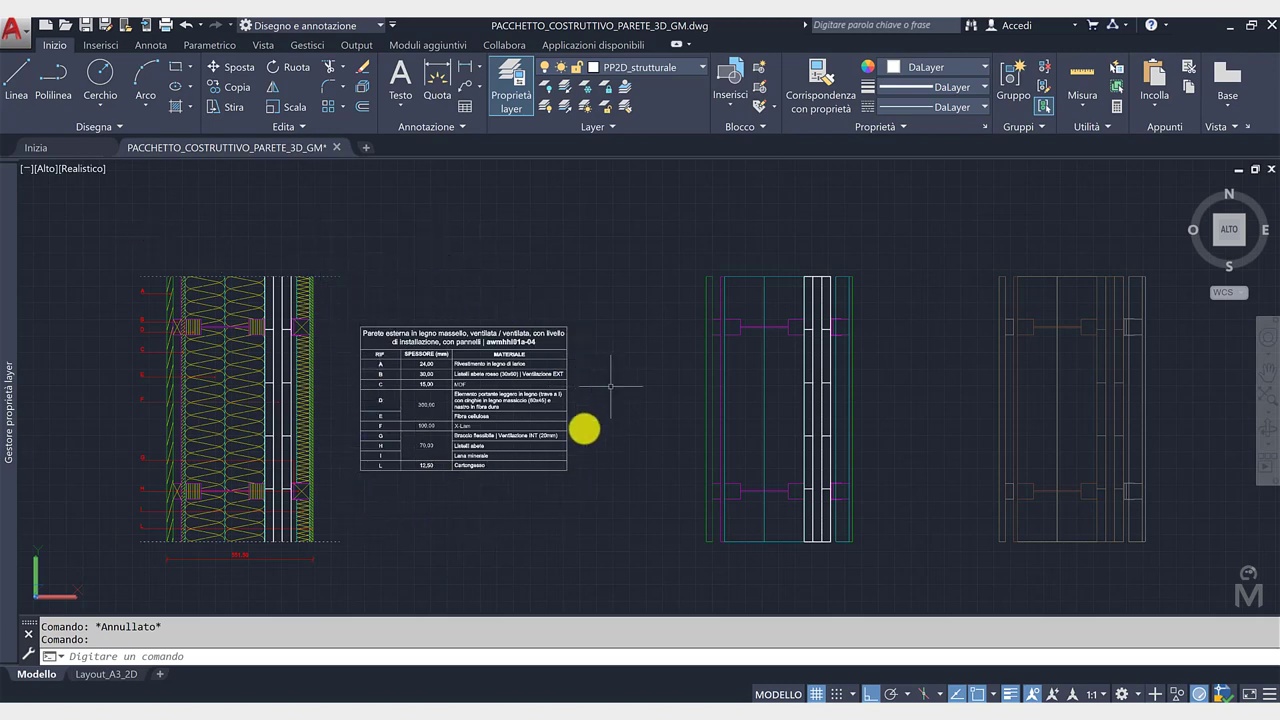
# Step: Zoom in on the 2D wall section to read its upper labels
pyautogui.scroll(3, 337, 400)
pyautogui.scroll(2, 371, 371)
pyautogui.scroll(1, 329, 363)
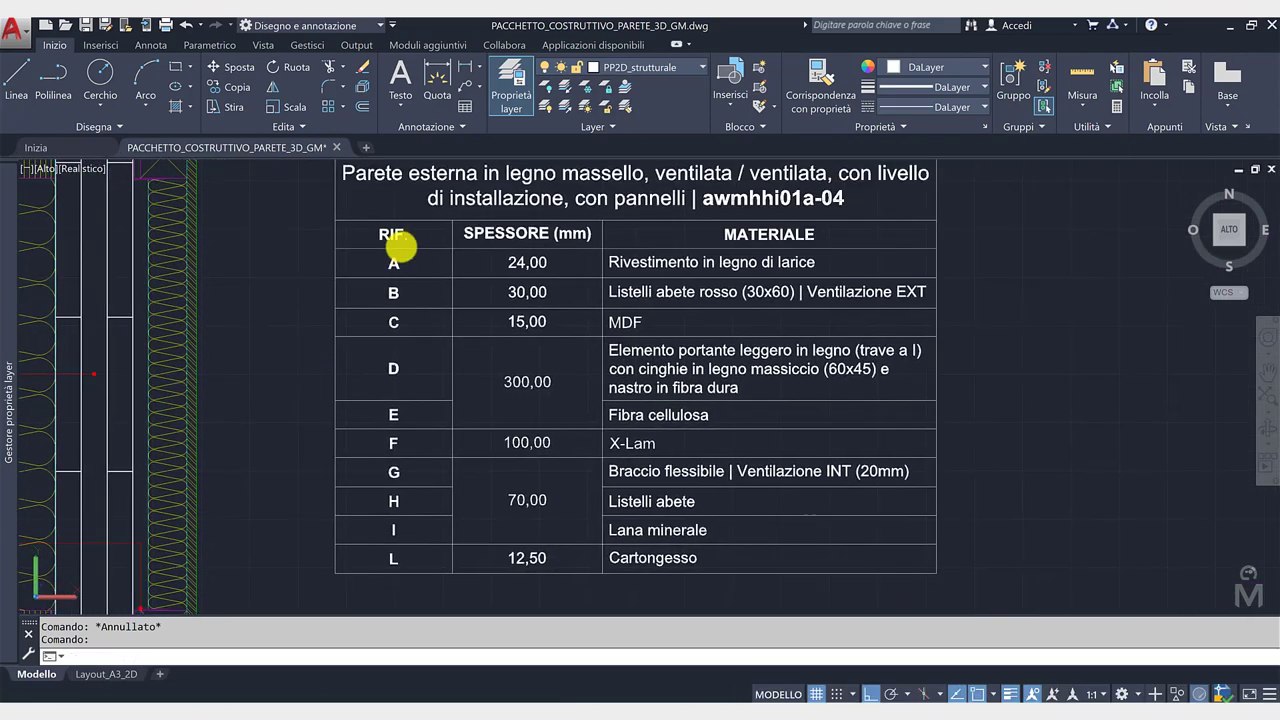
pyautogui.scroll(-3, 634, 268)
pyautogui.scroll(1, 423, 277)
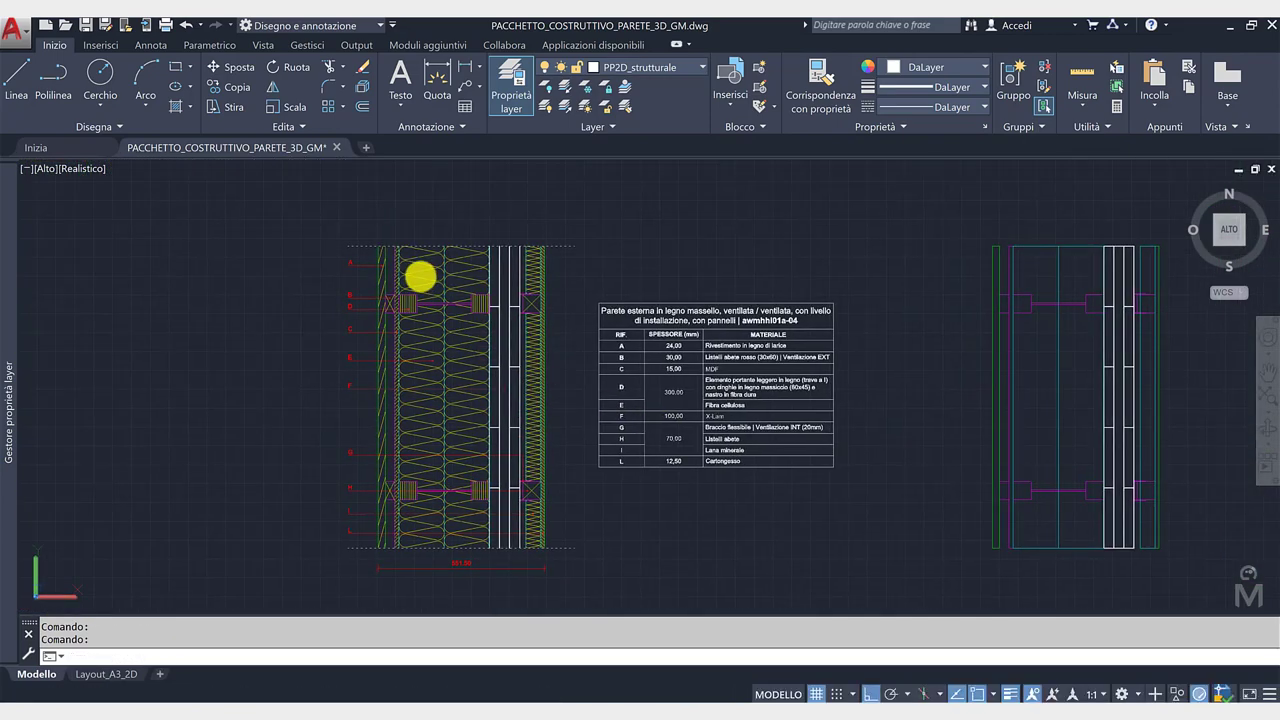
pyautogui.scroll(2, 291, 214)
pyautogui.scroll(2, 290, 212)
pyautogui.moveTo(290, 212); pyautogui.dragTo(284, 274, button='middle')
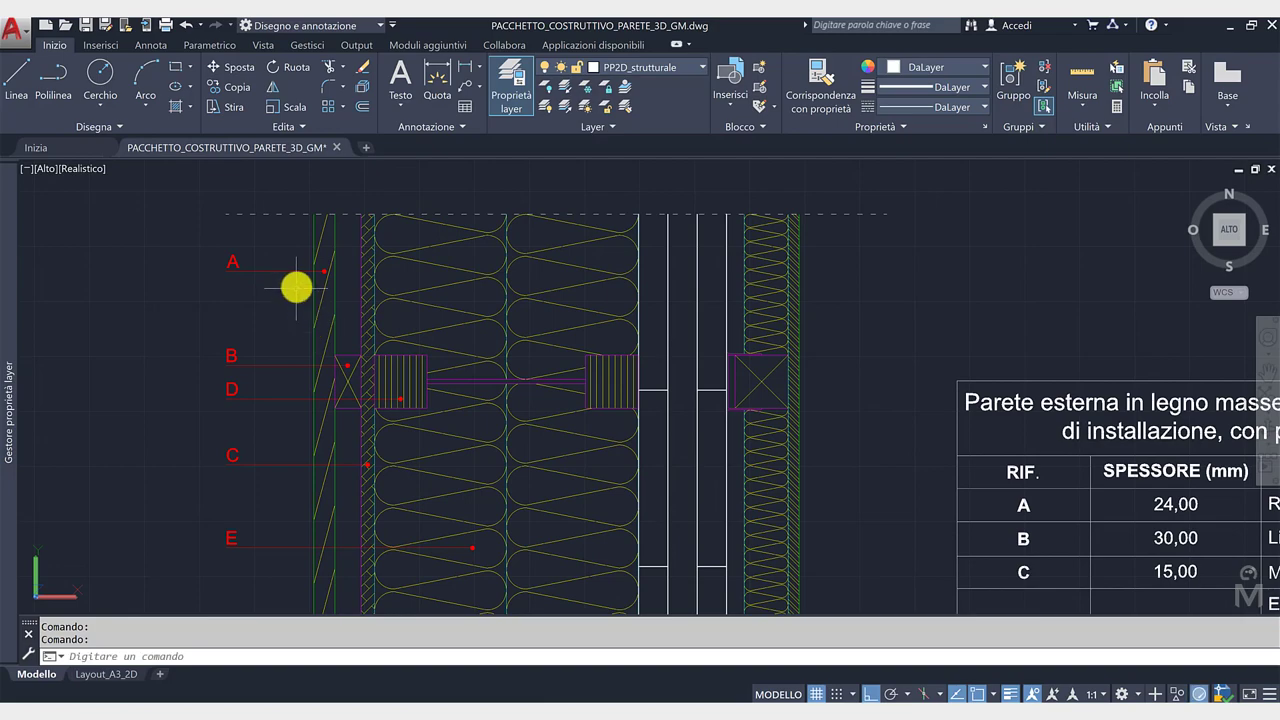
pyautogui.scroll(2, 296, 288)
pyautogui.scroll(2, 340, 214)
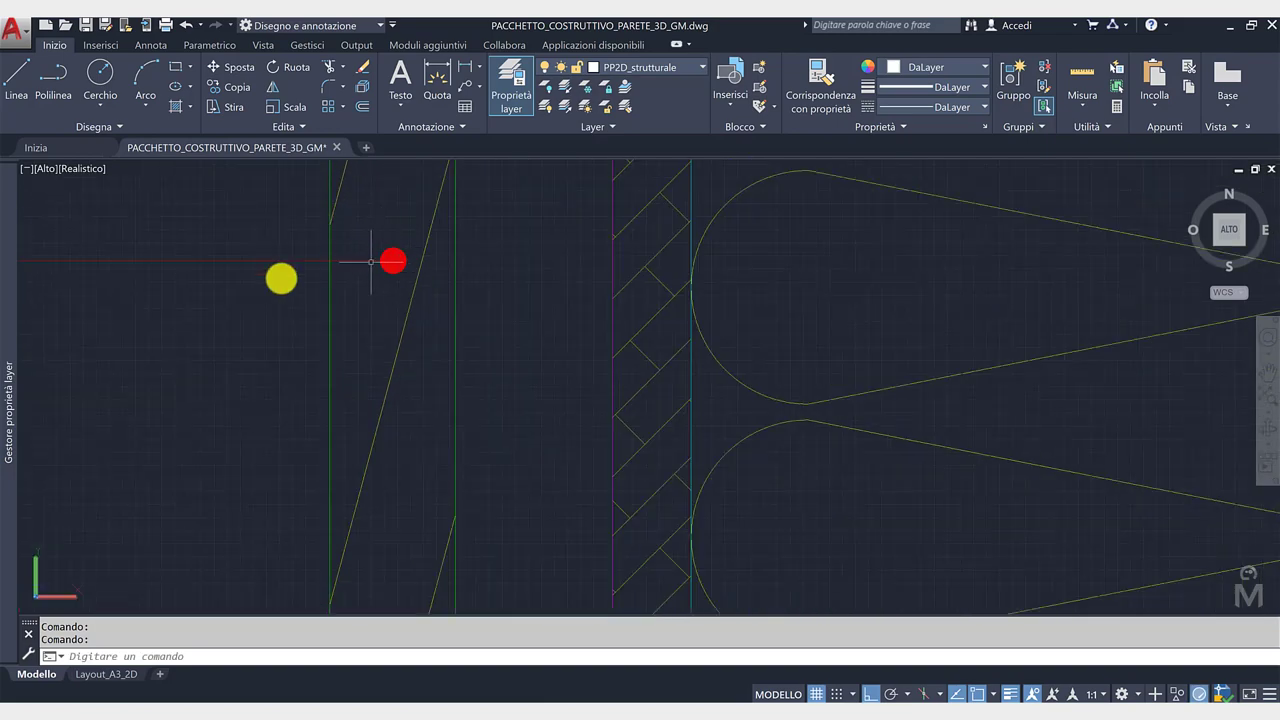
pyautogui.scroll(-3, 281, 279)
pyautogui.scroll(-1, 243, 283)
pyautogui.scroll(-1, 249, 286)
# Step: Fit the whole wall section and materials table, inspect the wall layers, then centre them
pyautogui.moveTo(223, 277)
pyautogui.mouseDown(button='middle')
pyautogui.moveTo(205, 259)
pyautogui.moveTo(211, 288)
pyautogui.mouseUp(button='middle')
pyautogui.middleClick(214, 294)
pyautogui.middleClick(214, 294)
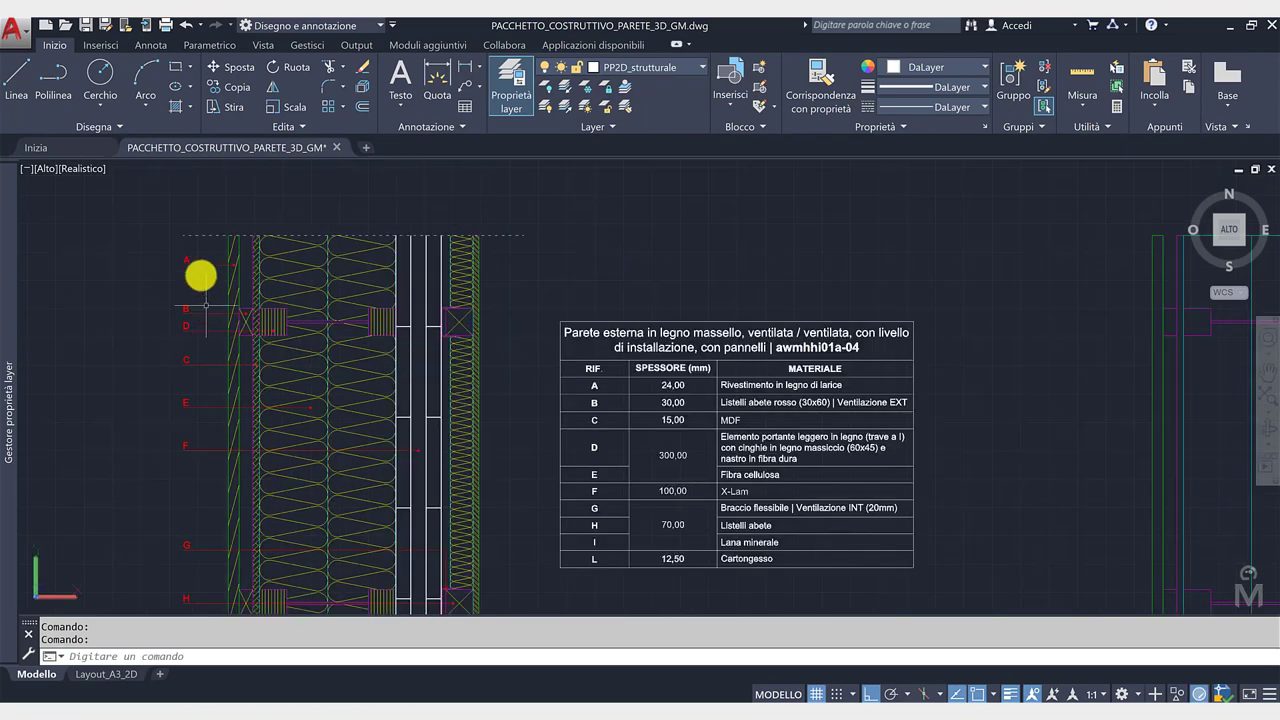
pyautogui.scroll(1, 549, 226)
pyautogui.scroll(3, 636, 225)
pyautogui.moveTo(636, 225); pyautogui.dragTo(575, 307, button='middle')
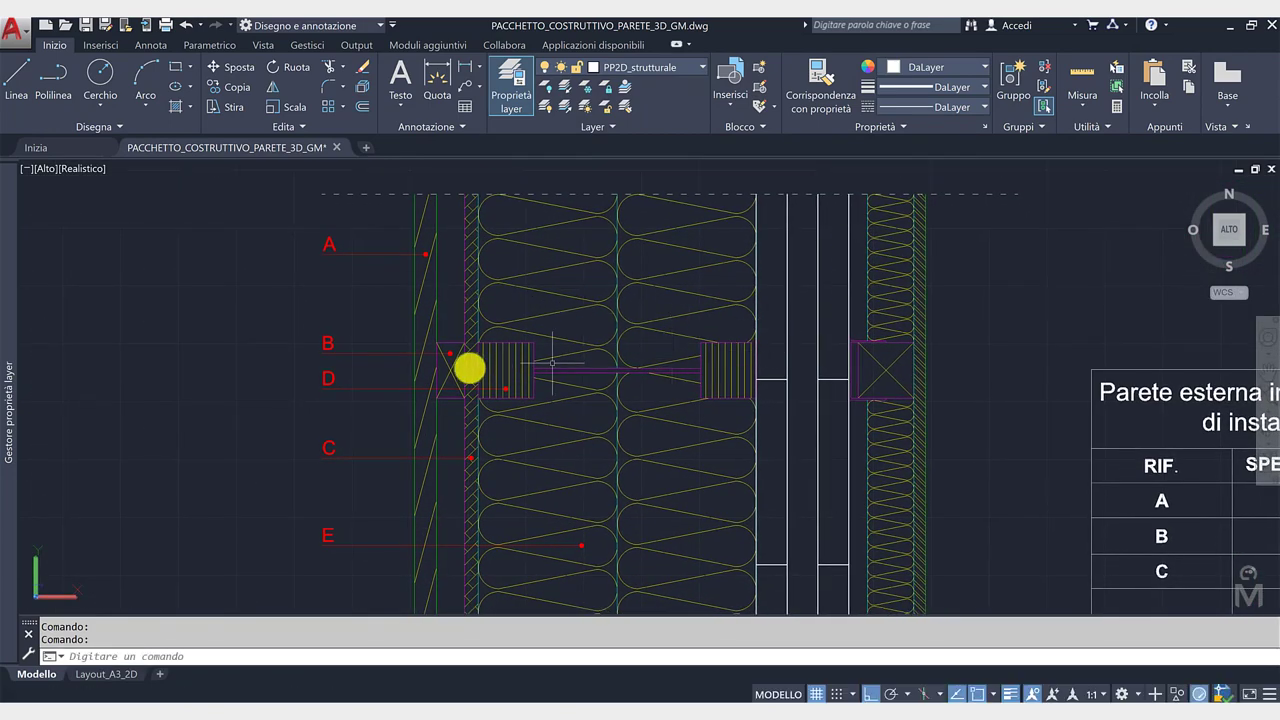
pyautogui.scroll(-2, 470, 330)
pyautogui.scroll(-2, 485, 295)
pyautogui.scroll(-1, 495, 308)
pyautogui.moveTo(516, 305)
pyautogui.mouseDown(button='middle')
pyautogui.moveTo(721, 334)
pyautogui.moveTo(901, 328)
pyautogui.mouseUp(button='middle')
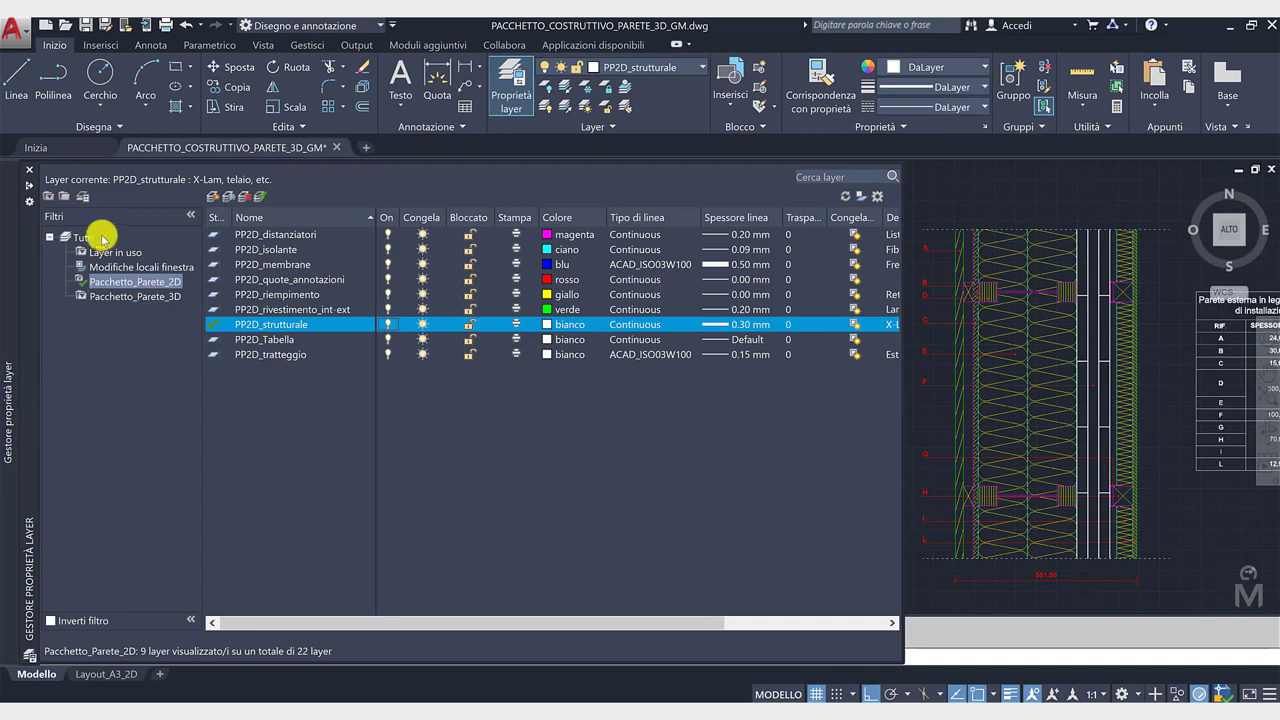
# Step: Compare the Tutti and Pacchetto_Parete_2D filters, selecting the distanziatori and riempimento layers
pyautogui.click(103, 238)
pyautogui.click(256, 282)
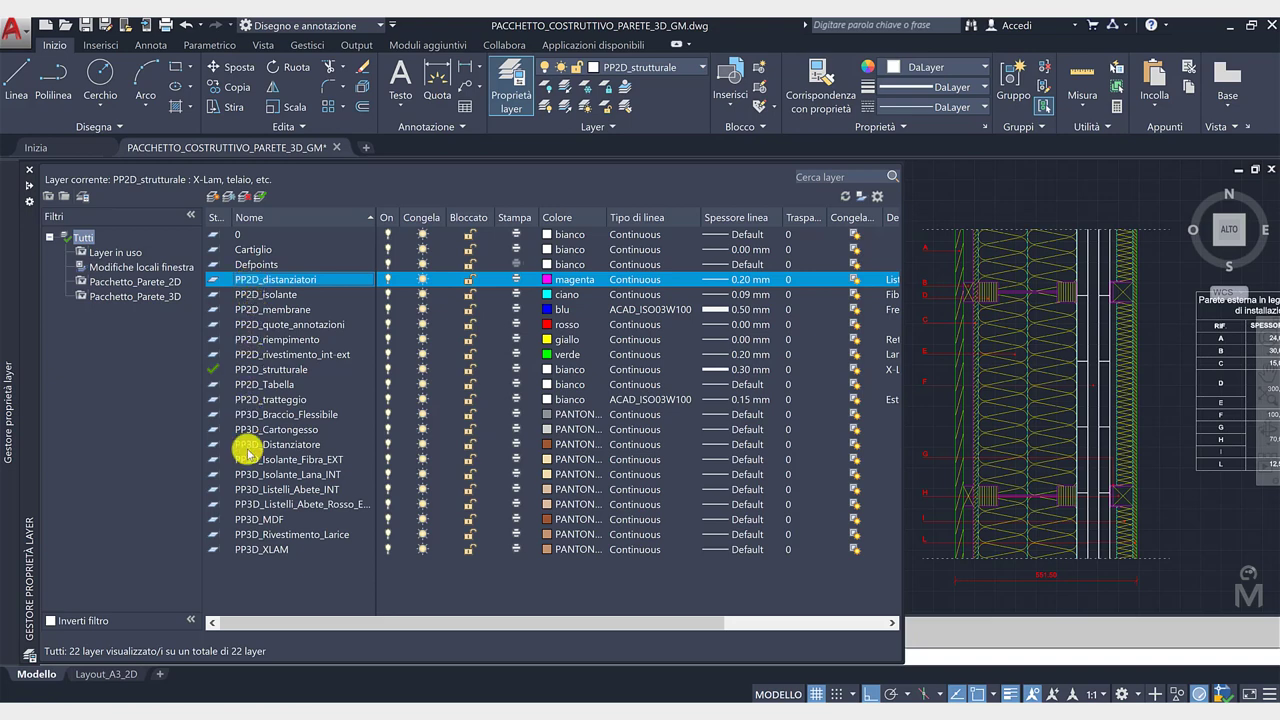
pyautogui.click(158, 282)
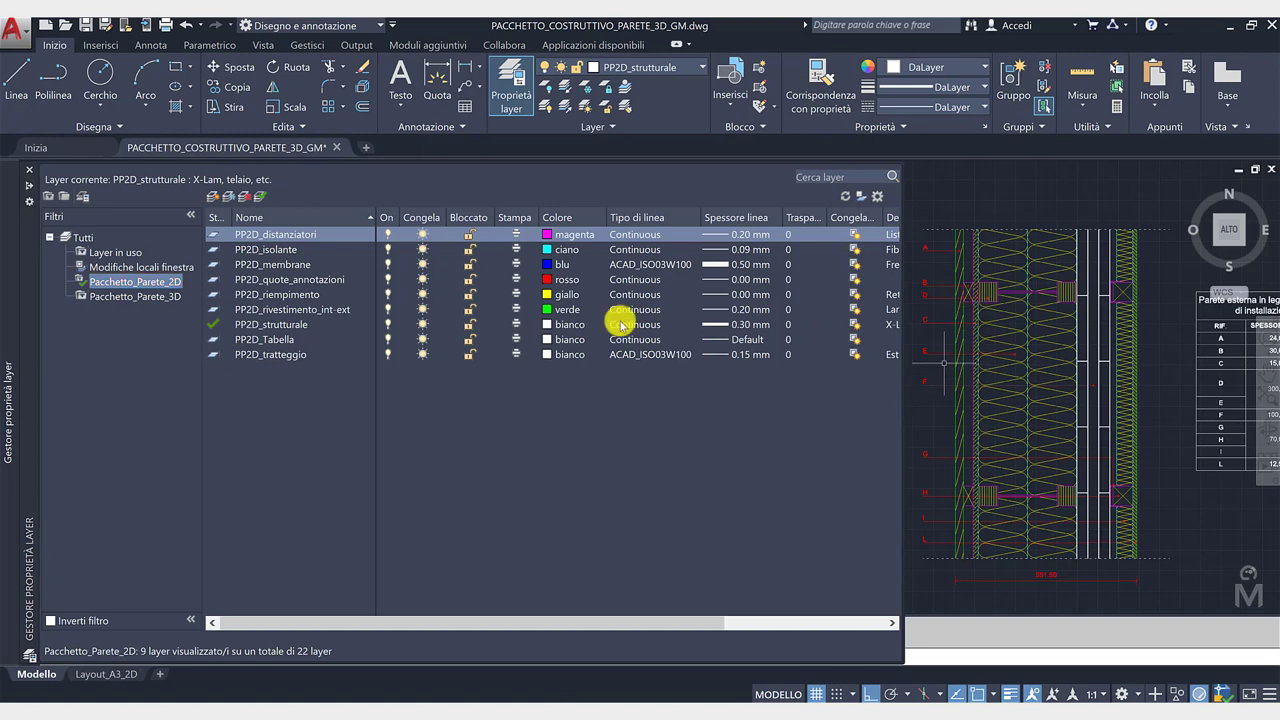
pyautogui.click(389, 296)
pyautogui.click(388, 295)
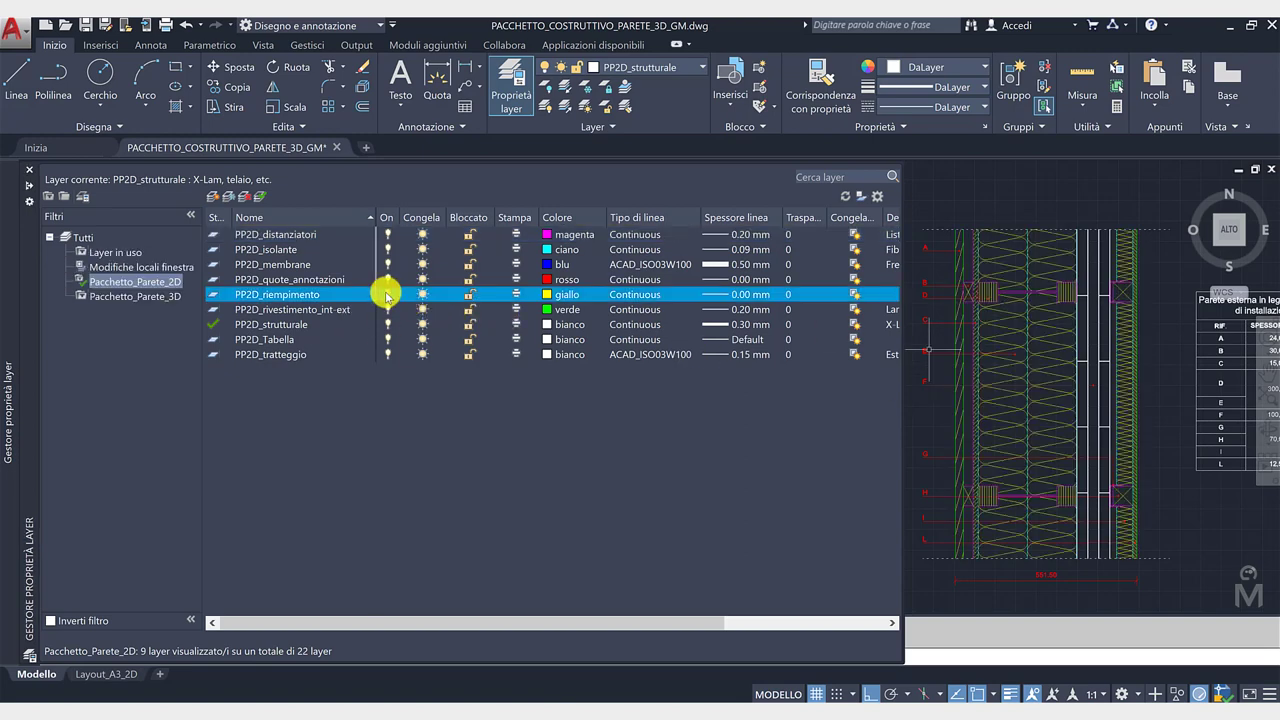
# Step: Toggle the red annotation layer and review the tratteggio and Tabella layers before dismissing the manager
pyautogui.click(389, 281)
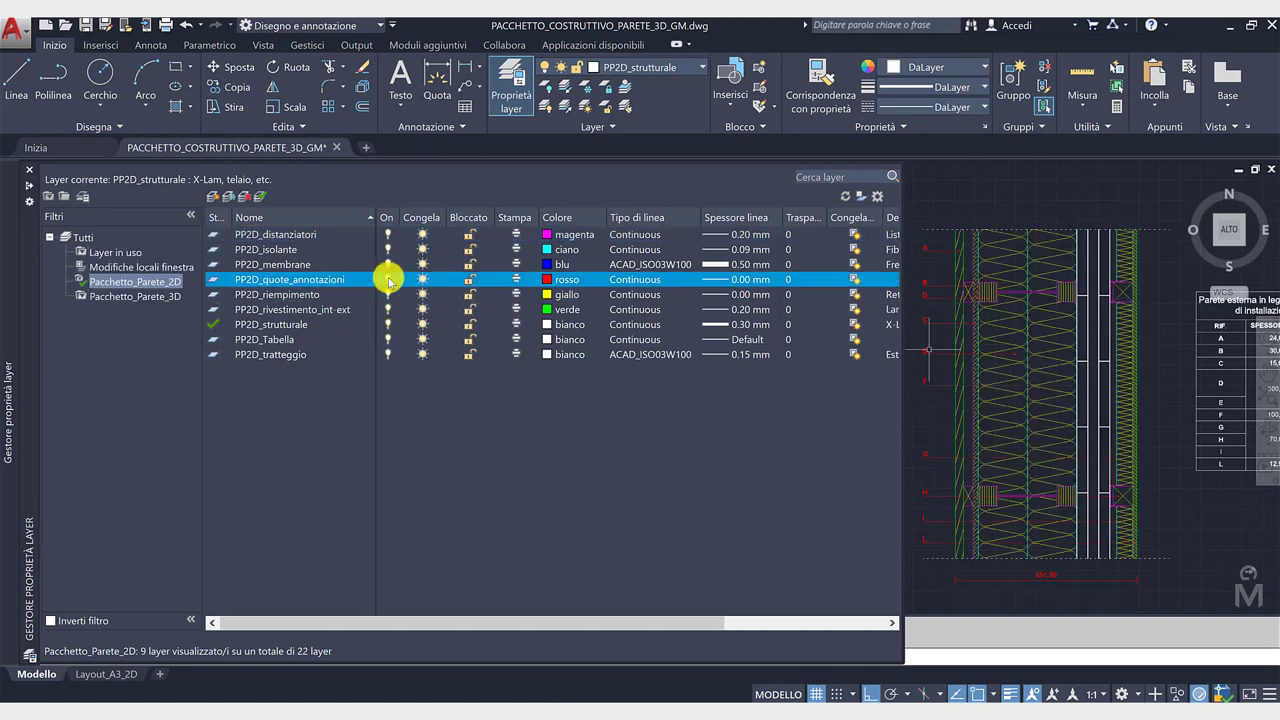
pyautogui.click(387, 354)
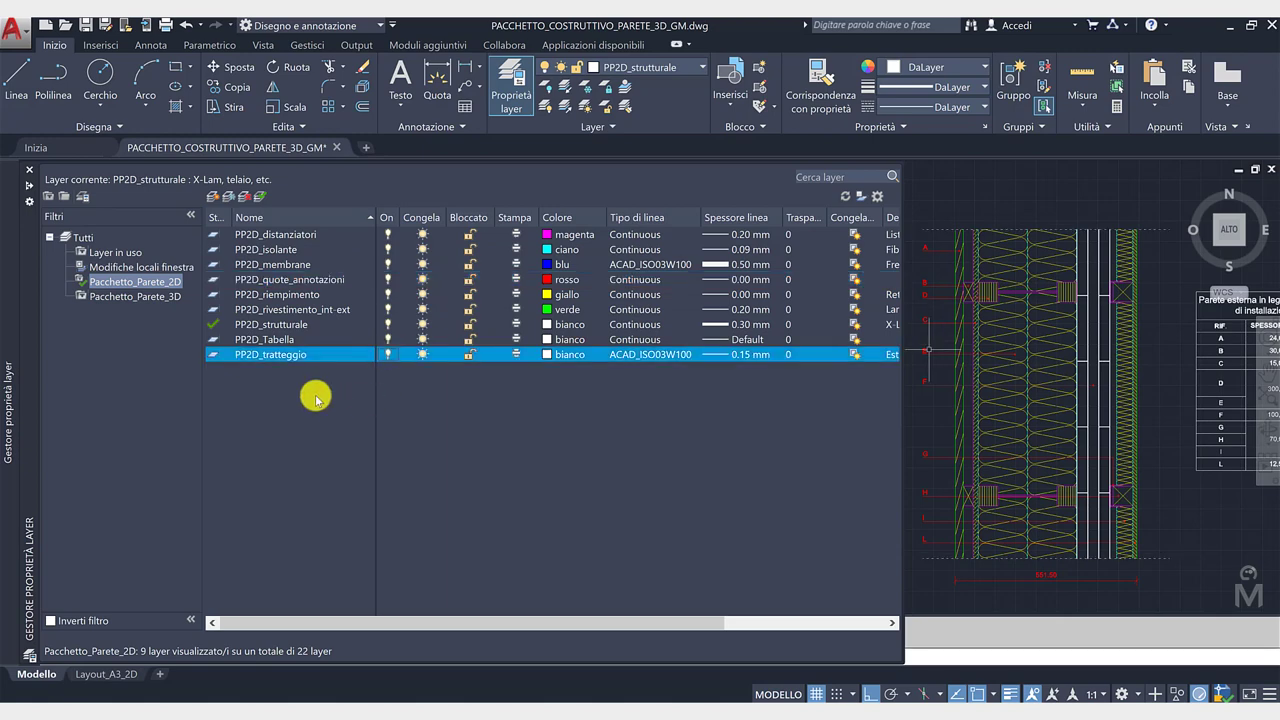
pyautogui.click(388, 339)
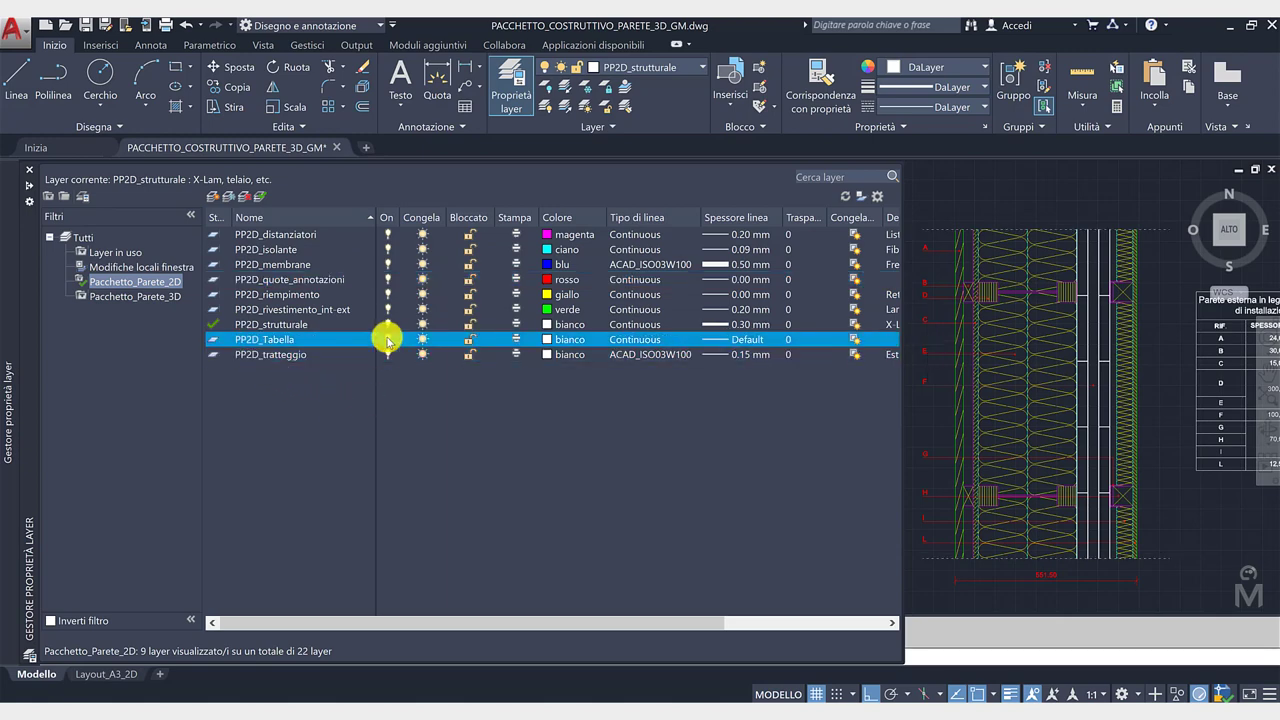
pyautogui.click(930, 595)
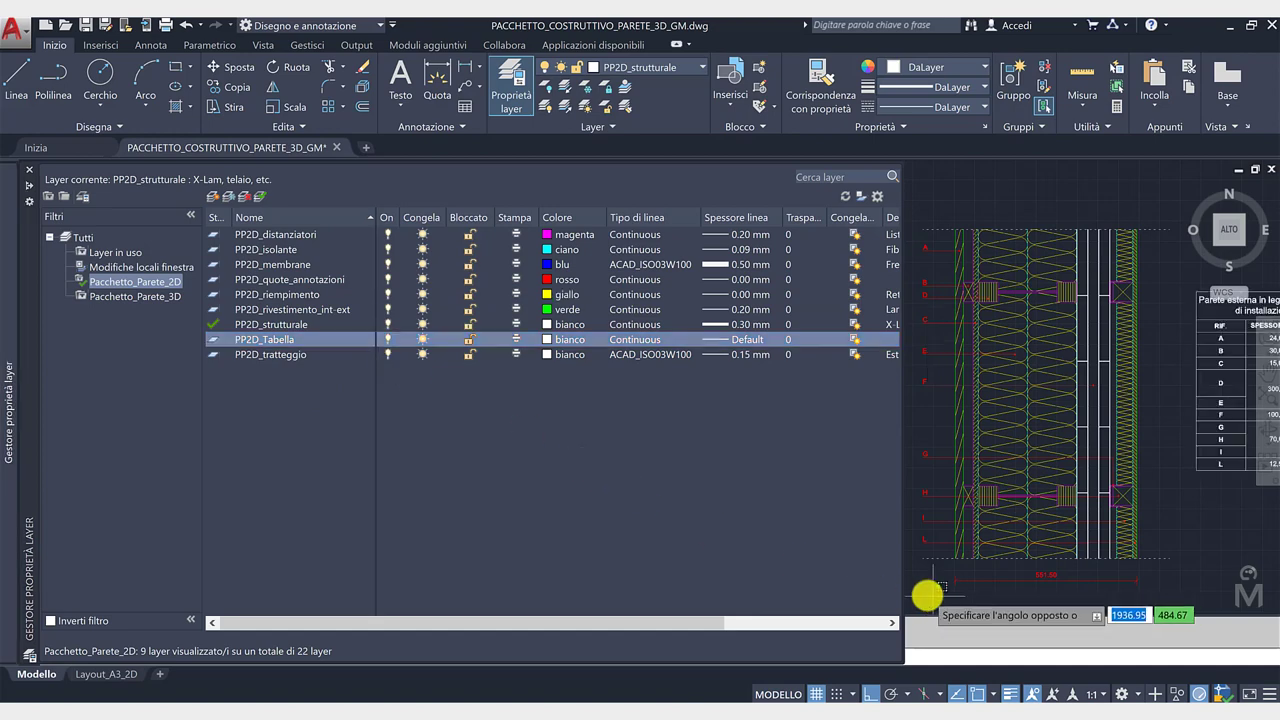
# Step: Check the Layout_A3_2D sheet's title block and open its DWG To PDF A3 plot settings
pyautogui.click(120, 677)
pyautogui.moveTo(123, 417); pyautogui.dragTo(243, 423, button='middle')
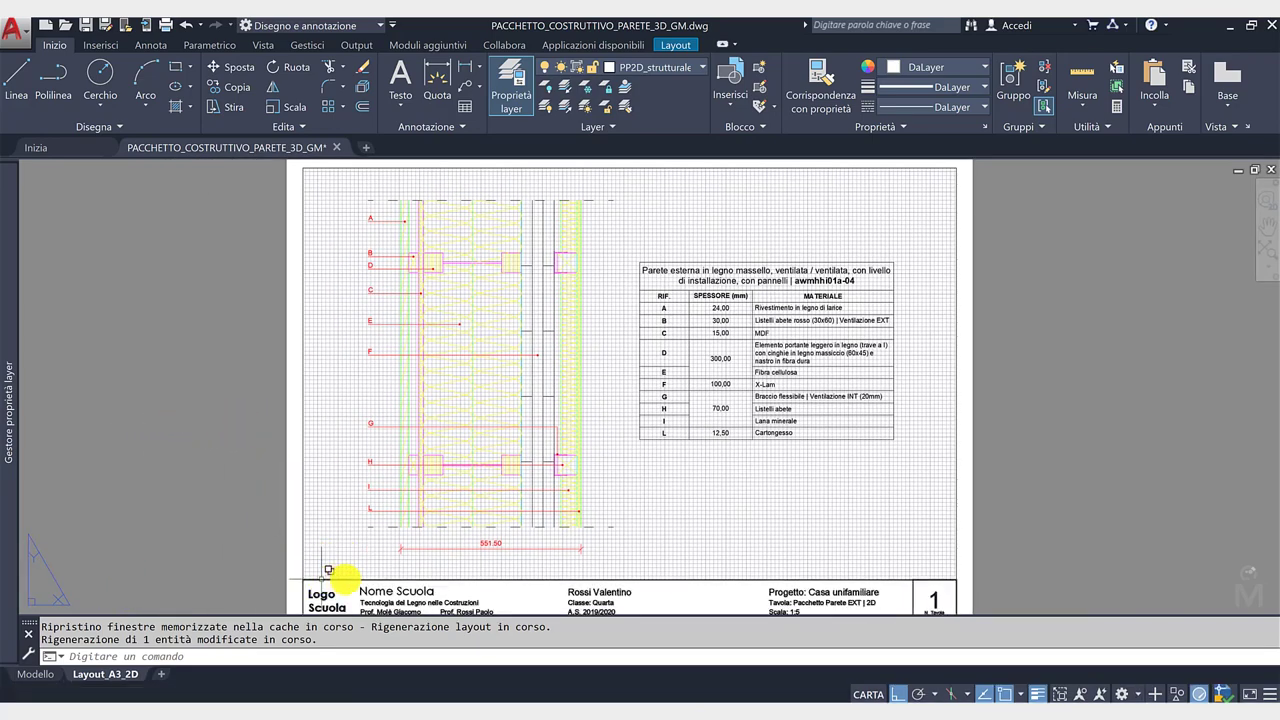
pyautogui.moveTo(661, 548); pyautogui.dragTo(663, 519, button='middle')
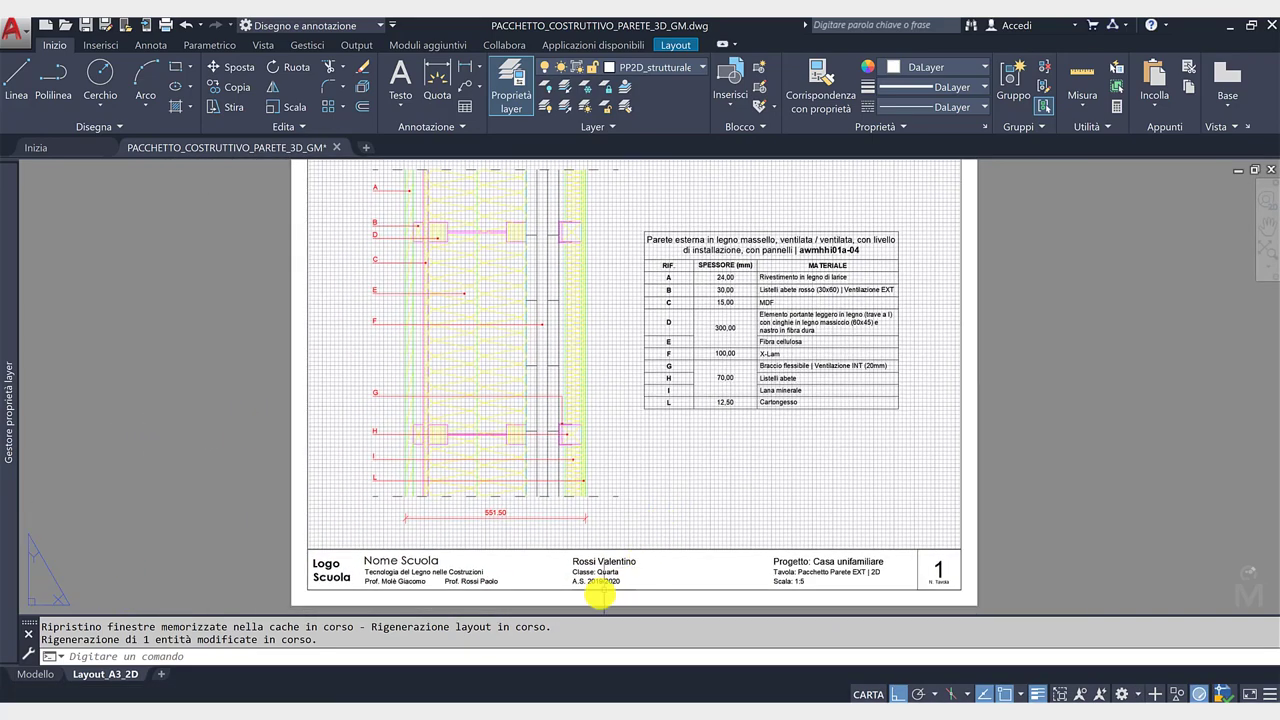
pyautogui.scroll(2, 591, 591)
pyautogui.moveTo(591, 591); pyautogui.dragTo(601, 555, button='middle')
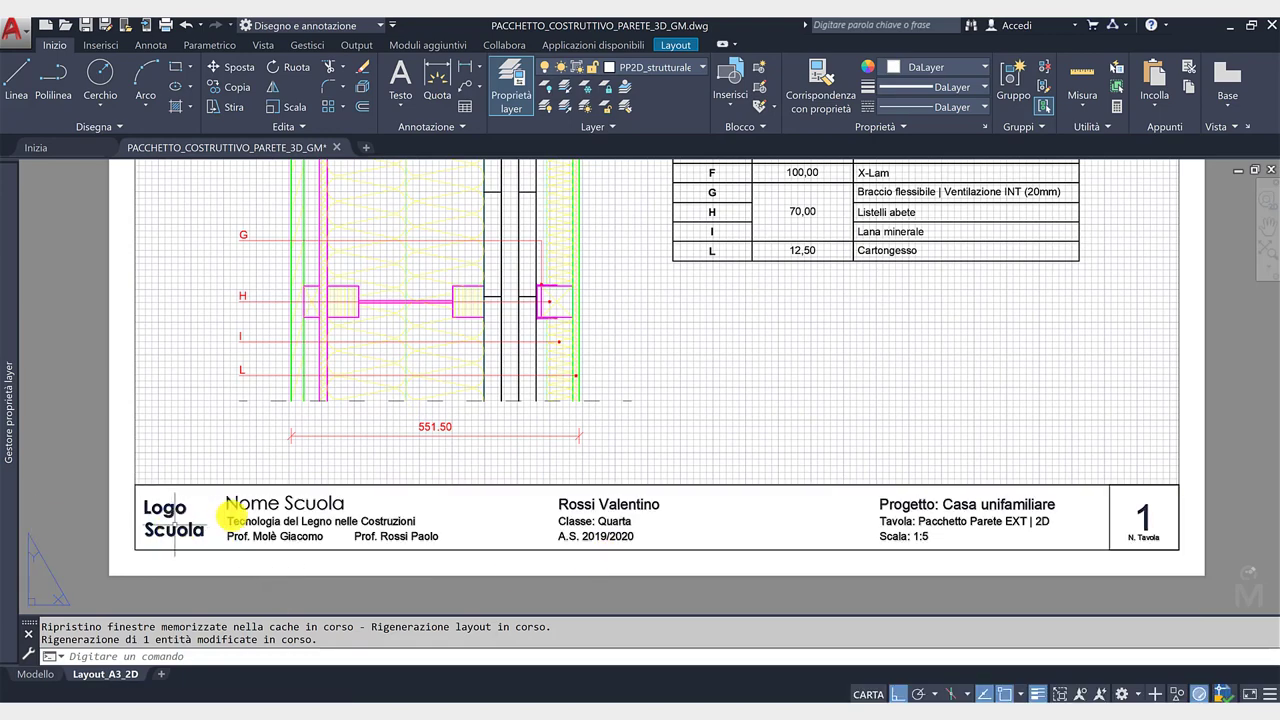
pyautogui.scroll(-2, 751, 490)
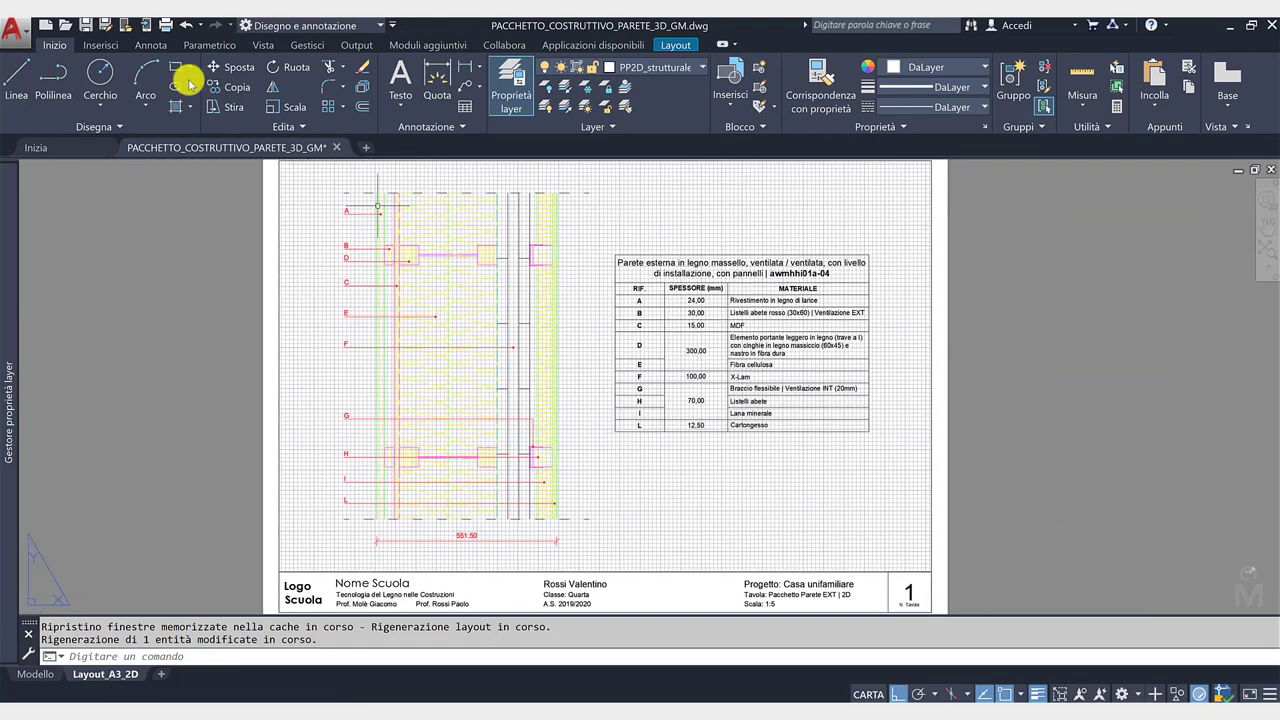
pyautogui.click(166, 25)
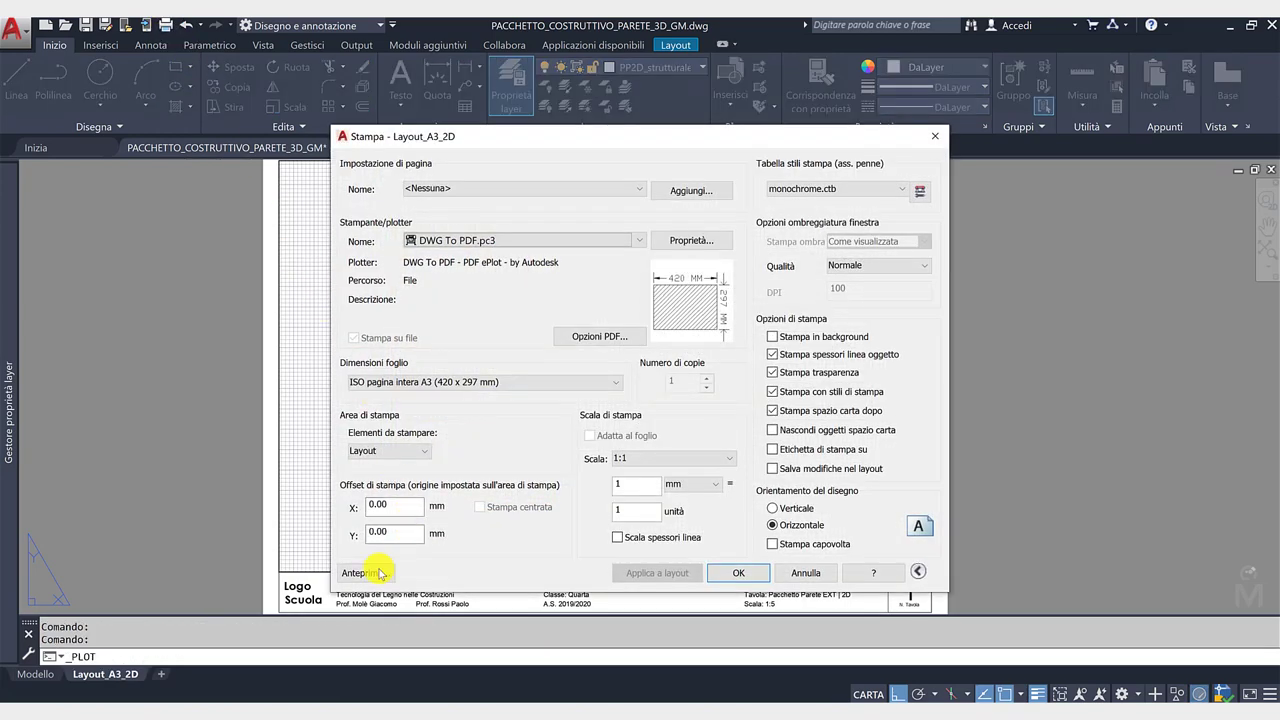
# Step: Preview the monochrome A3 print, checking the wall section and materials table, then close it
pyautogui.click(368, 573)
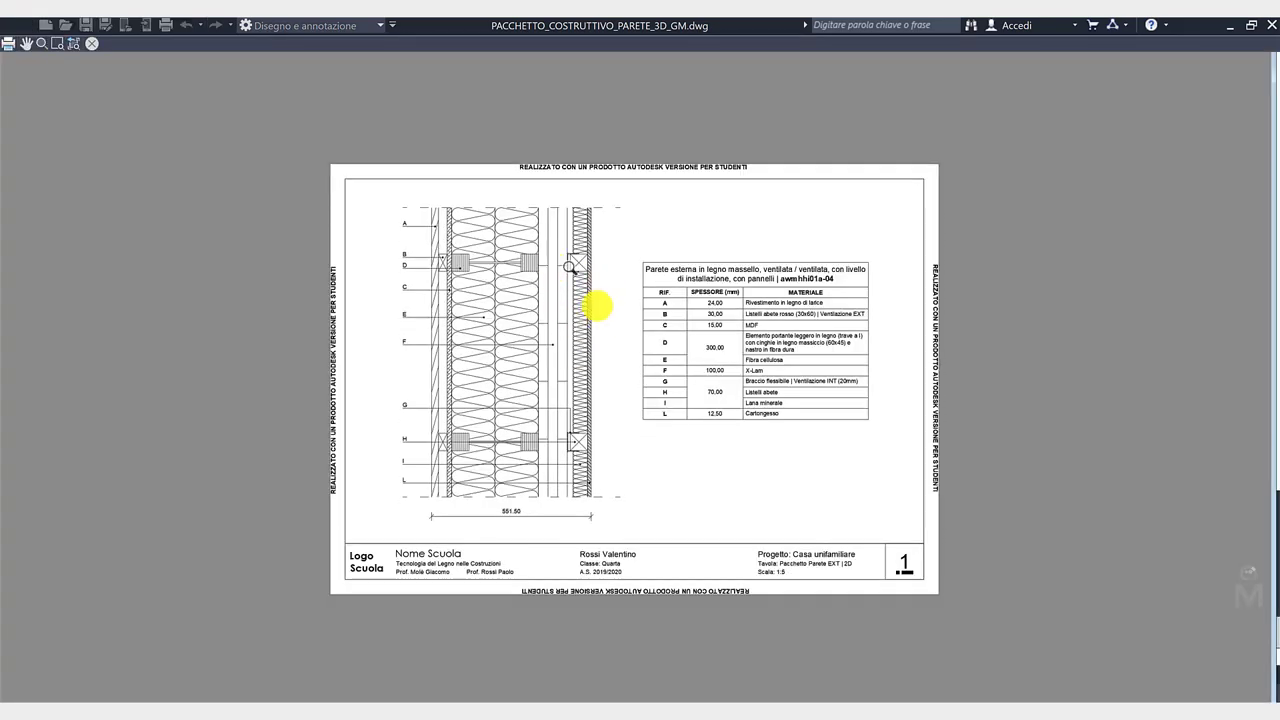
pyautogui.scroll(5, 476, 205)
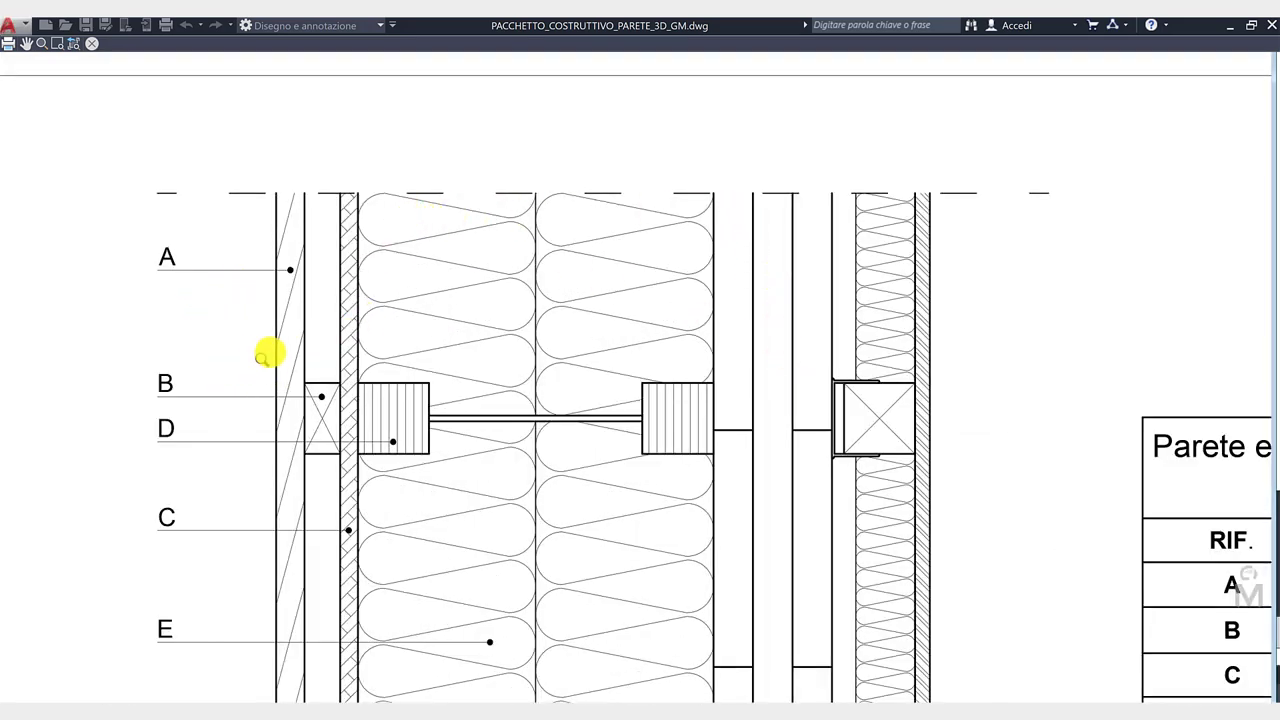
pyautogui.scroll(-3, 265, 355)
pyautogui.moveTo(623, 323)
pyautogui.mouseDown(button='middle')
pyautogui.moveTo(635, 487)
pyautogui.moveTo(640, 350)
pyautogui.mouseUp(button='middle')
pyautogui.moveTo(855, 530)
pyautogui.mouseDown(button='middle')
pyautogui.moveTo(660, 557)
pyautogui.moveTo(684, 607)
pyautogui.mouseUp(button='middle')
pyautogui.scroll(-2, 700, 566)
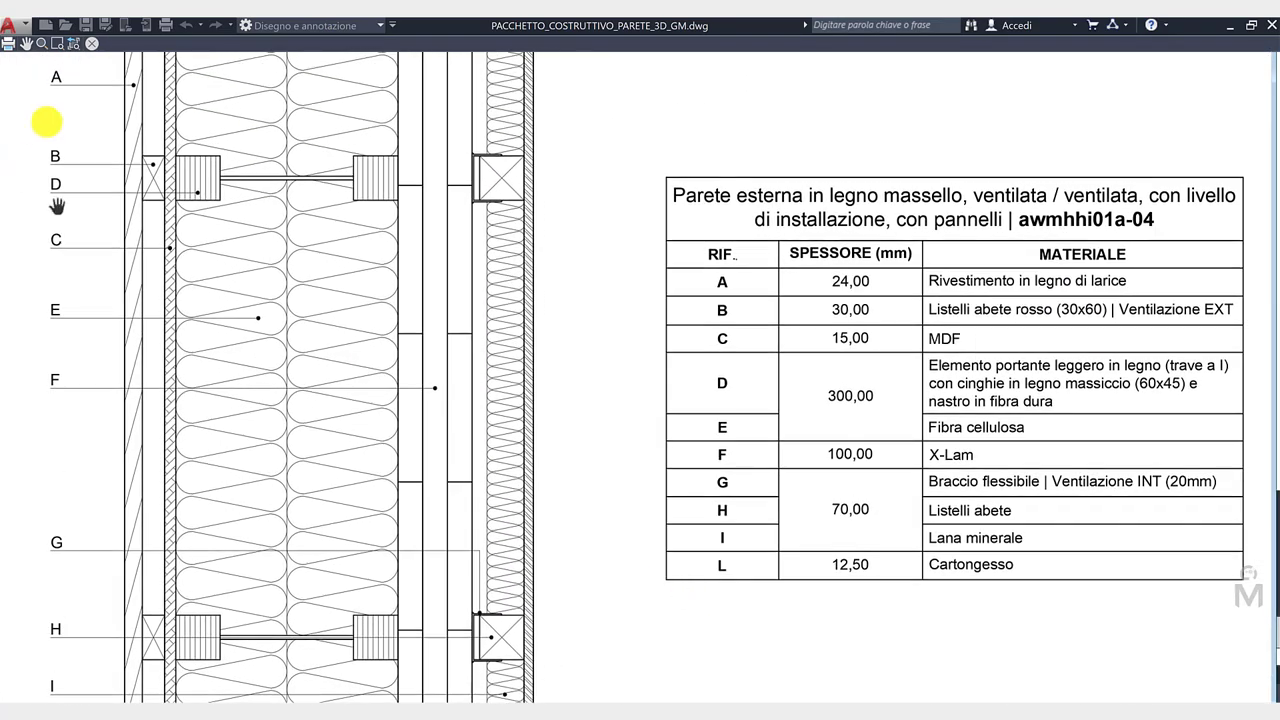
pyautogui.click(92, 44)
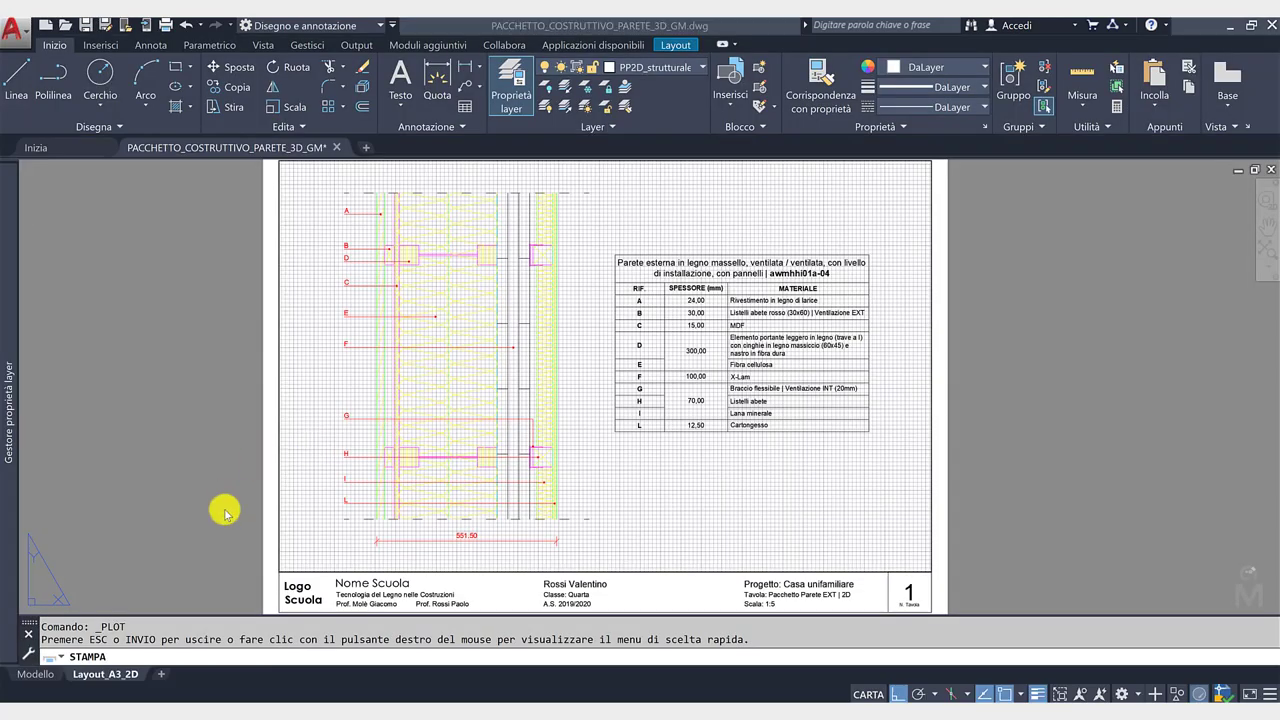
pyautogui.click(752, 577)
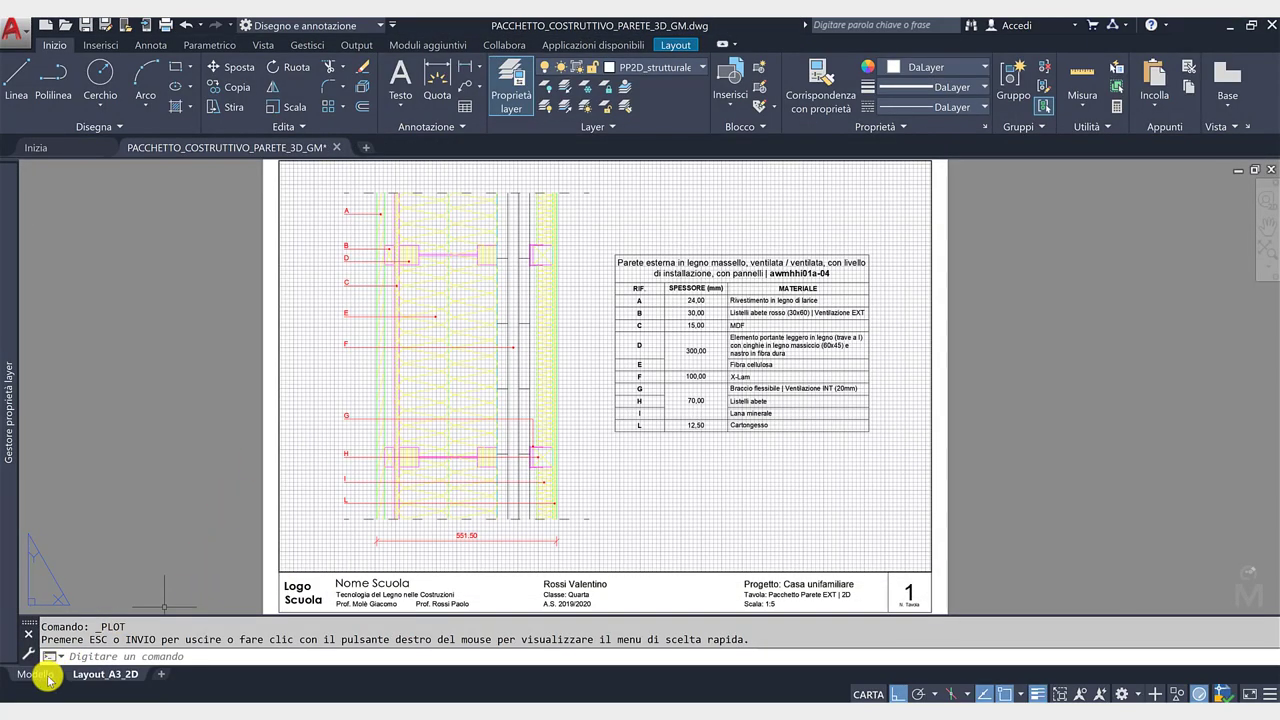
pyautogui.click(35, 675)
pyautogui.moveTo(660, 380); pyautogui.dragTo(354, 363, button='middle')
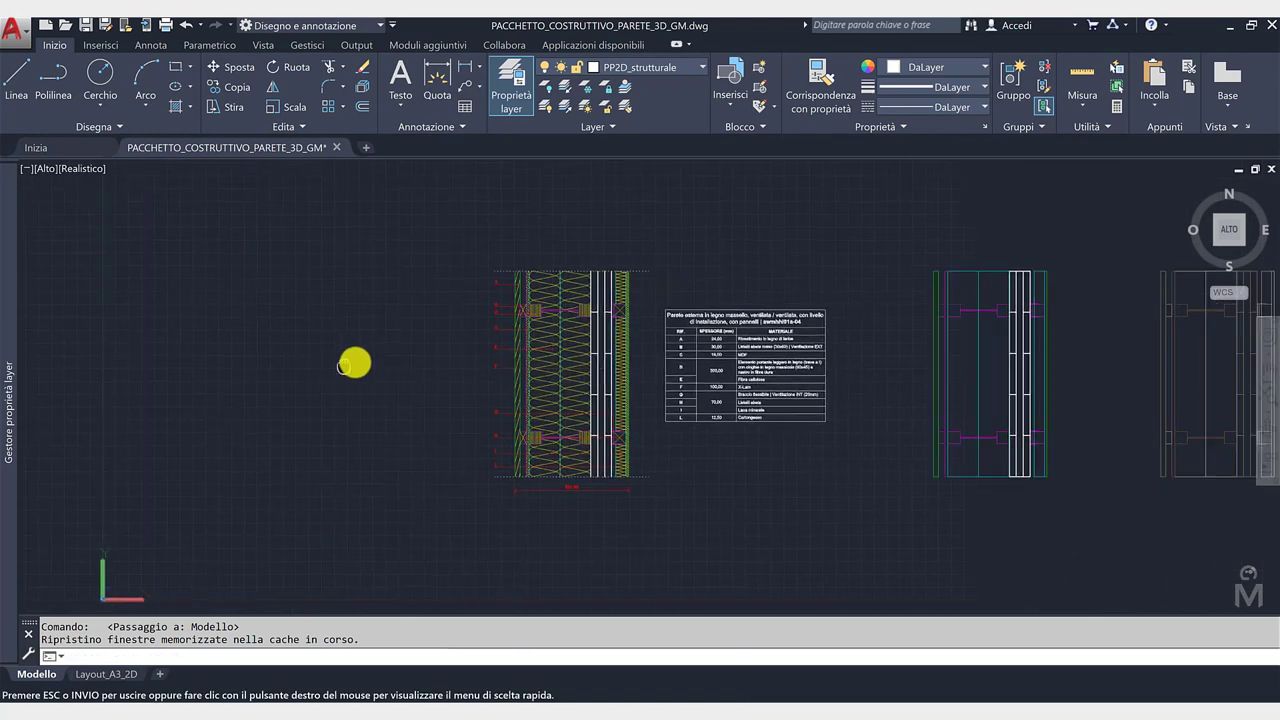
pyautogui.moveTo(714, 451); pyautogui.dragTo(641, 468, button='middle')
pyautogui.press('Escape')
pyautogui.scroll(2, 725, 418)
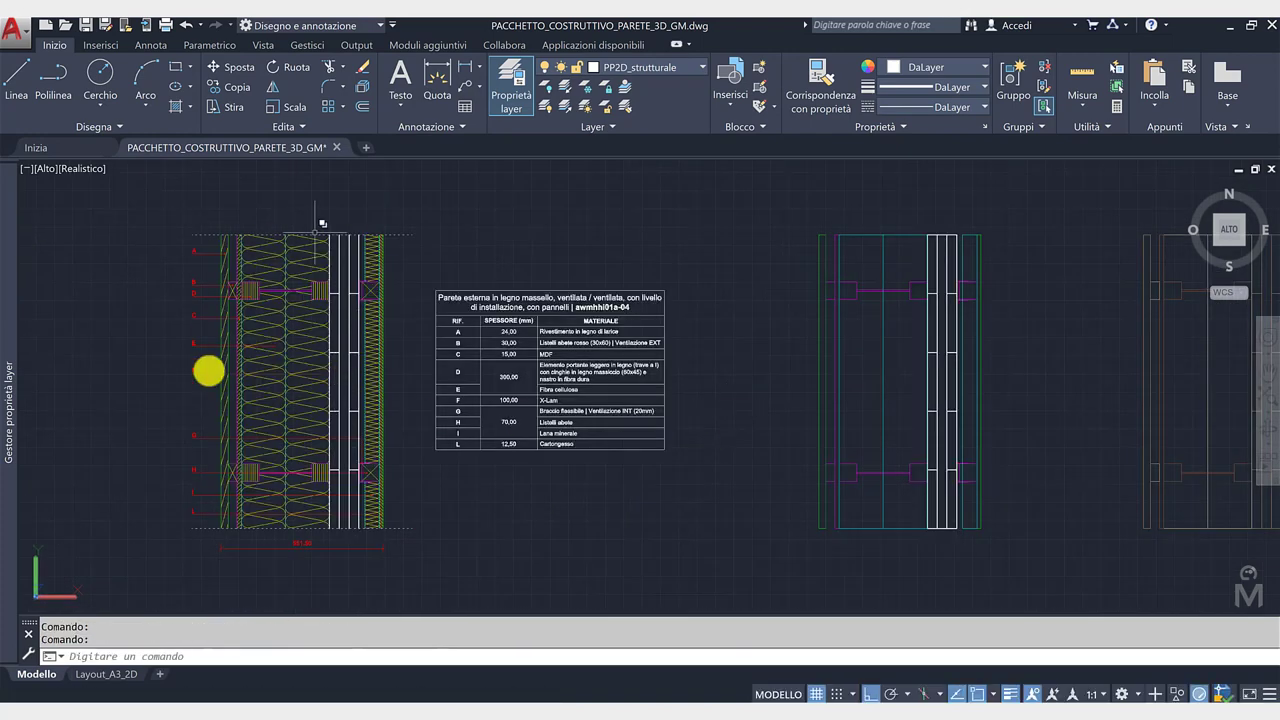
pyautogui.scroll(2, 975, 421)
pyautogui.moveTo(975, 421); pyautogui.dragTo(812, 321, button='middle')
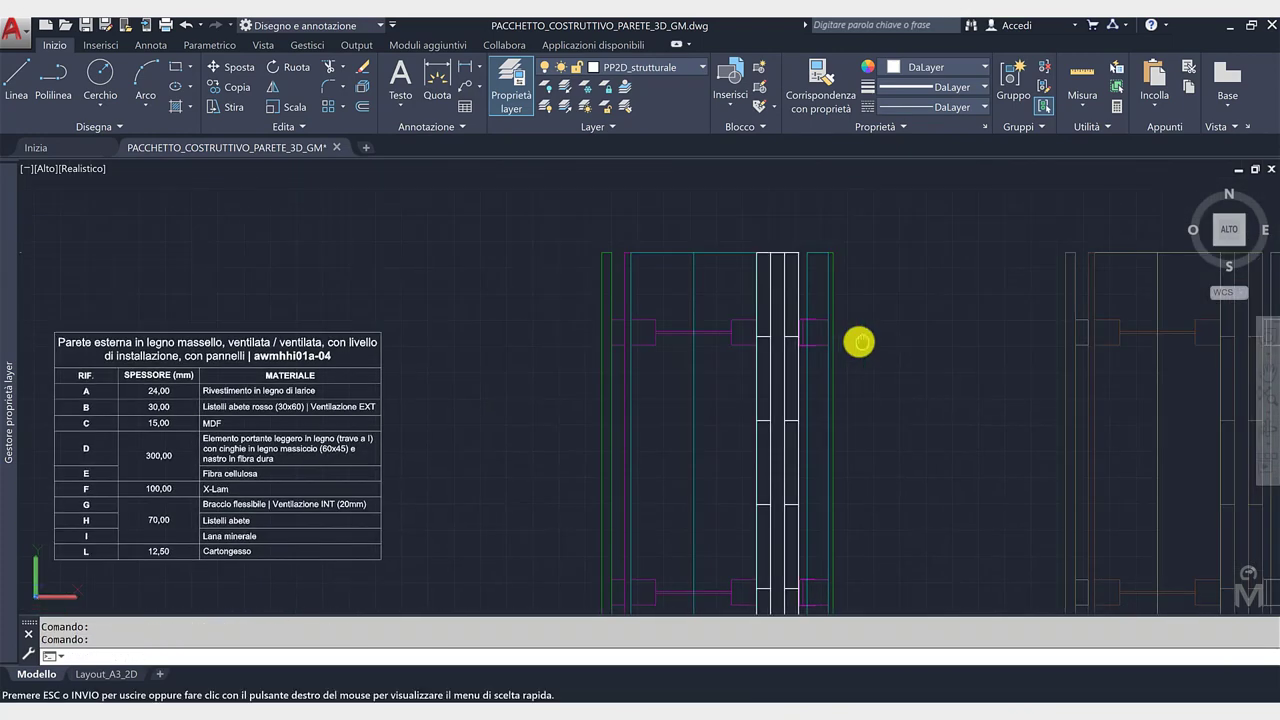
pyautogui.scroll(1, 716, 260)
pyautogui.click(714, 246)
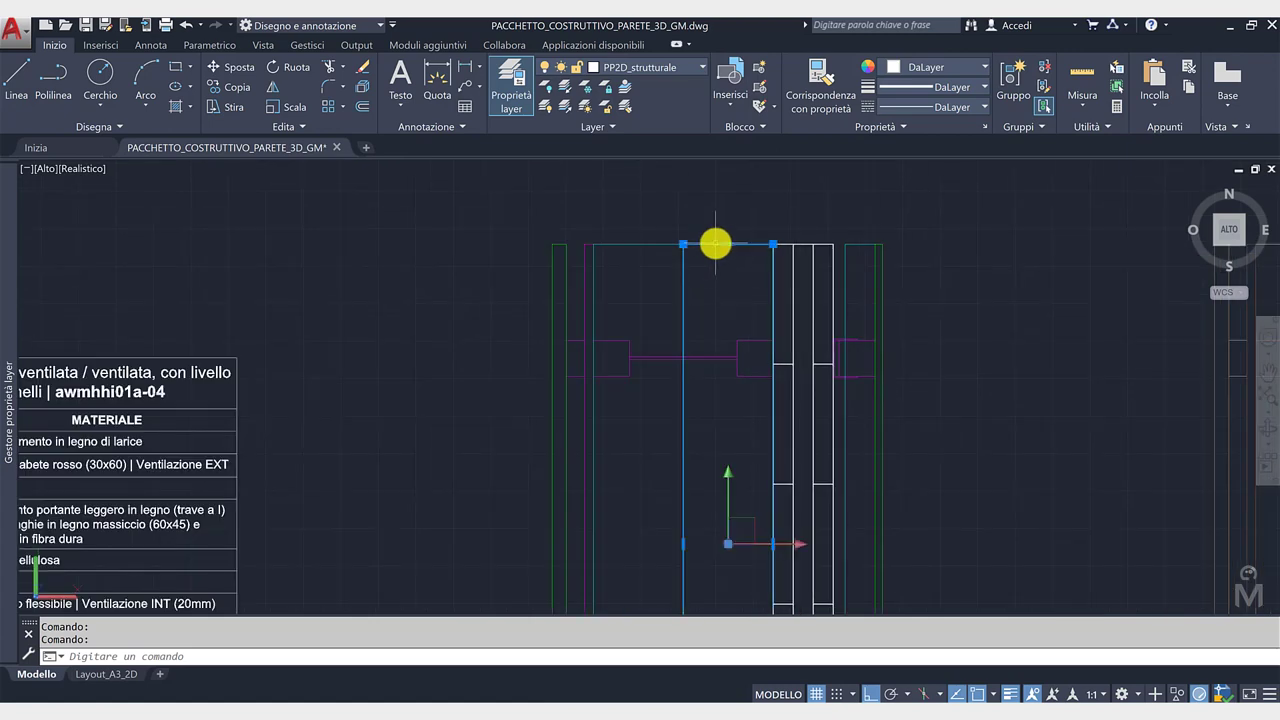
pyautogui.scroll(1, 660, 270)
pyautogui.press('Escape')
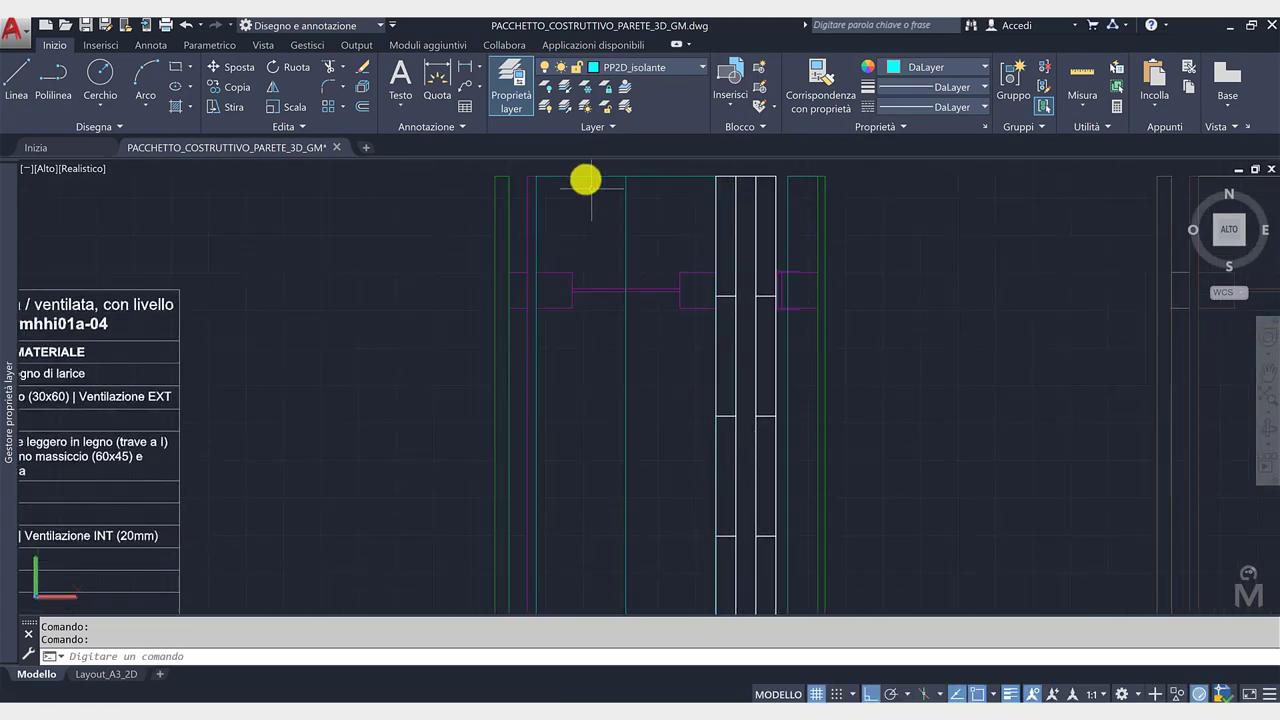
pyautogui.click(580, 177)
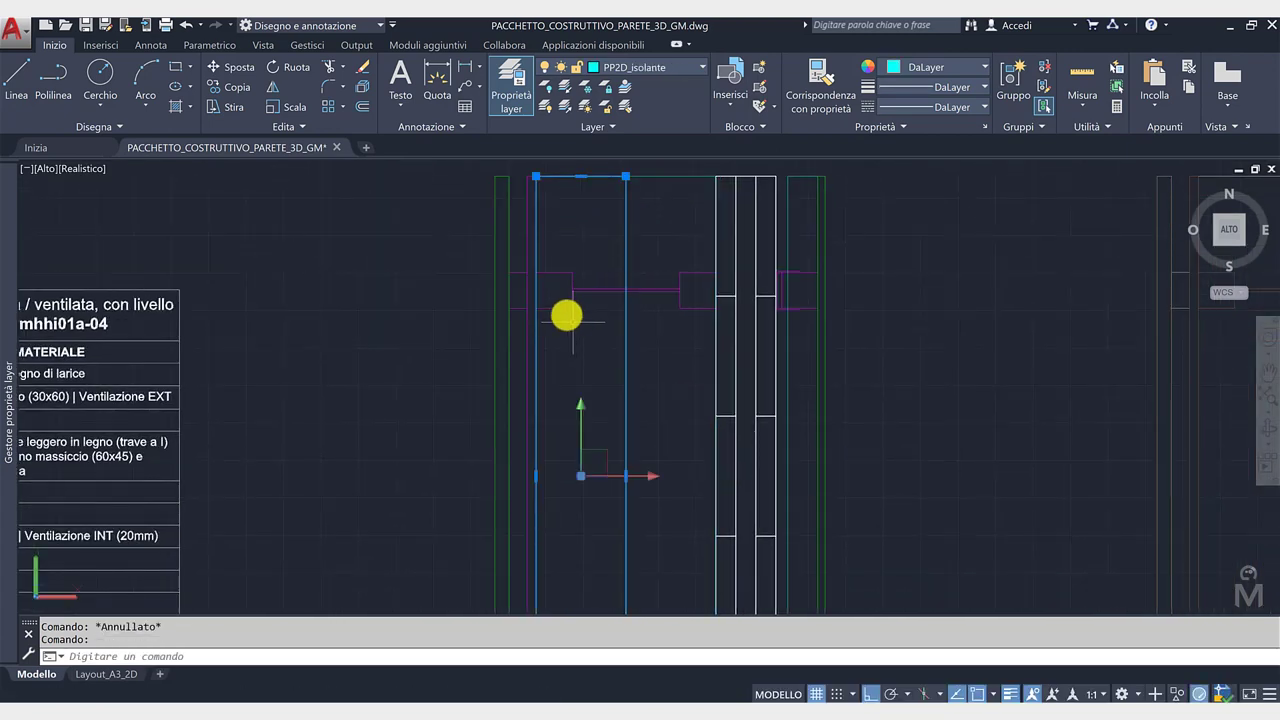
pyautogui.press('Escape')
pyautogui.click(626, 366)
pyautogui.scroll(-1, 751, 511)
pyautogui.press('Escape')
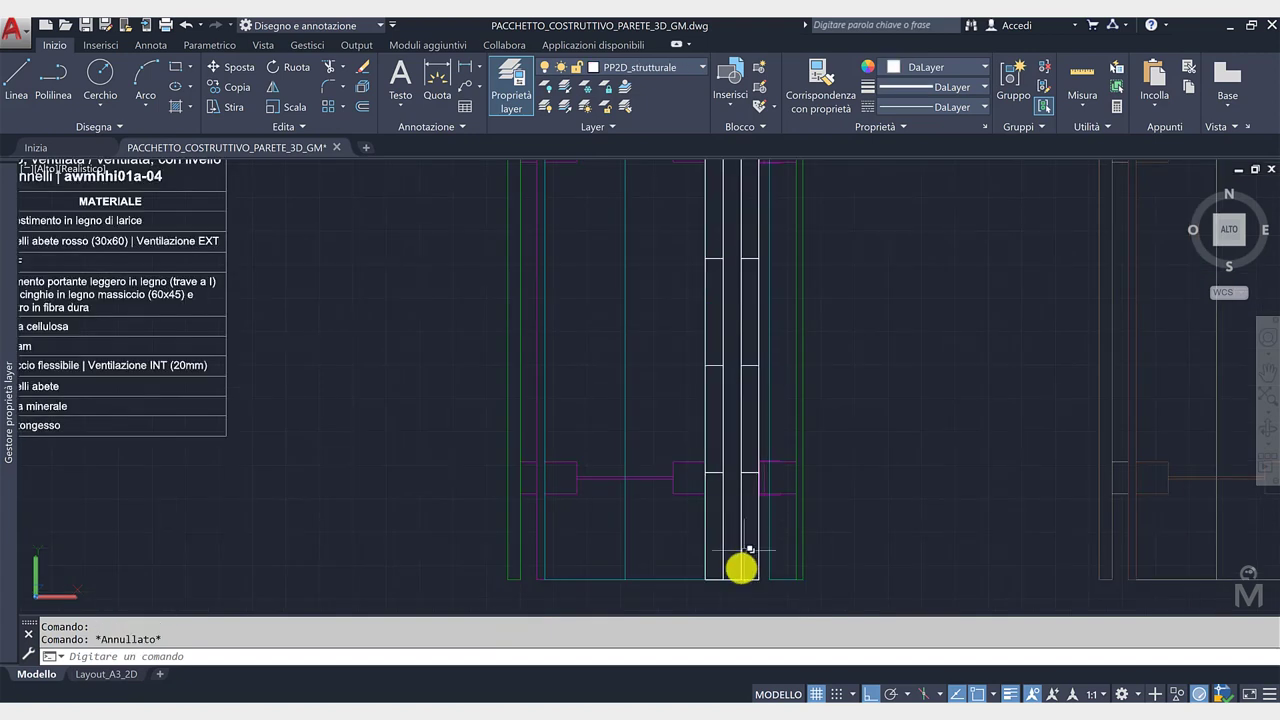
pyautogui.click(734, 579)
pyautogui.press('Escape')
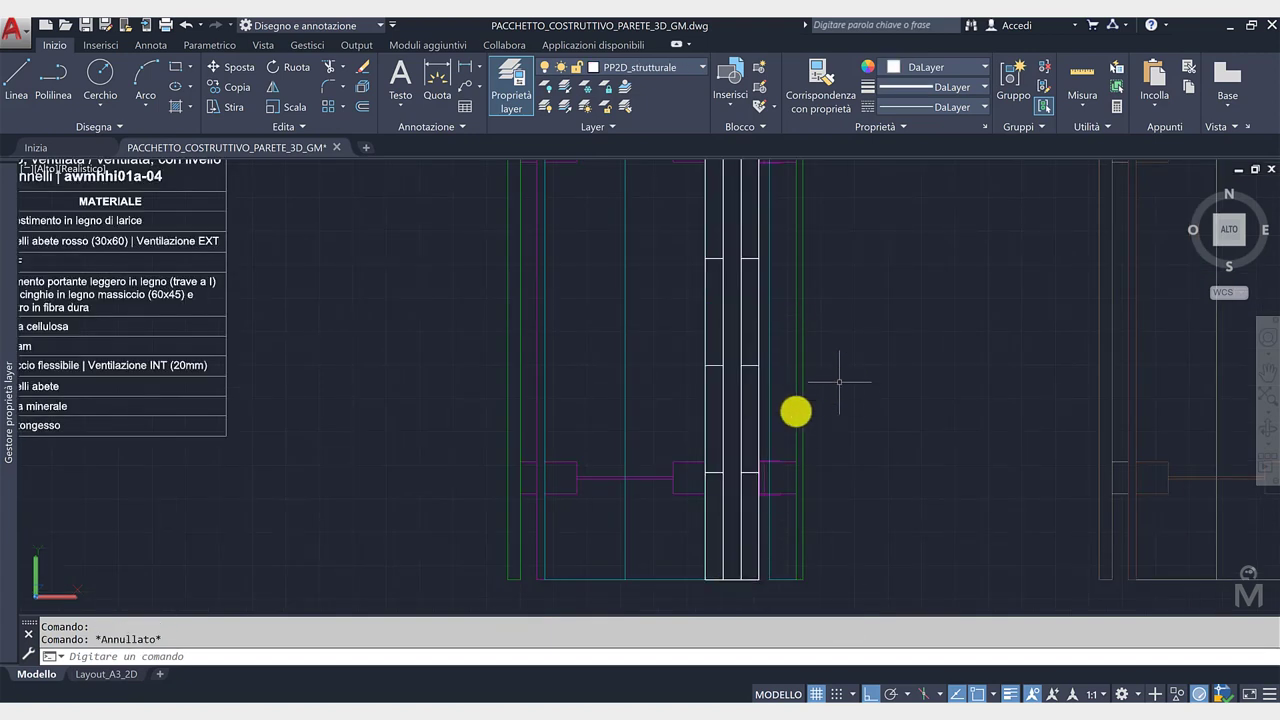
pyautogui.scroll(2, 674, 254)
pyautogui.scroll(2, 680, 217)
pyautogui.scroll(4, 658, 217)
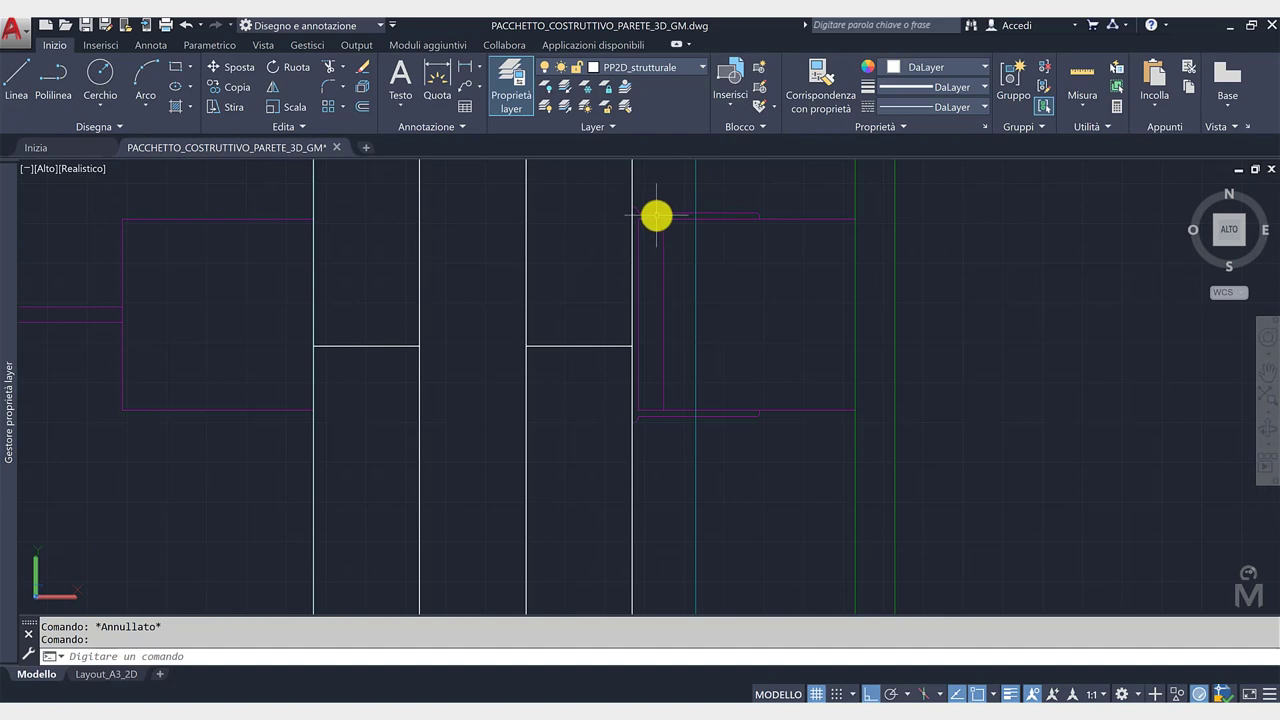
pyautogui.click(658, 217)
pyautogui.press('Escape')
pyautogui.scroll(-4, 748, 446)
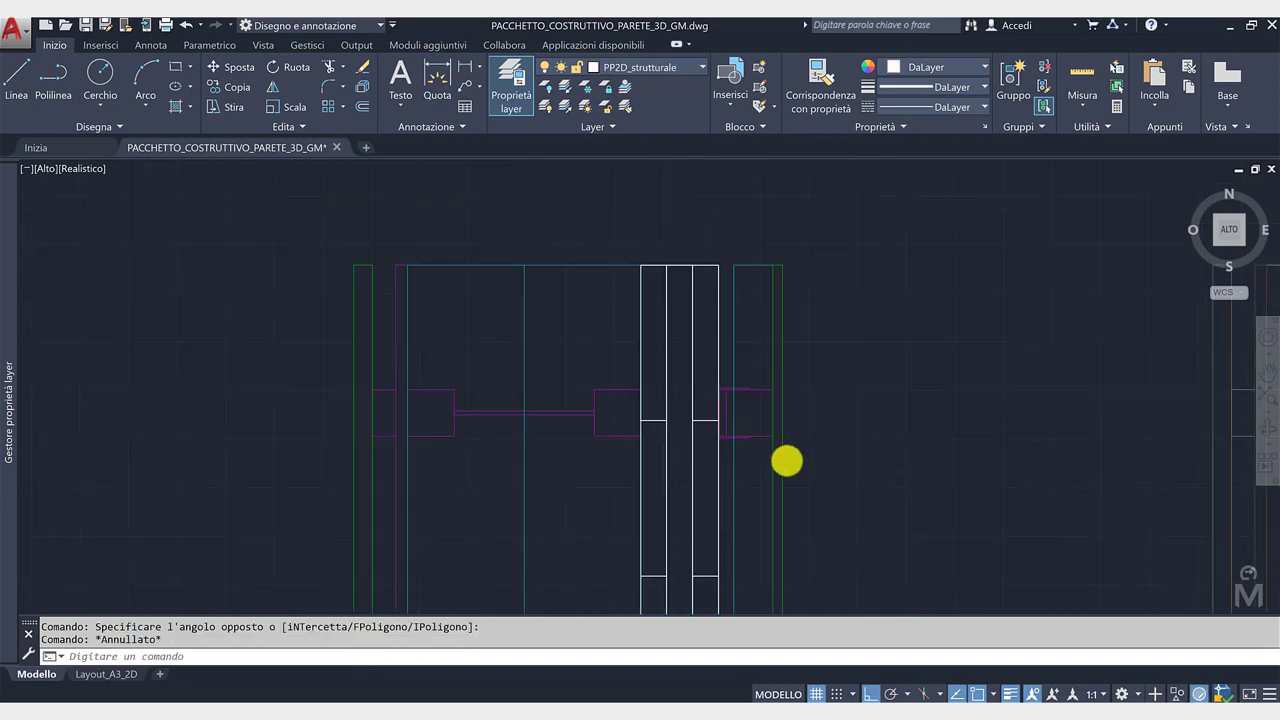
pyautogui.scroll(-2, 786, 457)
pyautogui.moveTo(826, 440); pyautogui.dragTo(680, 329, button='middle')
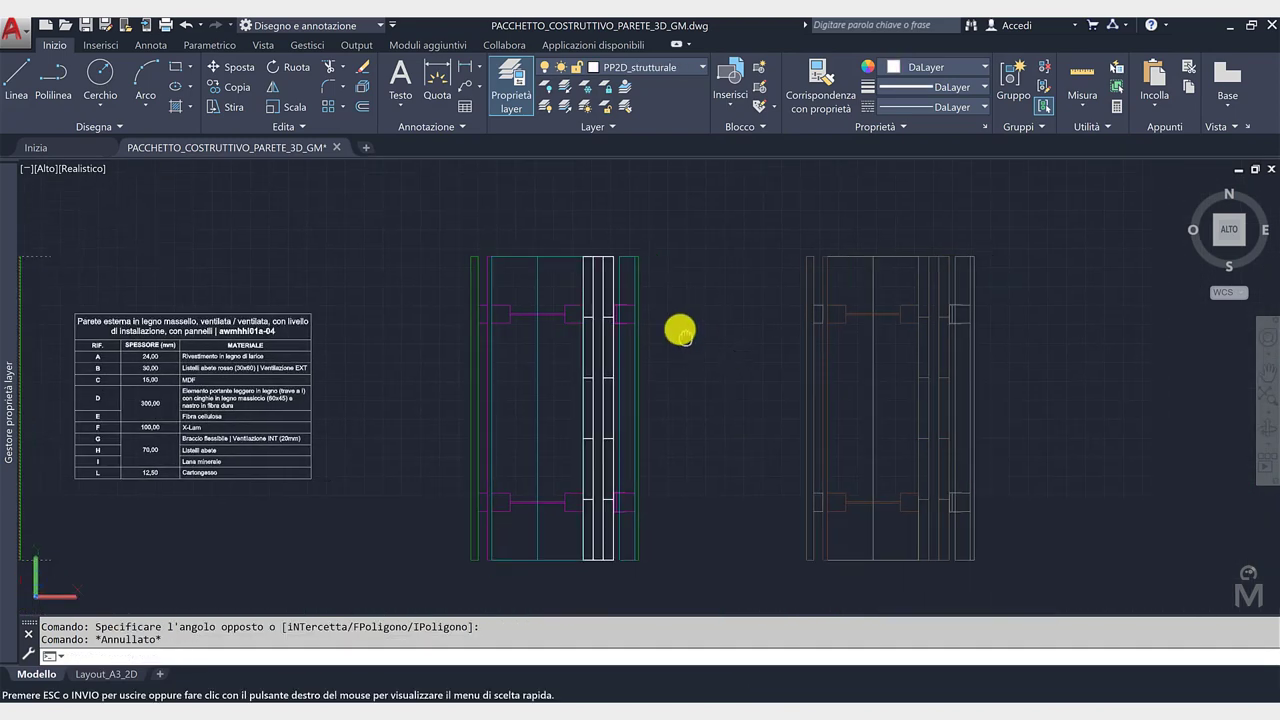
pyautogui.moveTo(987, 446); pyautogui.dragTo(957, 414, button='middle')
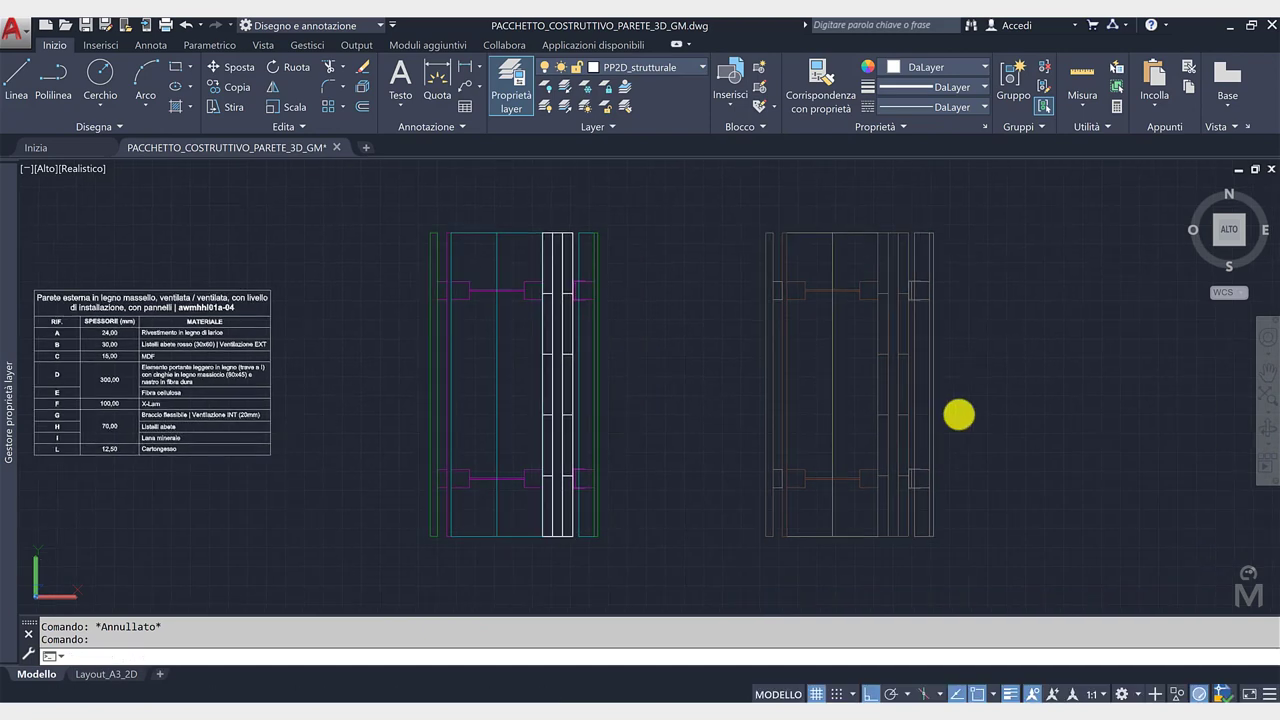
pyautogui.scroll(2, 958, 430)
pyautogui.scroll(-1, 950, 444)
pyautogui.scroll(1, 718, 302)
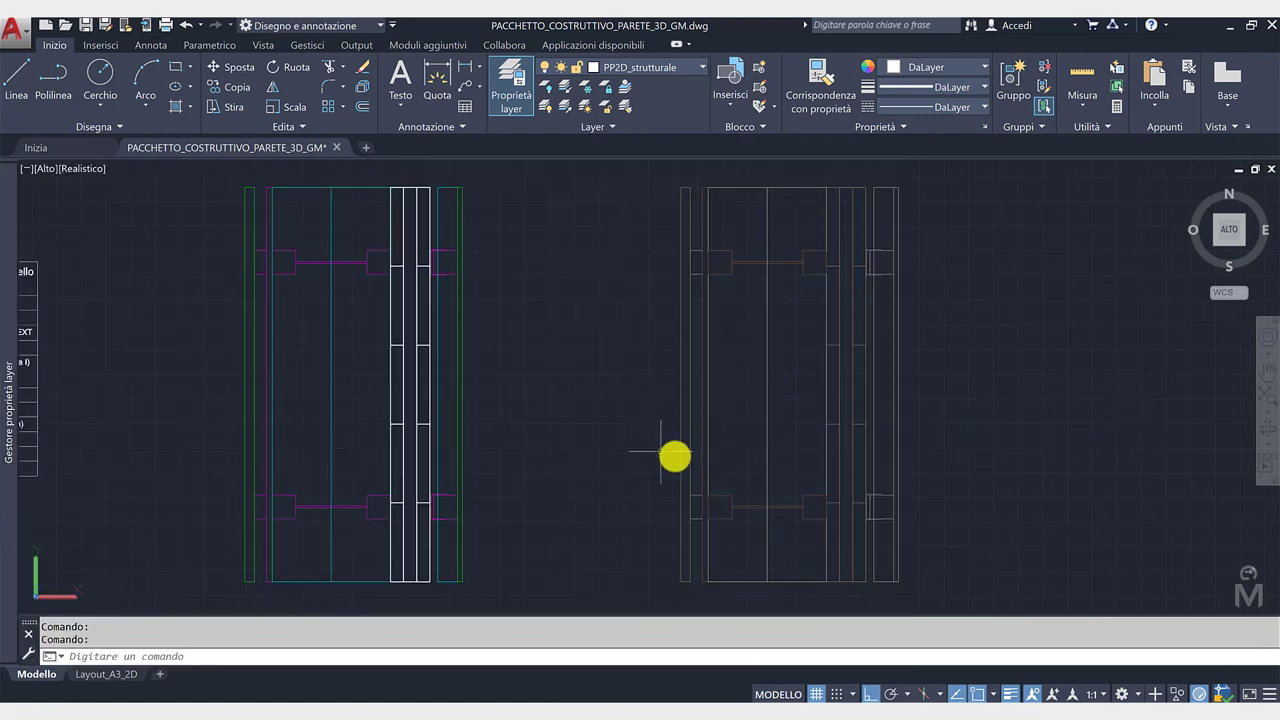
# Step: List the Pacchetto_Parete_3D layers and inspect the fir battens layer's PANTONE+ Solid Coated colour
pyautogui.moveTo(674, 451); pyautogui.dragTo(940, 457, button='middle')
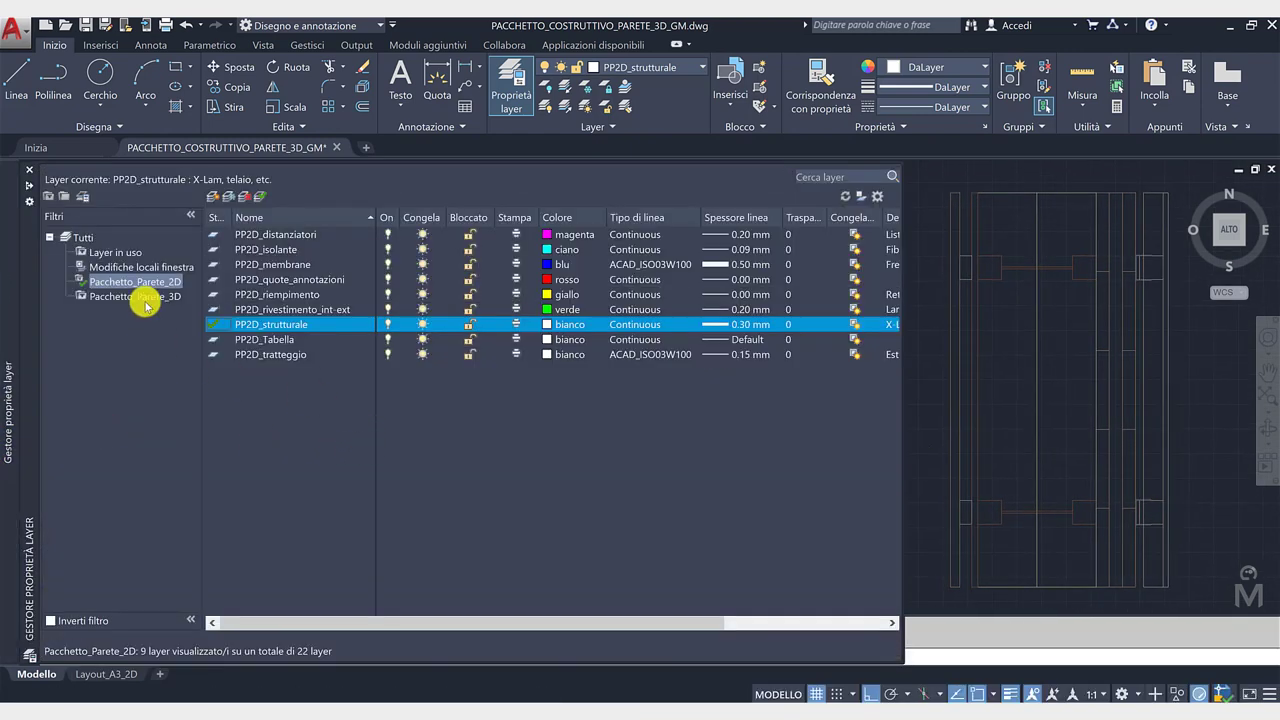
pyautogui.click(144, 298)
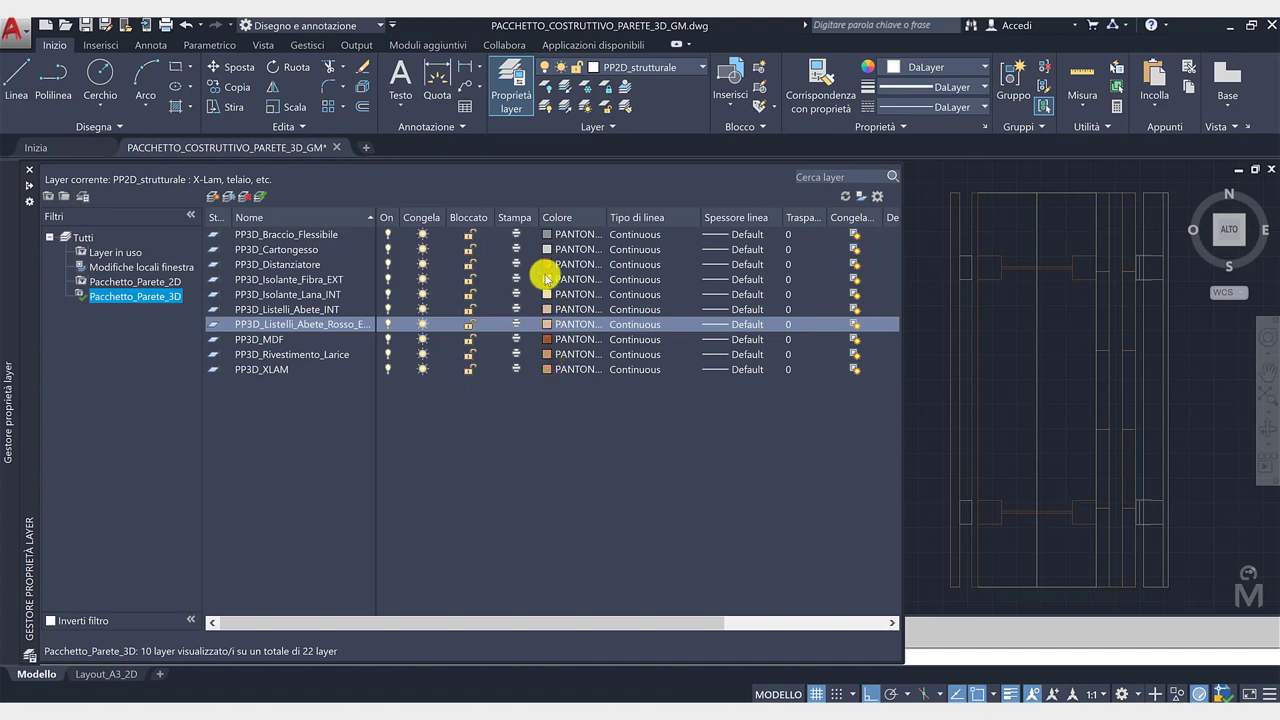
pyautogui.moveTo(605, 218); pyautogui.dragTo(660, 218)
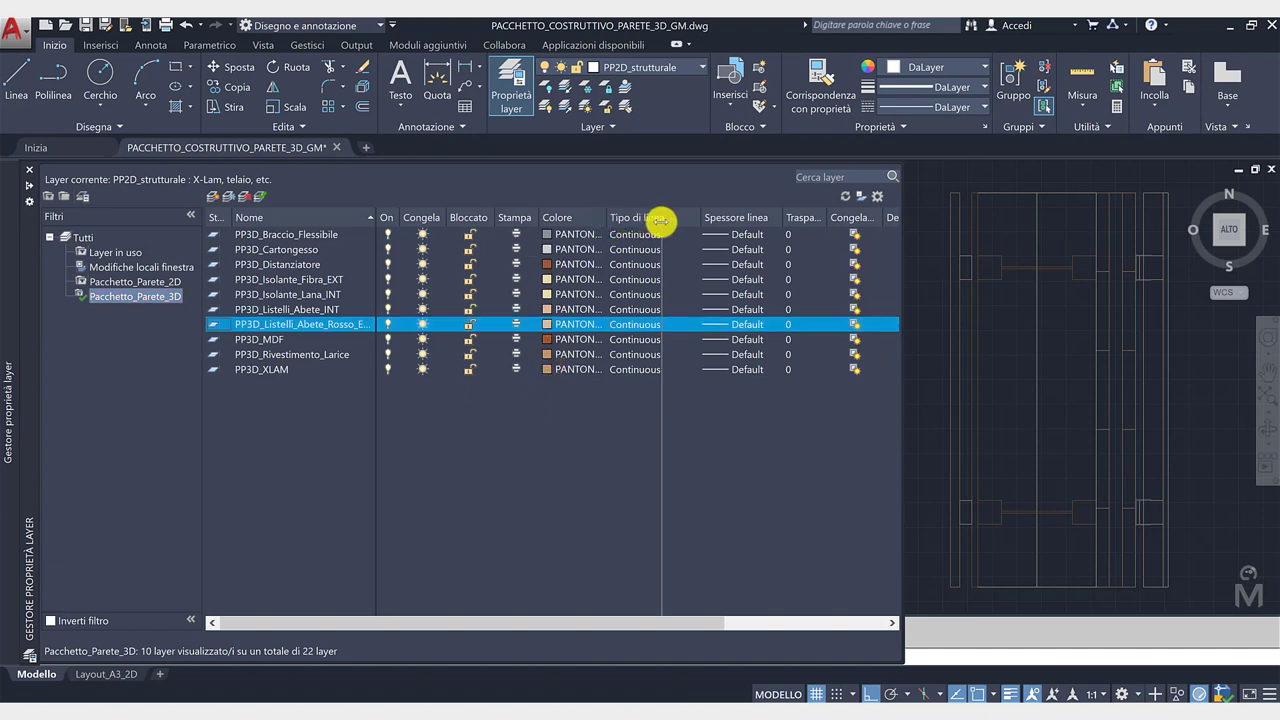
pyautogui.click(548, 324)
pyautogui.click(712, 284)
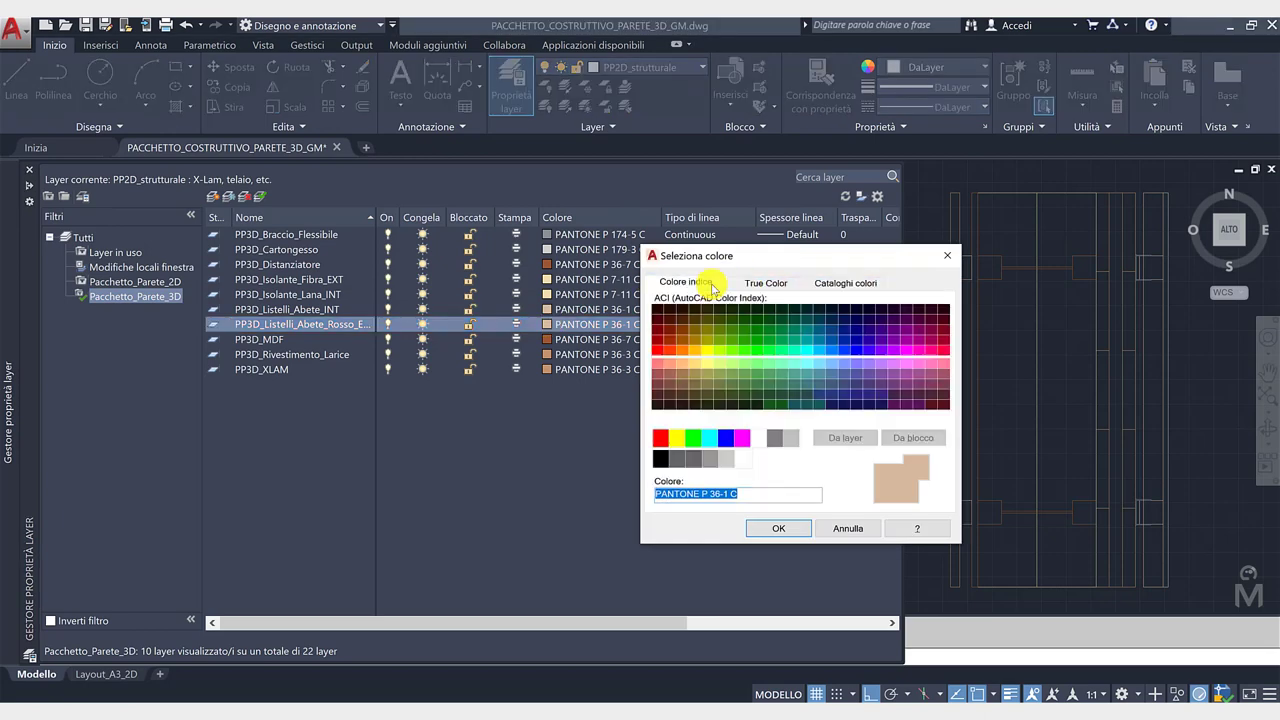
pyautogui.click(831, 288)
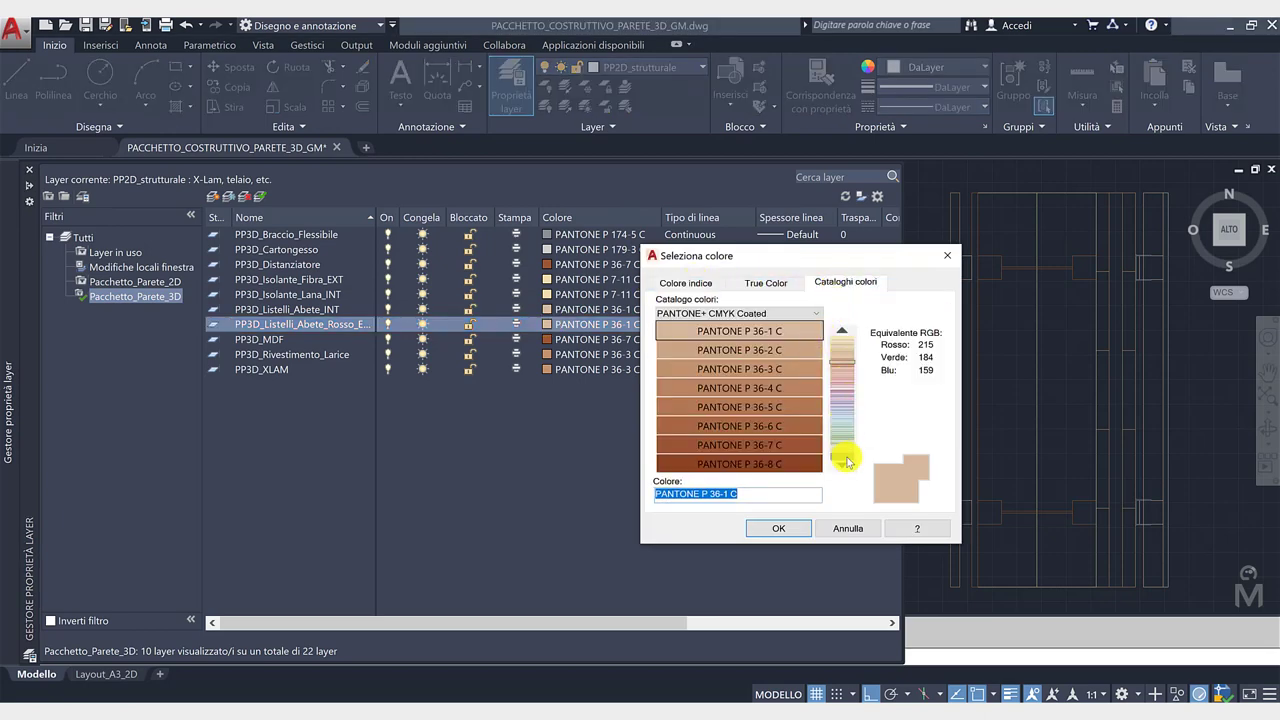
pyautogui.moveTo(846, 460); pyautogui.dragTo(846, 366)
pyautogui.click(810, 313)
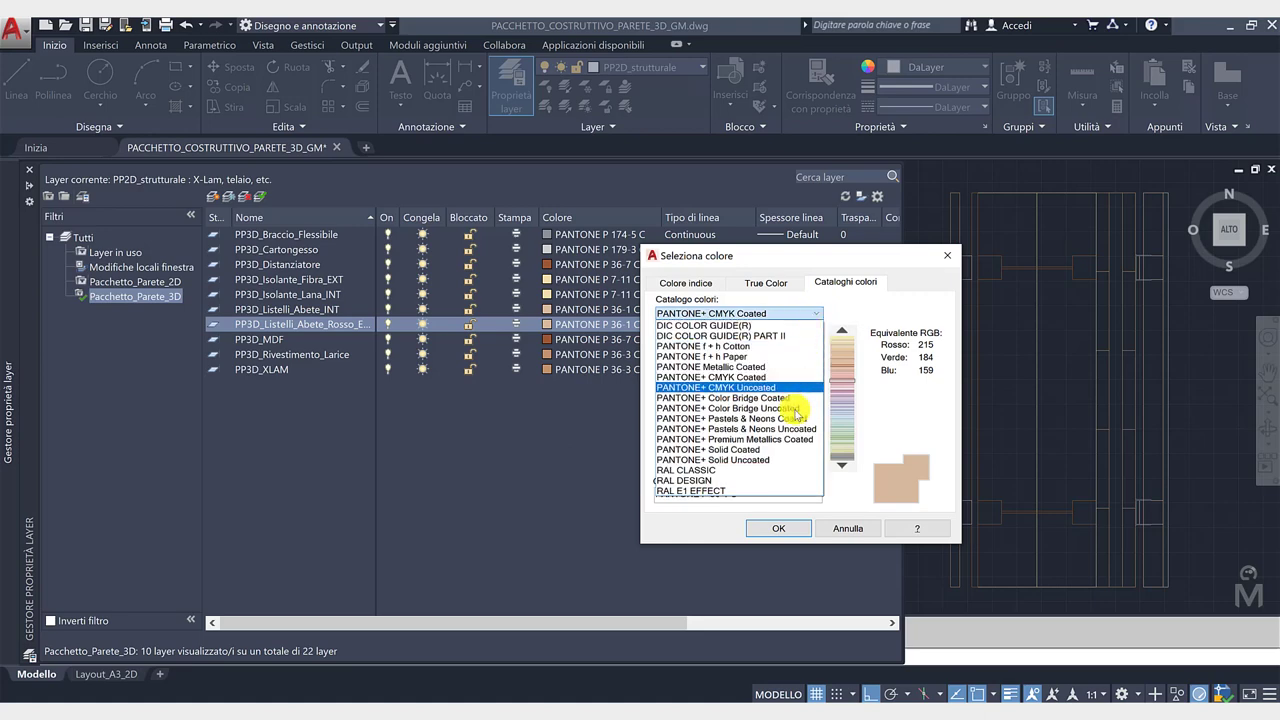
pyautogui.click(815, 448)
pyautogui.click(806, 532)
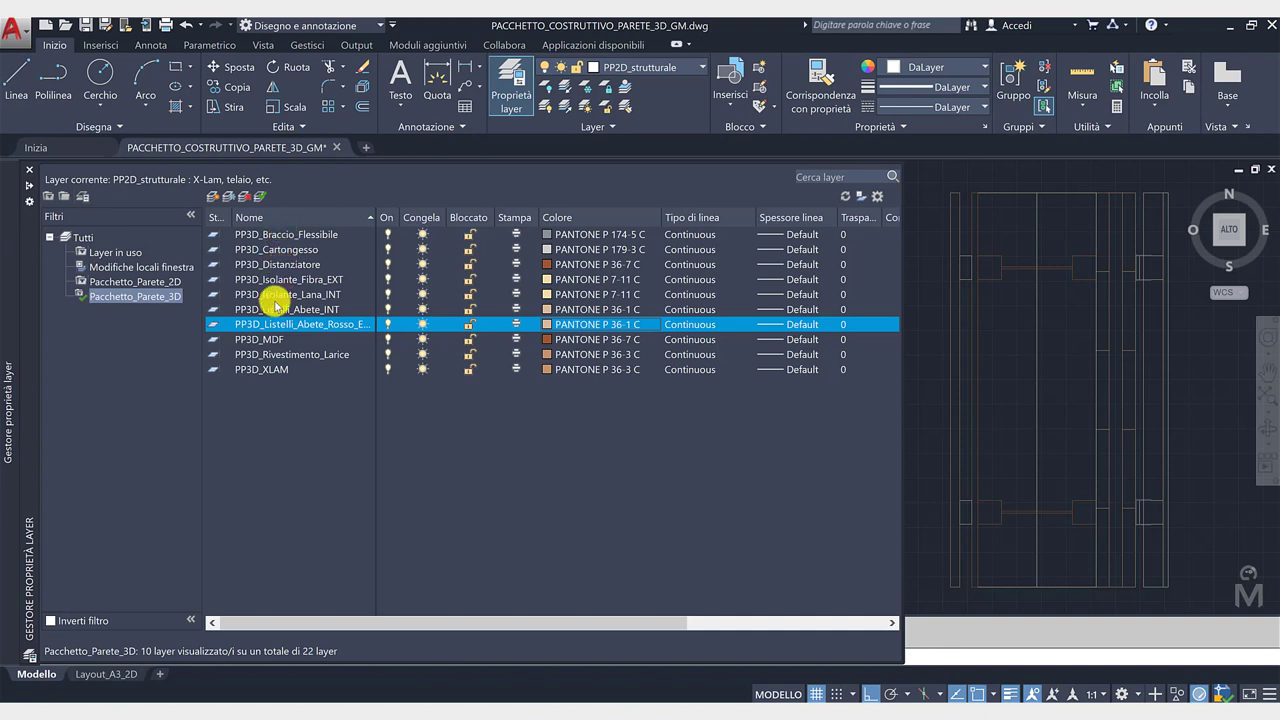
# Step: Turn on the PP3D_Cartongesso, PP3D_XLAM and PP3D_Distanziatore layers
pyautogui.click(388, 250)
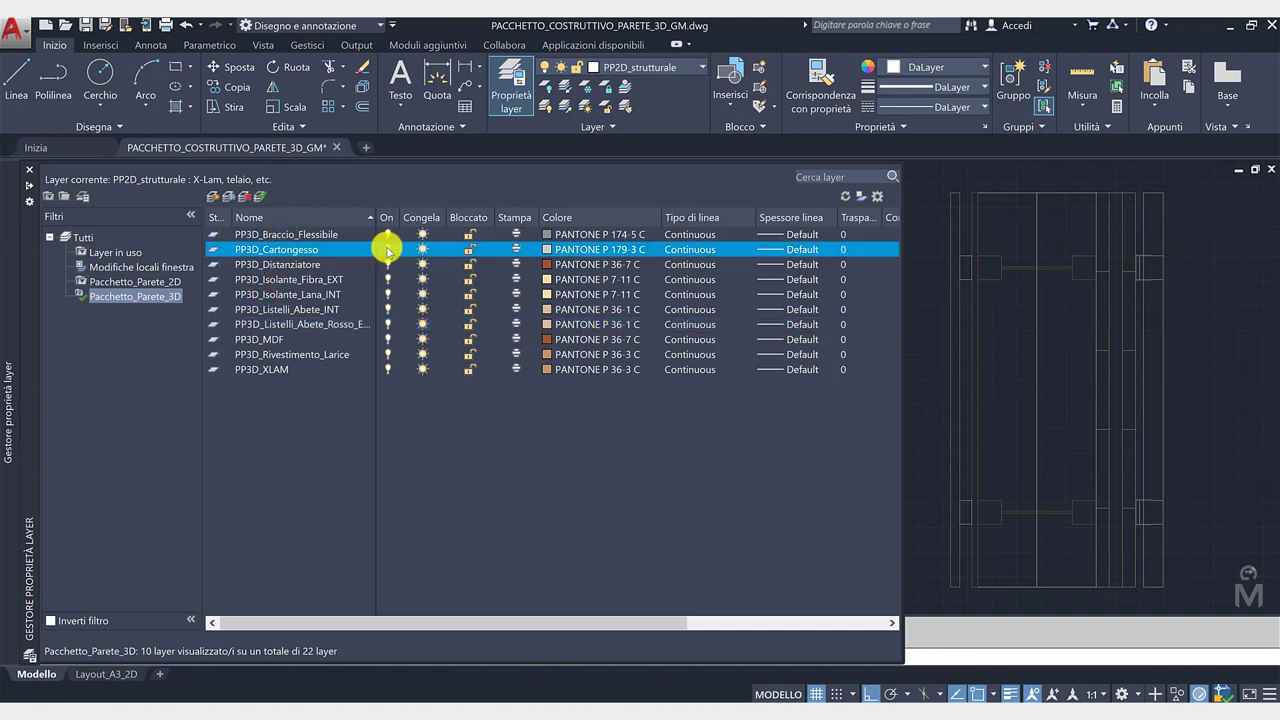
pyautogui.click(388, 250)
pyautogui.click(388, 370)
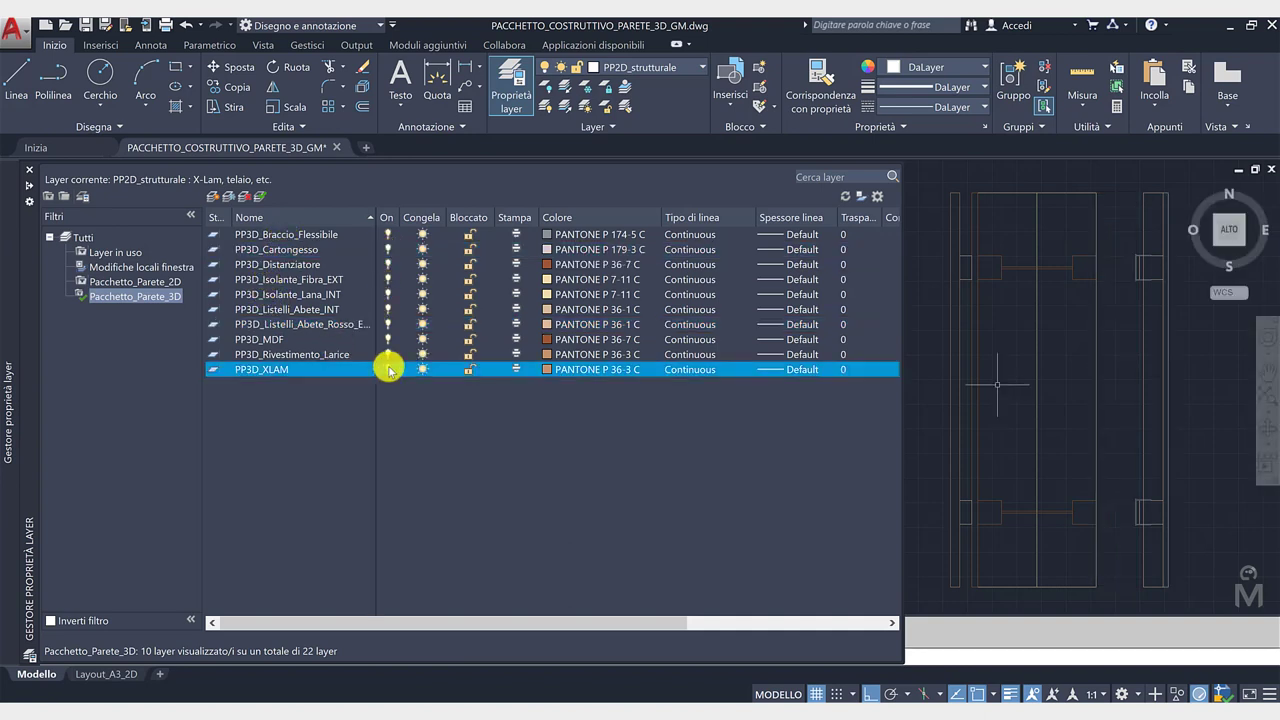
pyautogui.click(389, 265)
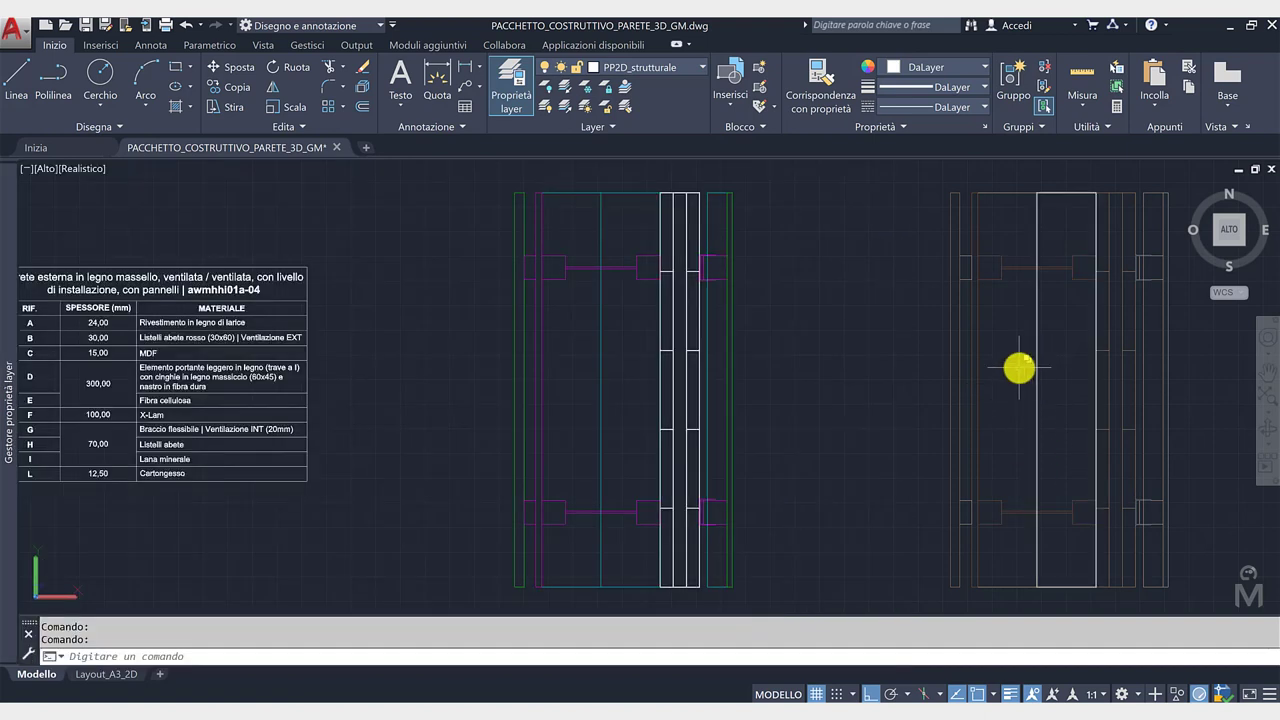
# Step: Bring the hatched section into view and begin a crossing selection around the right wall
pyautogui.scroll(-3, 1029, 384)
pyautogui.moveTo(1006, 394); pyautogui.dragTo(847, 421, button='middle')
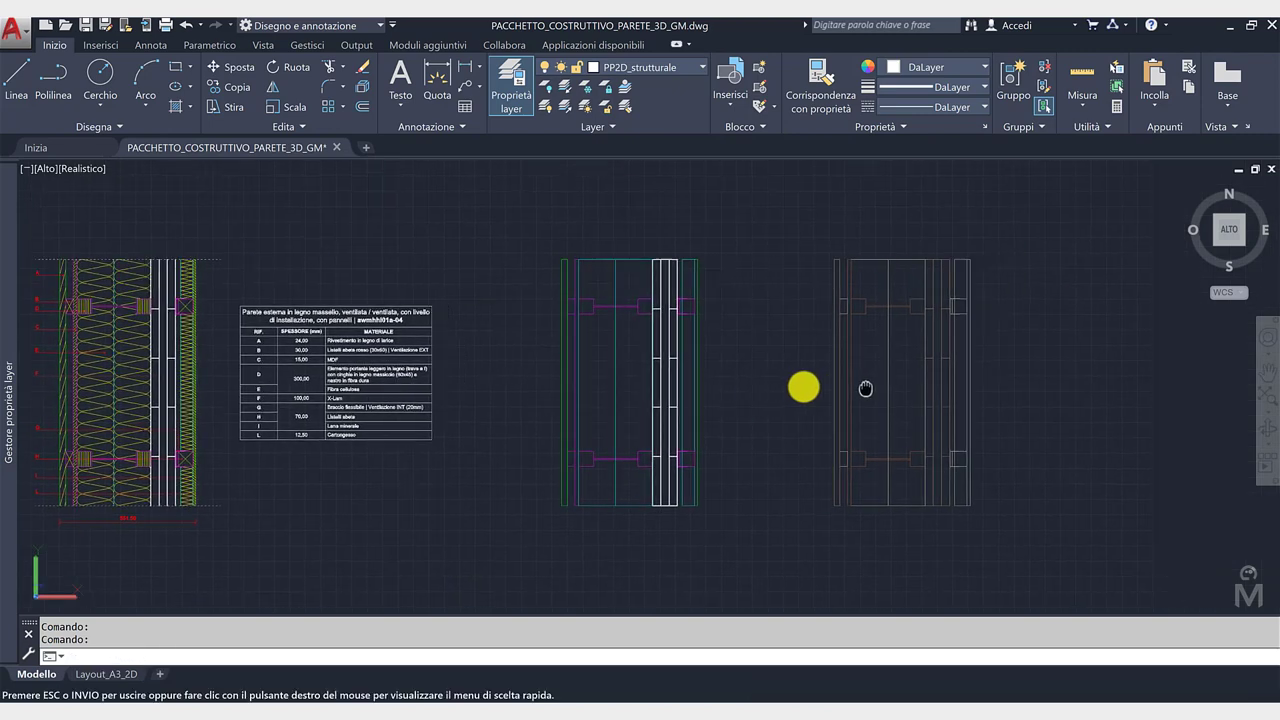
pyautogui.scroll(2, 960, 463)
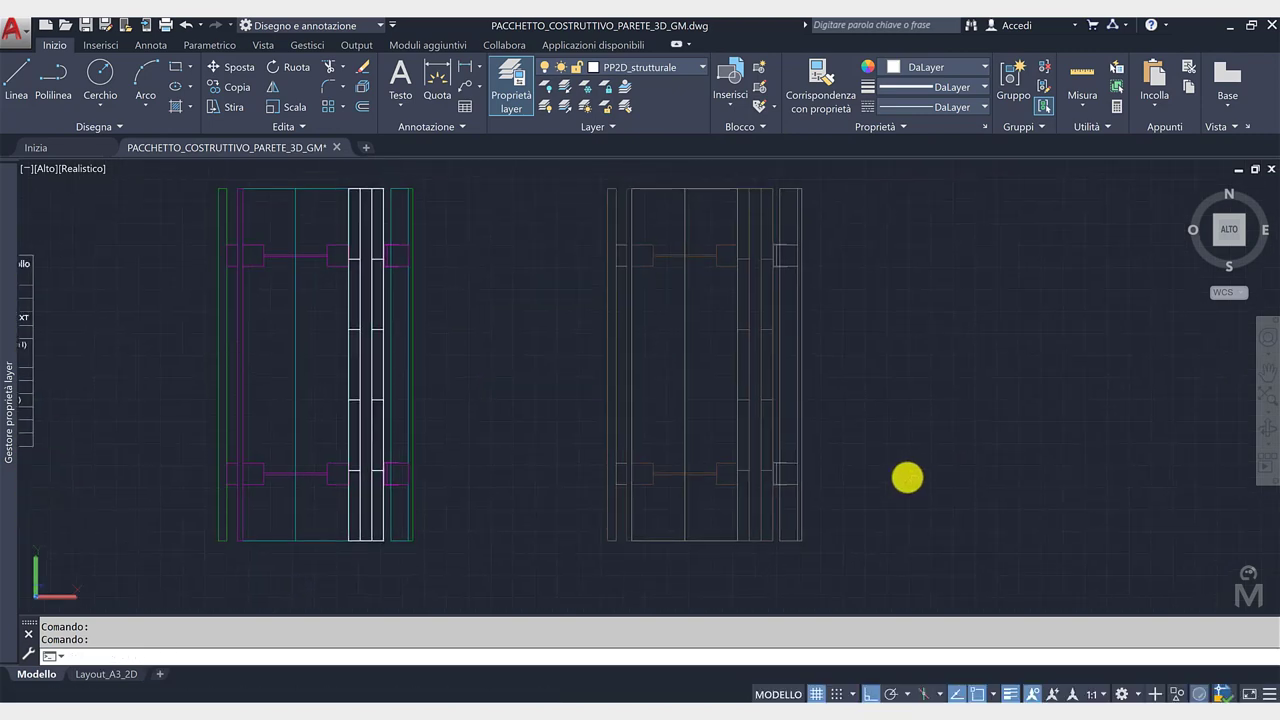
pyautogui.scroll(-3, 930, 468)
pyautogui.moveTo(904, 524); pyautogui.dragTo(797, 517, button='middle')
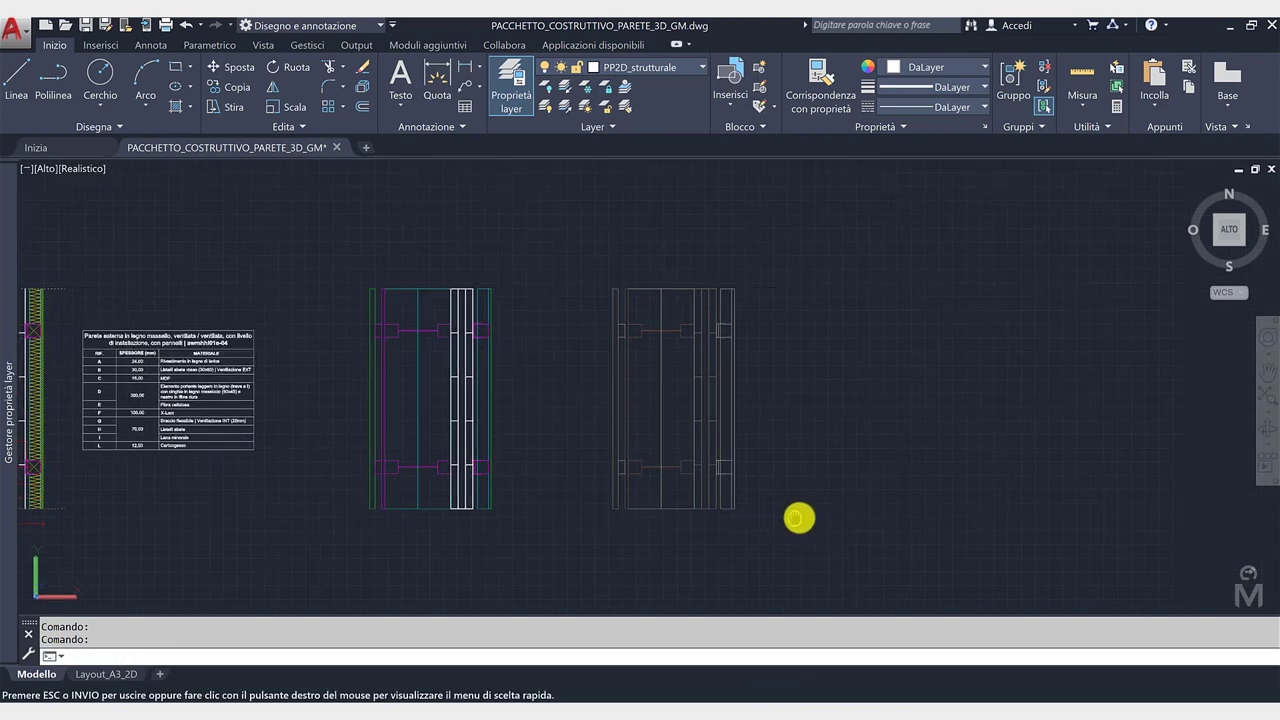
# Step: Copy the selected right-hand 3D wall to a new spot further right
pyautogui.click(840, 540)
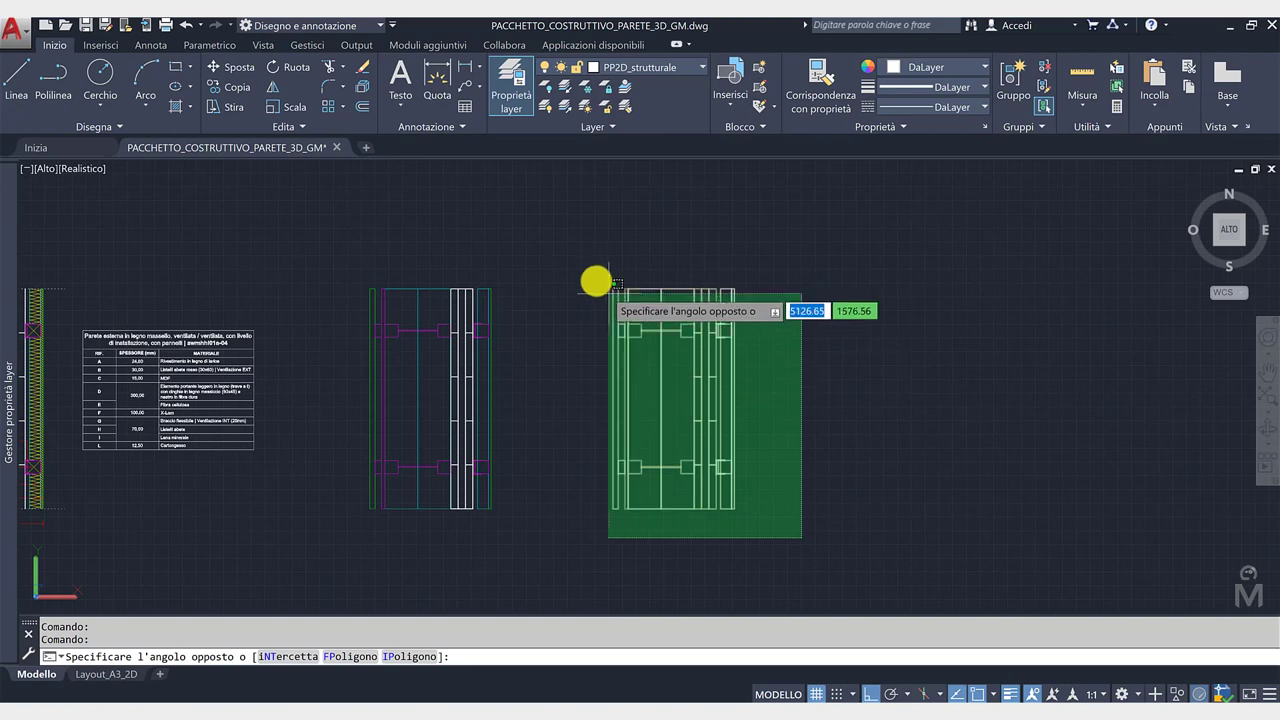
pyautogui.click(240, 87)
pyautogui.click(616, 559)
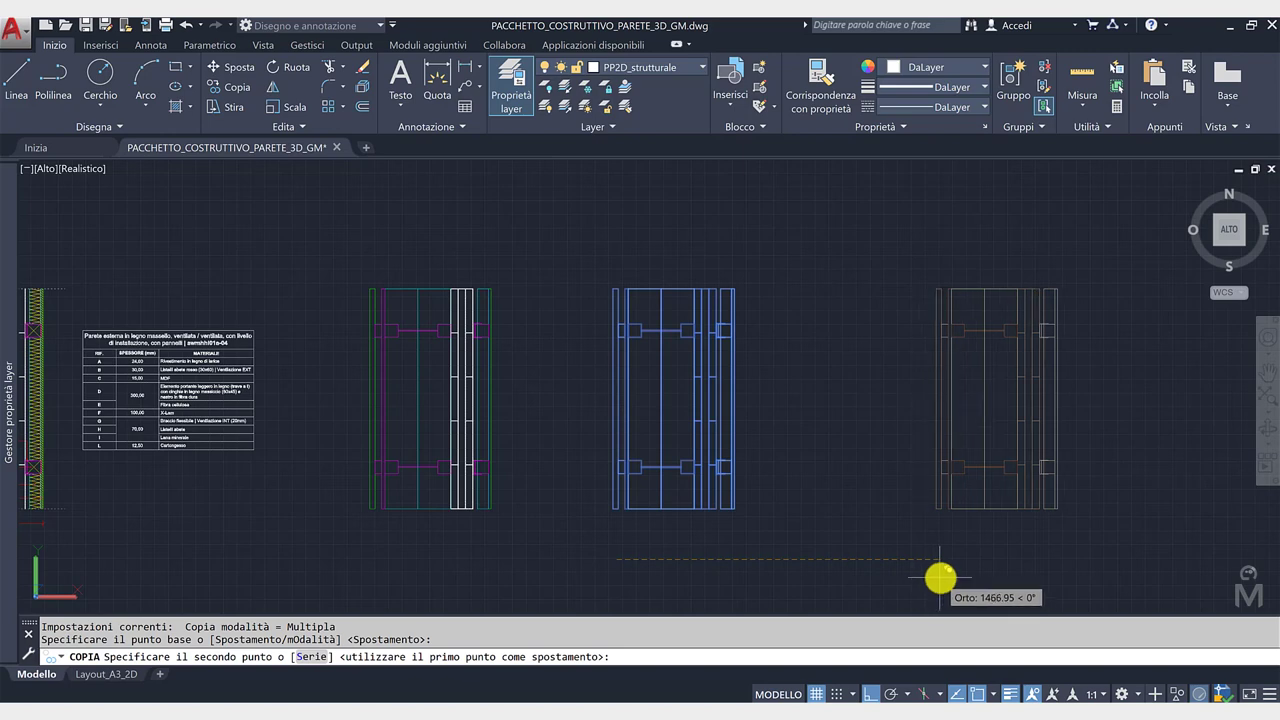
pyautogui.click(938, 577)
pyautogui.press('Return')
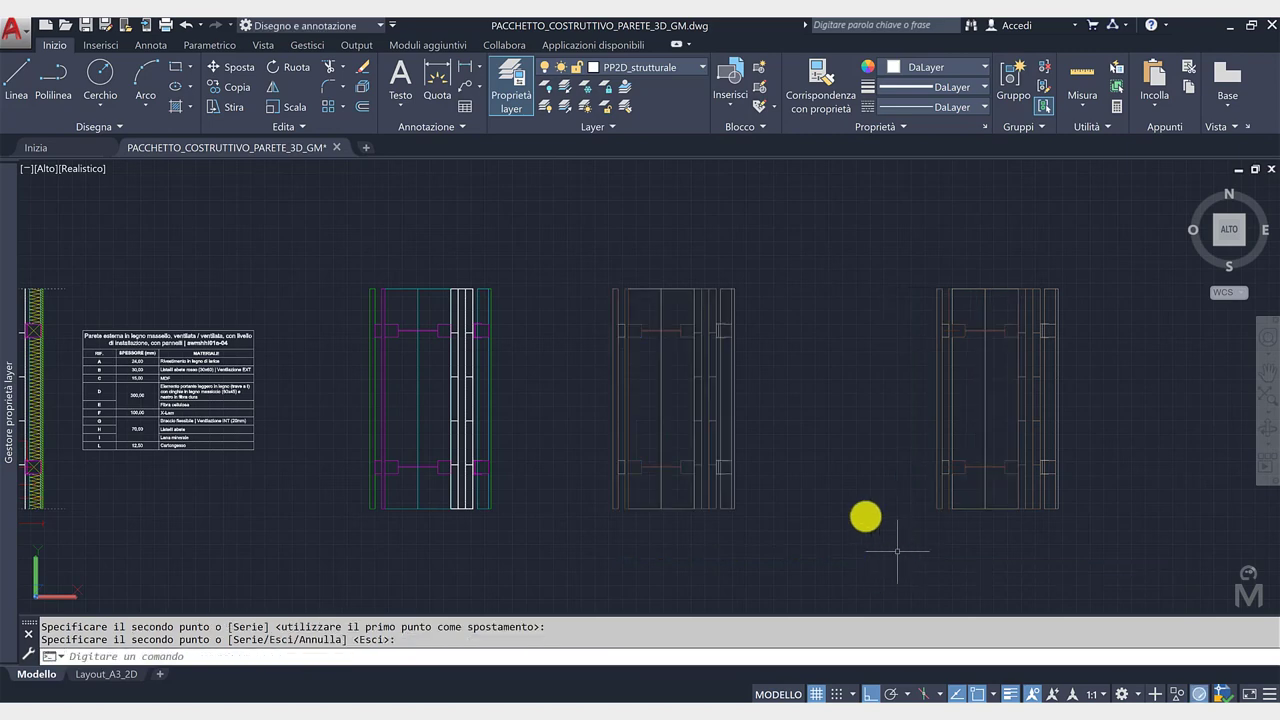
pyautogui.moveTo(855, 515); pyautogui.dragTo(781, 507, button='middle')
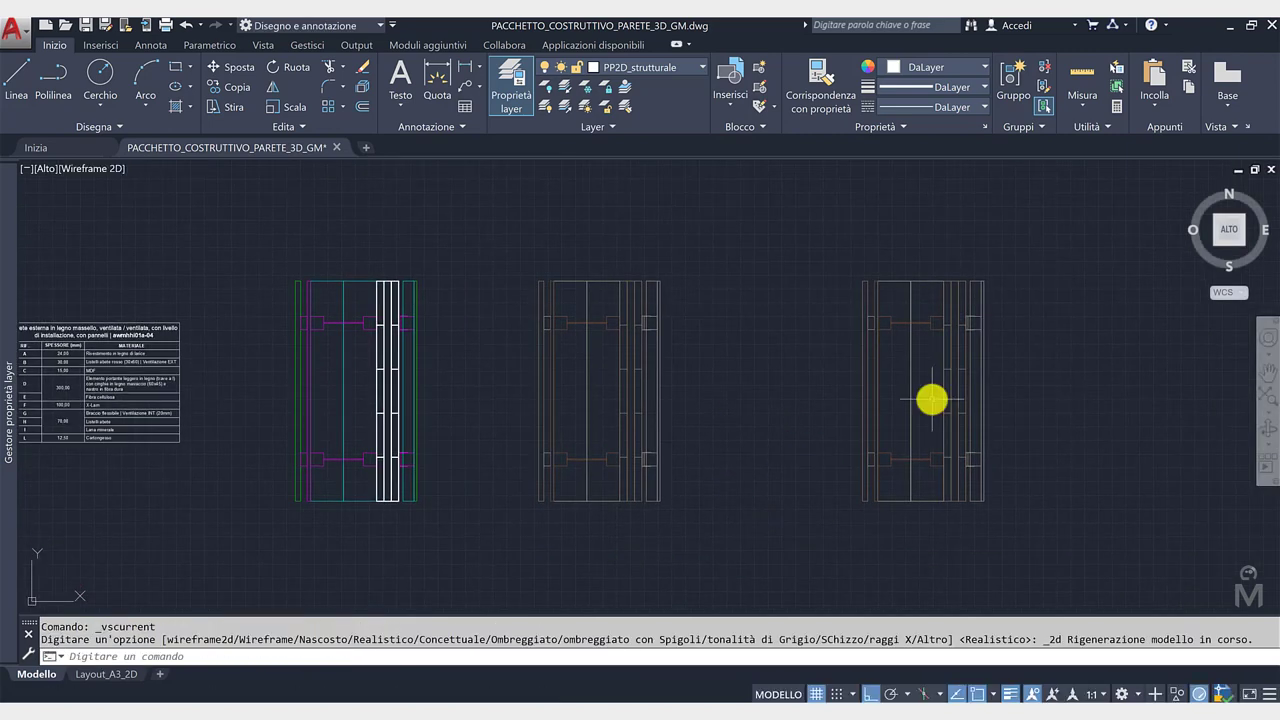
pyautogui.click(29, 170)
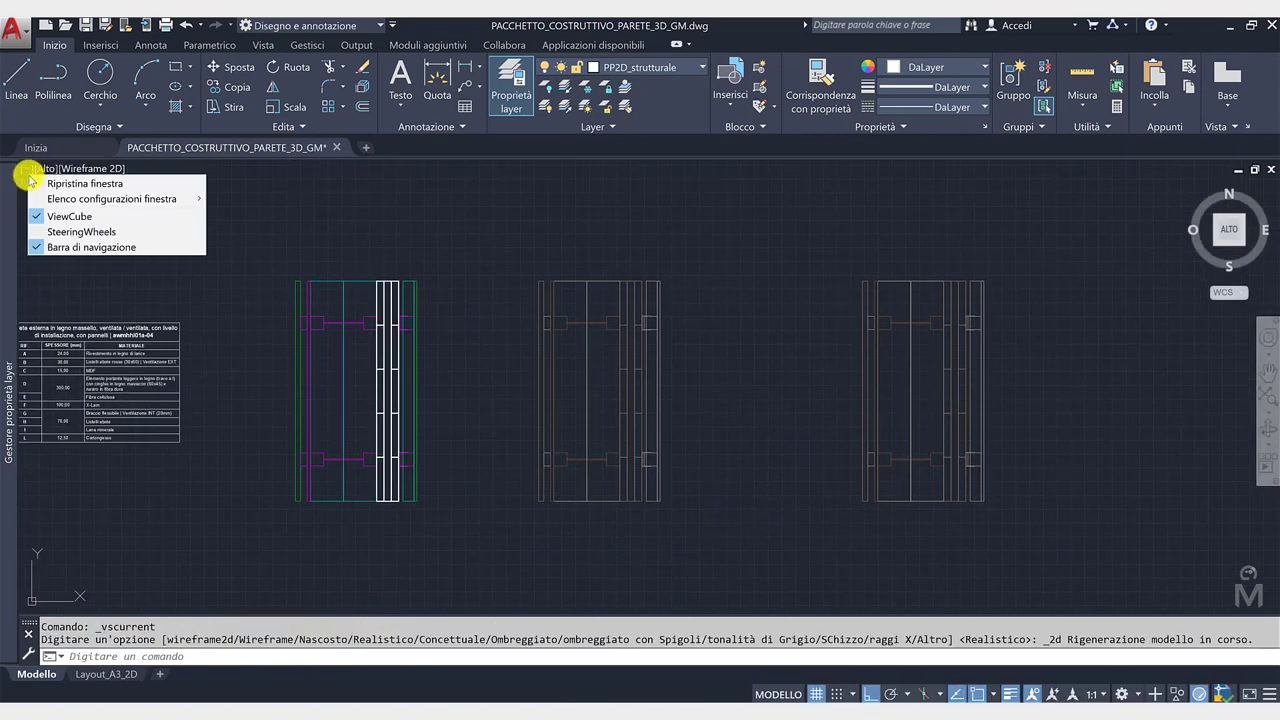
pyautogui.moveTo(111, 199)
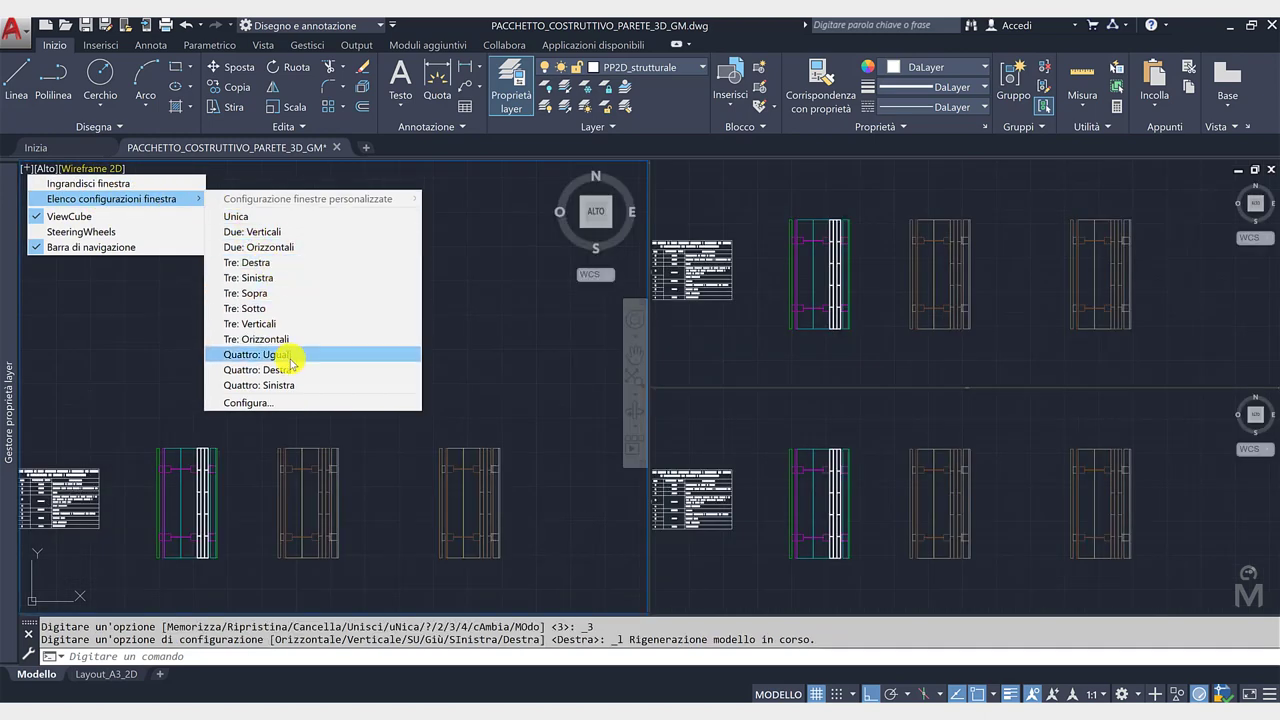
# Step: Split into three viewports and set the large right one to SW isometric, shaded with edges
pyautogui.click(270, 266)
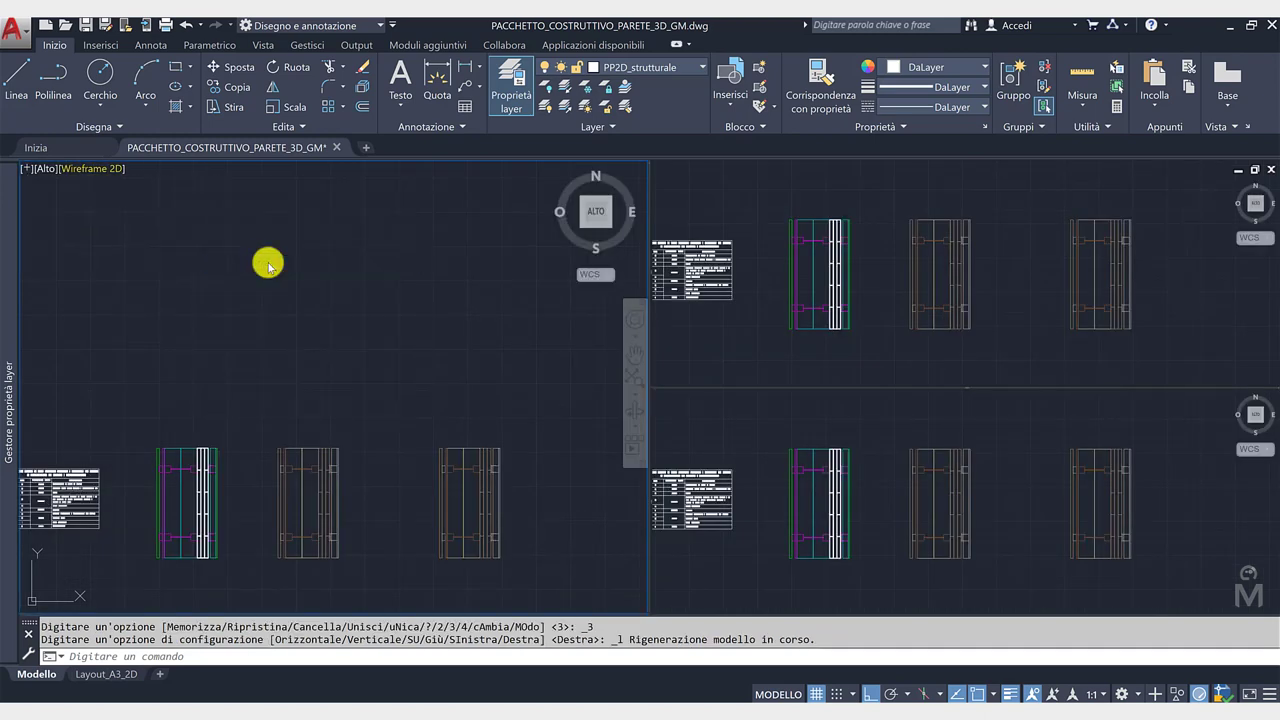
pyautogui.scroll(2, 797, 357)
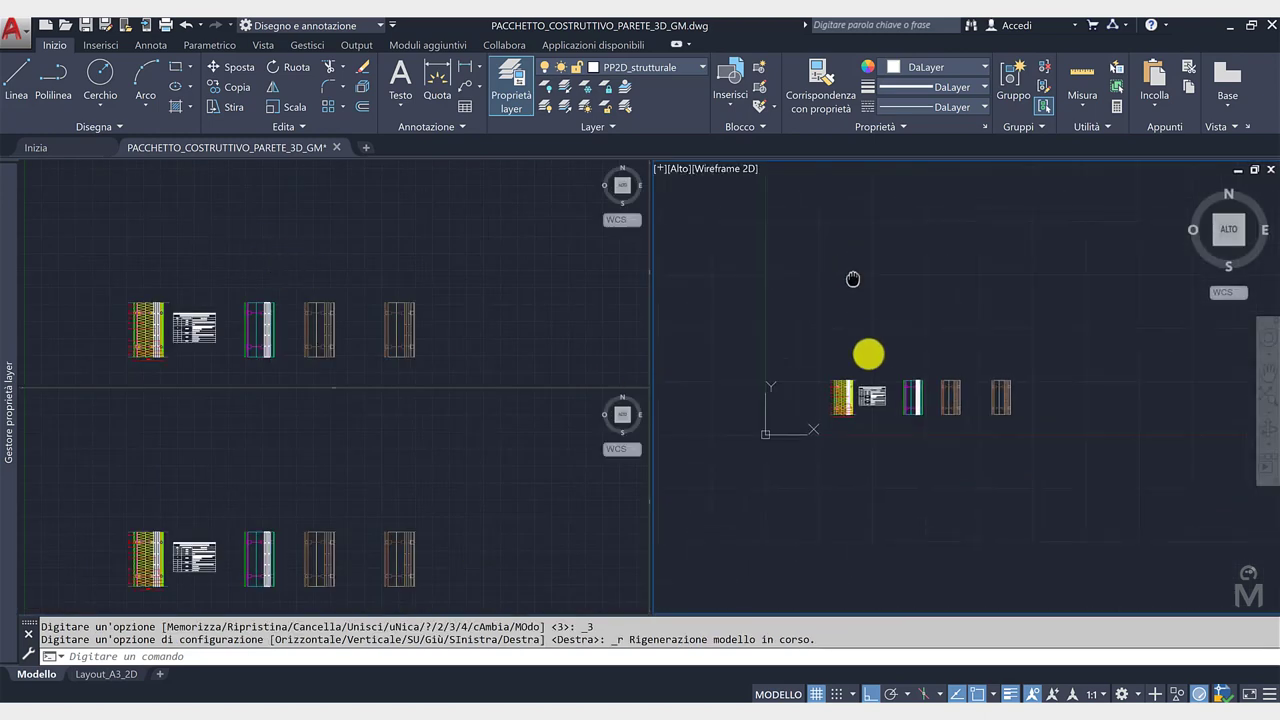
pyautogui.scroll(2, 866, 351)
pyautogui.scroll(2, 874, 443)
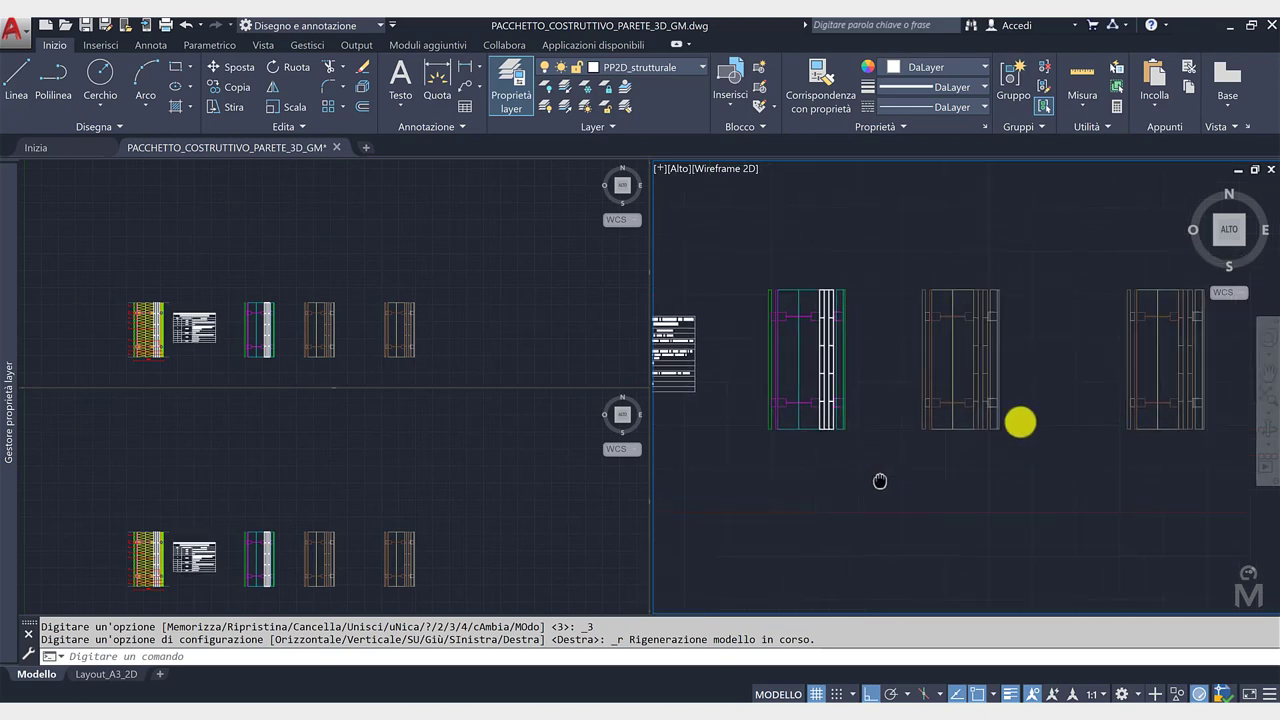
pyautogui.click(1213, 244)
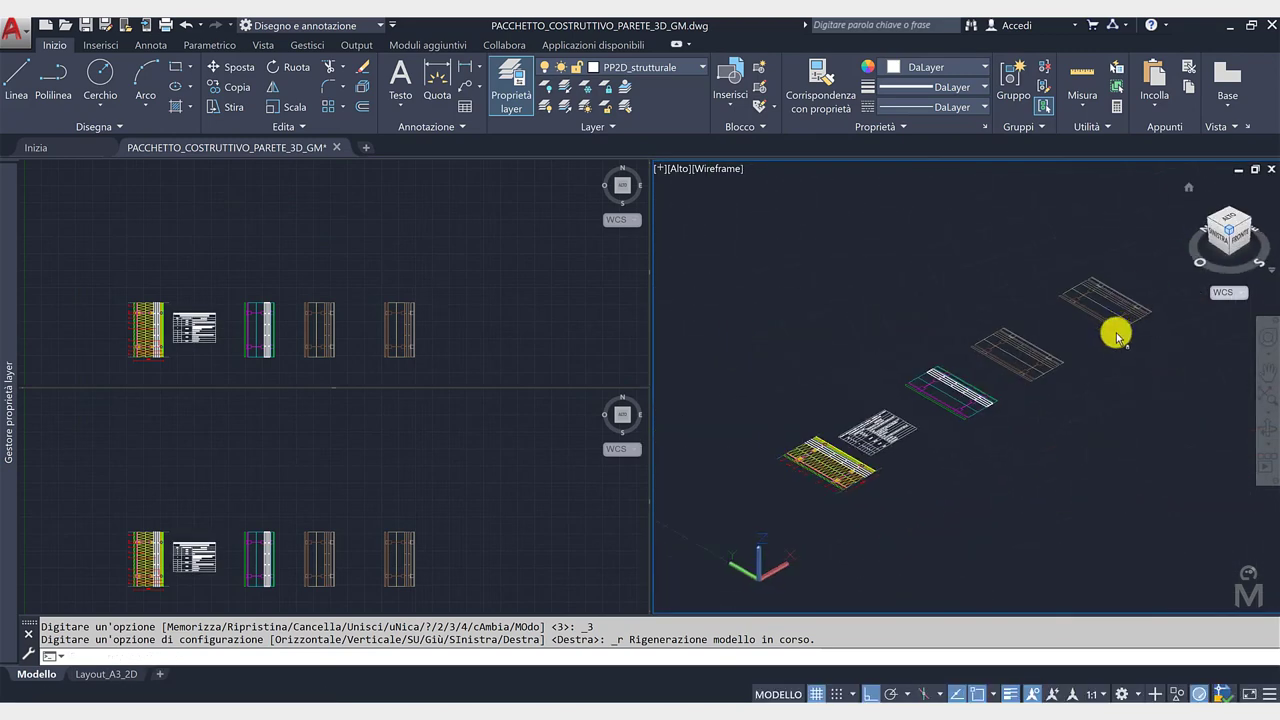
pyautogui.scroll(2, 997, 364)
pyautogui.scroll(2, 934, 349)
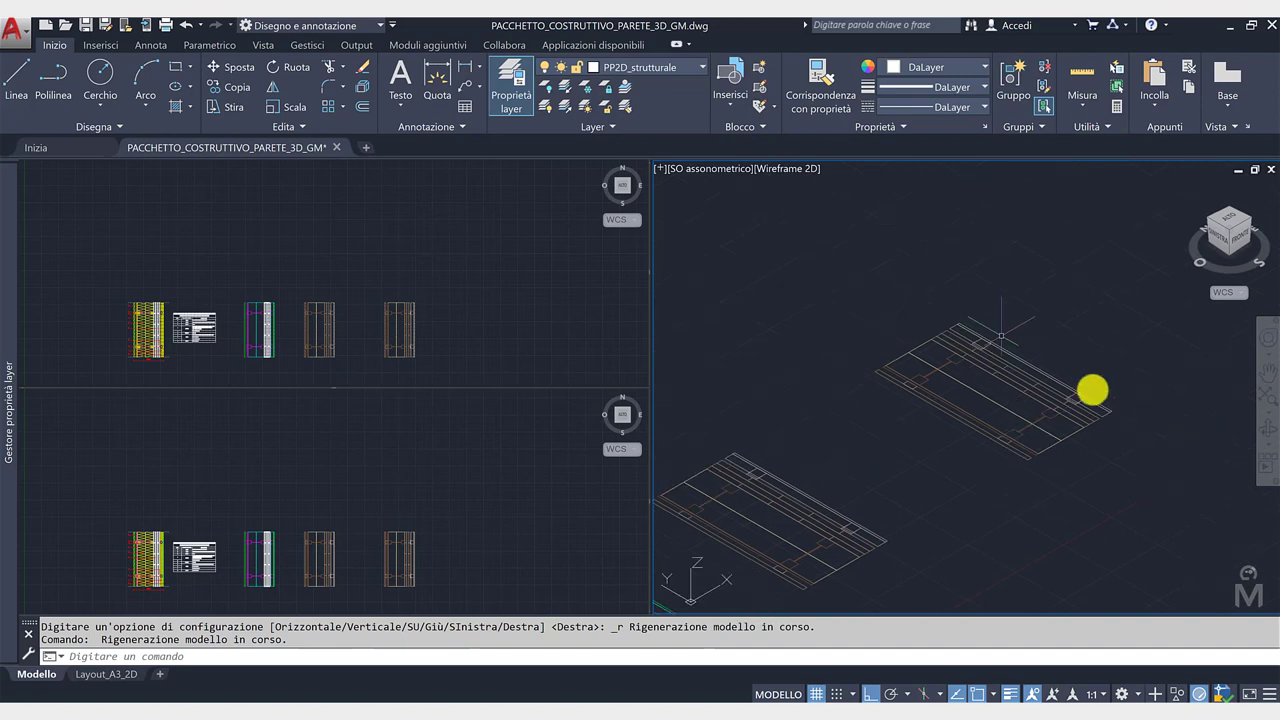
pyautogui.click(781, 170)
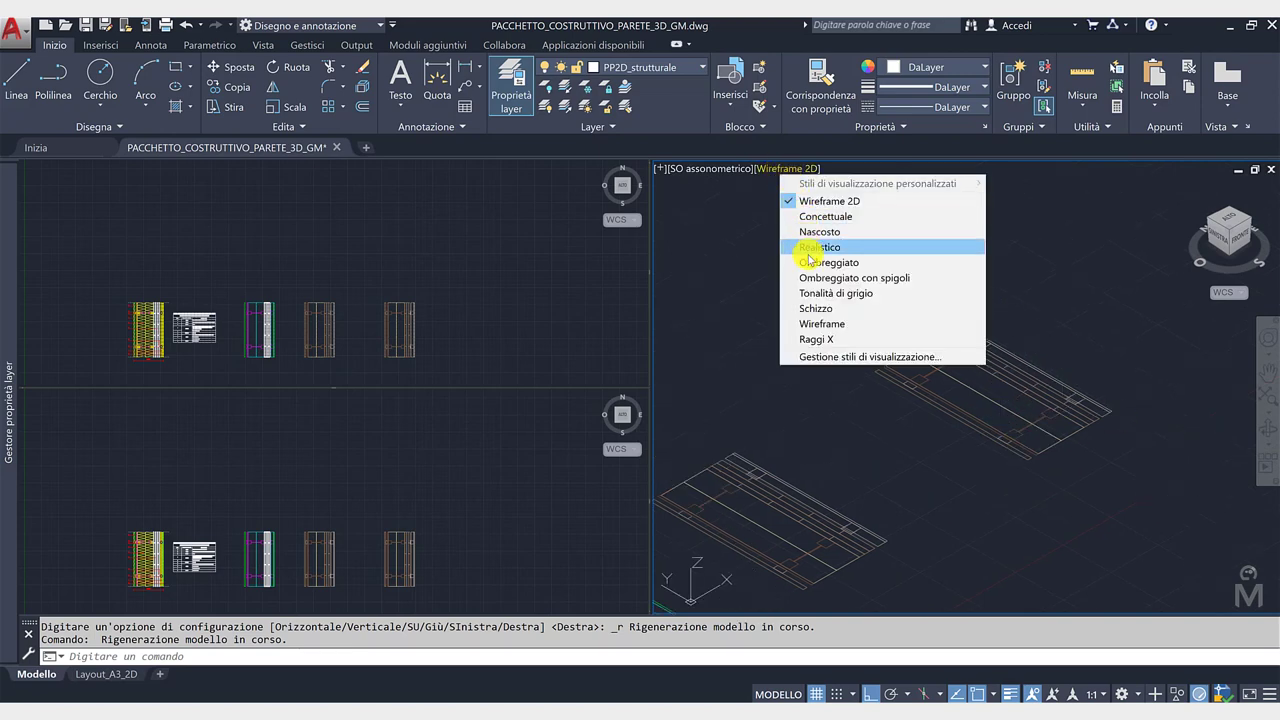
pyautogui.click(814, 279)
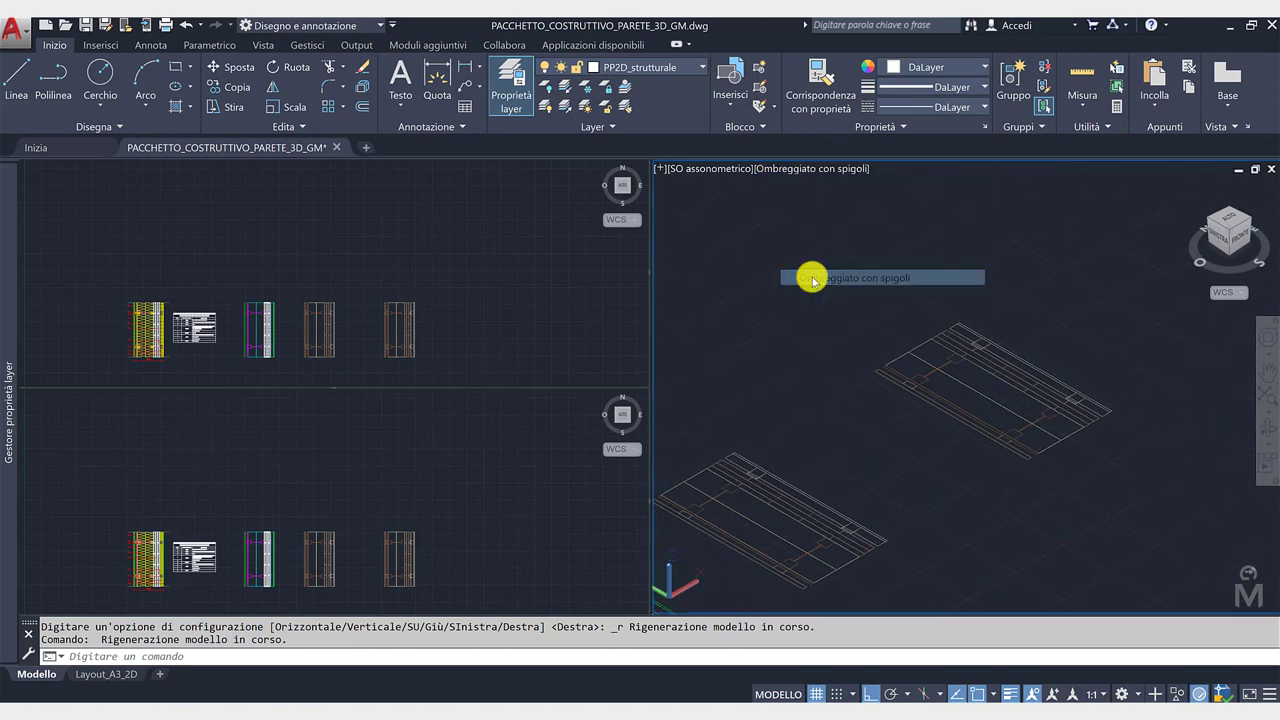
# Step: Set the lower-left viewport to a Front view shaded with edges, then reactivate the isometric viewport
pyautogui.click(401, 450)
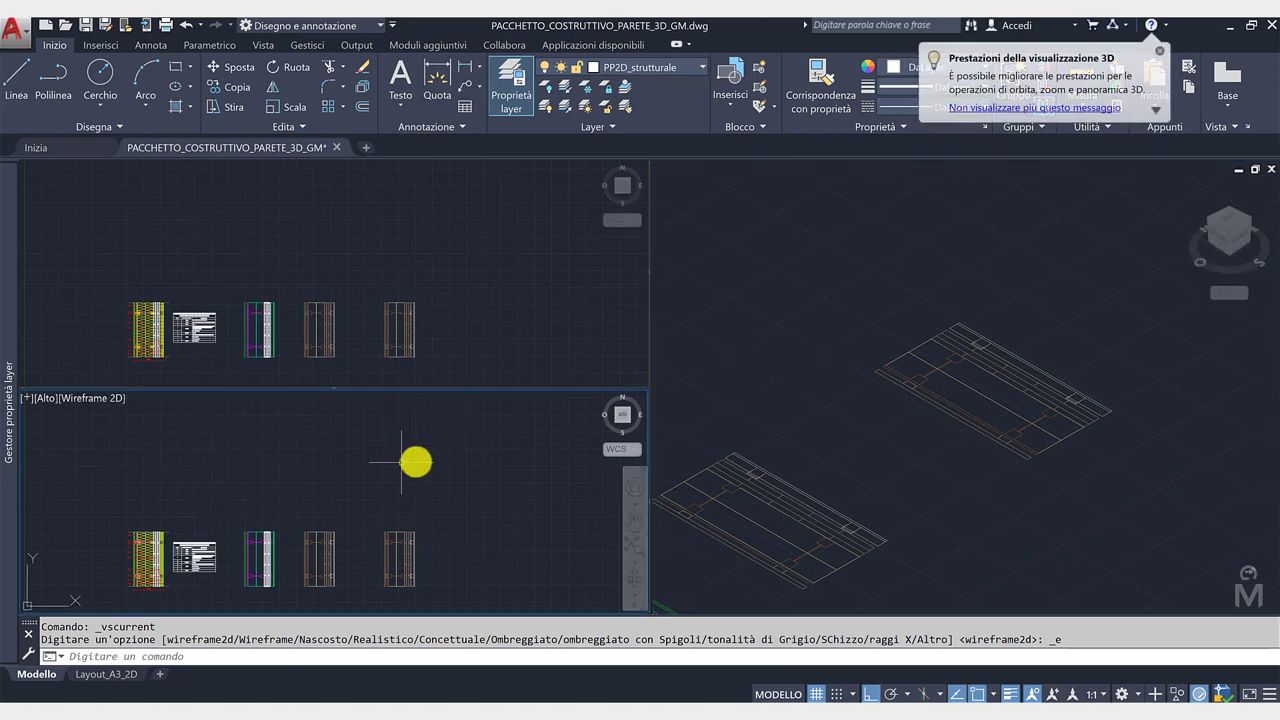
pyautogui.scroll(1, 457, 477)
pyautogui.scroll(2, 450, 501)
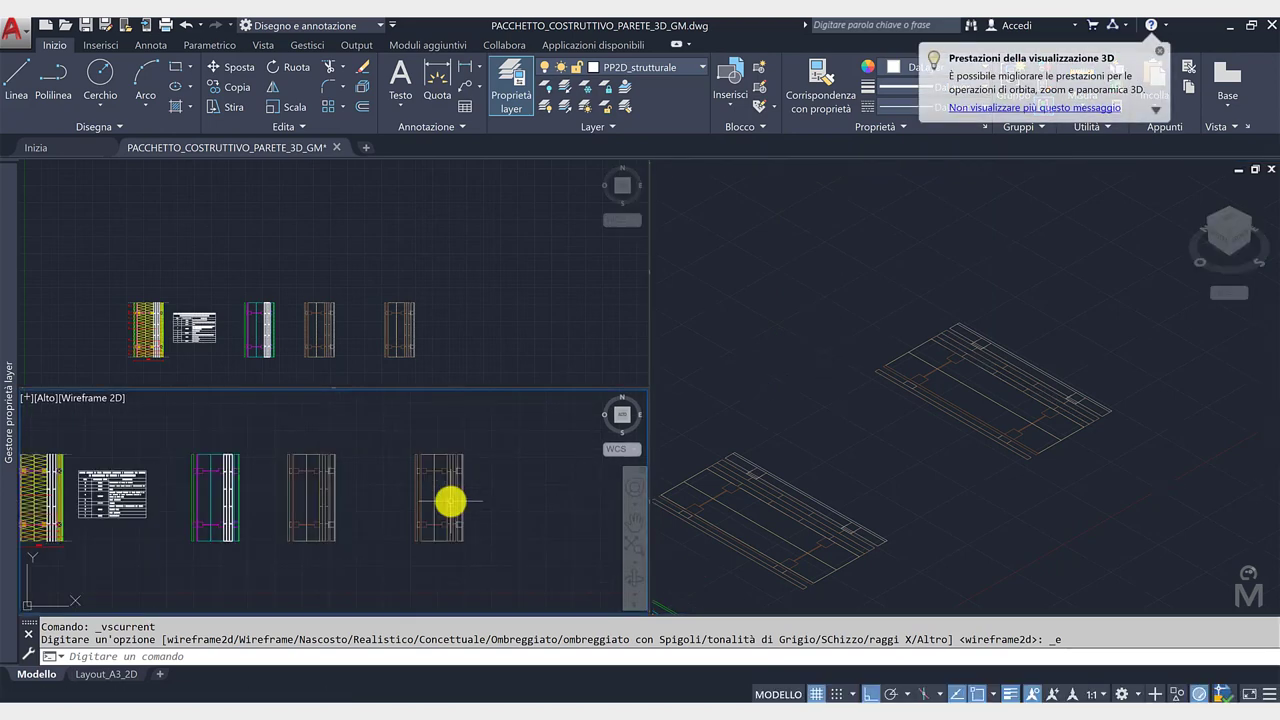
pyautogui.click(106, 400)
pyautogui.click(175, 506)
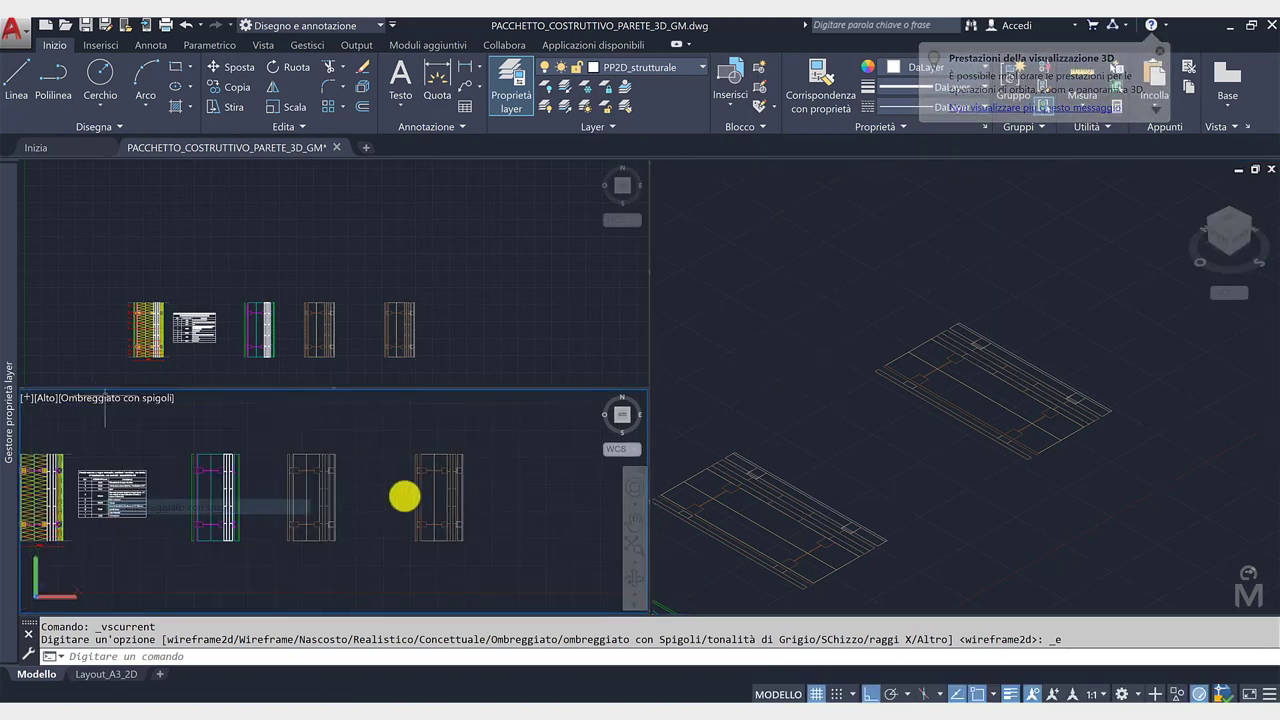
pyautogui.click(622, 430)
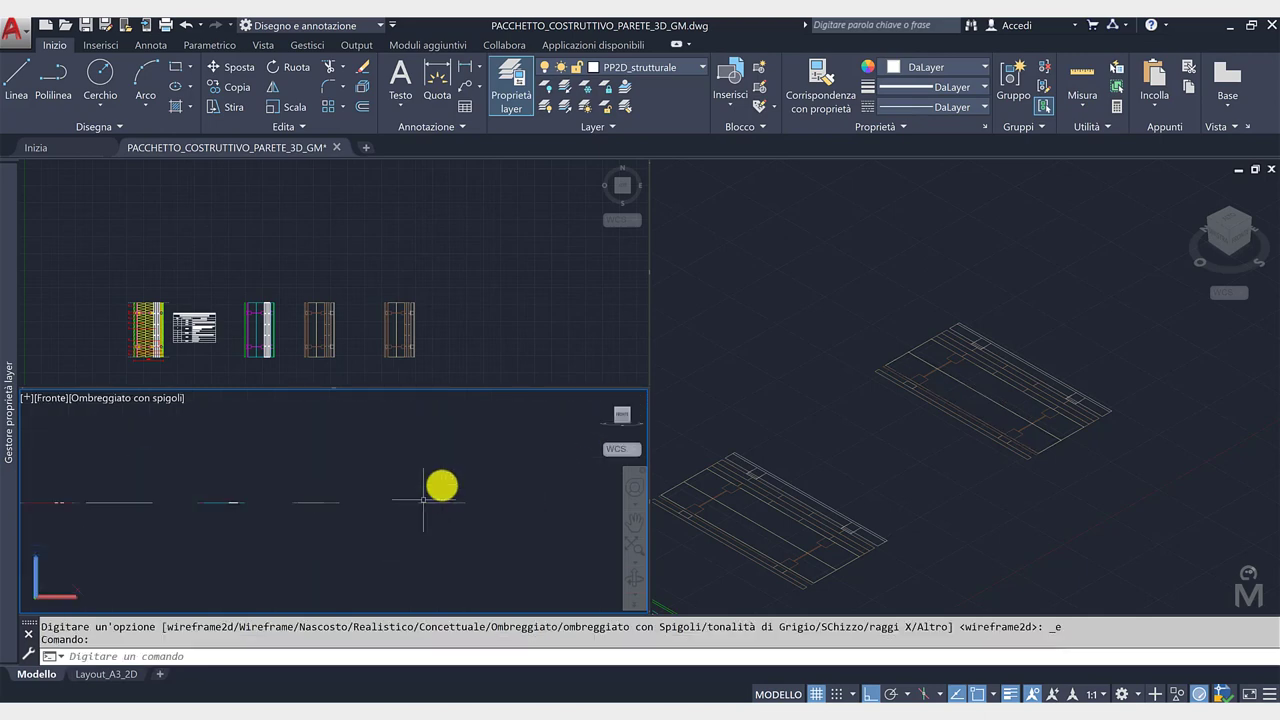
pyautogui.click(480, 325)
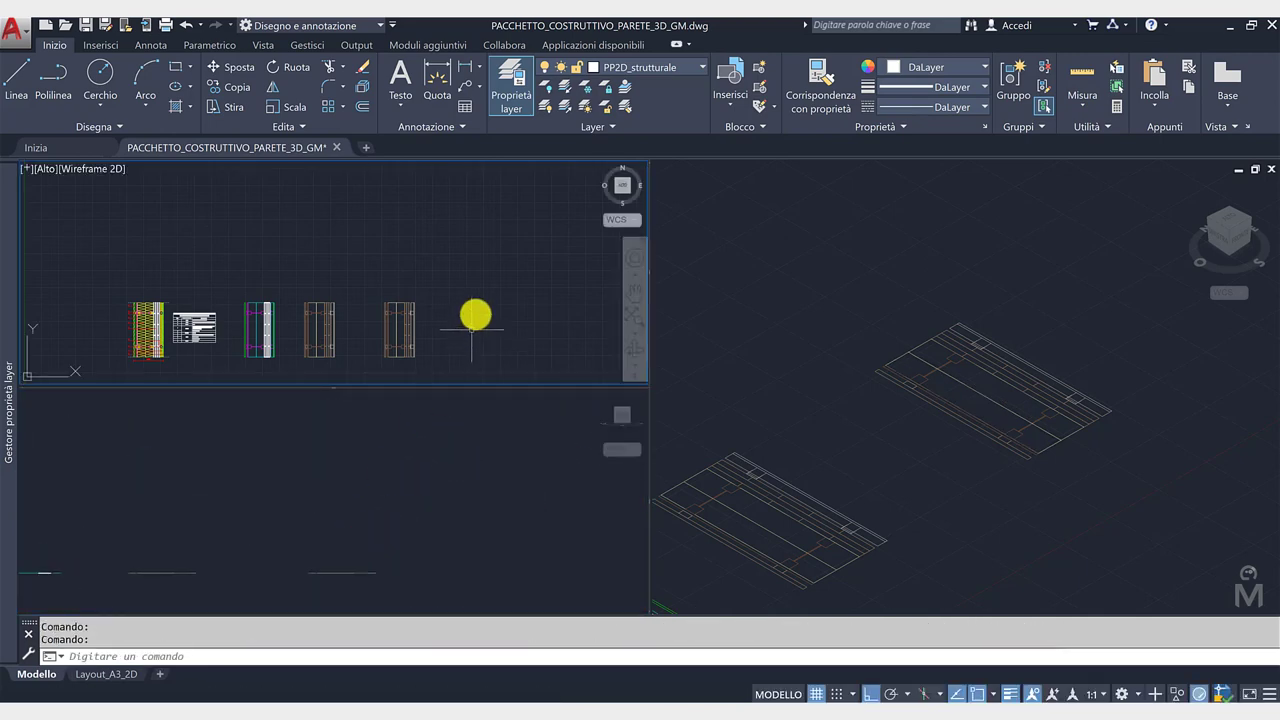
pyautogui.scroll(3, 458, 295)
pyautogui.scroll(2, 440, 275)
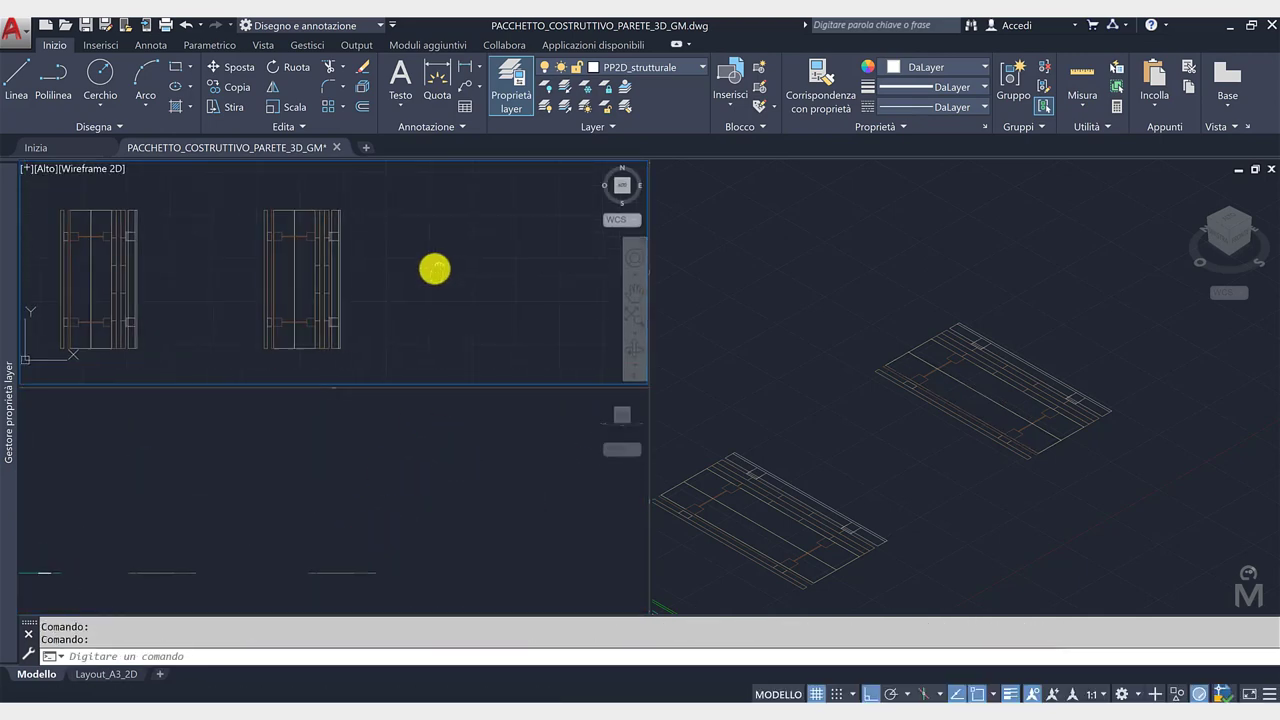
pyautogui.click(780, 328)
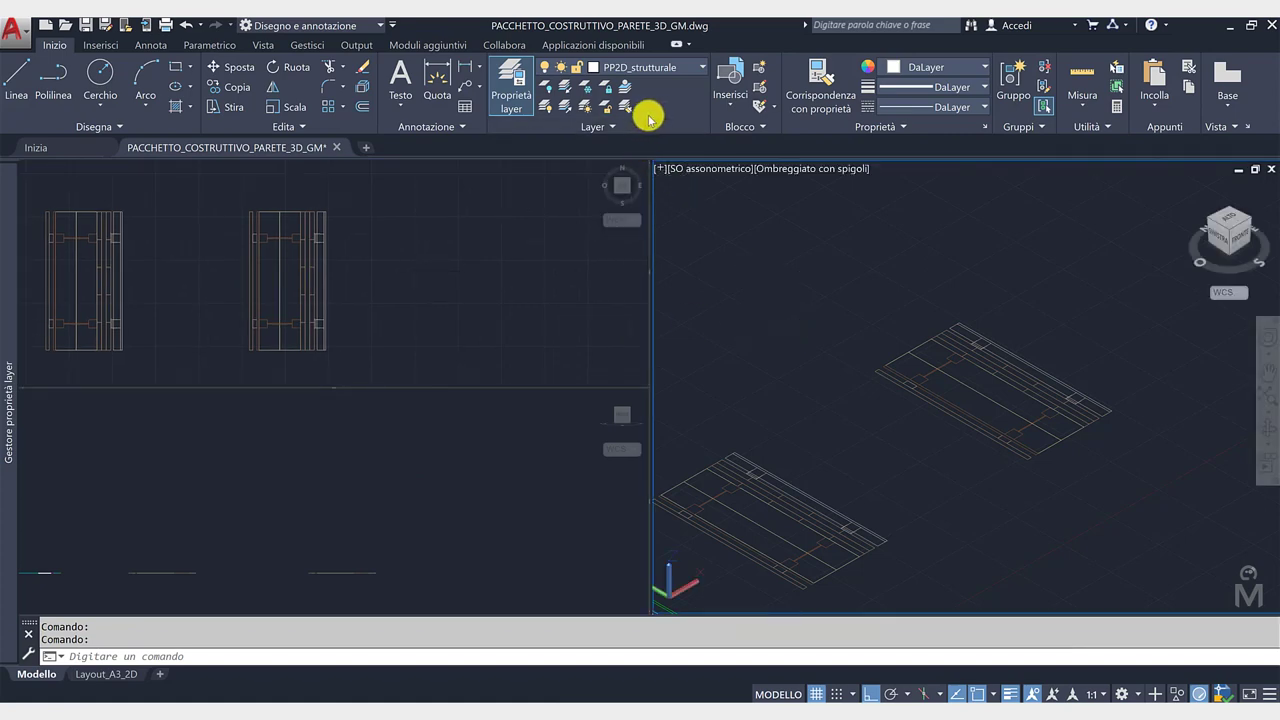
# Step: Change the workspace to Elementi 3D di base from the Quick Access Toolbar list
pyautogui.click(394, 27)
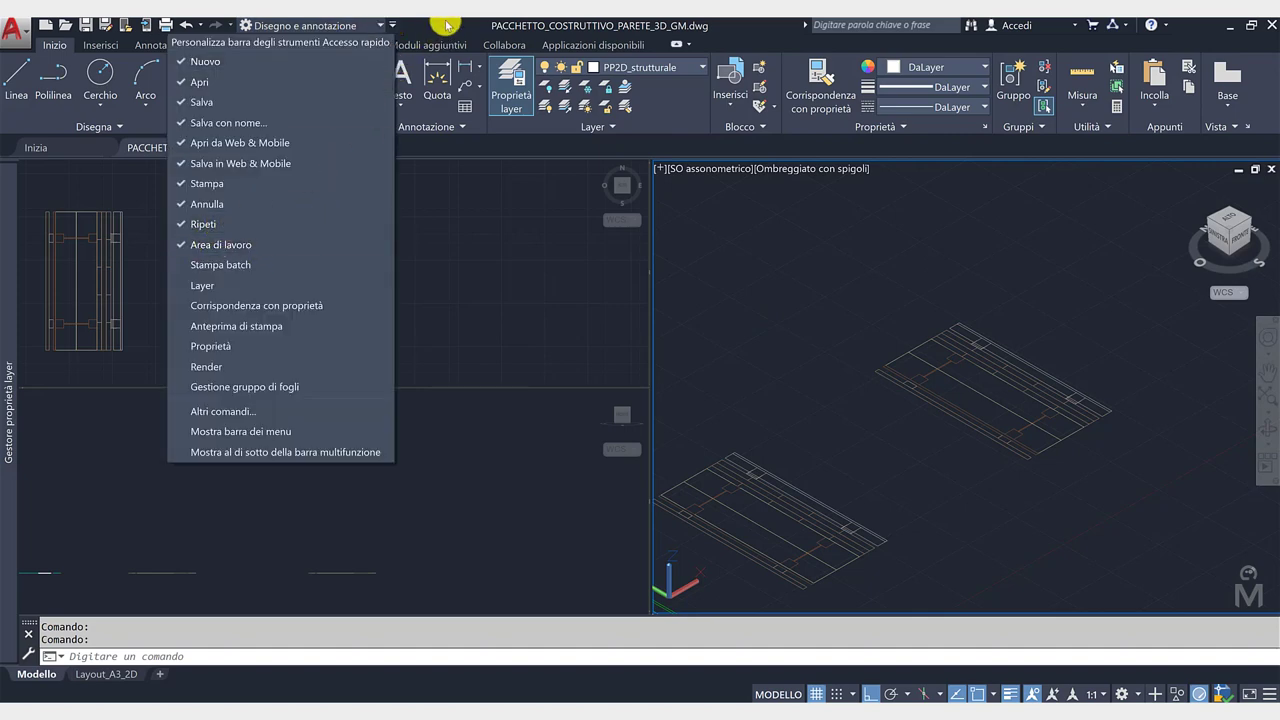
pyautogui.click(362, 26)
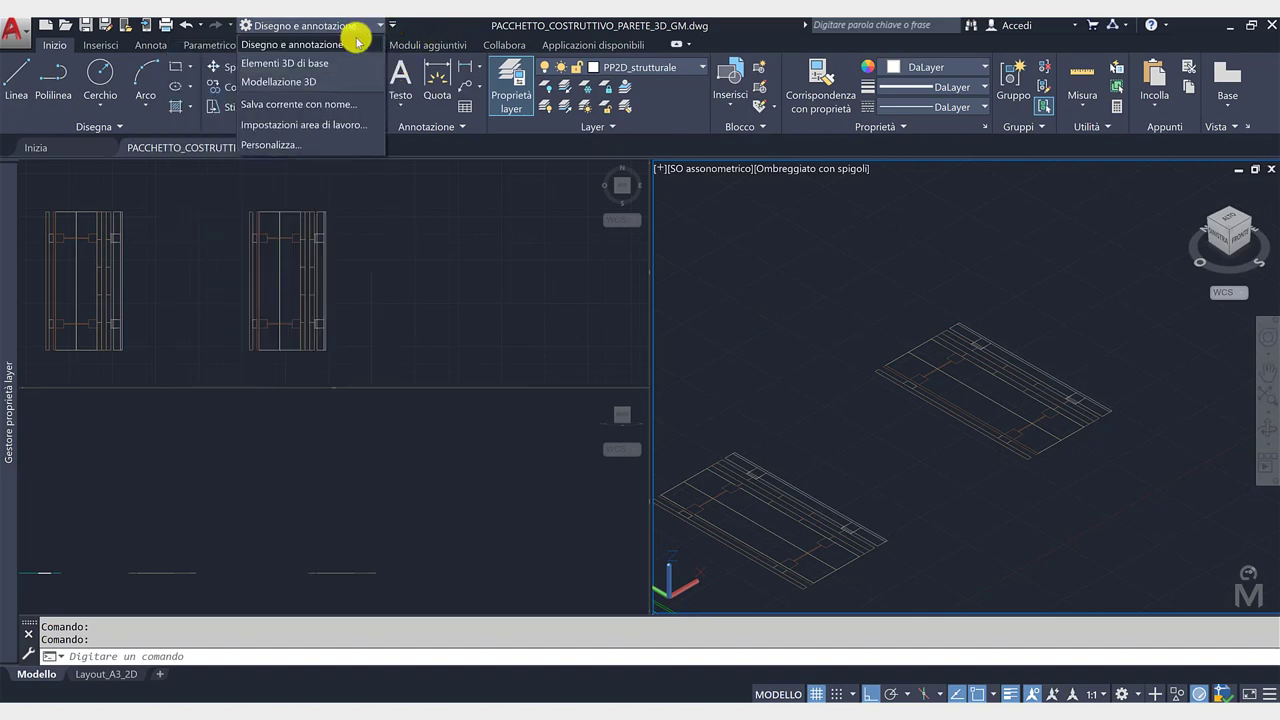
pyautogui.click(298, 64)
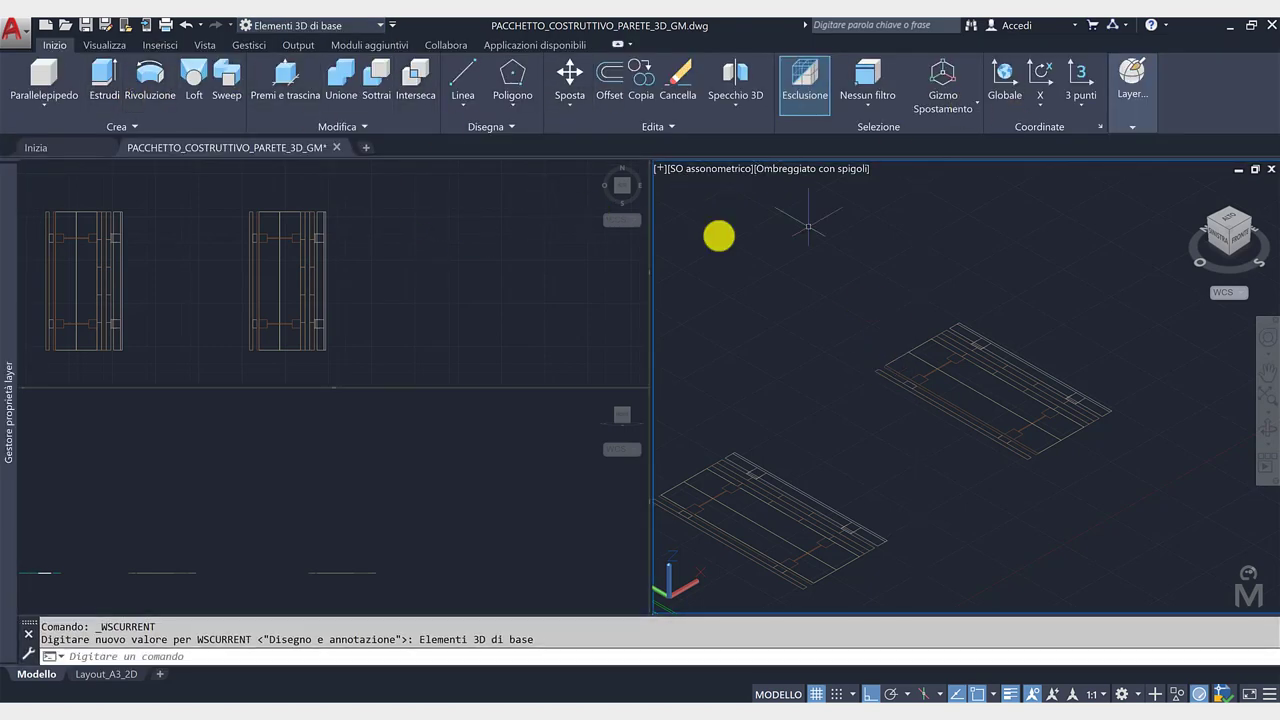
pyautogui.scroll(1, 1034, 360)
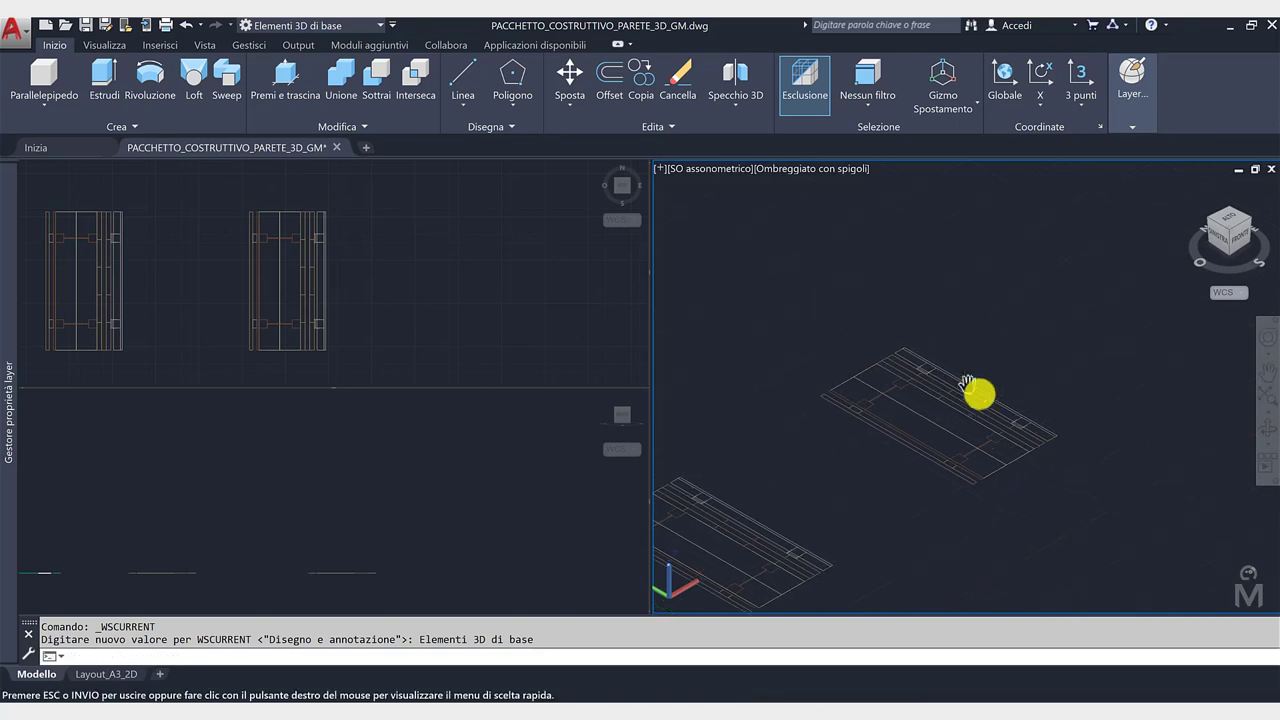
pyautogui.scroll(1, 1014, 425)
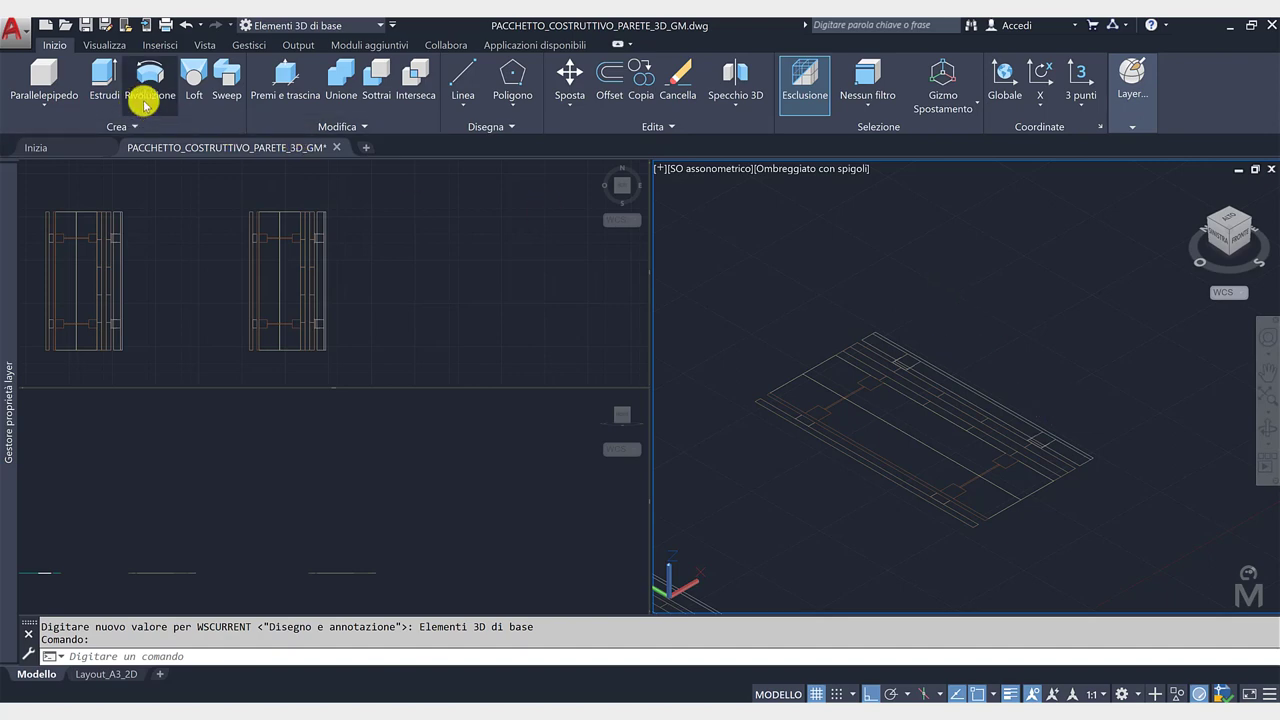
# Step: Extrude the long wall strip 1000 high into a solid plasterboard panel
pyautogui.moveTo(1132, 85)
pyautogui.click(1128, 150)
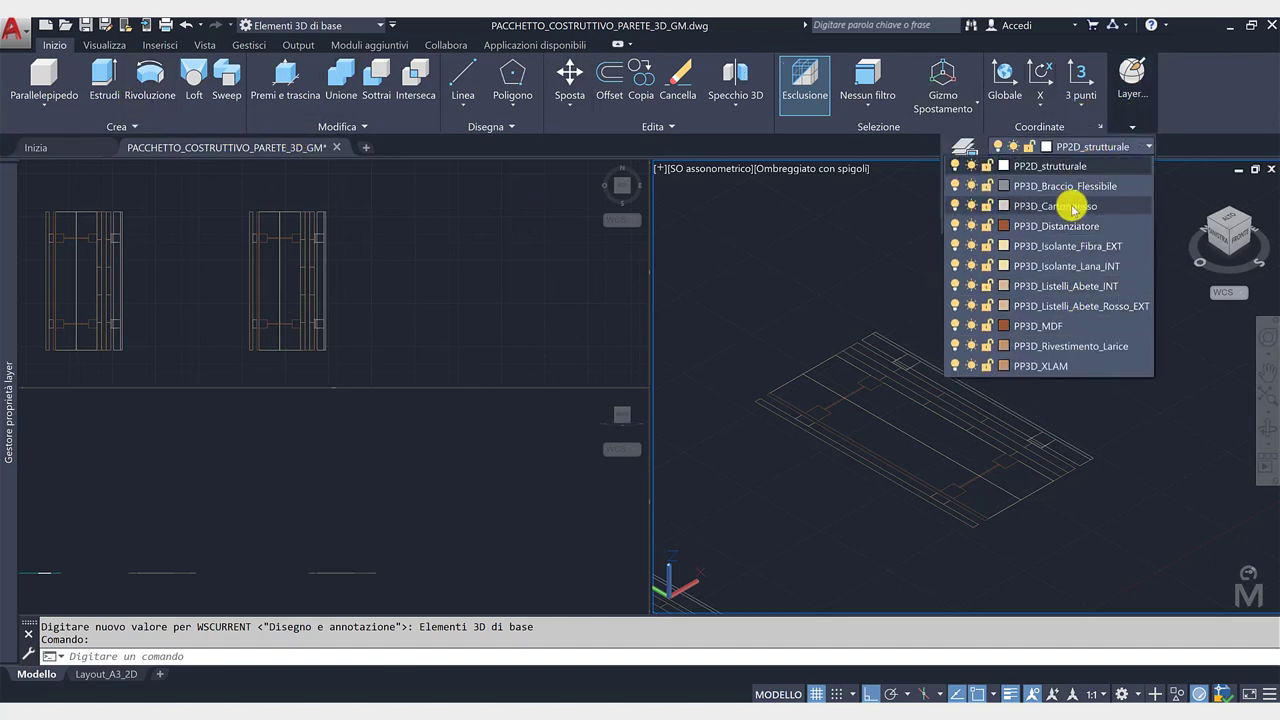
pyautogui.press('Escape')
pyautogui.click(92, 88)
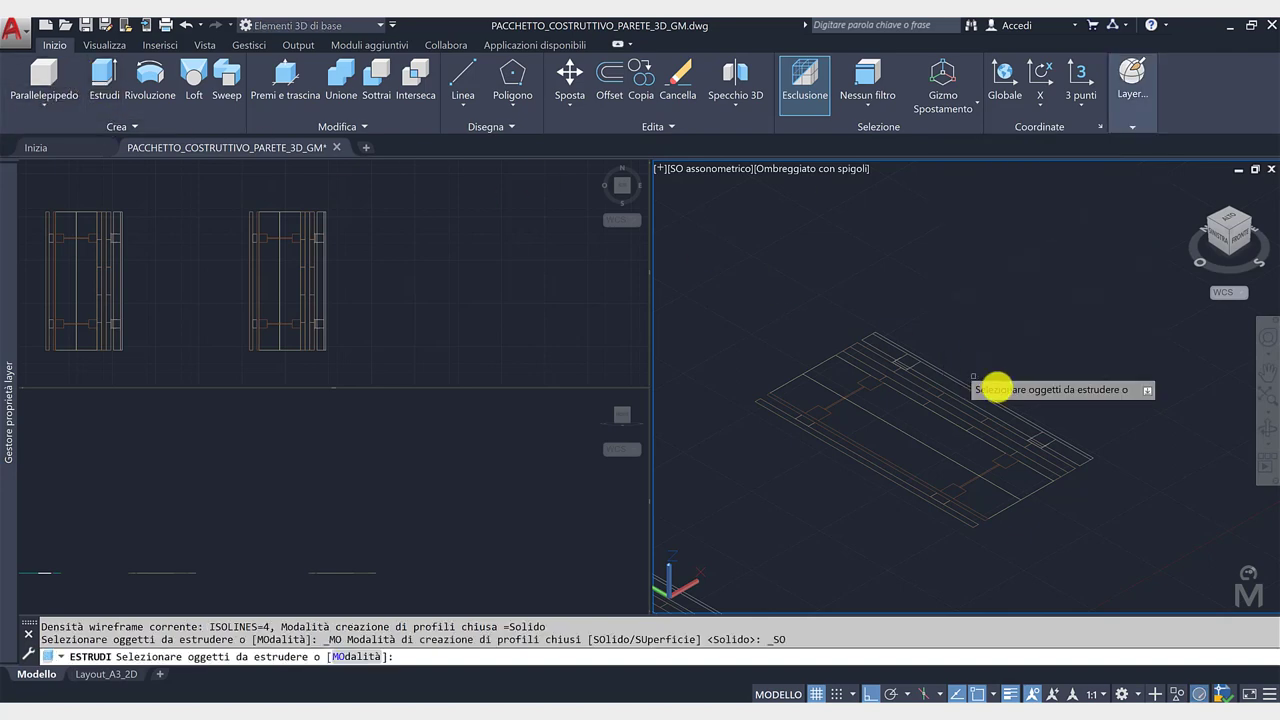
pyautogui.scroll(3, 1100, 443)
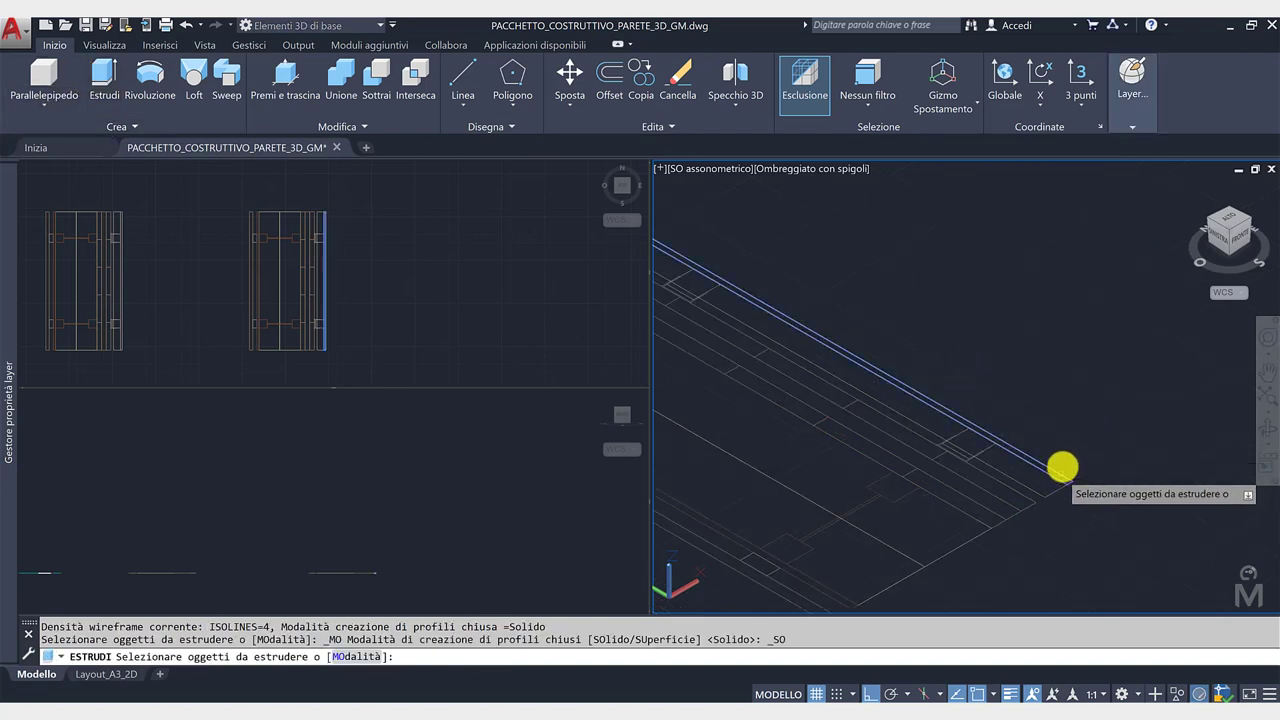
pyautogui.click(1062, 468)
pyautogui.scroll(-3, 1052, 388)
pyautogui.press('Return')
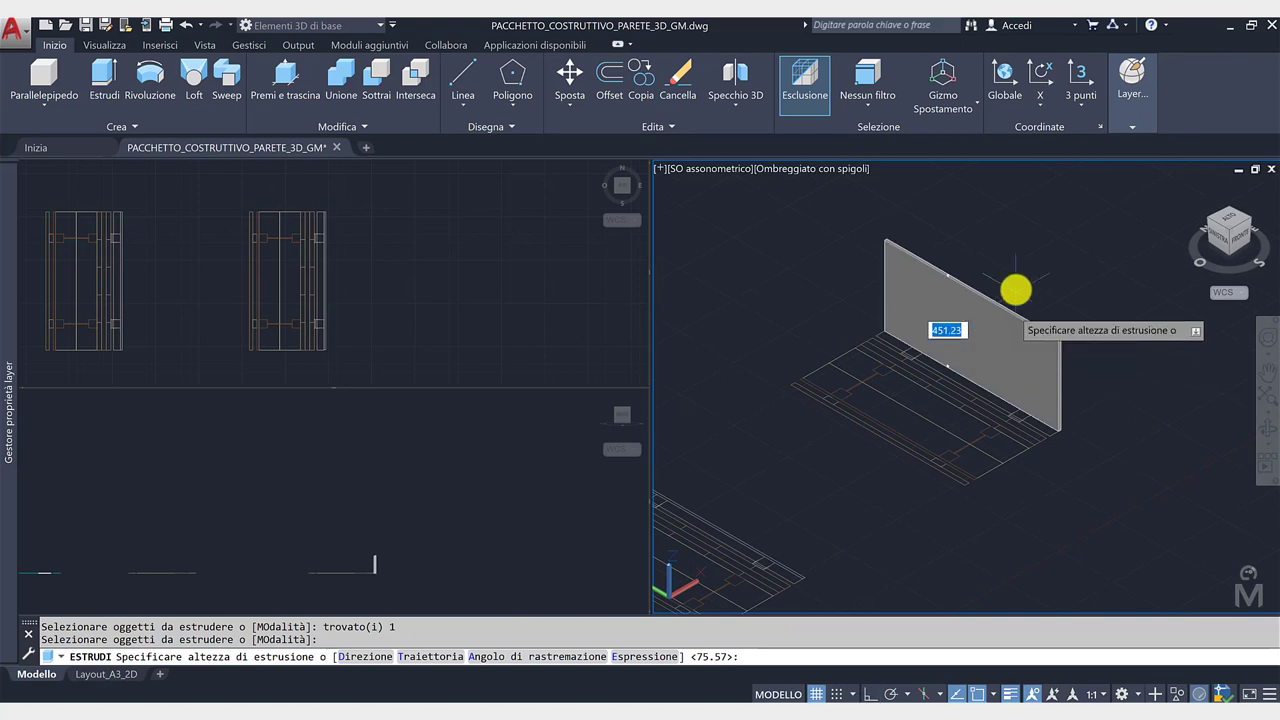
pyautogui.write('1000')
pyautogui.press('Return')
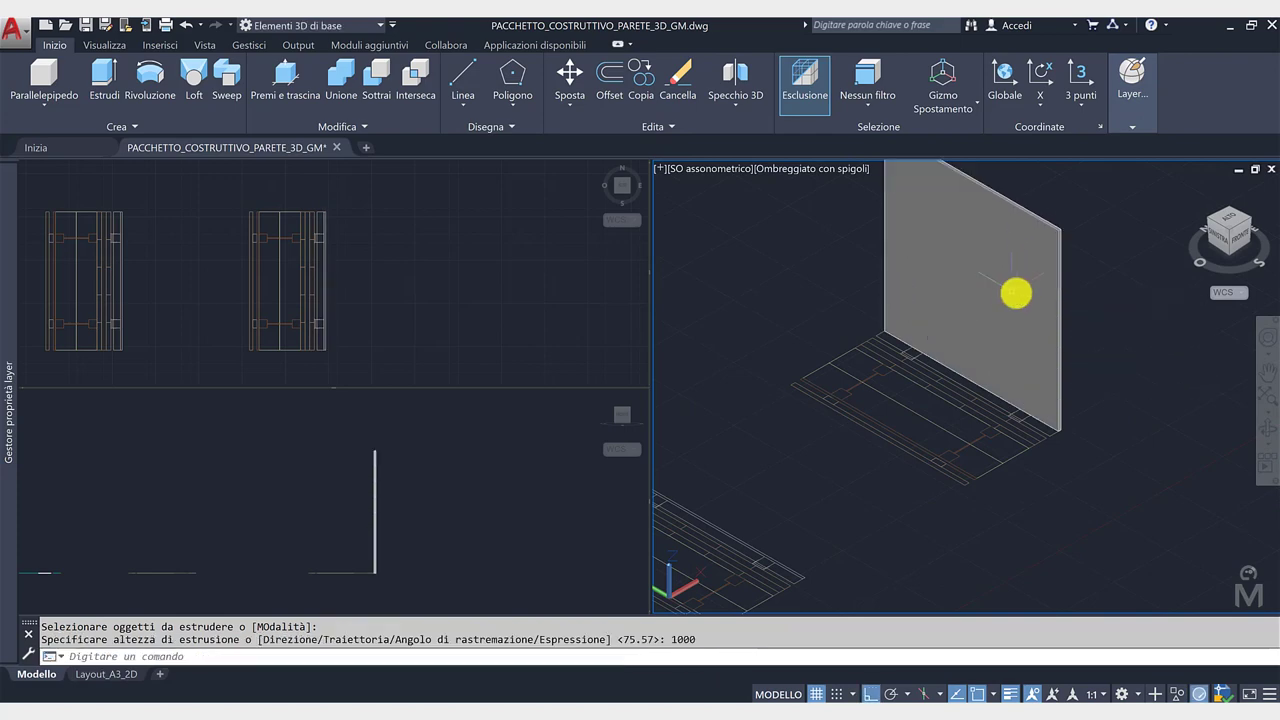
pyautogui.moveTo(1014, 300); pyautogui.dragTo(1040, 360, button='middle')
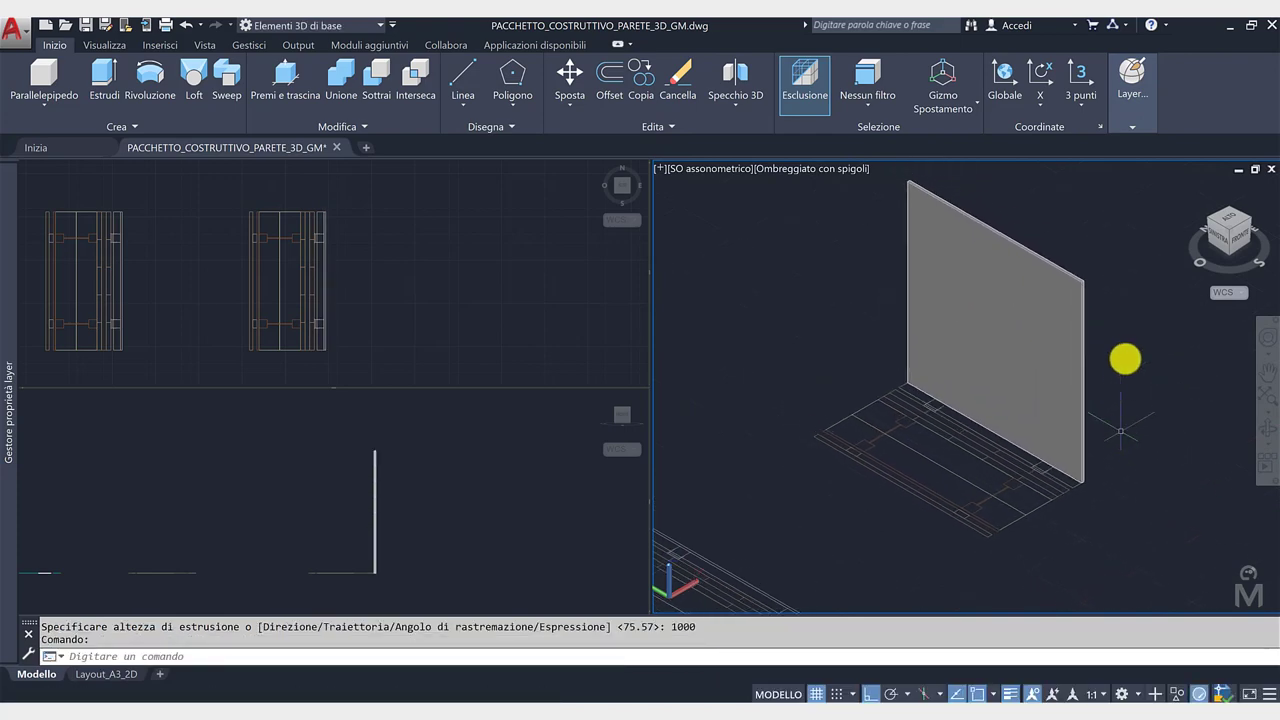
pyautogui.click(1127, 131)
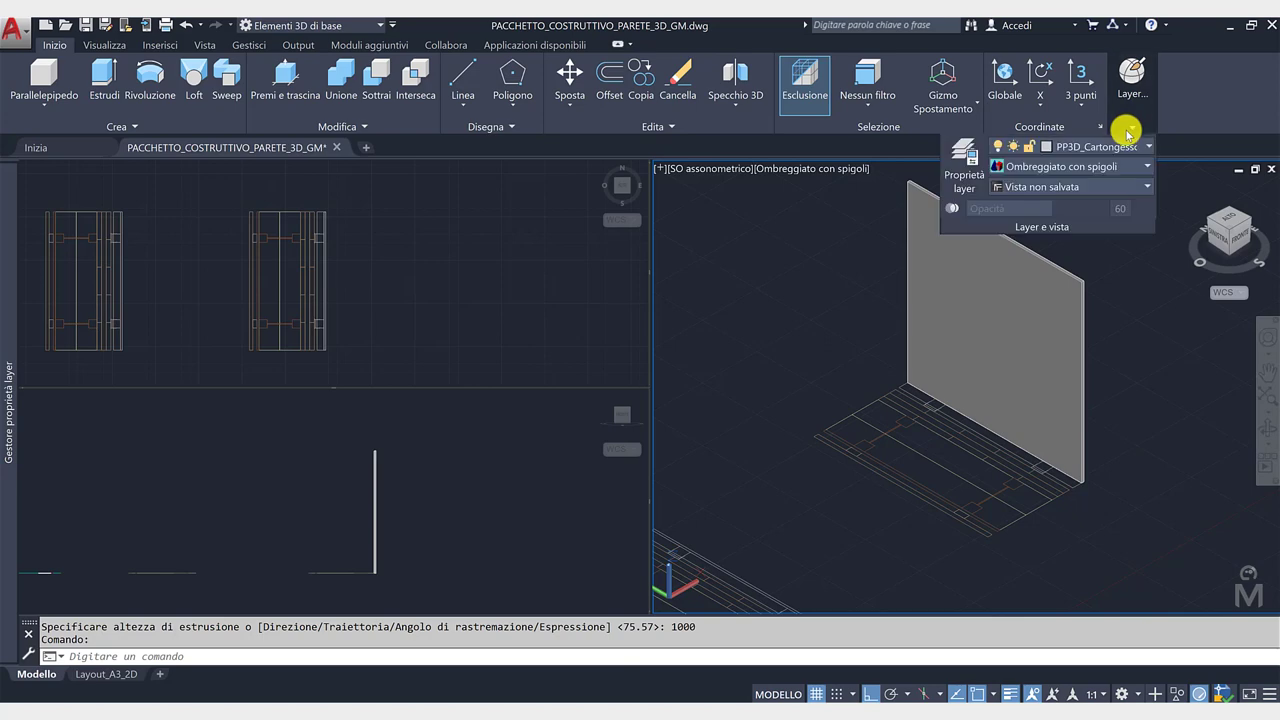
# Step: On the fir battens layer, extrude the two batten outlines 950 high into posts
pyautogui.click(1127, 155)
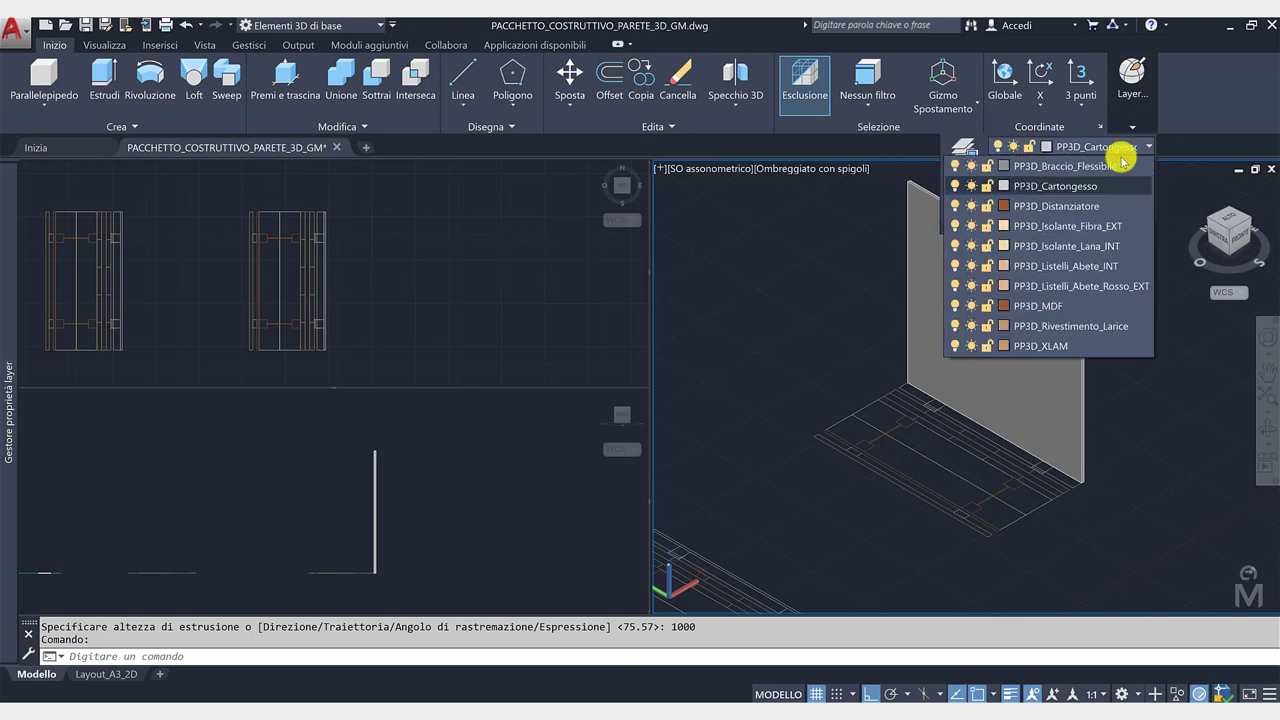
pyautogui.click(1070, 265)
pyautogui.click(114, 103)
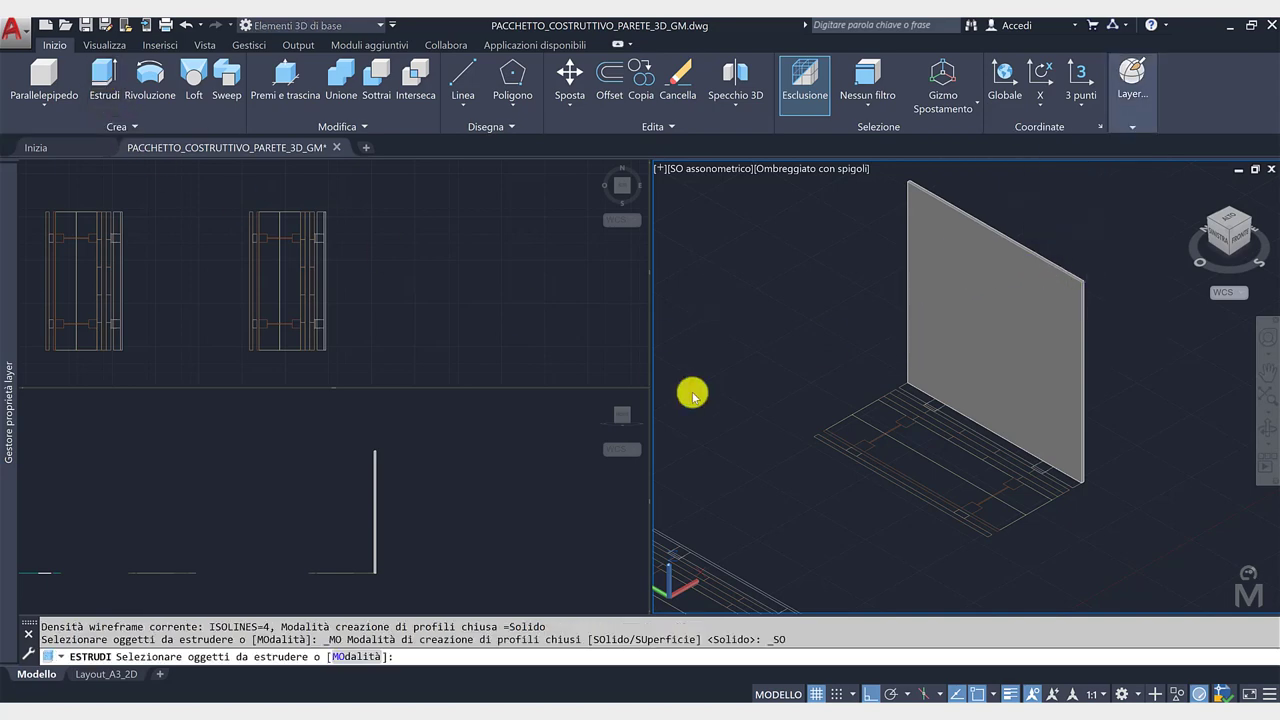
pyautogui.scroll(3, 1080, 477)
pyautogui.click(1078, 476)
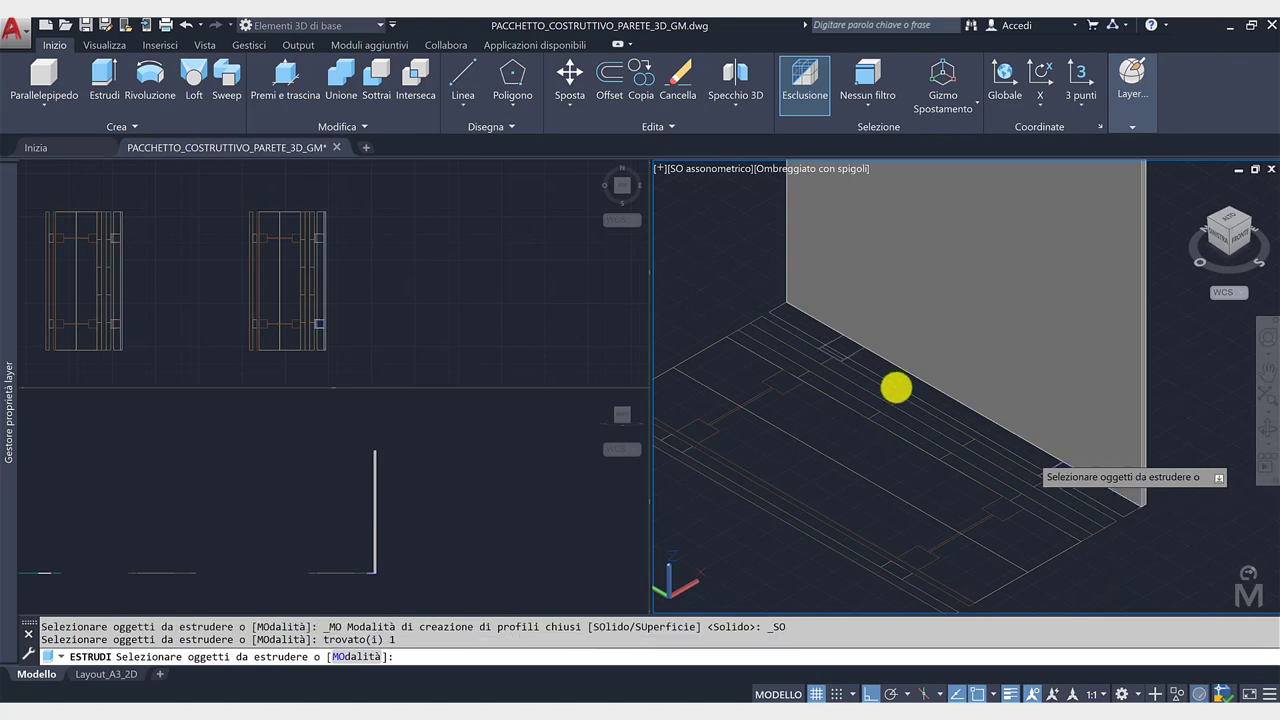
pyautogui.click(860, 349)
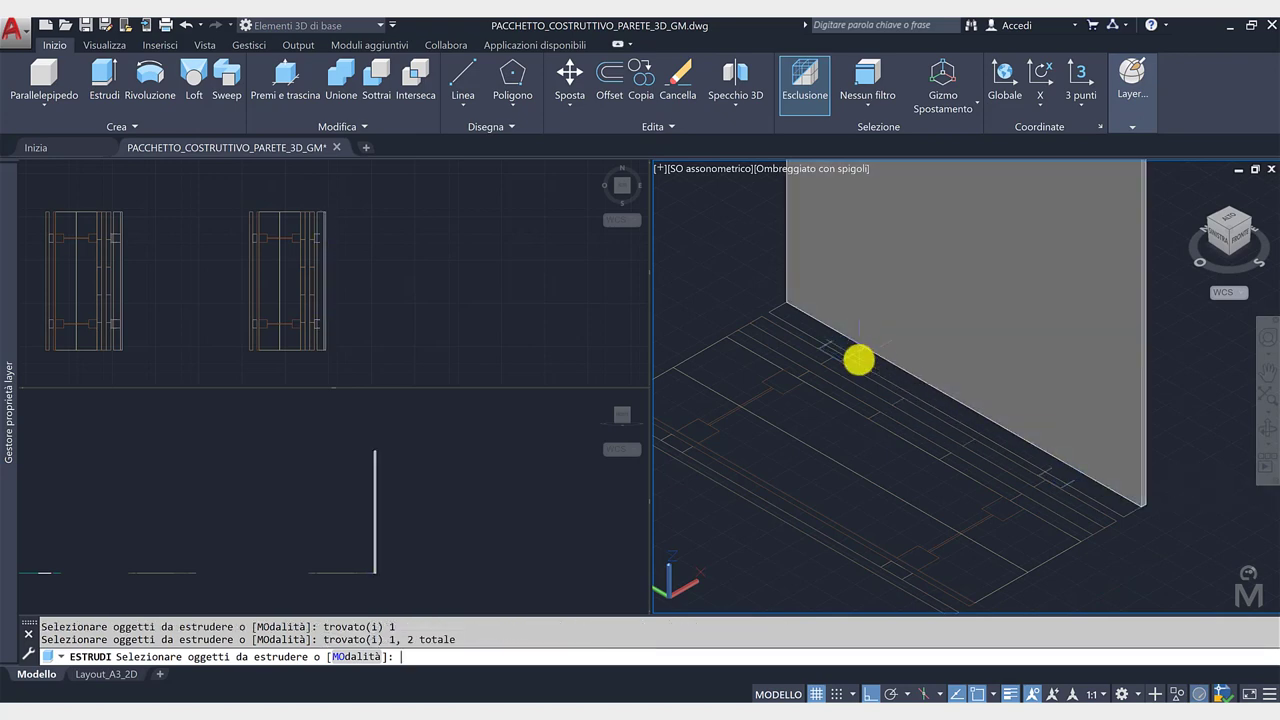
pyautogui.press('Return')
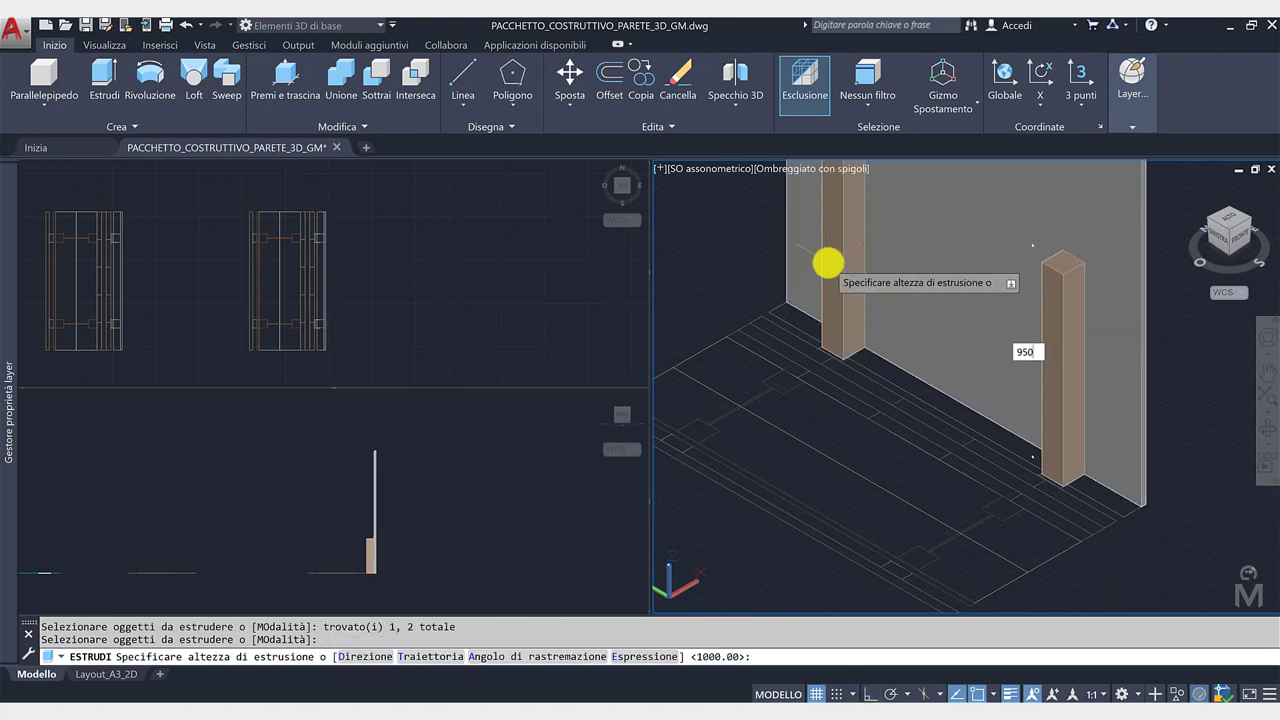
pyautogui.press('Return')
pyautogui.scroll(-3, 846, 309)
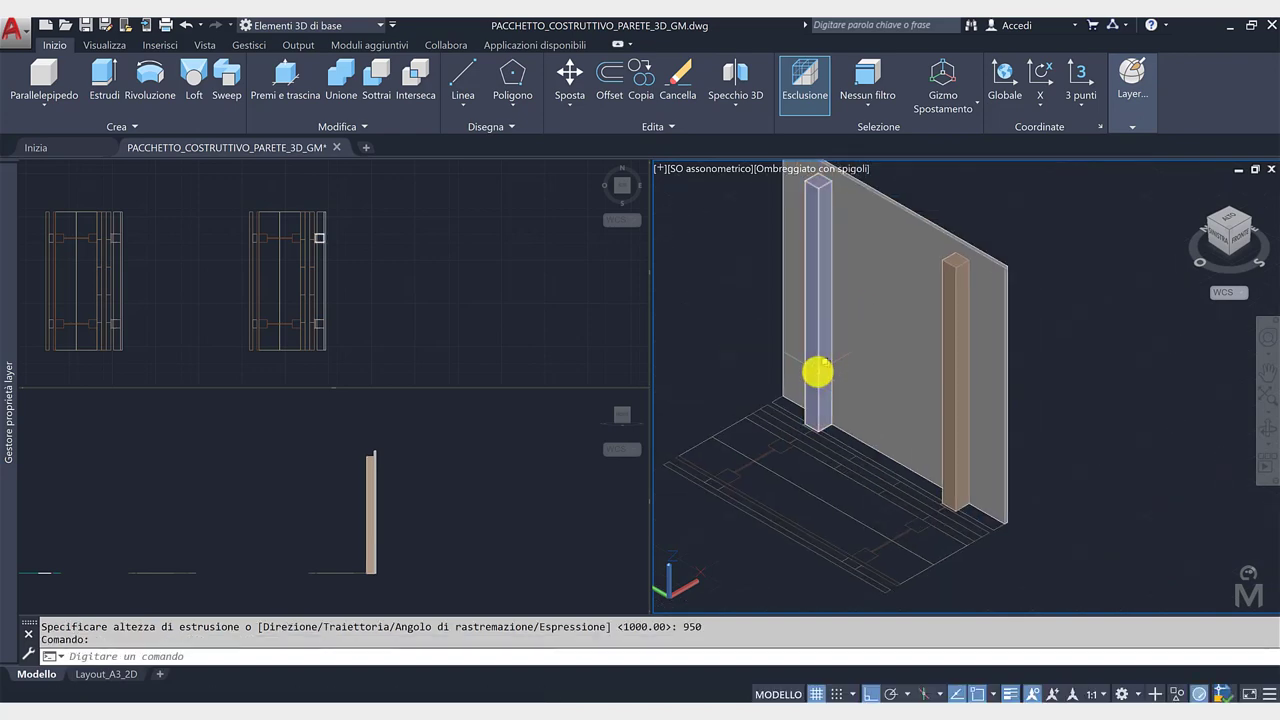
pyautogui.click(1040, 252)
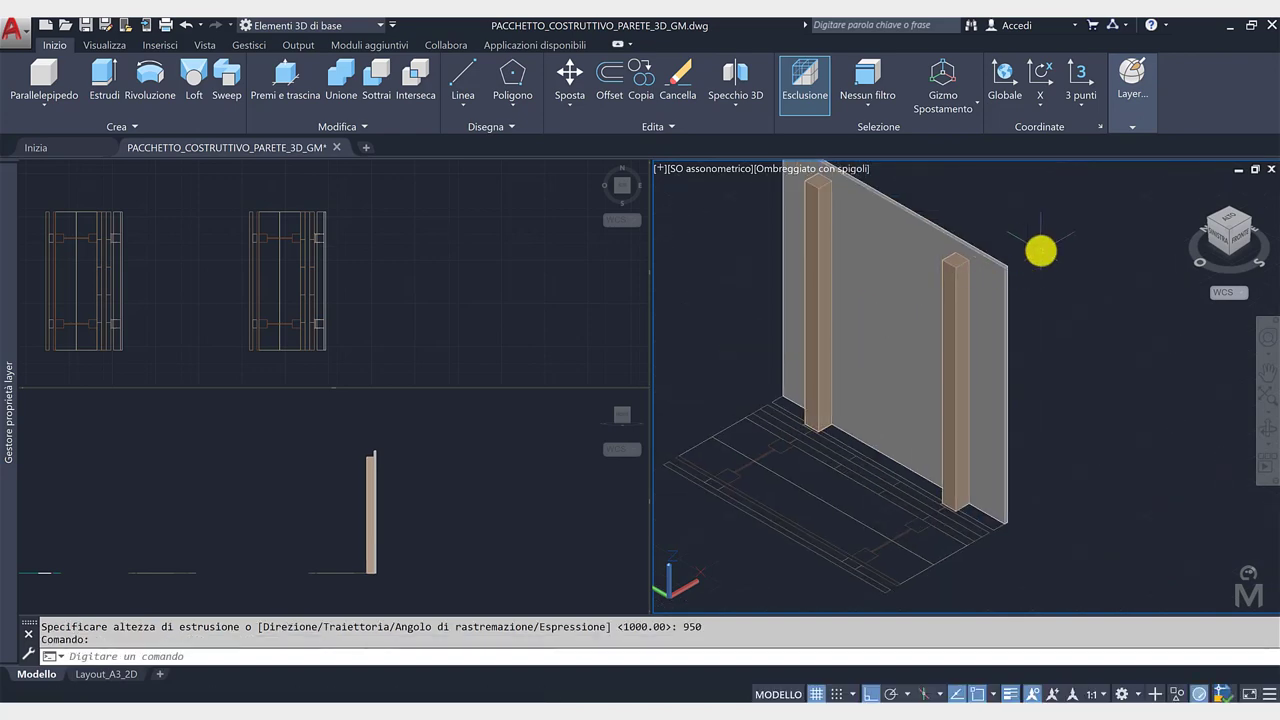
# Step: Make PP3D_Braccio_Flessibile the current layer
pyautogui.click(1123, 132)
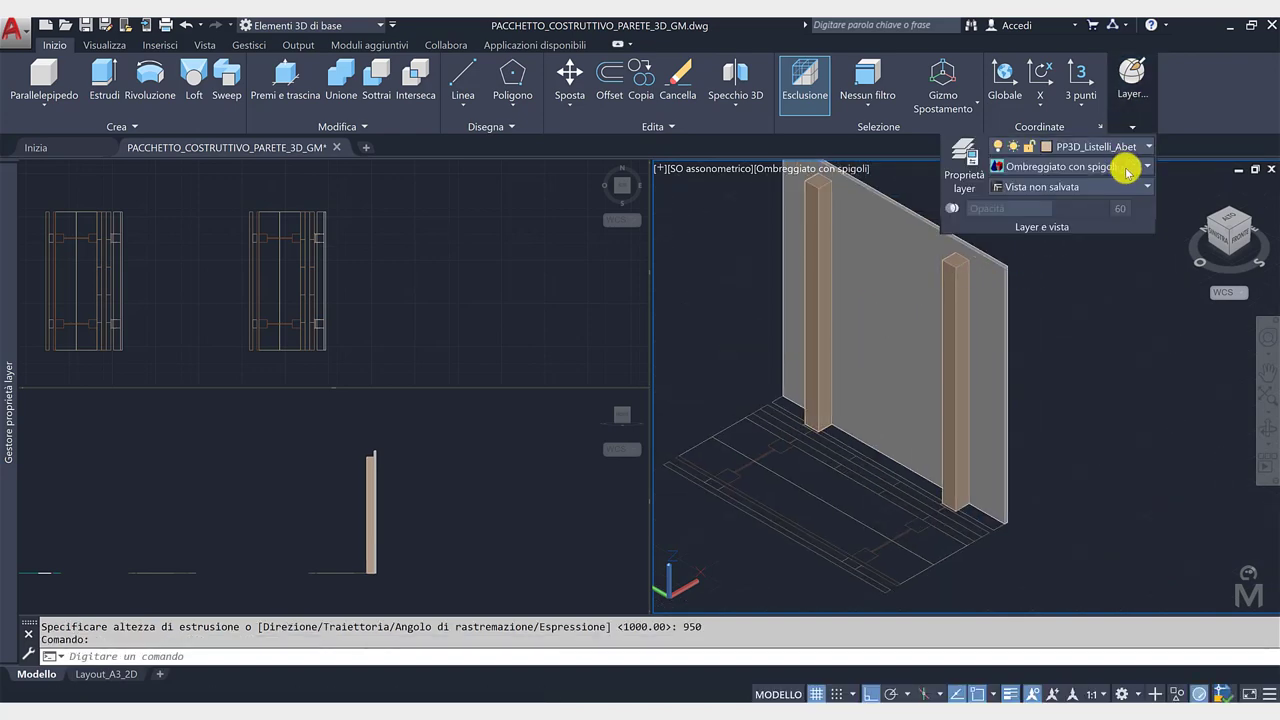
pyautogui.click(1127, 147)
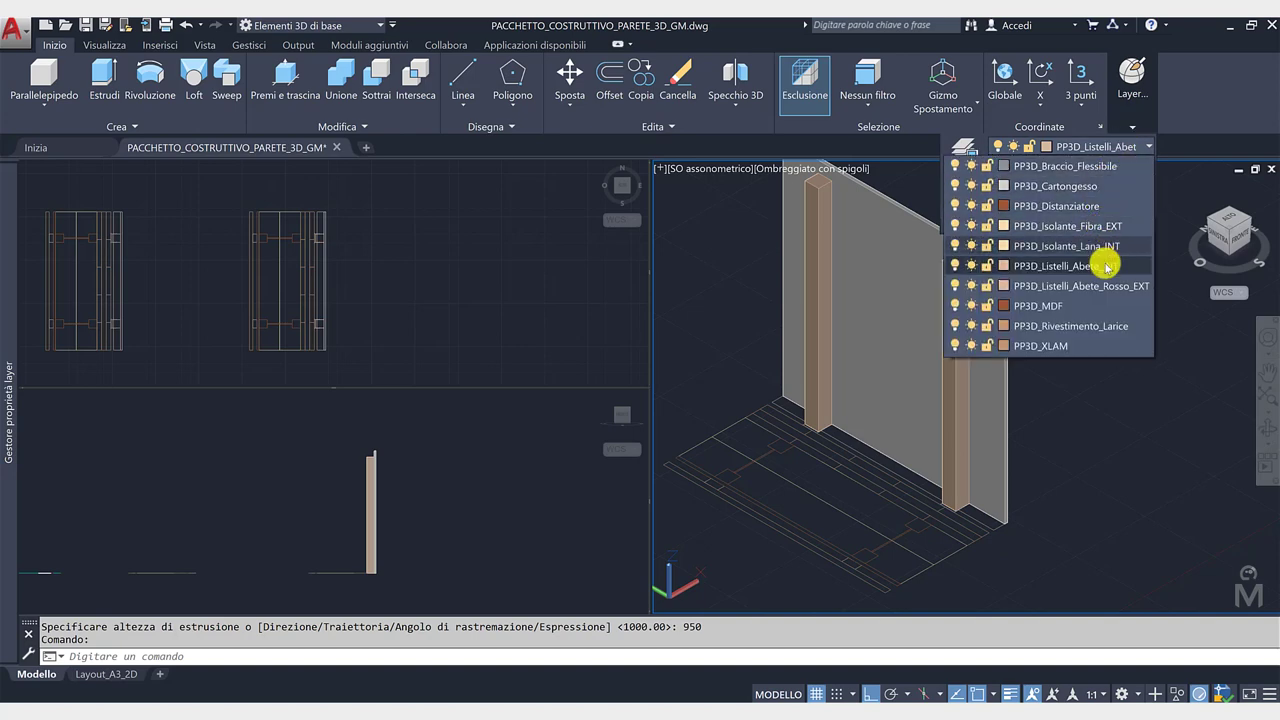
pyautogui.click(1094, 172)
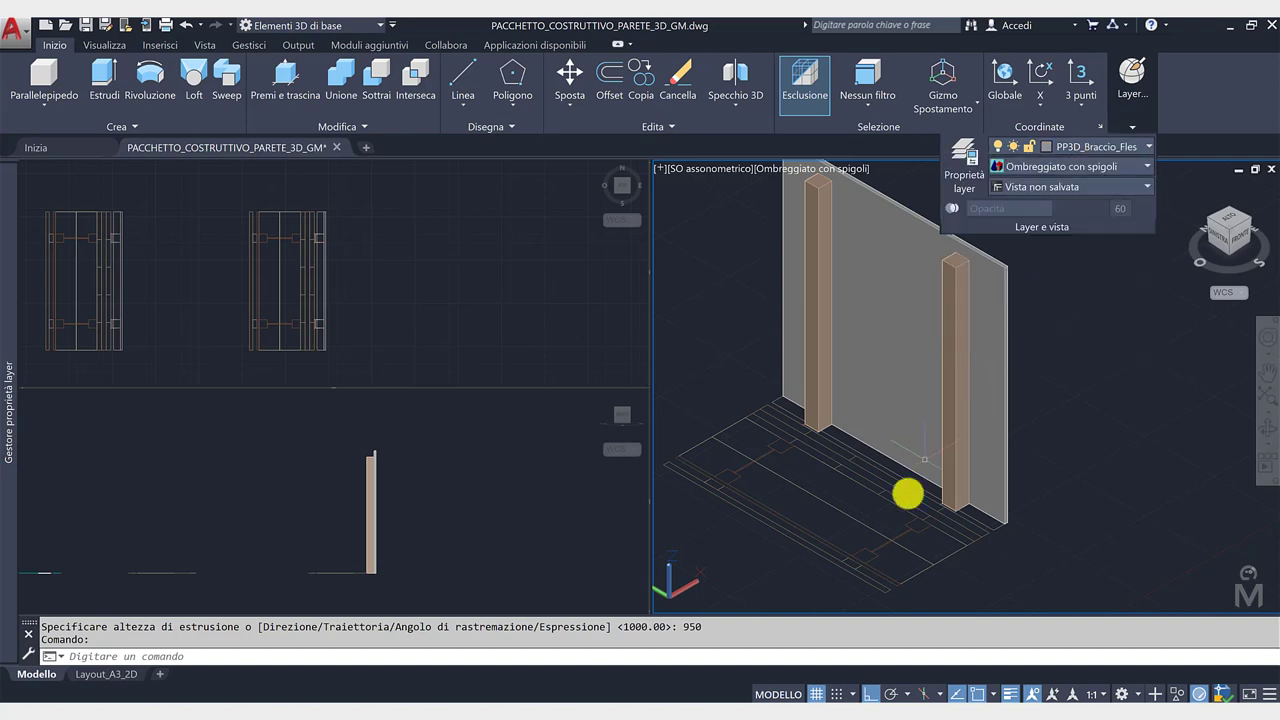
pyautogui.click(104, 76)
pyautogui.scroll(3, 800, 430)
pyautogui.scroll(2, 900, 426)
# Step: Extrude the two bracket profiles beside the posts to a height of 900
pyautogui.scroll(2, 920, 432)
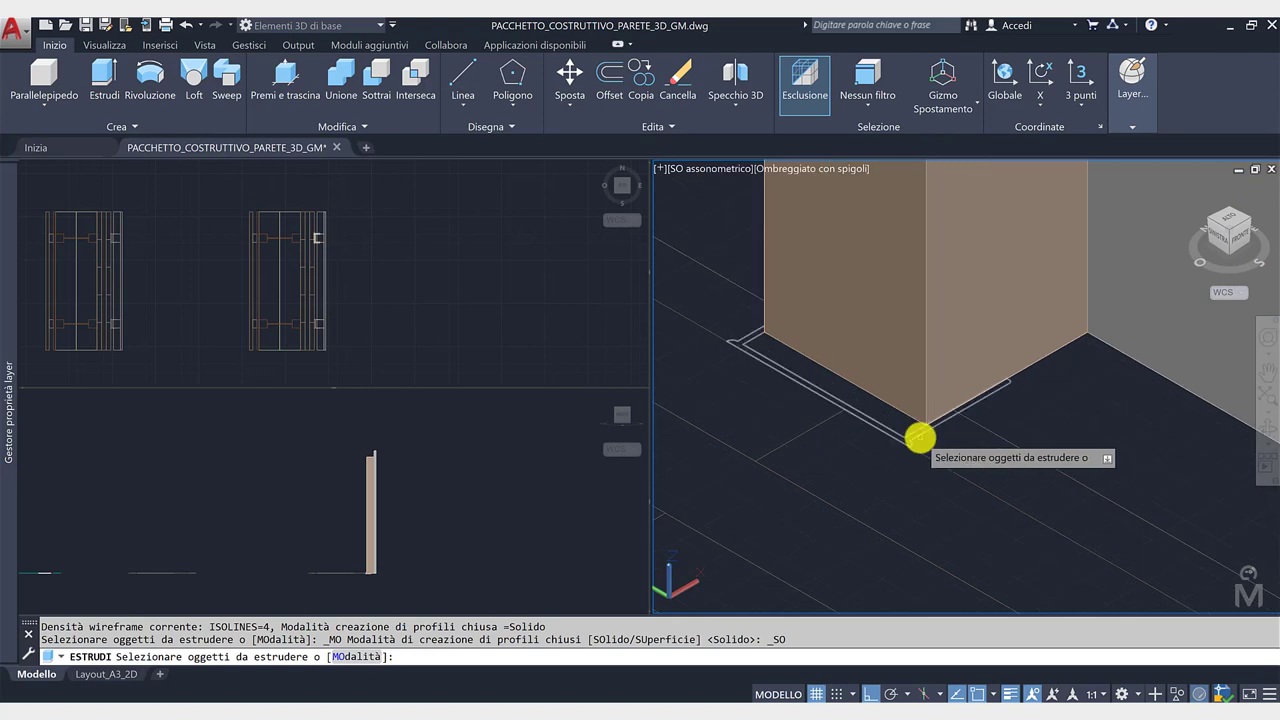
pyautogui.click(901, 421)
pyautogui.scroll(-1, 1051, 543)
pyautogui.scroll(-3, 1080, 540)
pyautogui.scroll(3, 1046, 537)
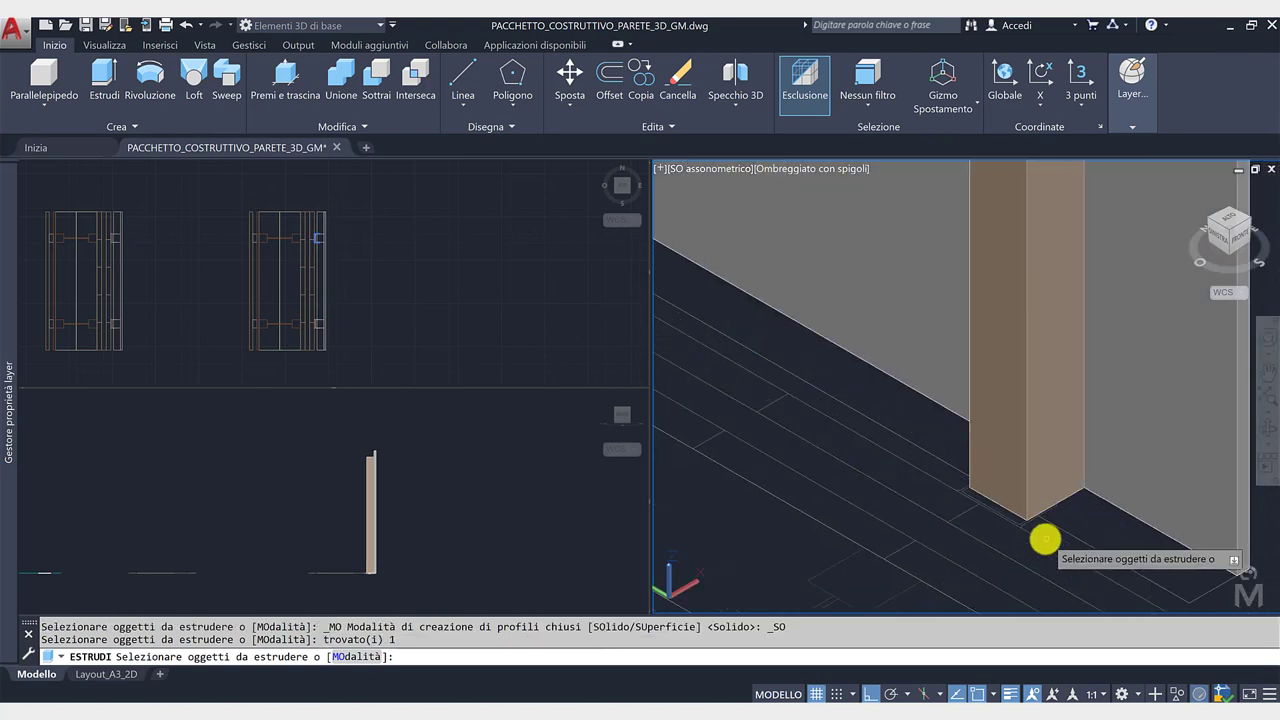
pyautogui.scroll(2, 1012, 513)
pyautogui.click(1010, 511)
pyautogui.scroll(-3, 996, 482)
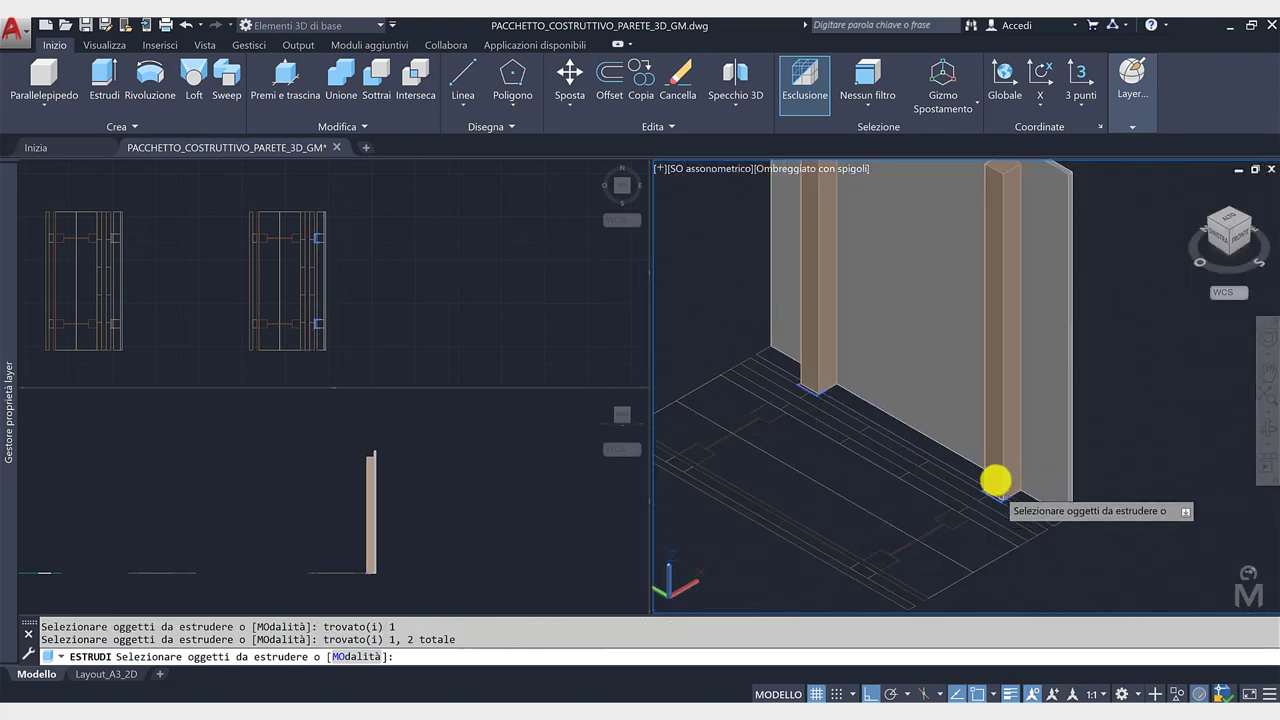
pyautogui.scroll(-2, 994, 472)
pyautogui.press('Return')
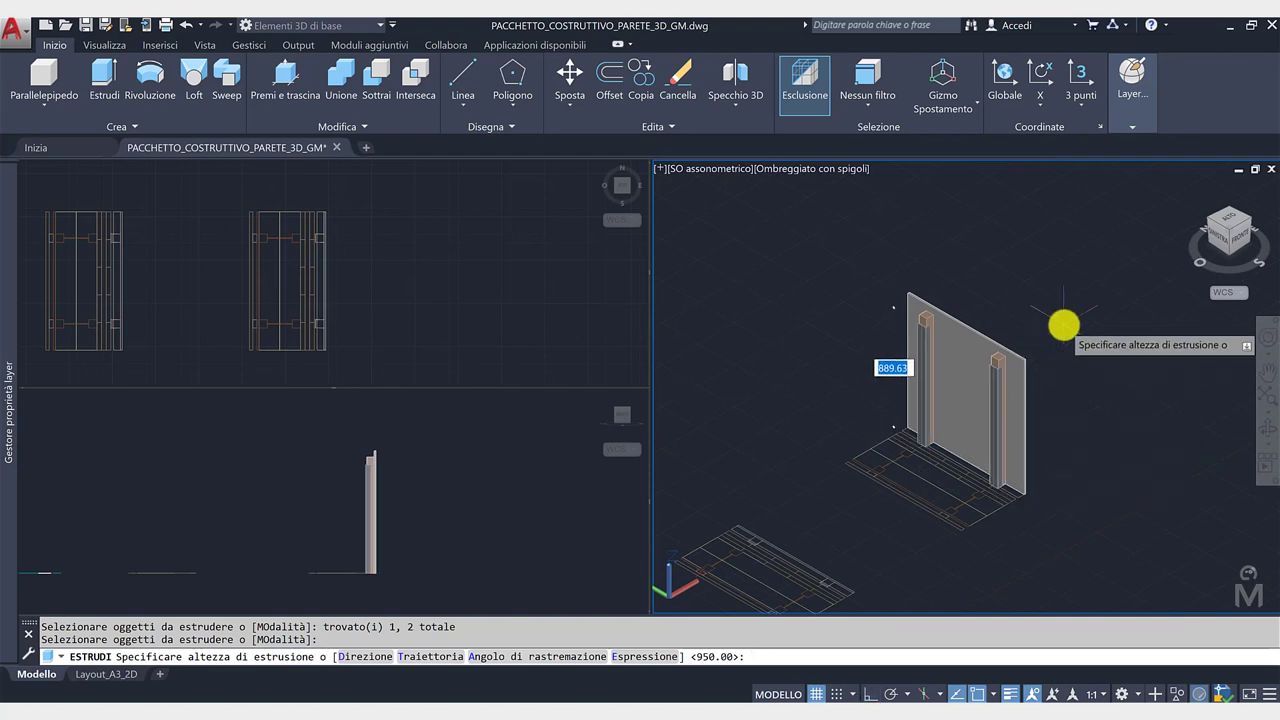
pyautogui.press('Return')
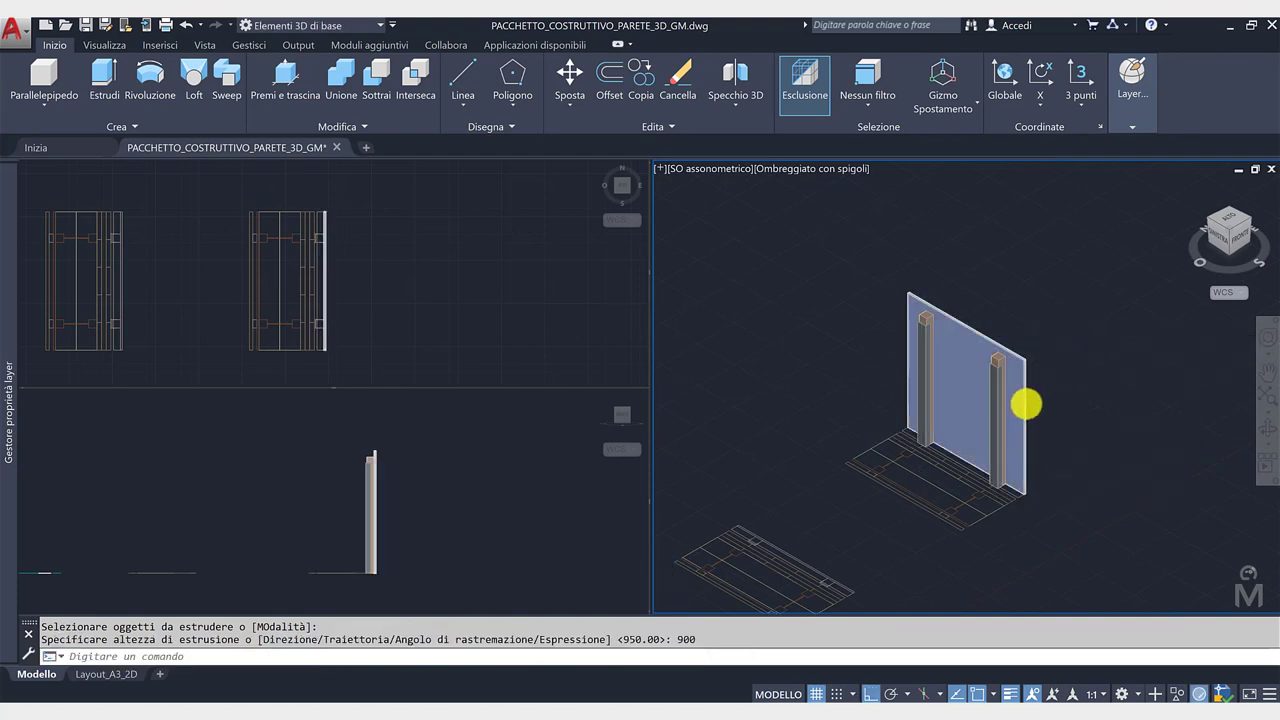
# Step: Make PP3D_Isolante_Lana_INT the current layer
pyautogui.scroll(2, 1026, 404)
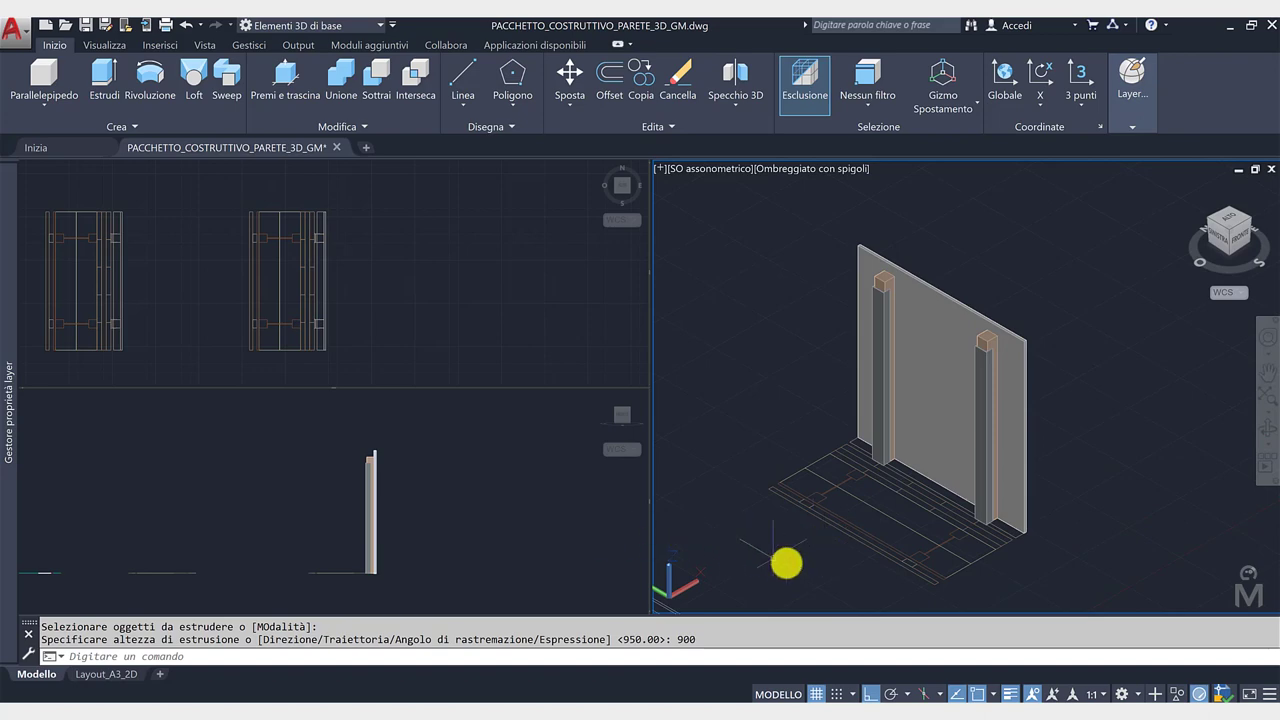
pyautogui.click(1150, 122)
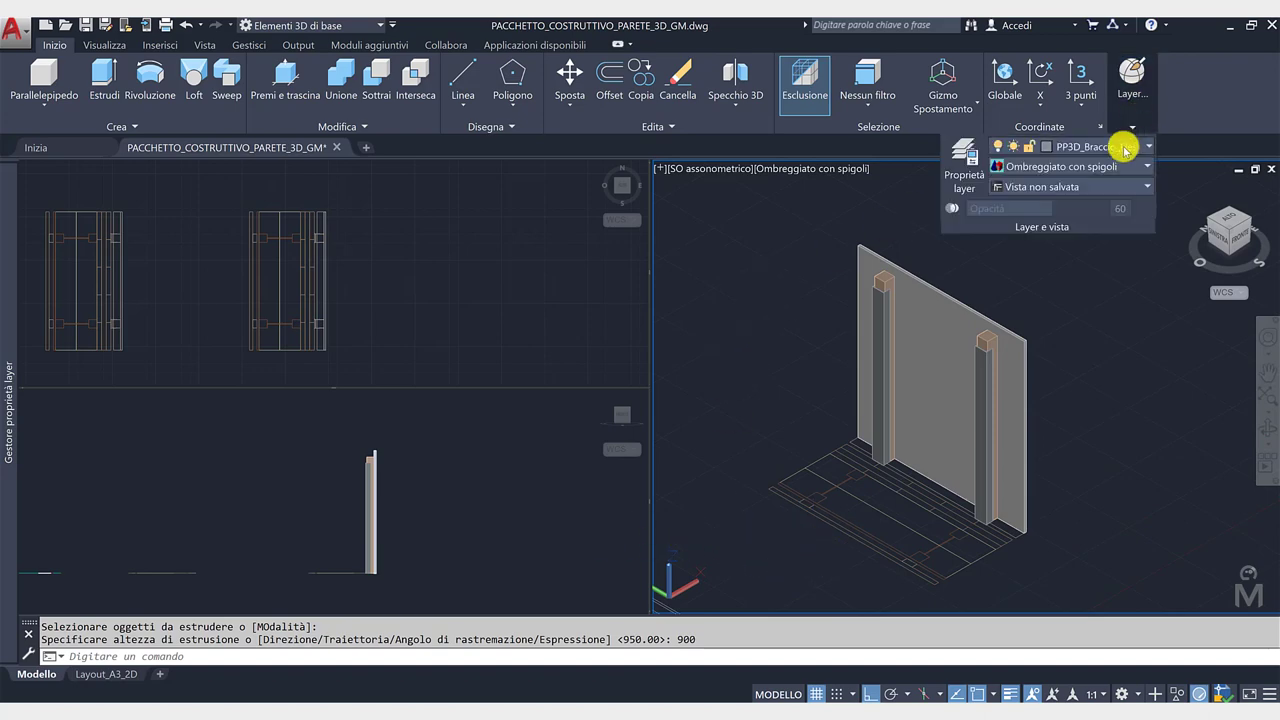
pyautogui.click(1125, 148)
pyautogui.click(1110, 250)
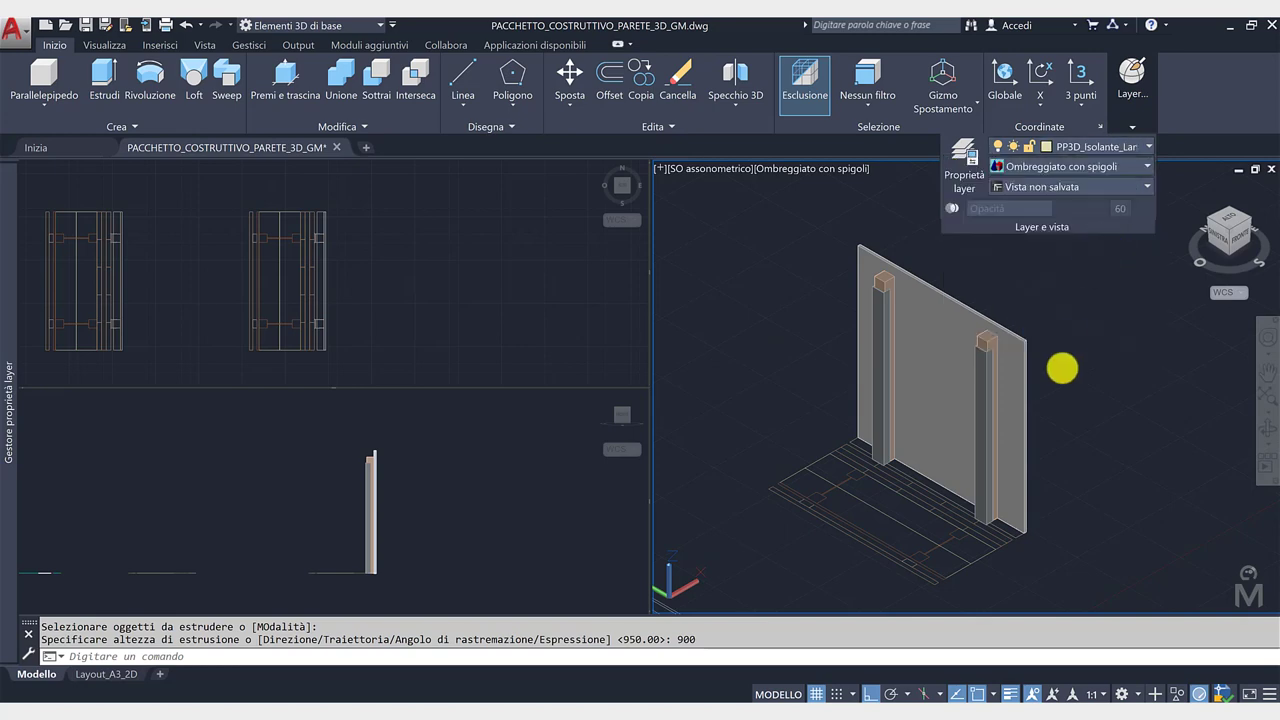
# Step: Extrude the insulation profile at the wall base 850 high
pyautogui.click(93, 78)
pyautogui.scroll(3, 1000, 530)
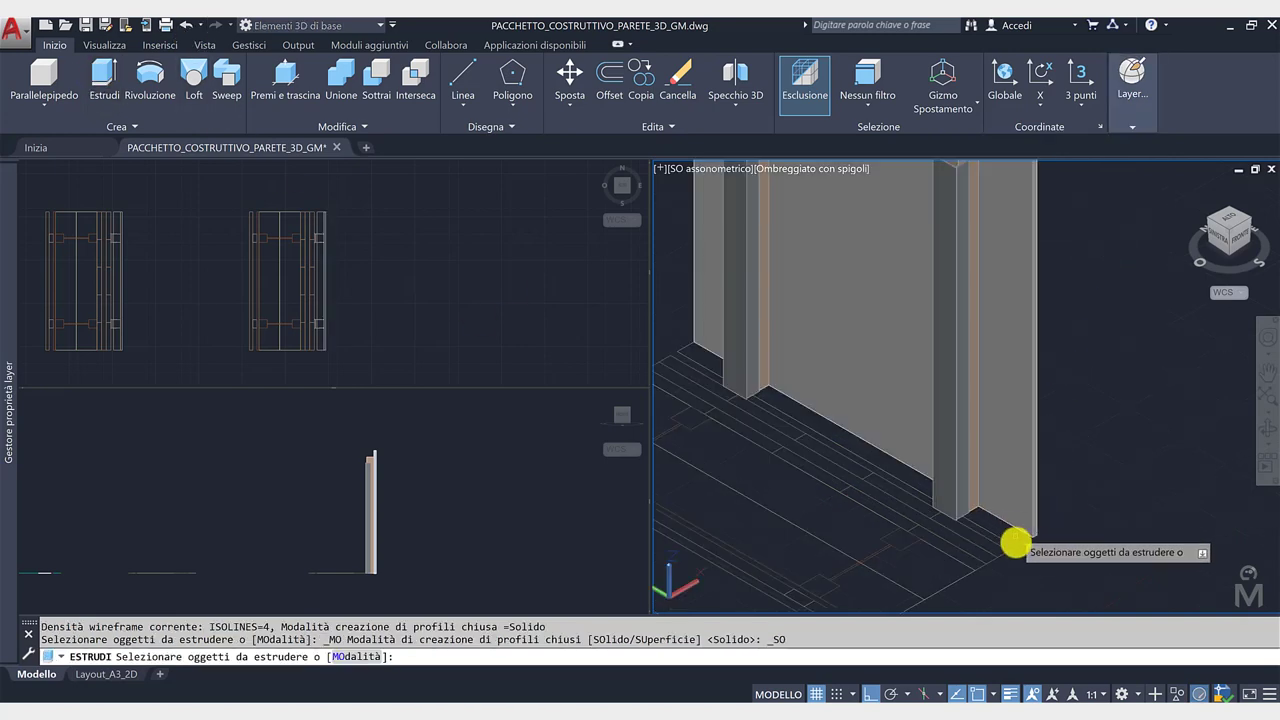
pyautogui.click(1014, 534)
pyautogui.press('Return')
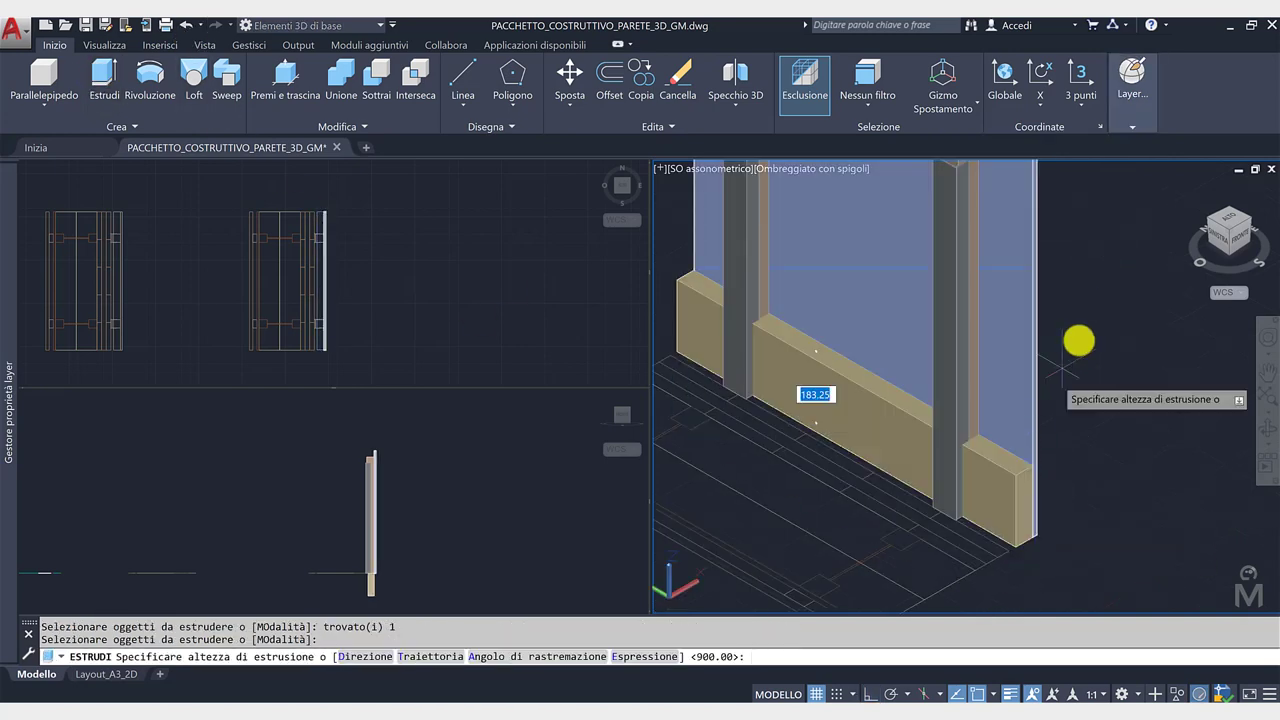
pyautogui.write('850')
pyautogui.press('Return')
pyautogui.scroll(-2, 1086, 314)
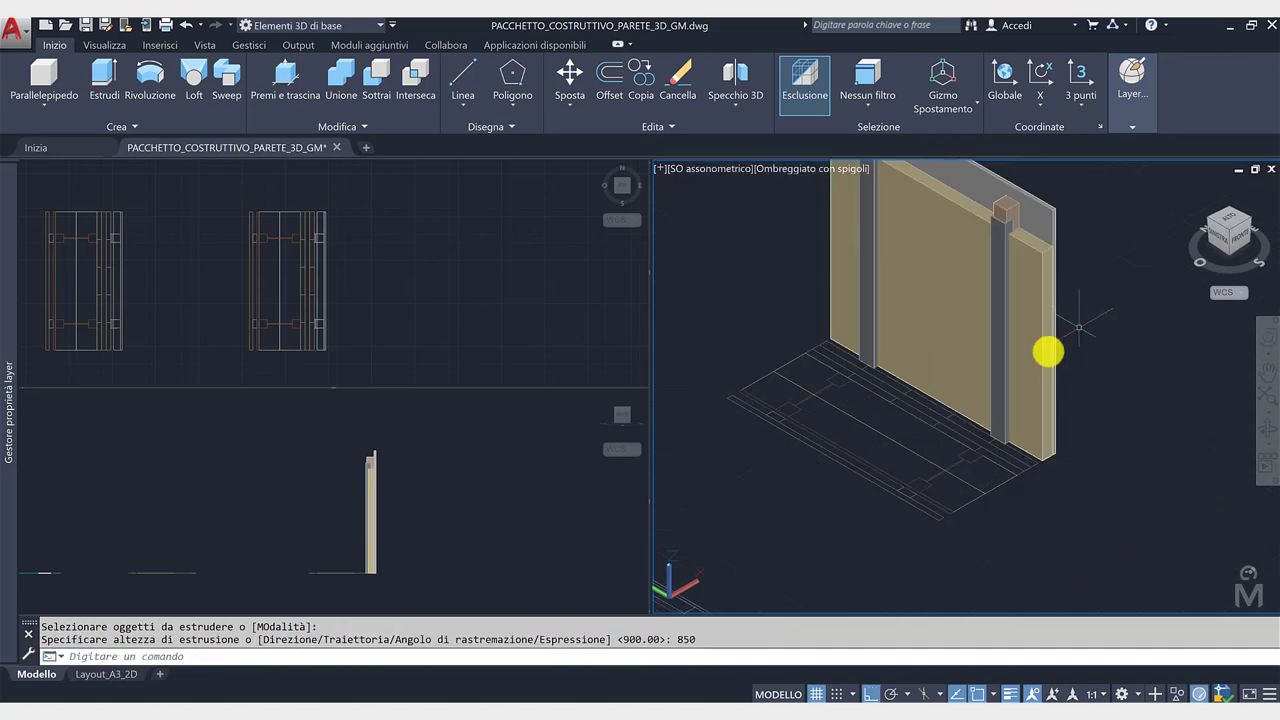
pyautogui.scroll(-2, 1049, 351)
pyautogui.scroll(-1, 1066, 400)
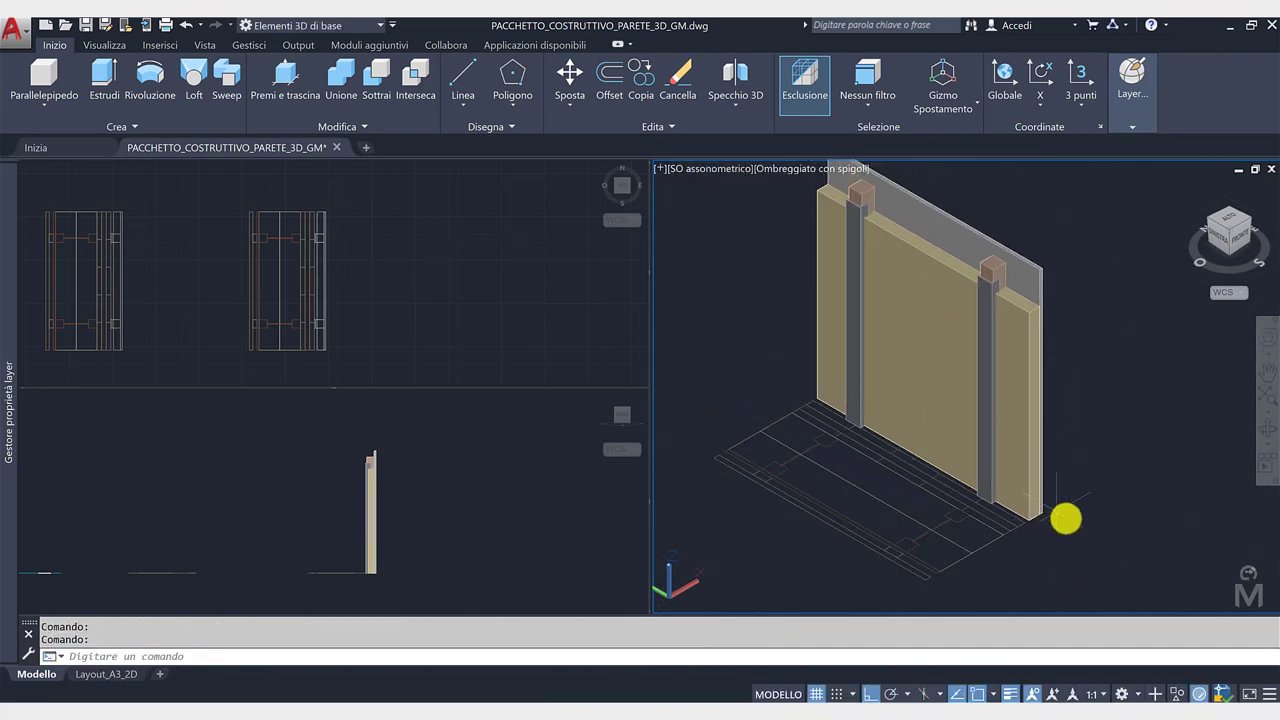
pyautogui.click(1129, 128)
# Step: On layer PP3D_XLAM, extrude the five wall-base profiles 800 high into vertical panels
pyautogui.click(1132, 146)
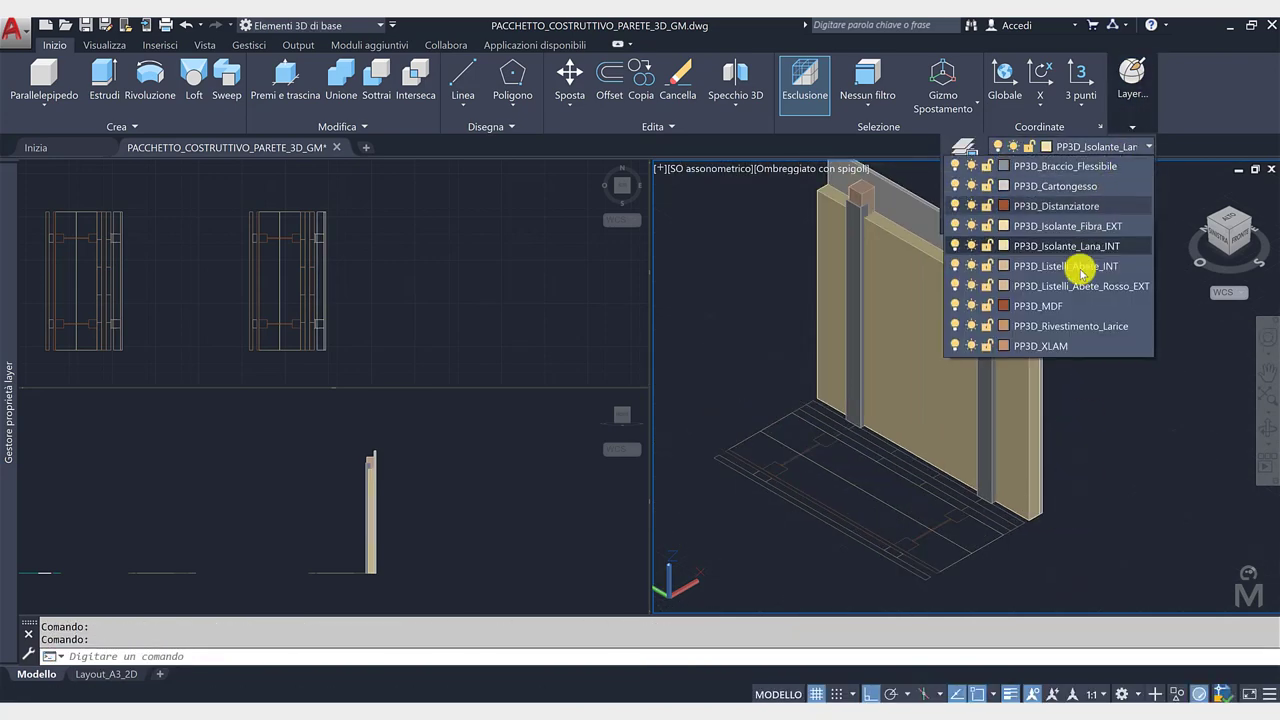
pyautogui.click(1060, 342)
pyautogui.click(104, 80)
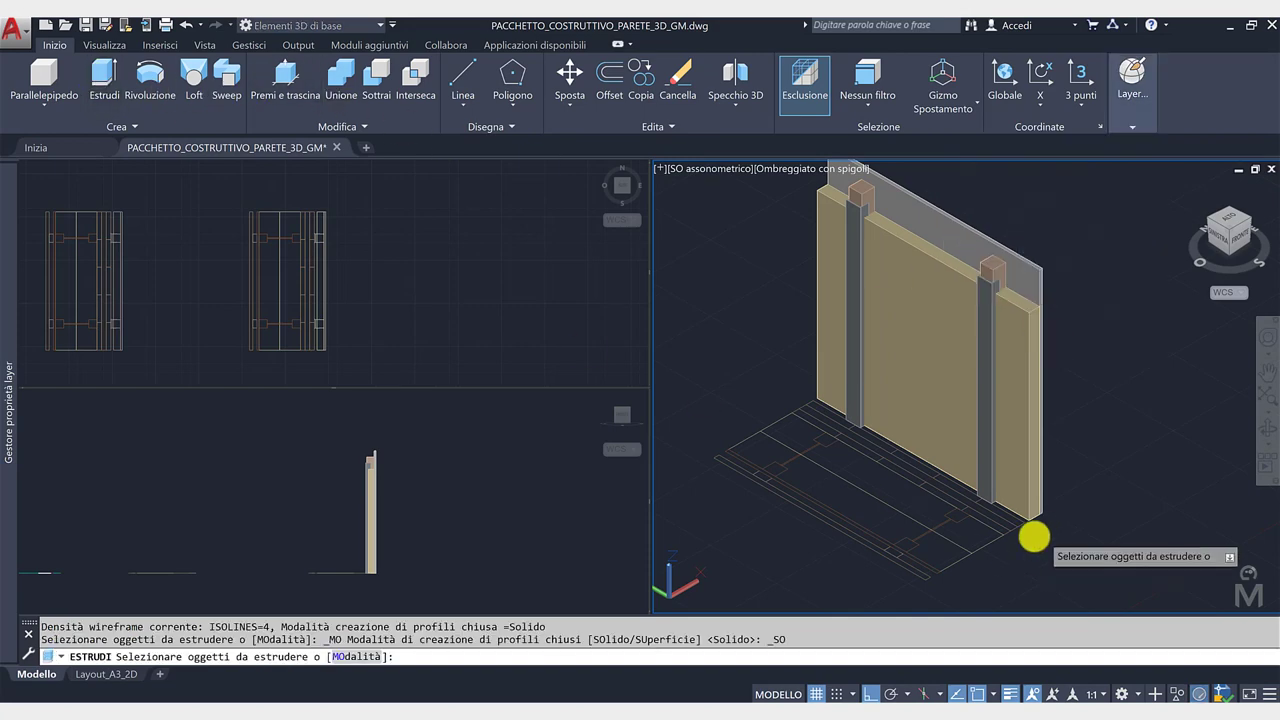
pyautogui.scroll(2, 1030, 538)
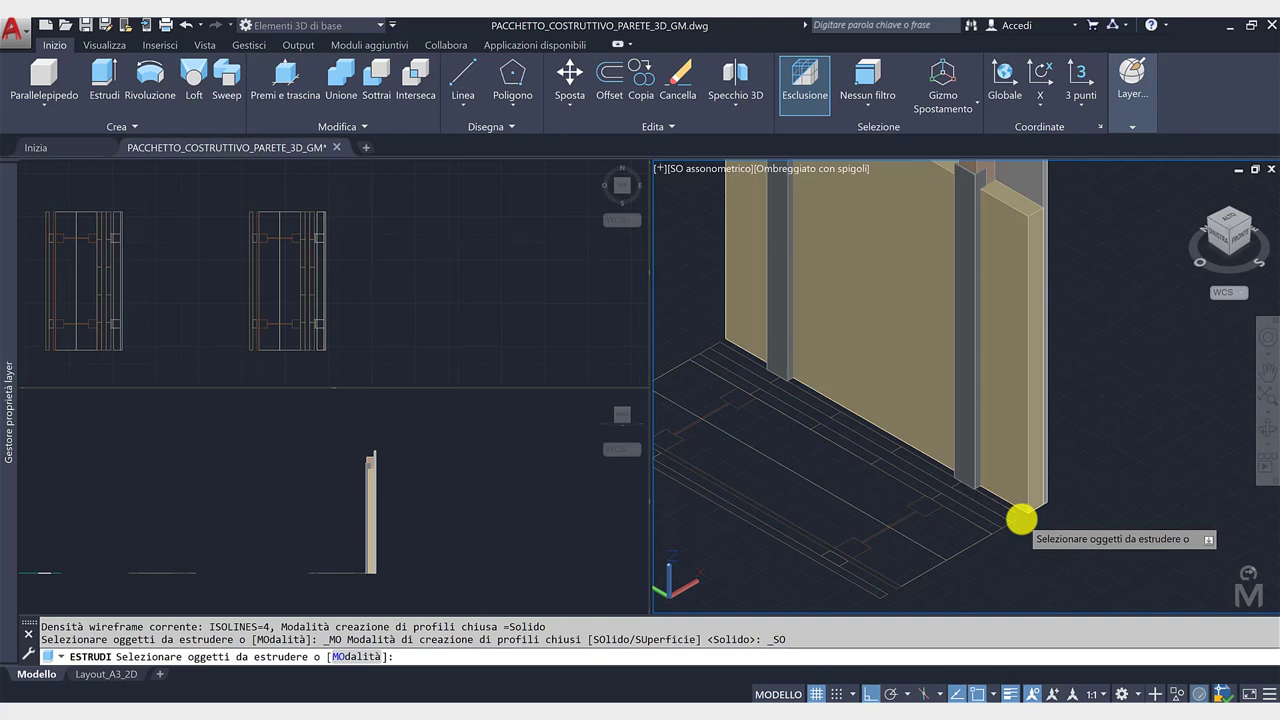
pyautogui.click(1020, 519)
pyautogui.click(897, 447)
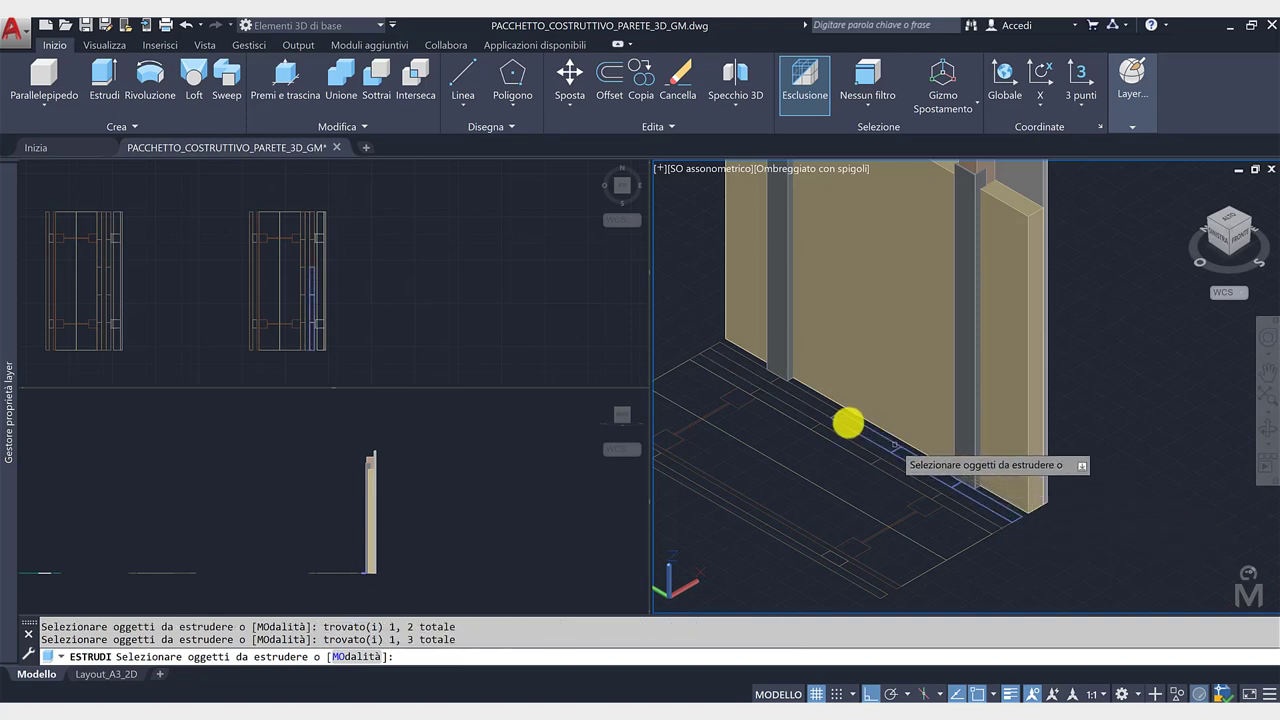
pyautogui.click(829, 409)
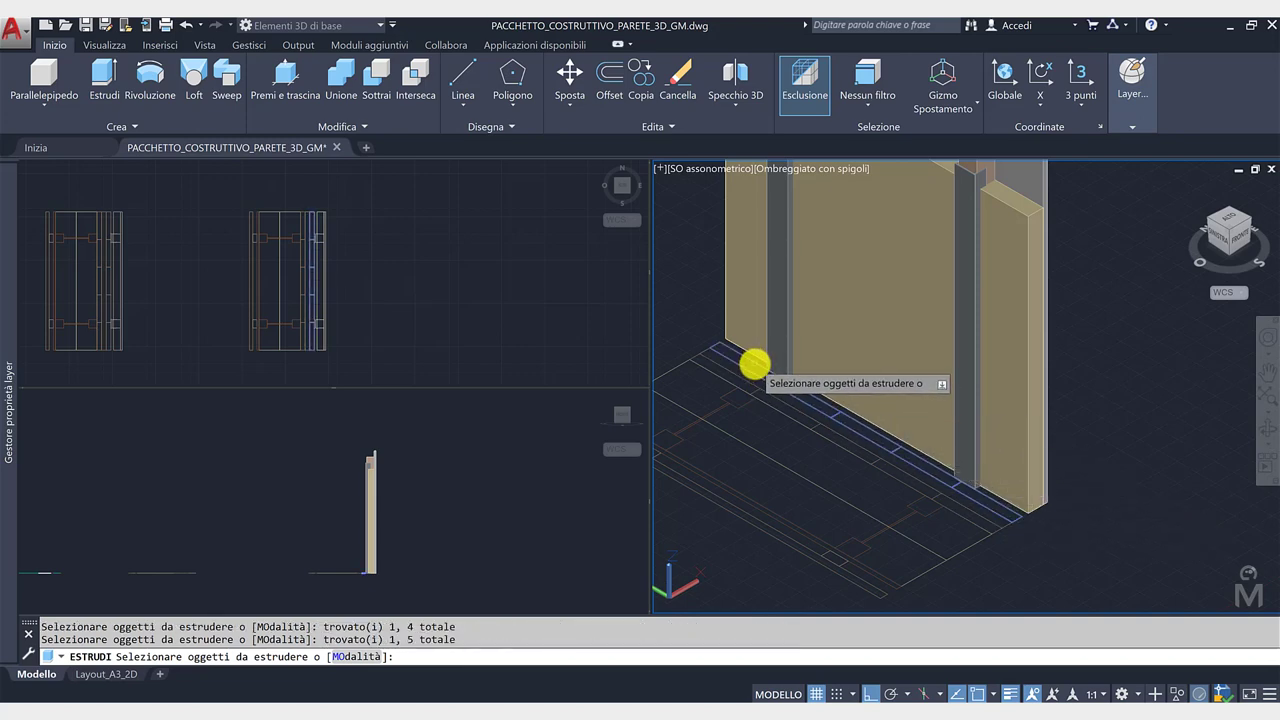
pyautogui.press('Return')
pyautogui.write('8')
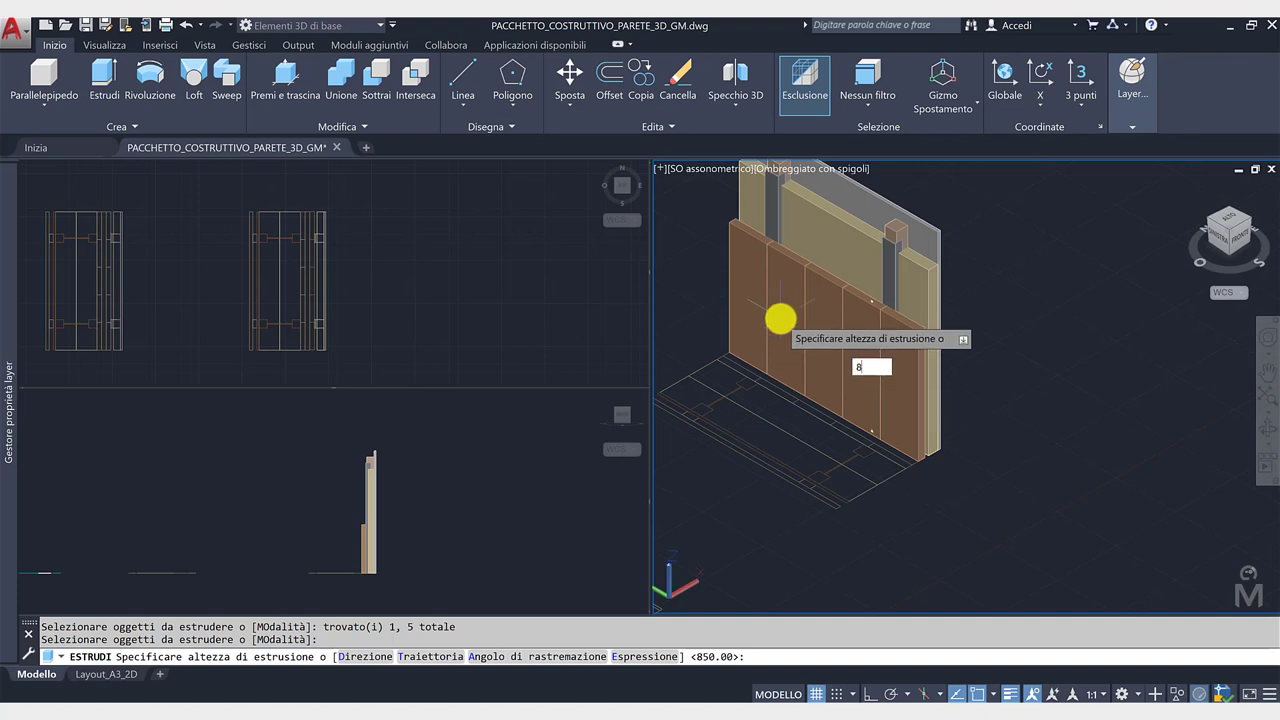
pyautogui.write('00')
pyautogui.press('Return')
pyautogui.scroll(2, 923, 486)
pyautogui.scroll(2, 947, 475)
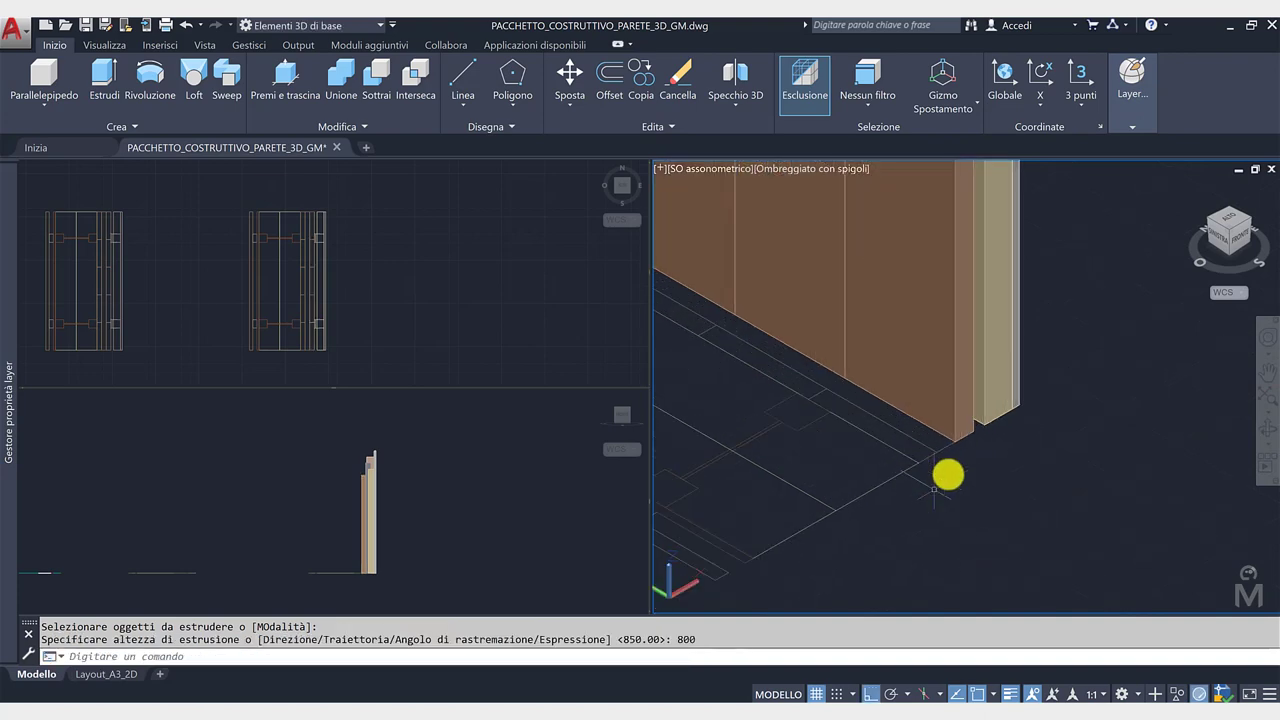
pyautogui.scroll(-1, 970, 488)
pyautogui.scroll(-1, 1060, 535)
pyautogui.scroll(-1, 1095, 550)
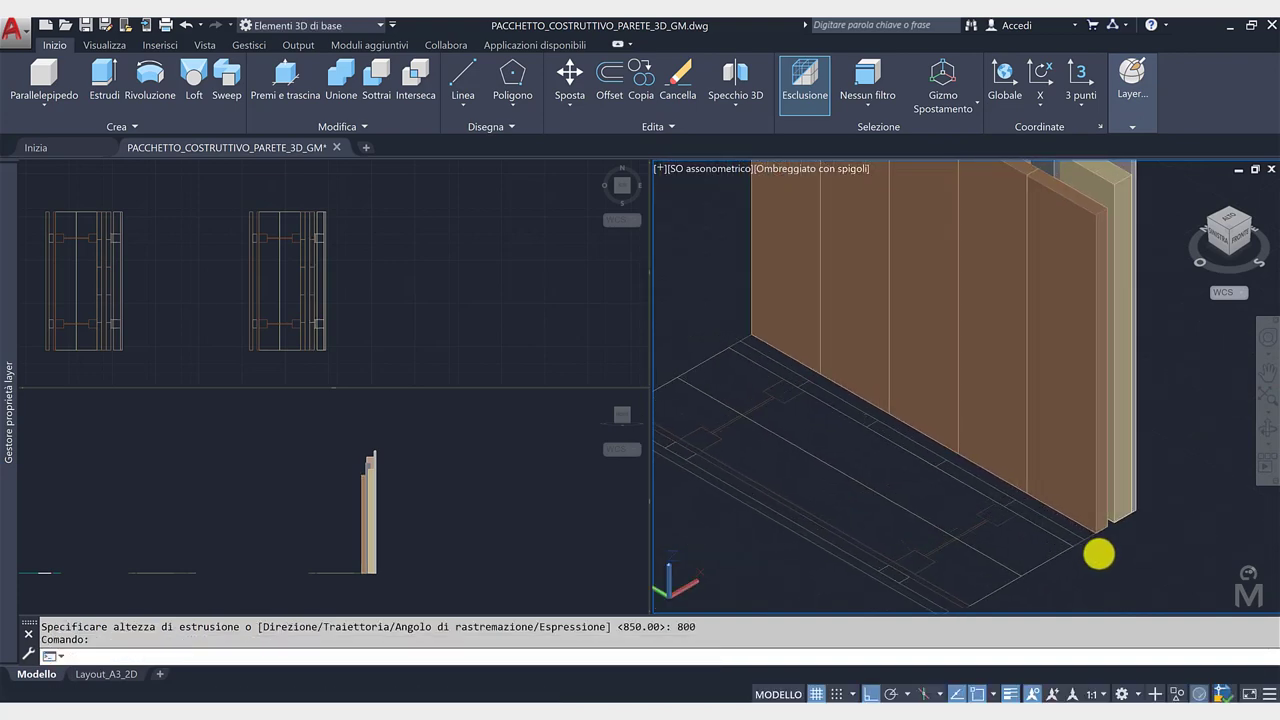
# Step: Extrude the bottom wall-base profile 200 high, replacing a first 100-high attempt
pyautogui.click(104, 80)
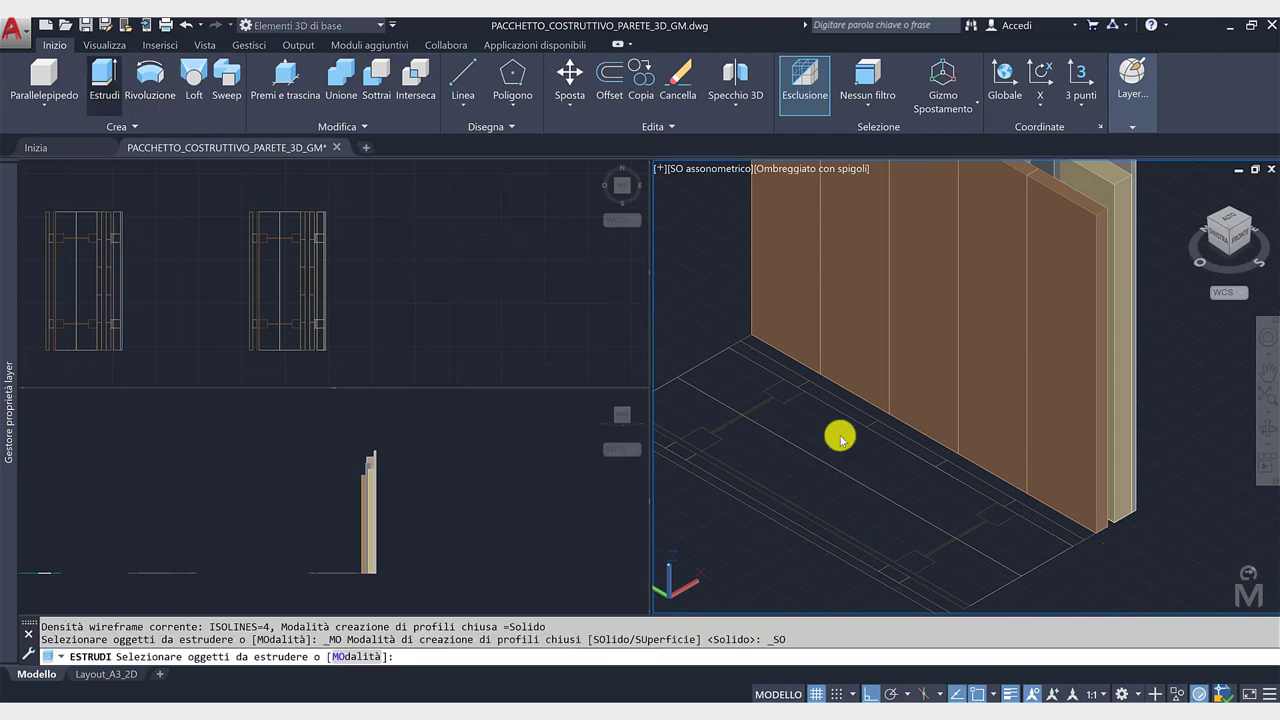
pyautogui.click(1080, 542)
pyautogui.press('Return')
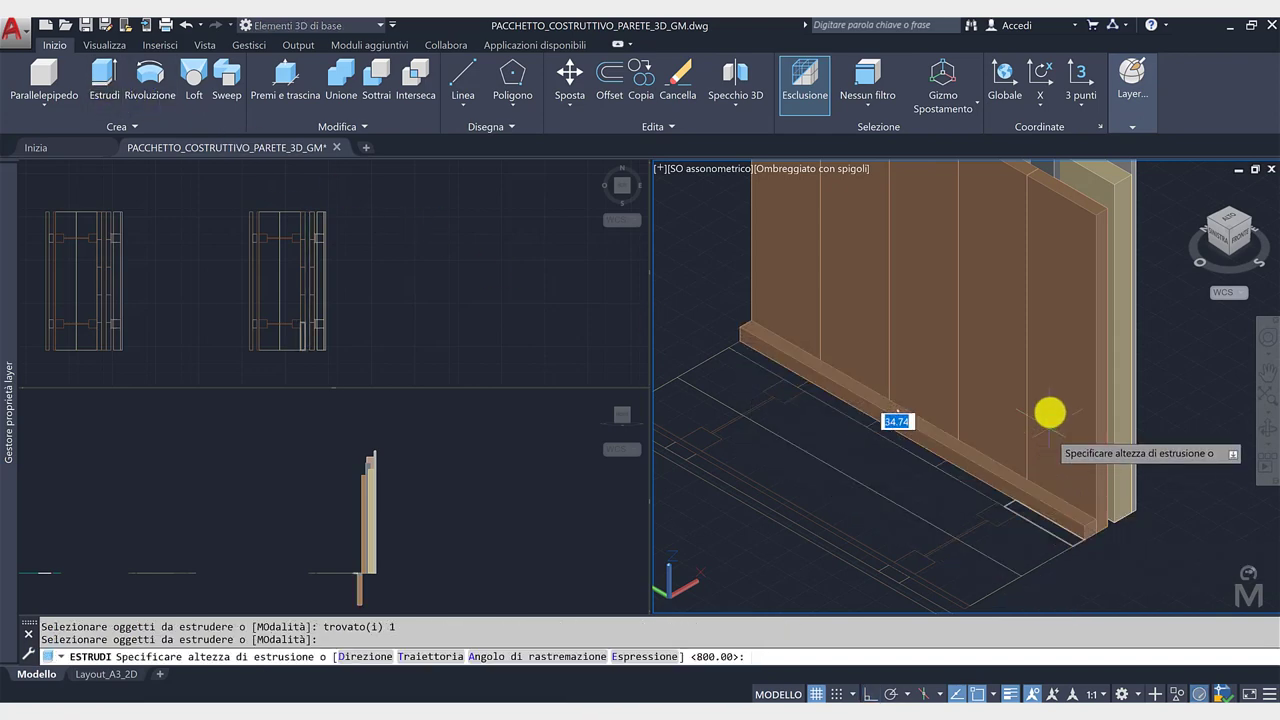
pyautogui.press('Return')
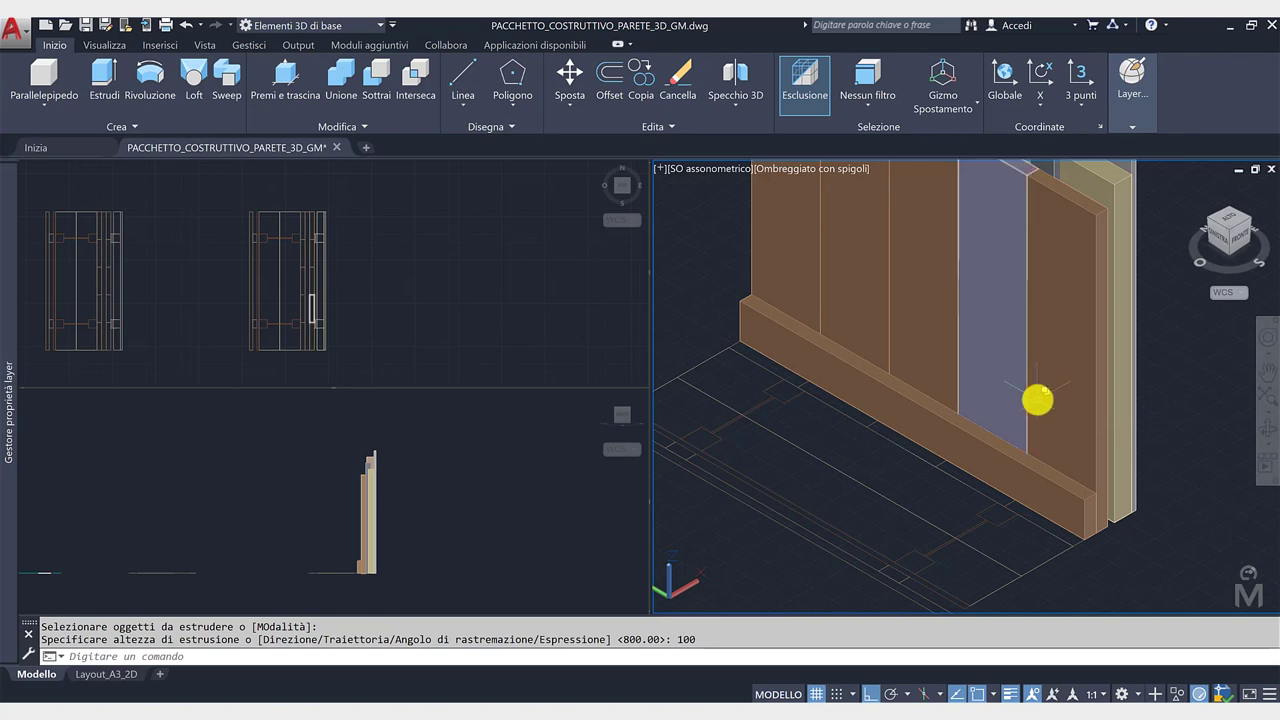
pyautogui.scroll(-1, 1032, 403)
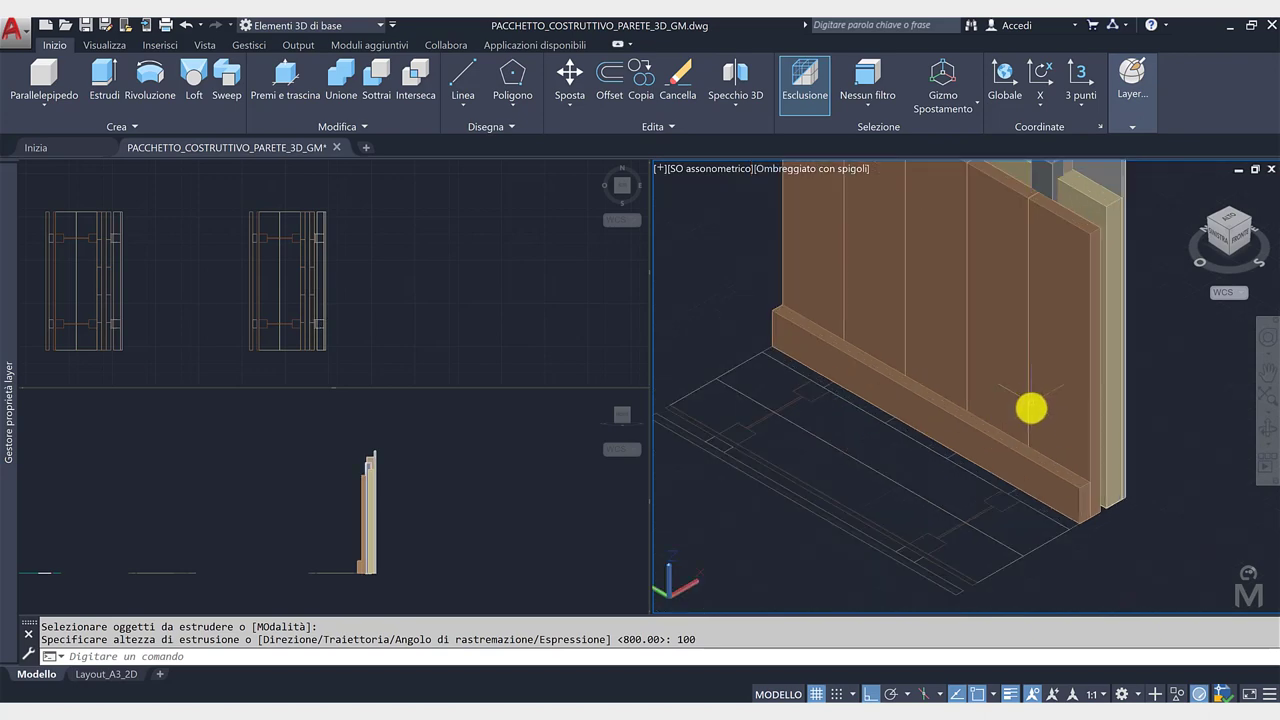
pyautogui.hotkey('ctrl', 'z')
pyautogui.hotkey('ctrl', 'z')
pyautogui.click(104, 80)
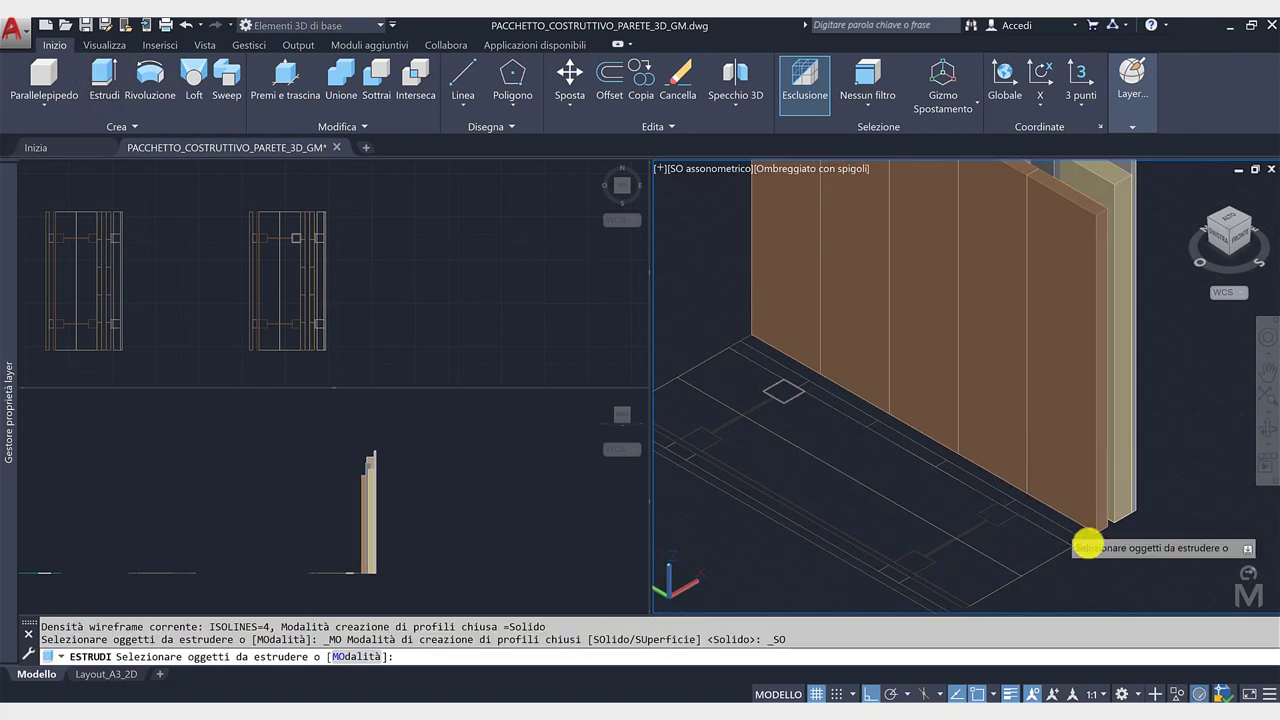
pyautogui.click(1083, 494)
pyautogui.press('Return')
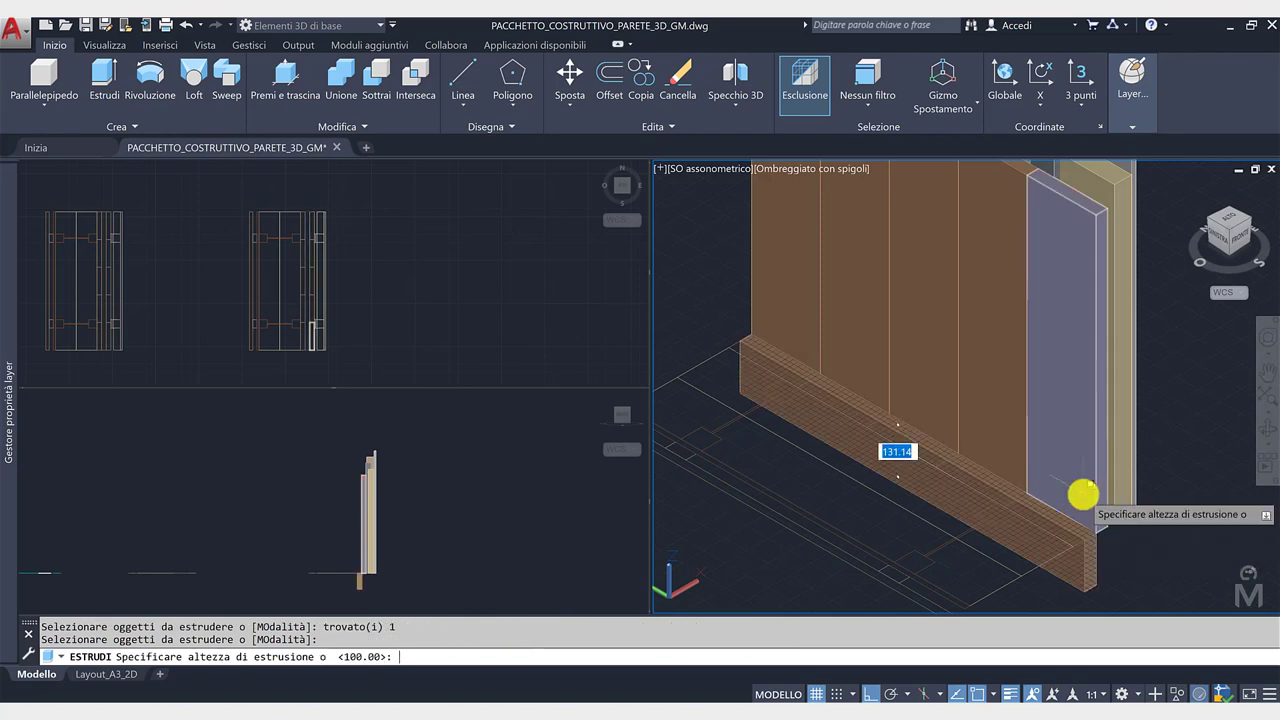
pyautogui.press('Return')
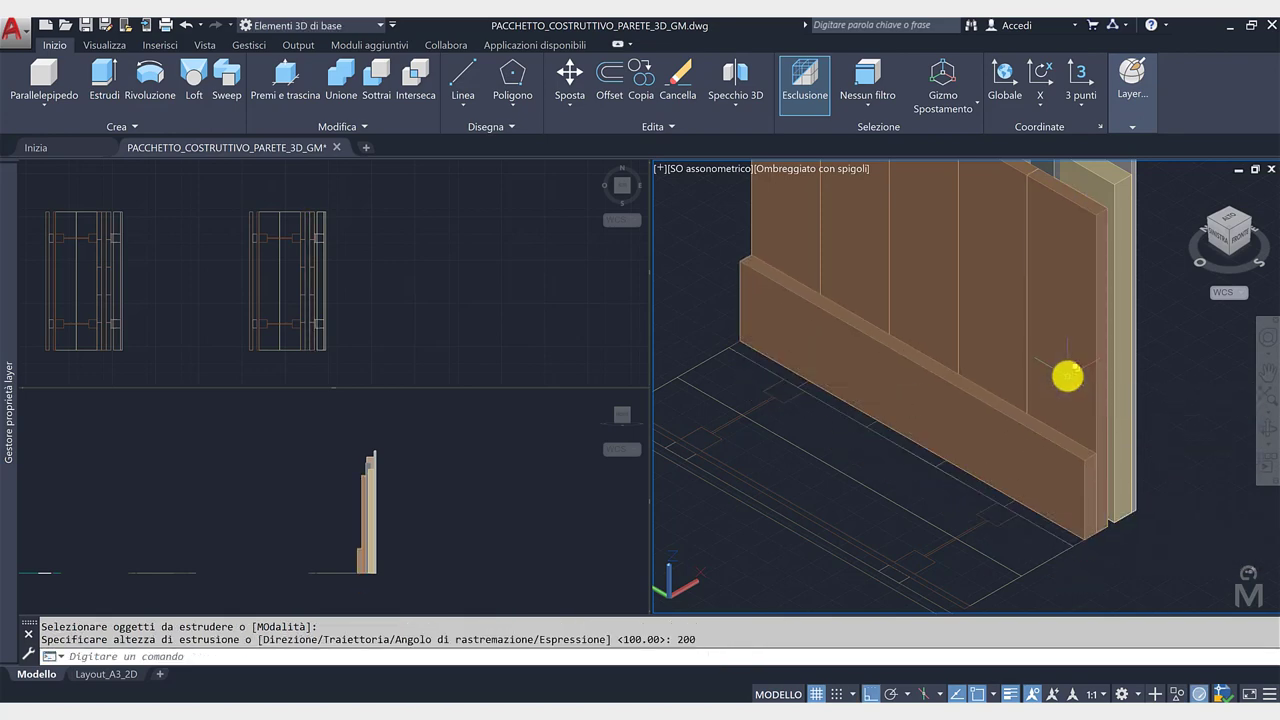
pyautogui.scroll(-2, 1068, 372)
# Step: Copy the 200-high base board from its corner upward along +Z to stack boards
pyautogui.click(1076, 468)
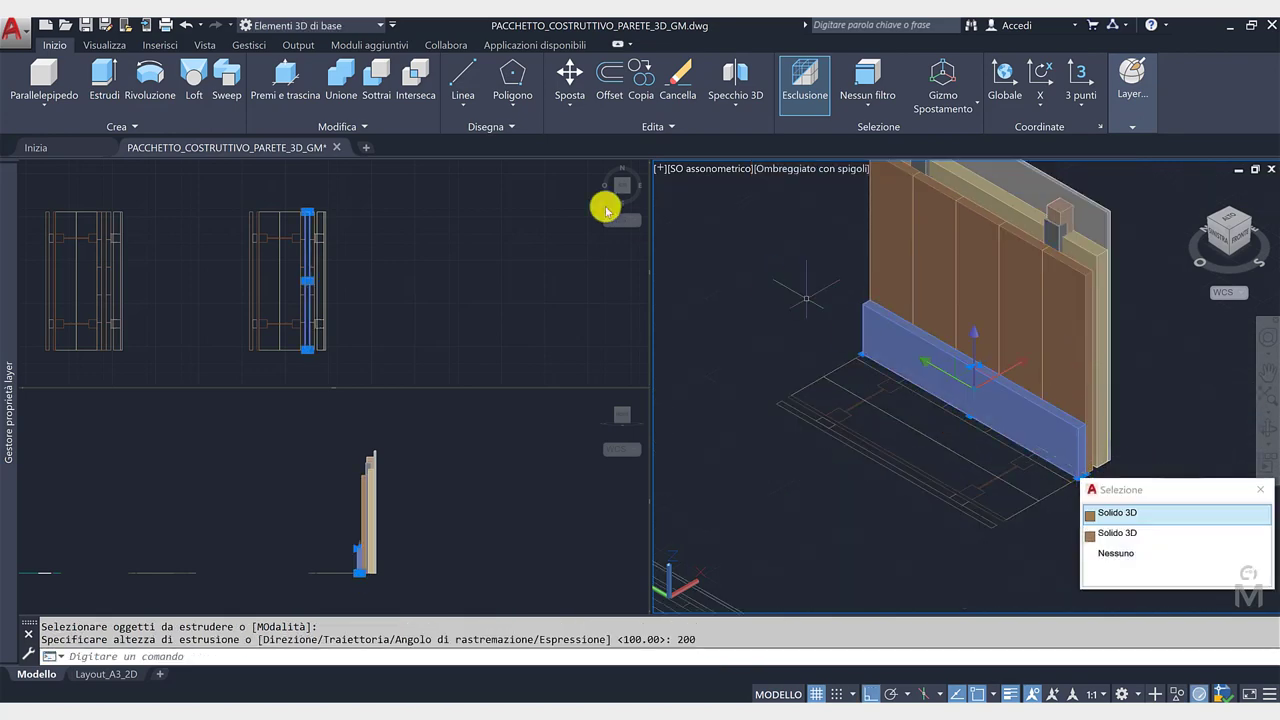
pyautogui.click(646, 90)
pyautogui.scroll(2, 1100, 486)
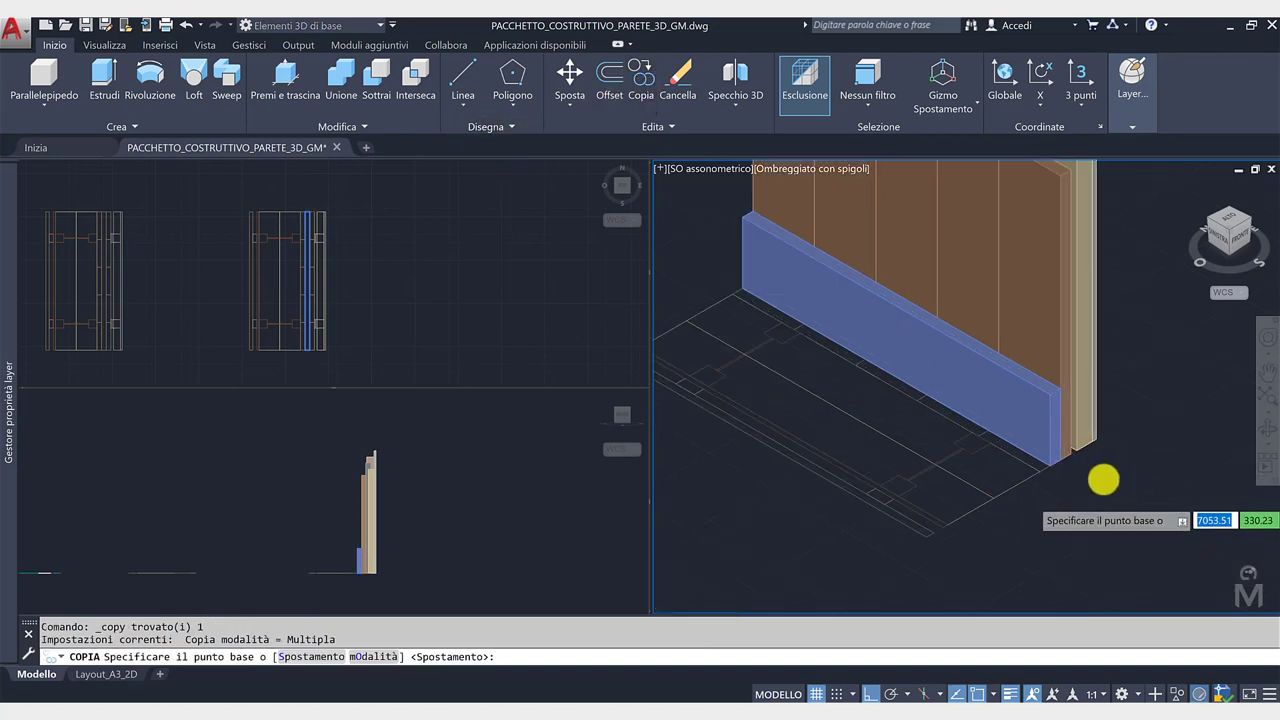
pyautogui.scroll(2, 991, 457)
pyautogui.click(985, 440)
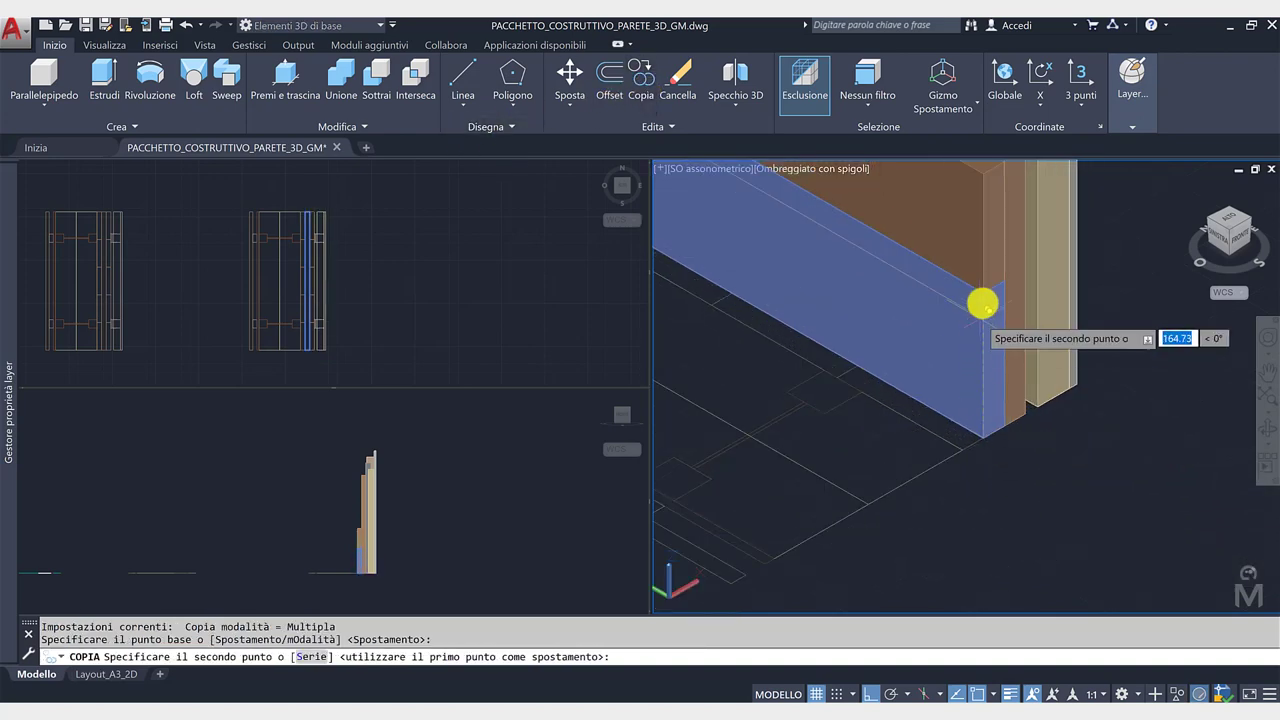
pyautogui.scroll(-2, 985, 290)
pyautogui.scroll(2, 991, 284)
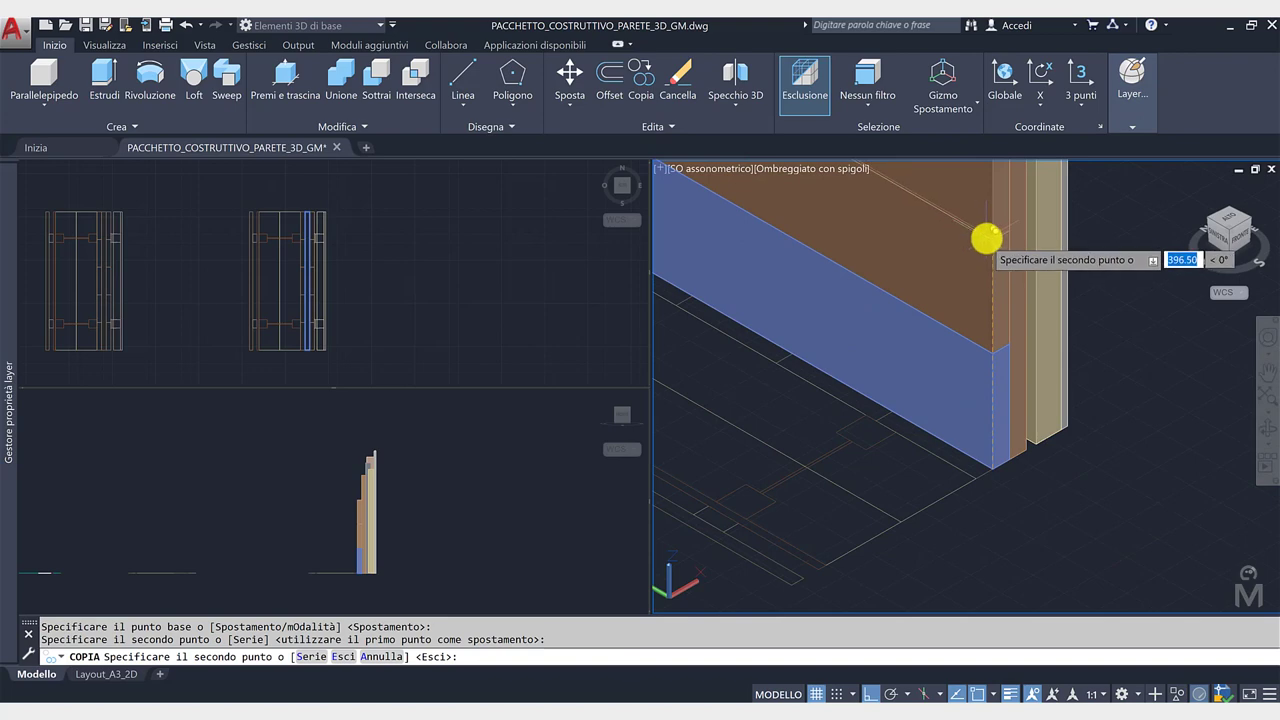
pyautogui.click(989, 237)
pyautogui.scroll(-2, 989, 237)
pyautogui.scroll(2, 990, 240)
pyautogui.scroll(-2, 992, 245)
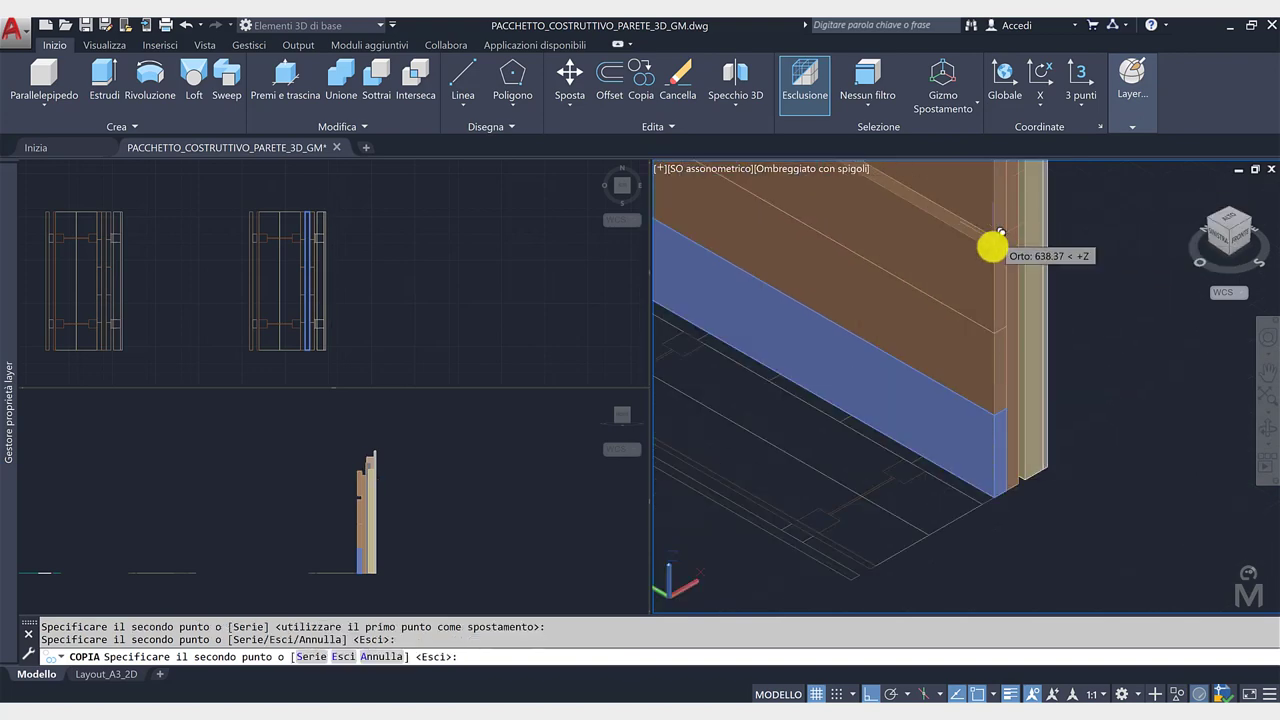
pyautogui.scroll(-2, 993, 248)
pyautogui.scroll(-2, 948, 271)
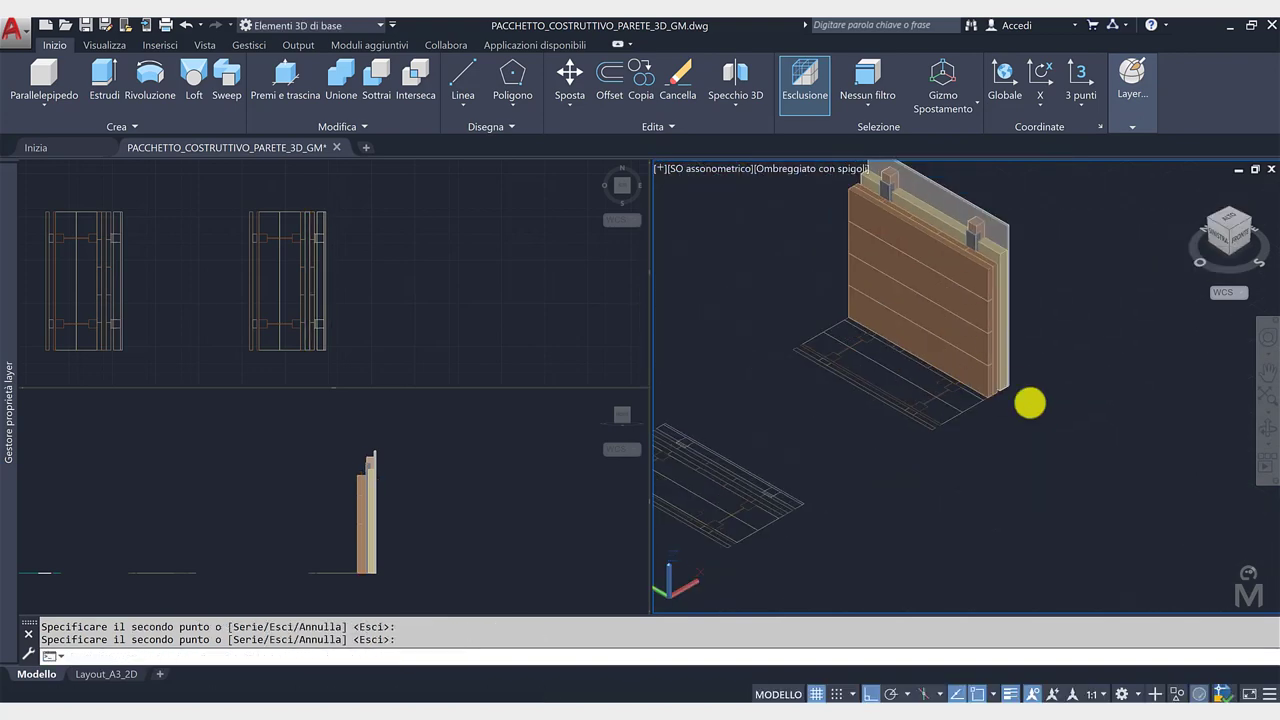
pyautogui.press('Return')
pyautogui.scroll(1, 1029, 440)
pyautogui.scroll(2, 1029, 451)
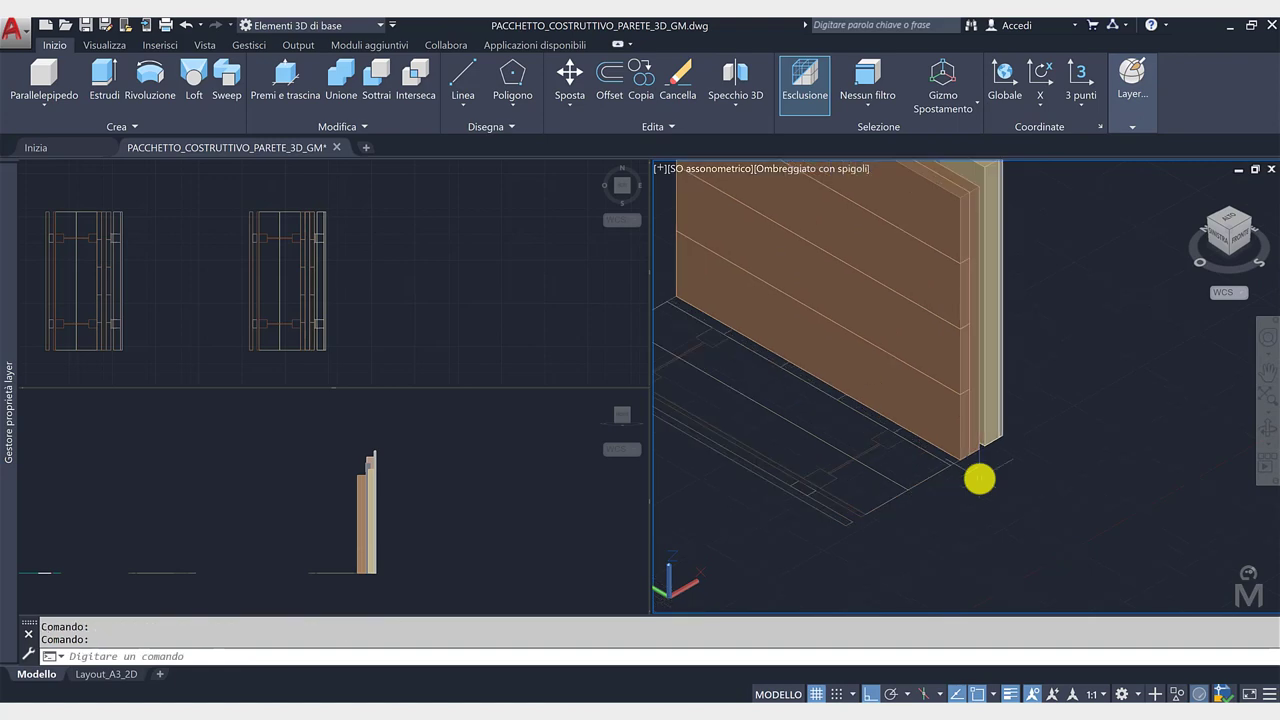
# Step: Start an extrusion and pick the first wall-base profiles among the overlapping lines
pyautogui.click(120, 95)
pyautogui.scroll(1, 962, 462)
pyautogui.click(945, 455)
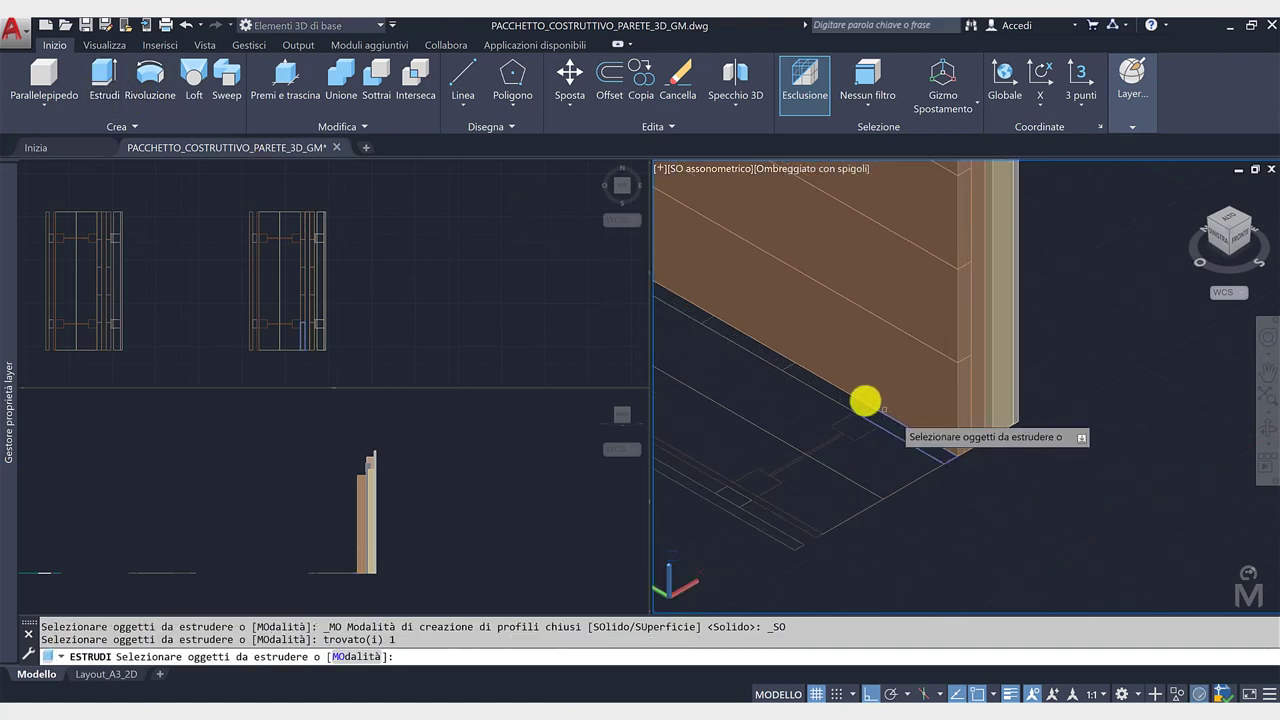
pyautogui.click(789, 366)
pyautogui.click(806, 409)
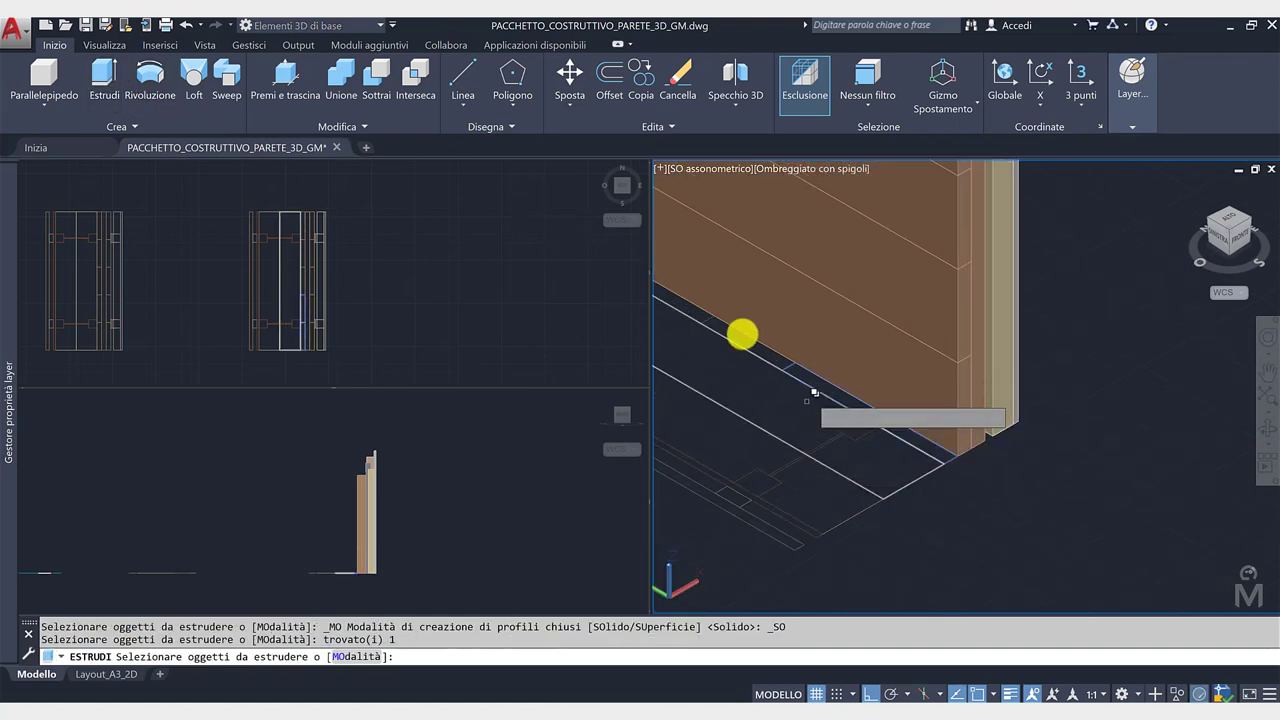
pyautogui.click(742, 334)
pyautogui.click(708, 324)
pyautogui.click(760, 368)
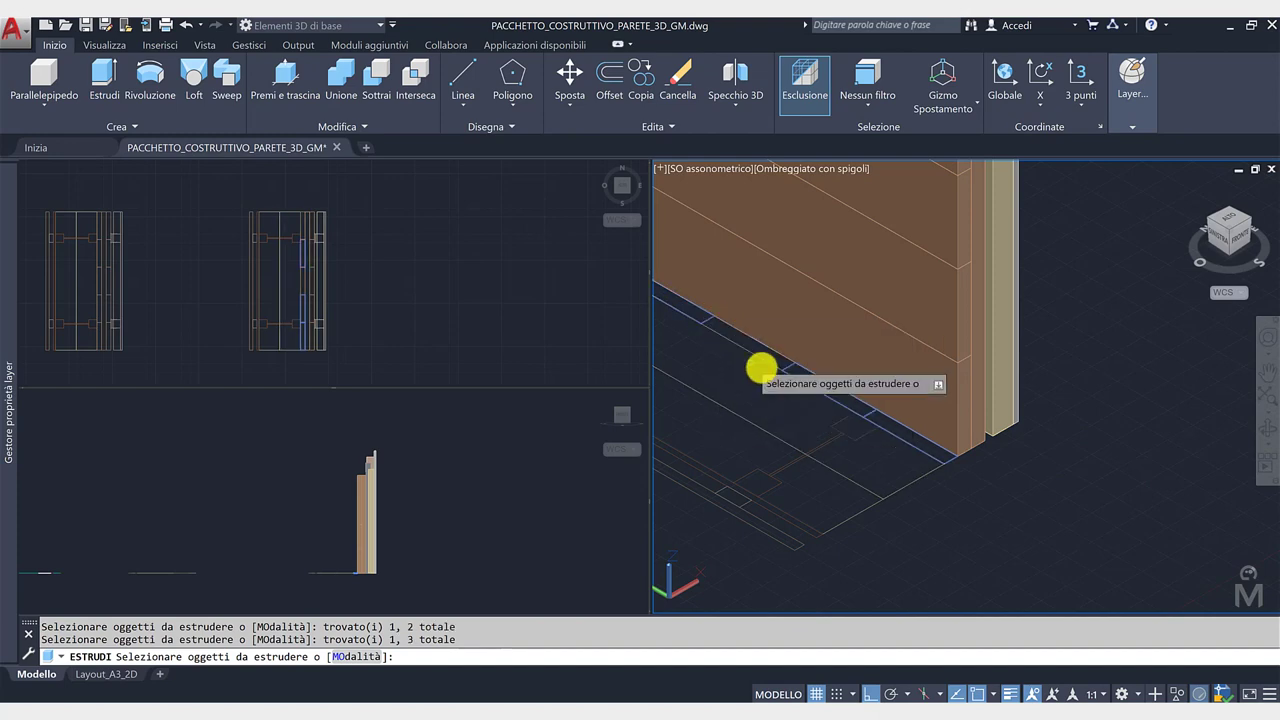
pyautogui.moveTo(760, 368); pyautogui.dragTo(843, 417, button='middle')
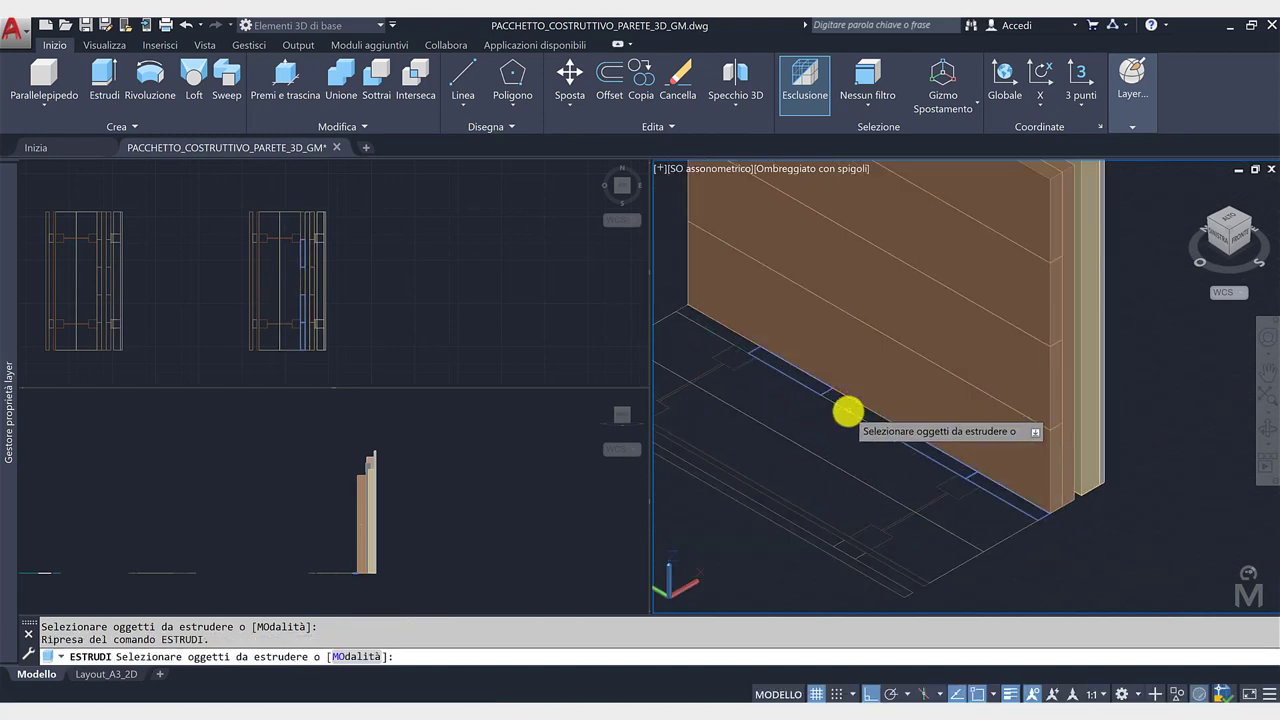
pyautogui.click(847, 411)
pyautogui.click(891, 478)
pyautogui.click(701, 328)
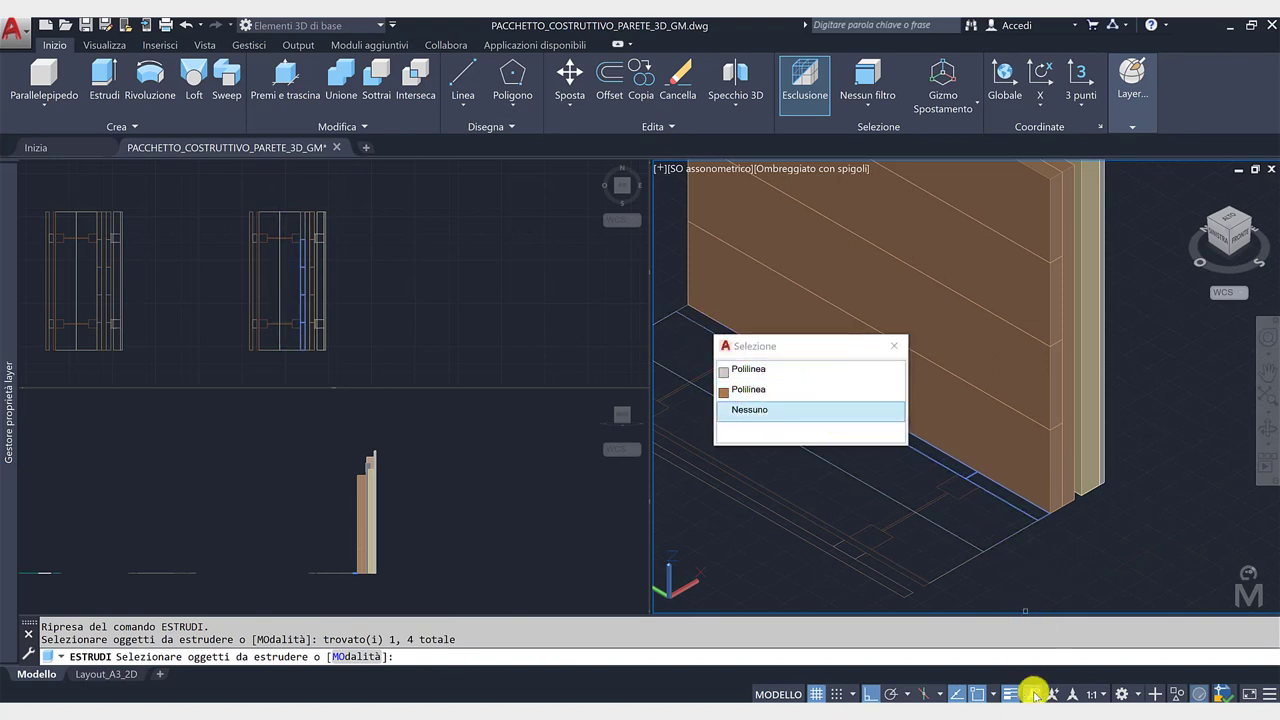
# Step: Add the Selection Cycling toggle to the status bar
pyautogui.click(1267, 693)
pyautogui.click(1123, 330)
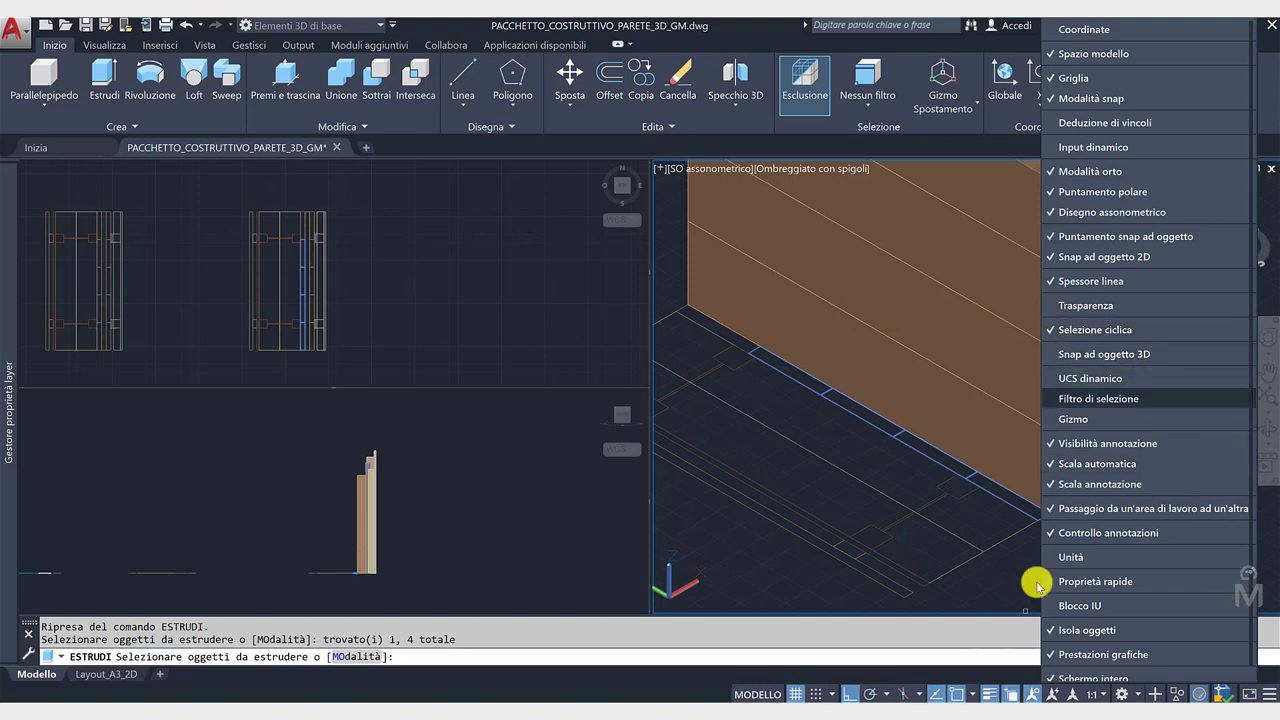
pyautogui.click(1012, 693)
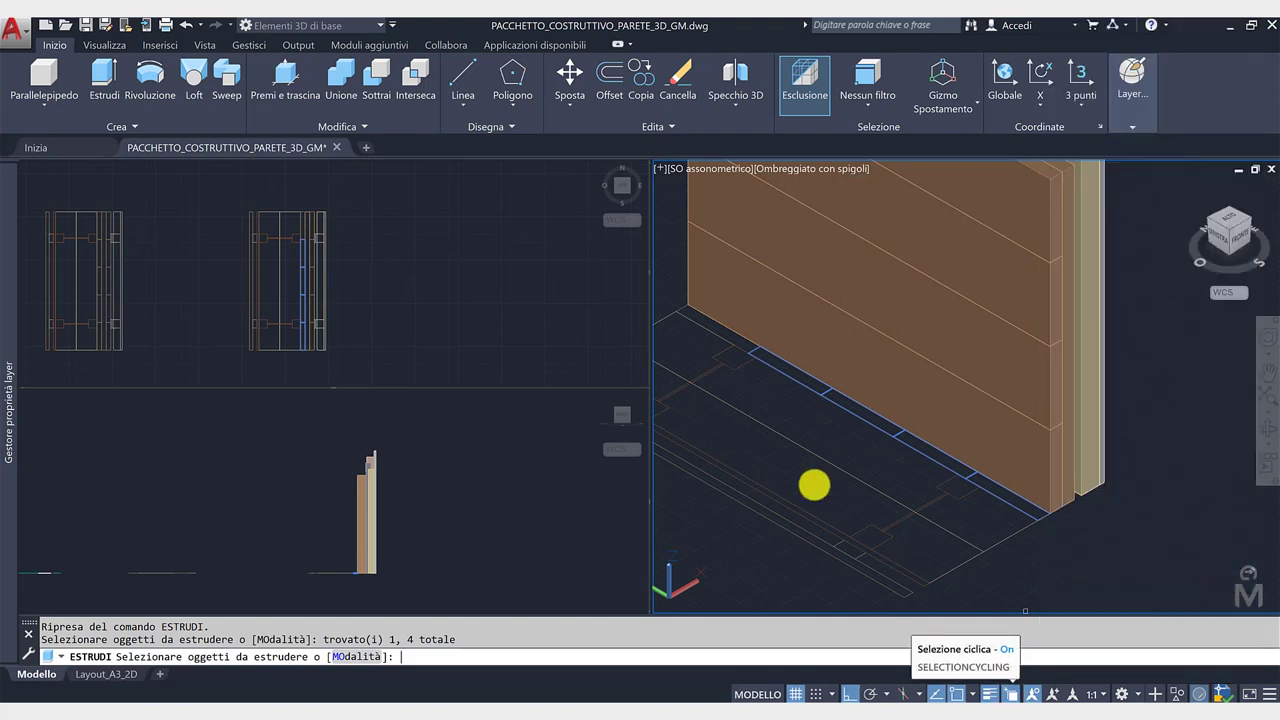
# Step: Pick the remaining overlapping polylines and extrude the five profiles 800 high
pyautogui.click(712, 336)
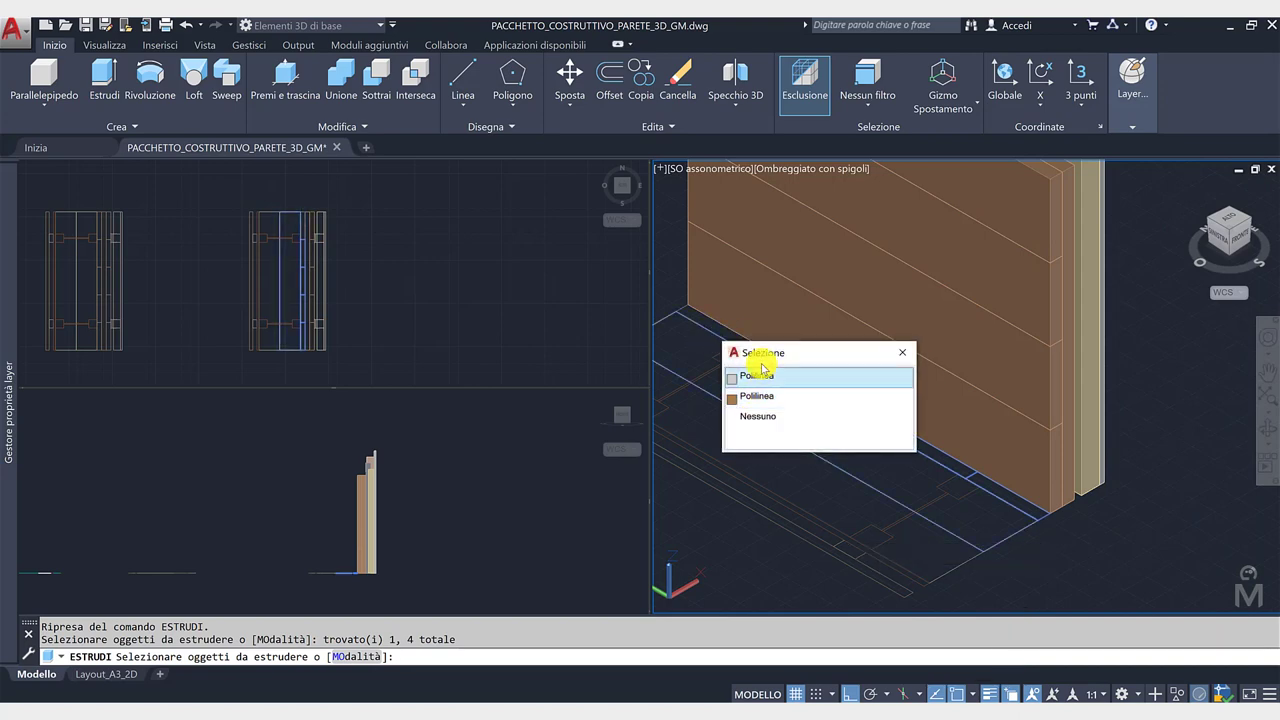
pyautogui.click(849, 388)
pyautogui.scroll(-2, 803, 380)
pyautogui.scroll(-2, 803, 380)
pyautogui.press('Return')
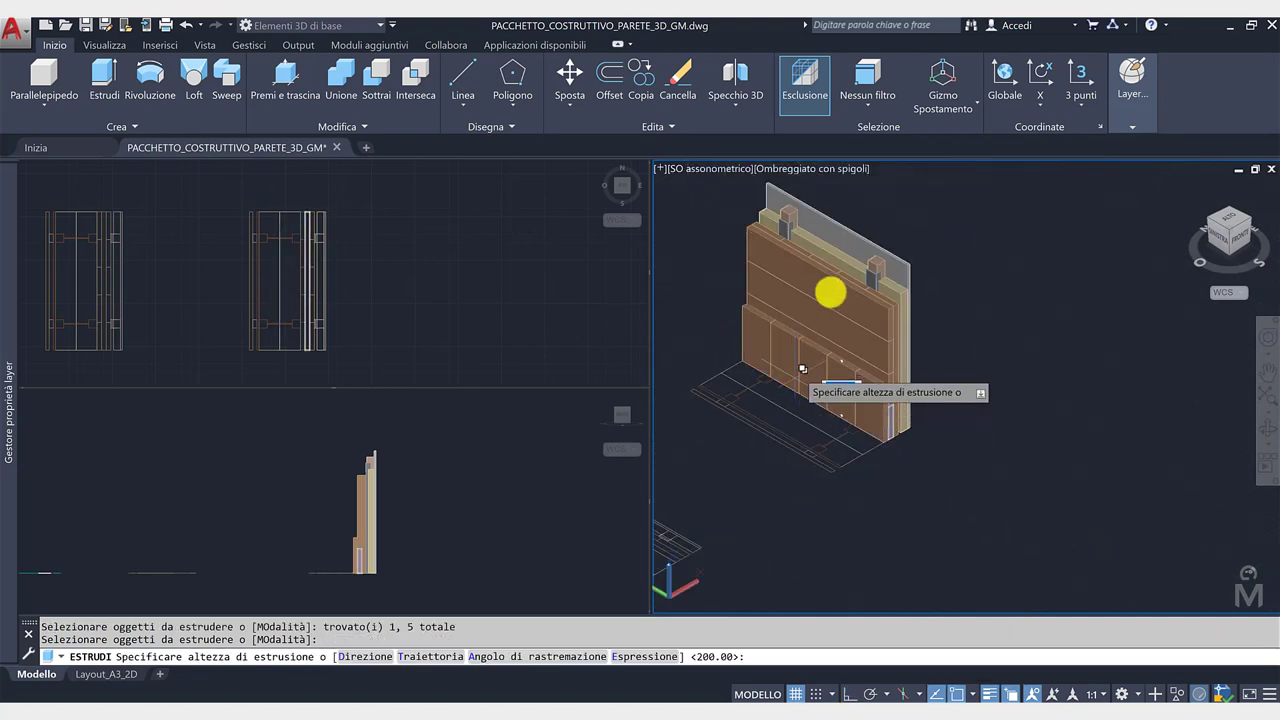
pyautogui.write('800')
pyautogui.press('Return')
pyautogui.press('Escape')
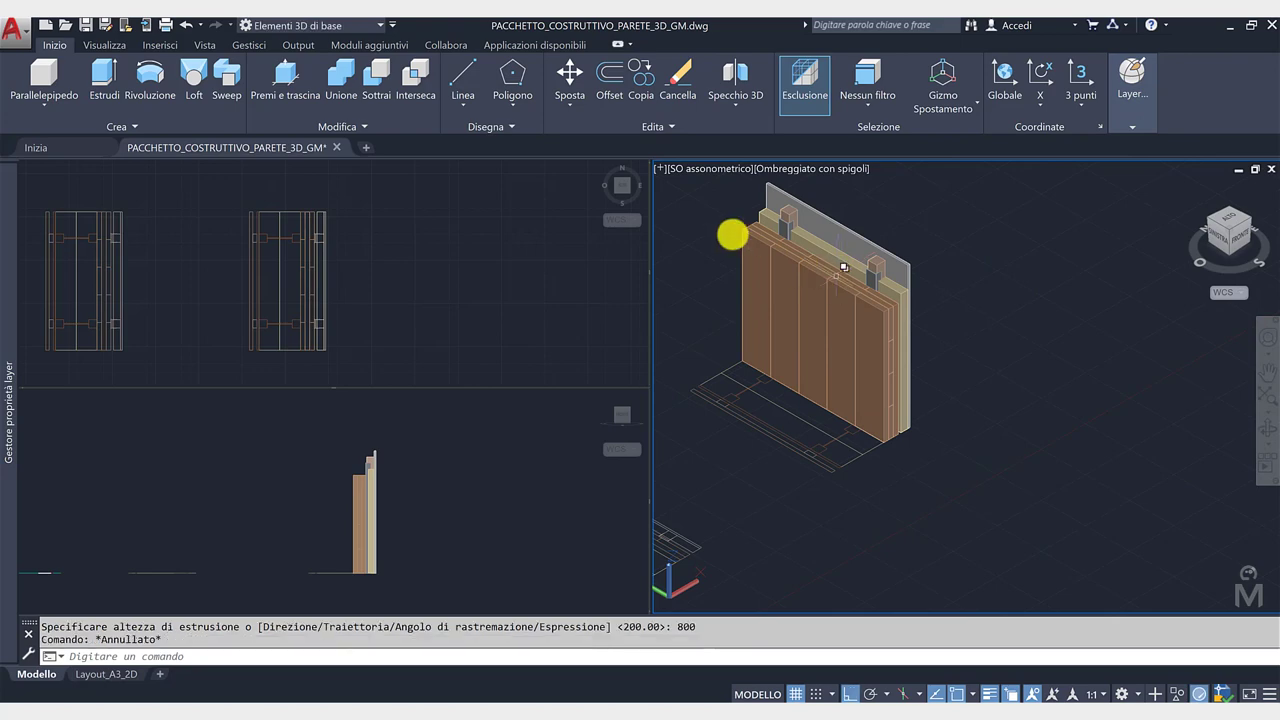
pyautogui.scroll(2, 713, 229)
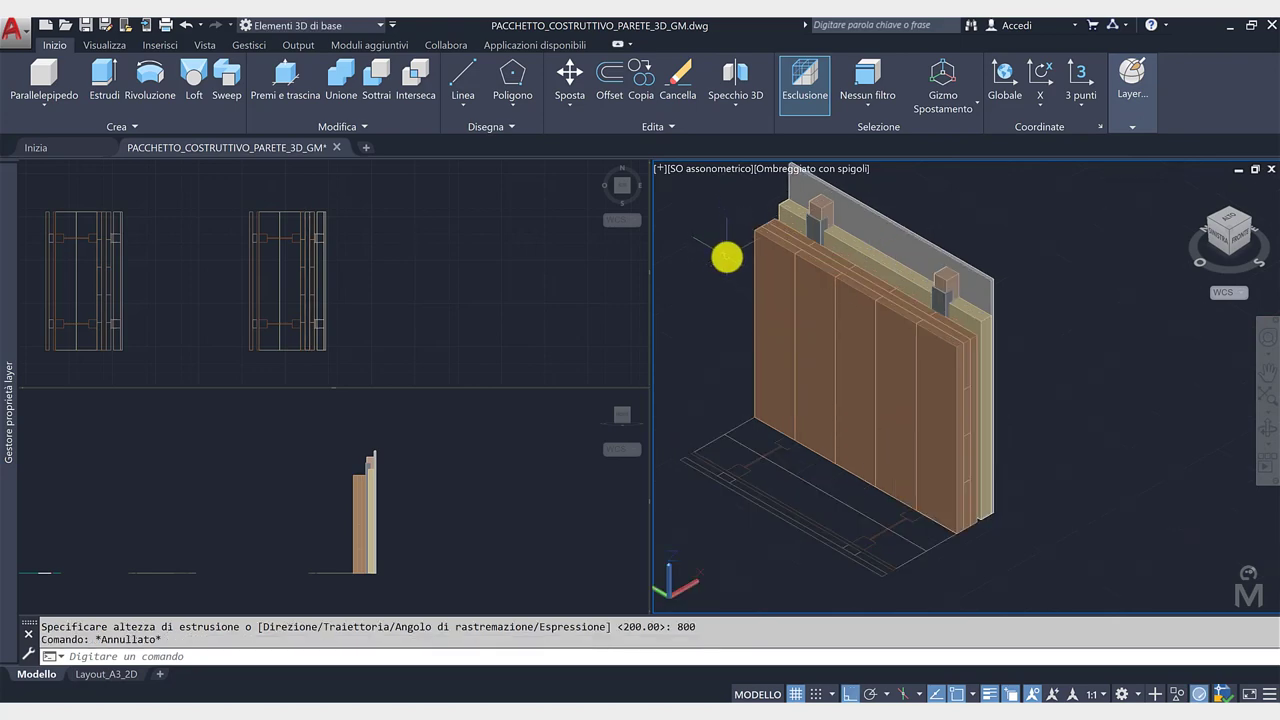
# Step: Make PP3D_Distanziator the current layer
pyautogui.click(1135, 130)
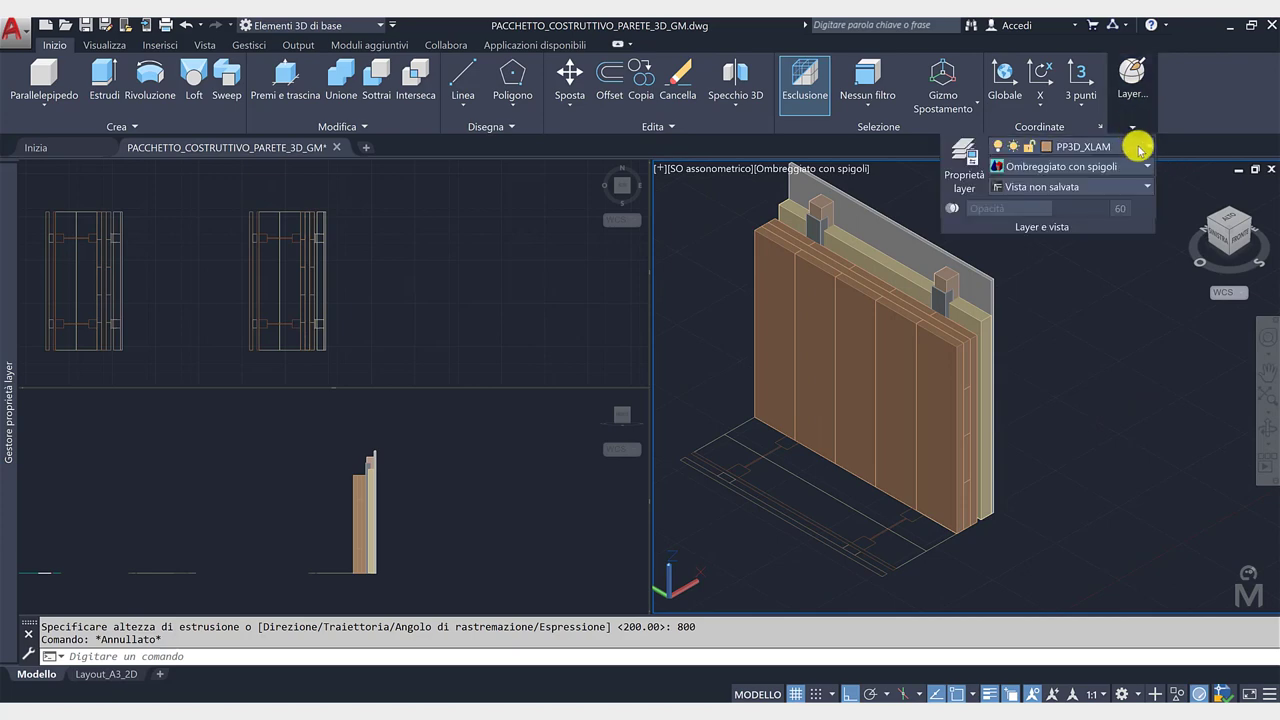
pyautogui.click(1138, 149)
pyautogui.click(1100, 200)
# Step: Window-select the spacer profiles and extrude them 750 high as spacer posts
pyautogui.scroll(3, 899, 535)
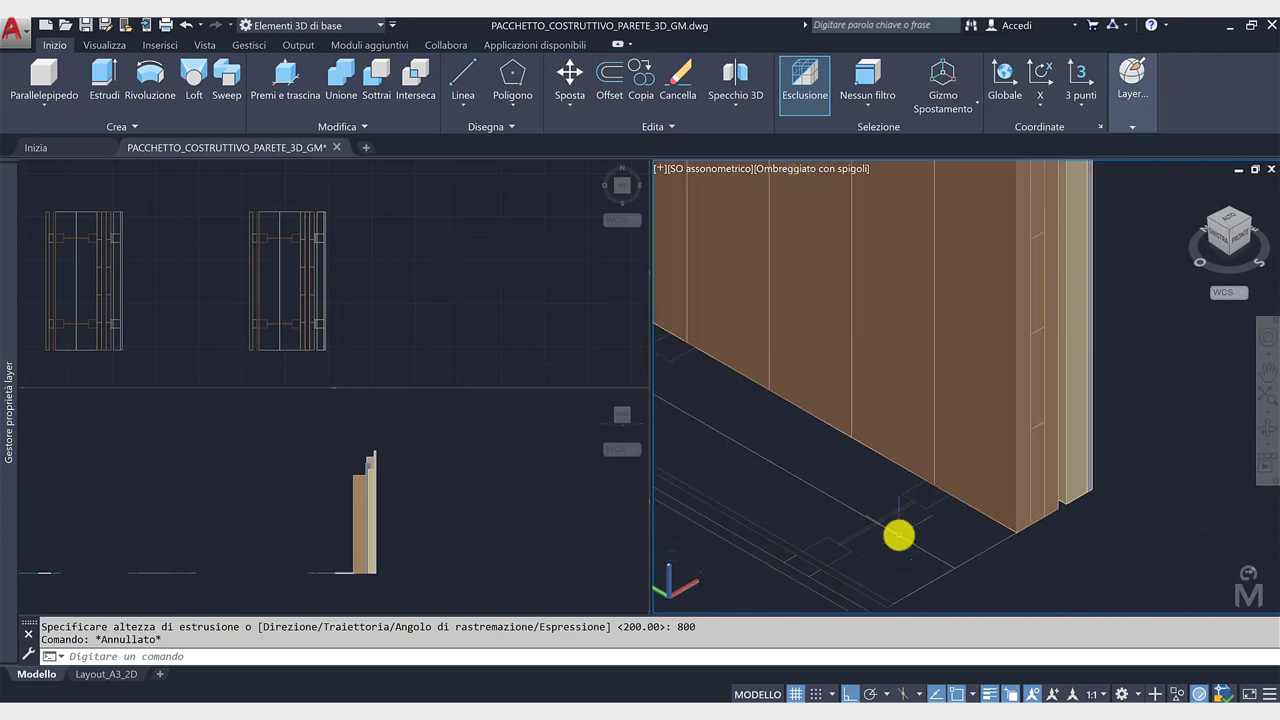
pyautogui.click(113, 78)
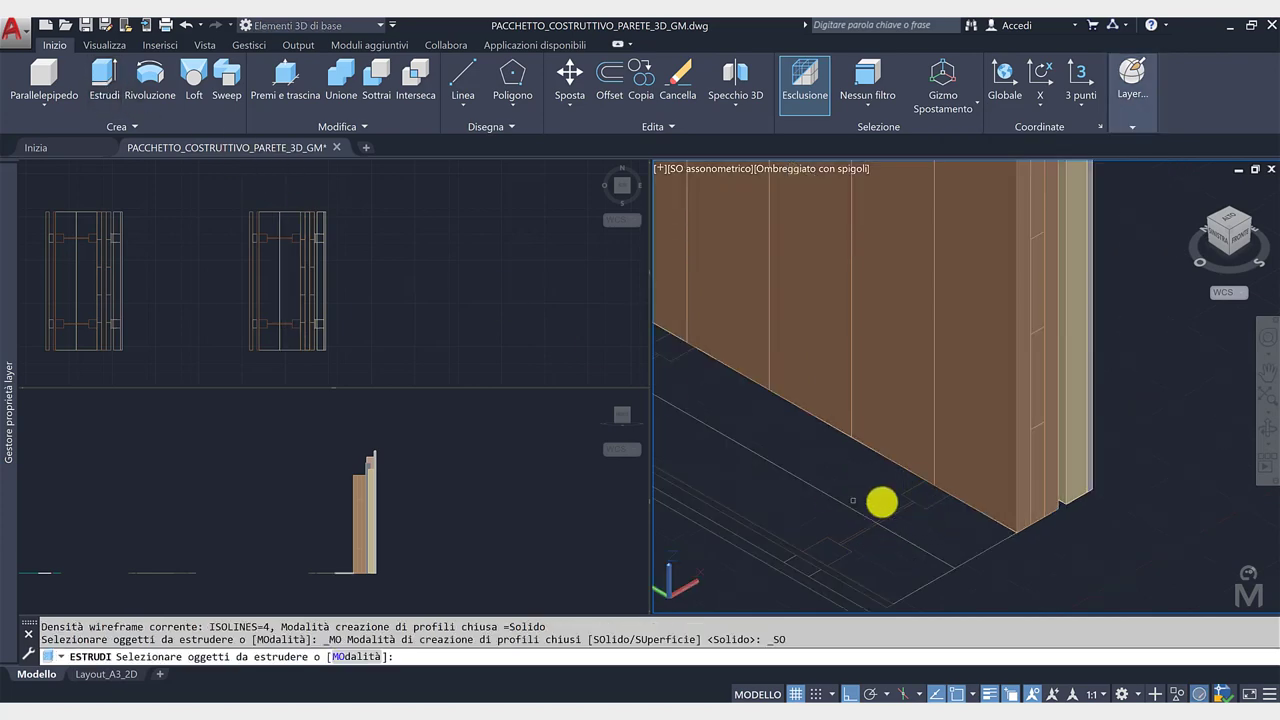
pyautogui.click(903, 500)
pyautogui.click(838, 577)
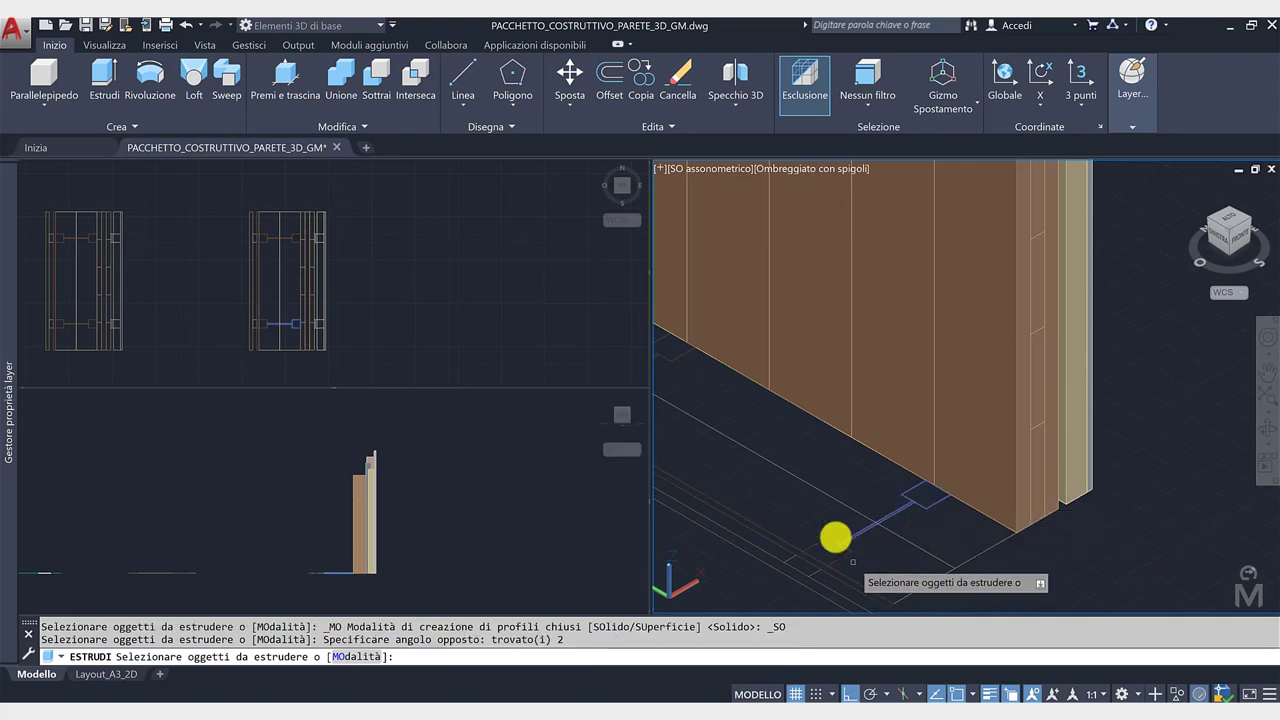
pyautogui.click(834, 534)
pyautogui.click(751, 420)
pyautogui.moveTo(751, 420); pyautogui.dragTo(834, 423, button='middle')
pyautogui.click(740, 372)
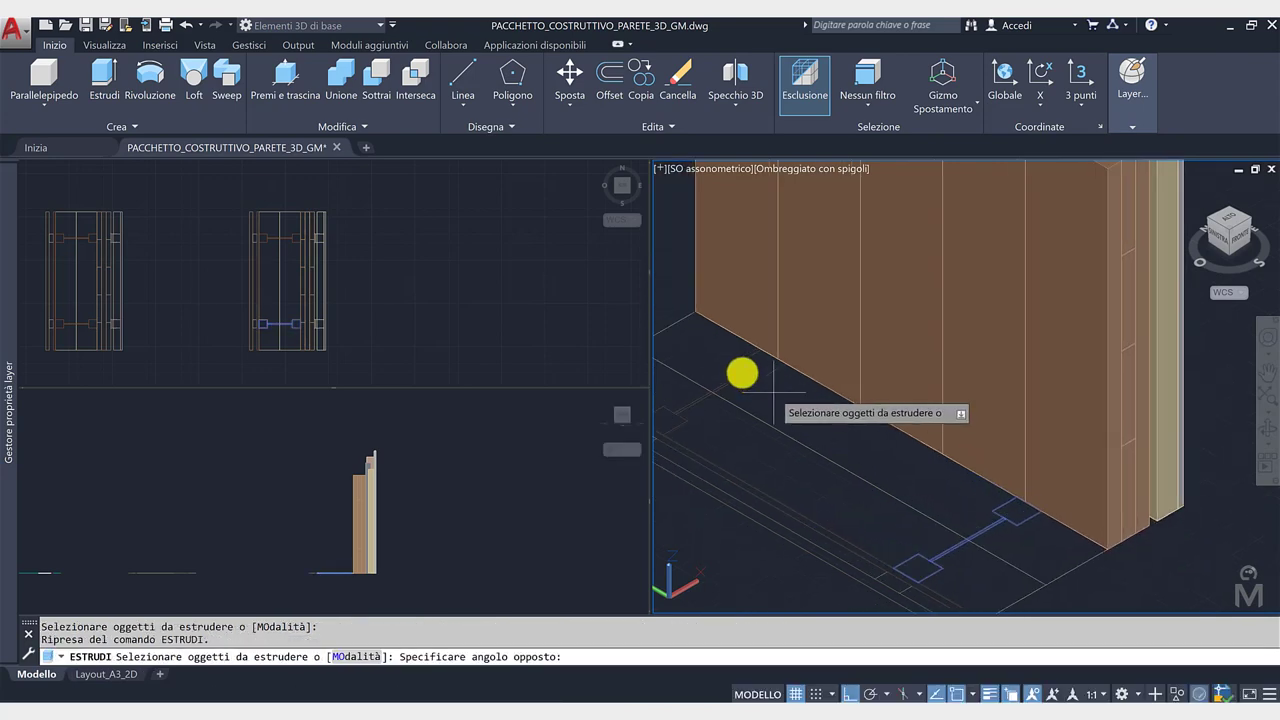
pyautogui.click(679, 413)
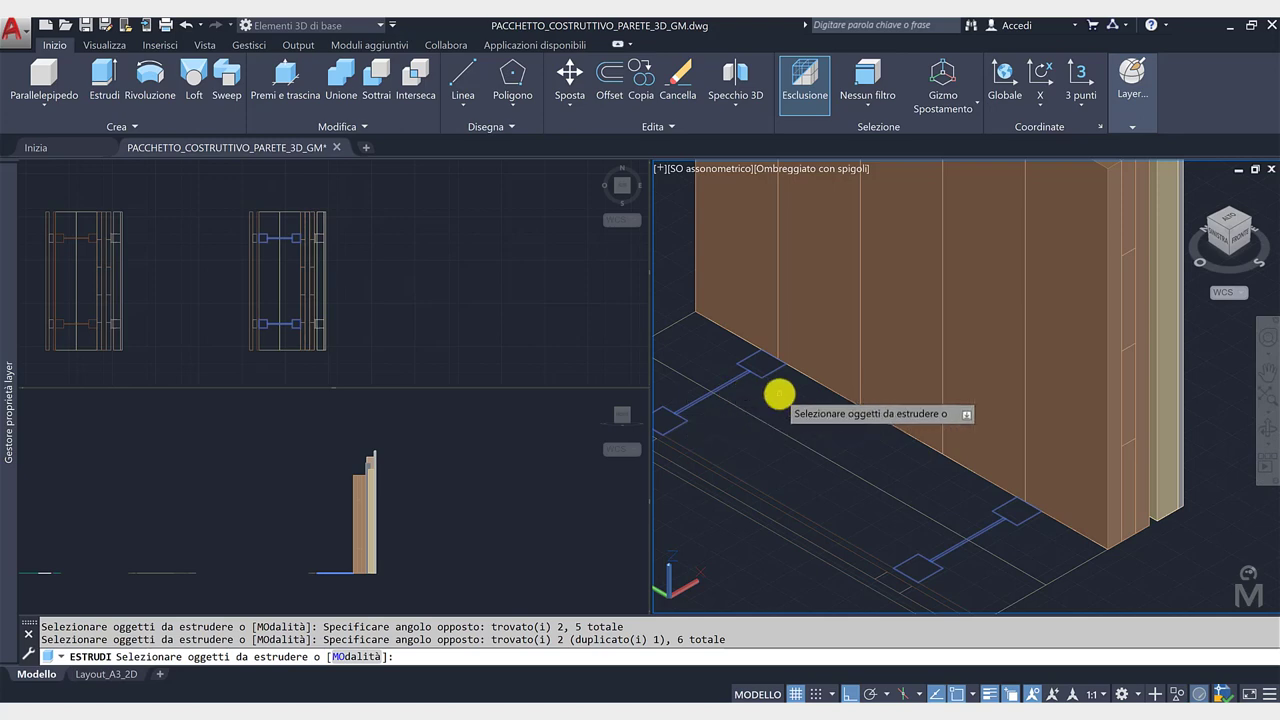
pyautogui.press('Return')
pyautogui.press('Return')
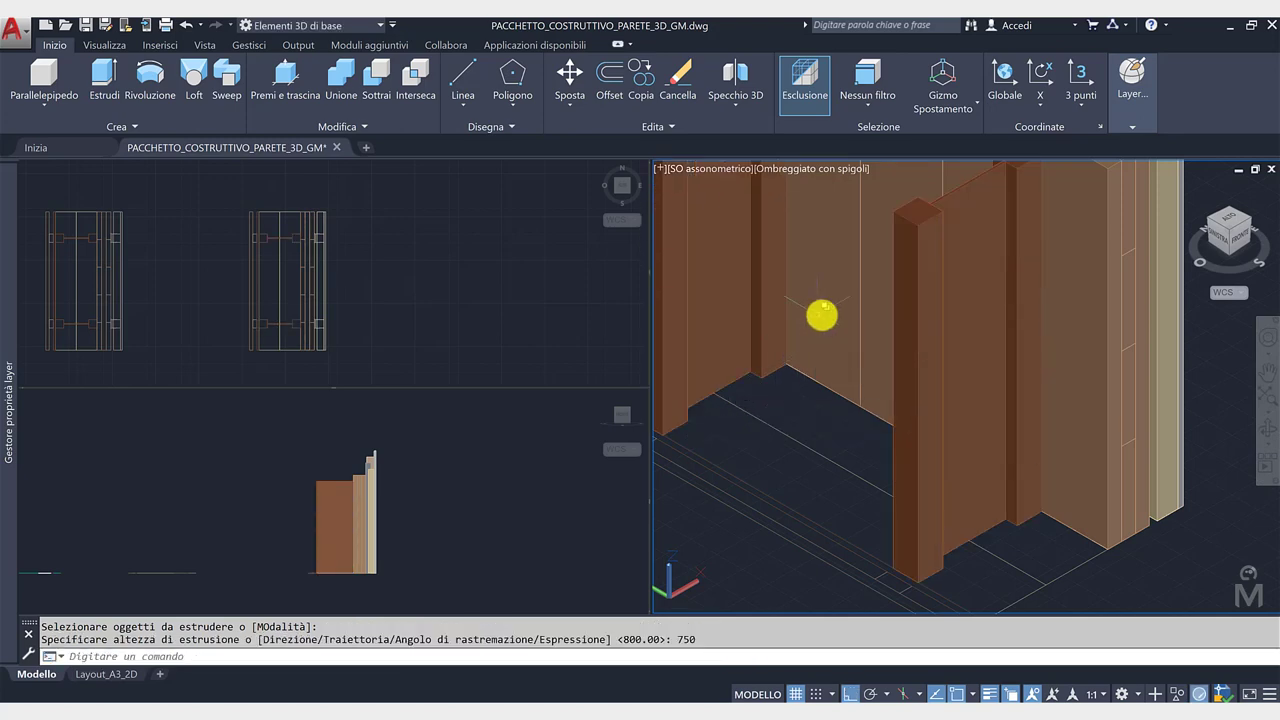
pyautogui.scroll(-5, 823, 314)
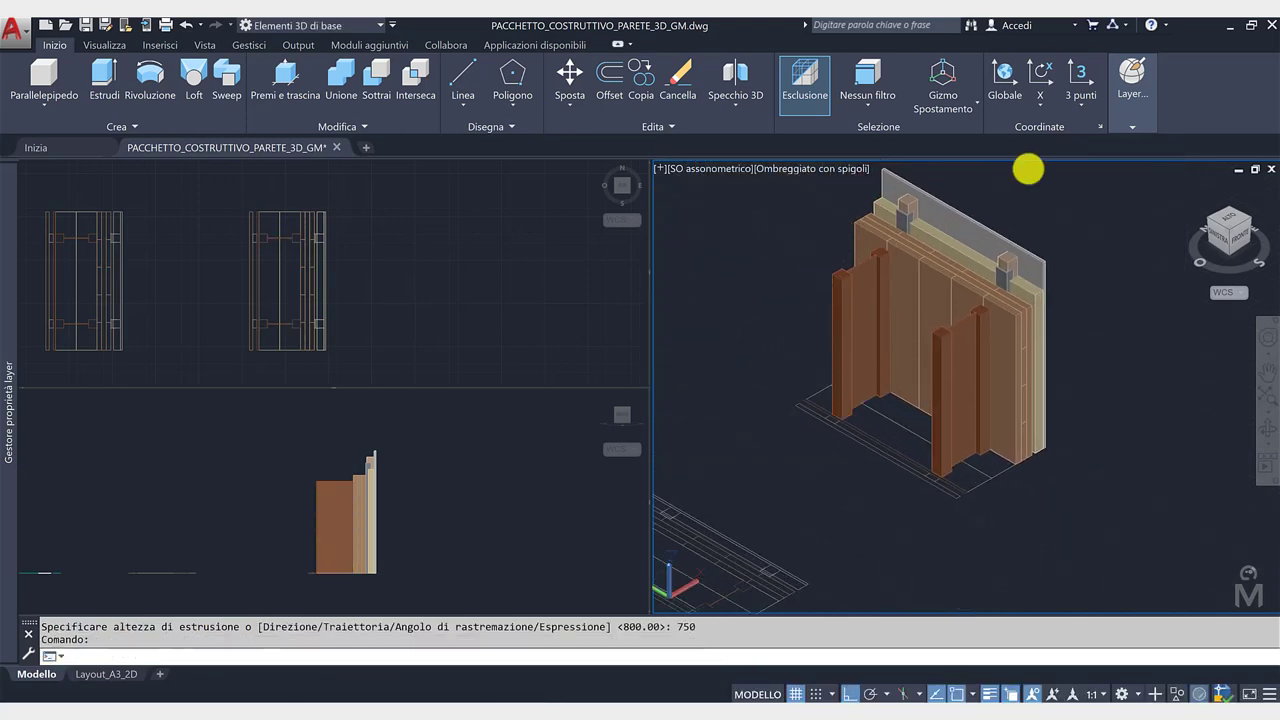
# Step: Make PP3D_Isolante_Fibra_EXT the current layer
pyautogui.click(1133, 126)
pyautogui.click(1141, 147)
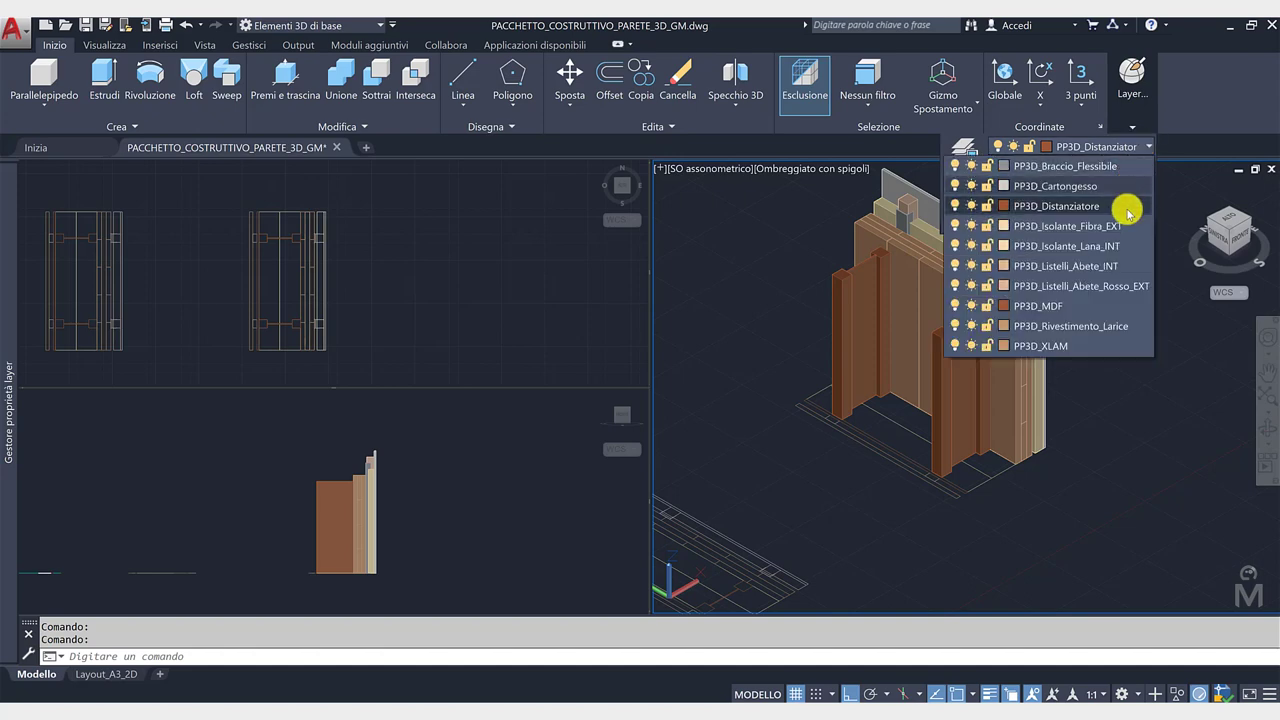
pyautogui.click(1123, 225)
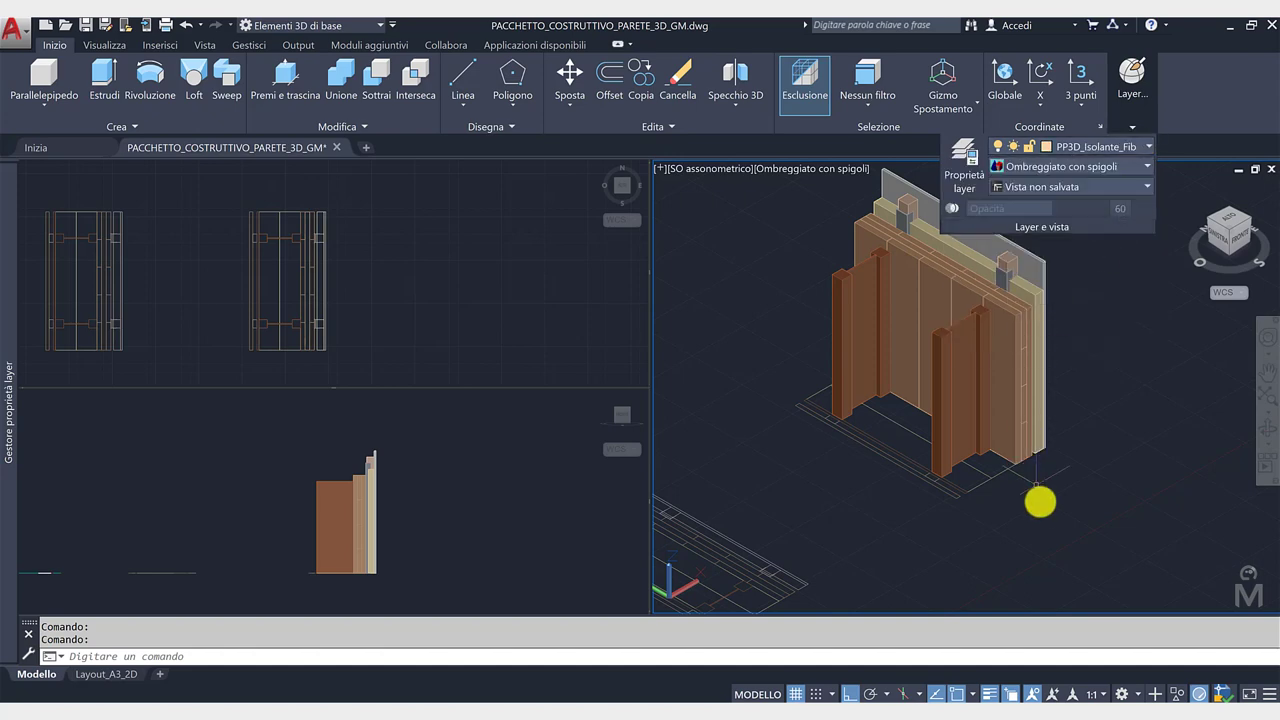
pyautogui.click(112, 75)
# Step: Extrude the two exterior fibre insulation profiles 700 high, then undo it
pyautogui.scroll(3, 934, 457)
pyautogui.click(1000, 497)
pyautogui.click(982, 484)
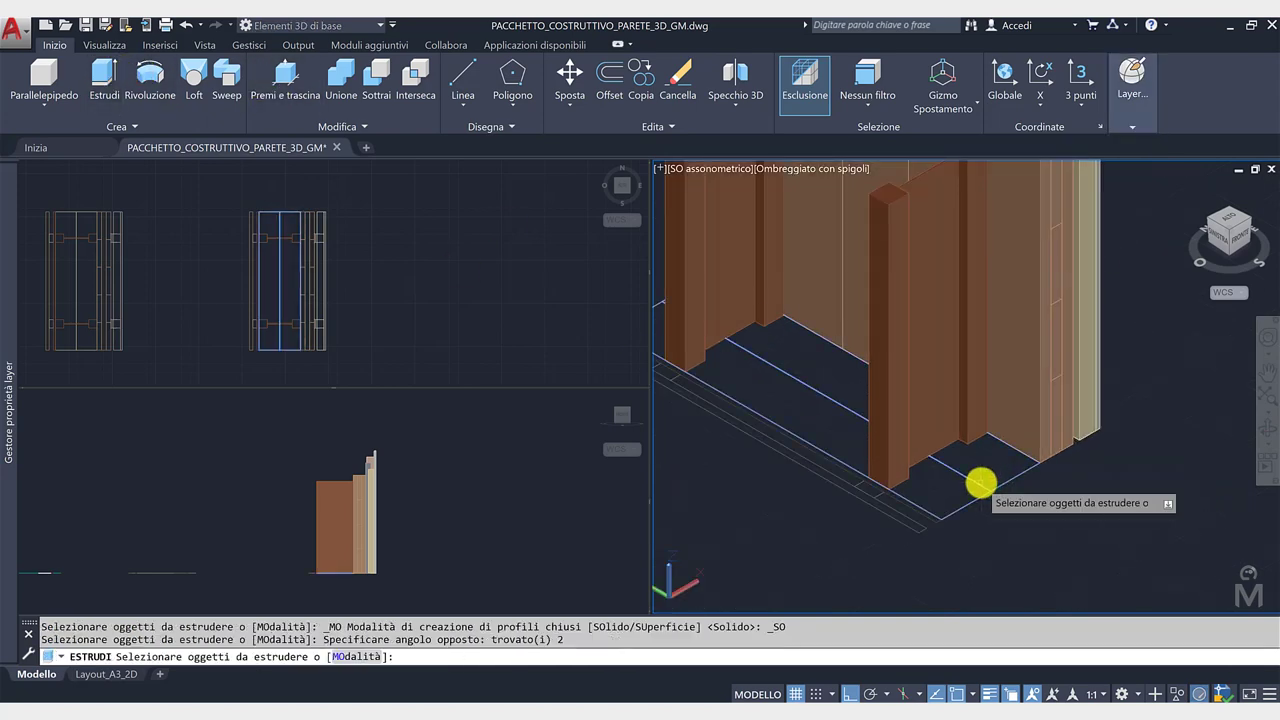
pyautogui.press('Return')
pyautogui.write('700')
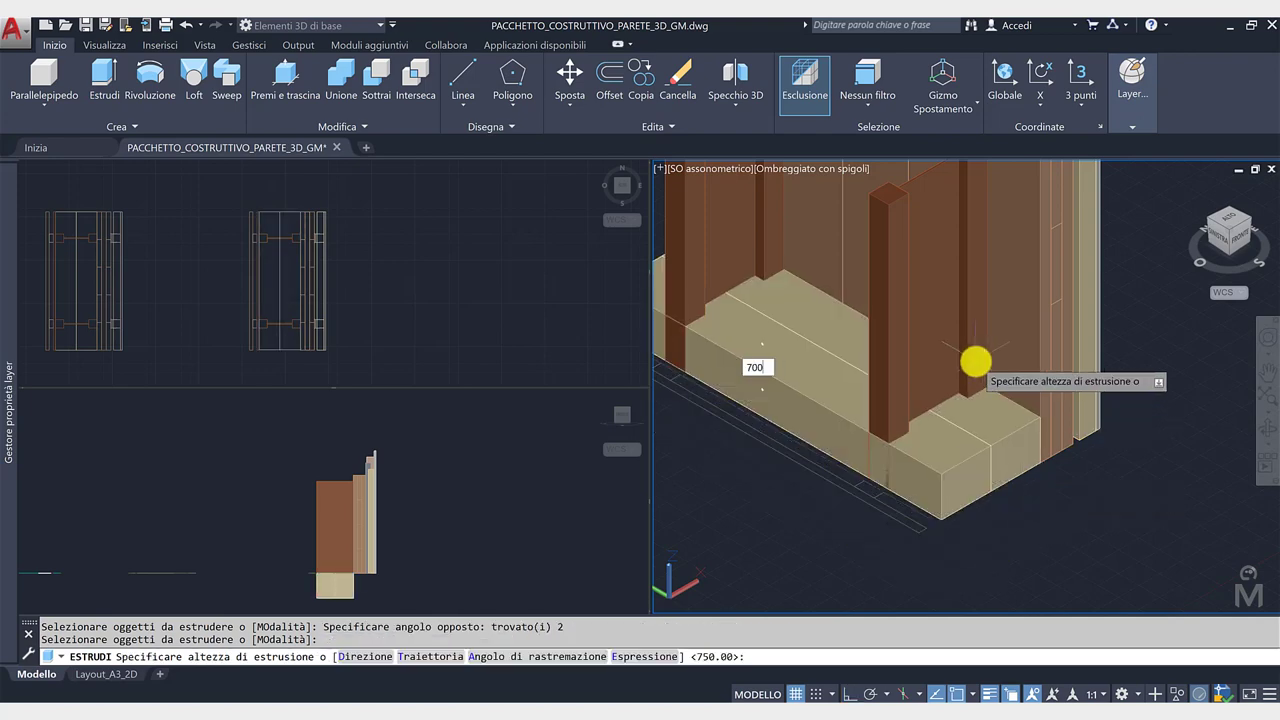
pyautogui.press('Return')
pyautogui.scroll(-4, 954, 380)
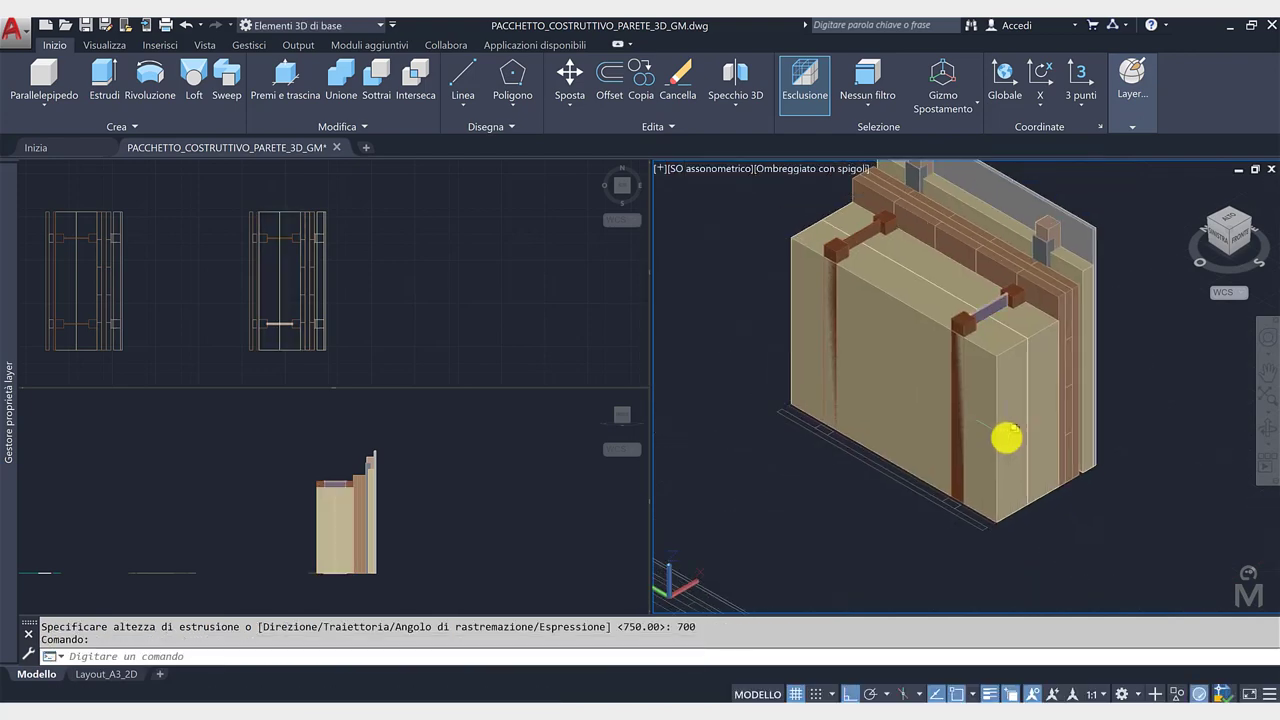
pyautogui.hotkey('ctrl', 'z')
pyautogui.hotkey('ctrl', 'z')
pyautogui.hotkey('ctrl', 'z')
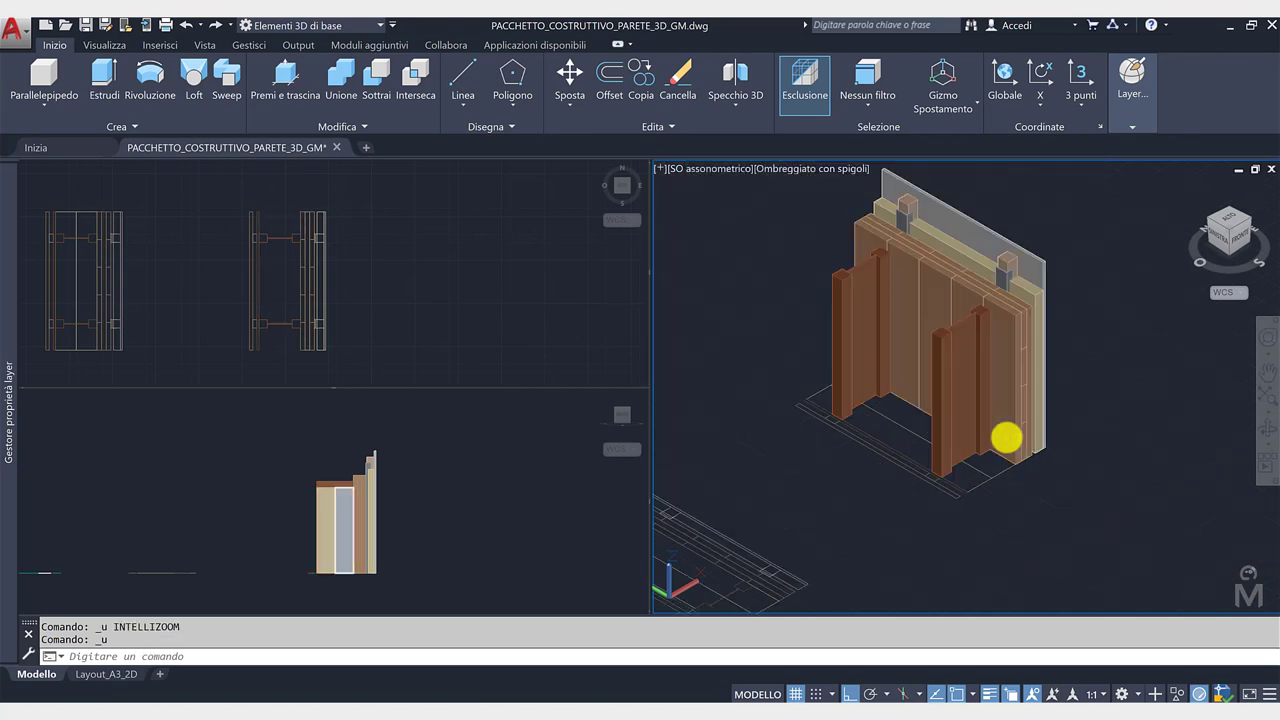
# Step: Re-extrude the two fibre insulation profiles at 650 high
pyautogui.click(104, 78)
pyautogui.scroll(3, 957, 371)
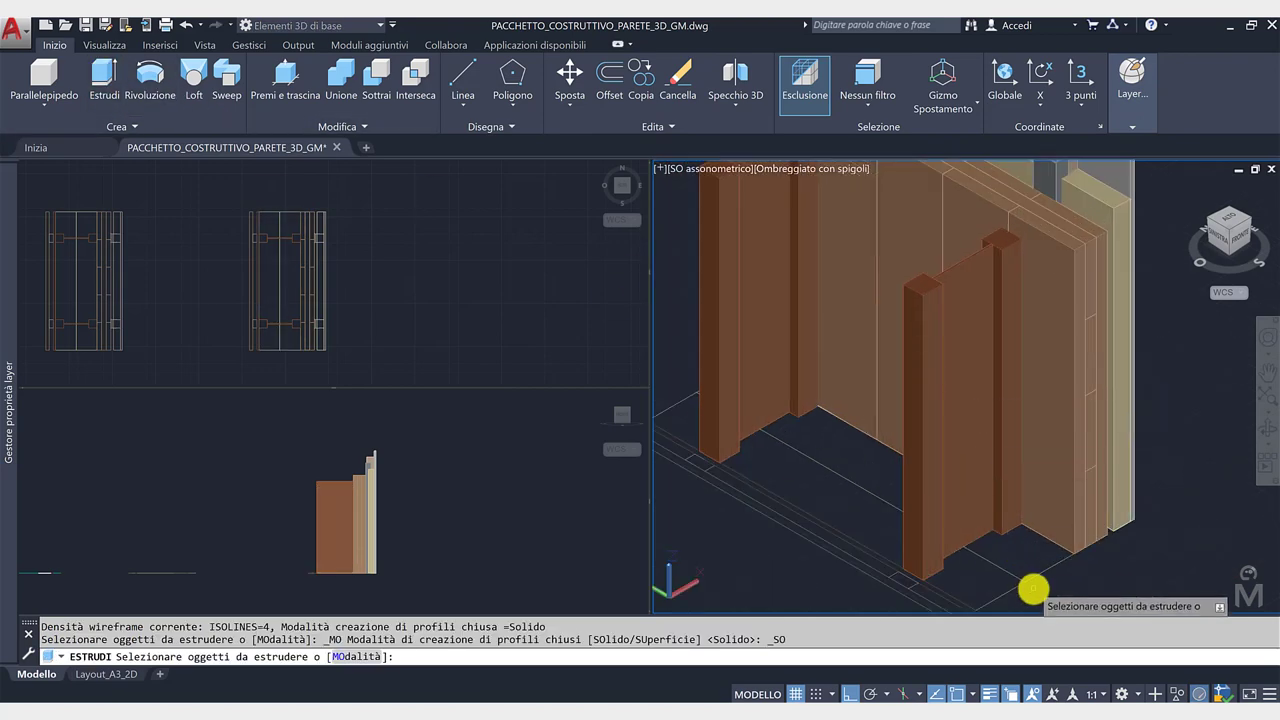
pyautogui.click(1031, 591)
pyautogui.click(1010, 570)
pyautogui.press('Return')
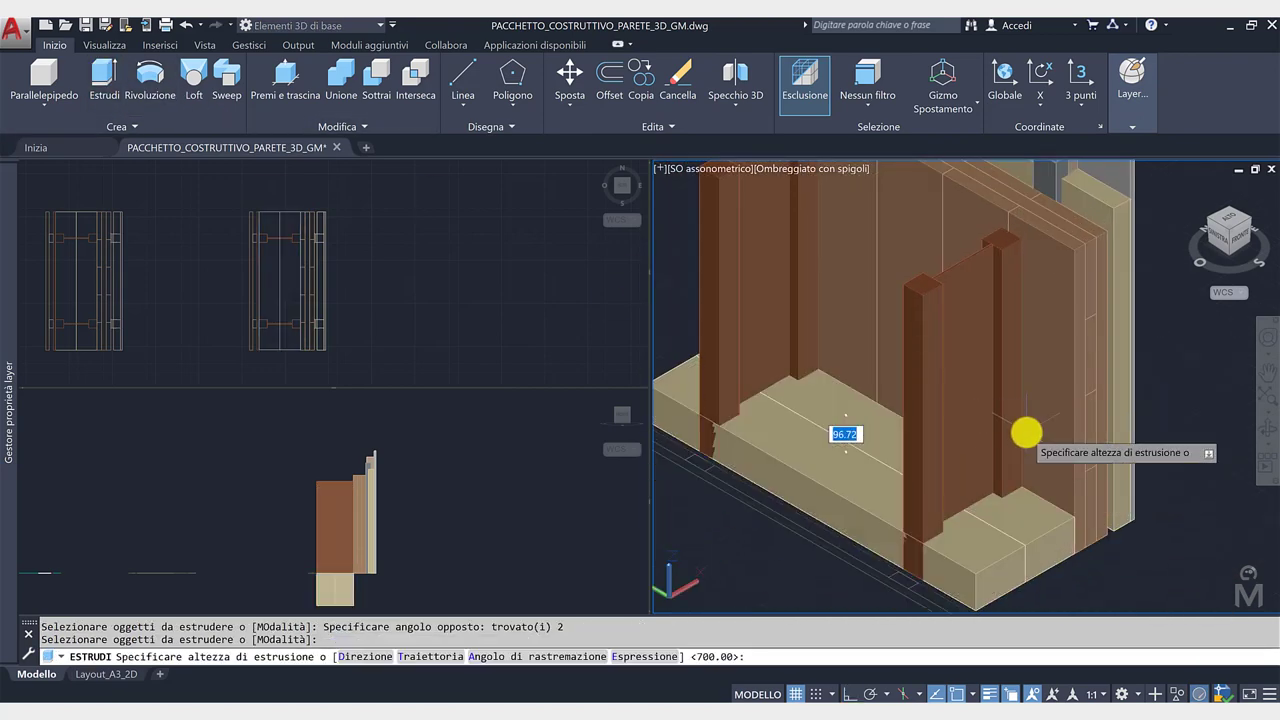
pyautogui.press('Return')
pyautogui.scroll(-3, 1024, 425)
pyautogui.scroll(-2, 1030, 445)
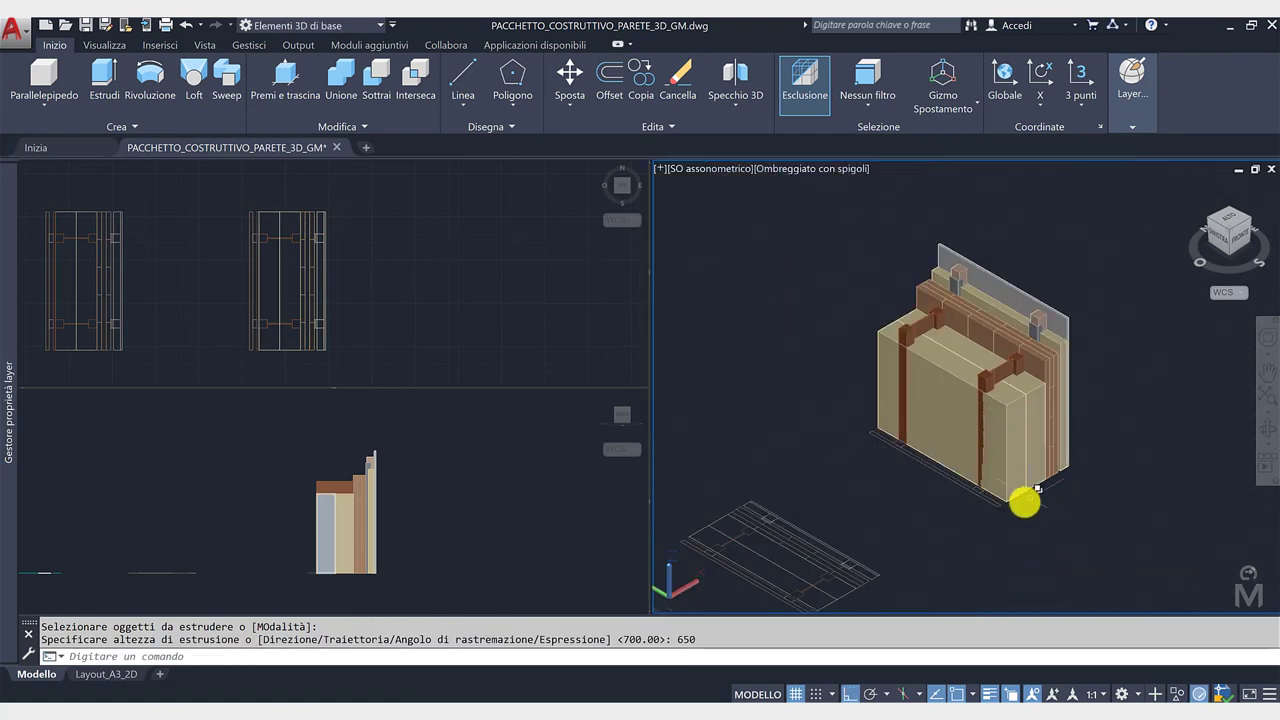
pyautogui.press('Escape')
pyautogui.press('Escape')
pyautogui.scroll(2, 977, 507)
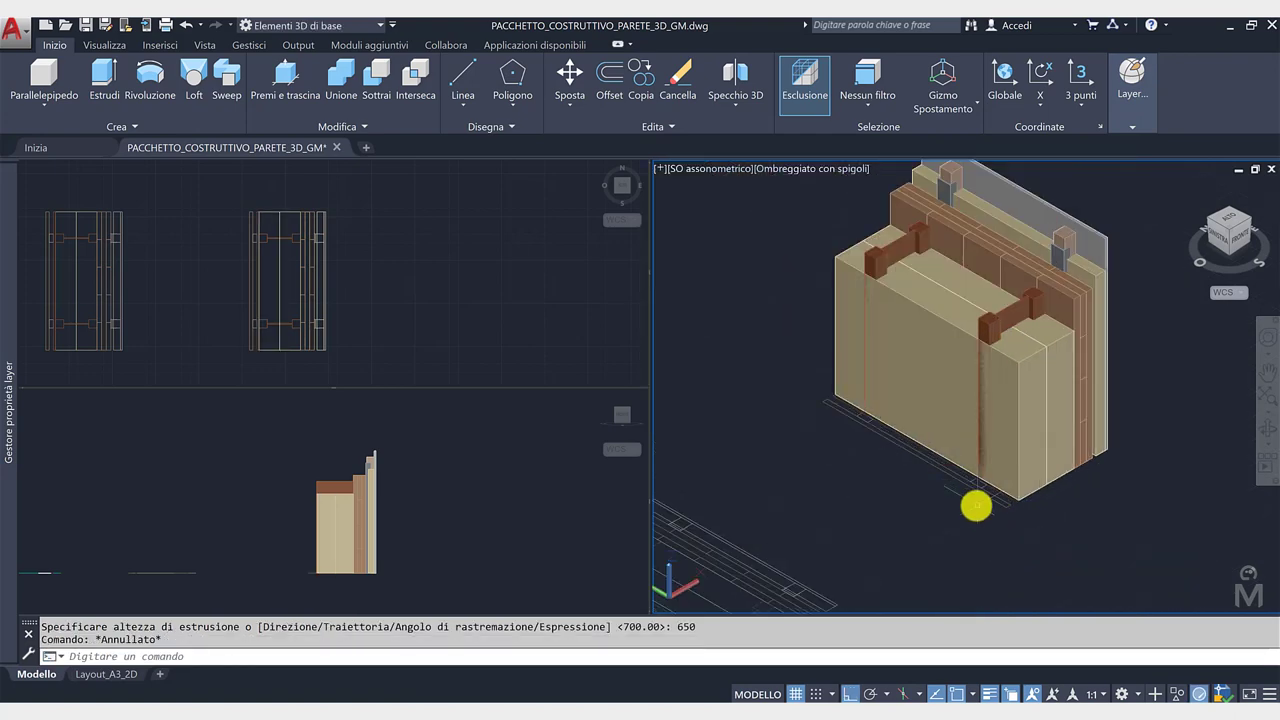
pyautogui.scroll(2, 974, 506)
pyautogui.click(1152, 300)
# Step: Make PP3D_MDF the current layer and extrude the MDF panel outline 600 high
pyautogui.click(1132, 90)
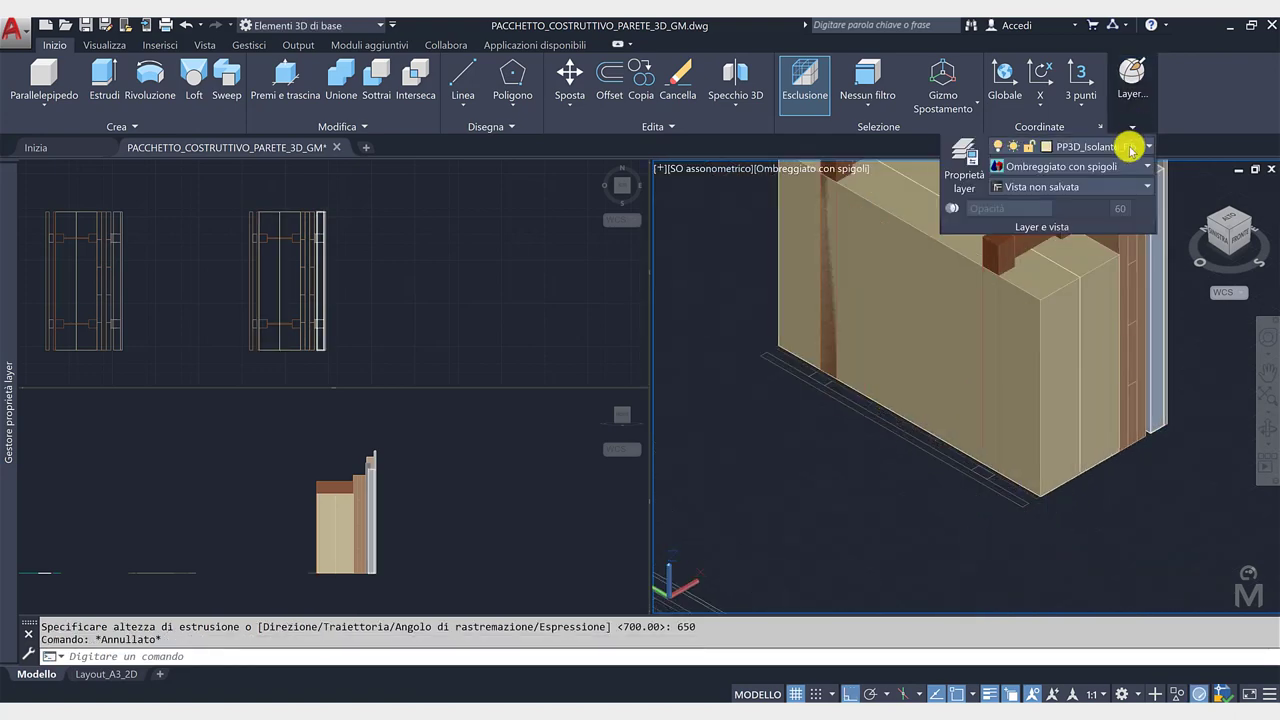
pyautogui.click(1136, 150)
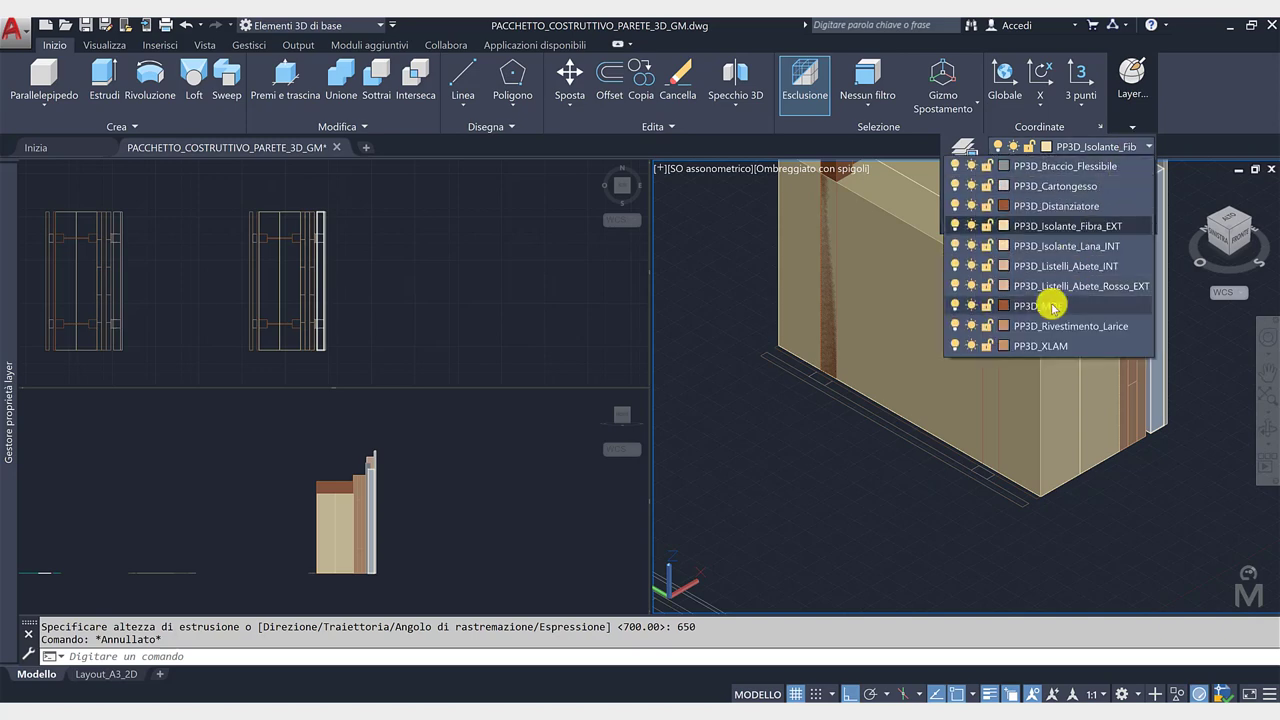
pyautogui.click(1050, 300)
pyautogui.click(100, 84)
pyautogui.scroll(3, 1071, 514)
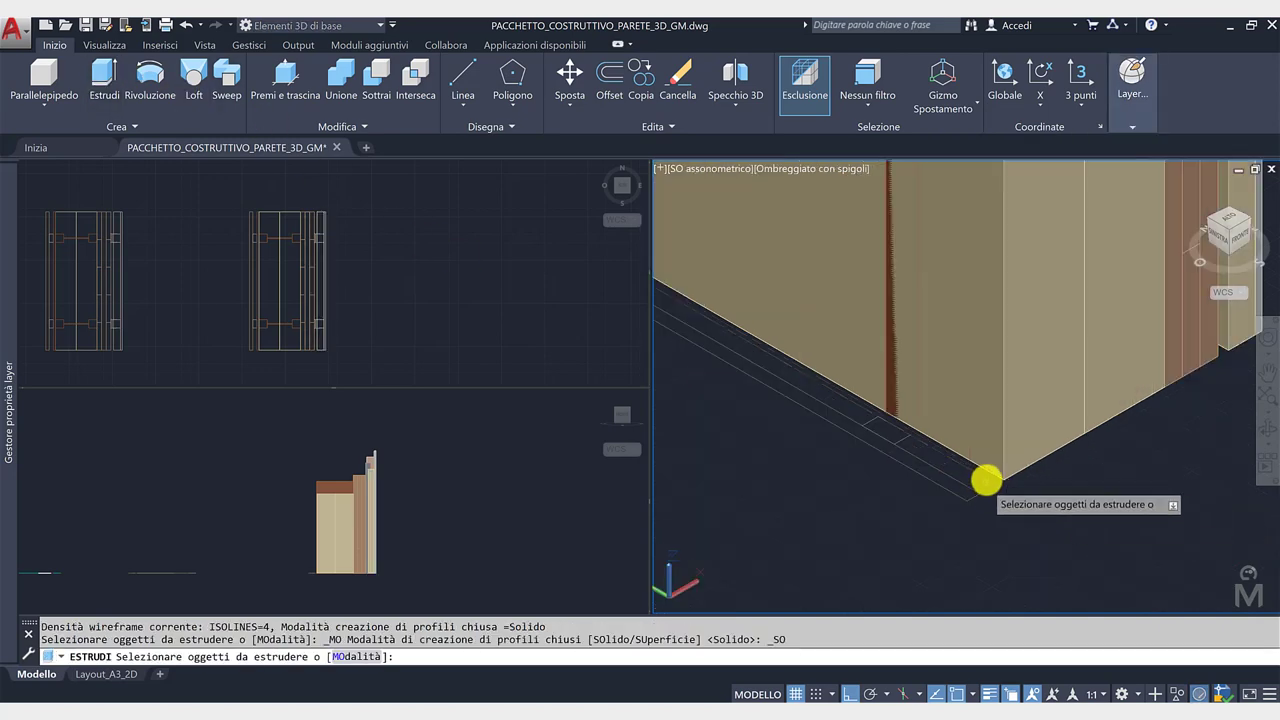
pyautogui.click(978, 444)
pyautogui.press('Return')
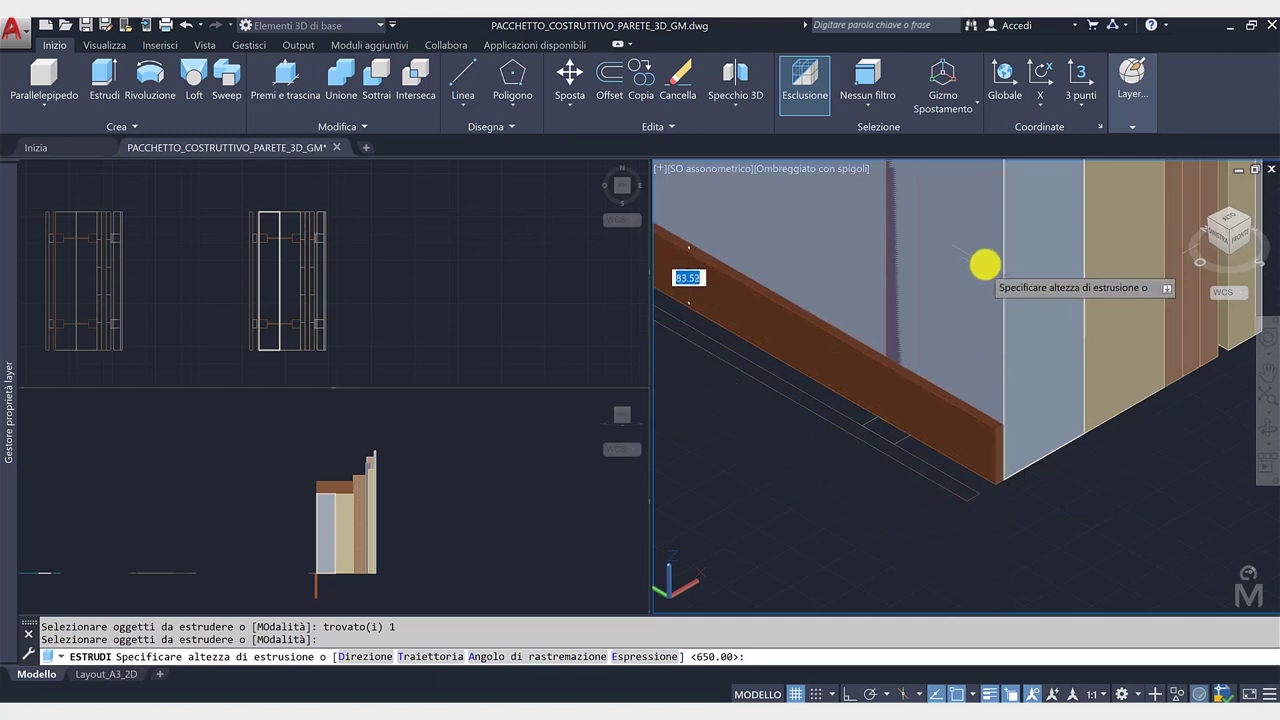
pyautogui.write('600')
pyautogui.press('Return')
pyautogui.scroll(-3, 1020, 350)
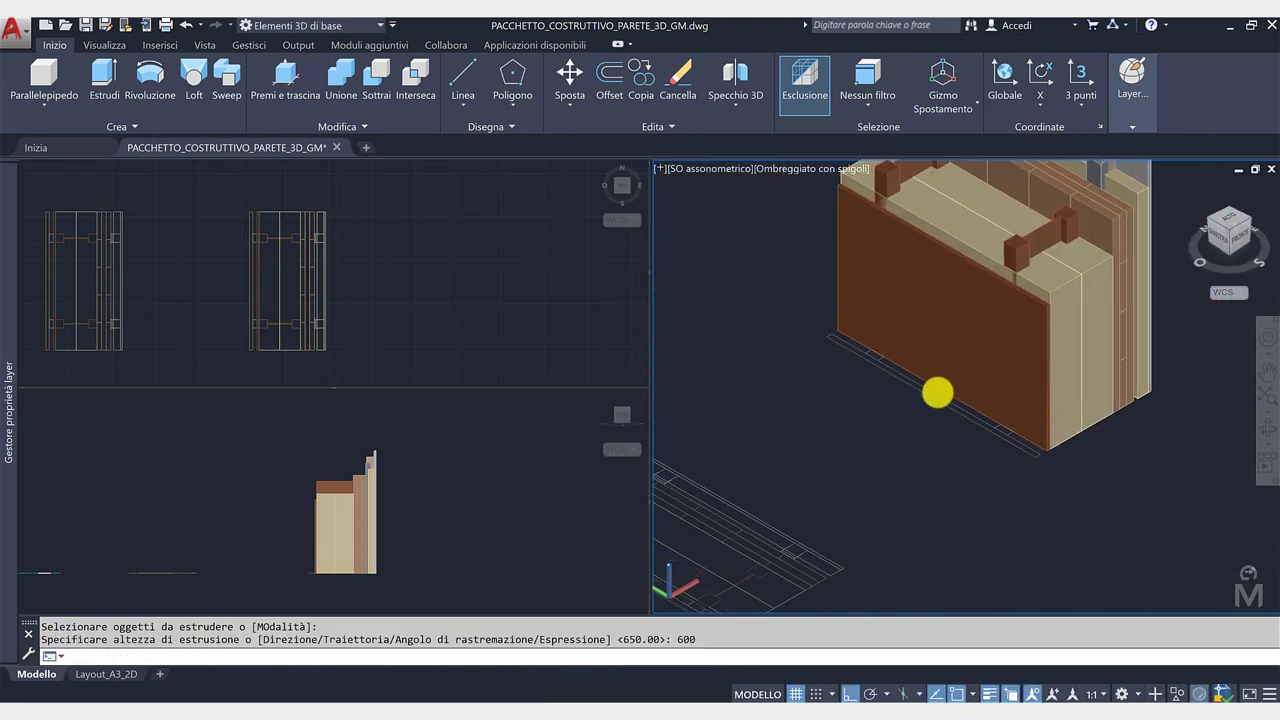
pyautogui.scroll(2, 990, 462)
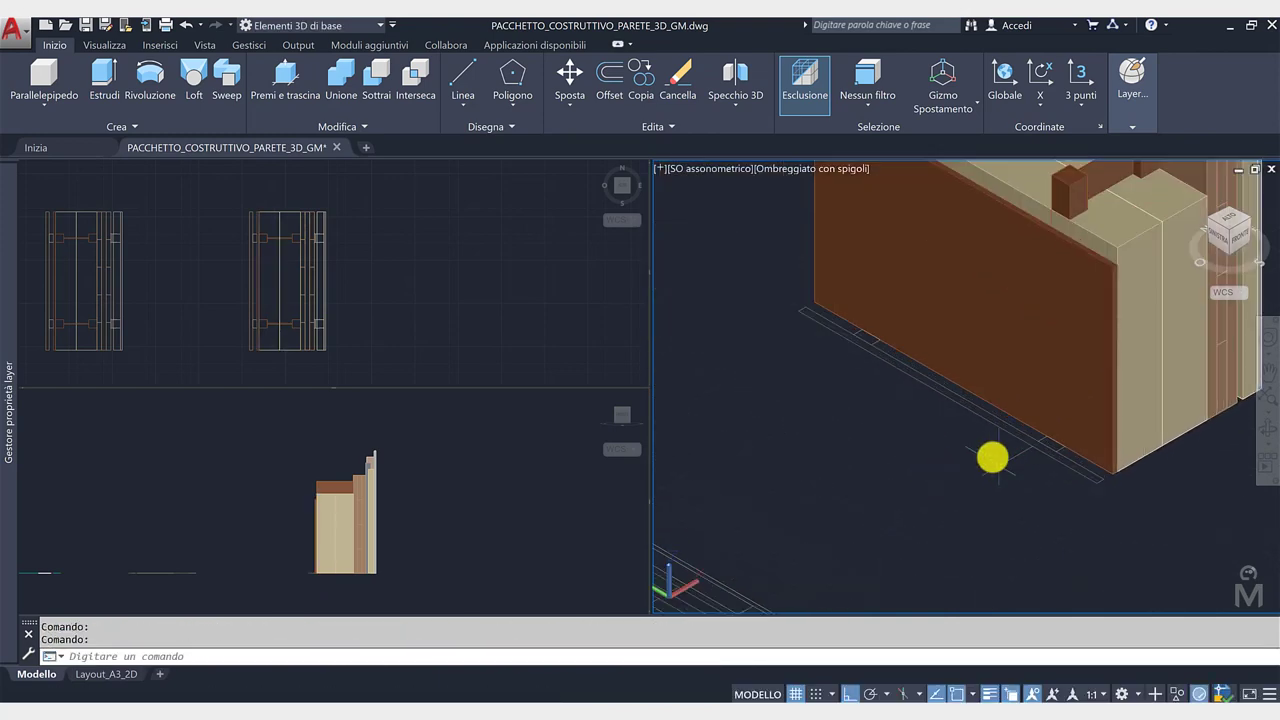
# Step: Switch to the Listelli batten layer and extrude both batten outlines 550 high
pyautogui.click(1133, 118)
pyautogui.click(1113, 151)
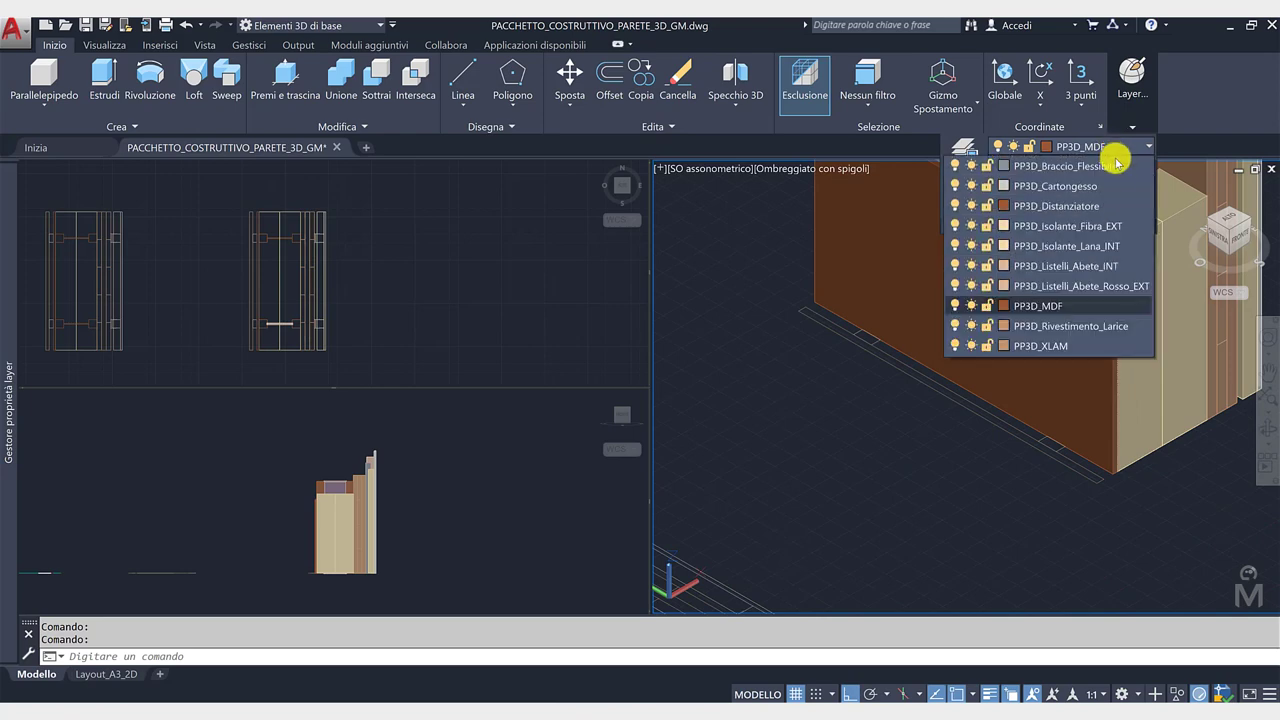
pyautogui.click(1099, 286)
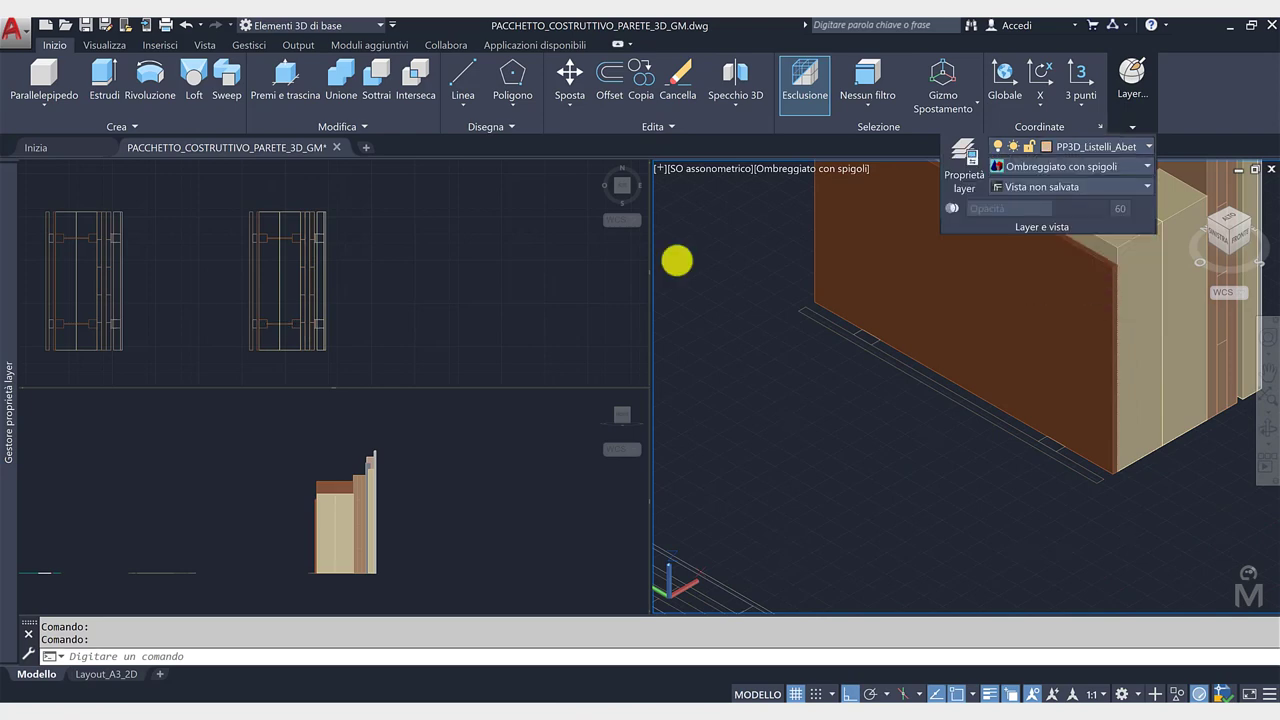
pyautogui.click(104, 80)
pyautogui.scroll(2, 1065, 443)
pyautogui.click(1065, 443)
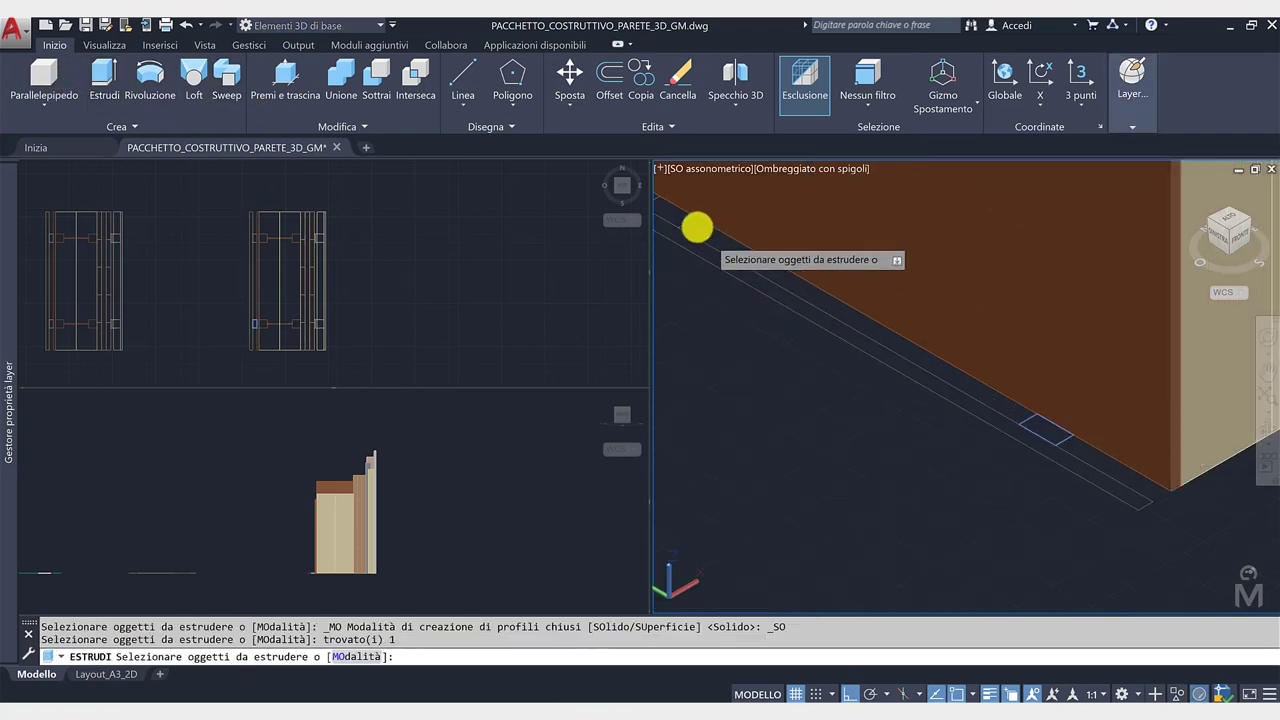
pyautogui.click(688, 220)
pyautogui.scroll(-2, 700, 234)
pyautogui.scroll(-3, 700, 234)
pyautogui.moveTo(700, 234); pyautogui.dragTo(789, 371, button='middle')
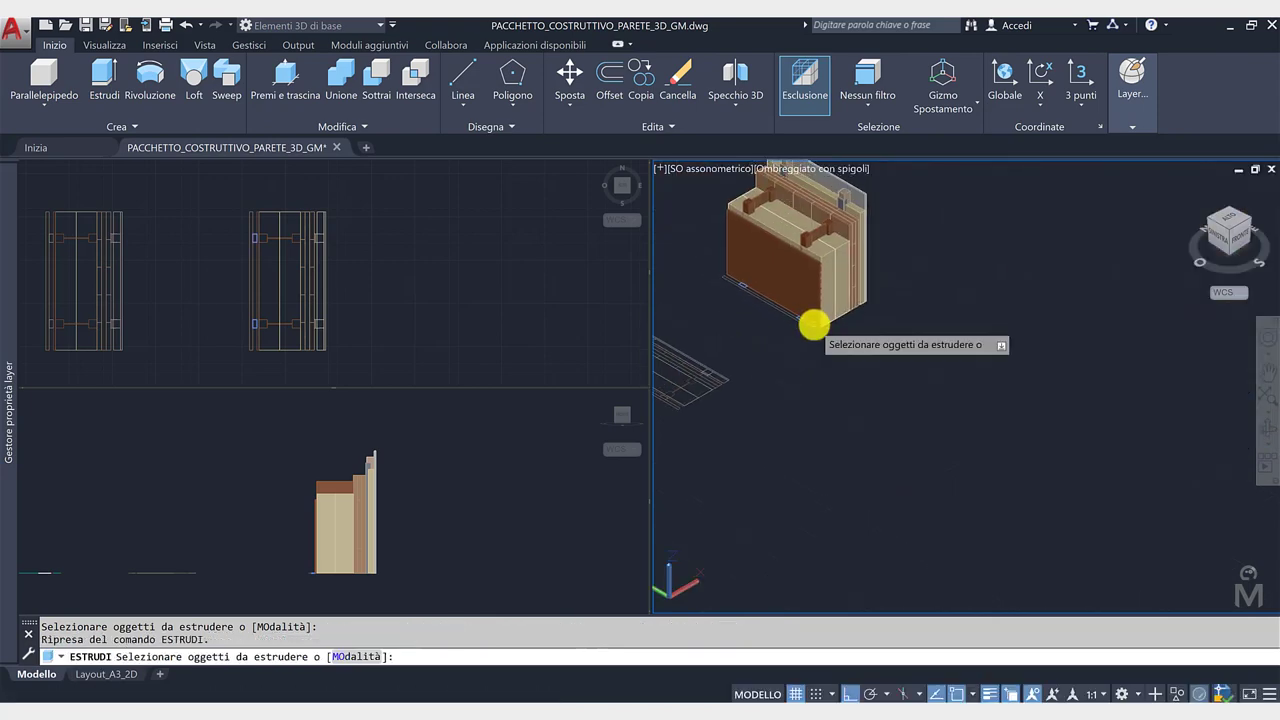
pyautogui.press('Return')
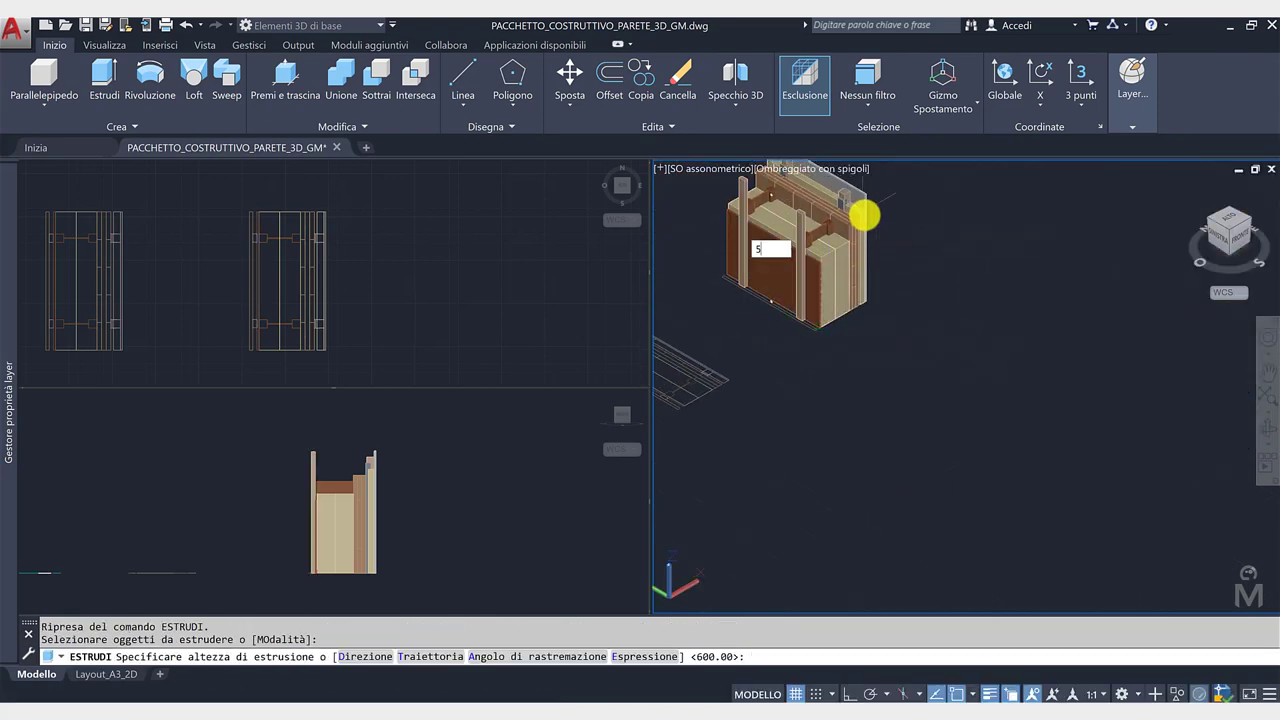
pyautogui.write('50')
pyautogui.press('Return')
pyautogui.scroll(1, 670, 244)
pyautogui.scroll(2, 686, 237)
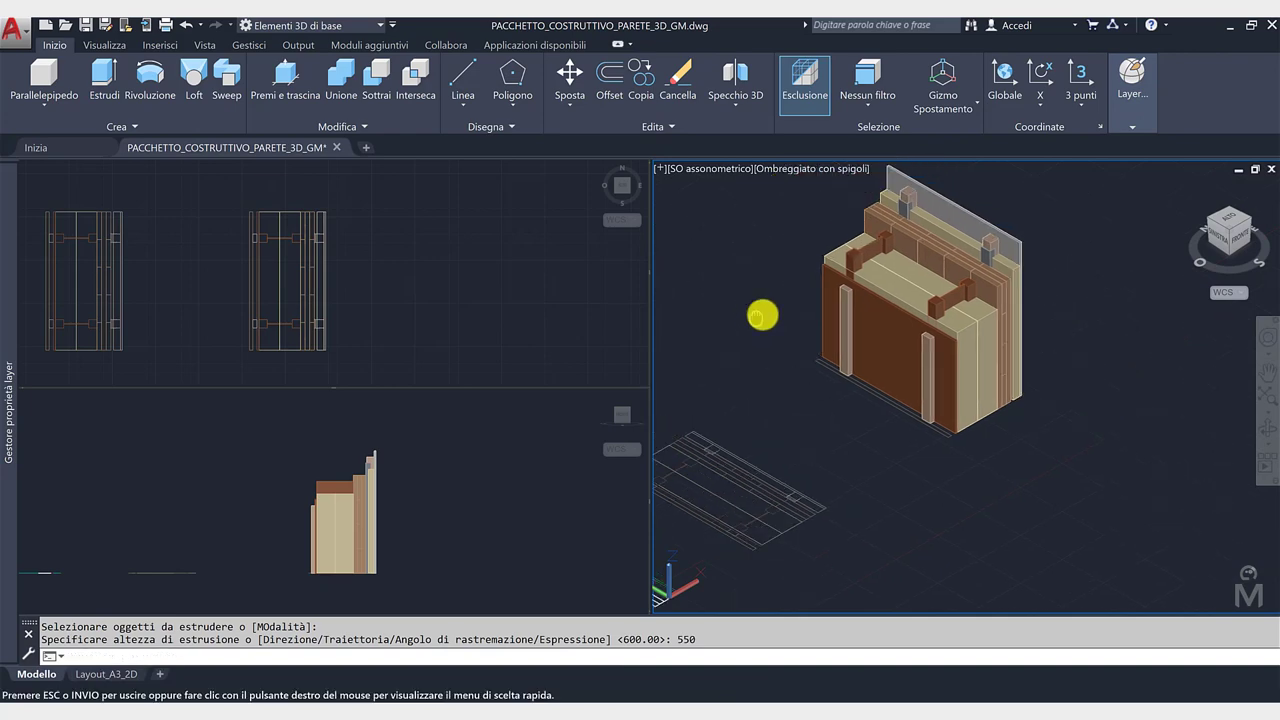
pyautogui.scroll(1, 790, 280)
pyautogui.scroll(-1, 740, 280)
pyautogui.scroll(1, 740, 295)
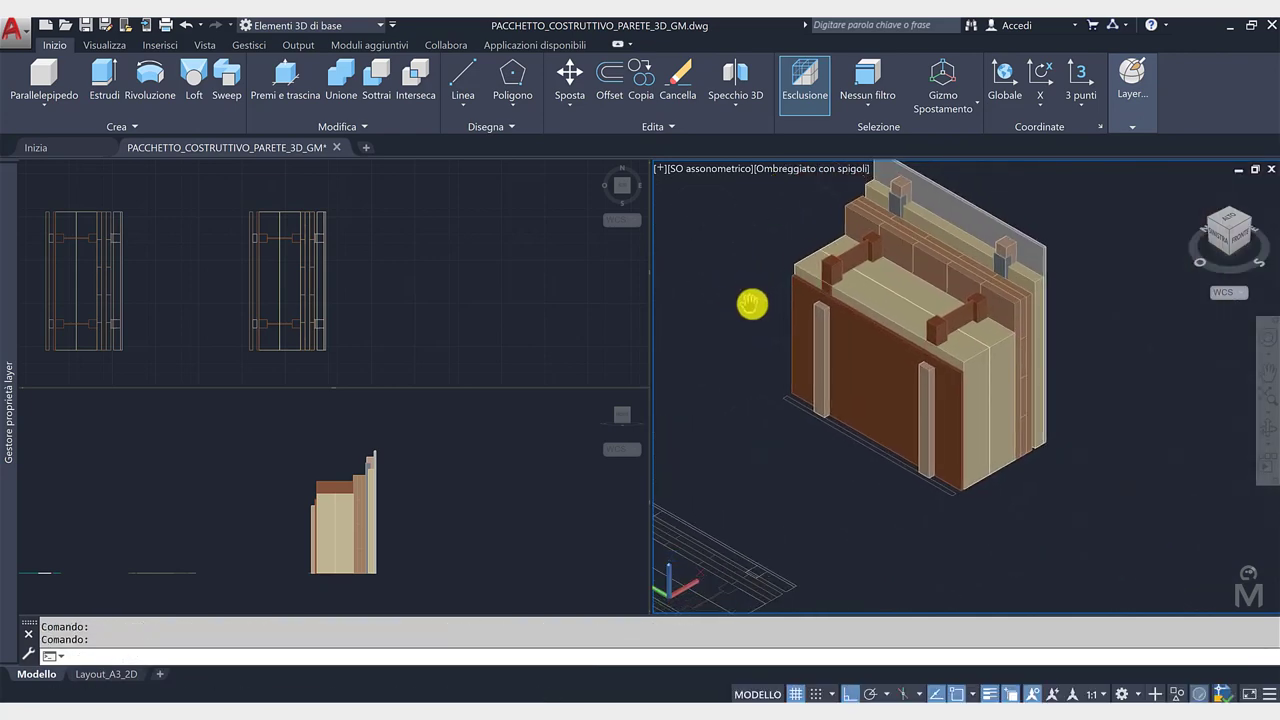
pyautogui.scroll(1, 784, 424)
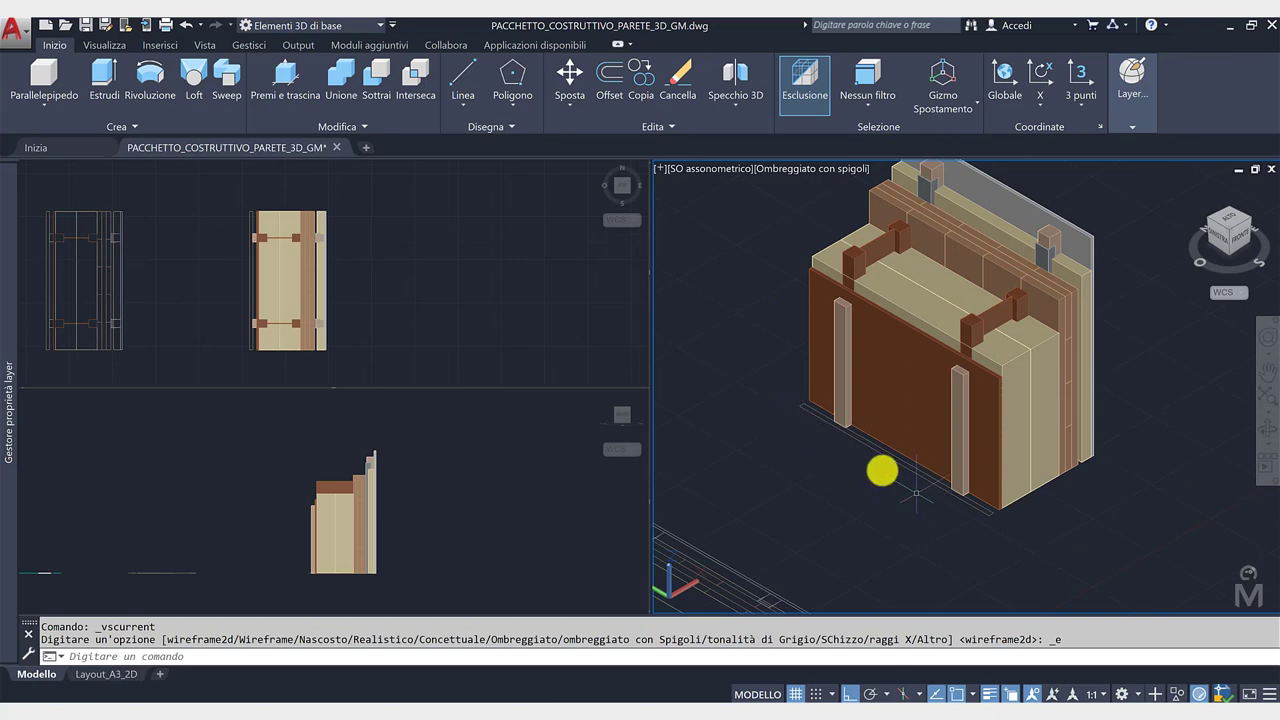
# Step: Start a wedge solid and pick its base corners along the foot of the wall
pyautogui.click(57, 112)
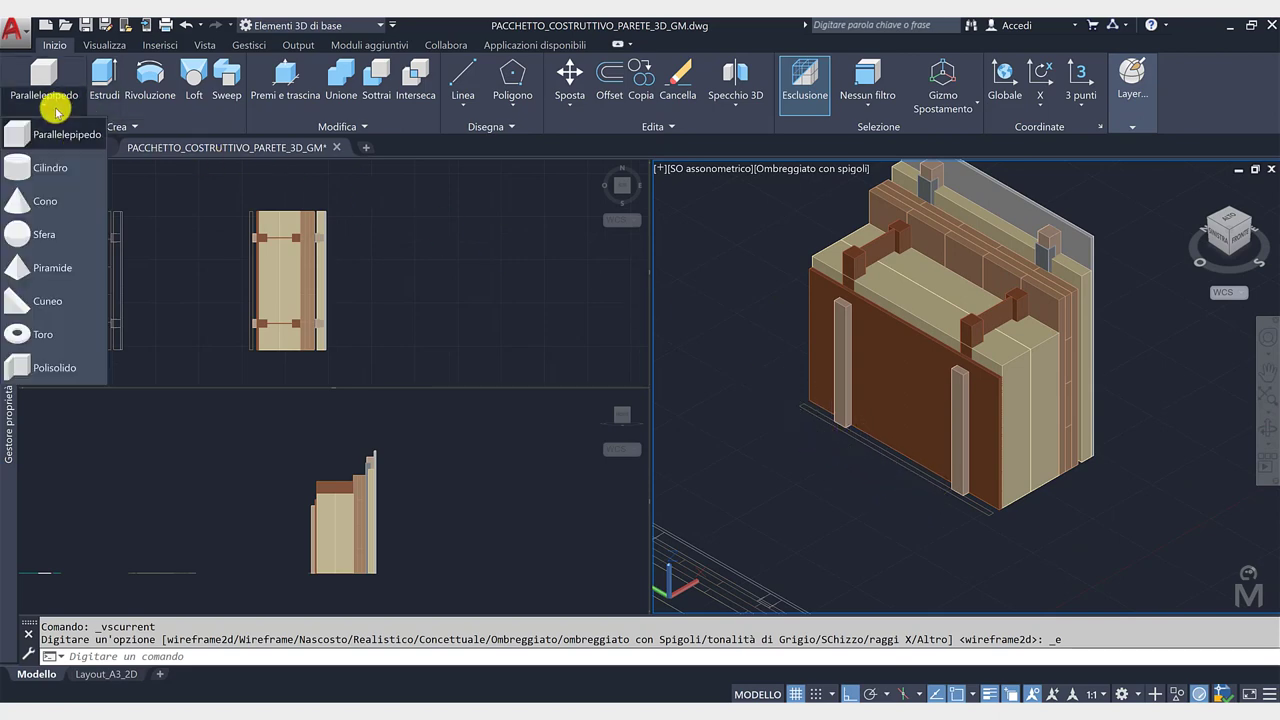
pyautogui.click(58, 302)
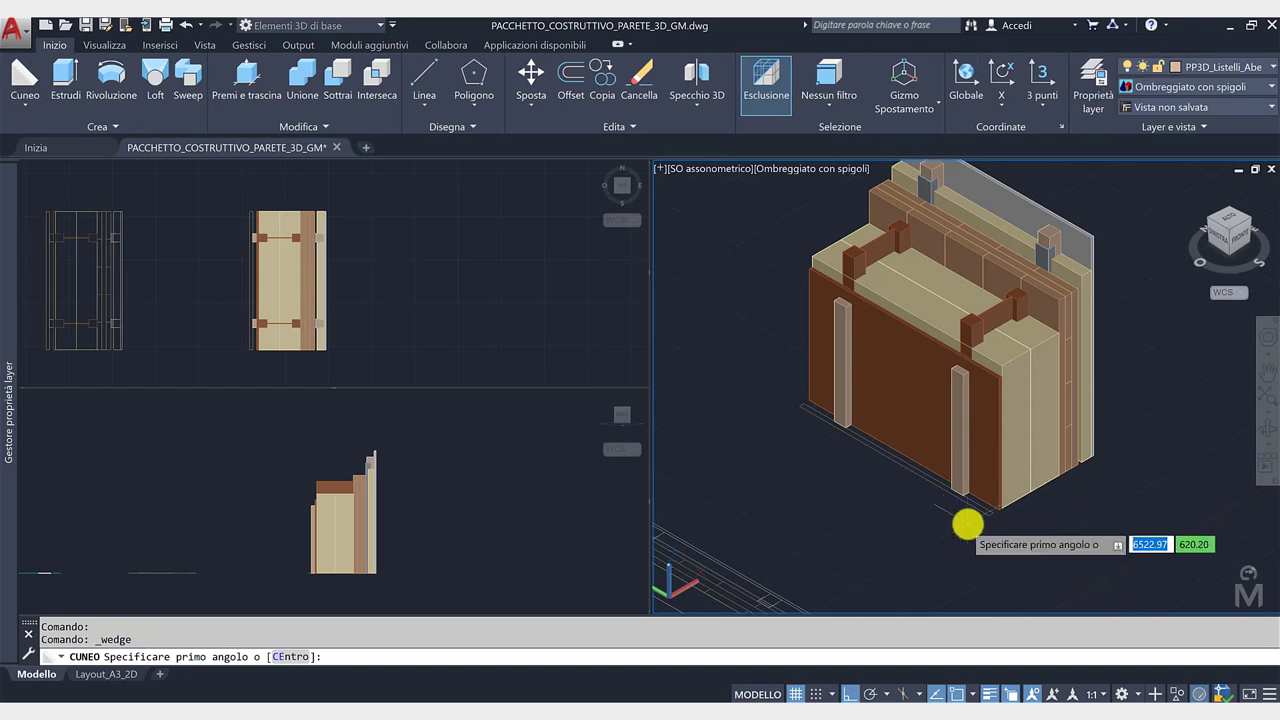
pyautogui.scroll(1, 966, 521)
pyautogui.click(1002, 508)
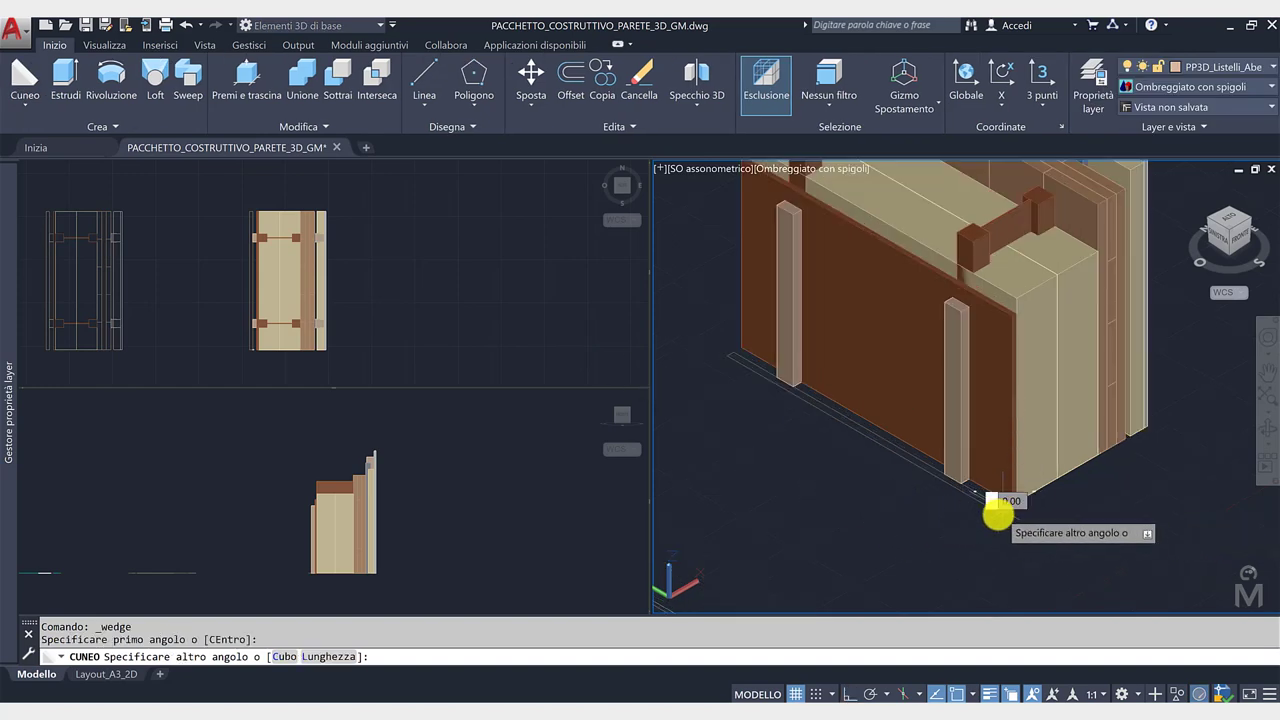
pyautogui.scroll(2, 997, 505)
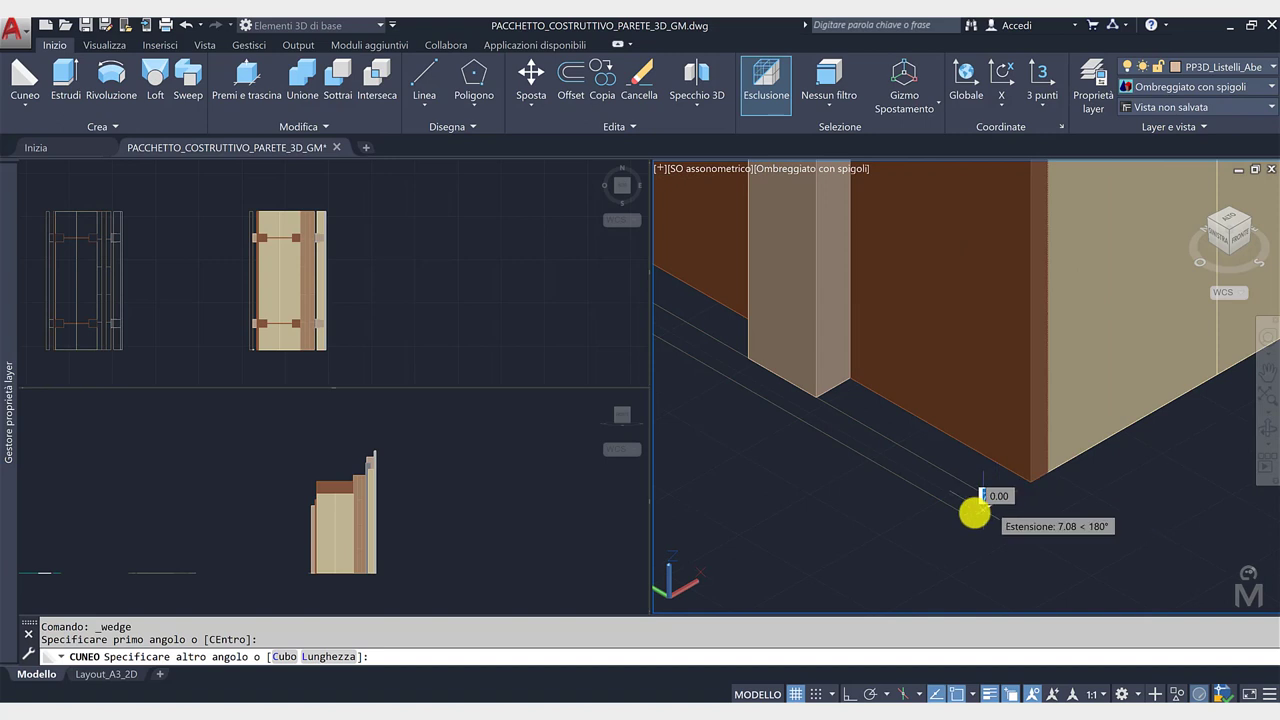
pyautogui.click(971, 511)
pyautogui.scroll(-2, 904, 468)
pyautogui.scroll(-2, 723, 371)
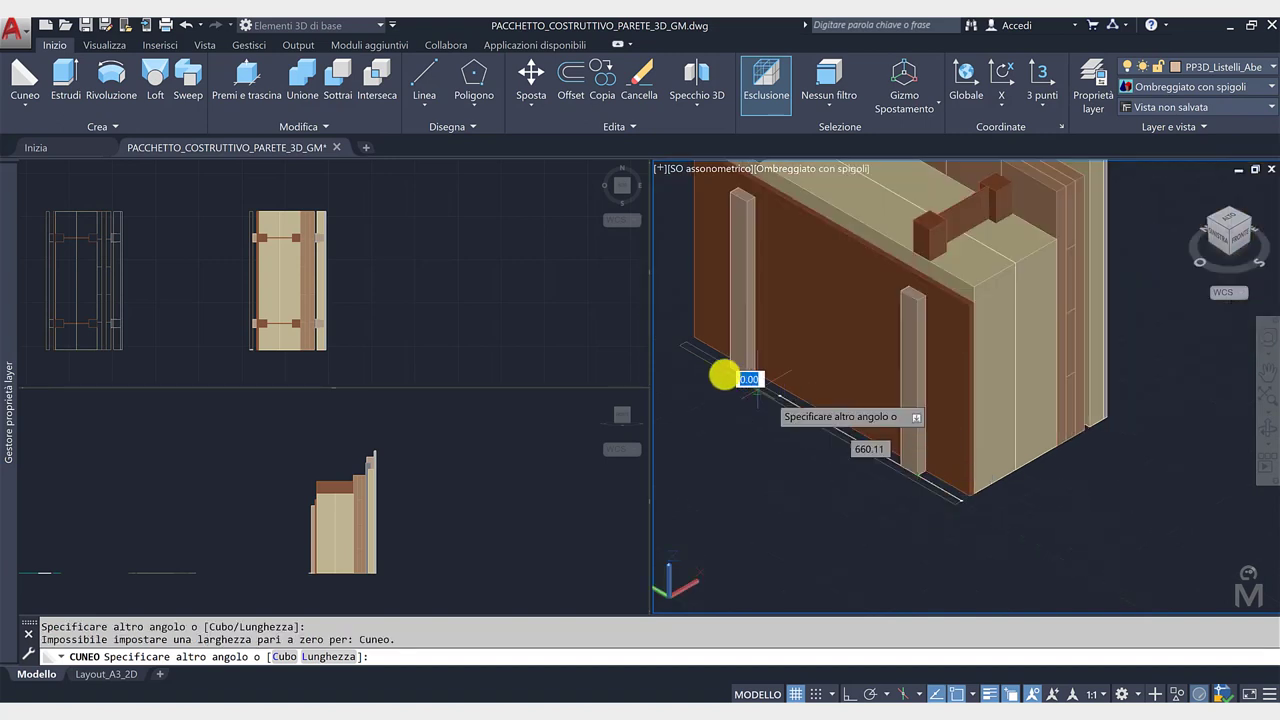
pyautogui.scroll(3, 680, 337)
pyautogui.scroll(1, 689, 346)
pyautogui.moveTo(689, 346)
pyautogui.mouseDown(button='middle')
pyautogui.moveTo(761, 391)
pyautogui.moveTo(697, 349)
pyautogui.mouseUp(button='middle')
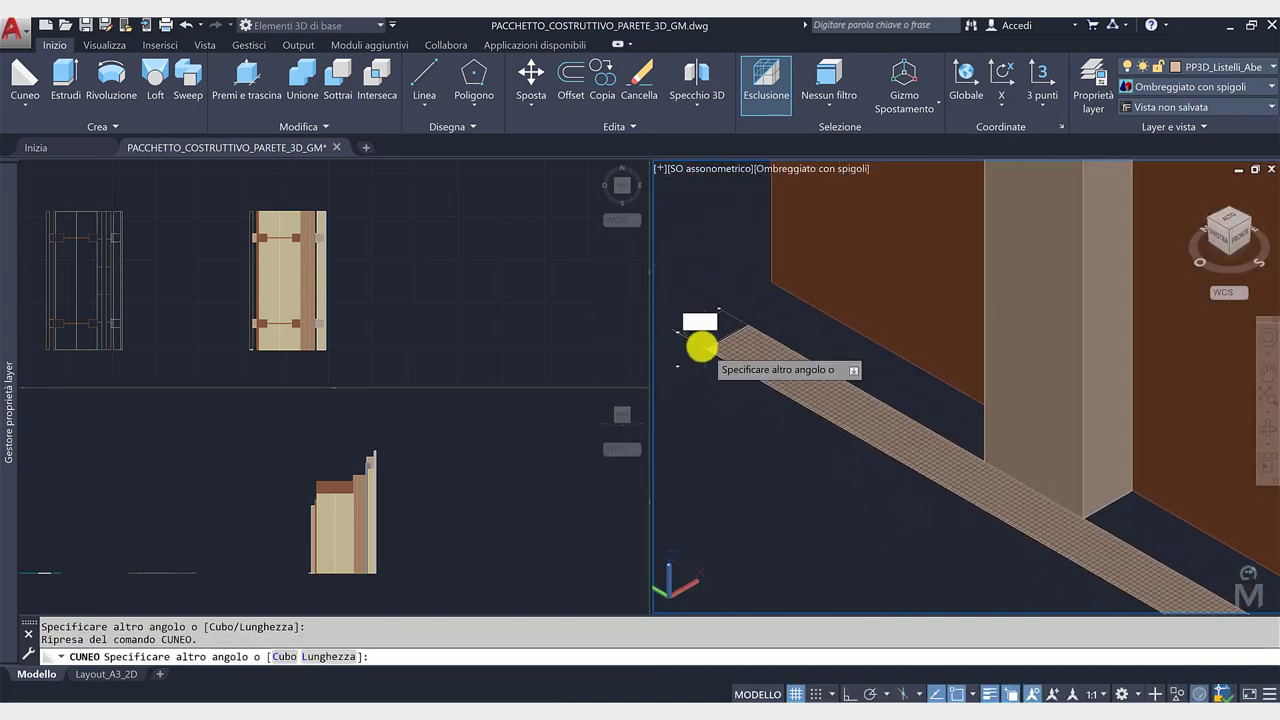
pyautogui.click(686, 334)
# Step: Give the wedge a height of 80 and bring the 3D view back into focus
pyautogui.scroll(-2, 707, 262)
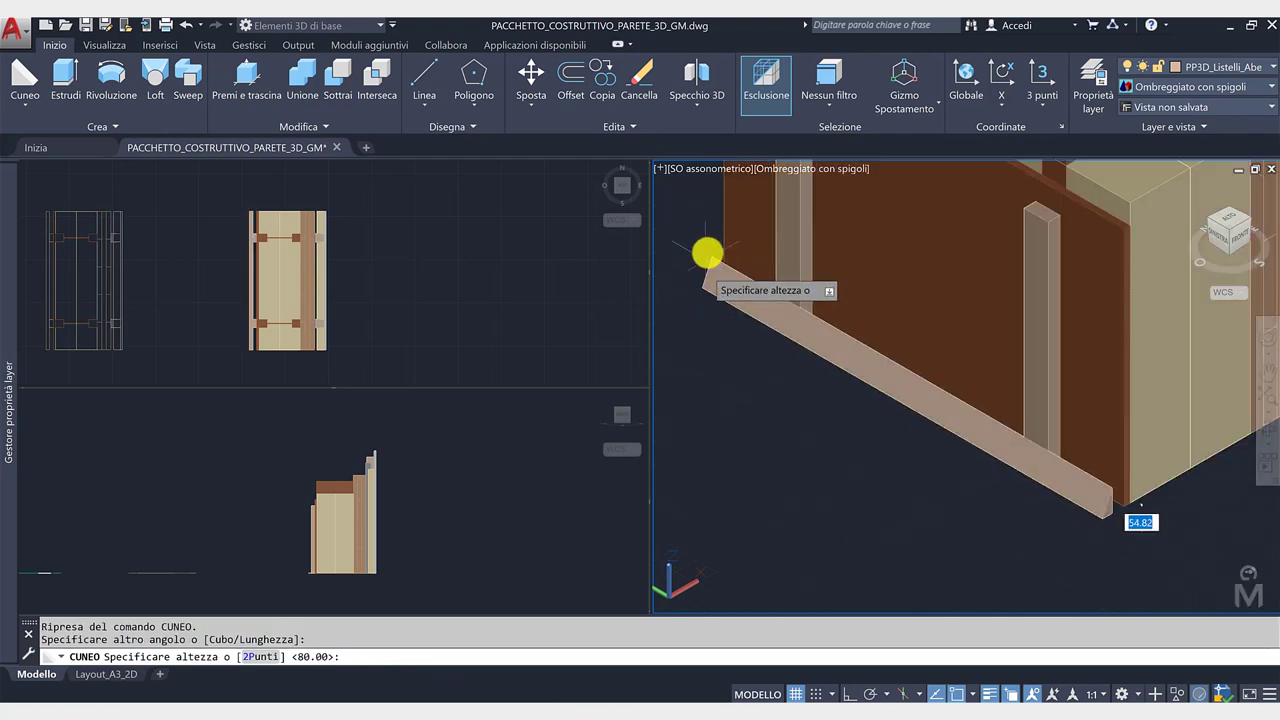
pyautogui.press('Return')
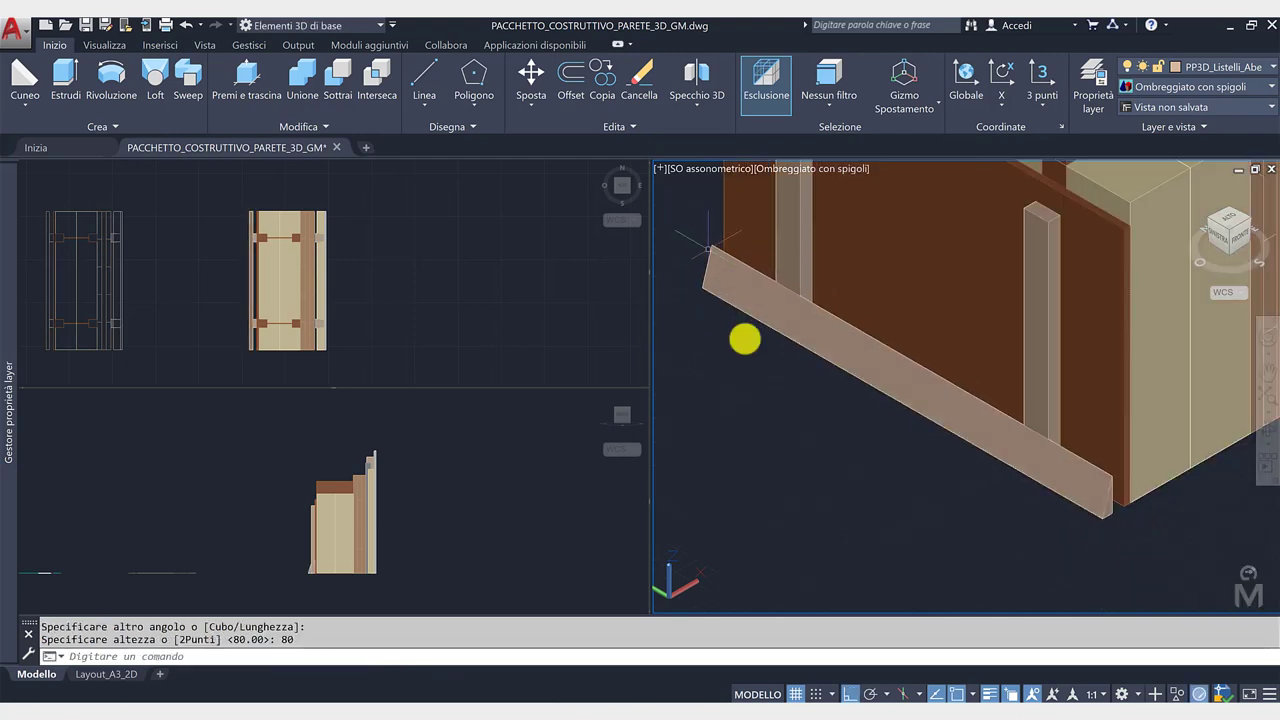
pyautogui.scroll(-2, 777, 362)
pyautogui.scroll(3, 326, 587)
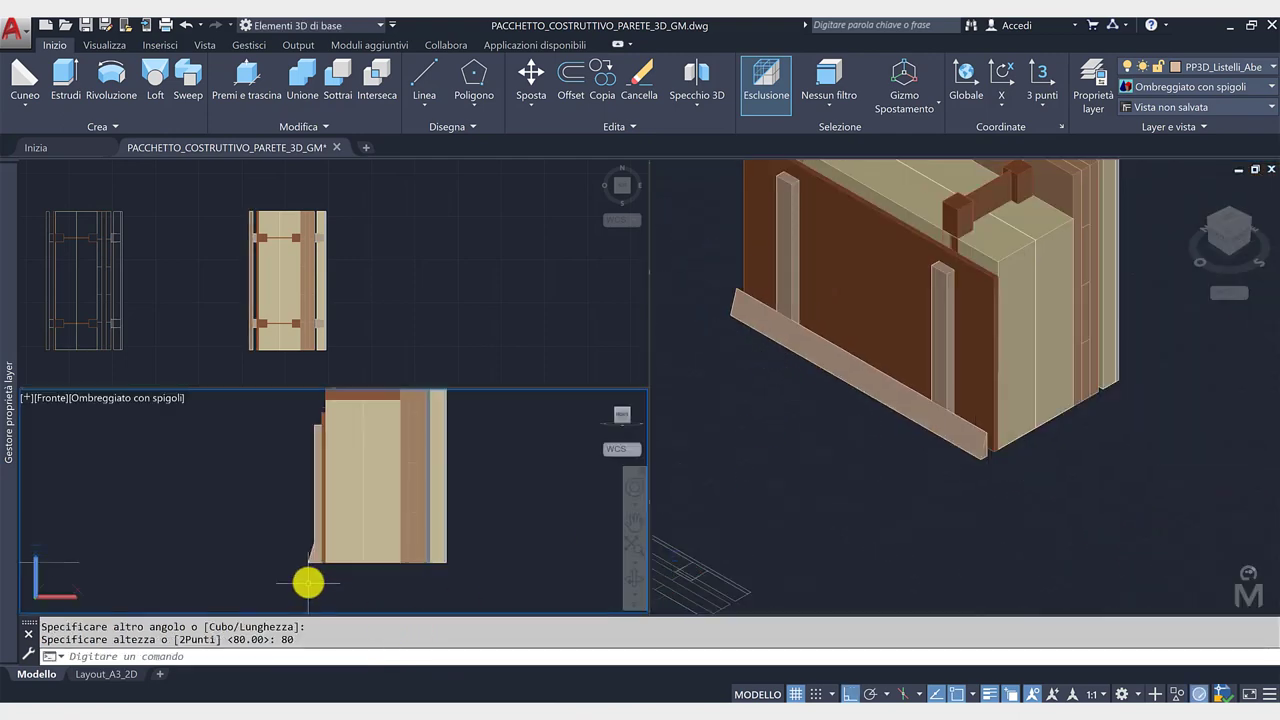
pyautogui.scroll(3, 309, 583)
pyautogui.click(940, 477)
pyautogui.moveTo(894, 463); pyautogui.dragTo(1030, 512, button='middle')
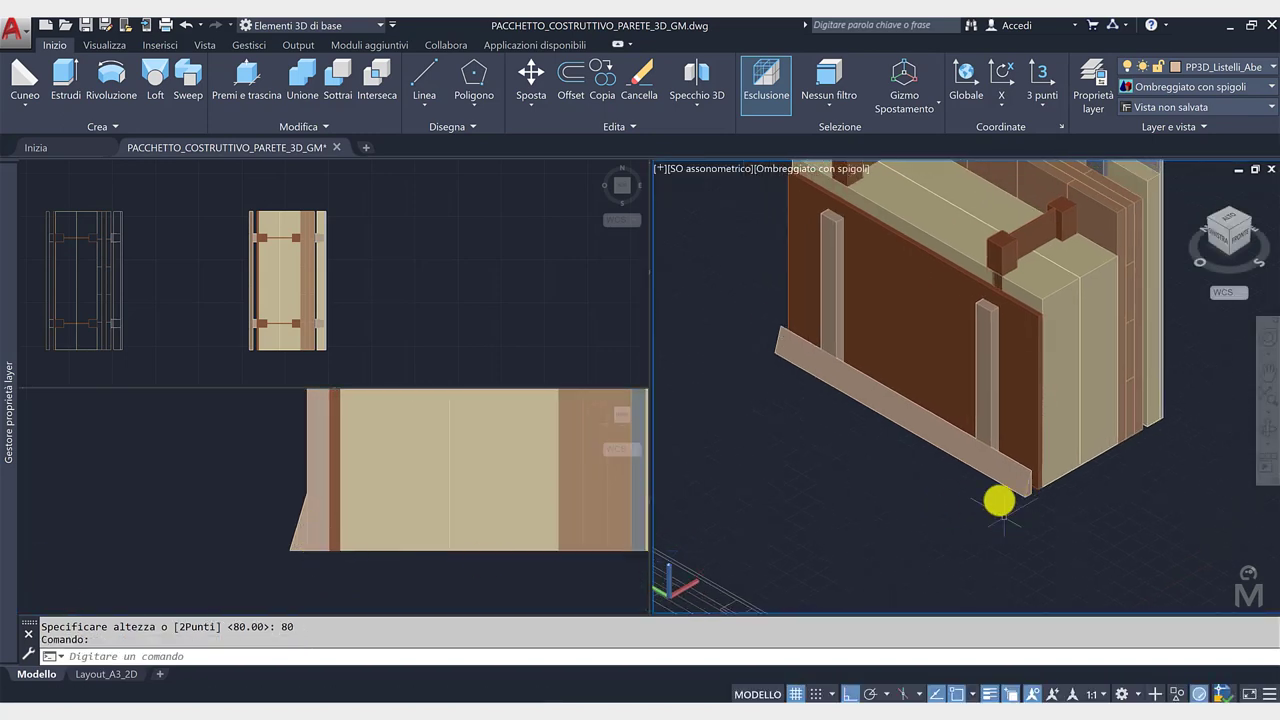
# Step: Select the wedge as a 3D solid and copy it twice, stacking boards up the wall face
pyautogui.click(998, 481)
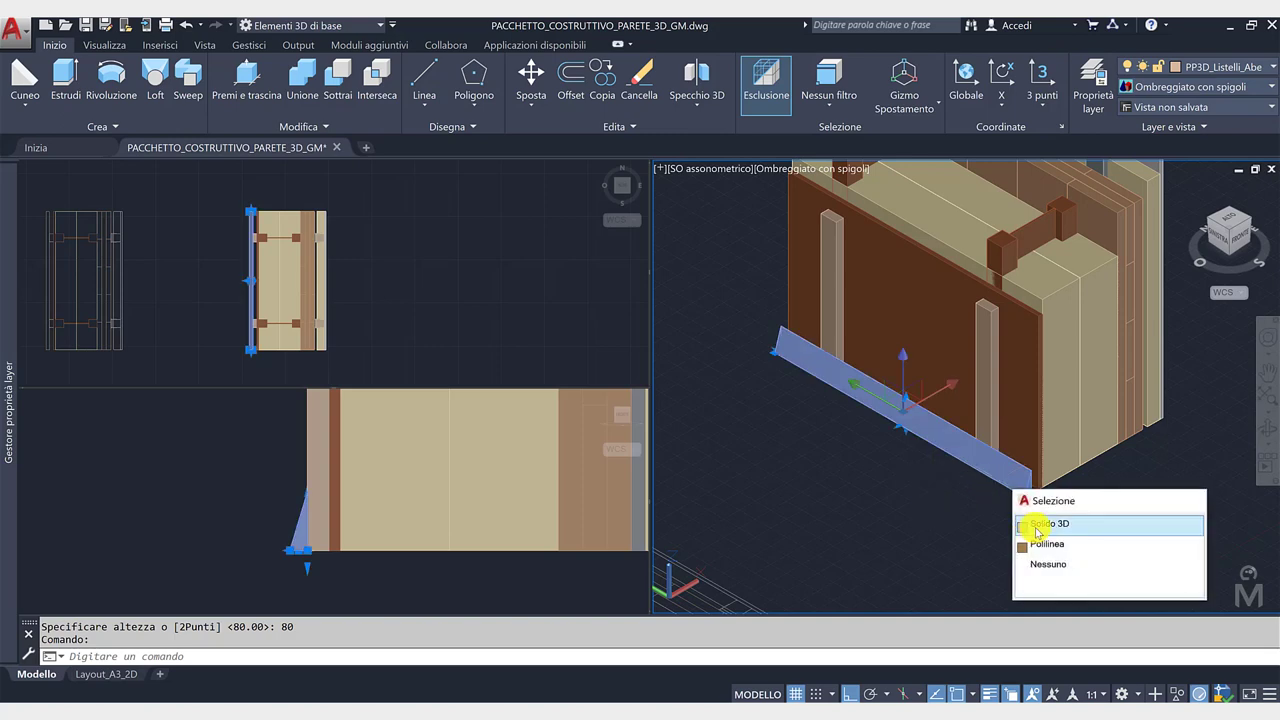
pyautogui.click(1036, 530)
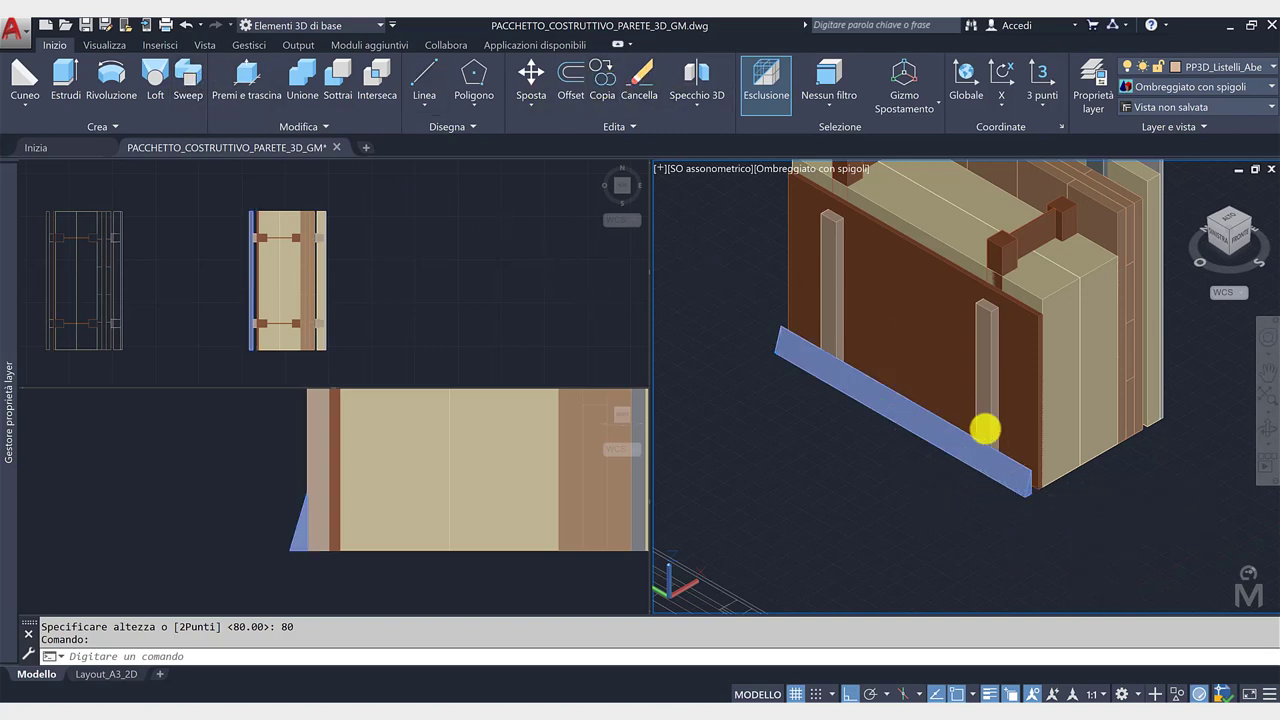
pyautogui.write('co')
pyautogui.press('Return')
pyautogui.scroll(3, 1031, 511)
pyautogui.scroll(2, 1071, 520)
pyautogui.click(1058, 522)
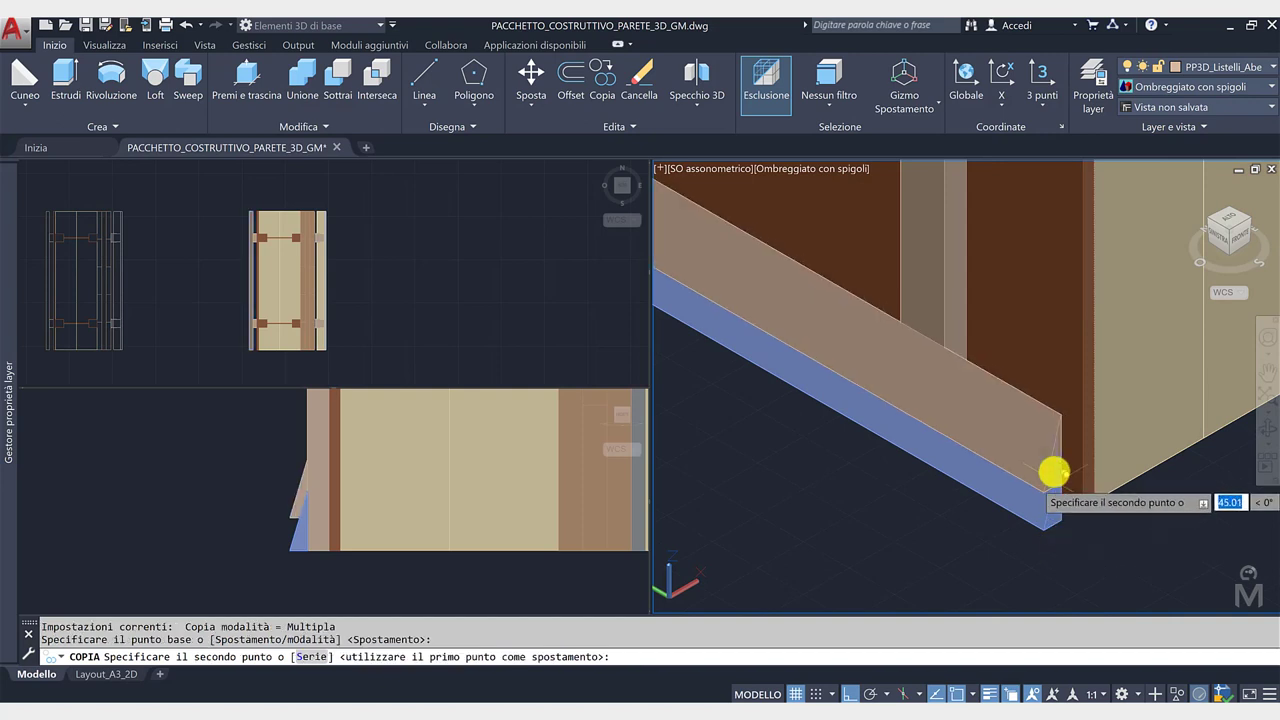
pyautogui.click(1055, 420)
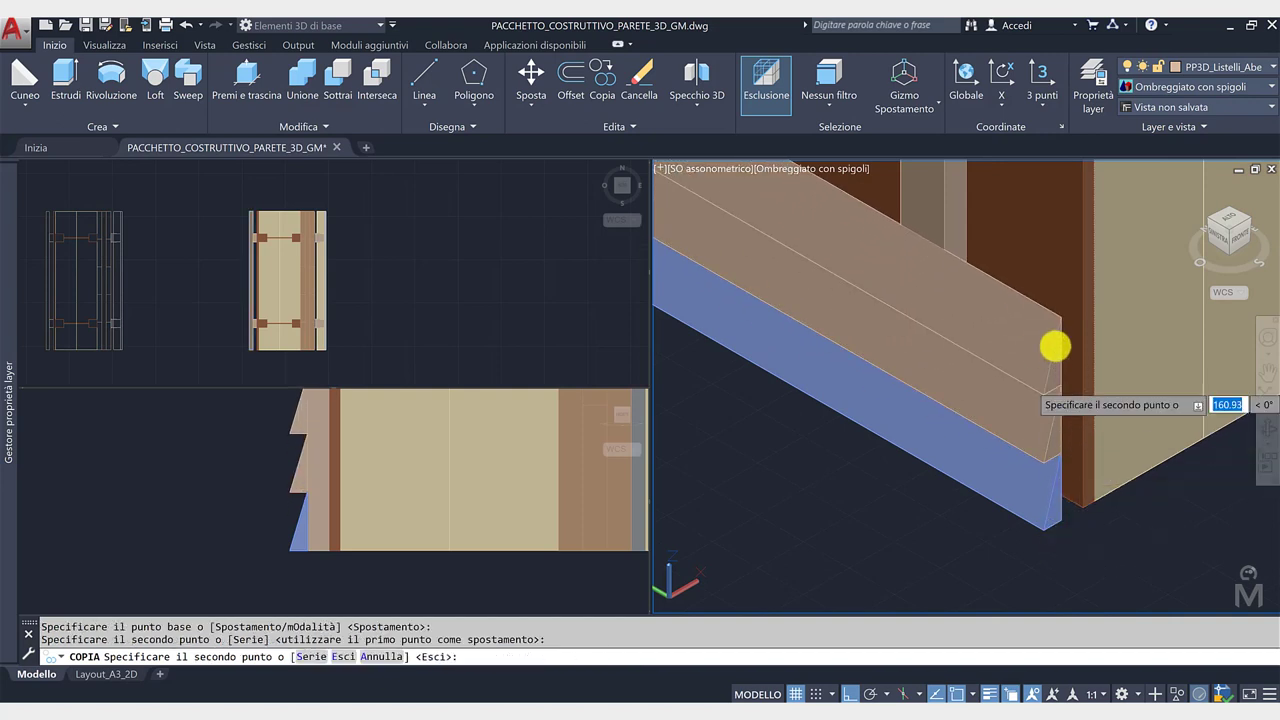
pyautogui.click(1057, 320)
# Step: Finish placing board copies and orbit to view the whole cladded assembly
pyautogui.moveTo(1057, 320); pyautogui.dragTo(1053, 445, button='middle')
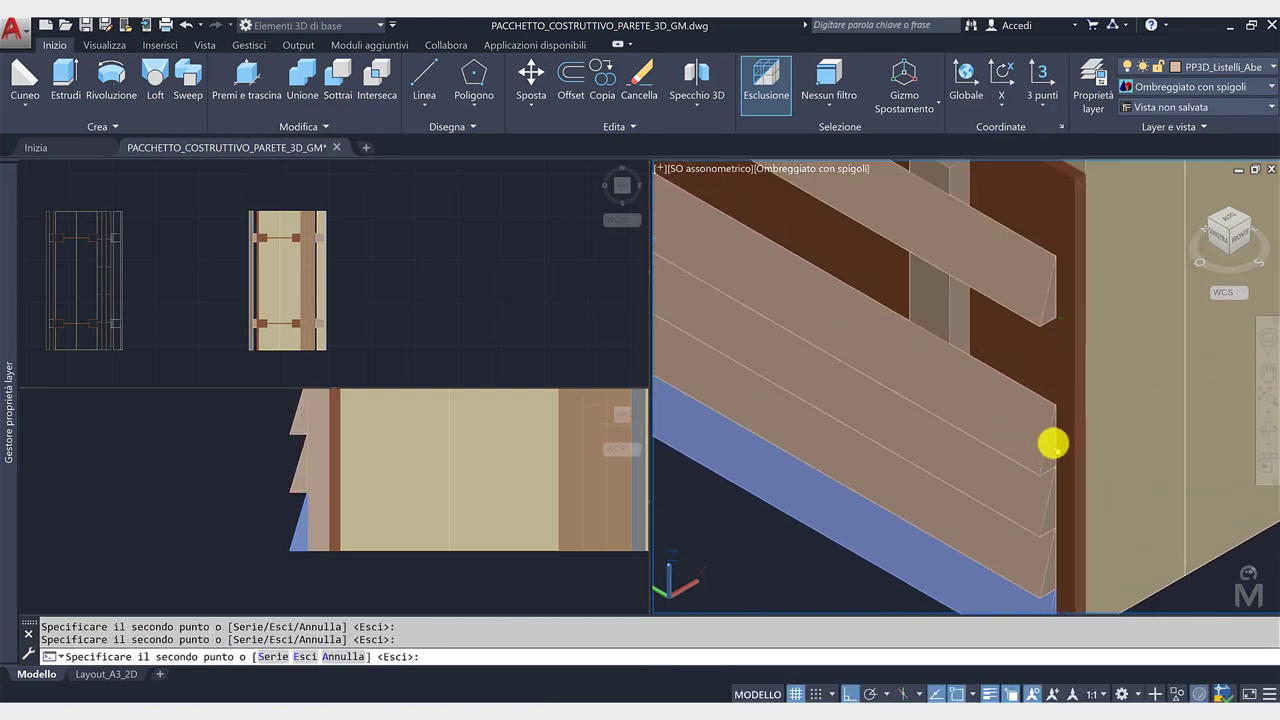
pyautogui.scroll(-3, 1051, 380)
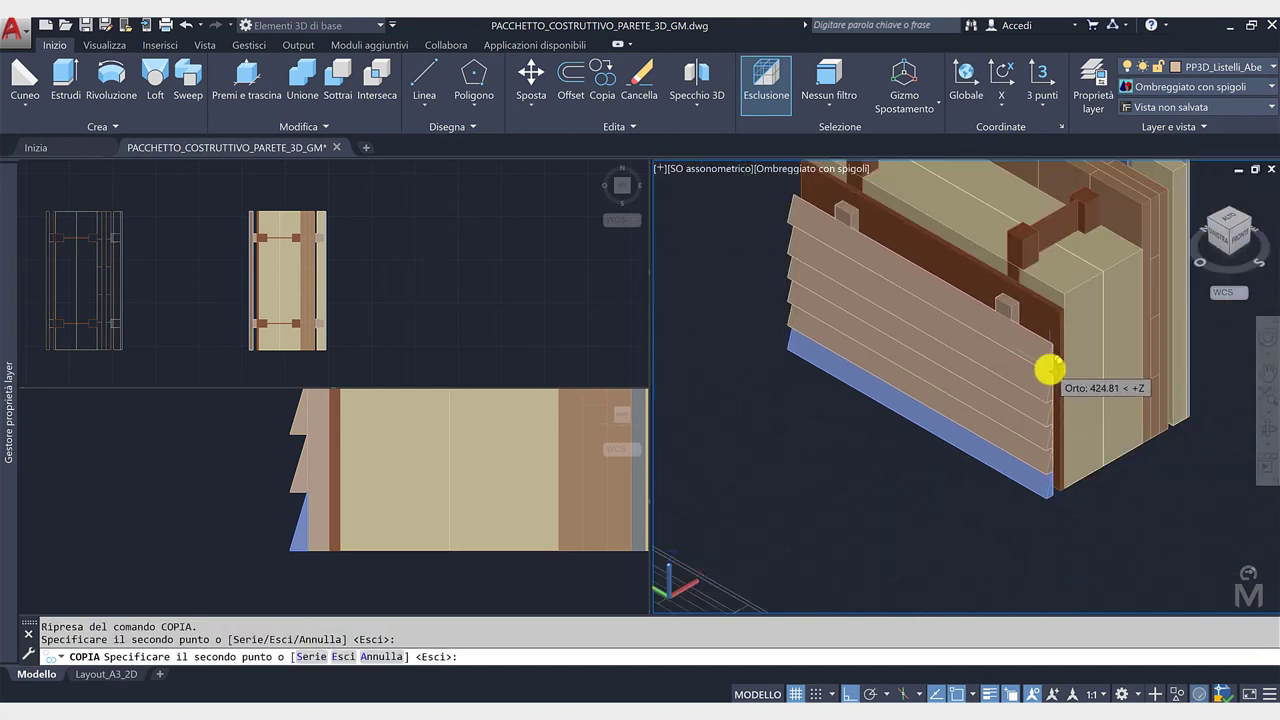
pyautogui.scroll(2, 1051, 377)
pyautogui.scroll(1, 1051, 372)
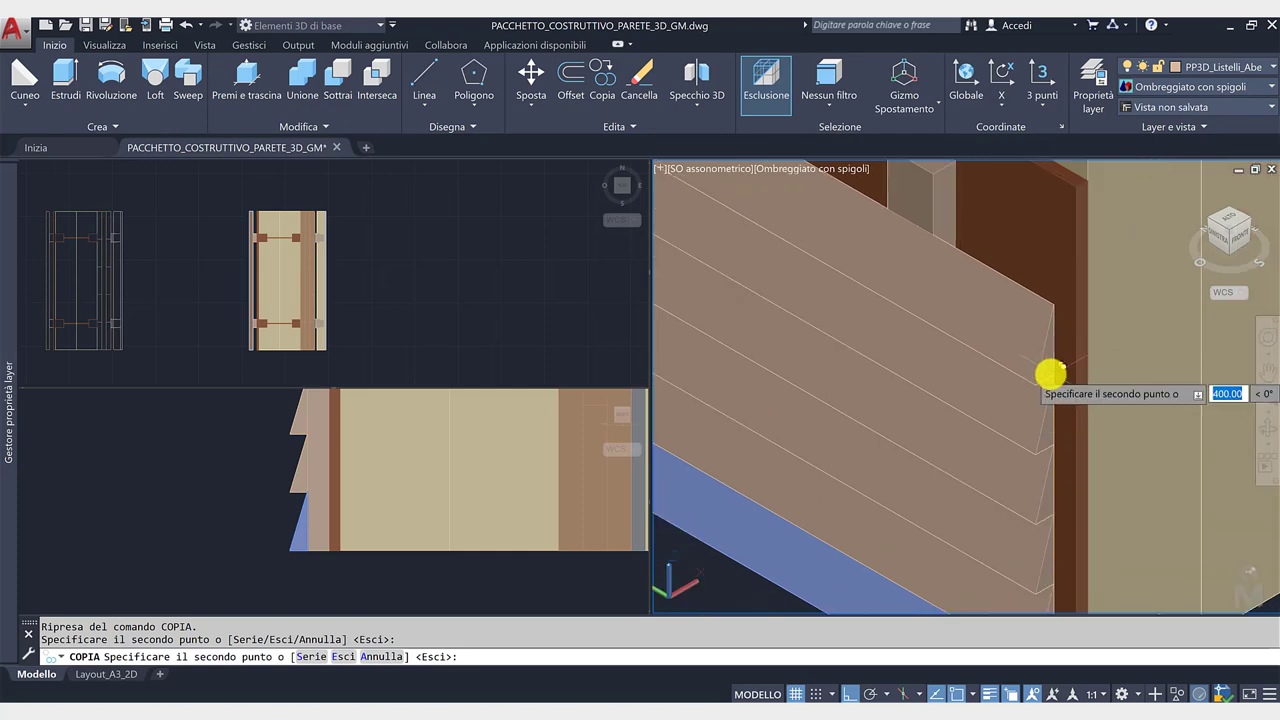
pyautogui.scroll(-5, 1028, 375)
pyautogui.press('Escape')
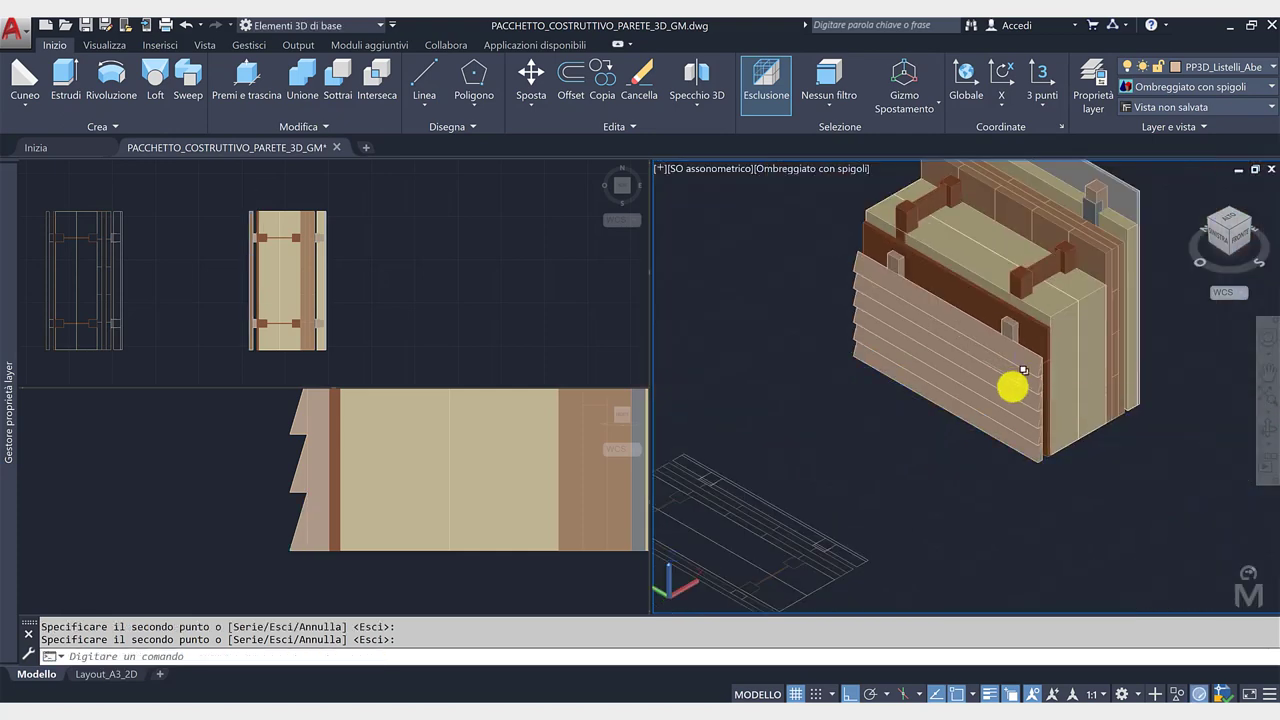
pyautogui.keyDown('shift'); pyautogui.moveTo(1008, 380); pyautogui.dragTo(1020, 512, button='middle'); pyautogui.keyUp('shift')
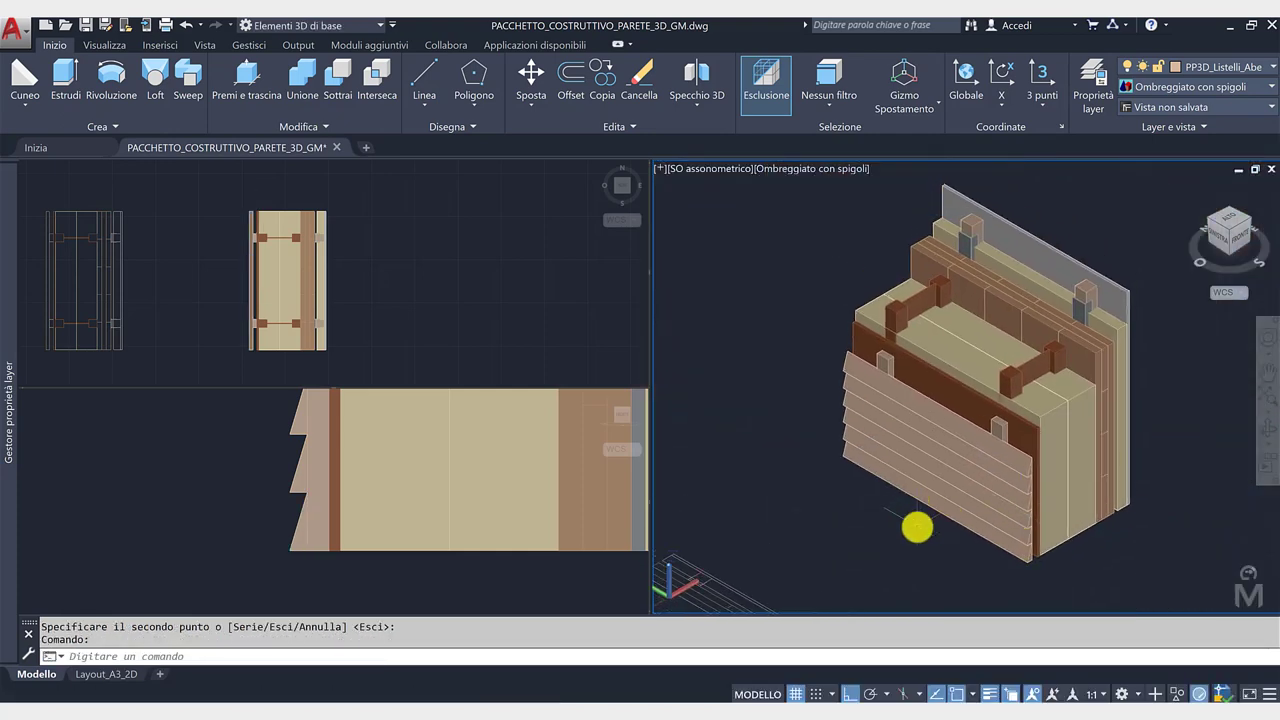
pyautogui.click(440, 572)
pyautogui.scroll(-3, 420, 563)
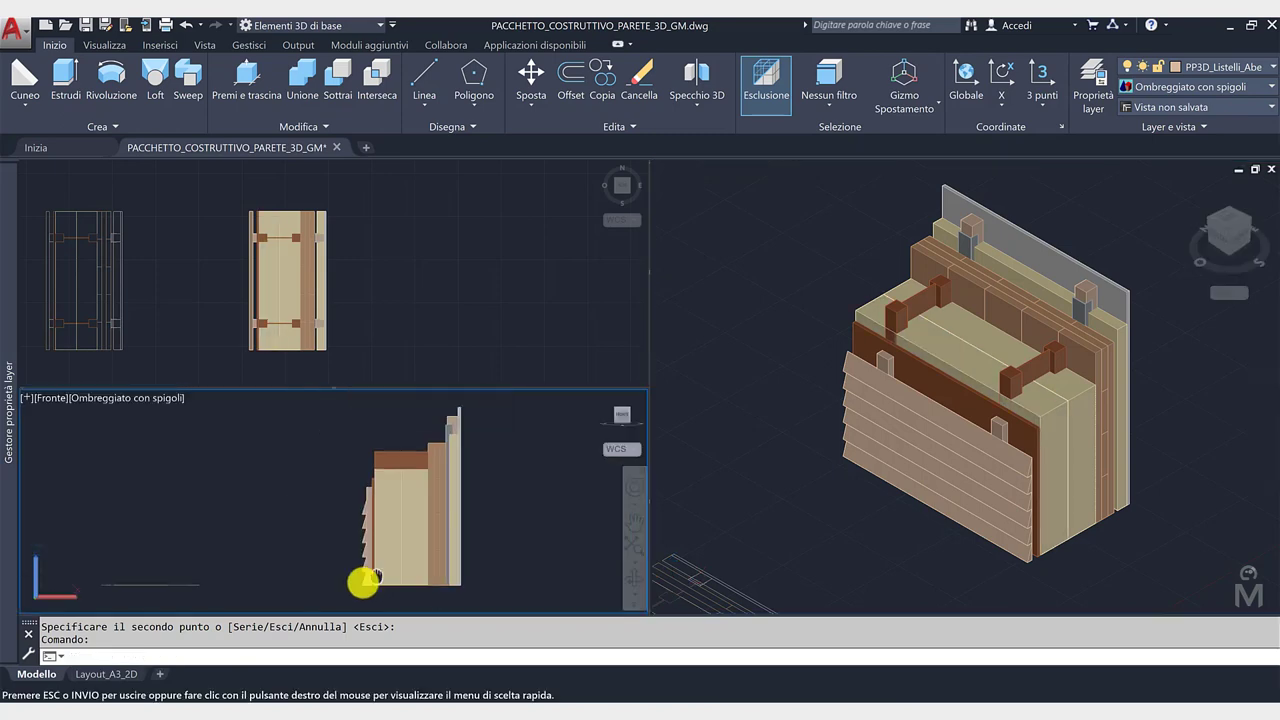
pyautogui.moveTo(363, 580); pyautogui.dragTo(268, 577, button='middle')
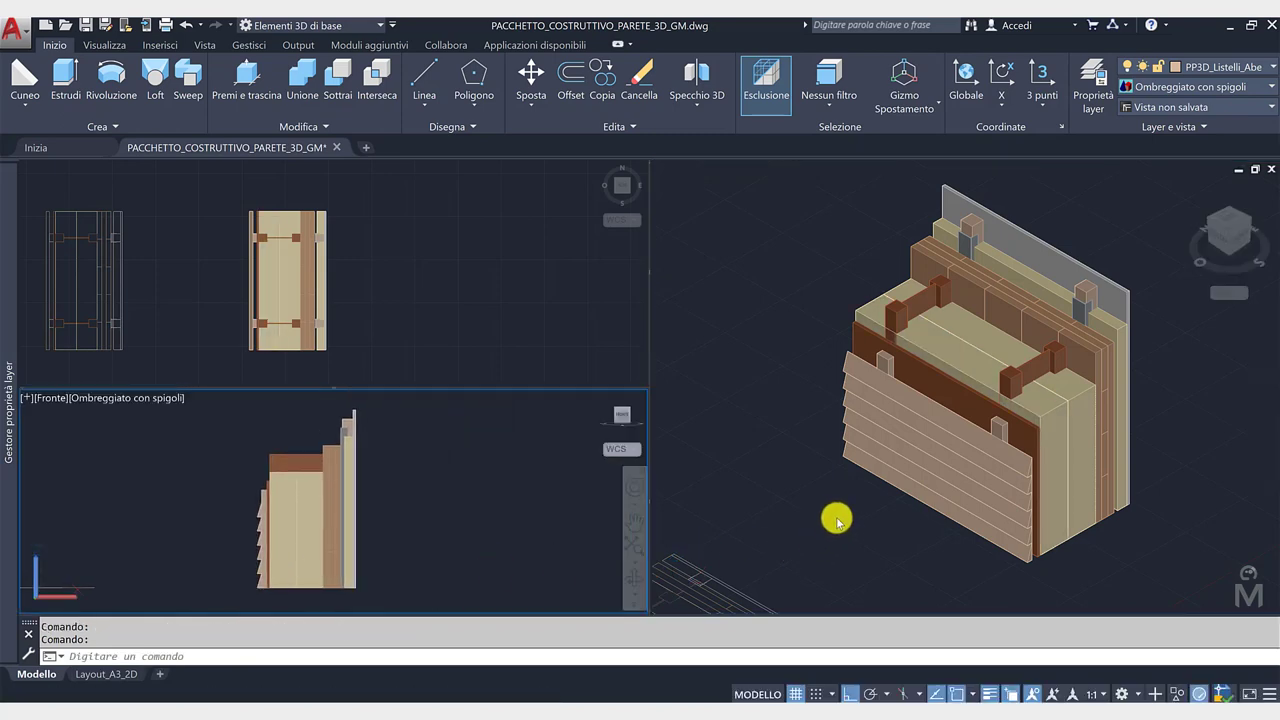
pyautogui.click(848, 531)
pyautogui.moveTo(1125, 520)
pyautogui.mouseDown(button='middle')
pyautogui.moveTo(1104, 541)
pyautogui.moveTo(1000, 497)
pyautogui.moveTo(1013, 510)
pyautogui.mouseUp(button='middle')
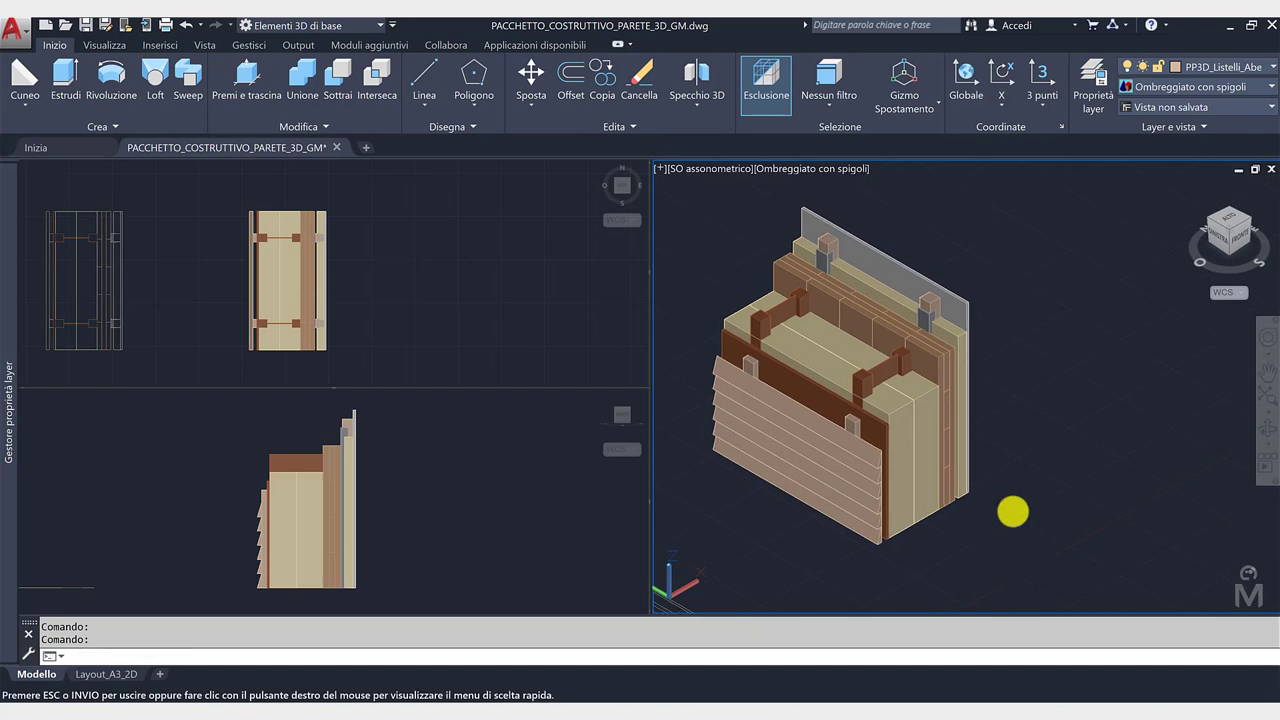
pyautogui.scroll(-2, 1045, 486)
pyautogui.scroll(1, 1047, 489)
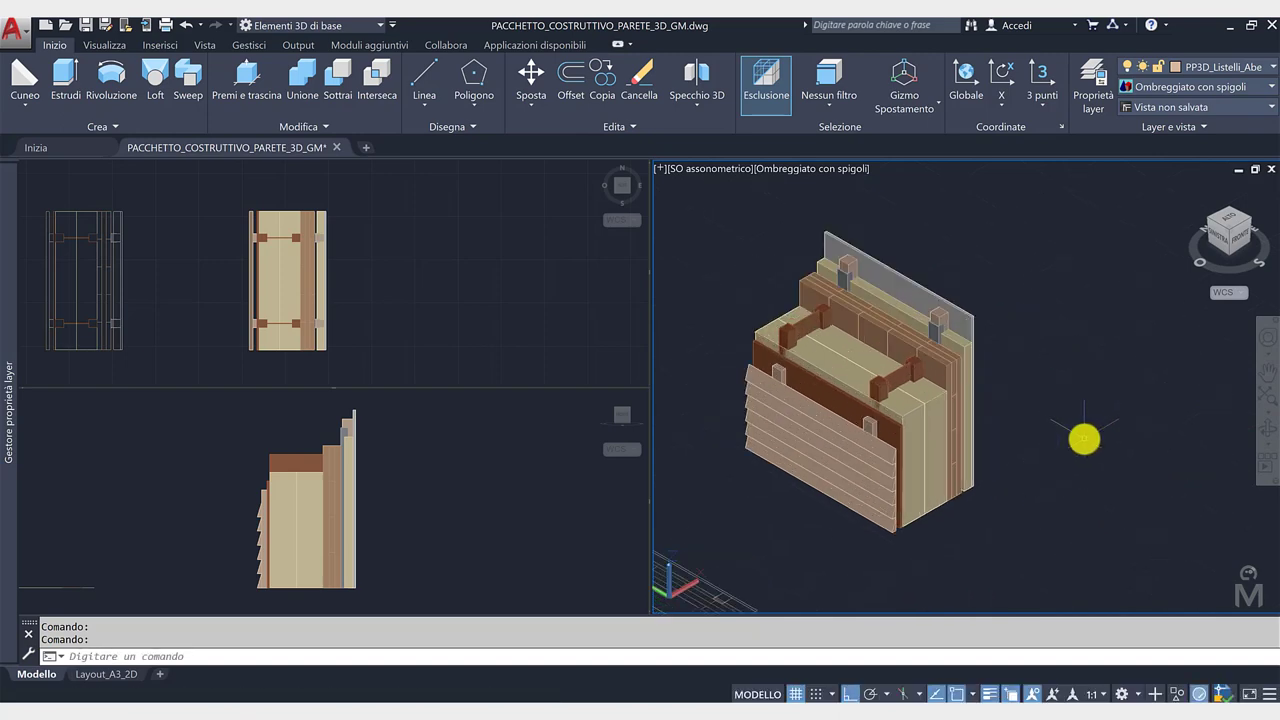
pyautogui.scroll(-2, 1085, 440)
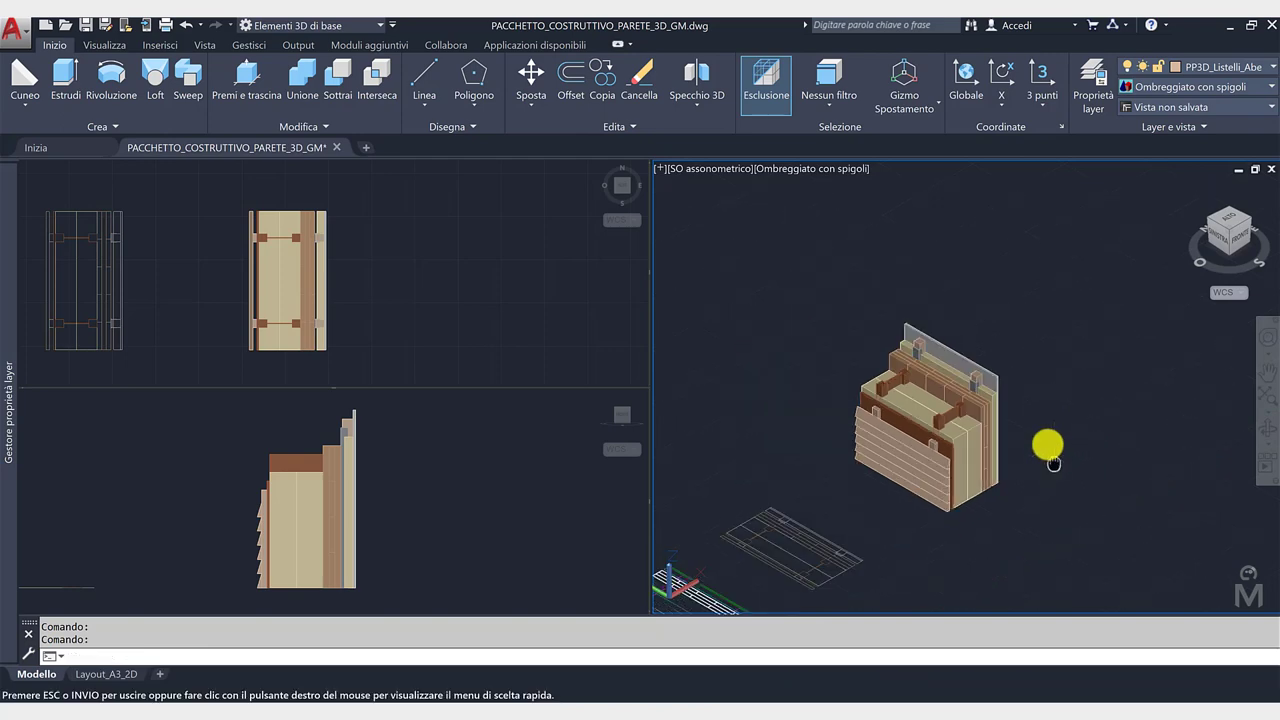
pyautogui.moveTo(1048, 449); pyautogui.dragTo(1042, 433, button='middle')
# Step: Window-select the entire wall assembly and copy it to the right of the original
pyautogui.click(810, 280)
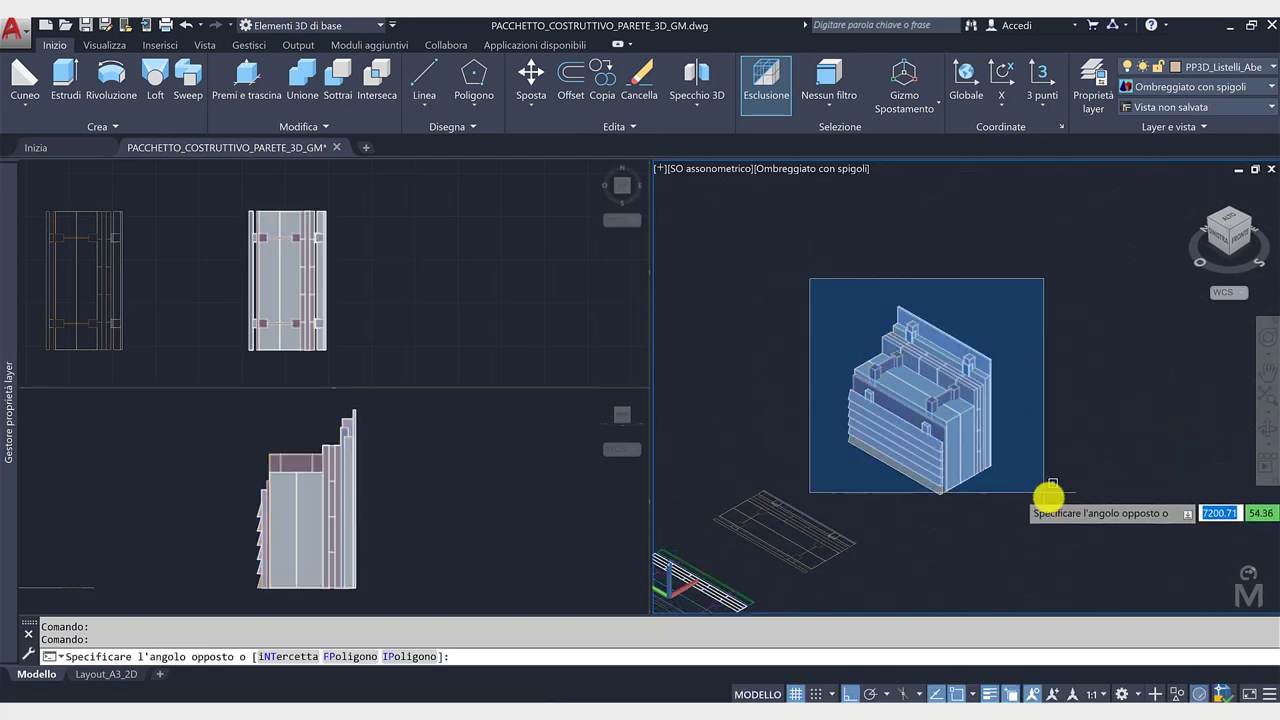
pyautogui.click(1050, 497)
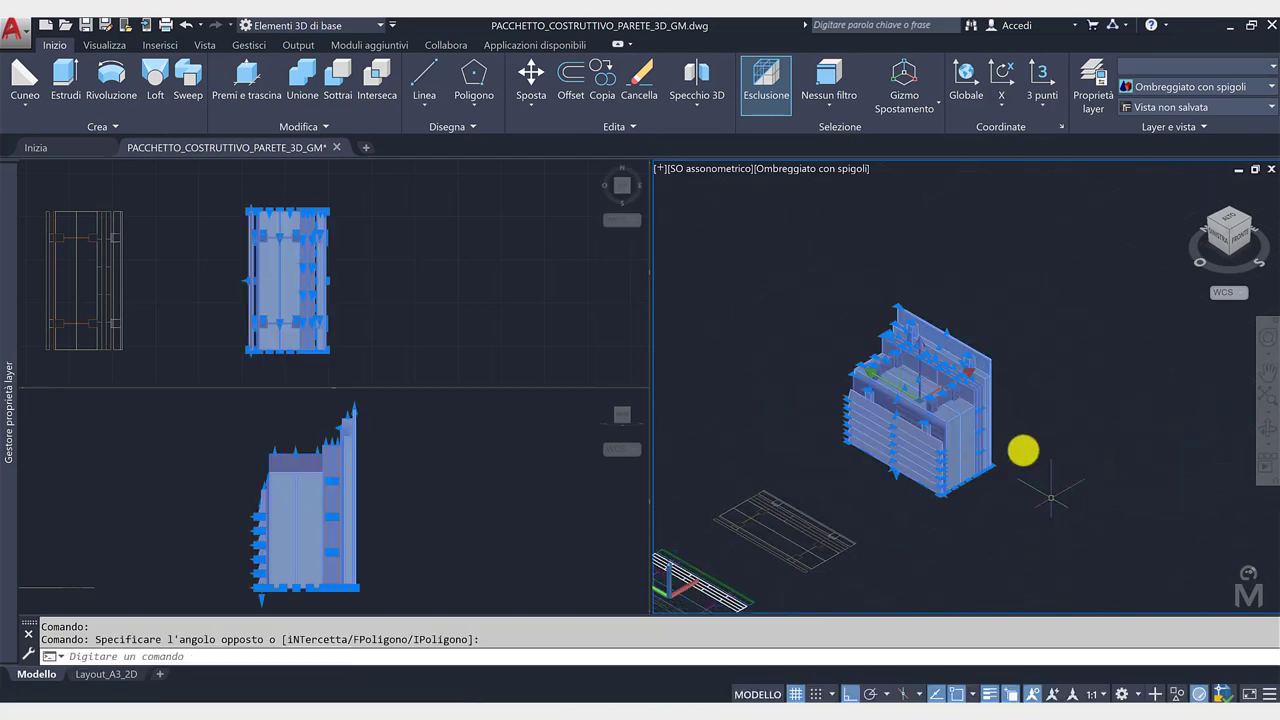
pyautogui.click(611, 97)
pyautogui.click(963, 524)
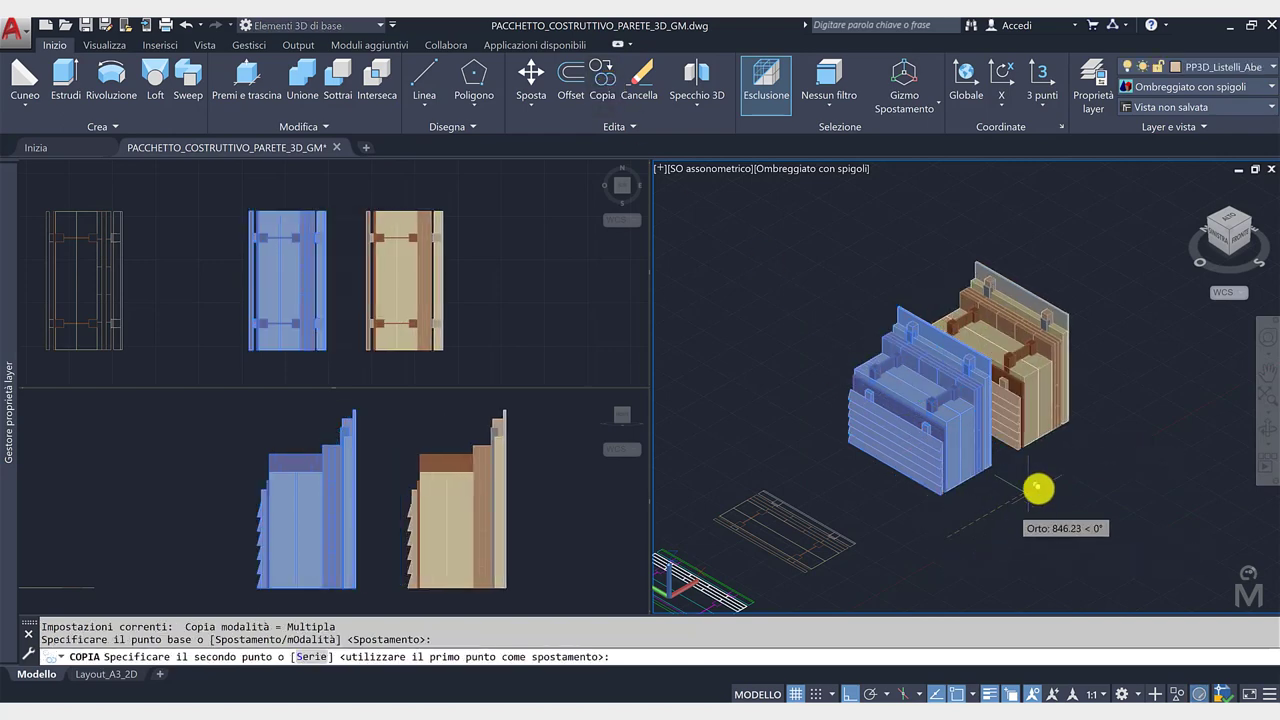
pyautogui.moveTo(930, 514); pyautogui.dragTo(860, 525, button='middle')
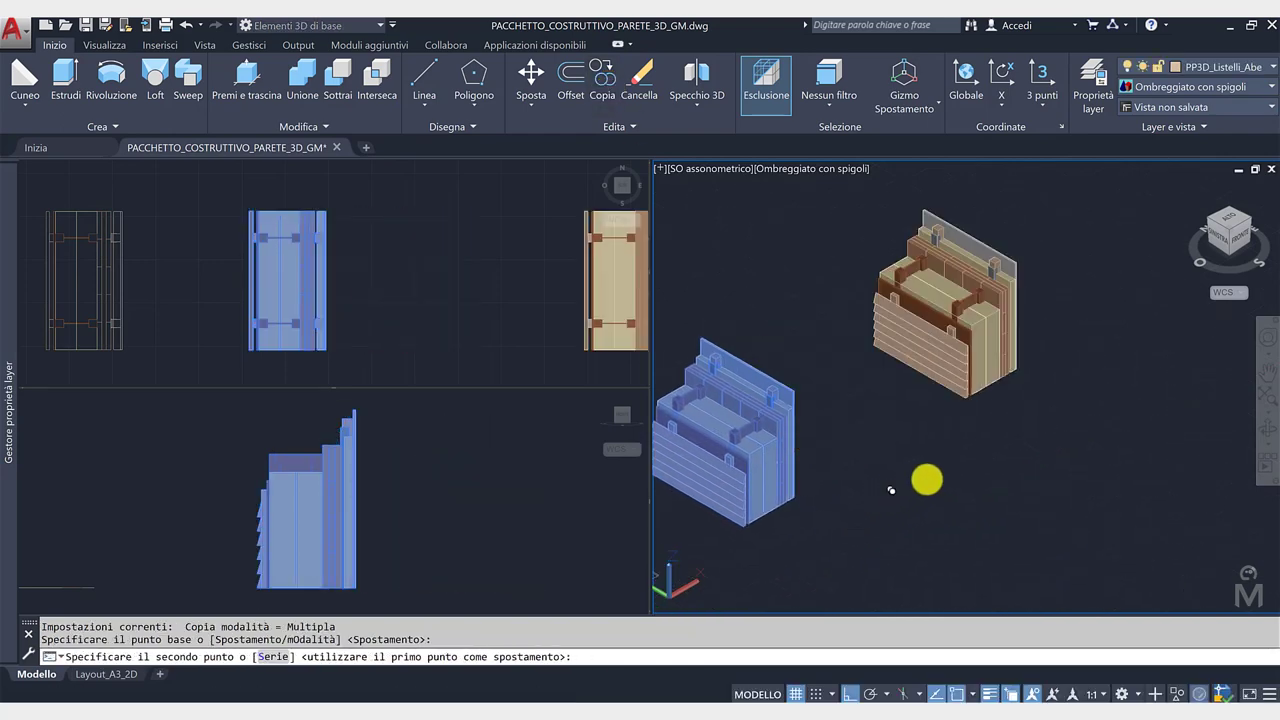
pyautogui.click(1074, 411)
pyautogui.moveTo(1074, 411); pyautogui.dragTo(937, 509, button='middle')
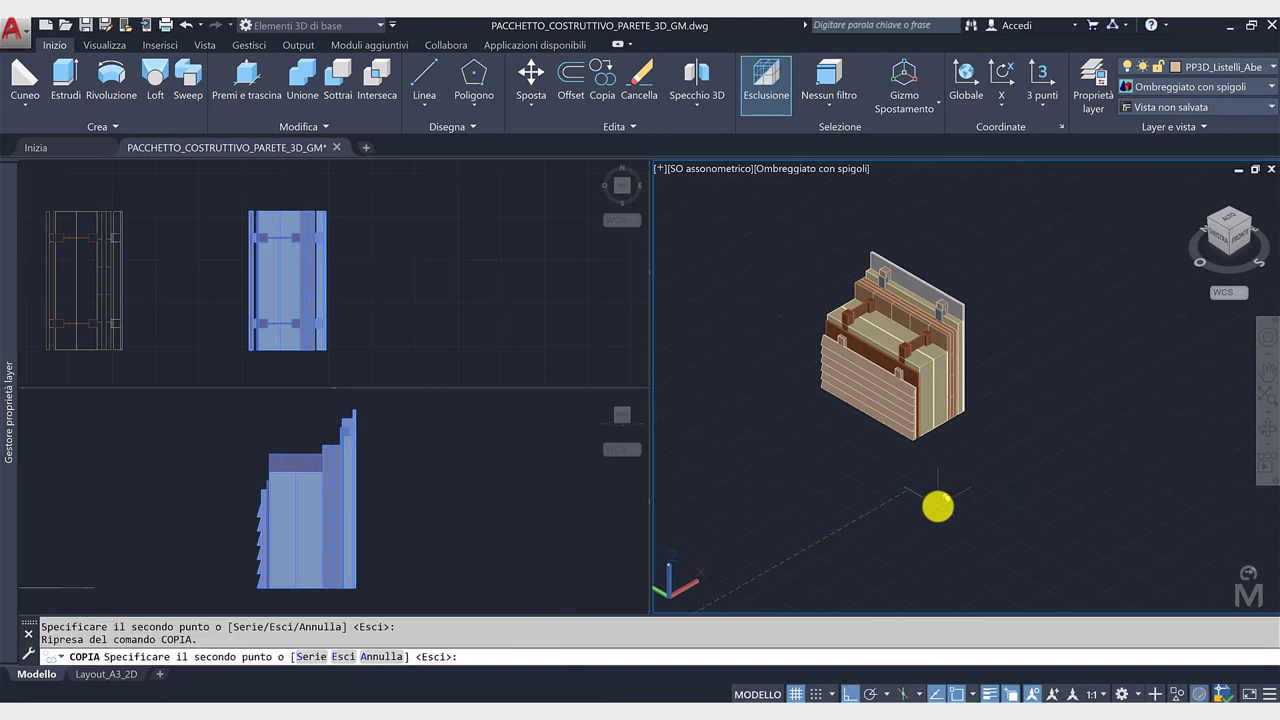
pyautogui.press('Return')
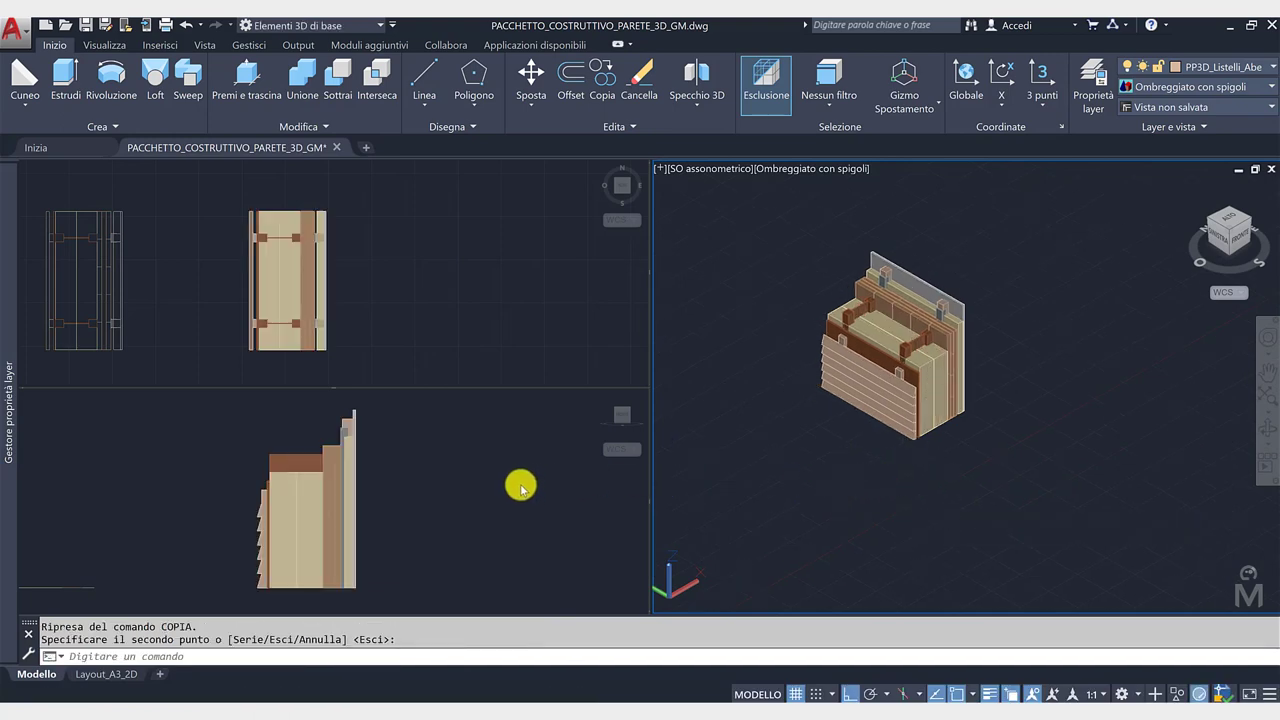
# Step: Fit both walls in the Front, Top and 3D viewports
pyautogui.click(520, 487)
pyautogui.scroll(-3, 514, 480)
pyautogui.moveTo(514, 480); pyautogui.dragTo(312, 487, button='middle')
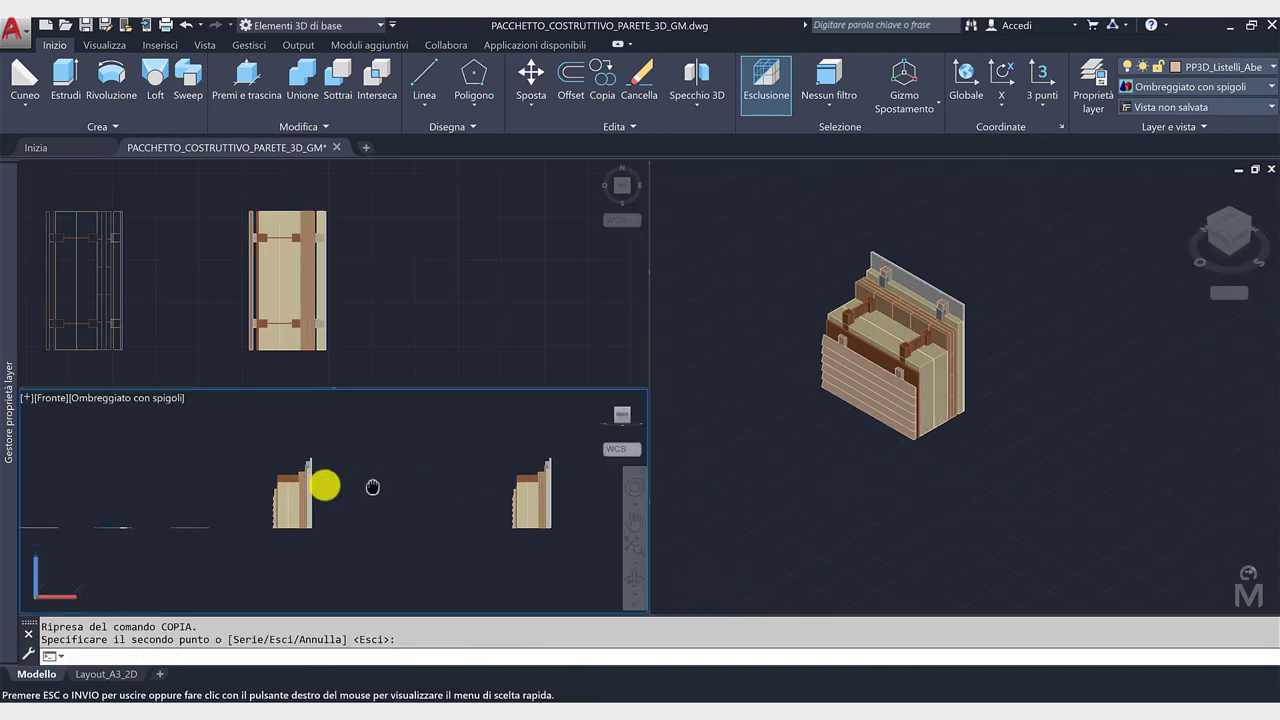
pyautogui.click(427, 310)
pyautogui.scroll(-2, 286, 314)
pyautogui.moveTo(286, 314); pyautogui.dragTo(374, 320, button='middle')
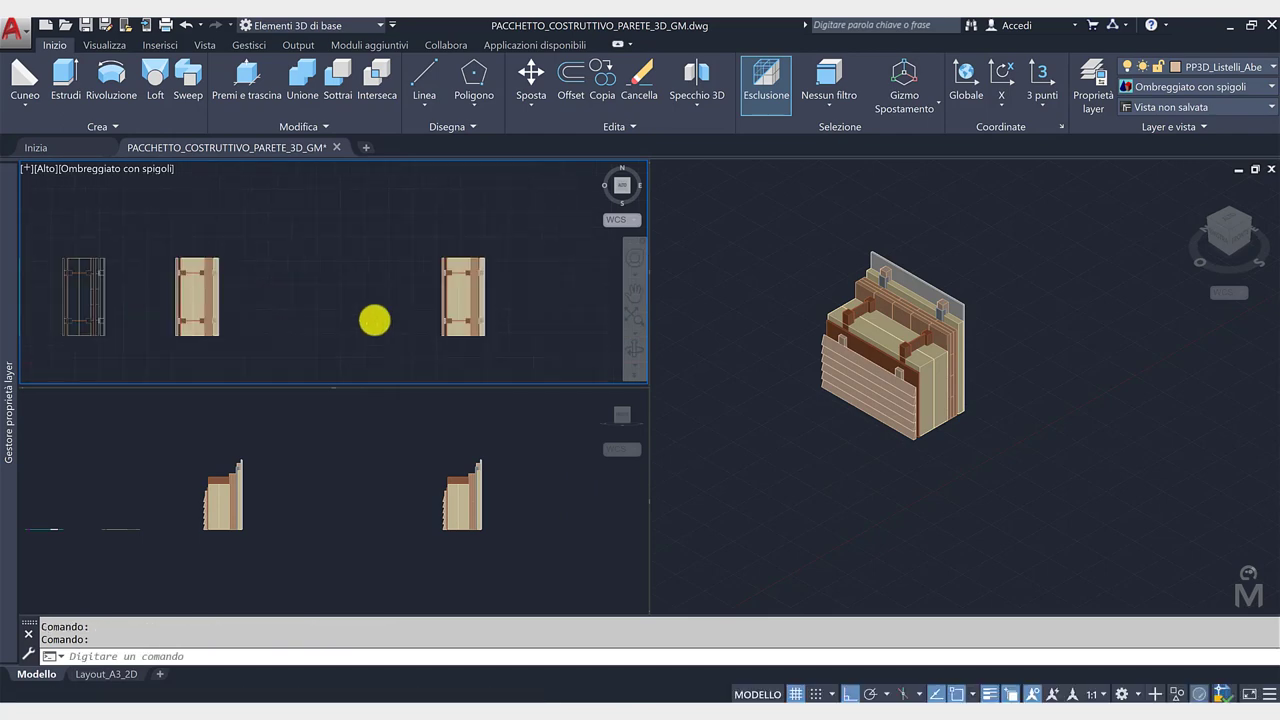
pyautogui.click(861, 504)
pyautogui.scroll(1, 991, 354)
pyautogui.scroll(1, 1000, 300)
pyautogui.scroll(1, 1037, 320)
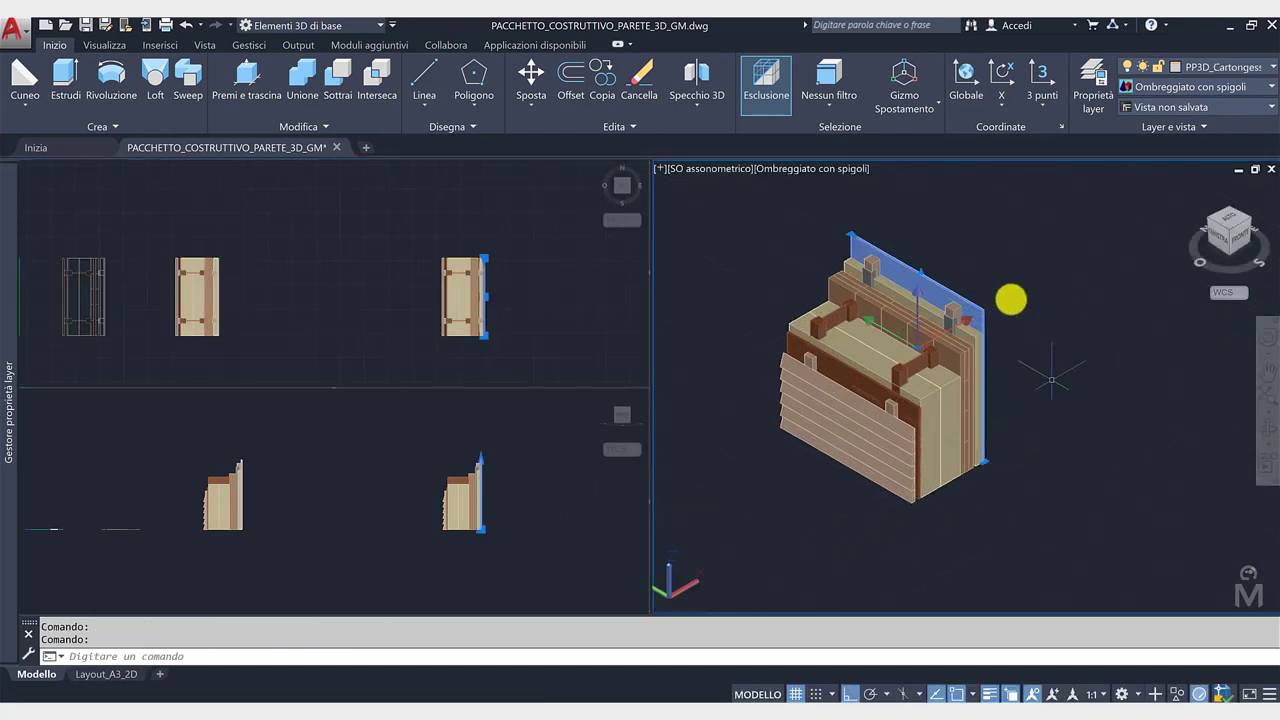
# Step: Move the back panel layer 1000 units out along the gizmo axis
pyautogui.click(970, 323)
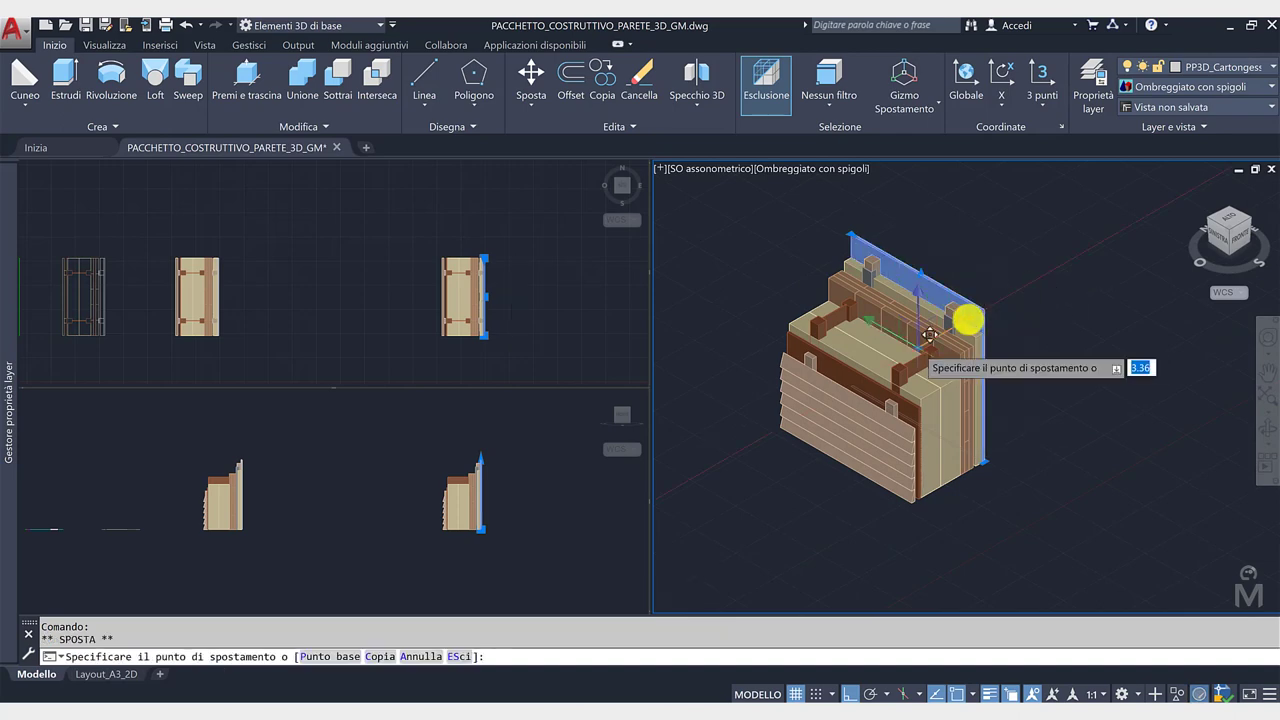
pyautogui.press('Return')
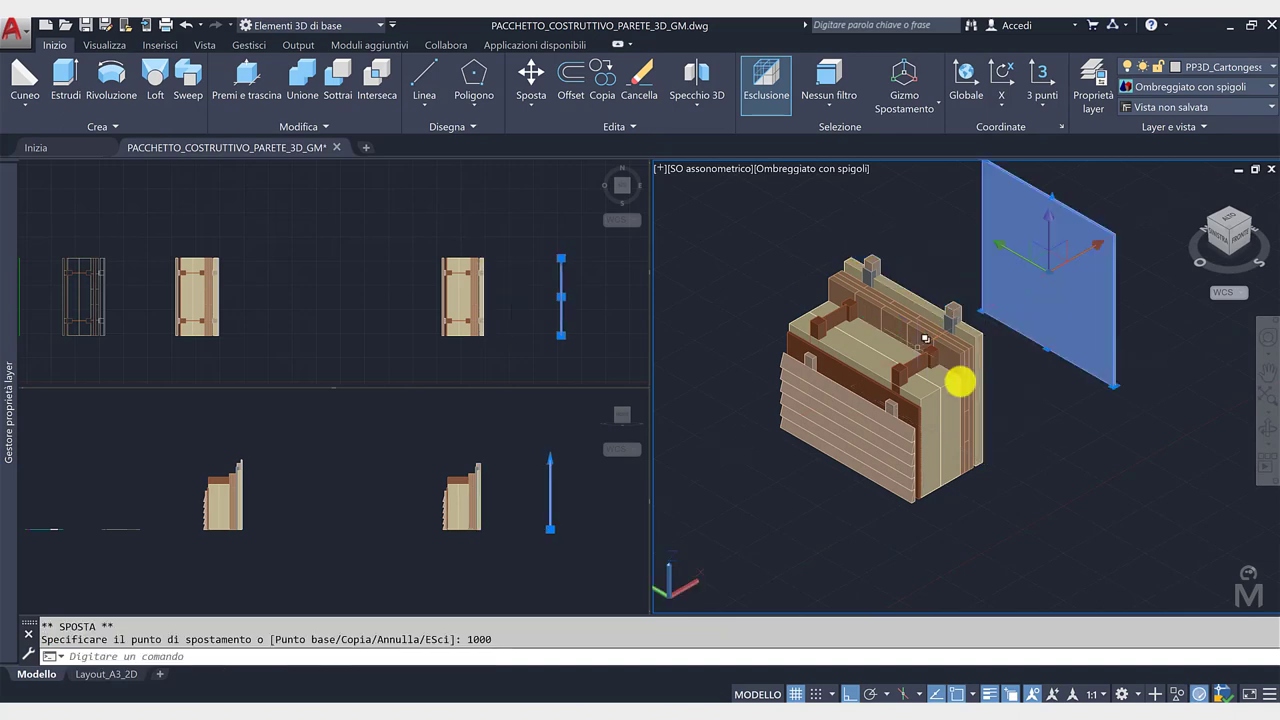
pyautogui.press('Escape')
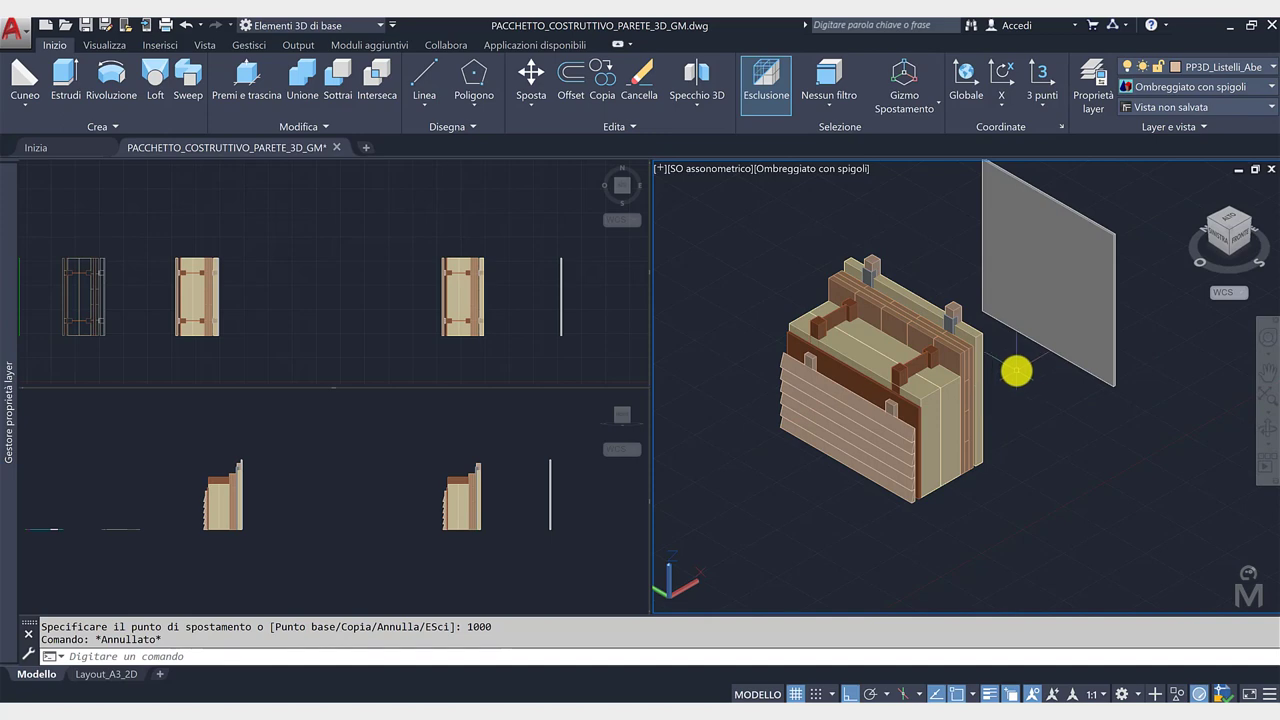
pyautogui.scroll(1, 1016, 371)
pyautogui.scroll(1, 1004, 349)
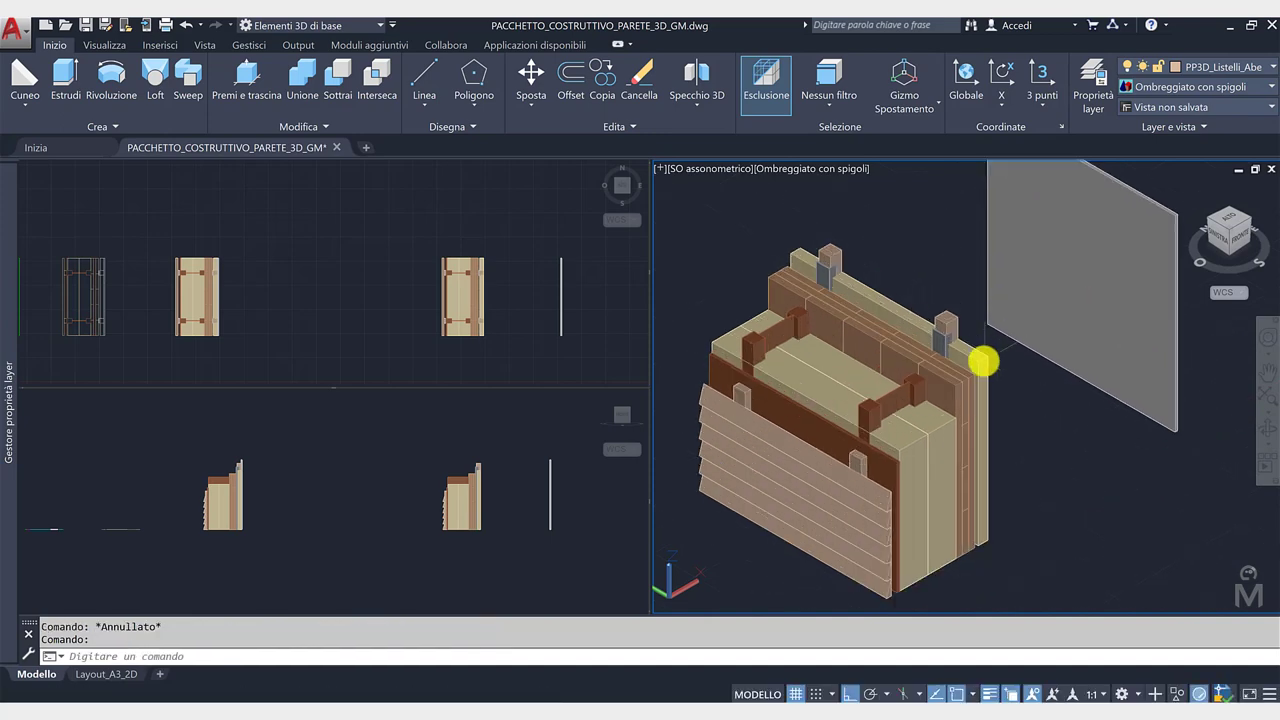
# Step: Move the insulation layer 950 units out, then undo the 850 batten move
pyautogui.click(983, 362)
pyautogui.click(941, 373)
pyautogui.write('950')
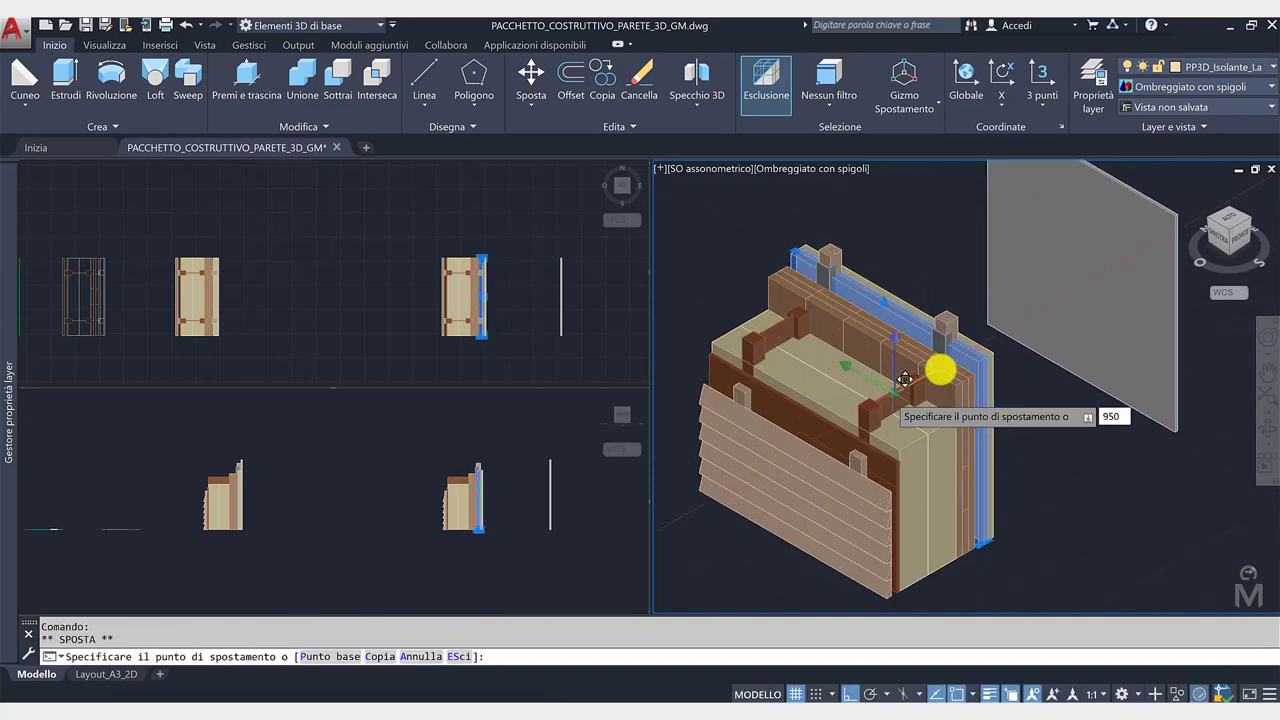
pyautogui.press('Return')
pyautogui.press('Return')
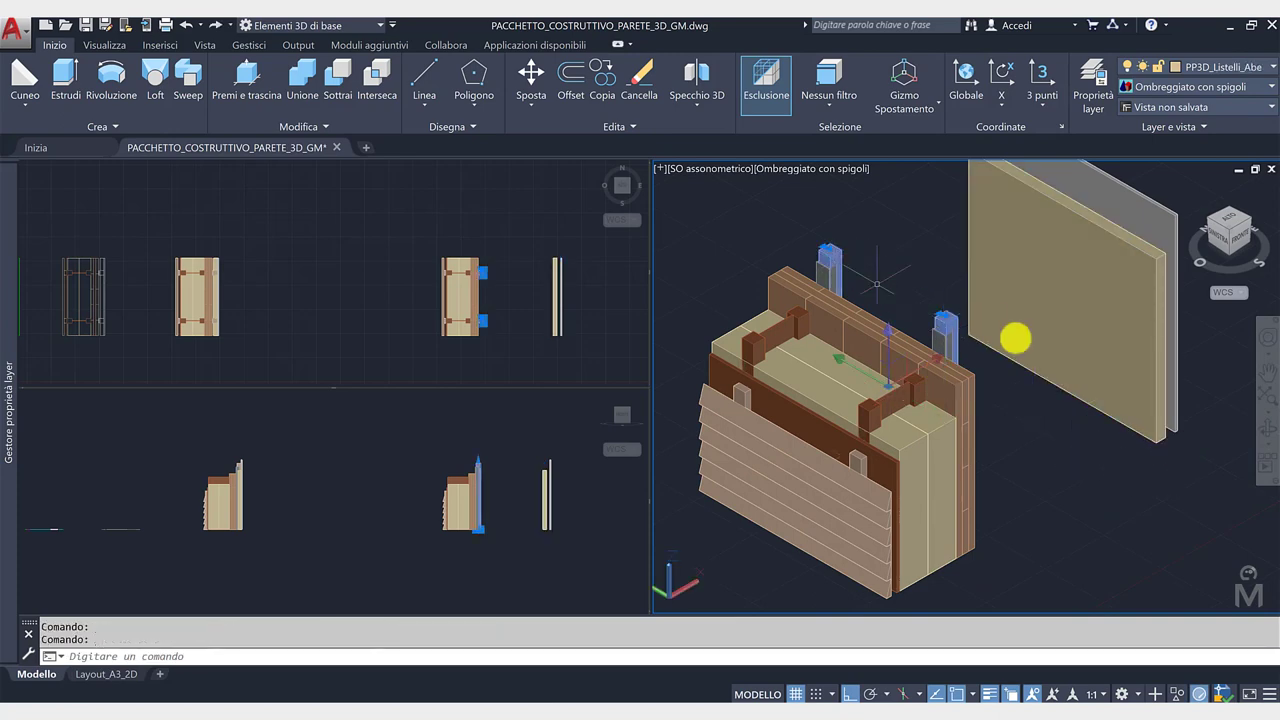
pyautogui.click(940, 362)
pyautogui.write('850')
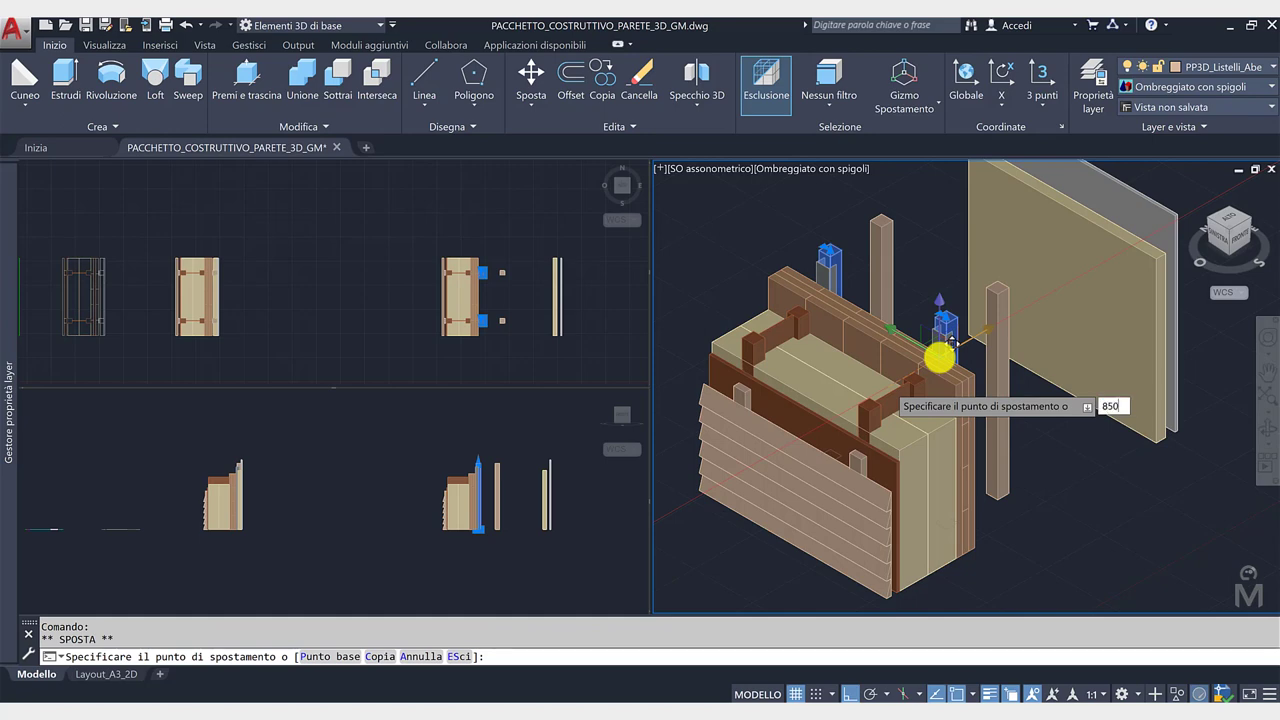
pyautogui.press('Return')
pyautogui.hotkey('ctrl', 'z')
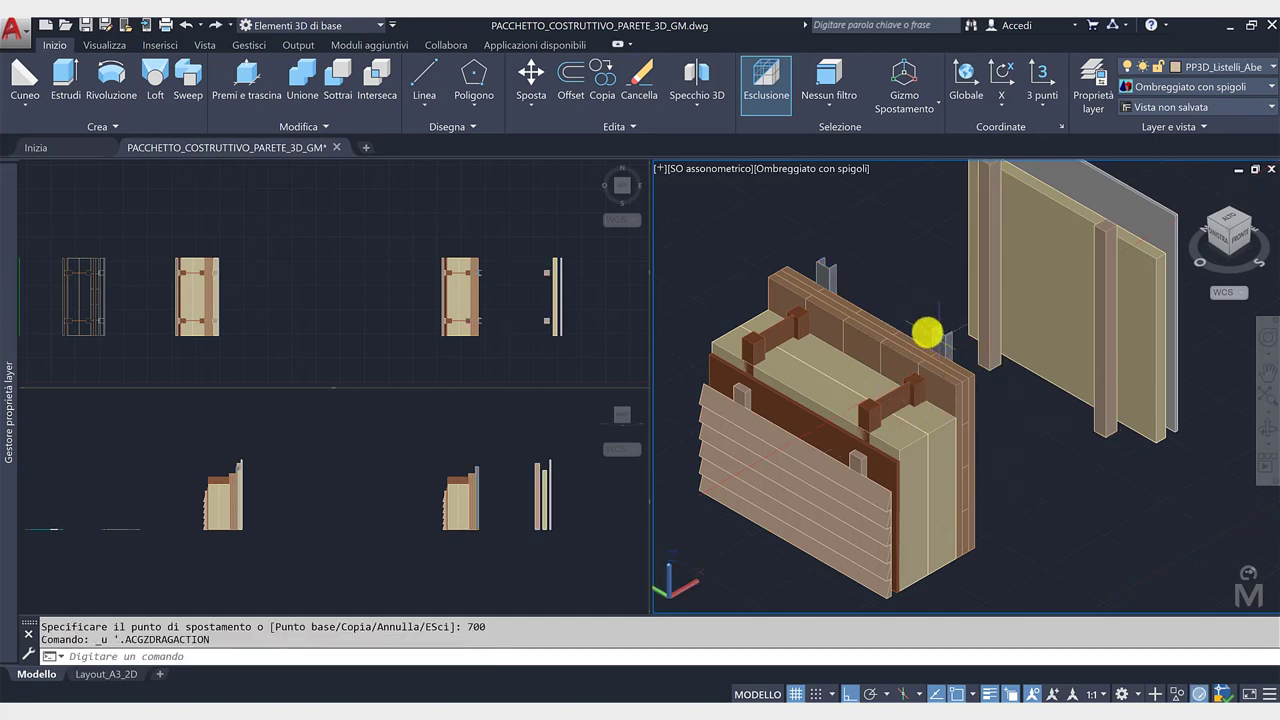
# Step: Move the small vertical brackets 750 units toward the rear panel
pyautogui.click(927, 333)
pyautogui.click(935, 368)
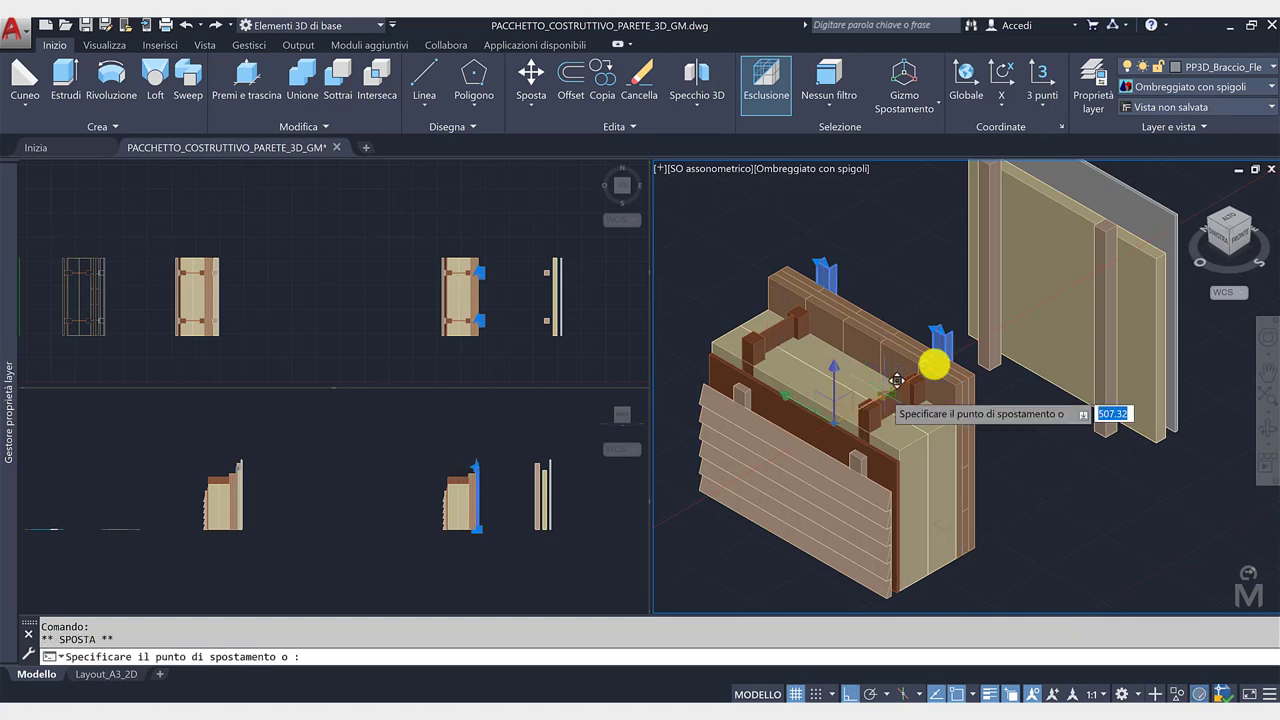
pyautogui.write('750')
pyautogui.press('Return')
pyautogui.press('Escape')
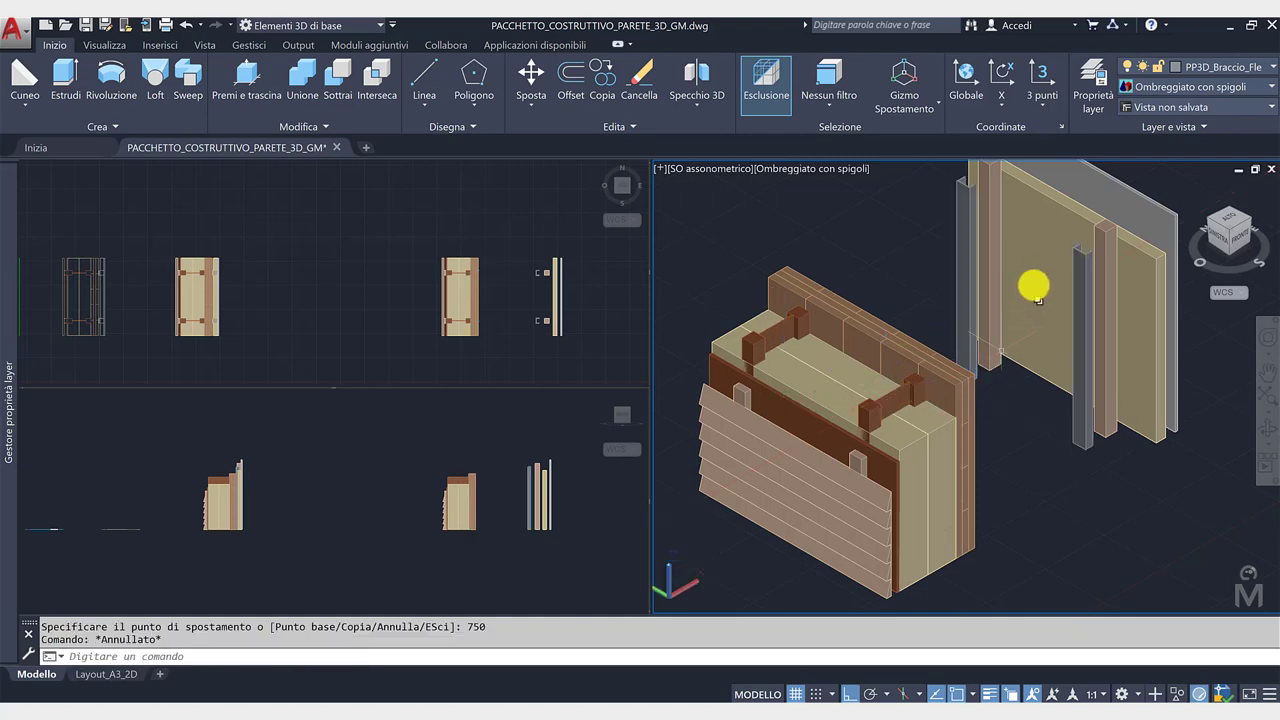
# Step: Select both C-profile brackets, using selection cycling to pick the overlapping 3D solid
pyautogui.scroll(5, 1071, 242)
pyautogui.moveTo(1047, 316); pyautogui.dragTo(1023, 343, button='middle')
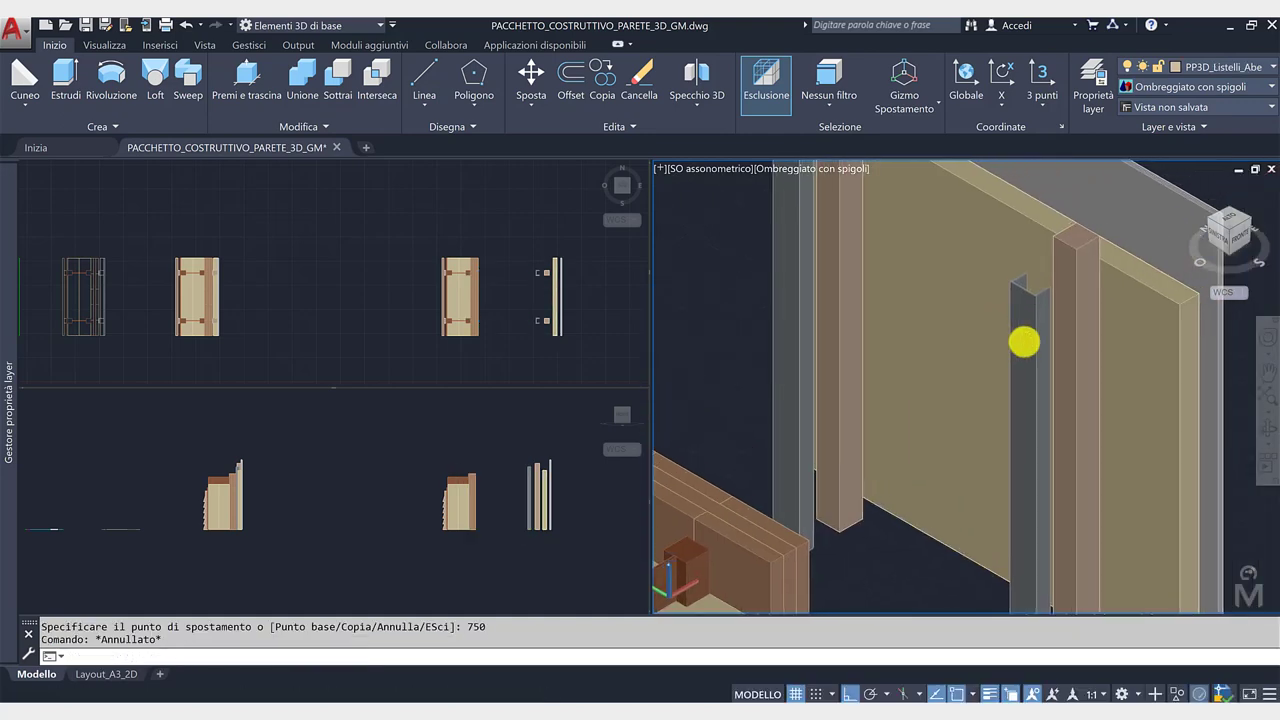
pyautogui.scroll(3, 1050, 295)
pyautogui.click(1034, 299)
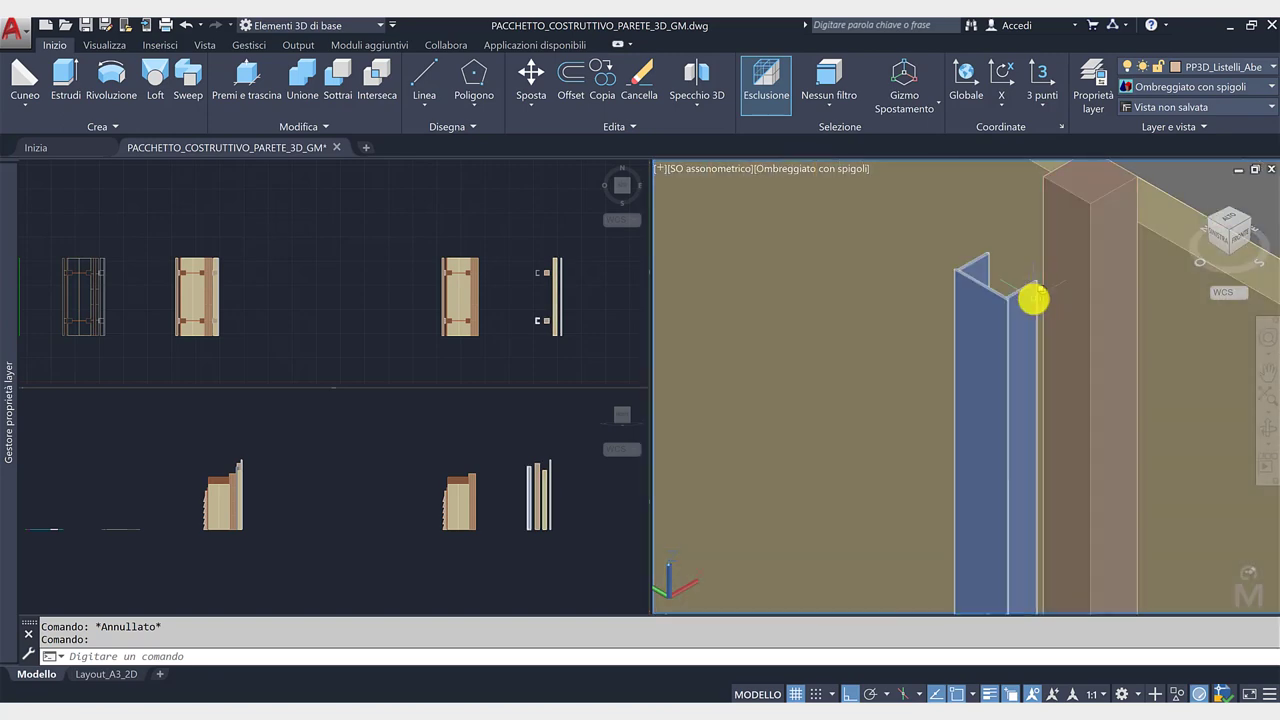
pyautogui.scroll(-1, 1060, 290)
pyautogui.scroll(-2, 983, 343)
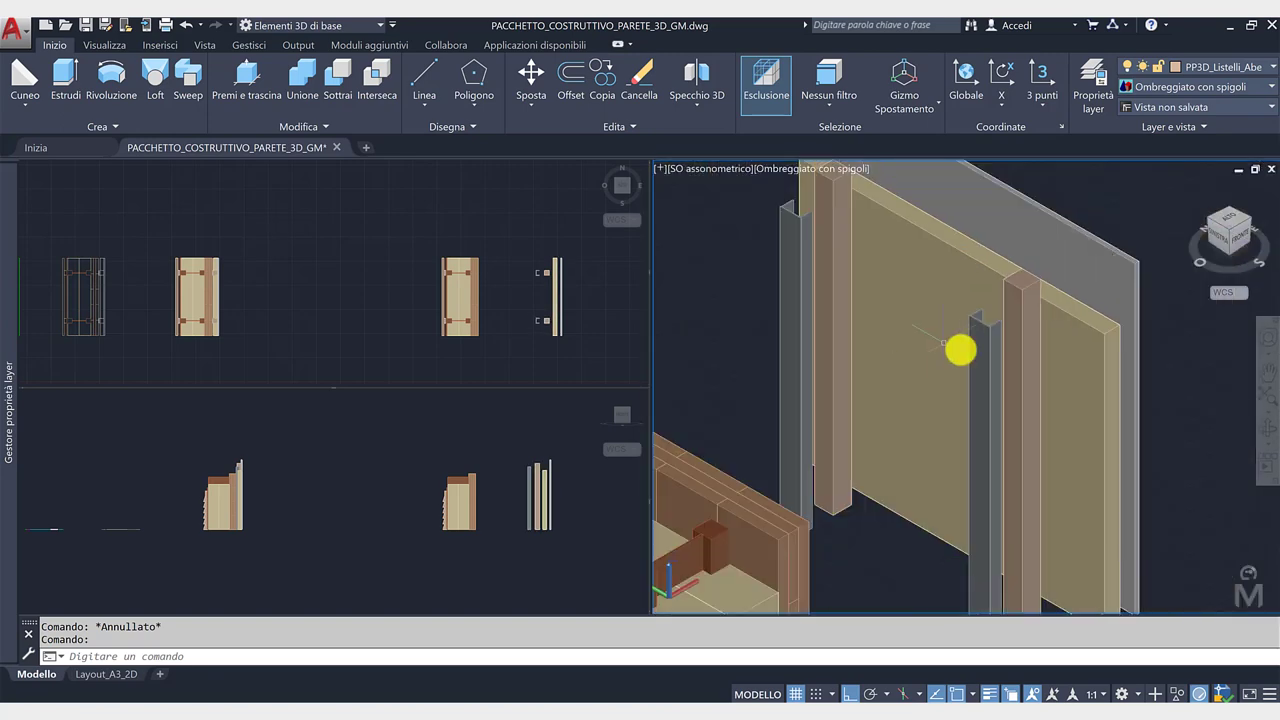
pyautogui.scroll(-1, 960, 349)
pyautogui.click(1010, 368)
pyautogui.click(830, 311)
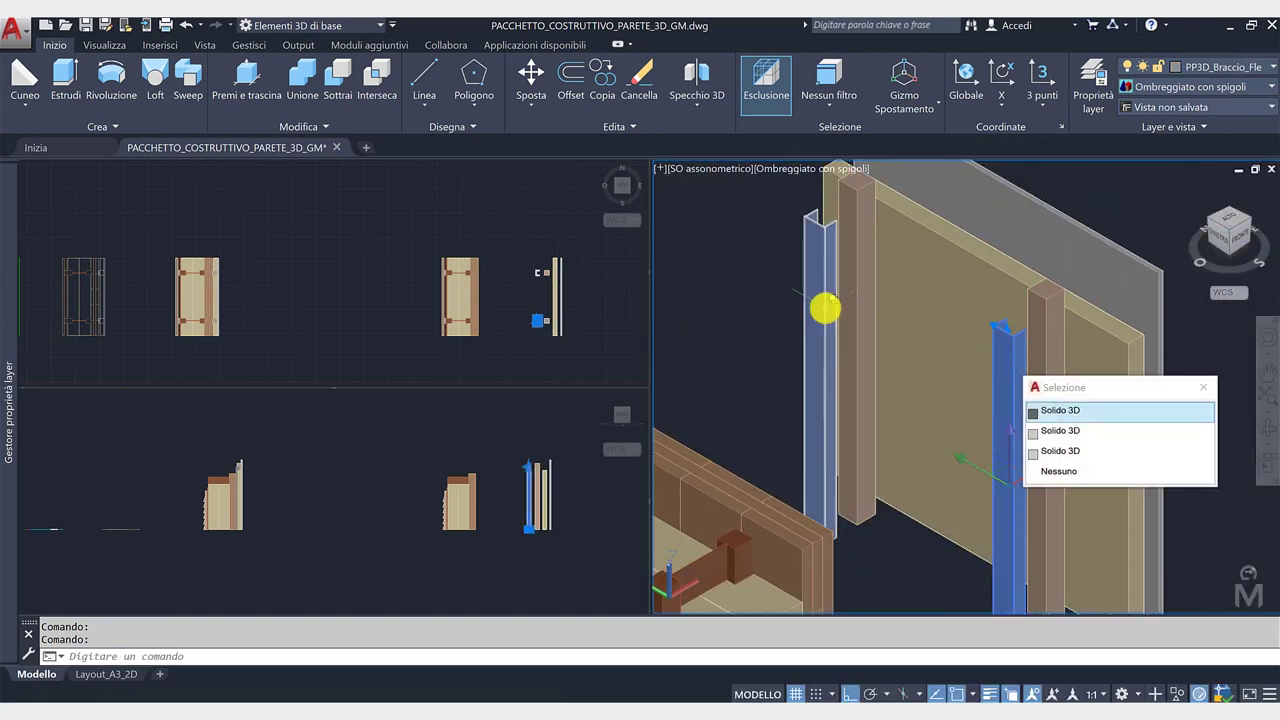
pyautogui.click(940, 358)
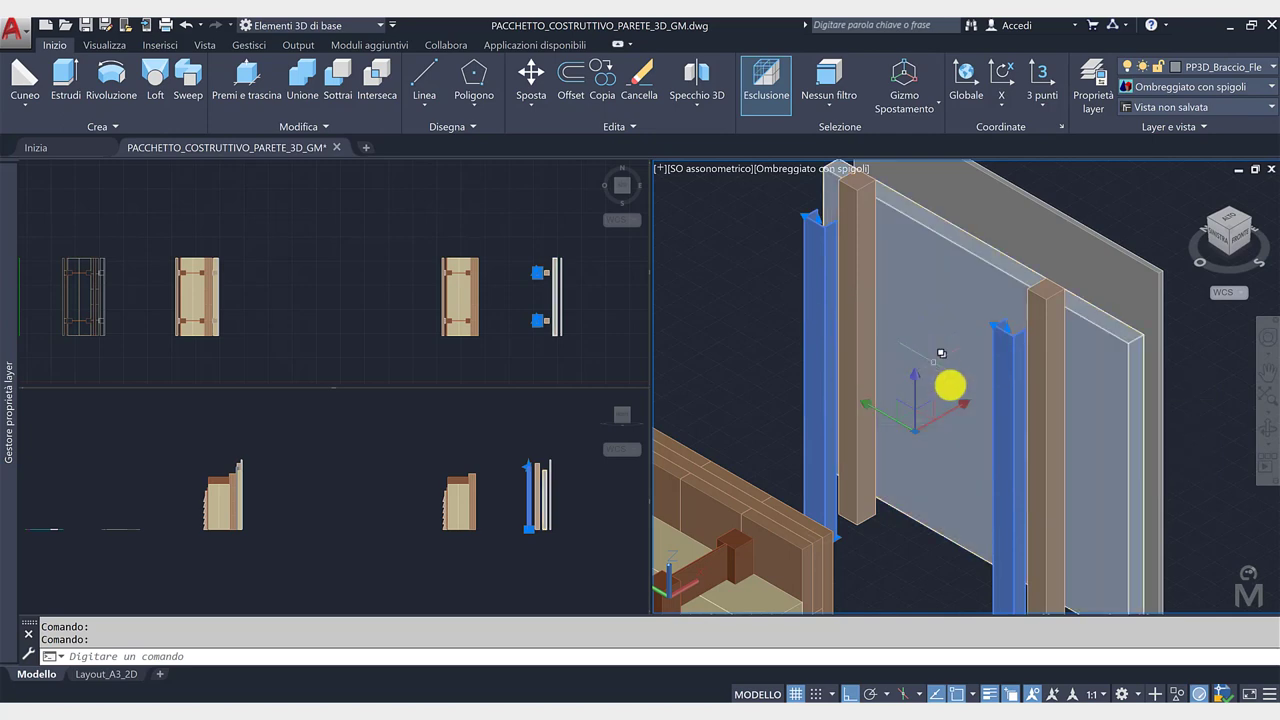
# Step: Move the selected C-profiles a short distance along the gizmo axis
pyautogui.click(920, 428)
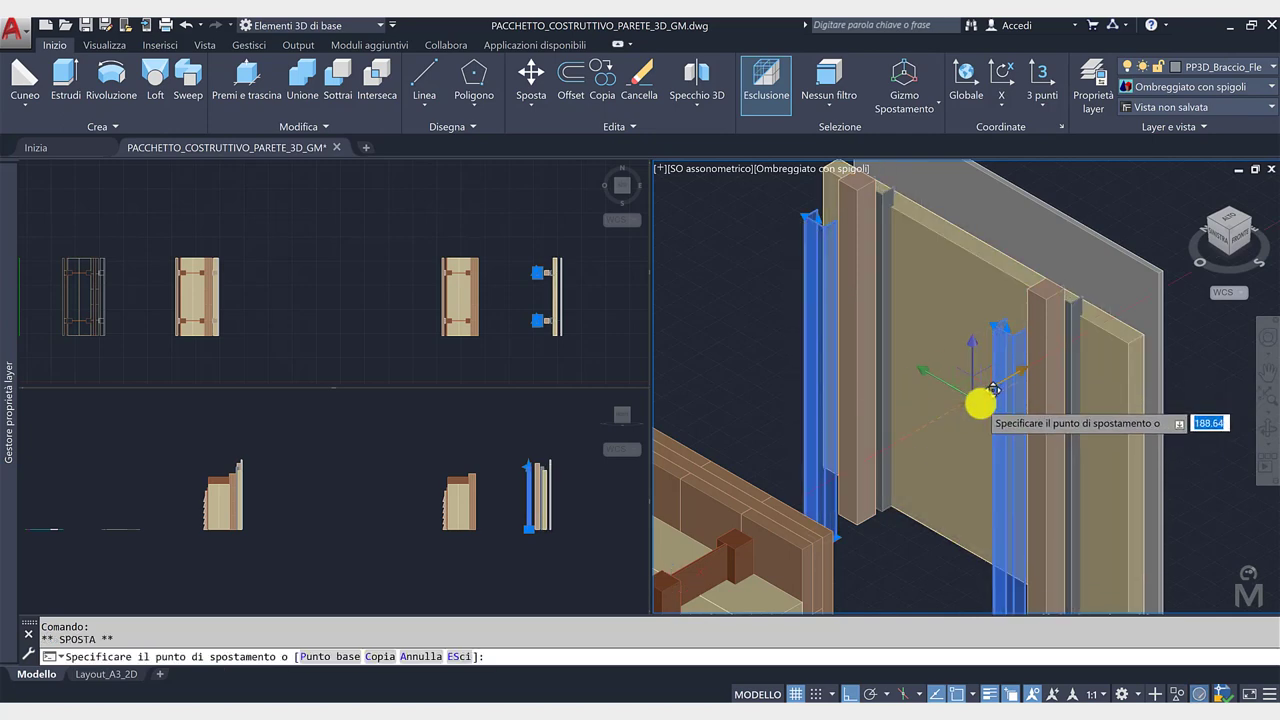
pyautogui.write('0')
pyautogui.press('Return')
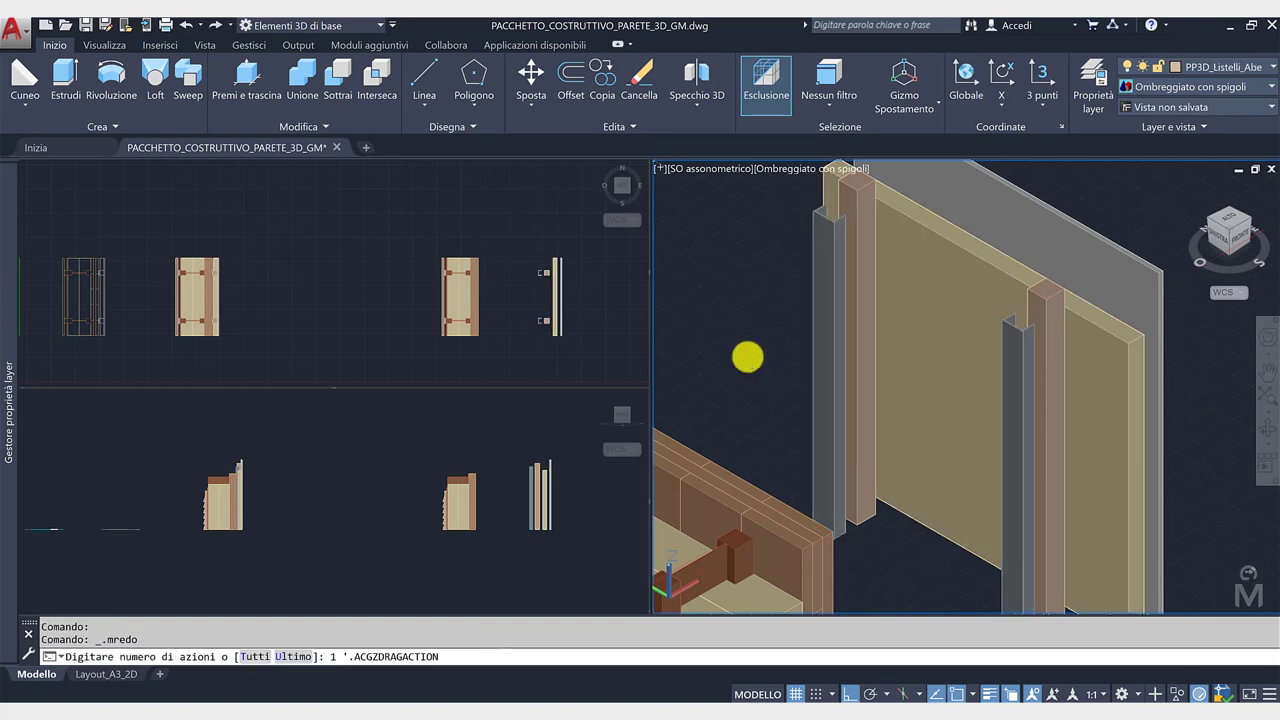
pyautogui.click(750, 346)
pyautogui.click(670, 348)
pyautogui.scroll(-3, 766, 509)
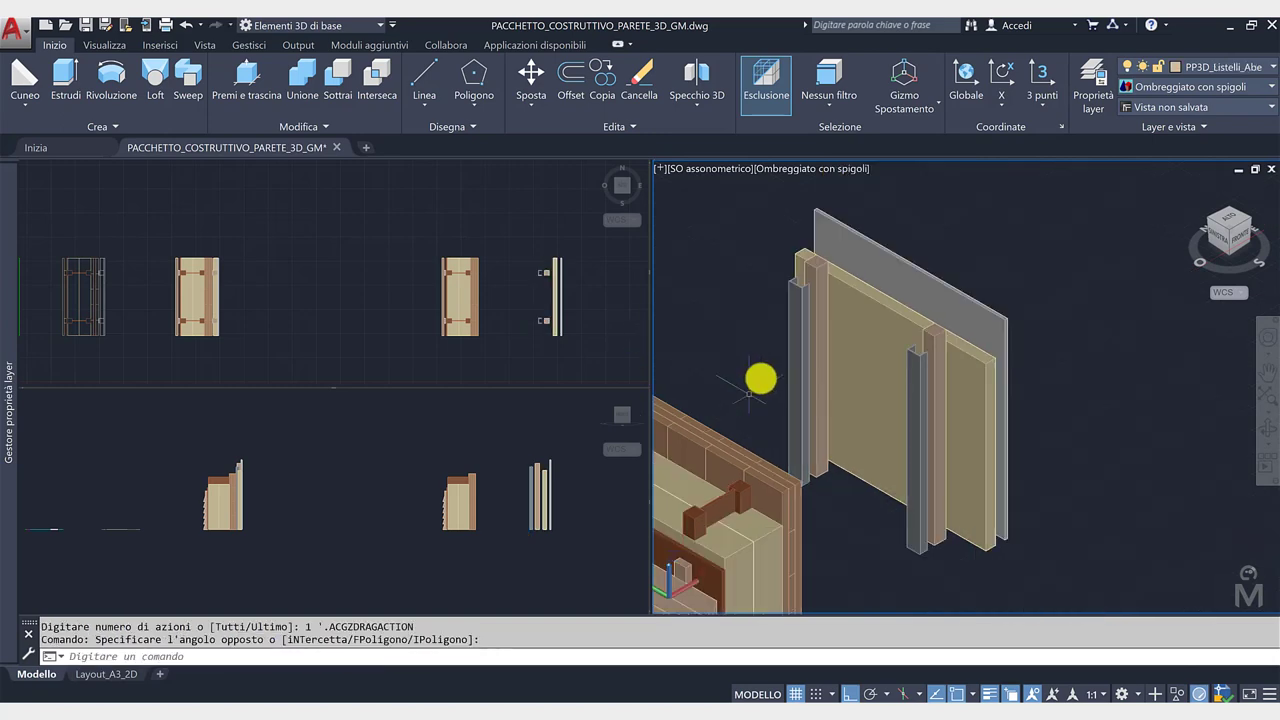
# Step: Window-select the brown X-Lam panel layer in the Top view and move it 700 out
pyautogui.moveTo(908, 317); pyautogui.dragTo(891, 291, button='middle')
pyautogui.click(483, 246)
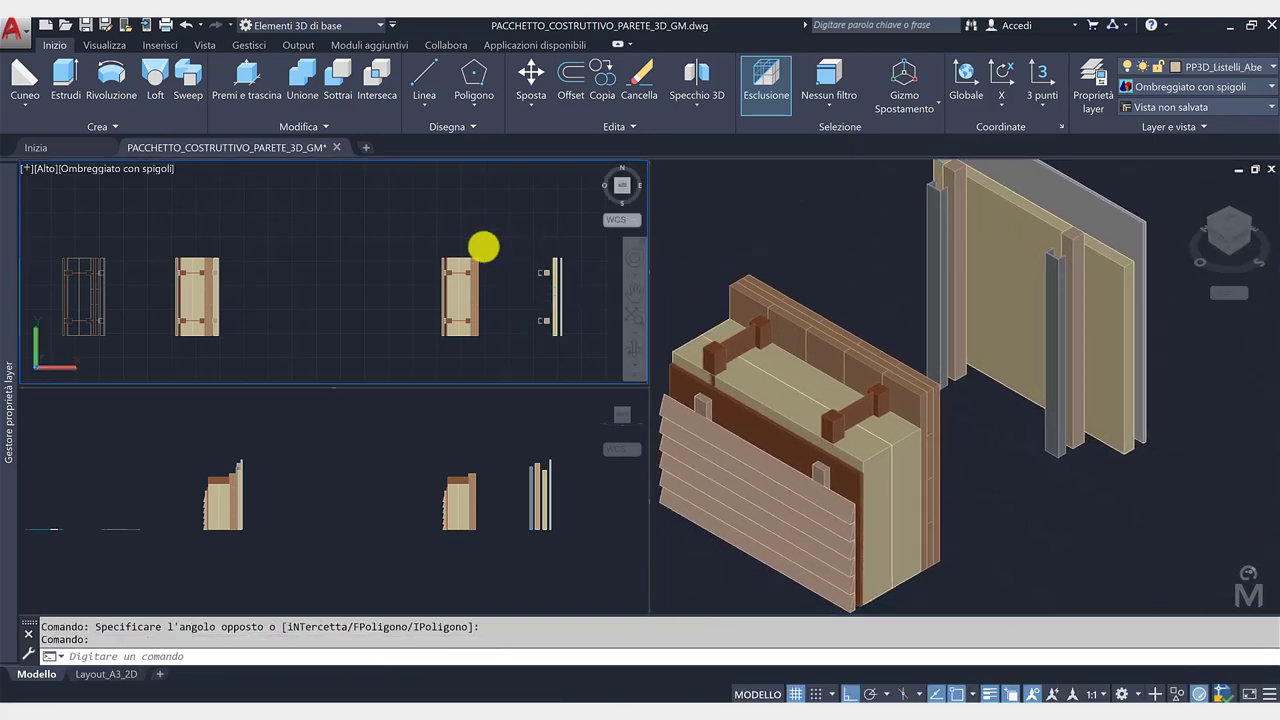
pyautogui.click(468, 237)
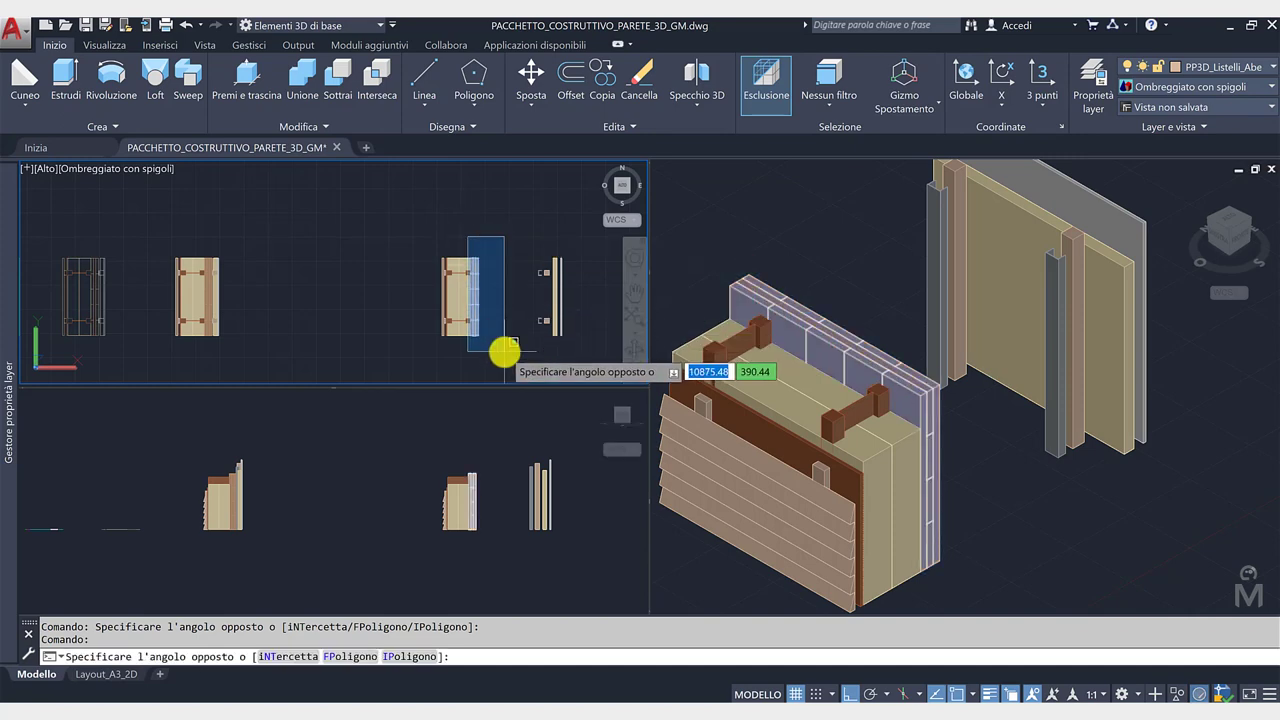
pyautogui.click(505, 352)
pyautogui.click(1009, 497)
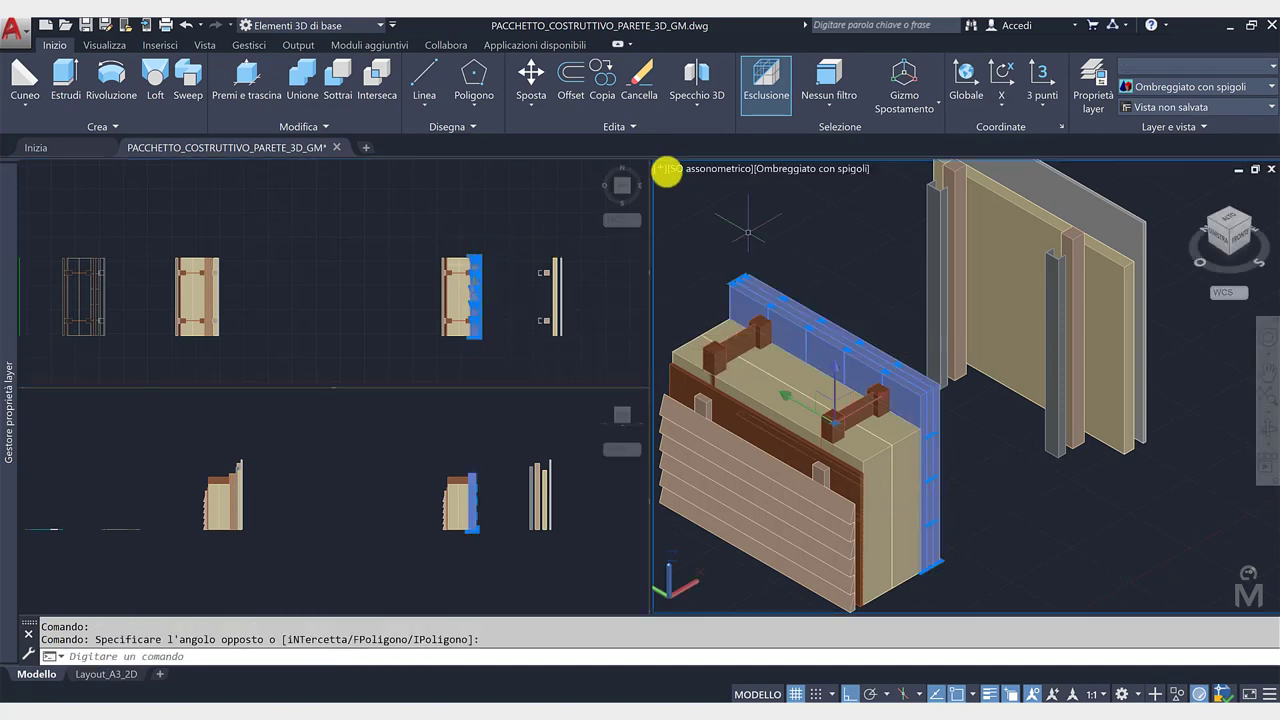
pyautogui.click(540, 85)
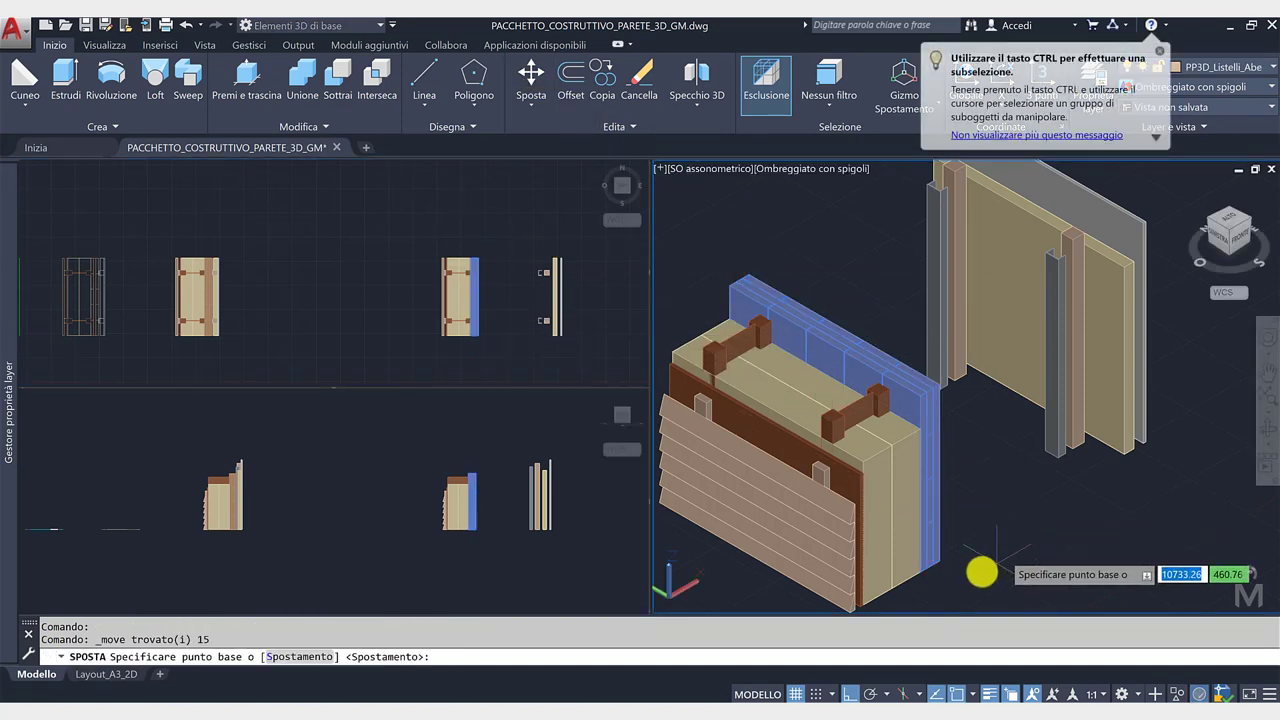
pyautogui.click(943, 563)
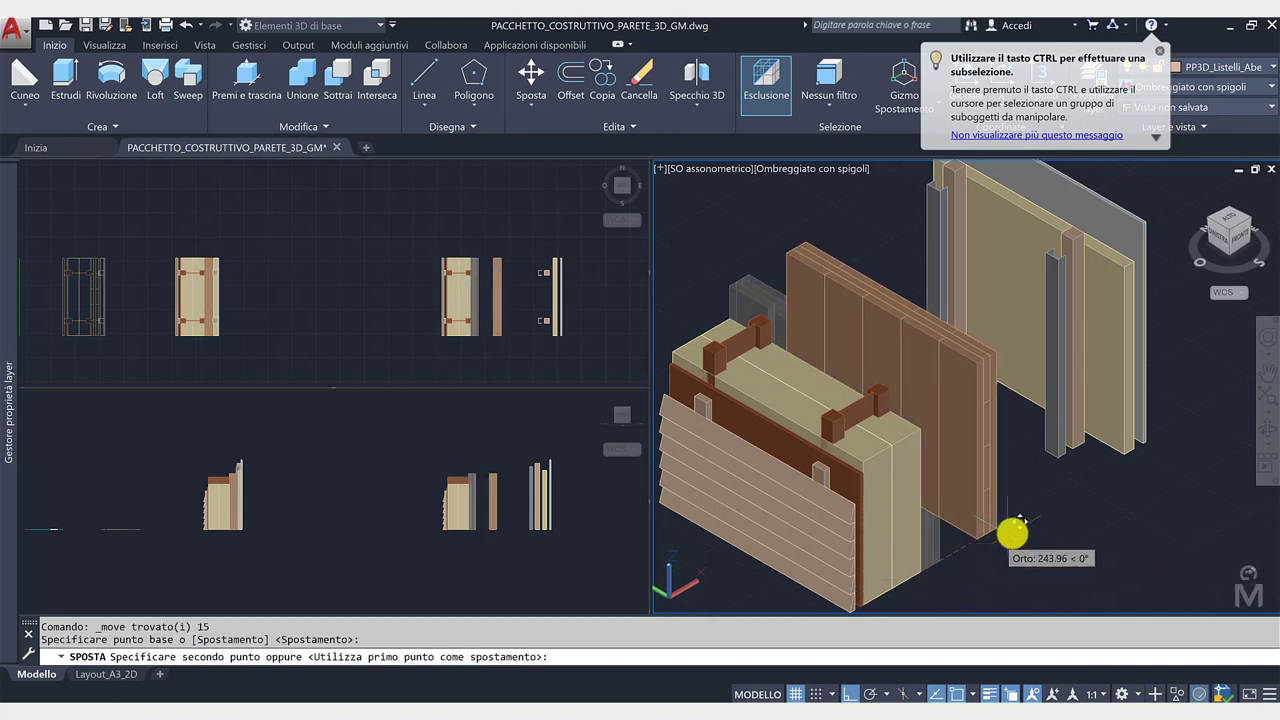
pyautogui.write('700')
pyautogui.press('Return')
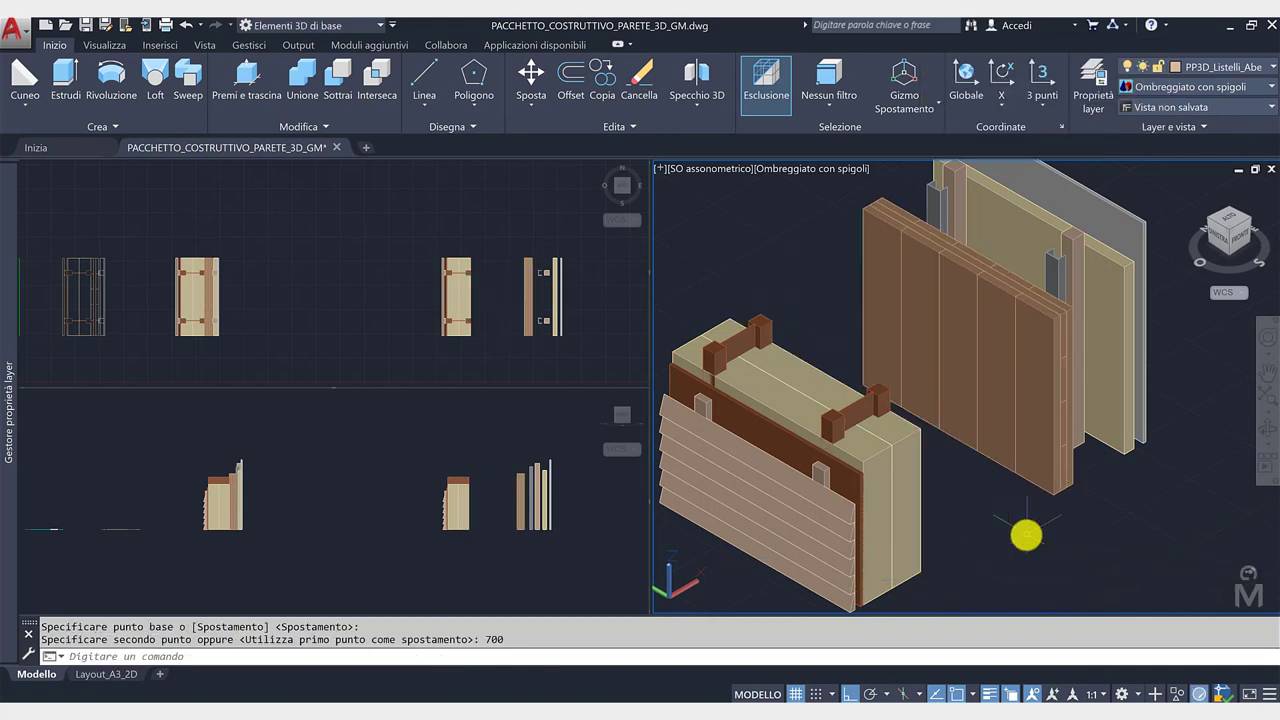
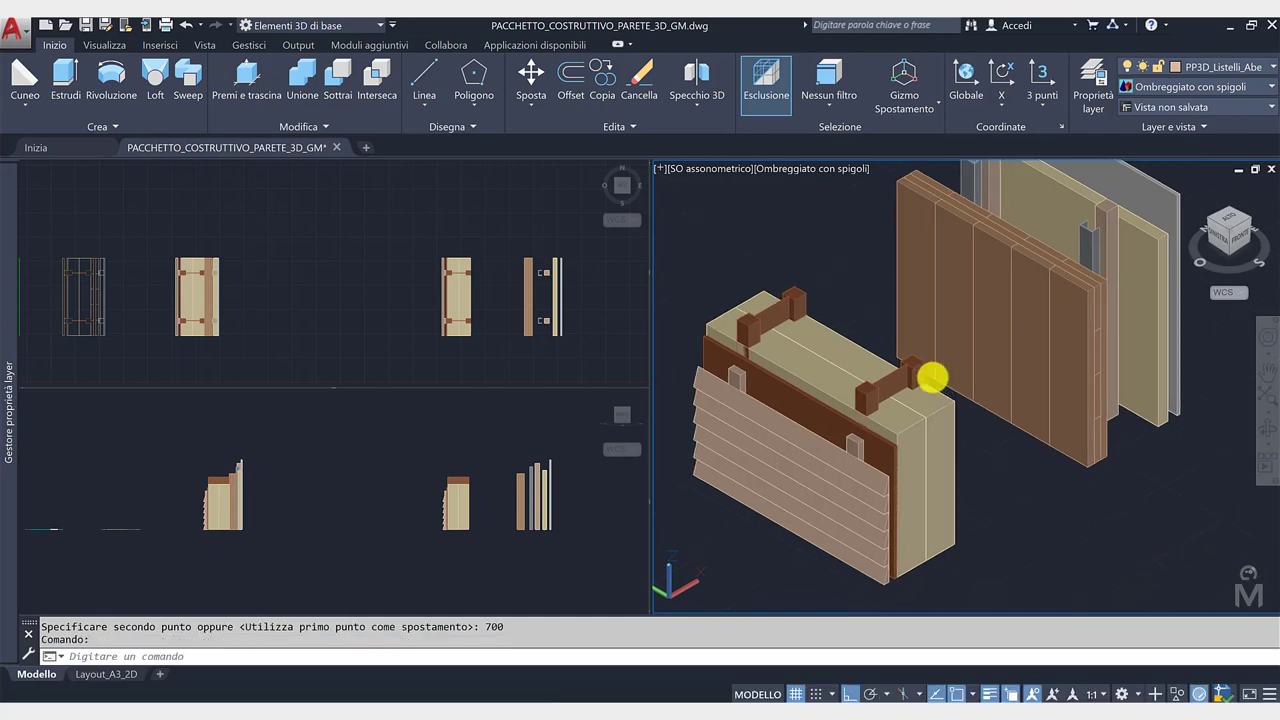
# Step: Merge the first group of overlapping spacer pieces into one solid with Unione
pyautogui.click(916, 371)
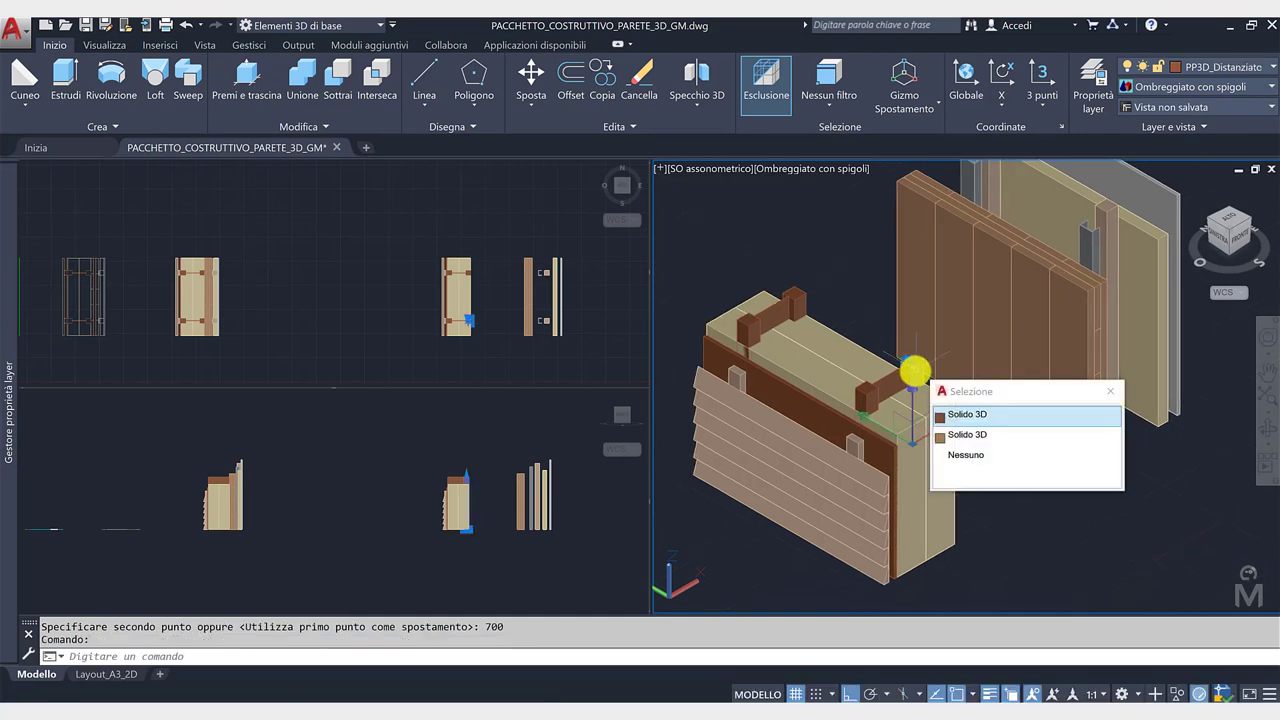
pyautogui.click(866, 397)
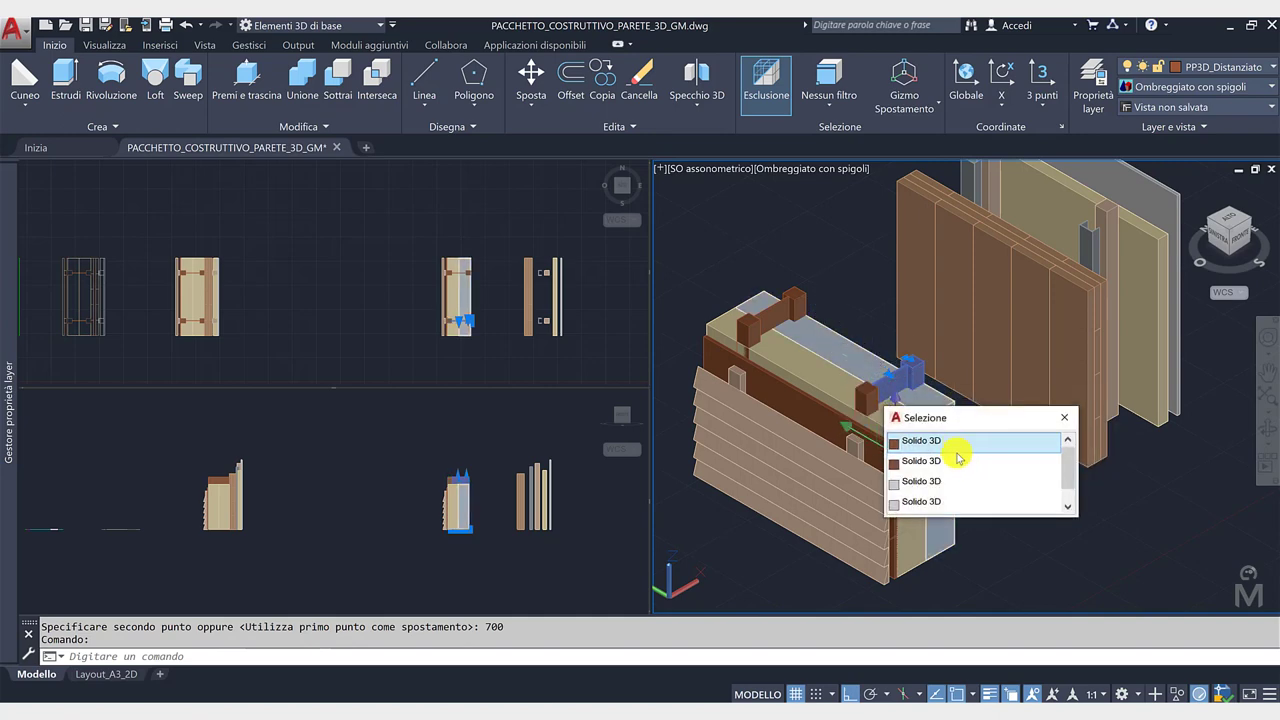
pyautogui.press('Escape')
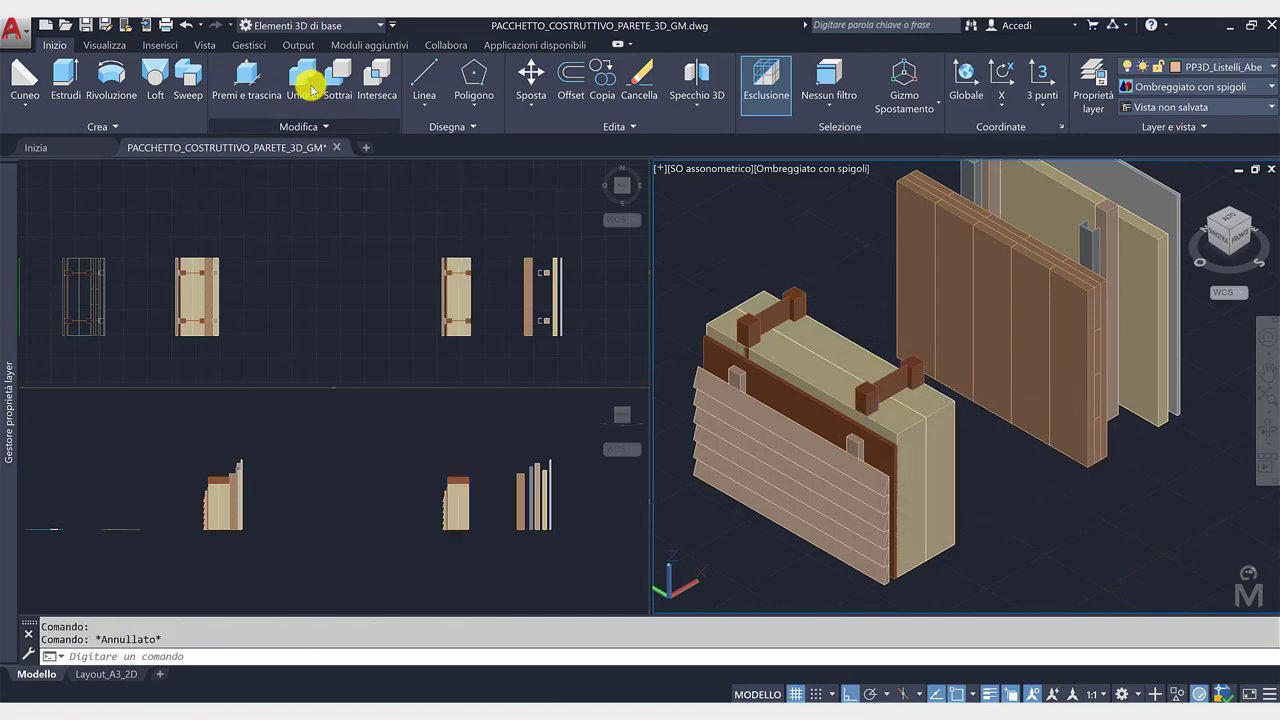
pyautogui.click(303, 78)
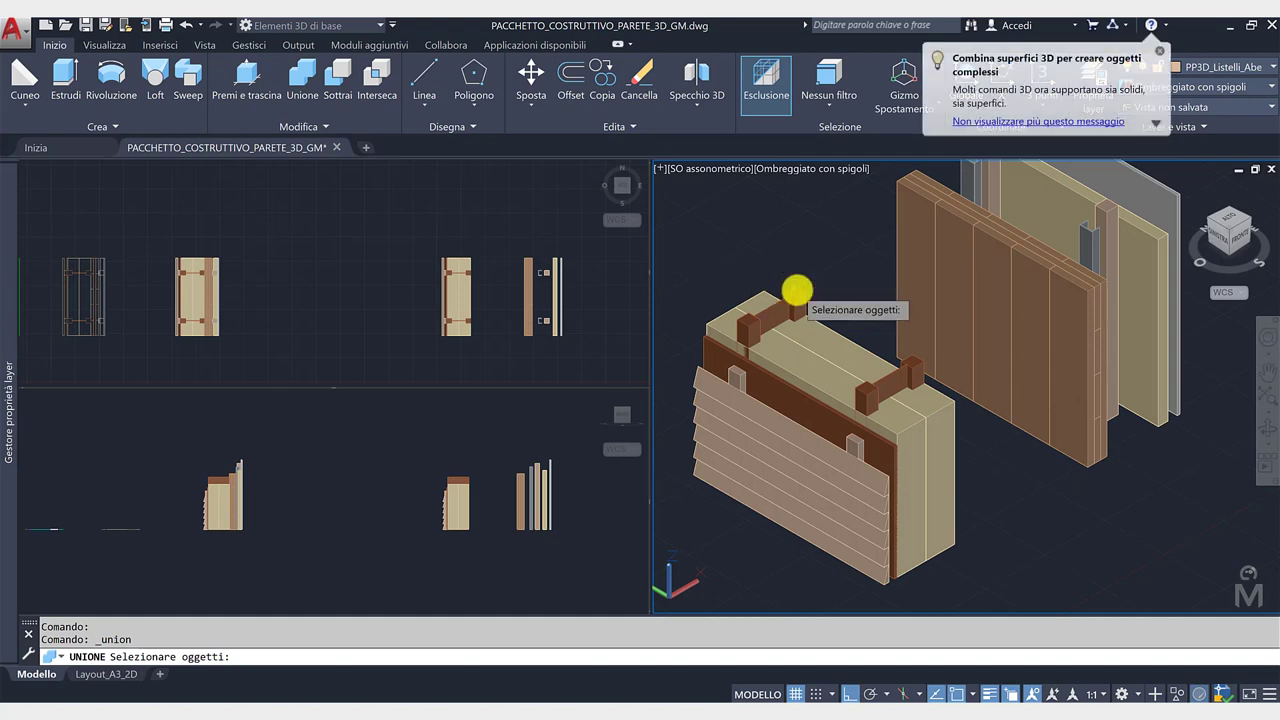
pyautogui.click(790, 295)
pyautogui.click(765, 319)
pyautogui.click(820, 348)
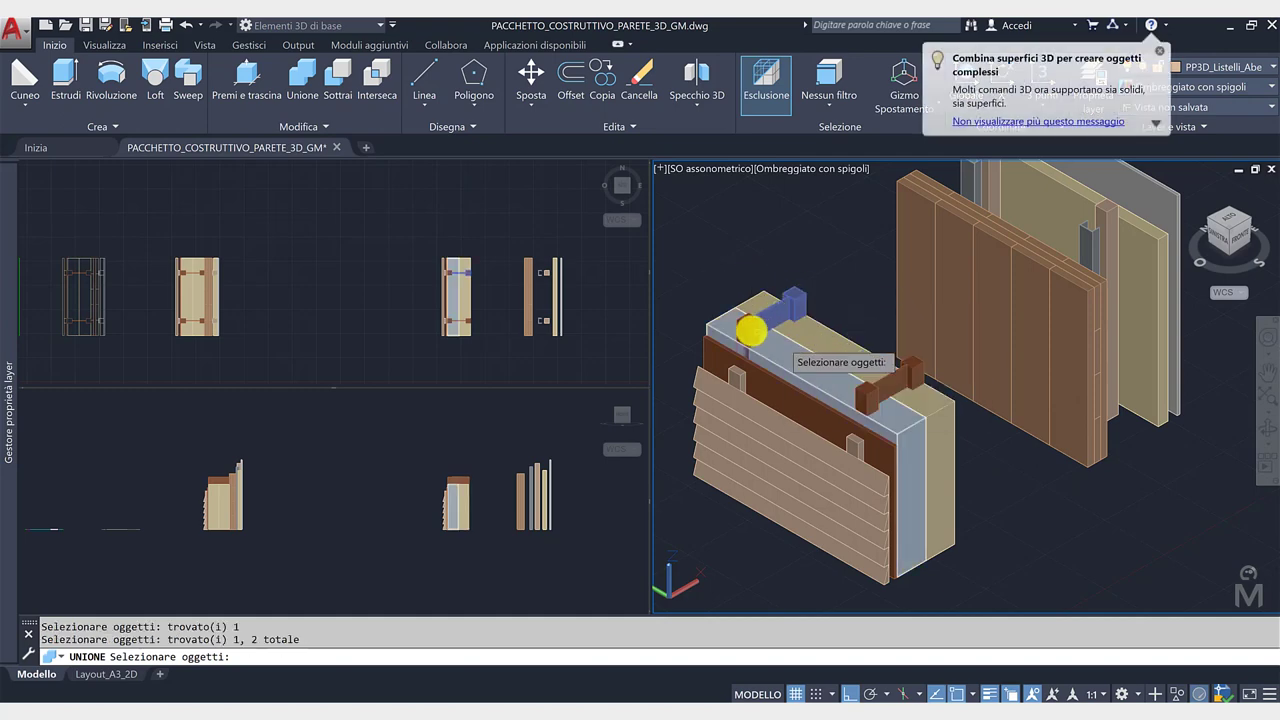
pyautogui.click(752, 330)
pyautogui.click(790, 371)
pyautogui.press('Return')
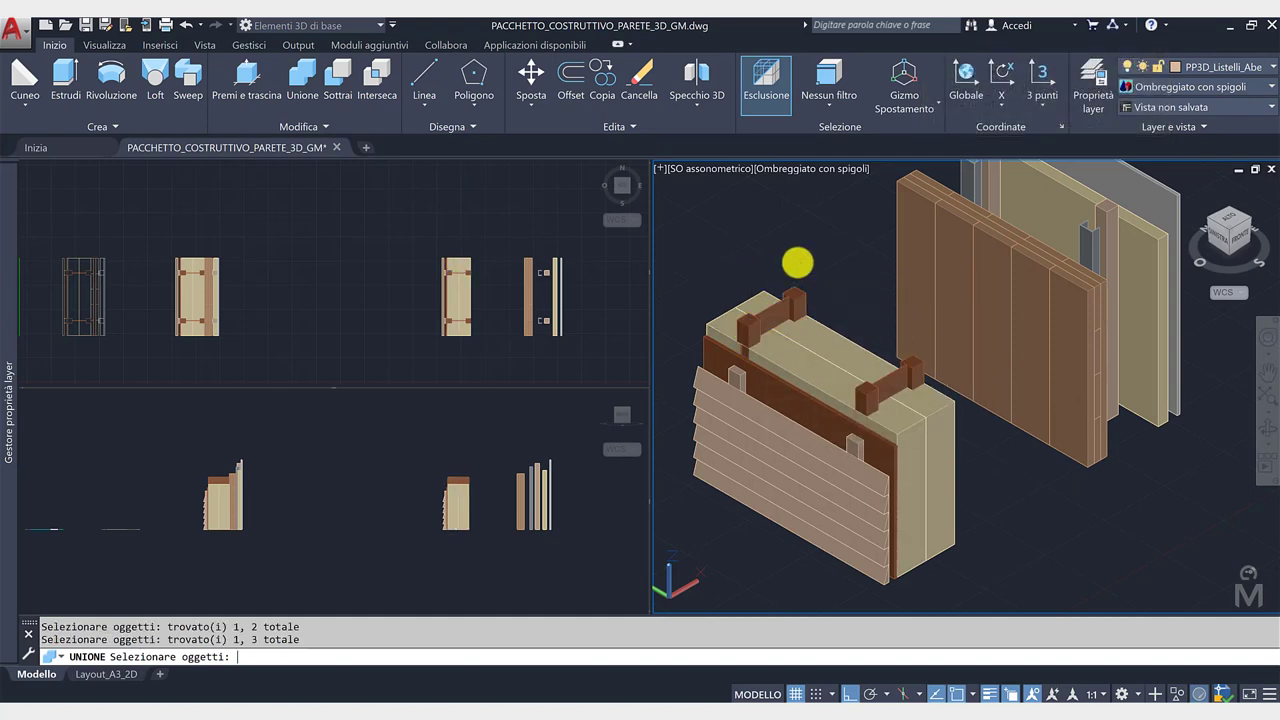
# Step: Merge the second spacer batten's pieces into a single solid
pyautogui.click(303, 78)
pyautogui.click(909, 364)
pyautogui.click(894, 374)
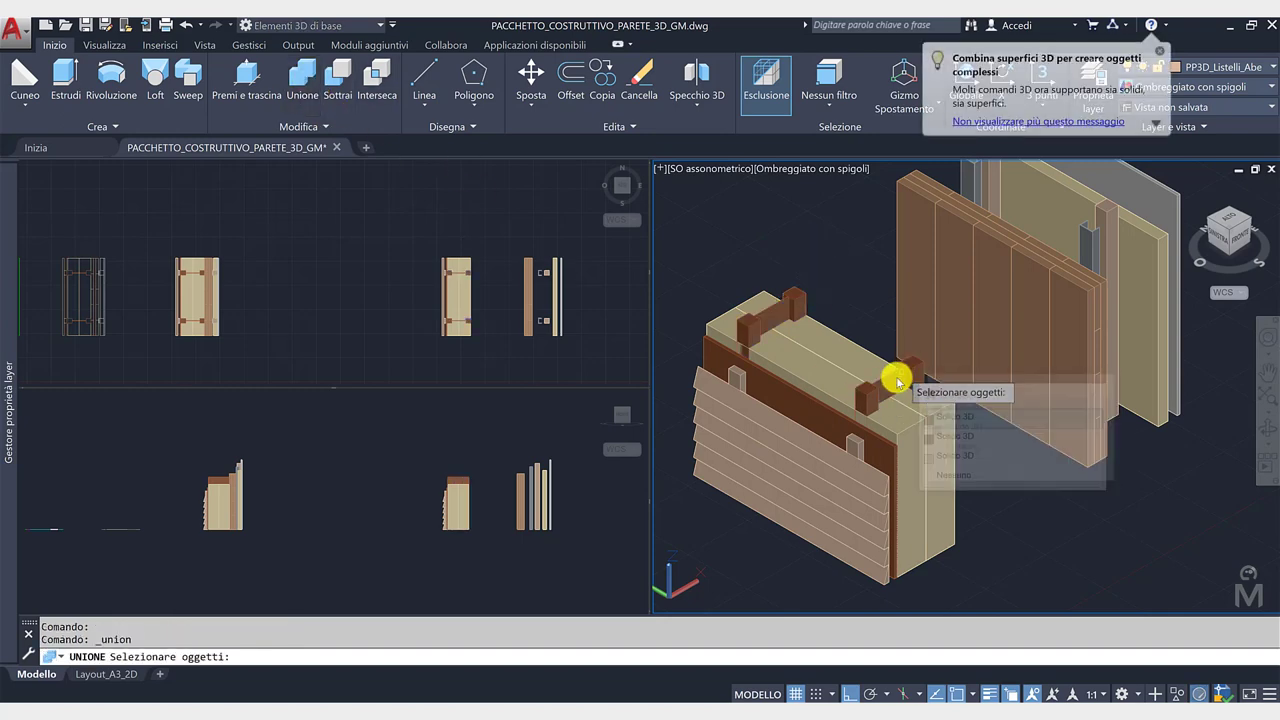
pyautogui.click(871, 391)
pyautogui.click(910, 434)
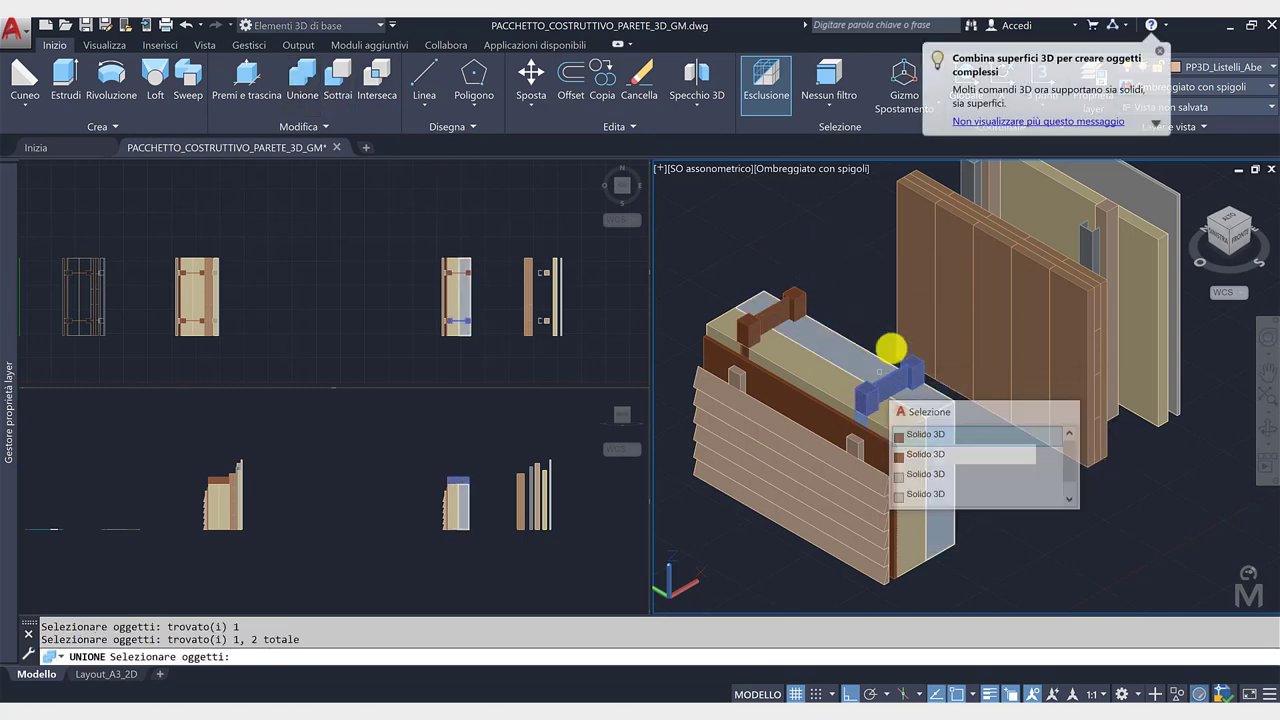
pyautogui.press('Return')
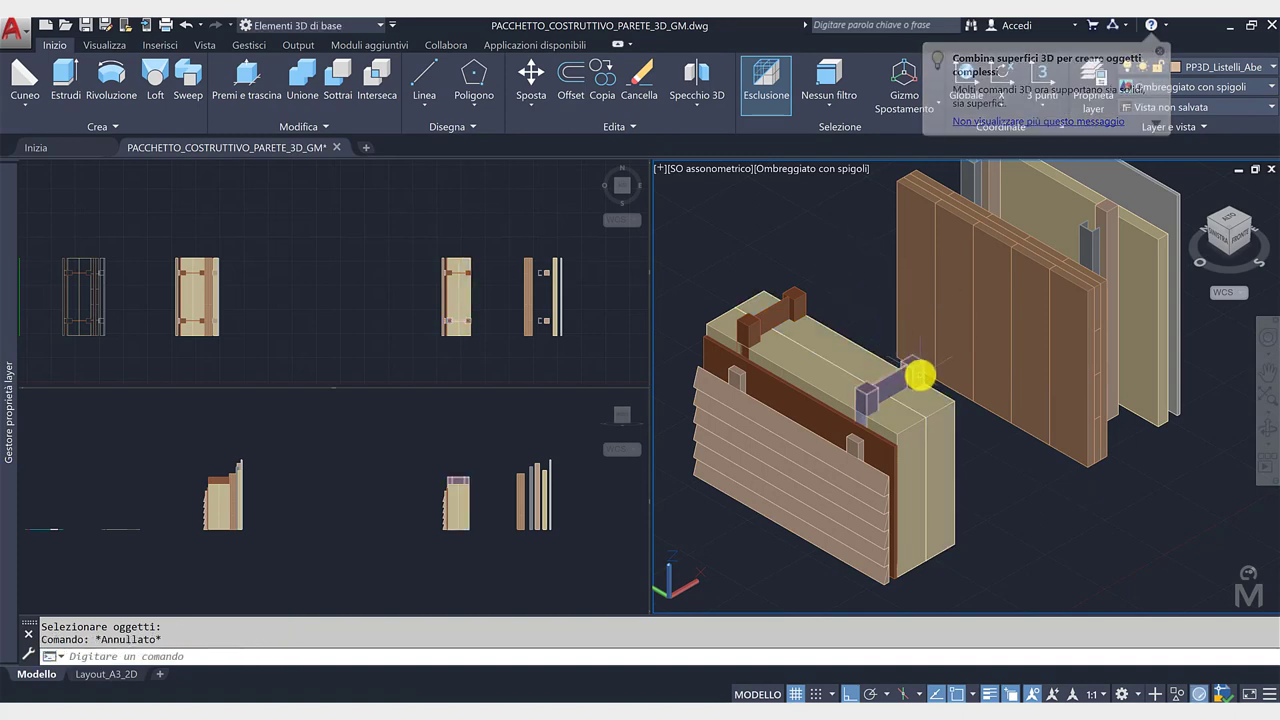
# Step: Select both merged spacer battens
pyautogui.press('Escape')
pyautogui.click(915, 370)
pyautogui.click(808, 310)
# Step: Move the battens 600 units back along the X axis
pyautogui.click(885, 394)
pyautogui.write('600')
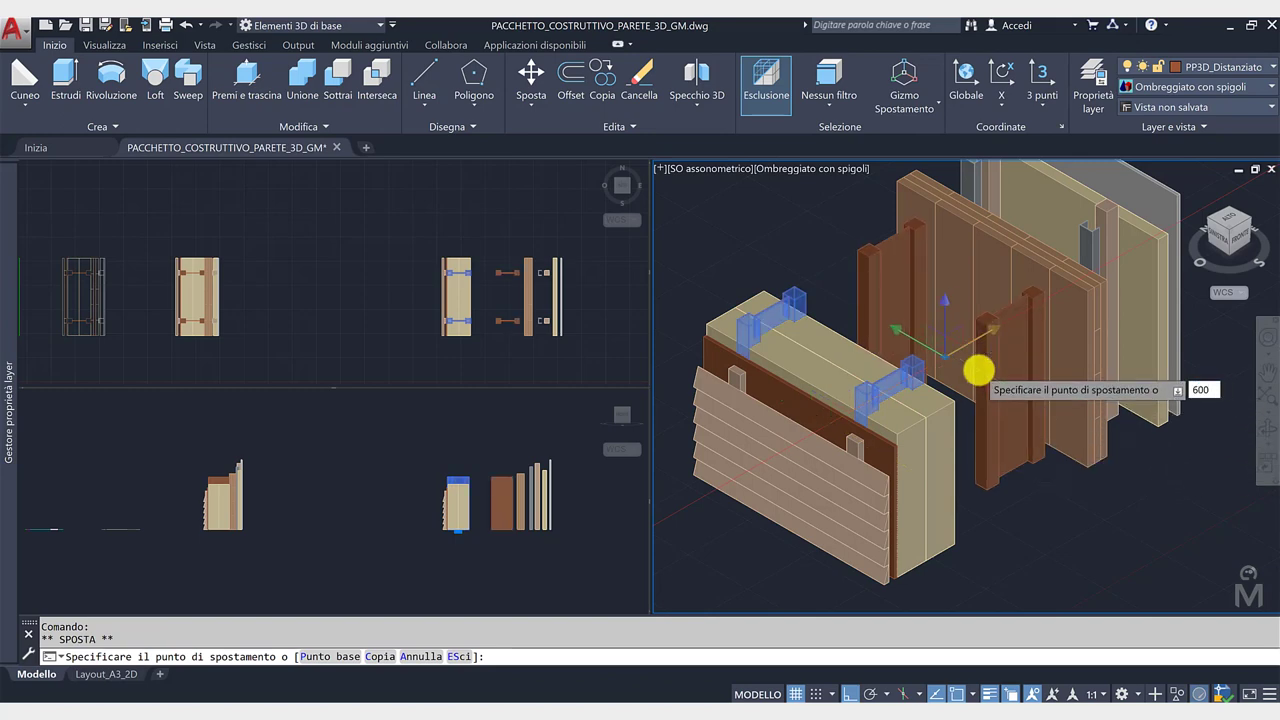
pyautogui.press('Return')
pyautogui.press('Escape')
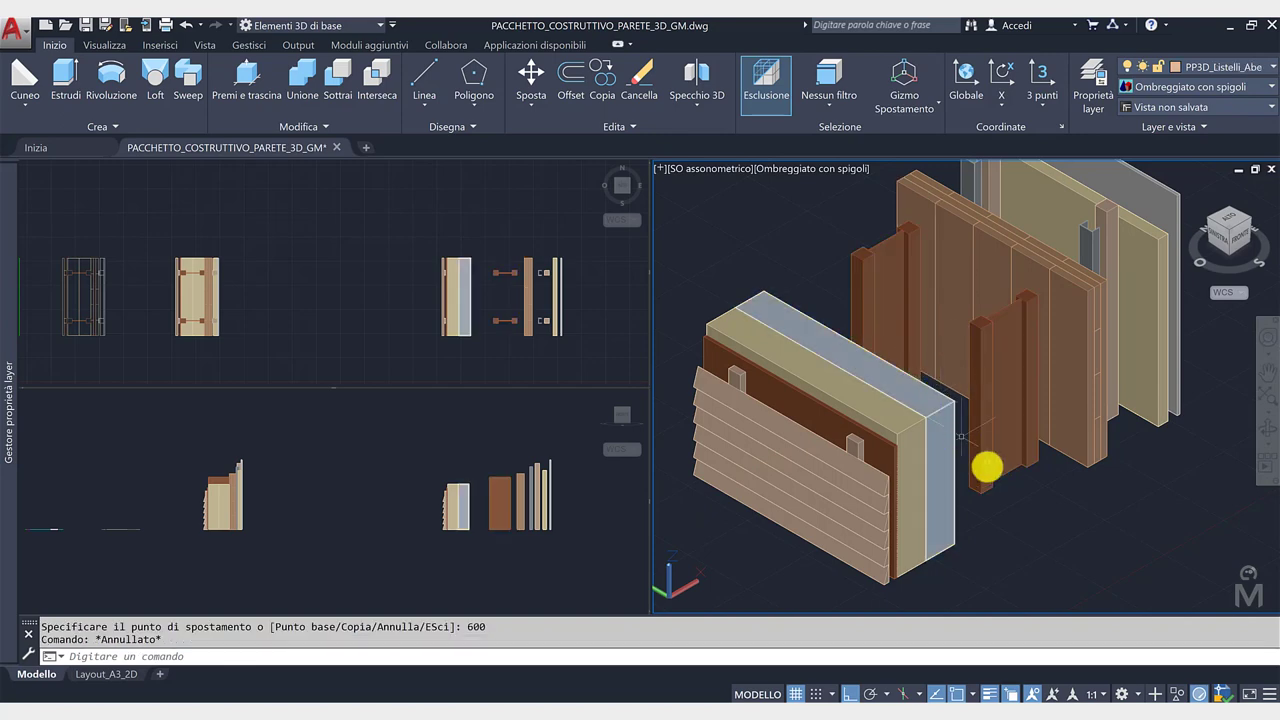
pyautogui.scroll(-2, 990, 478)
pyautogui.scroll(1, 990, 480)
pyautogui.scroll(1, 1010, 490)
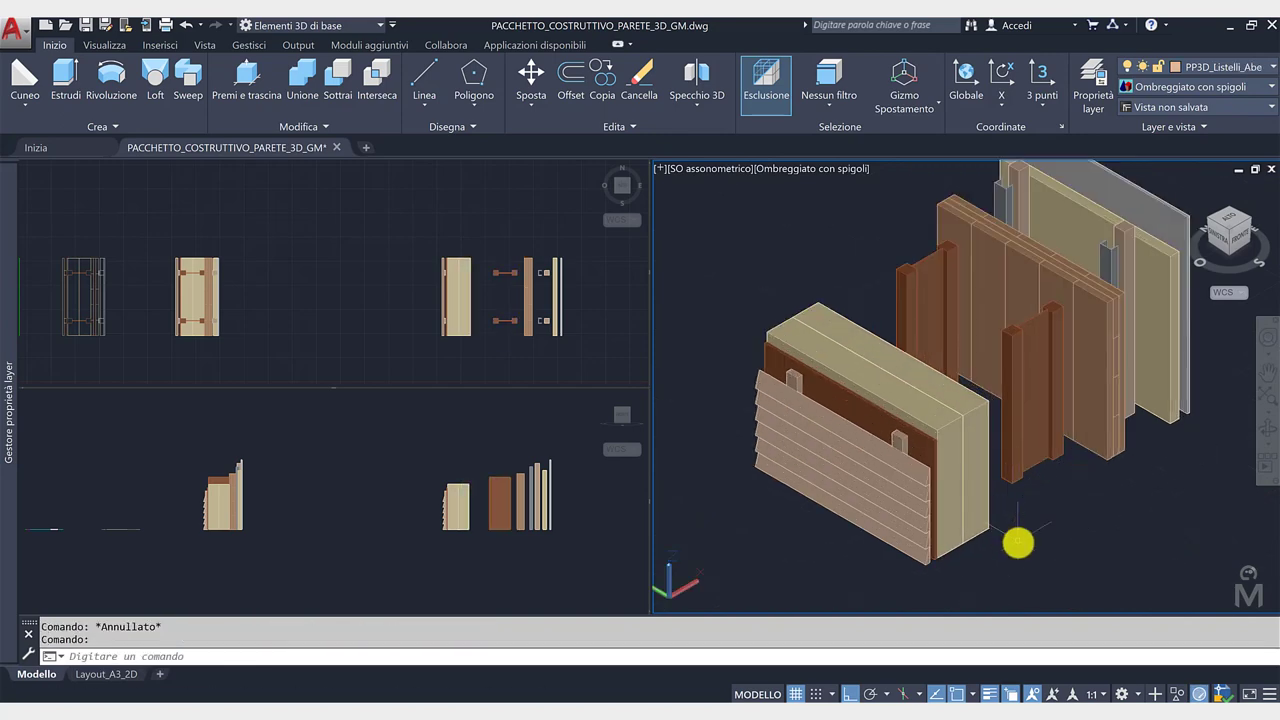
# Step: Move the insulation block 200 units away from the cladding
pyautogui.click(975, 514)
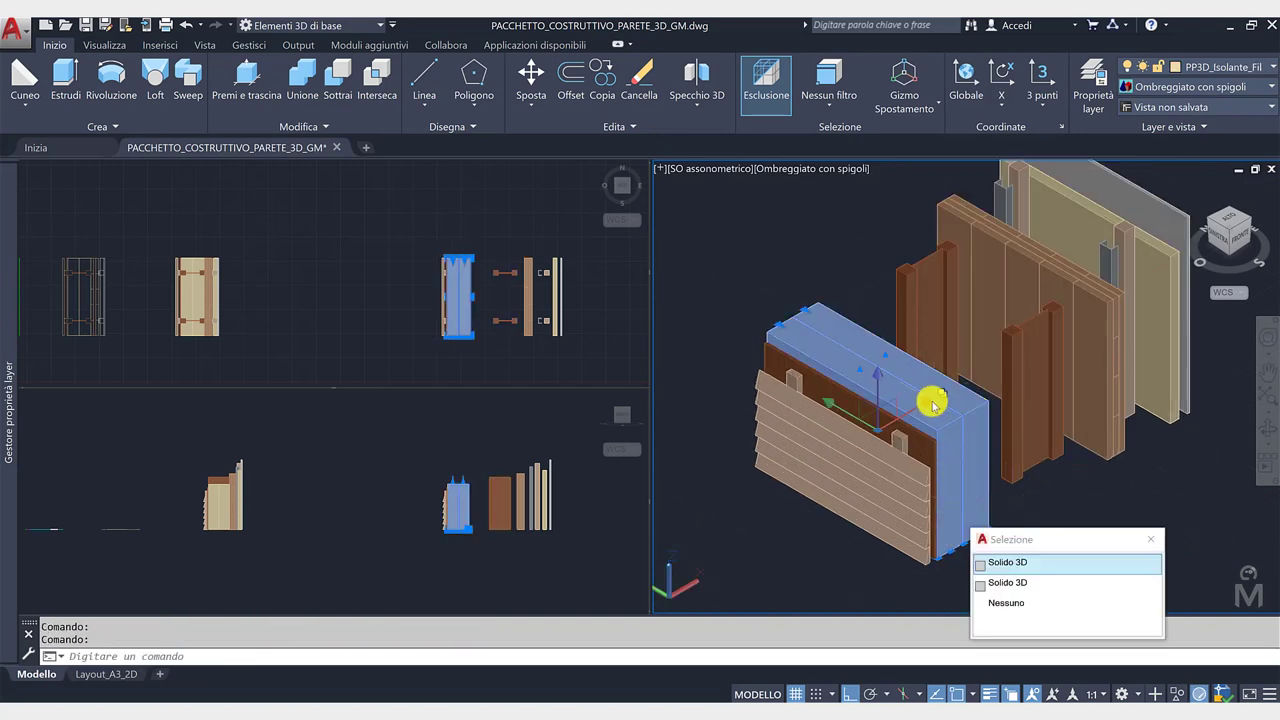
pyautogui.click(890, 416)
pyautogui.write('2')
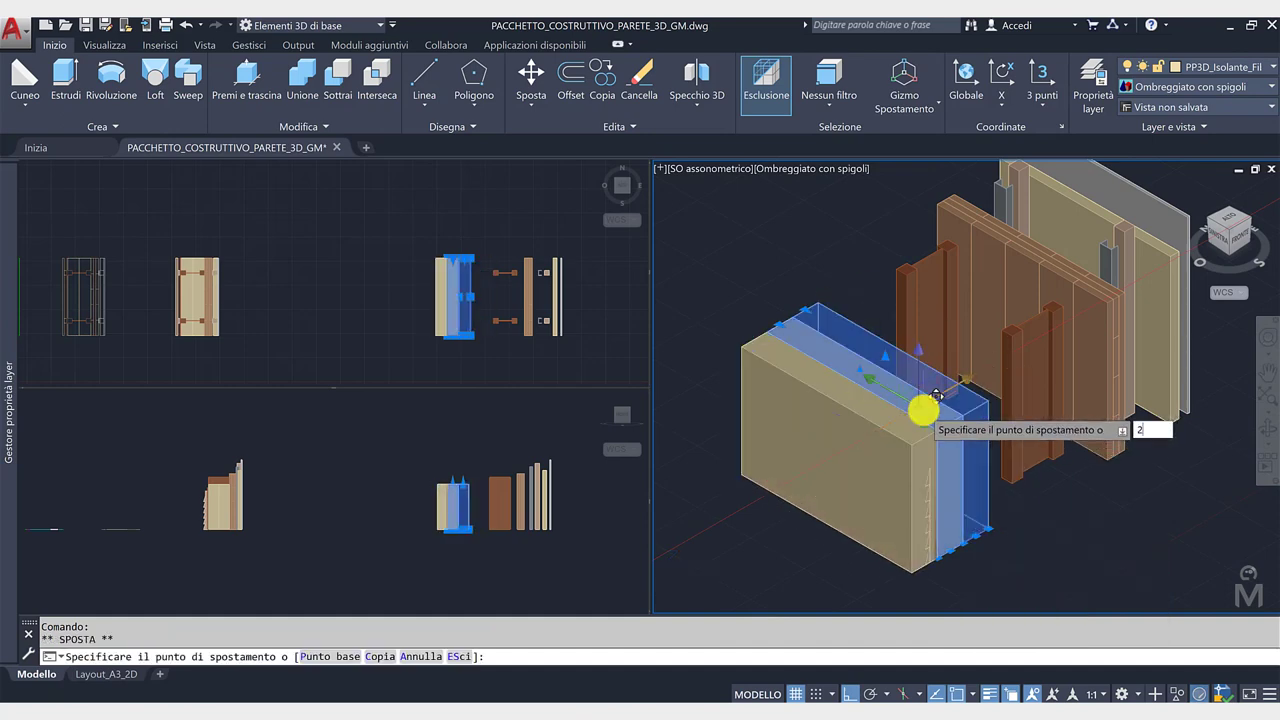
pyautogui.write('00')
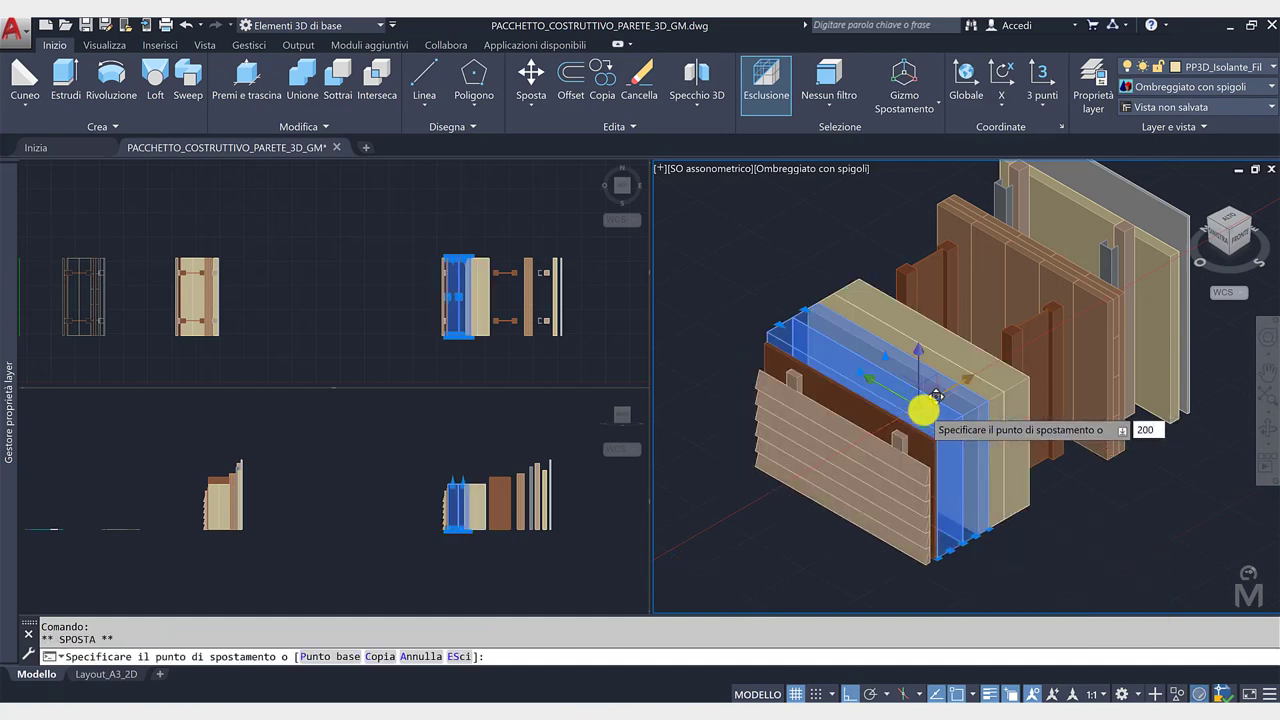
pyautogui.press('Return')
pyautogui.press('Escape')
pyautogui.moveTo(937, 544); pyautogui.dragTo(987, 524, button='middle')
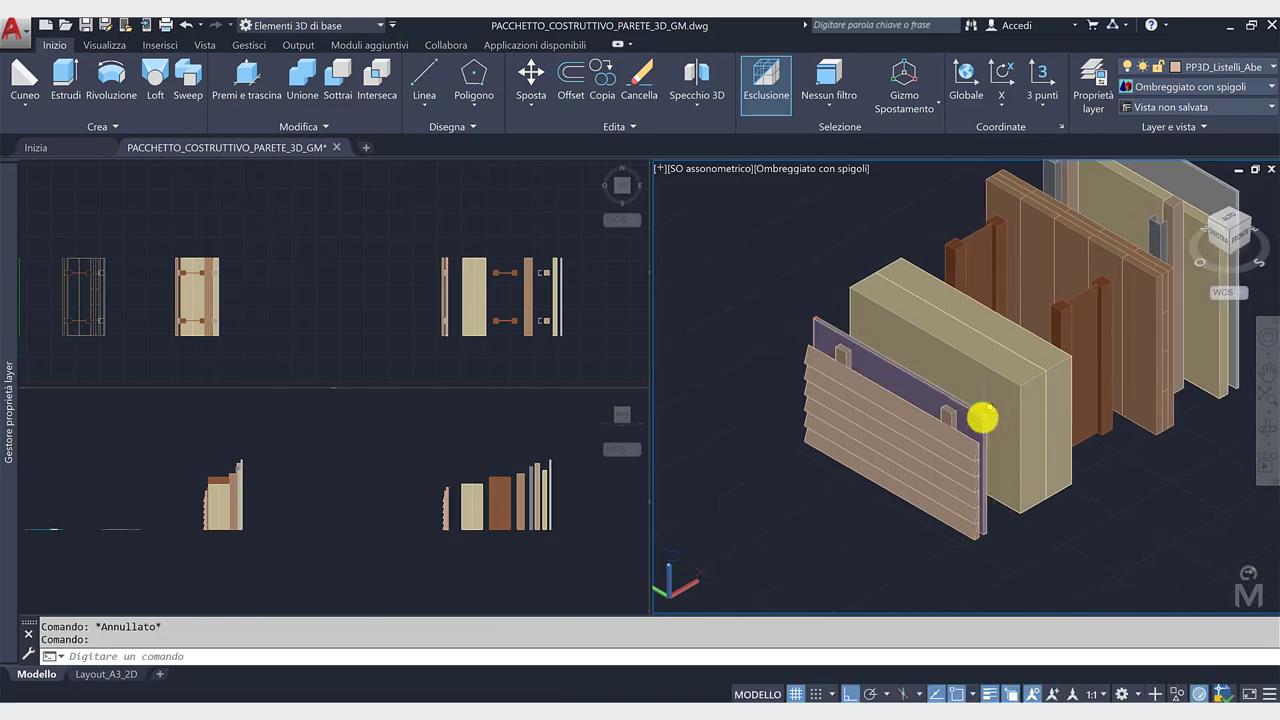
# Step: Move the brown board back from the cladding and reframe the model
pyautogui.click(982, 418)
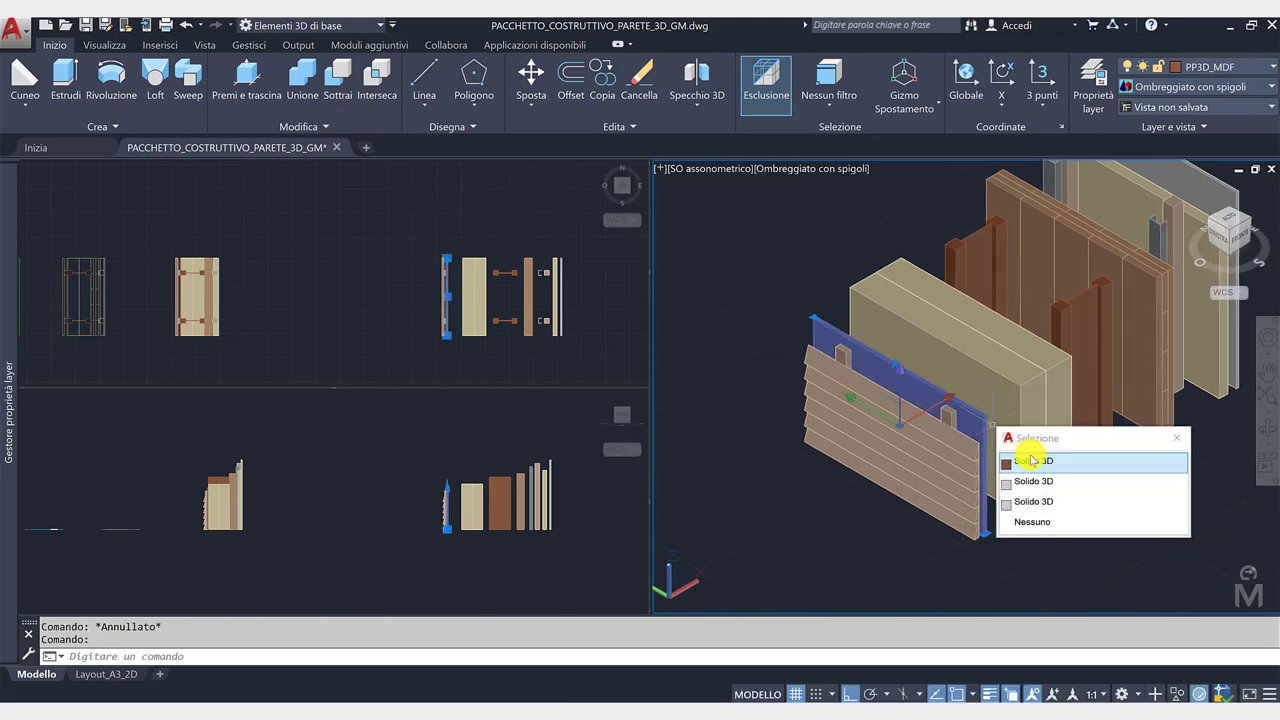
pyautogui.click(1015, 452)
pyautogui.click(903, 416)
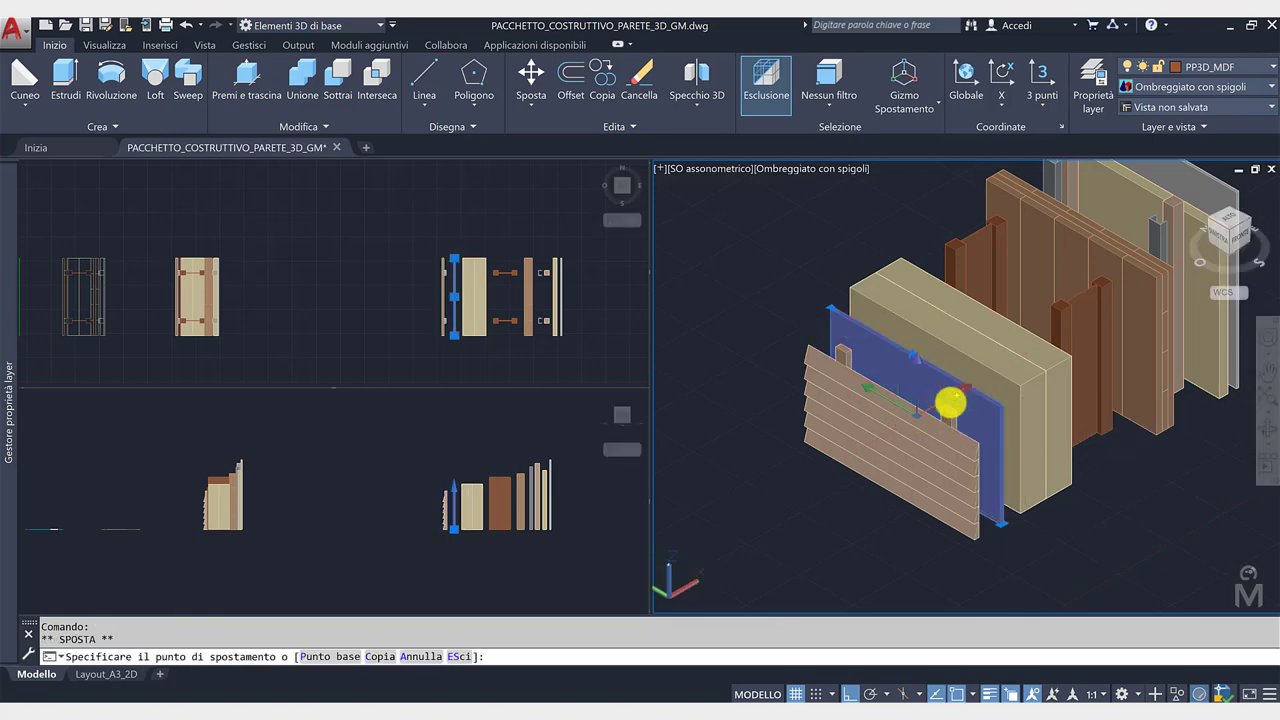
pyautogui.press('Escape')
pyautogui.moveTo(1059, 531)
pyautogui.mouseDown(button='middle')
pyautogui.moveTo(991, 540)
pyautogui.moveTo(1063, 528)
pyautogui.mouseUp(button='middle')
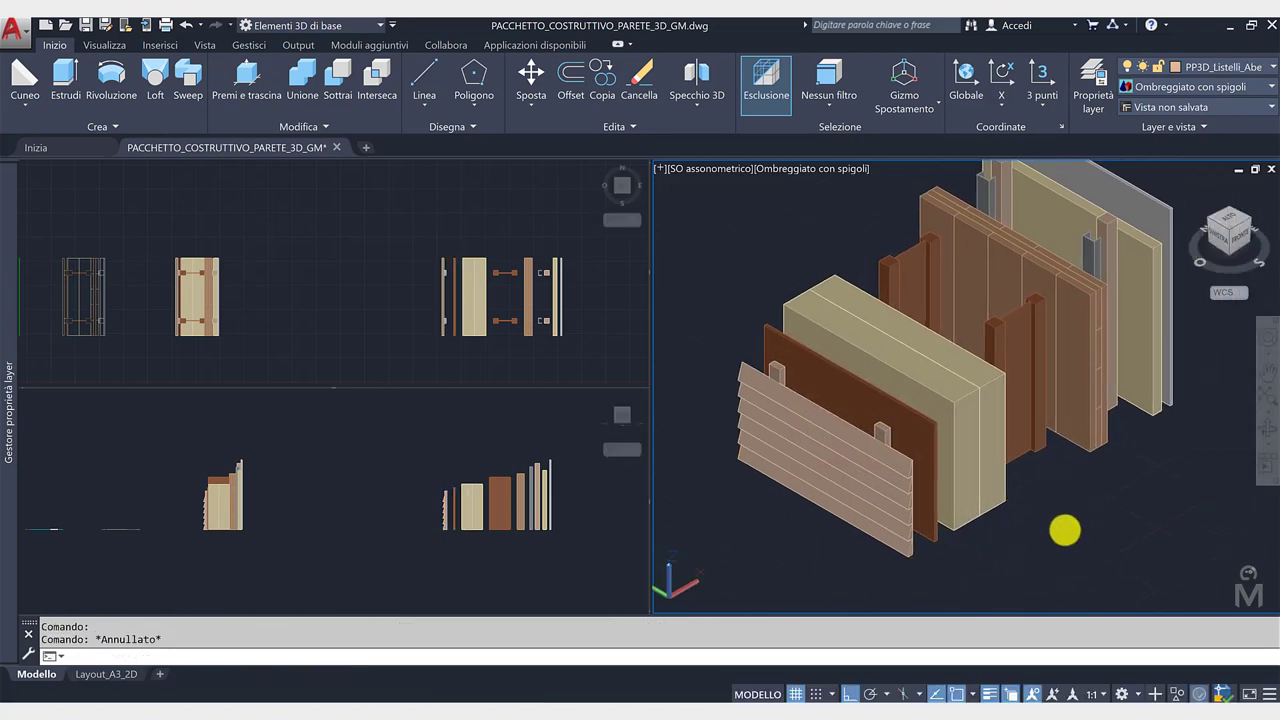
pyautogui.scroll(-2, 1054, 523)
pyautogui.scroll(-2, 1072, 513)
pyautogui.scroll(1, 1060, 514)
pyautogui.scroll(2, 871, 557)
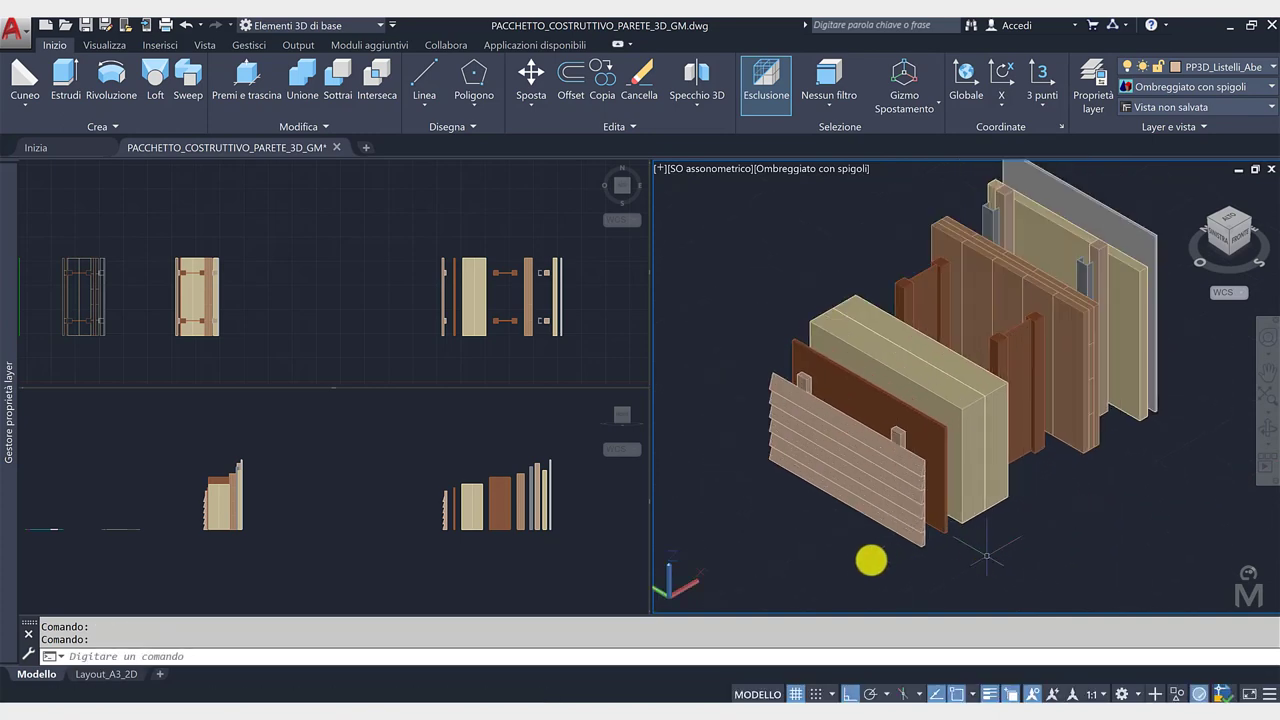
pyautogui.scroll(2, 901, 562)
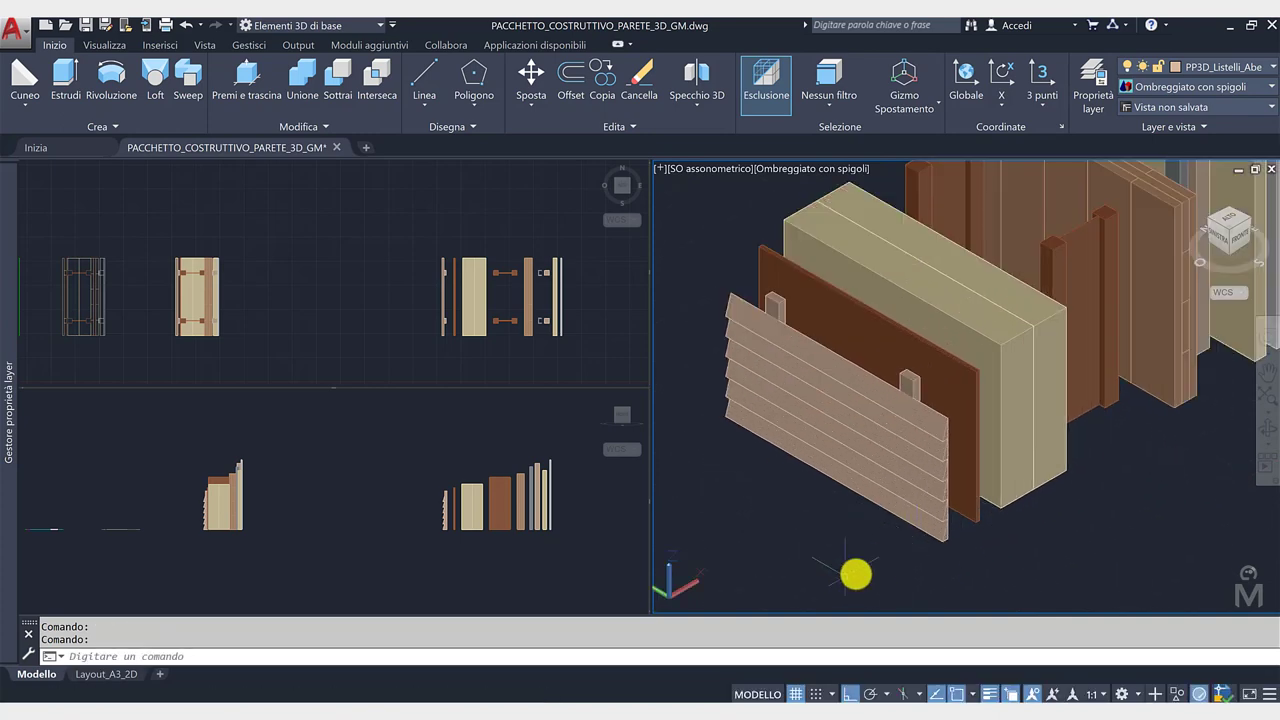
pyautogui.moveTo(877, 541); pyautogui.dragTo(894, 523, button='middle')
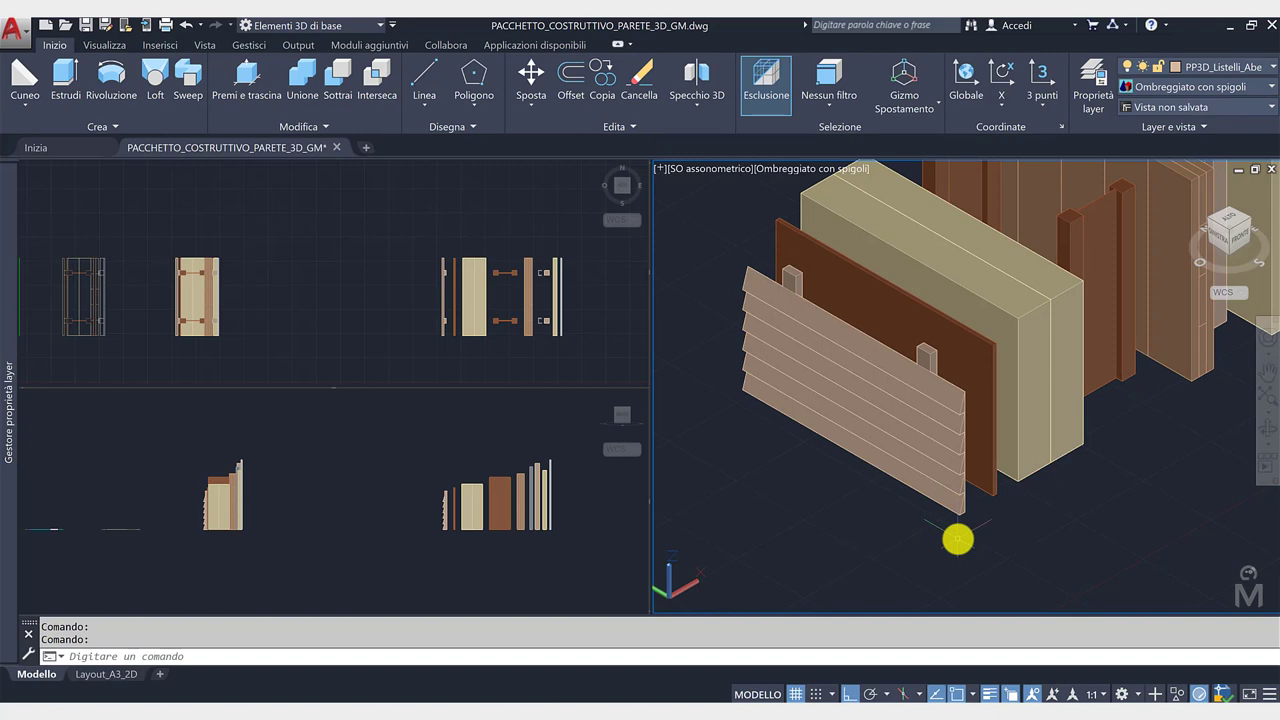
# Step: Push the first cladding slat outward in successive moves of 50, 100 and 150
pyautogui.click(956, 408)
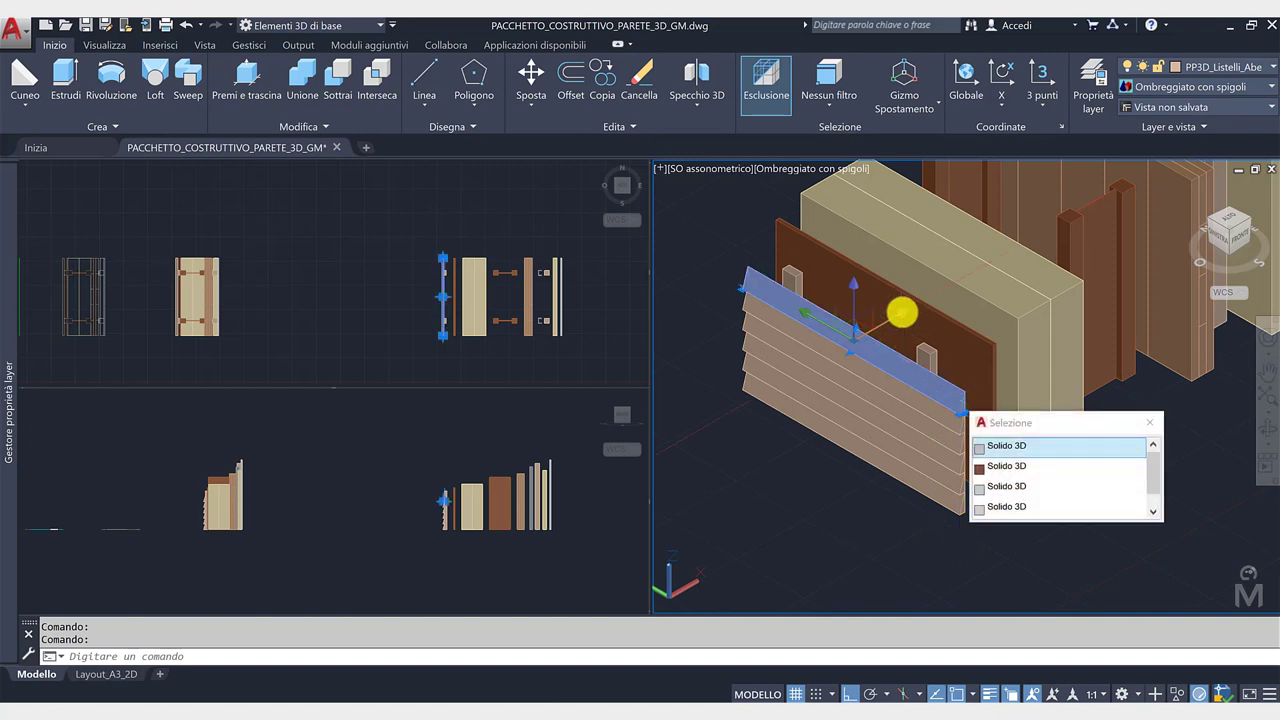
pyautogui.click(903, 311)
pyautogui.press('Return')
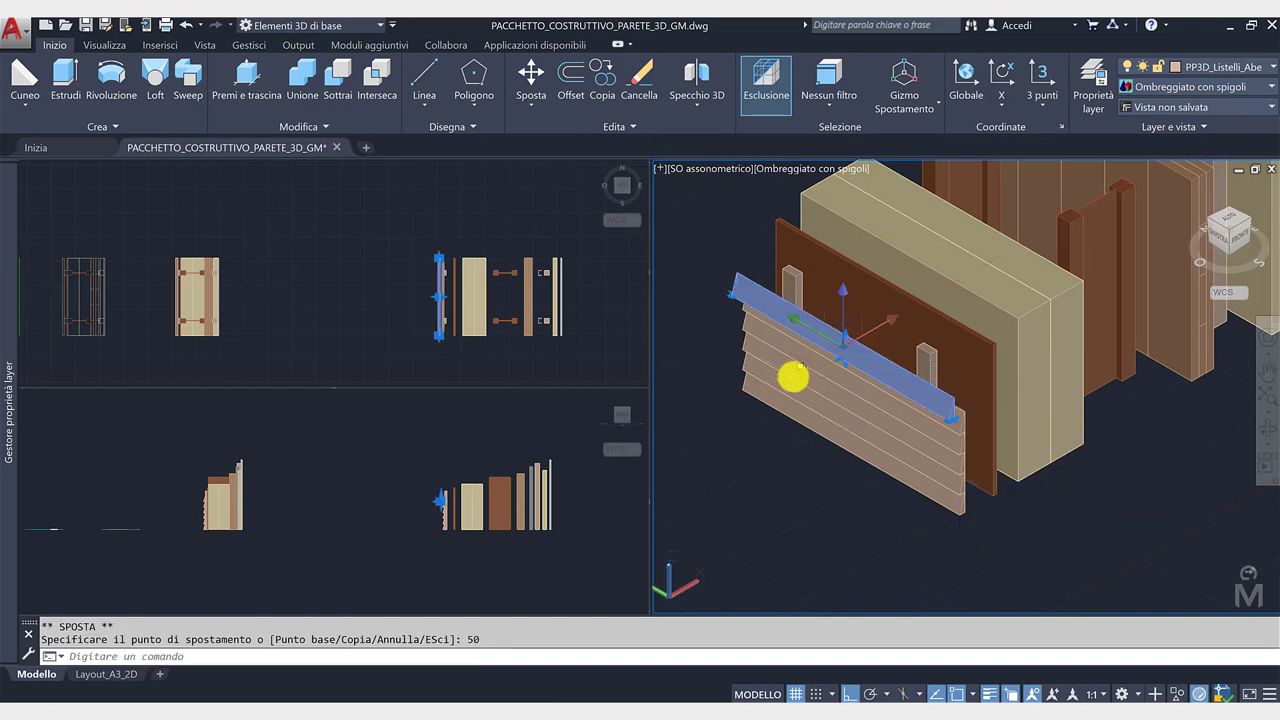
pyautogui.press('Escape')
pyautogui.click(958, 425)
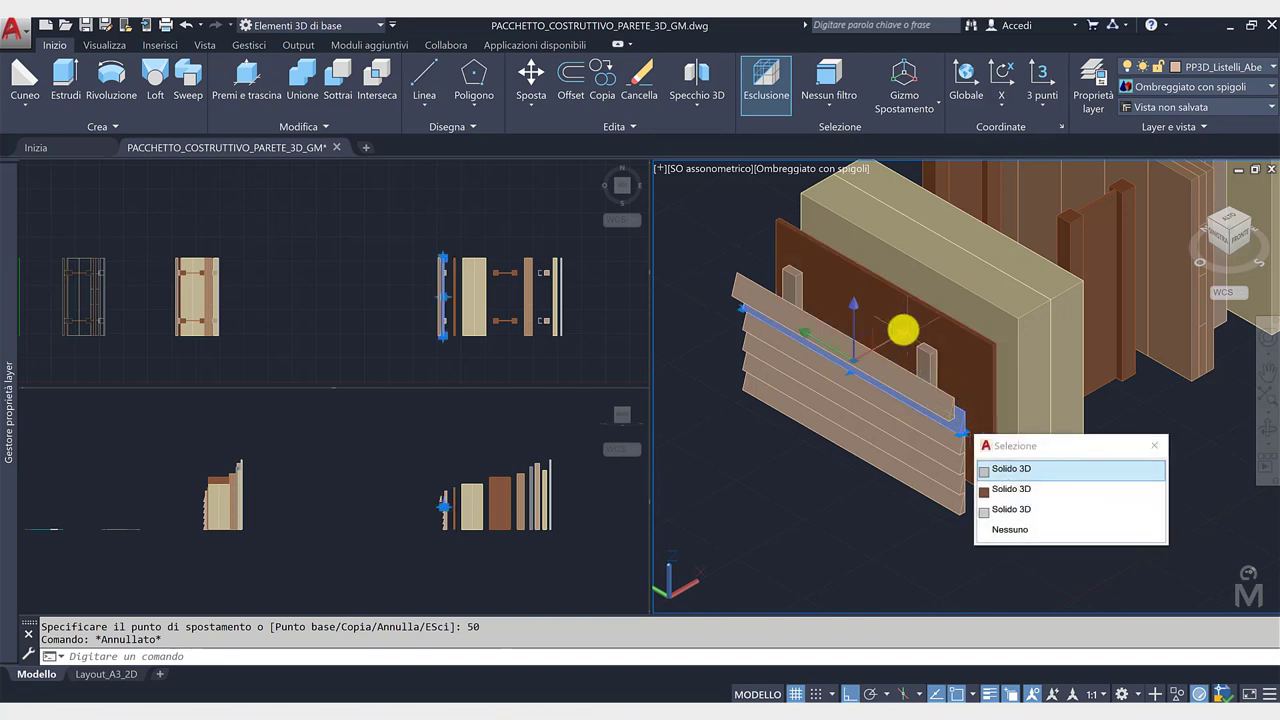
pyautogui.click(903, 329)
pyautogui.press('Return')
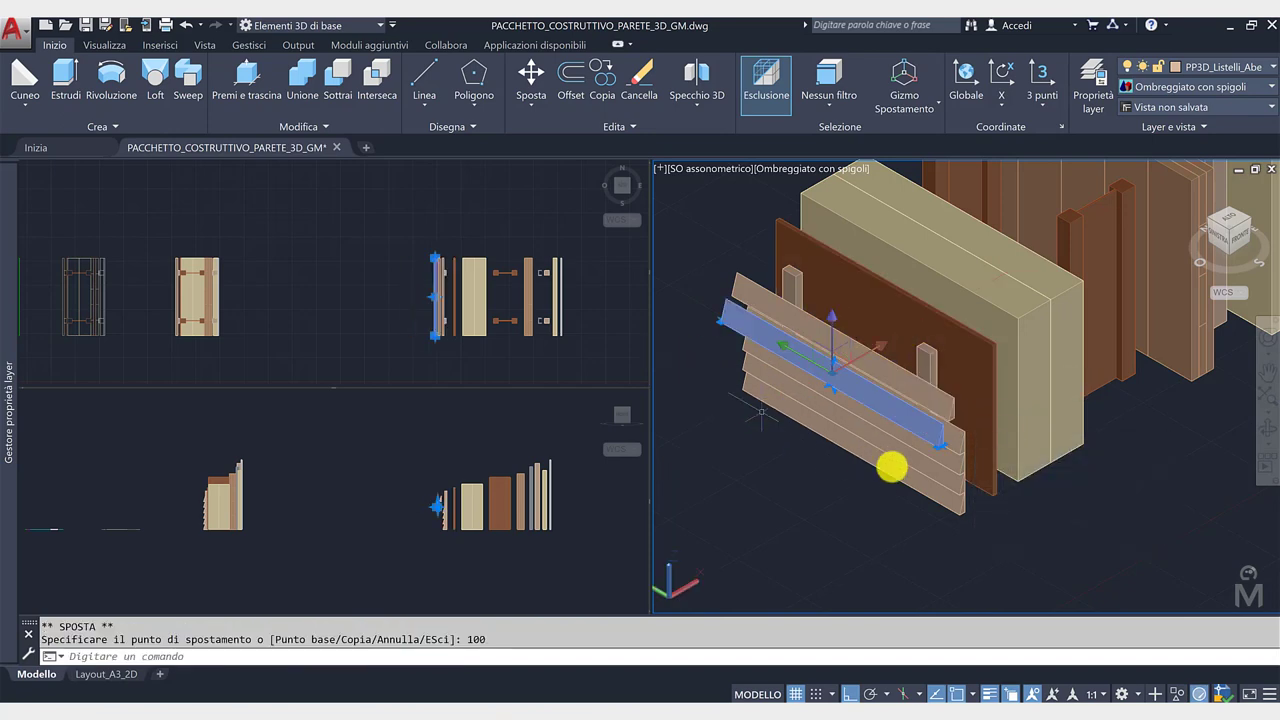
pyautogui.press('Escape')
pyautogui.click(958, 445)
pyautogui.click(908, 355)
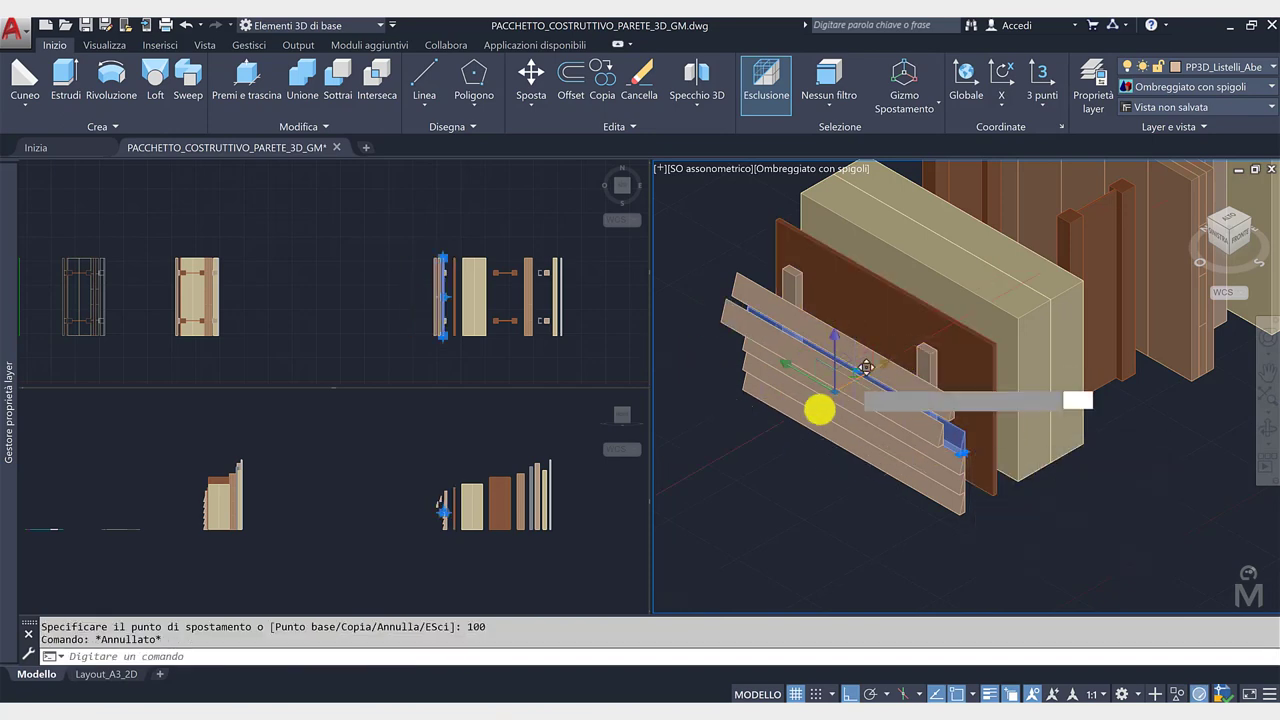
pyautogui.write('150')
pyautogui.press('Return')
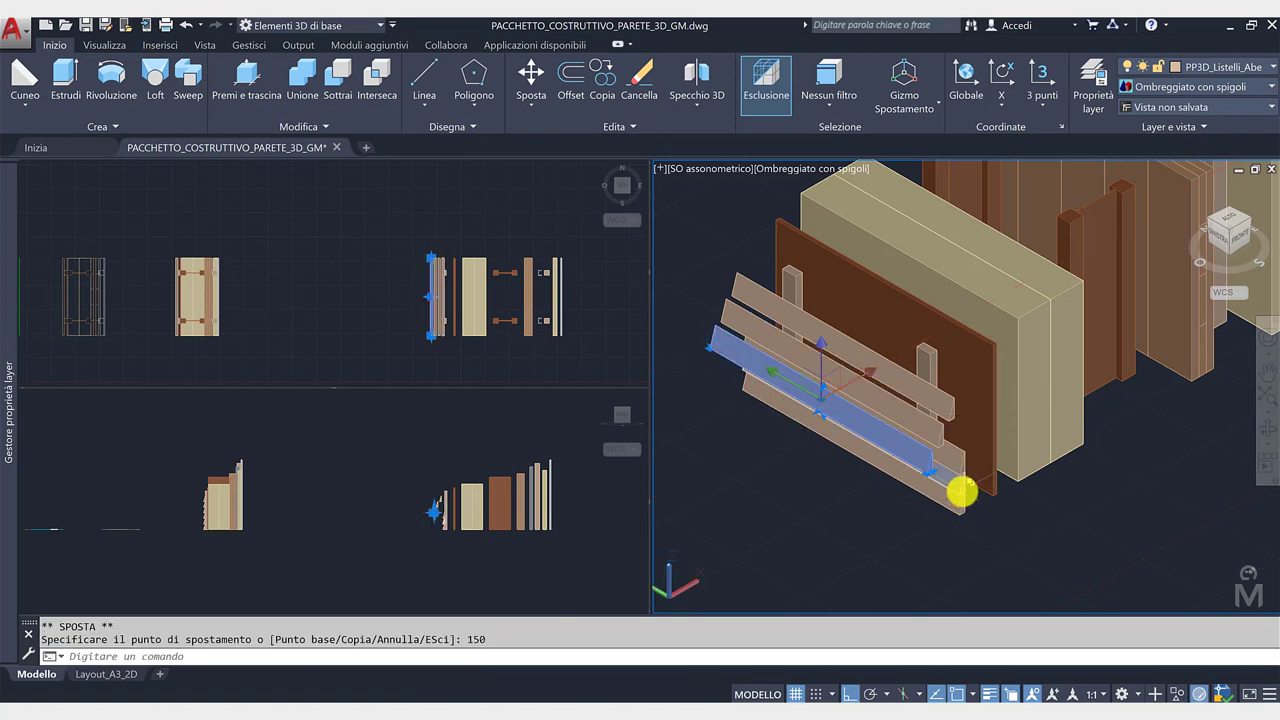
# Step: Undo the last batten move and move the next batten out by 200
pyautogui.click(960, 490)
pyautogui.press('Escape')
pyautogui.hotkey('ctrl', 'z')
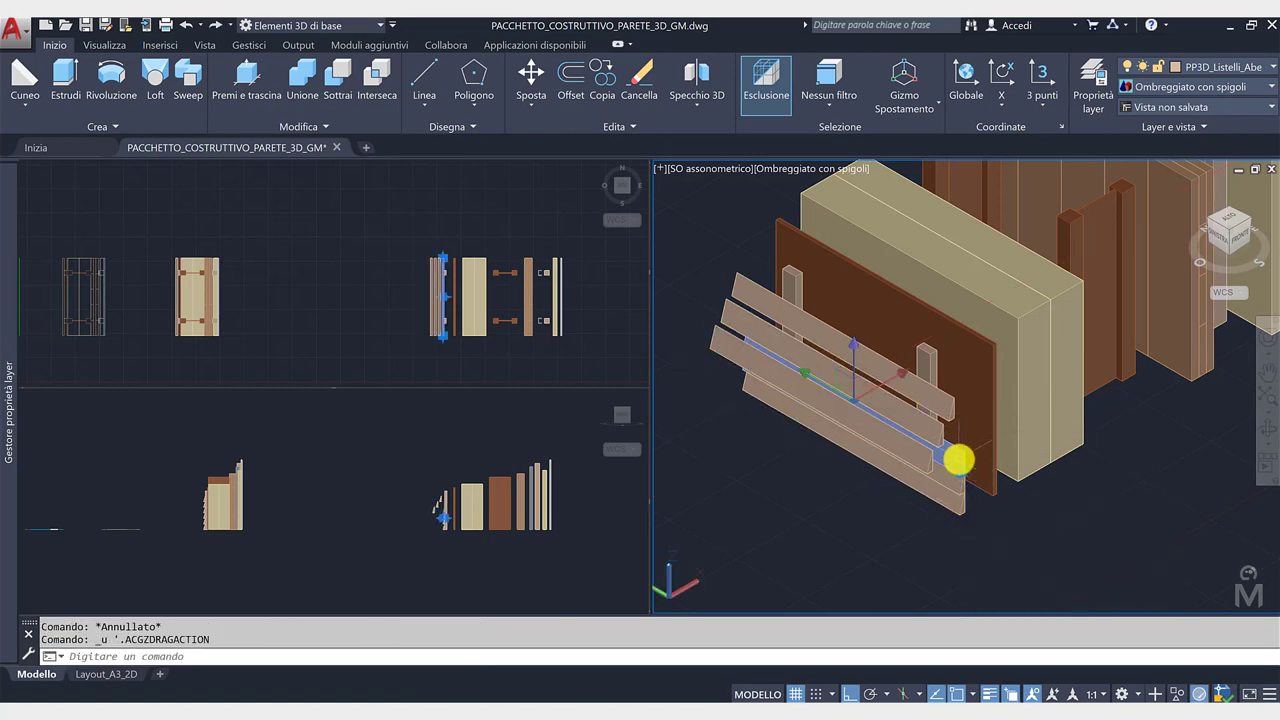
pyautogui.click(958, 459)
pyautogui.moveTo(903, 374); pyautogui.dragTo(740, 459)
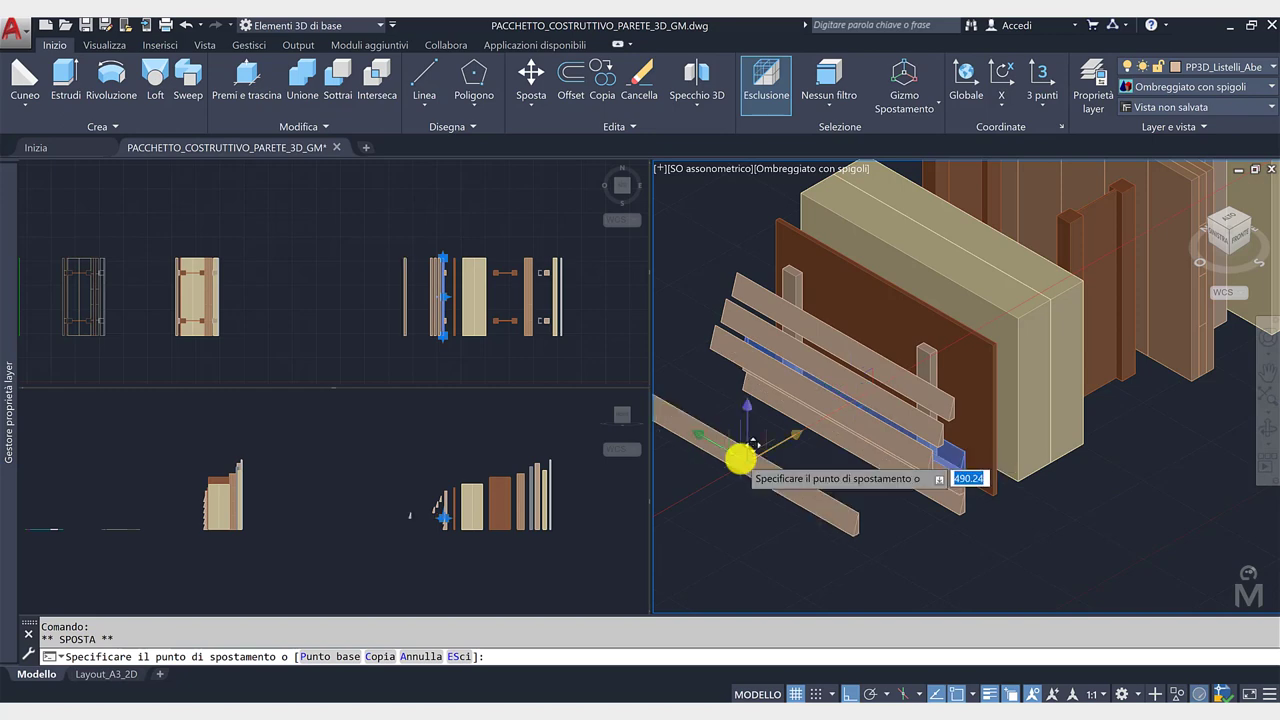
pyautogui.write('200')
pyautogui.press('Return')
pyautogui.press('Escape')
# Step: Move the next two battens out by 250 and 300
pyautogui.click(962, 488)
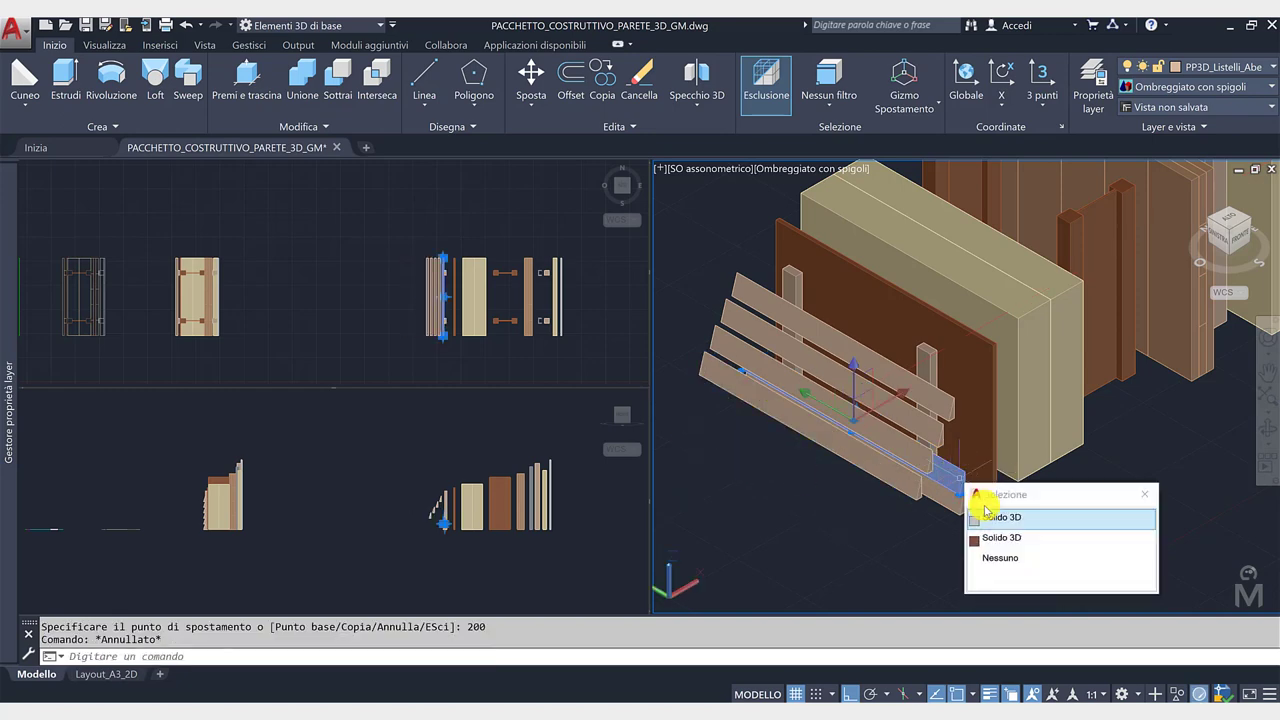
pyautogui.click(900, 397)
pyautogui.write('250')
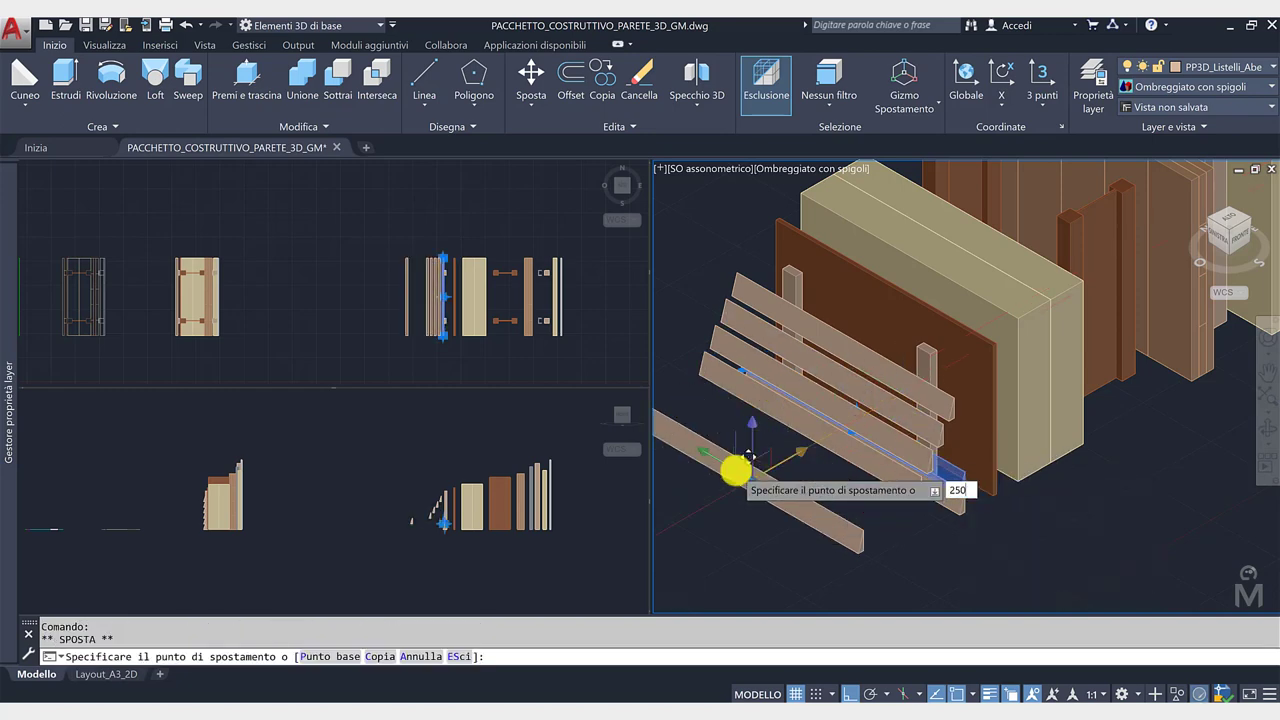
pyautogui.press('Return')
pyautogui.press('Escape')
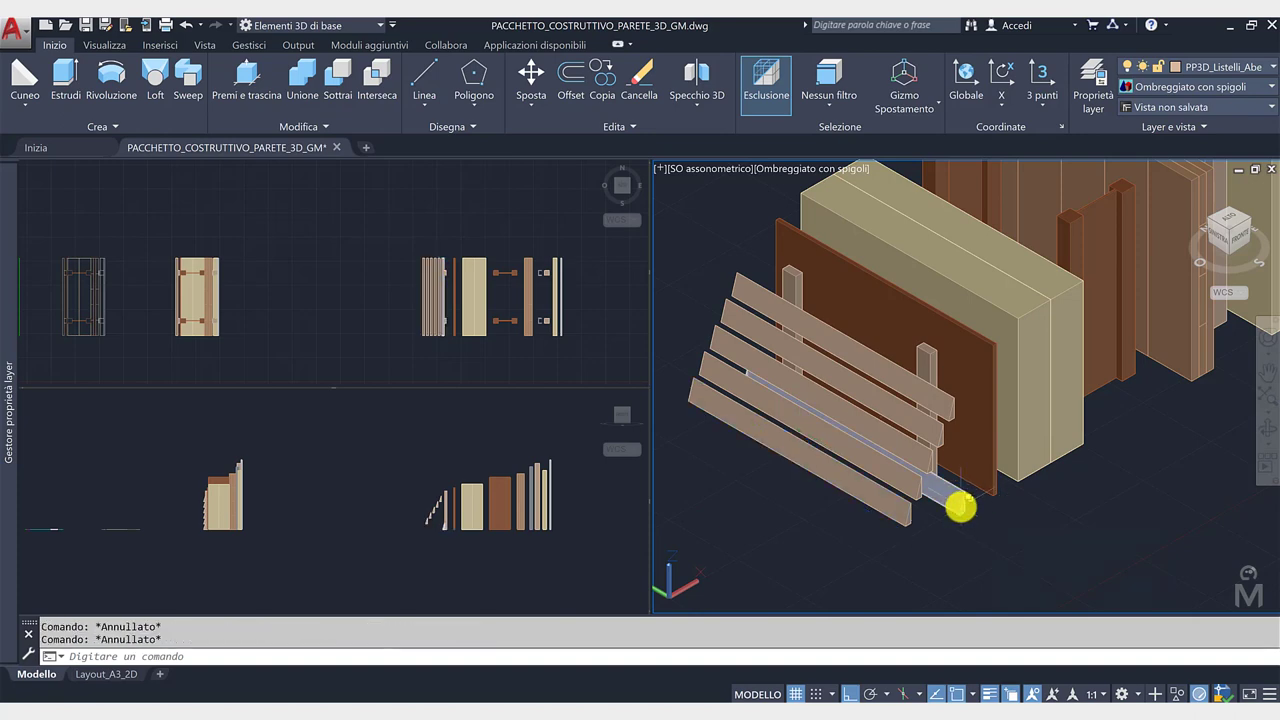
pyautogui.click(960, 505)
pyautogui.click(903, 417)
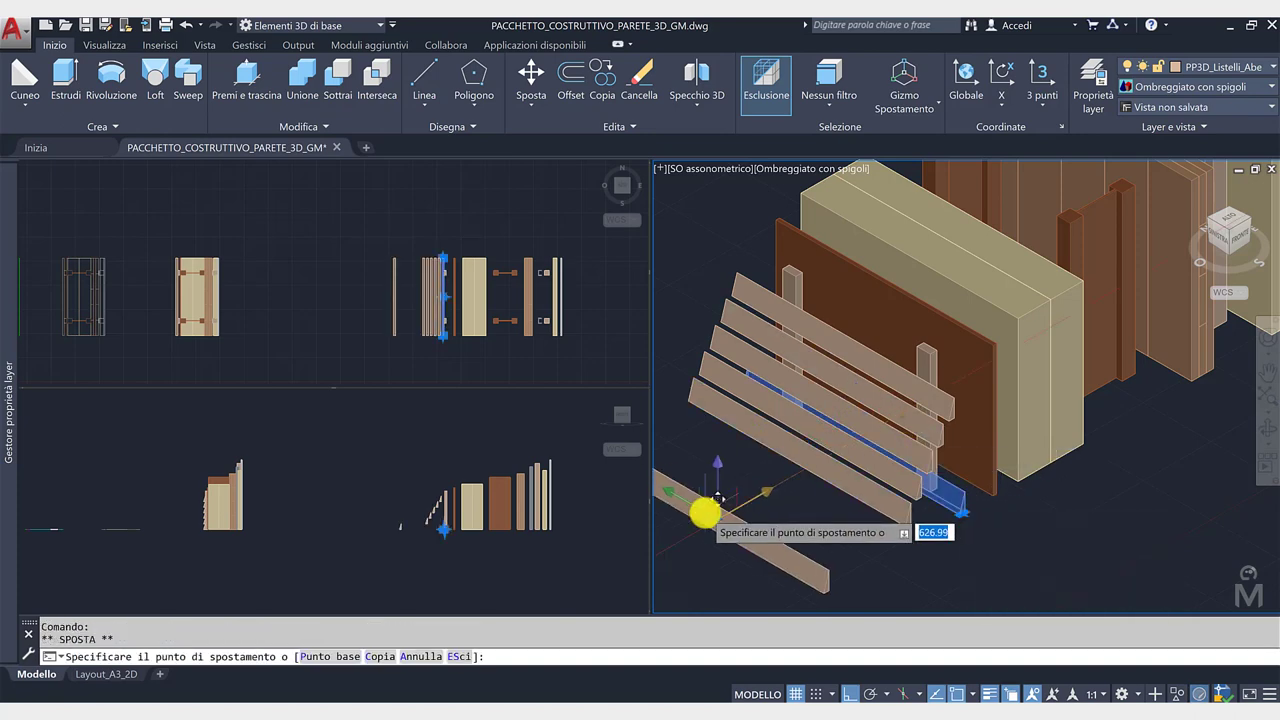
pyautogui.press('Return')
pyautogui.press('Escape')
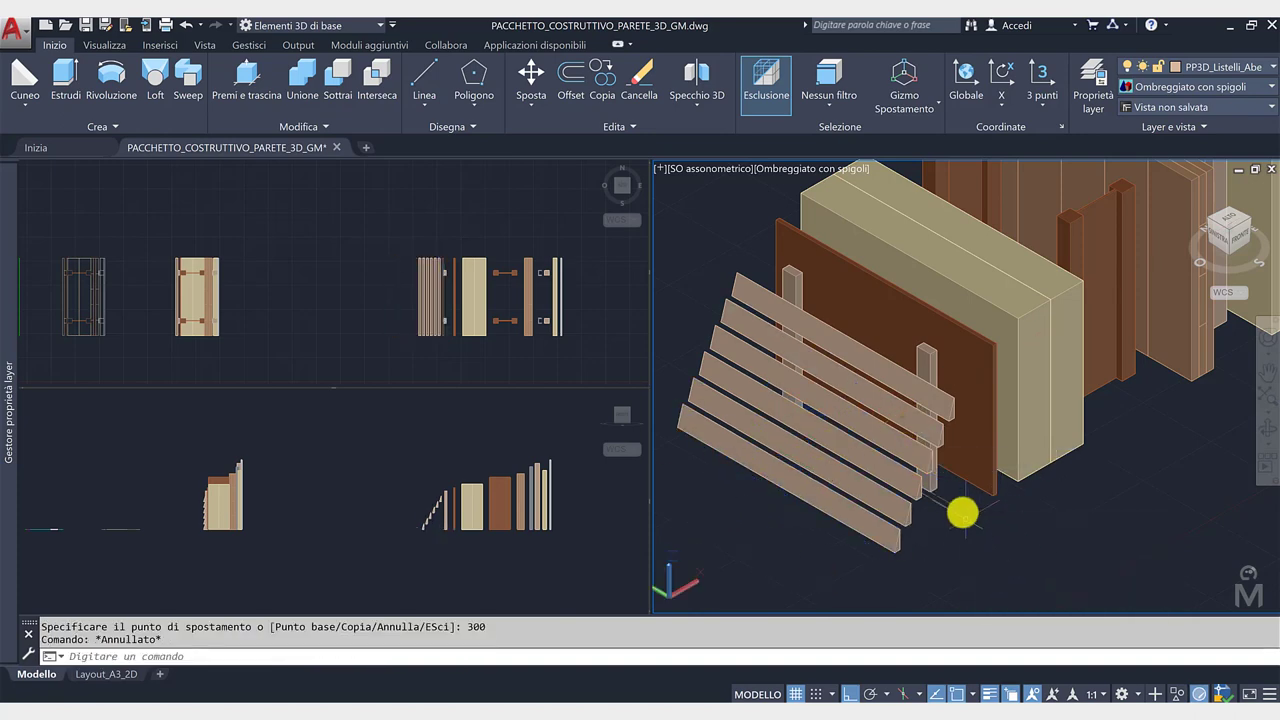
pyautogui.click(962, 513)
# Step: Pan and zoom the 3D view to centre the exploded wall
pyautogui.press('Escape')
pyautogui.scroll(-3, 990, 546)
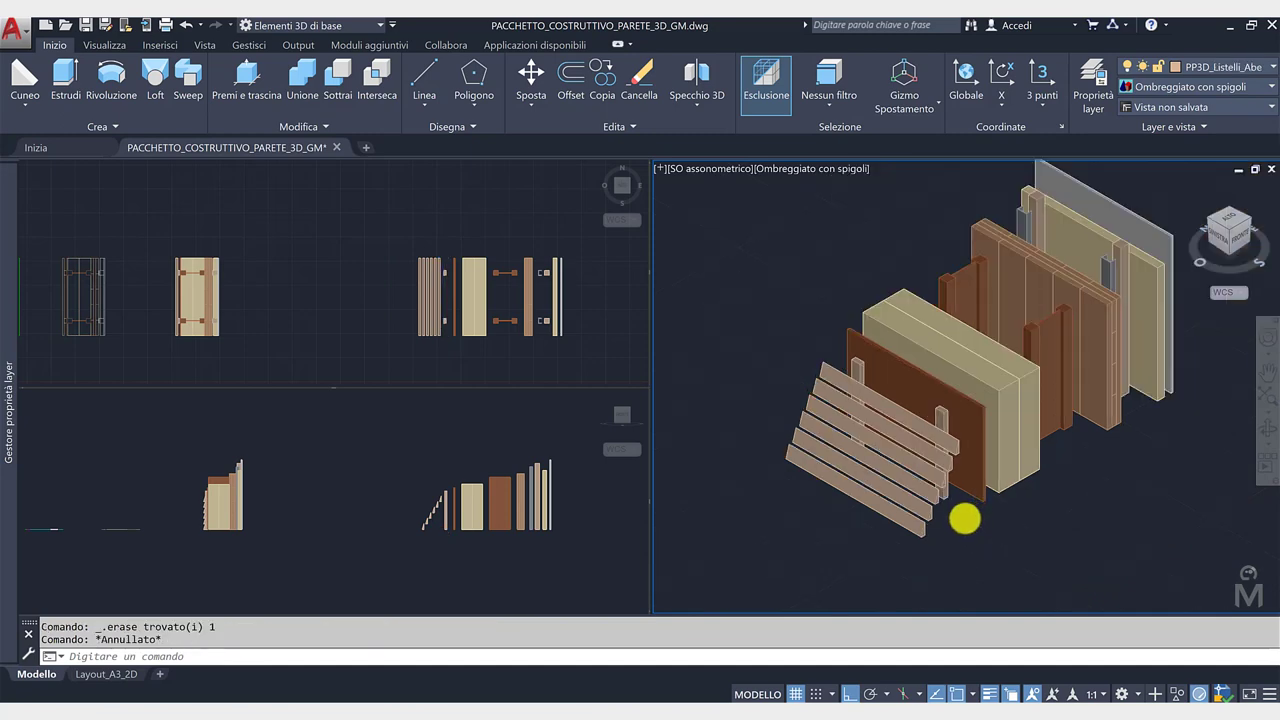
pyautogui.scroll(-3, 963, 517)
pyautogui.scroll(1, 914, 463)
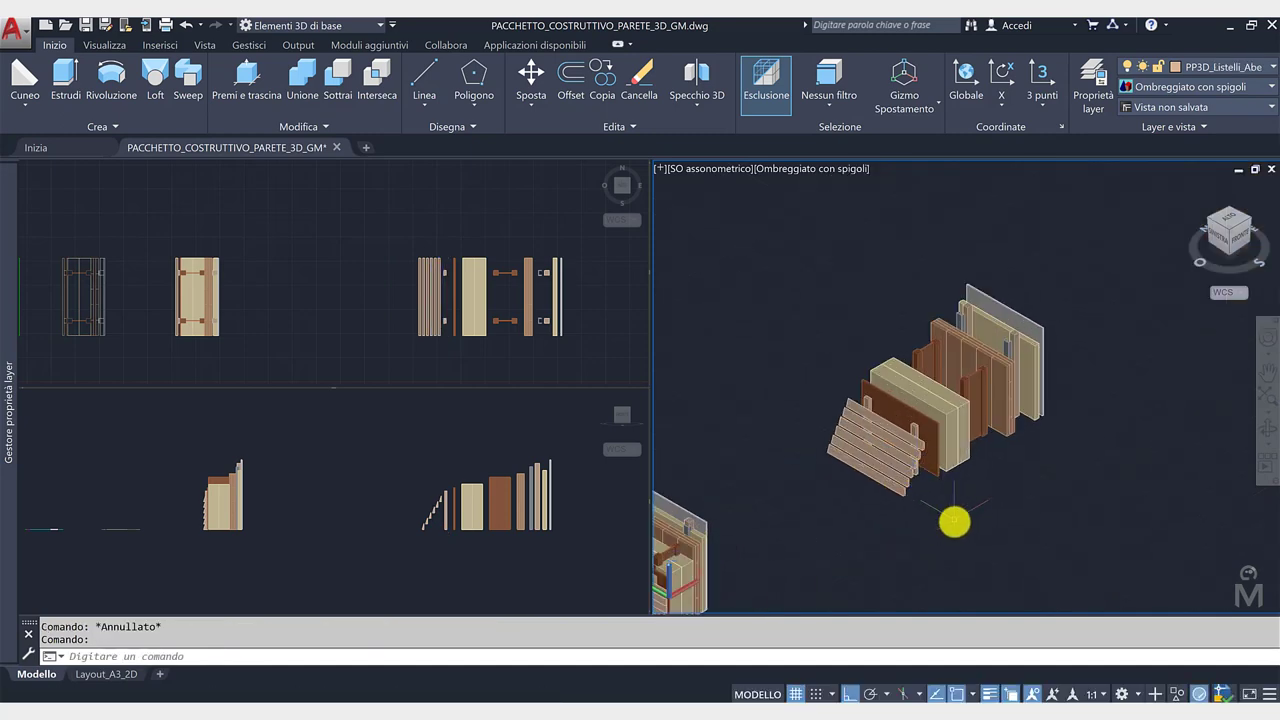
pyautogui.scroll(3, 955, 510)
pyautogui.scroll(1, 951, 520)
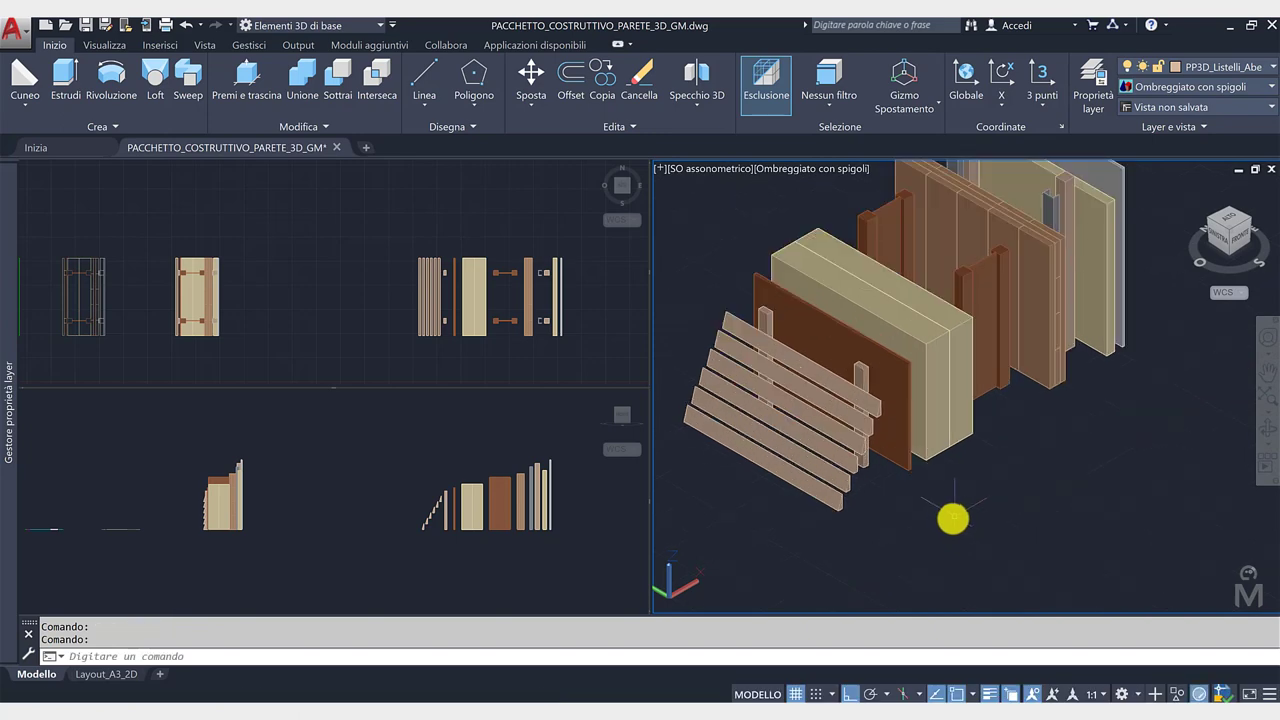
pyautogui.moveTo(983, 540)
pyautogui.mouseDown(button='middle')
pyautogui.moveTo(1012, 543)
pyautogui.moveTo(997, 571)
pyautogui.mouseUp(button='middle')
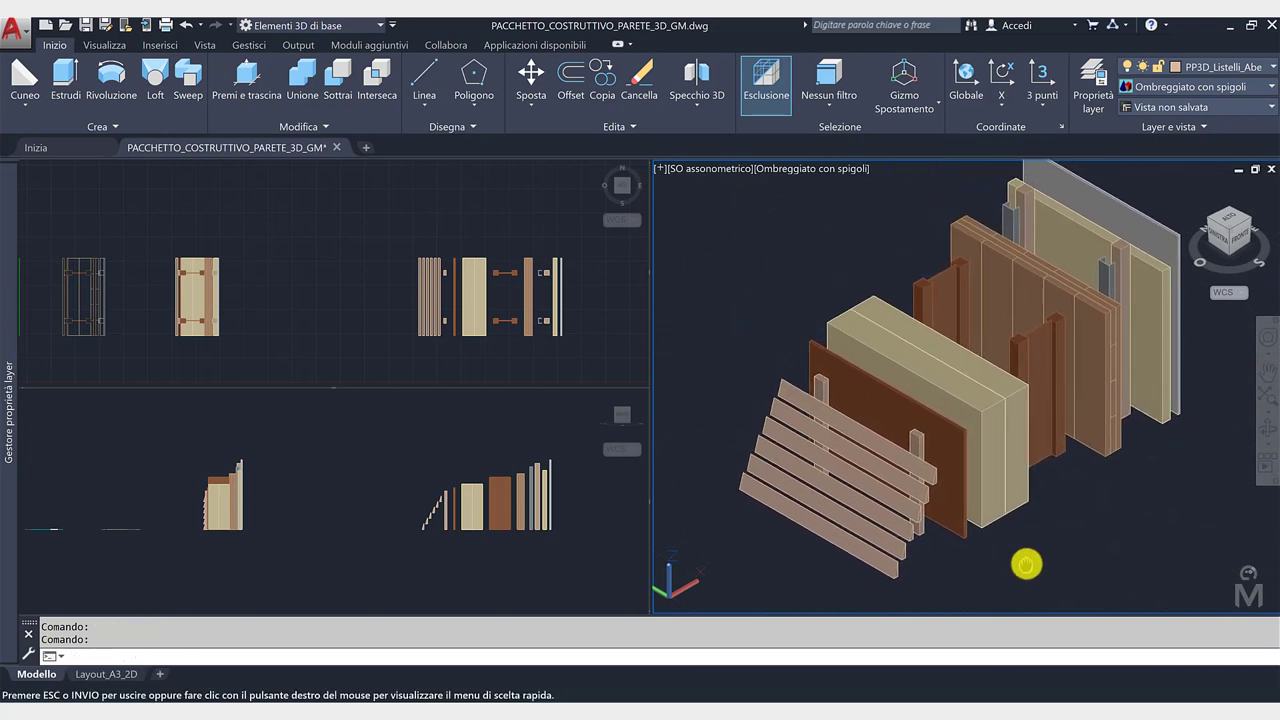
pyautogui.scroll(-2, 1010, 540)
pyautogui.moveTo(992, 524); pyautogui.dragTo(994, 514, button='middle')
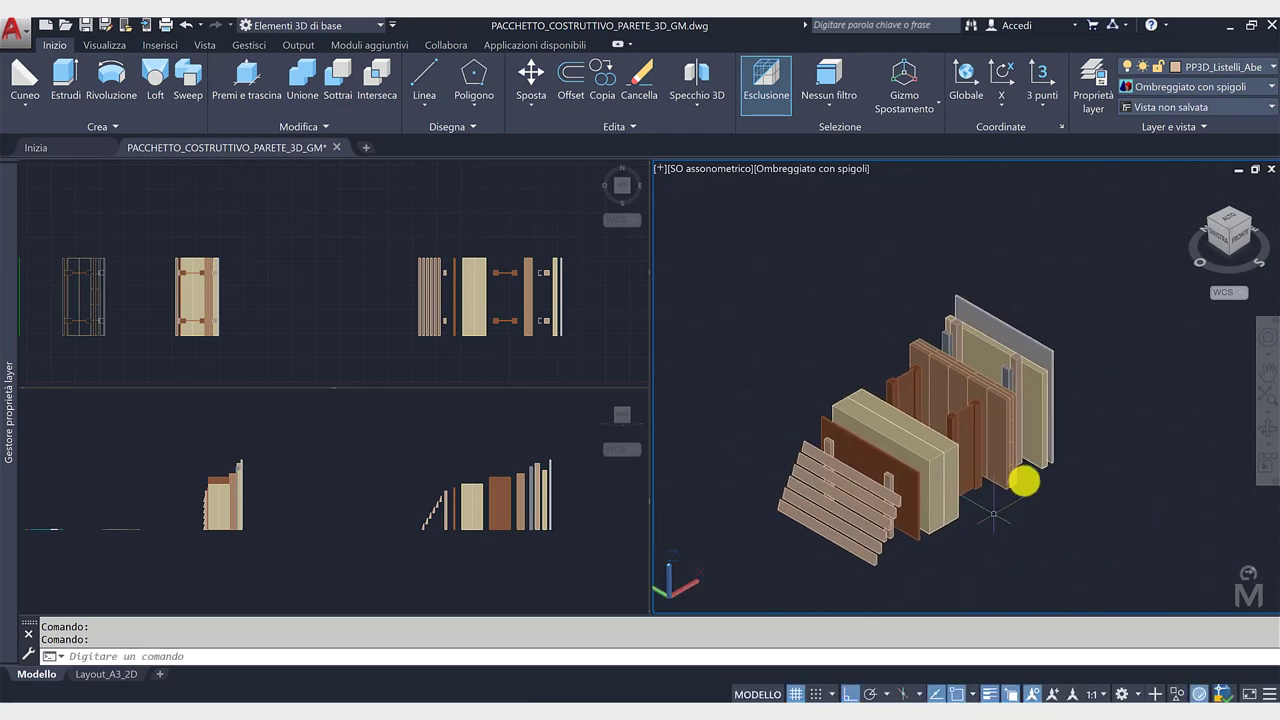
pyautogui.scroll(2, 1024, 482)
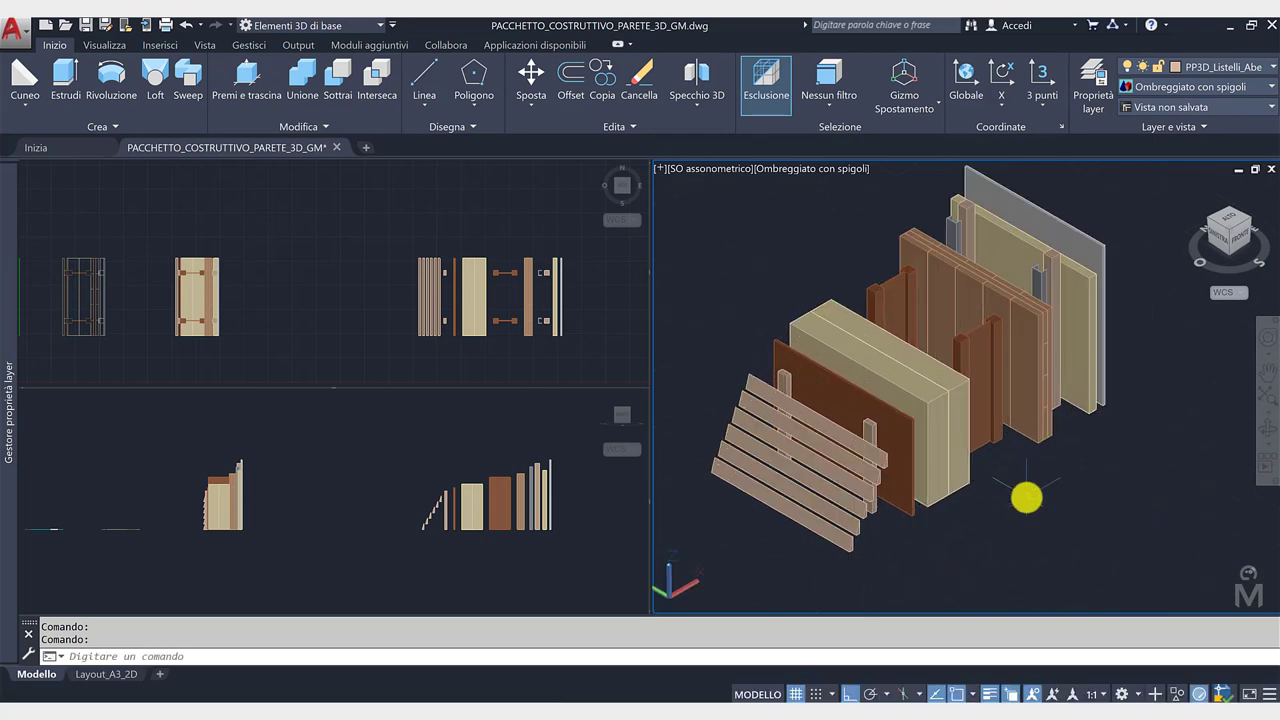
pyautogui.moveTo(1027, 497); pyautogui.dragTo(1052, 509, button='middle')
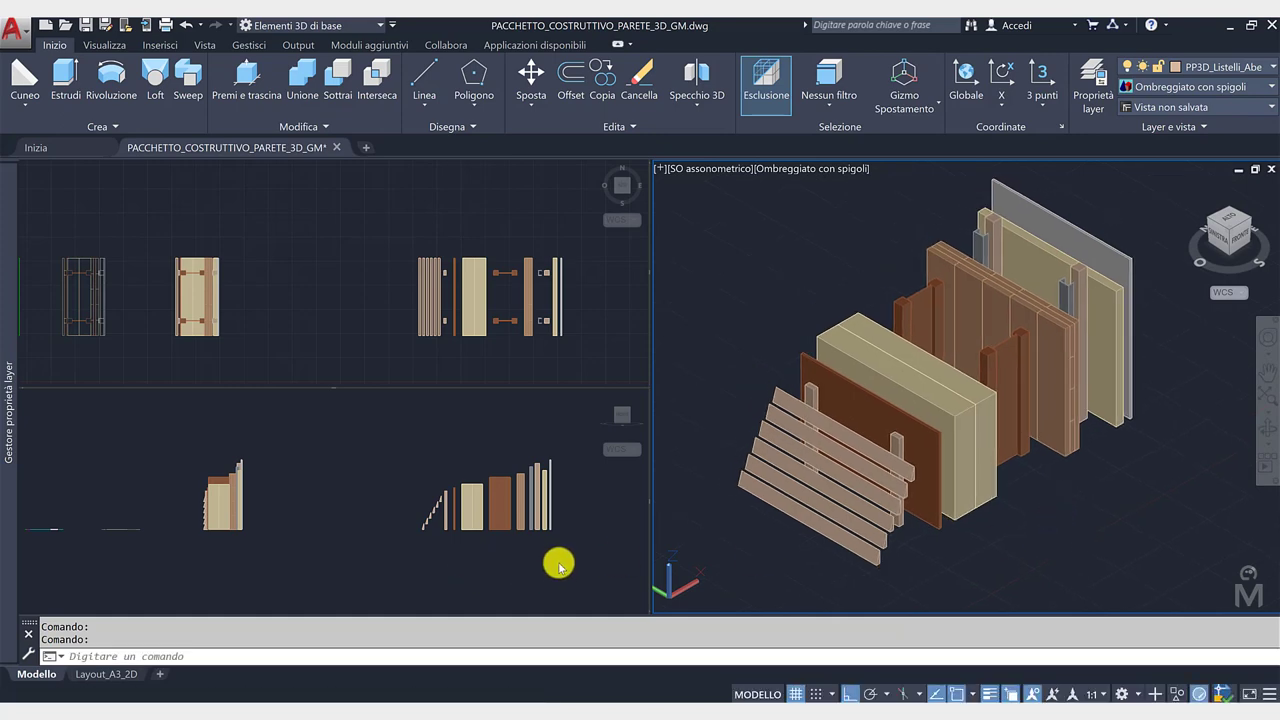
# Step: Zoom to extents in the top, front and isometric viewports
pyautogui.click(352, 335)
pyautogui.middleClick(343, 320)
pyautogui.middleClick(343, 320)
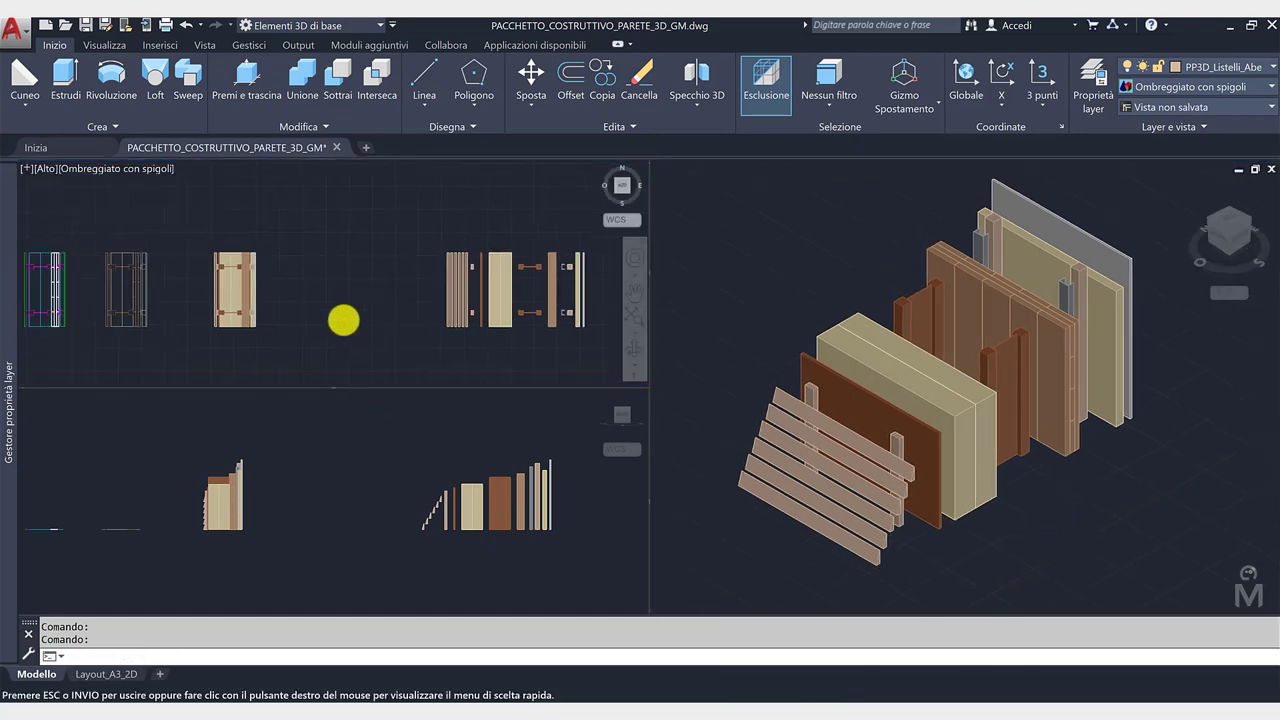
pyautogui.click(340, 447)
pyautogui.middleClick(343, 443)
pyautogui.middleClick(343, 443)
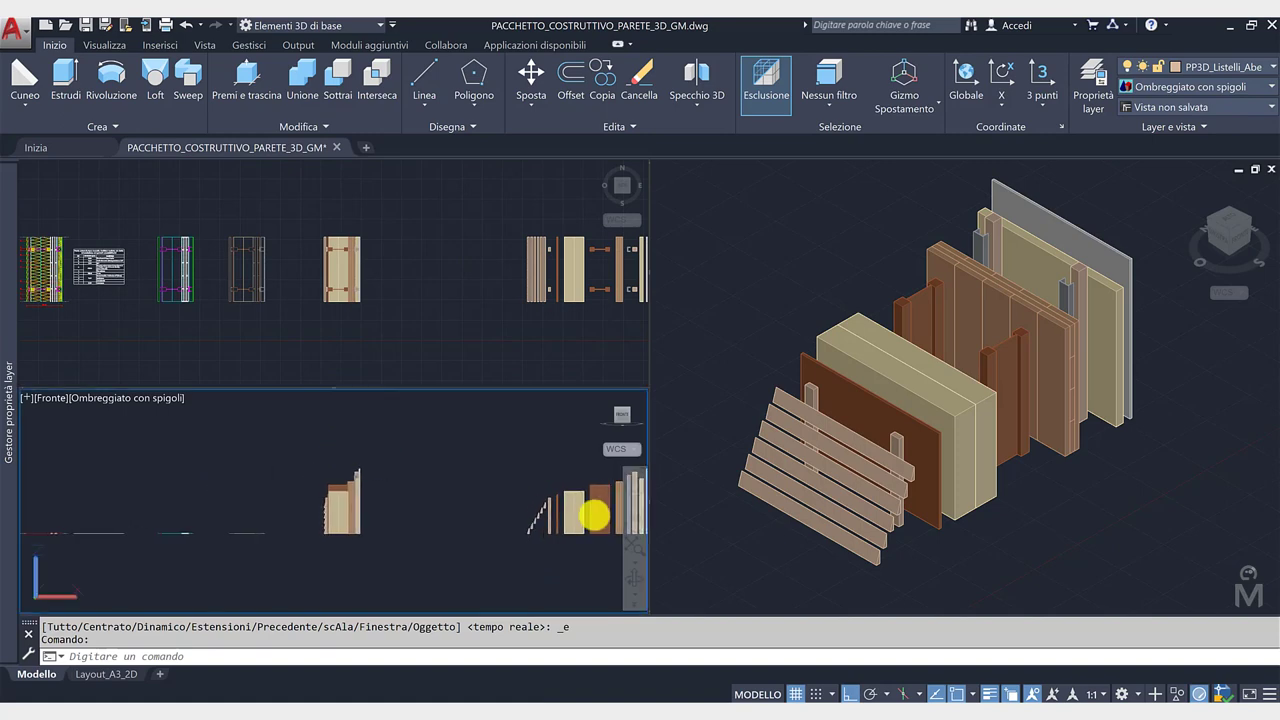
pyautogui.click(735, 545)
pyautogui.middleClick(726, 535)
pyautogui.middleClick(726, 535)
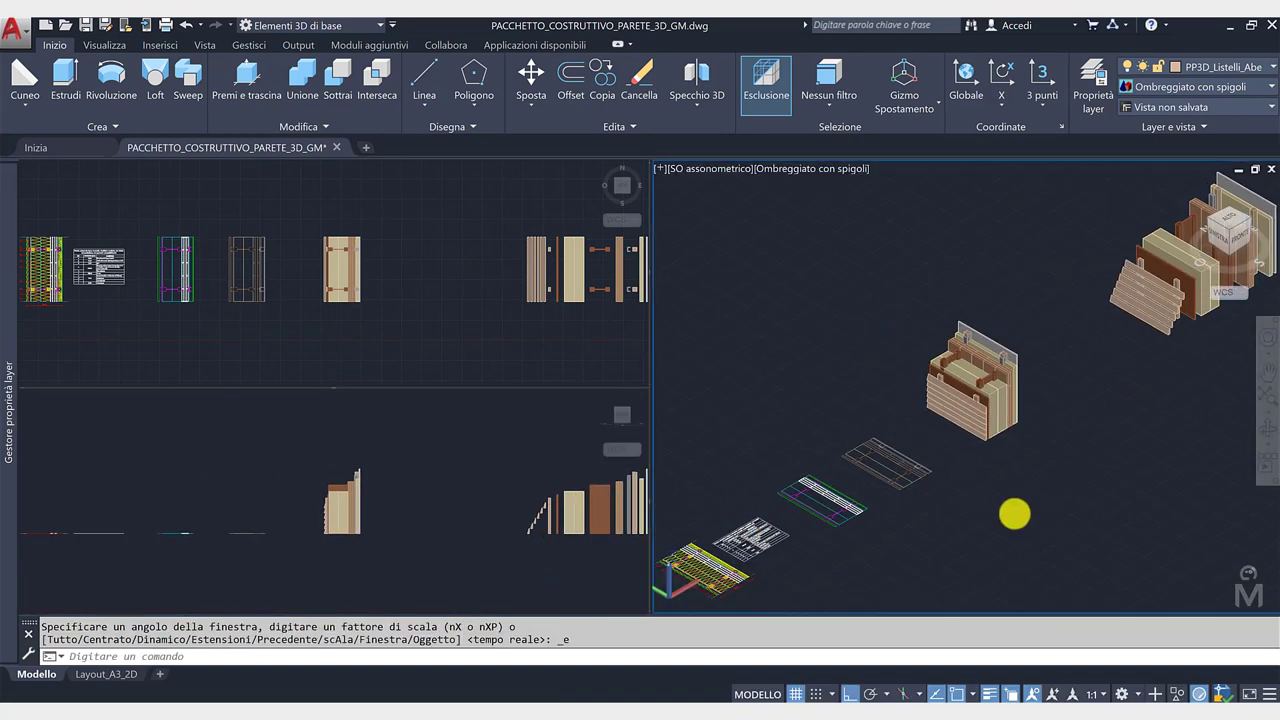
pyautogui.scroll(-2, 1011, 513)
pyautogui.press('Escape')
pyautogui.click(989, 520)
pyautogui.press('Escape')
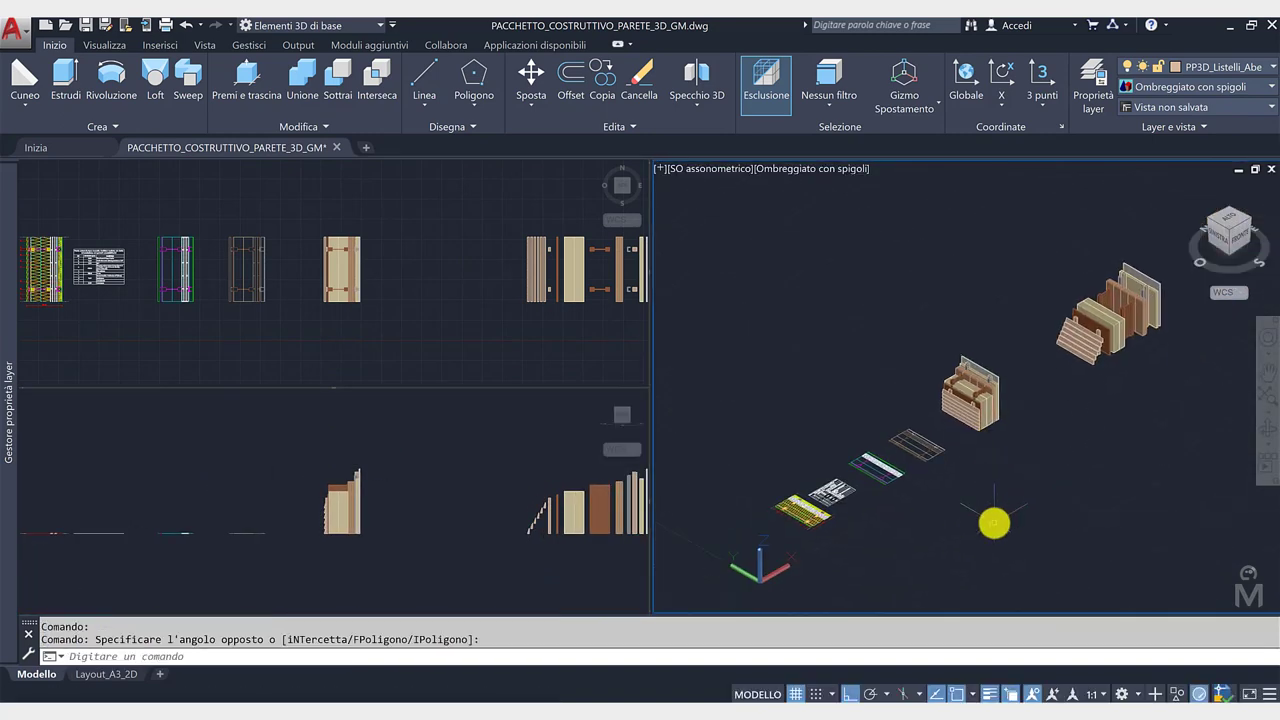
# Step: Copy Layout_A3_2D as Layout_A3_3D, open it, and select its 2D section viewport
pyautogui.click(108, 676)
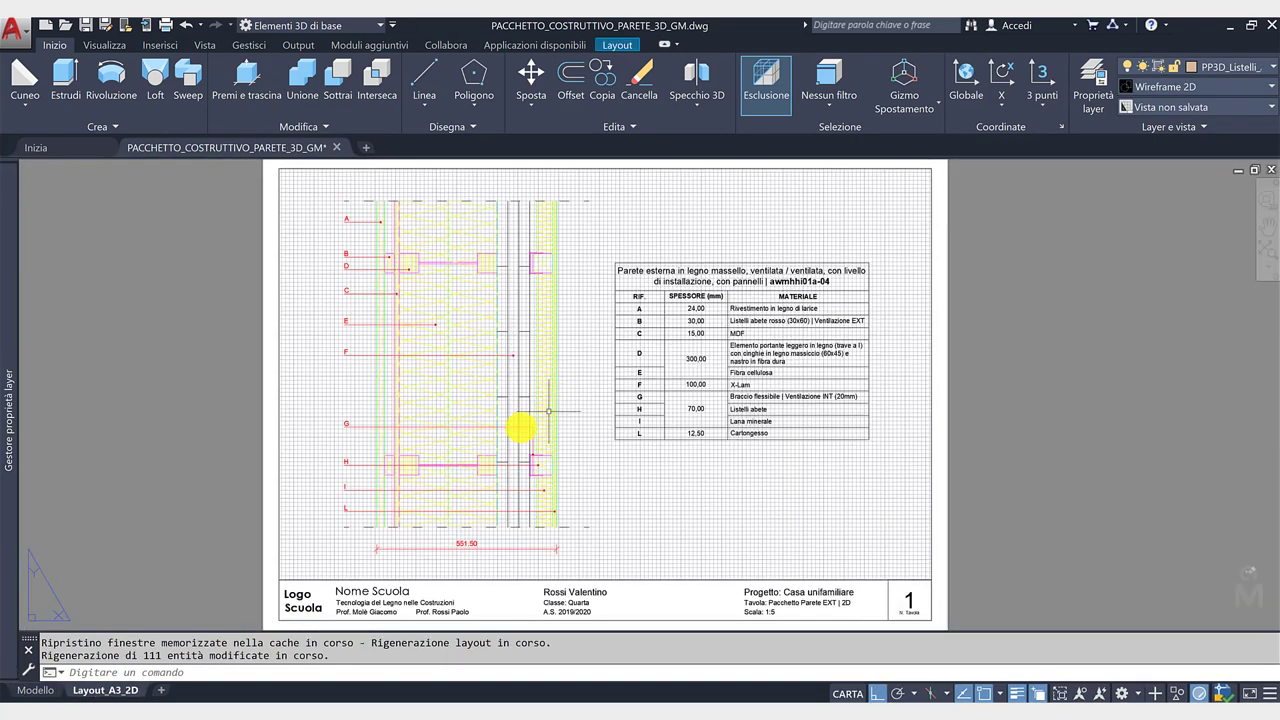
pyautogui.rightClick(119, 690)
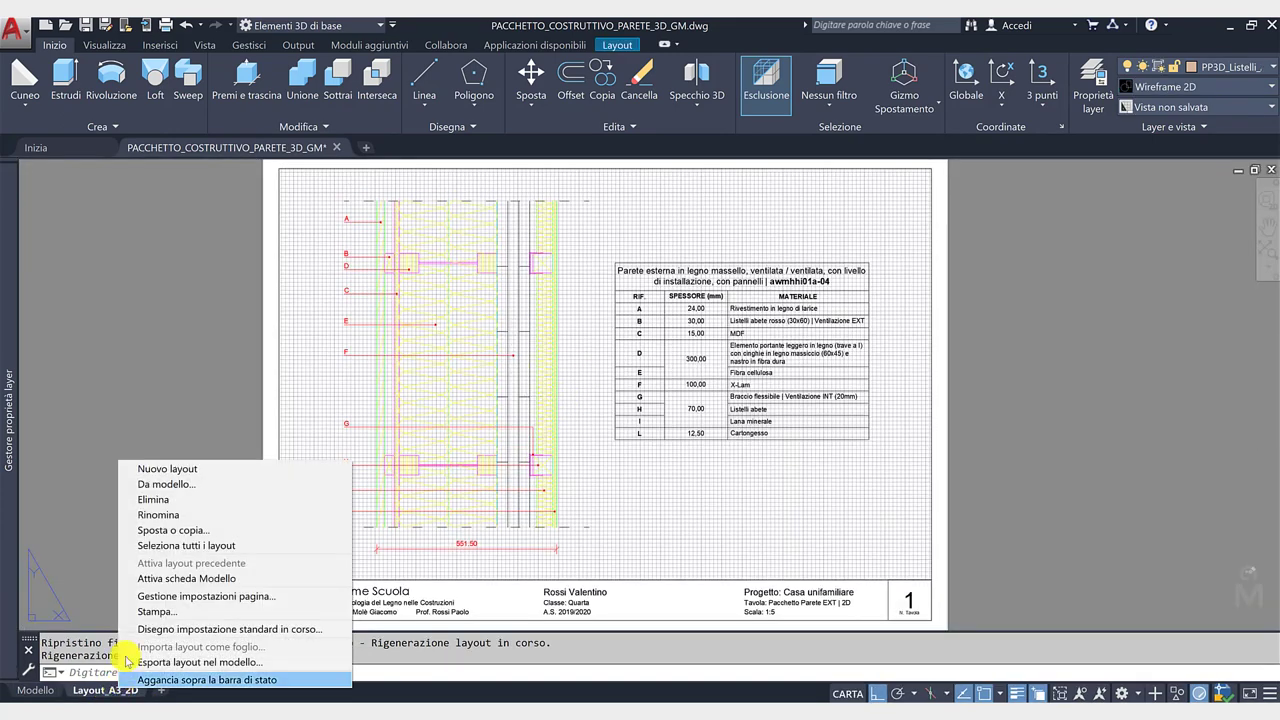
pyautogui.click(158, 531)
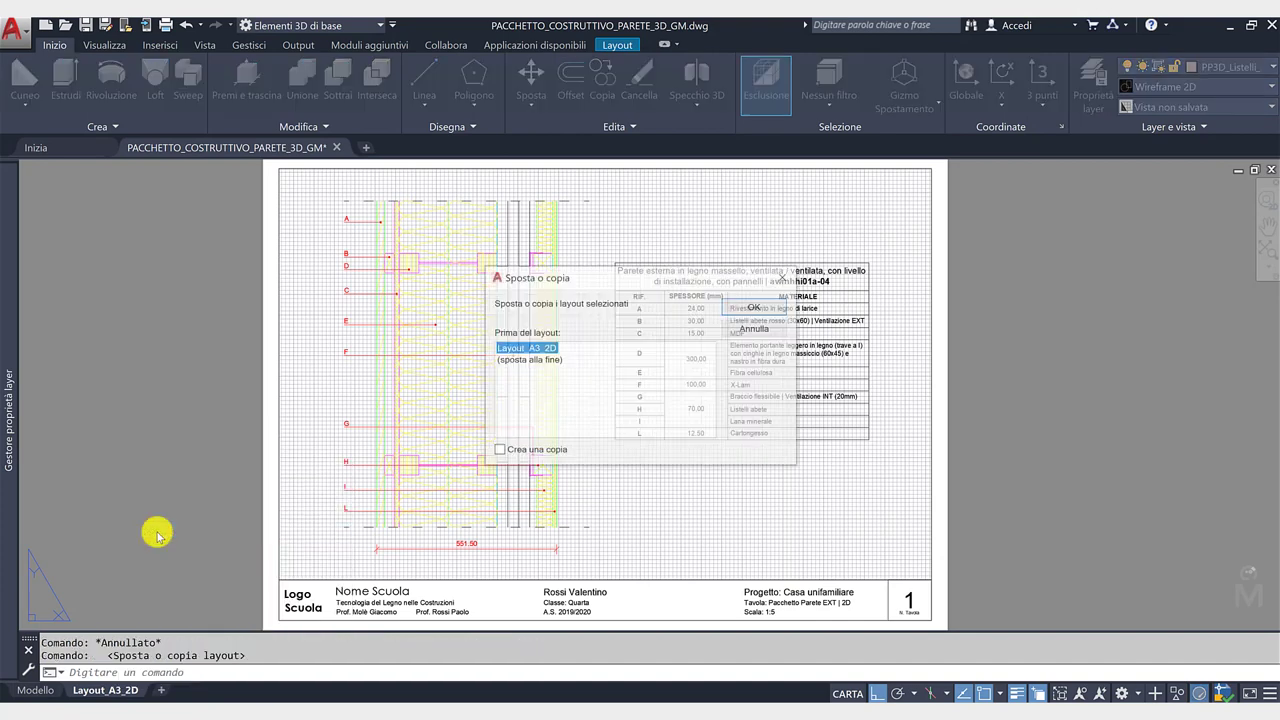
pyautogui.click(748, 307)
pyautogui.click(200, 691)
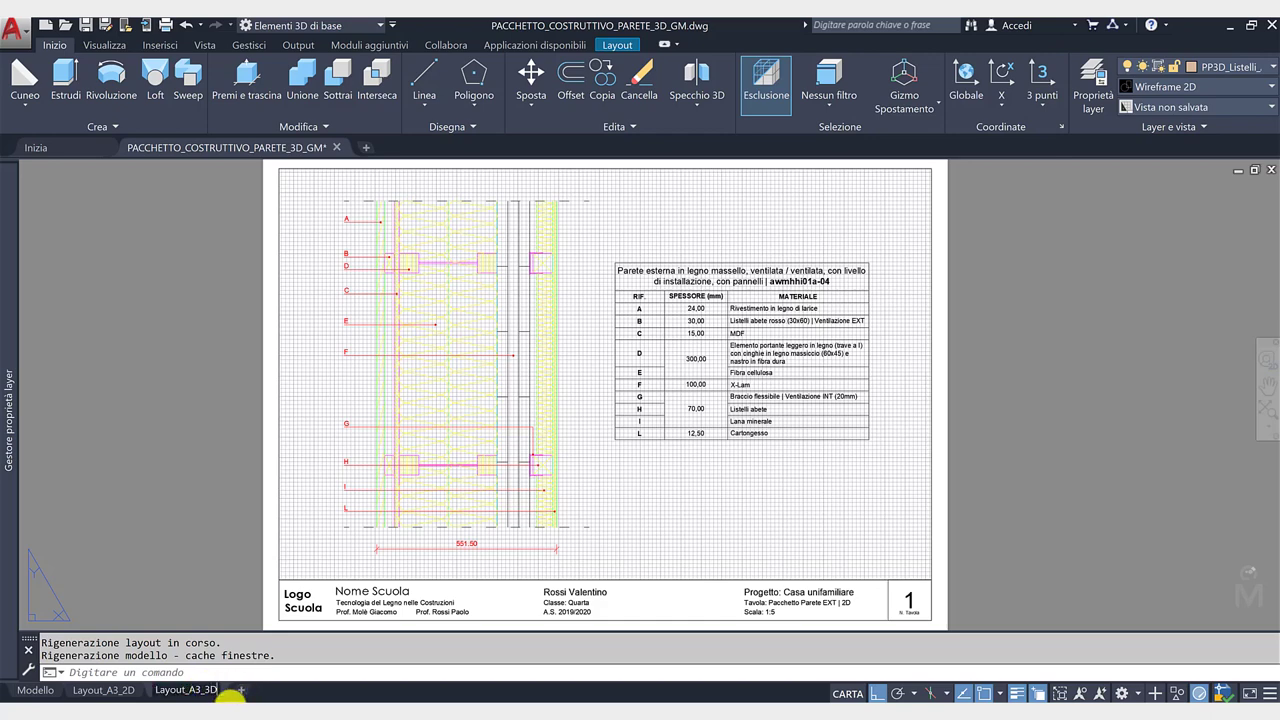
pyautogui.click(301, 566)
pyautogui.click(288, 552)
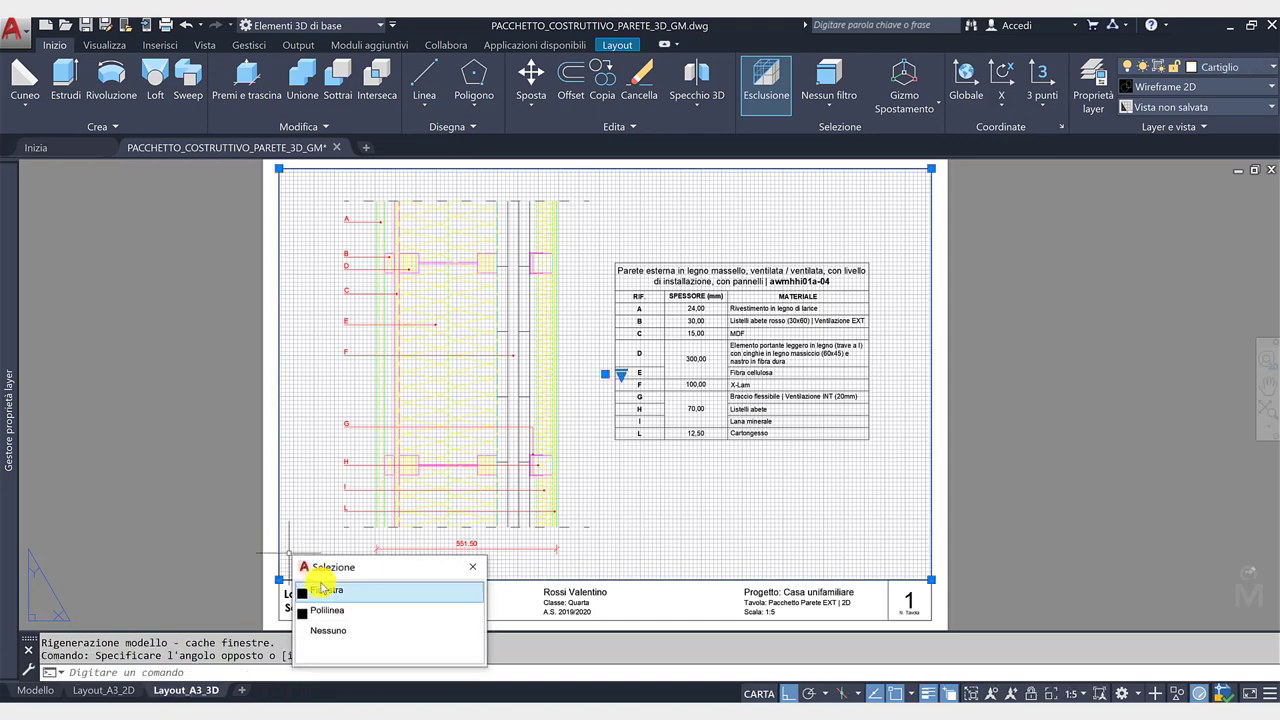
# Step: Delete the 2D viewport and set the title block to sheet 2, 'Tavola: Pacchetto Parete EXT | 3D'
pyautogui.click(322, 590)
pyautogui.press('Delete')
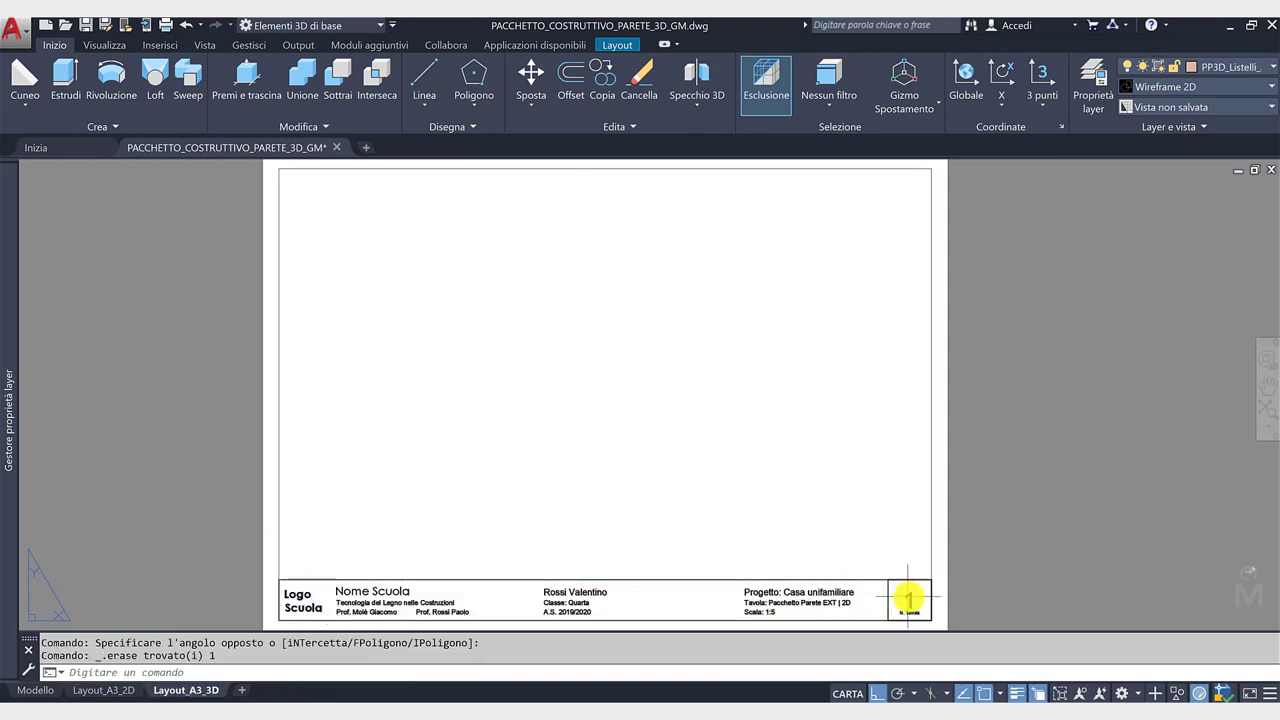
pyautogui.doubleClick(908, 598)
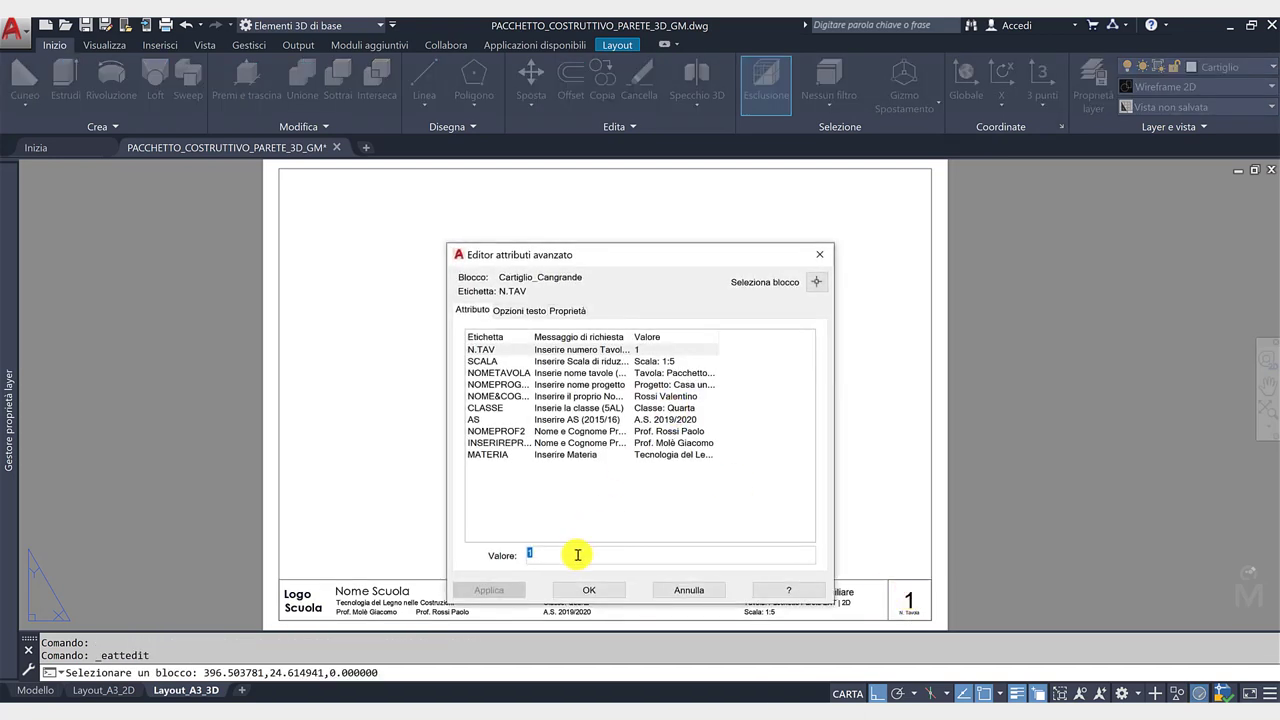
pyautogui.write('2')
pyautogui.click(670, 372)
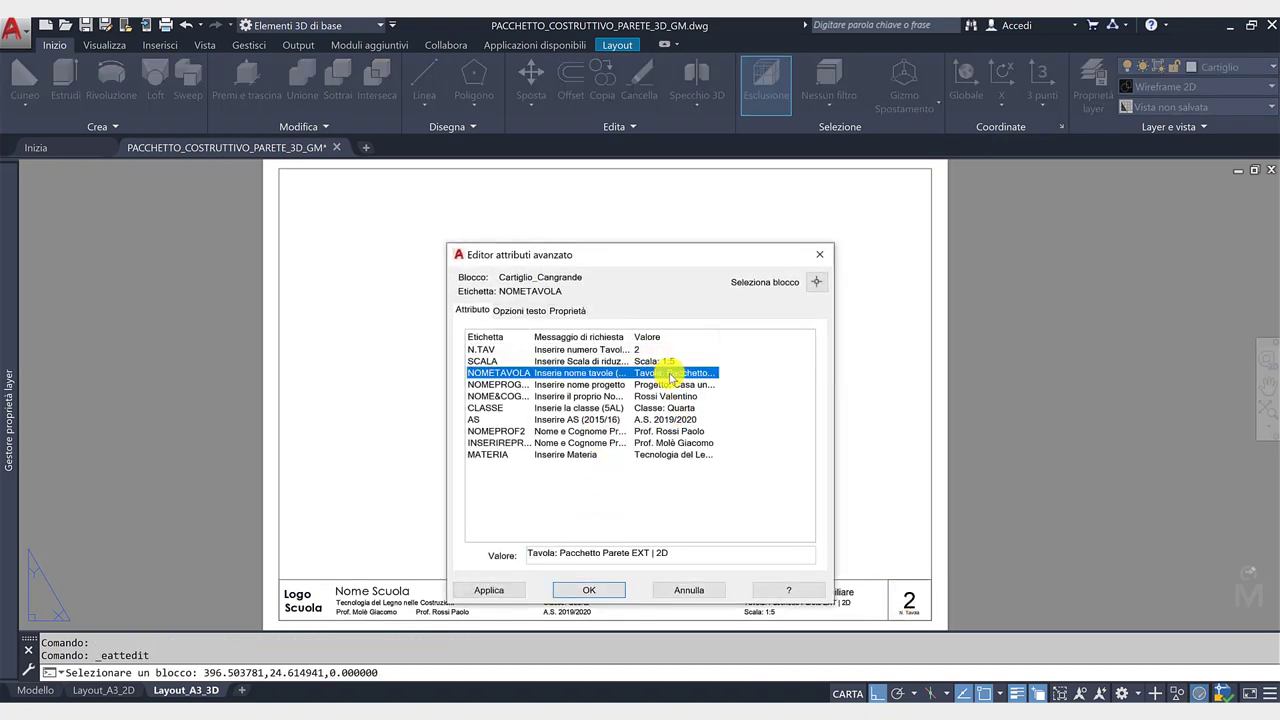
pyautogui.doubleClick(668, 551)
pyautogui.write('3')
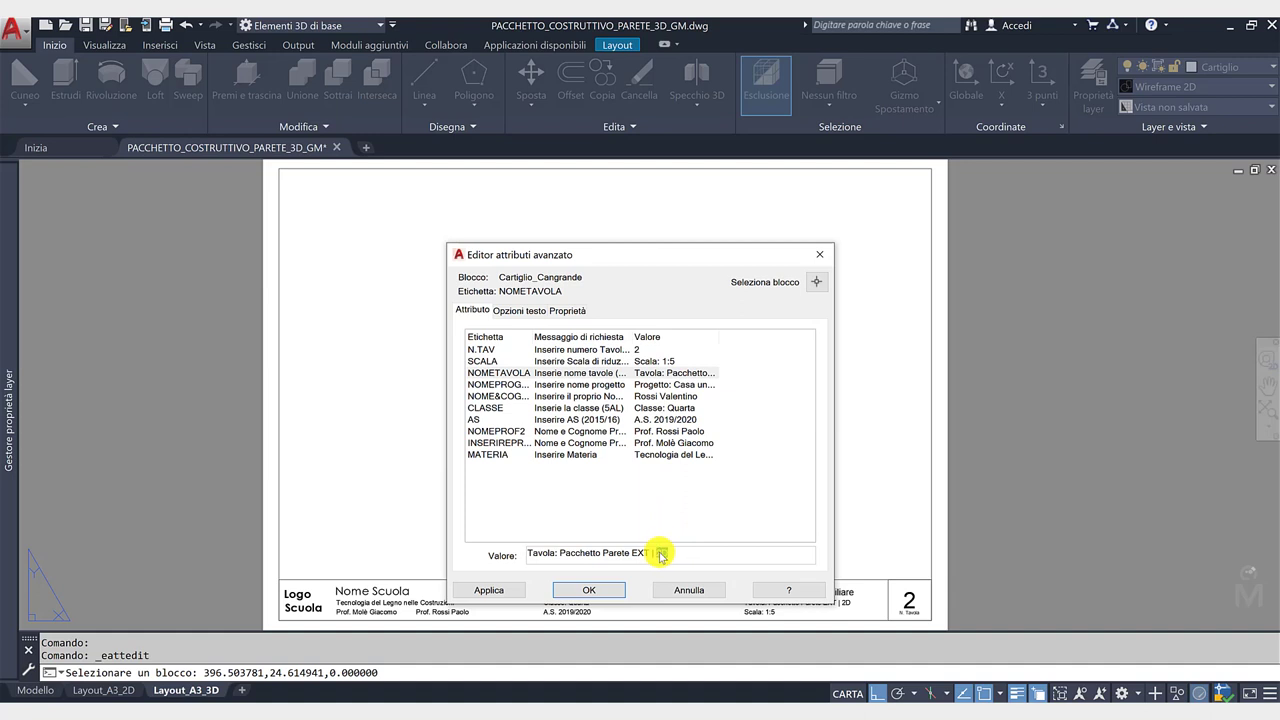
pyautogui.click(595, 591)
pyautogui.scroll(-2, 371, 514)
pyautogui.moveTo(337, 523); pyautogui.dragTo(398, 489, button='middle')
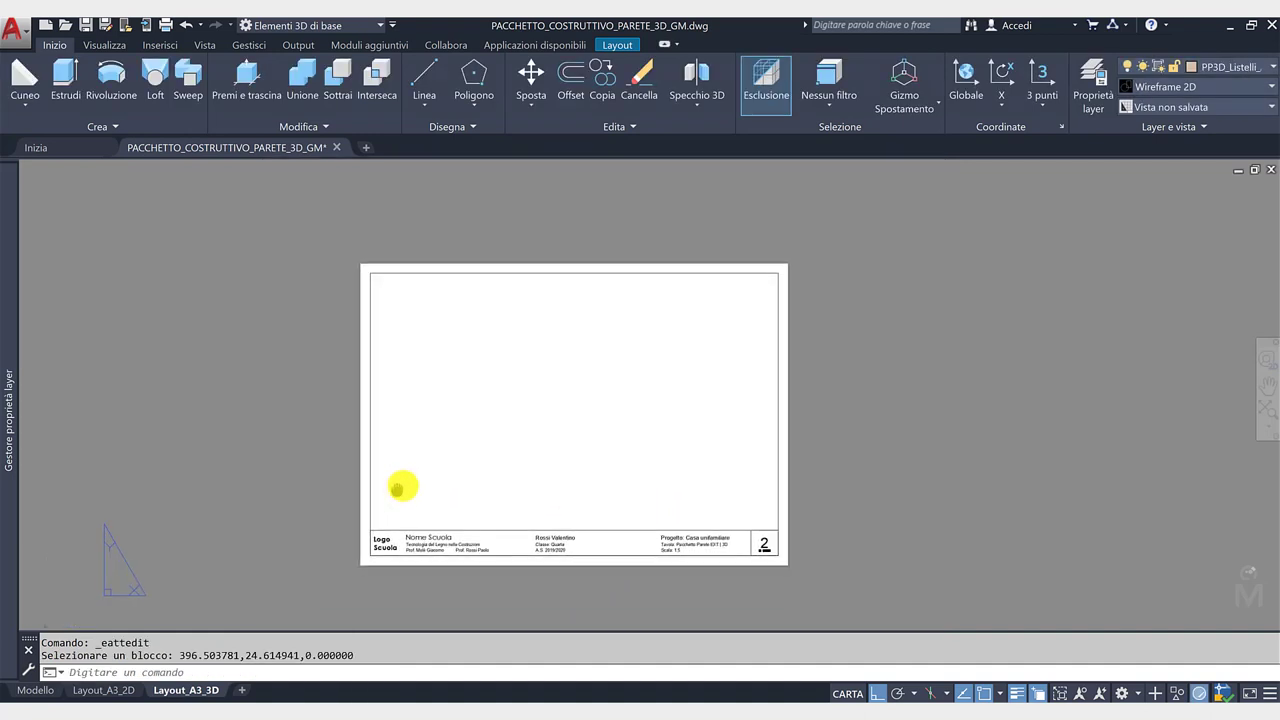
pyautogui.scroll(2, 397, 488)
pyautogui.scroll(-2, 405, 487)
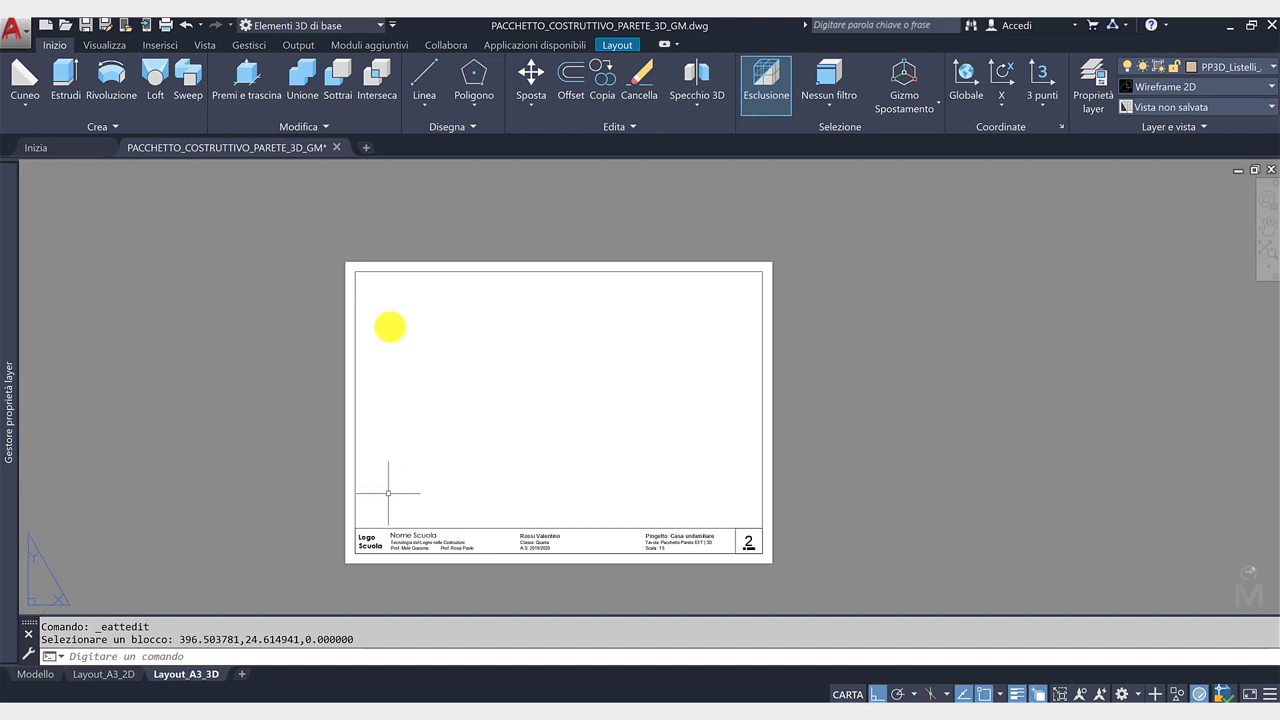
# Step: Insert a 'Tre: Destra' three-viewport arrangement spanning the sheet above the title block
pyautogui.click(619, 44)
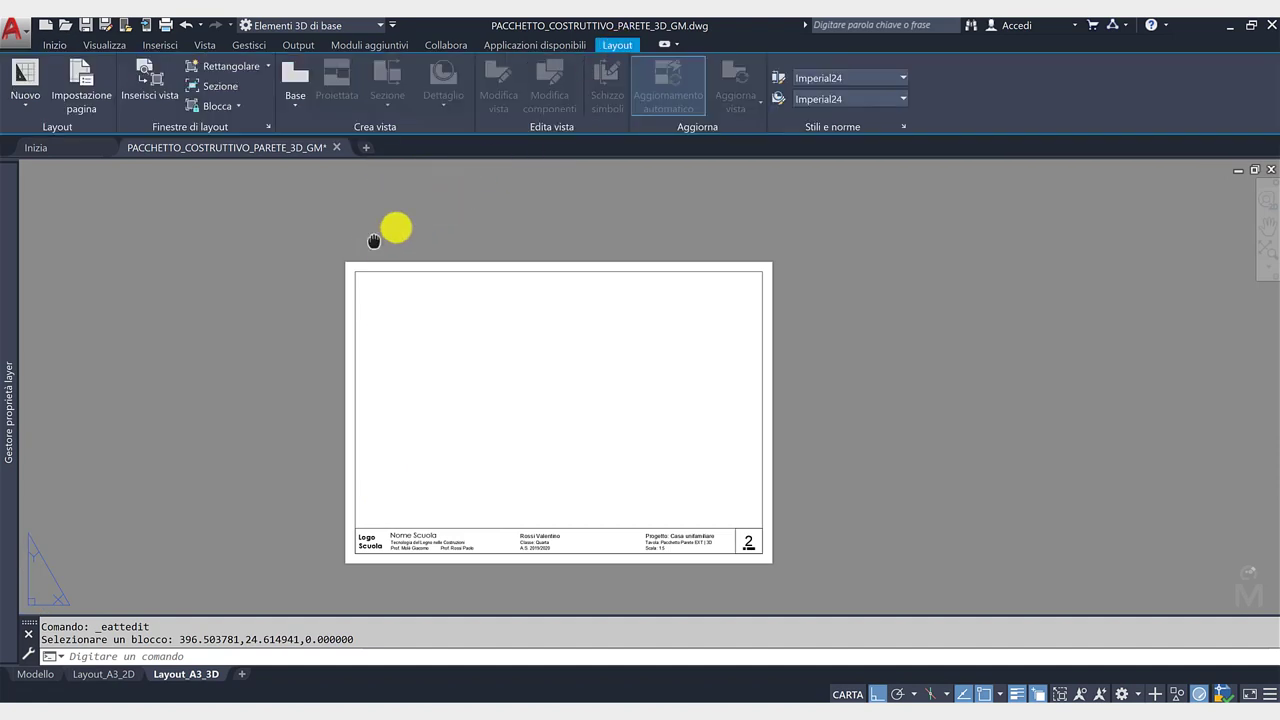
pyautogui.moveTo(374, 241); pyautogui.dragTo(398, 227, button='middle')
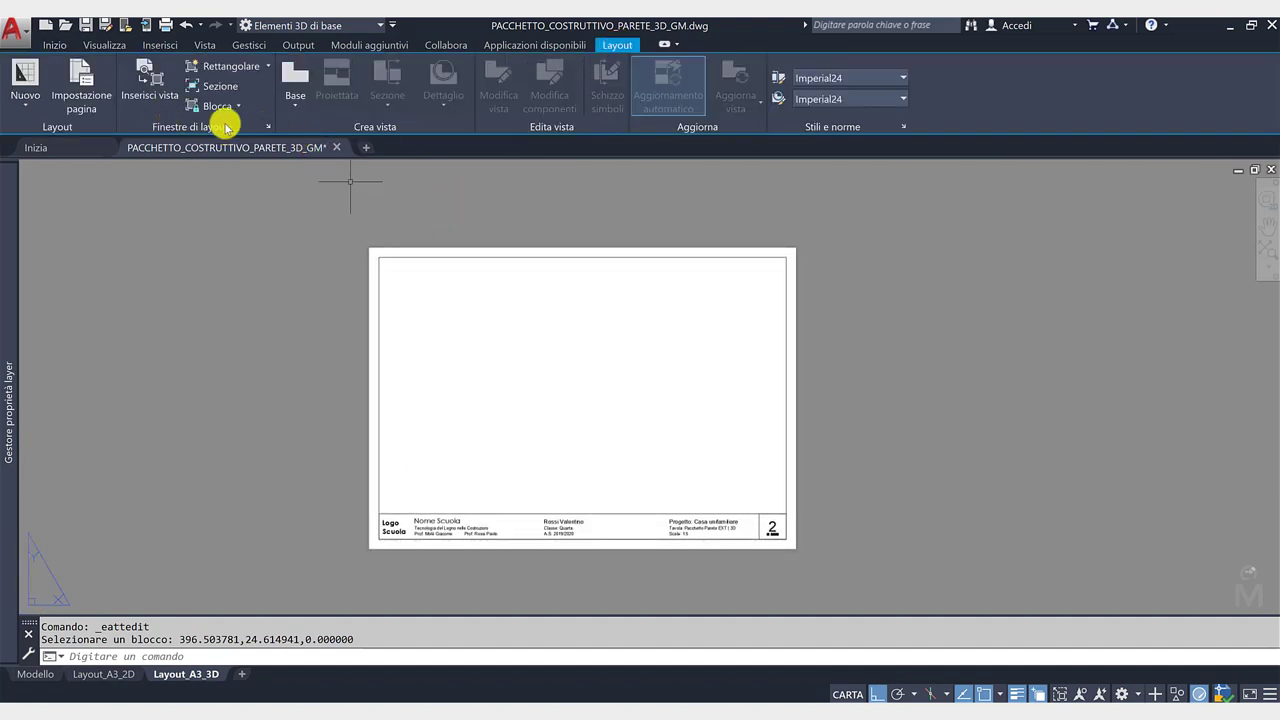
pyautogui.click(270, 128)
pyautogui.moveTo(543, 184); pyautogui.dragTo(738, 208)
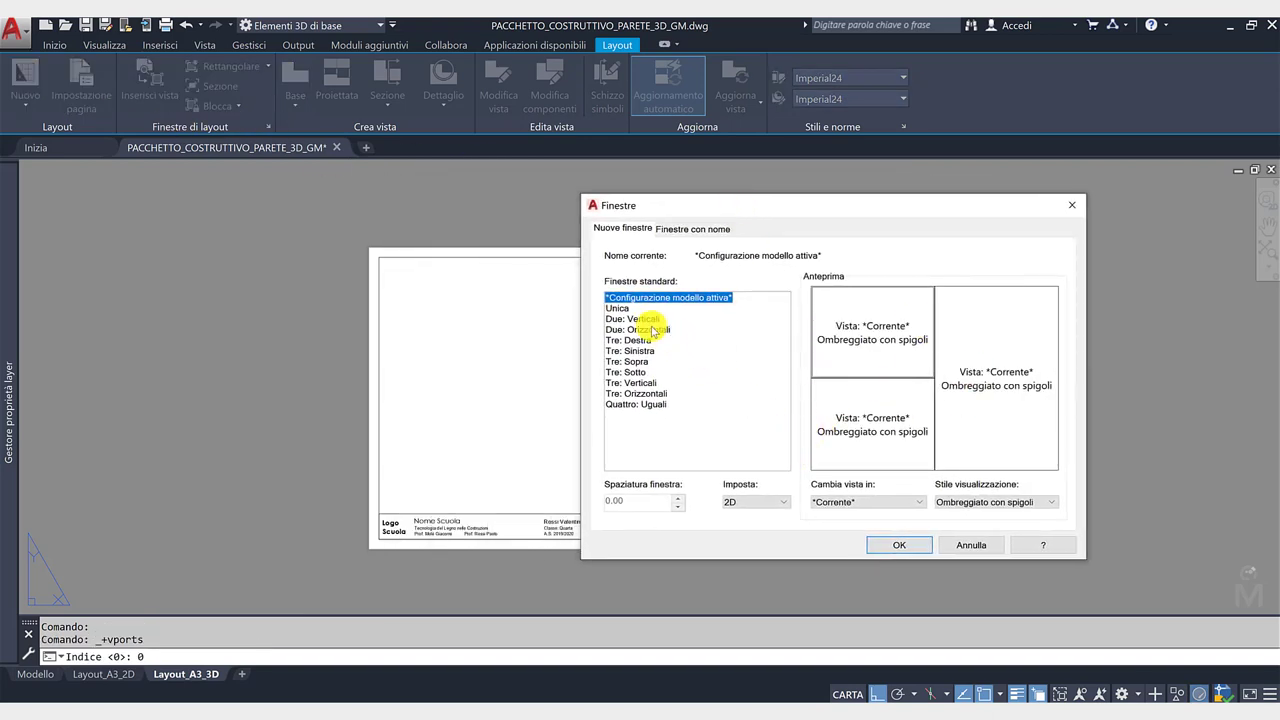
pyautogui.click(638, 352)
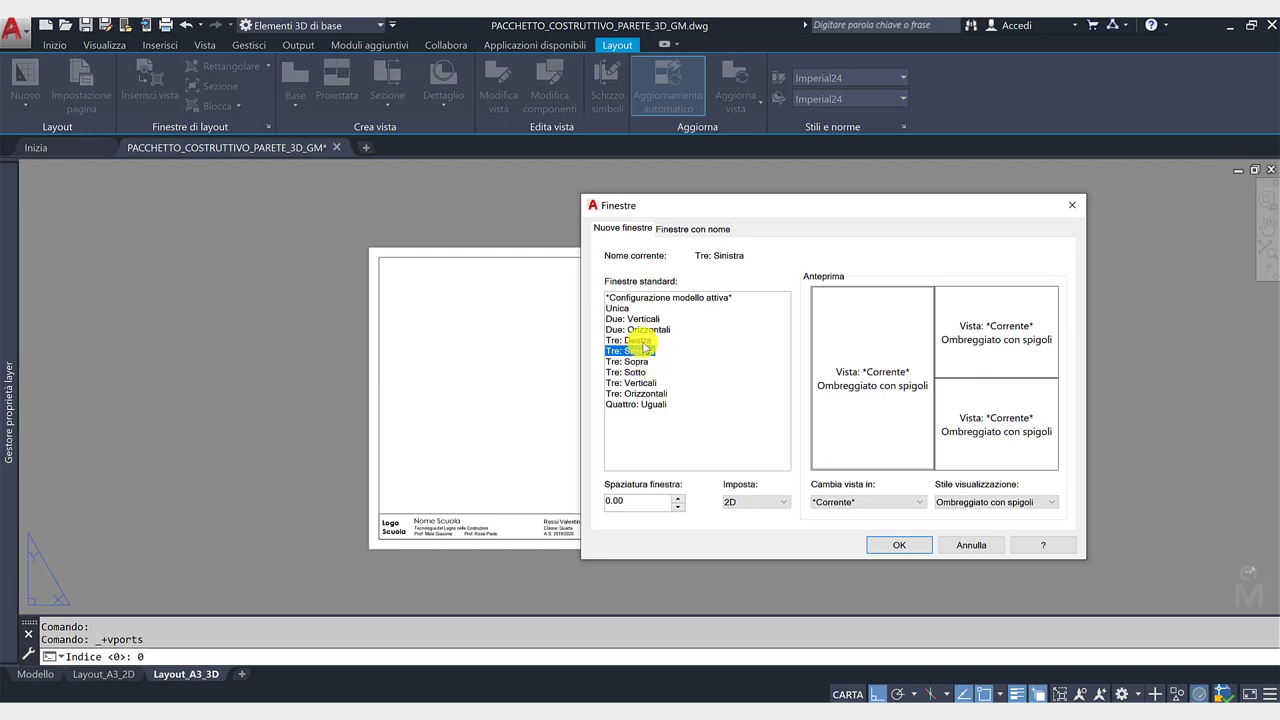
pyautogui.click(640, 340)
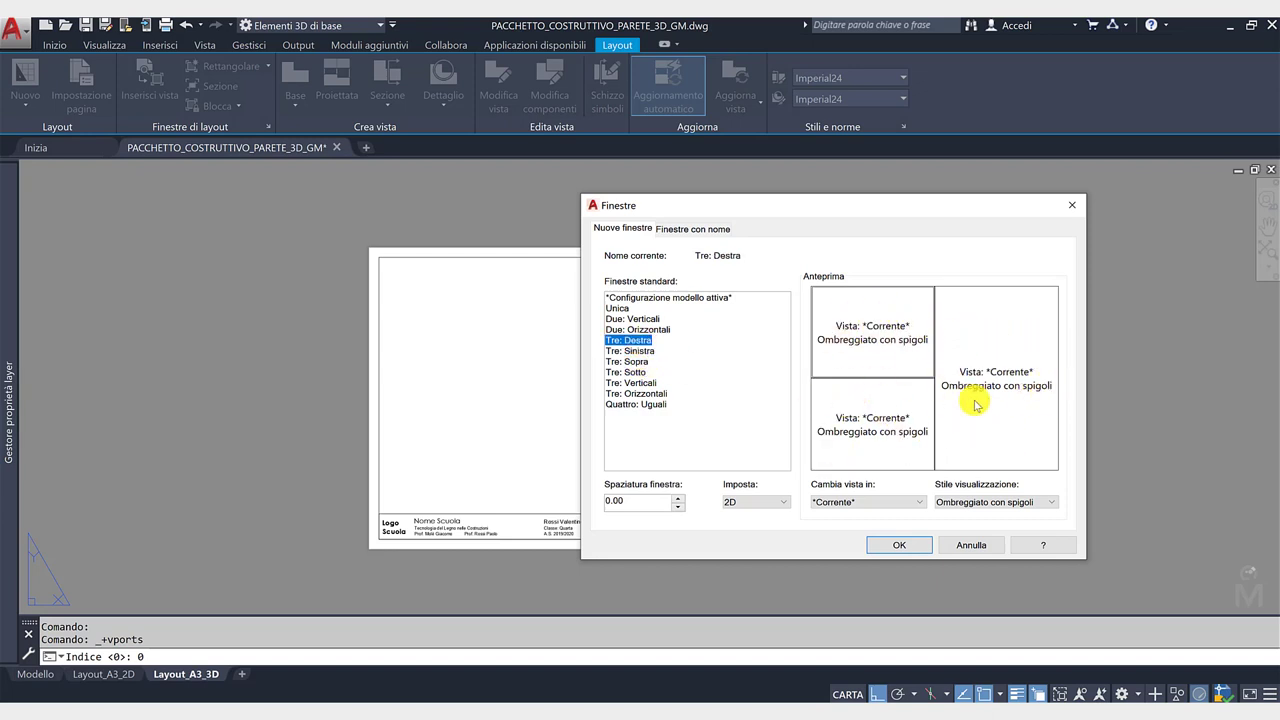
pyautogui.click(897, 547)
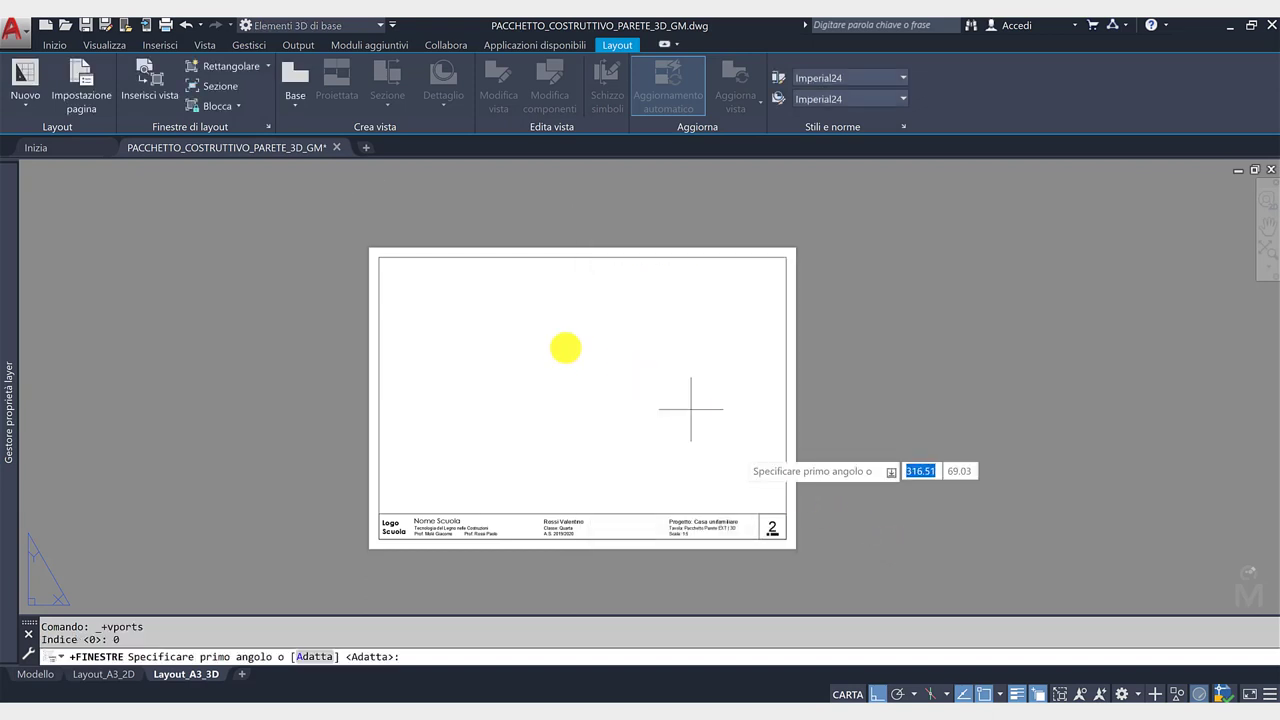
pyautogui.click(380, 257)
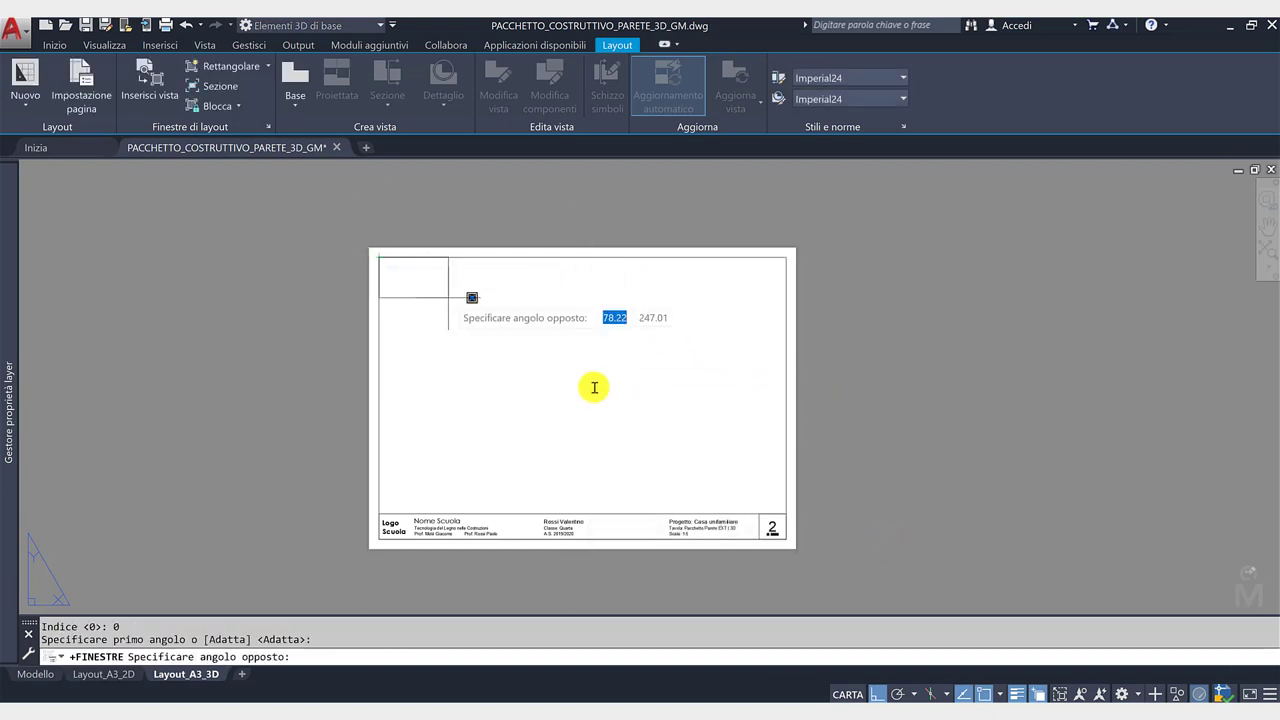
pyautogui.click(782, 514)
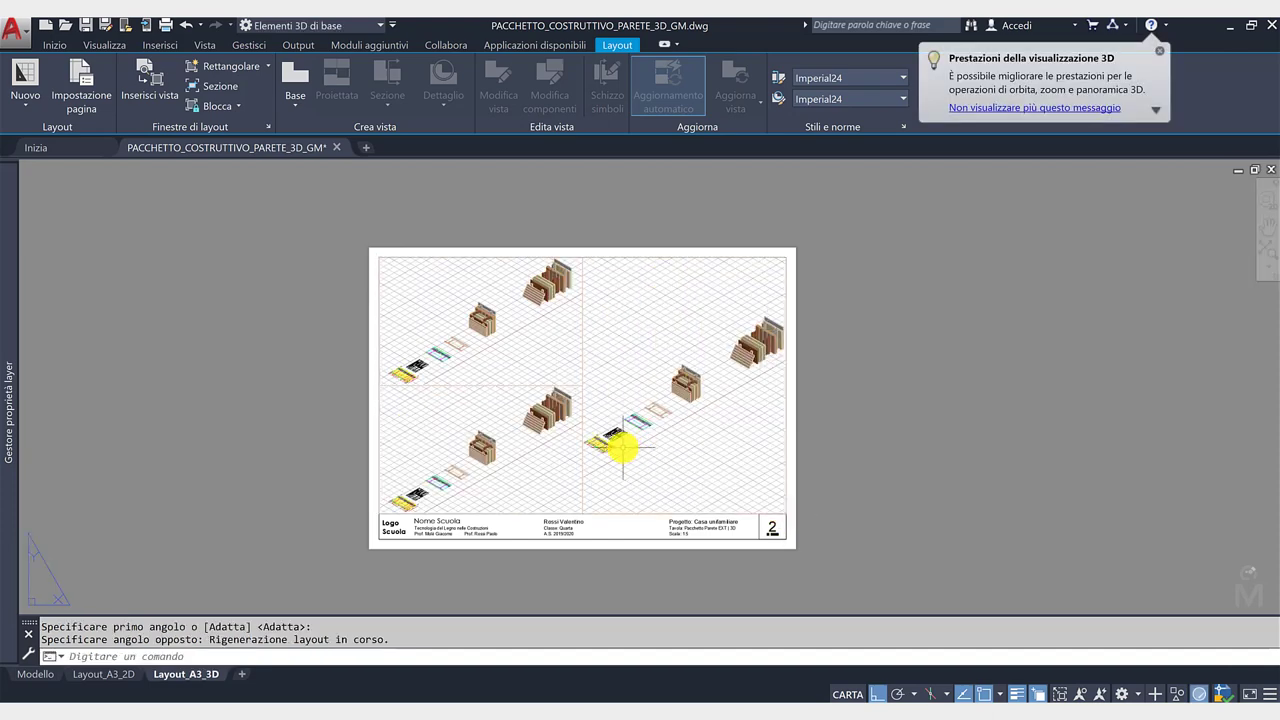
# Step: Show the top-left viewport in Wireframe 2D from the top, centred on the wall section and table
pyautogui.scroll(3, 319, 380)
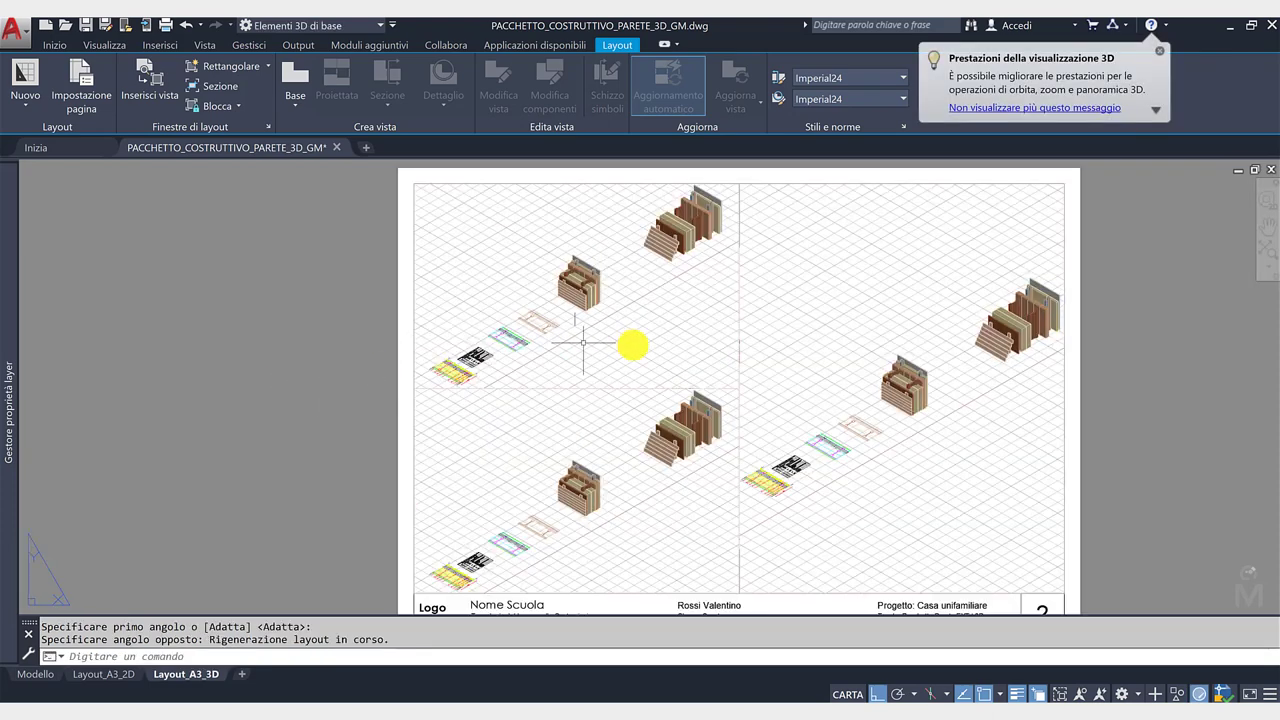
pyautogui.doubleClick(634, 331)
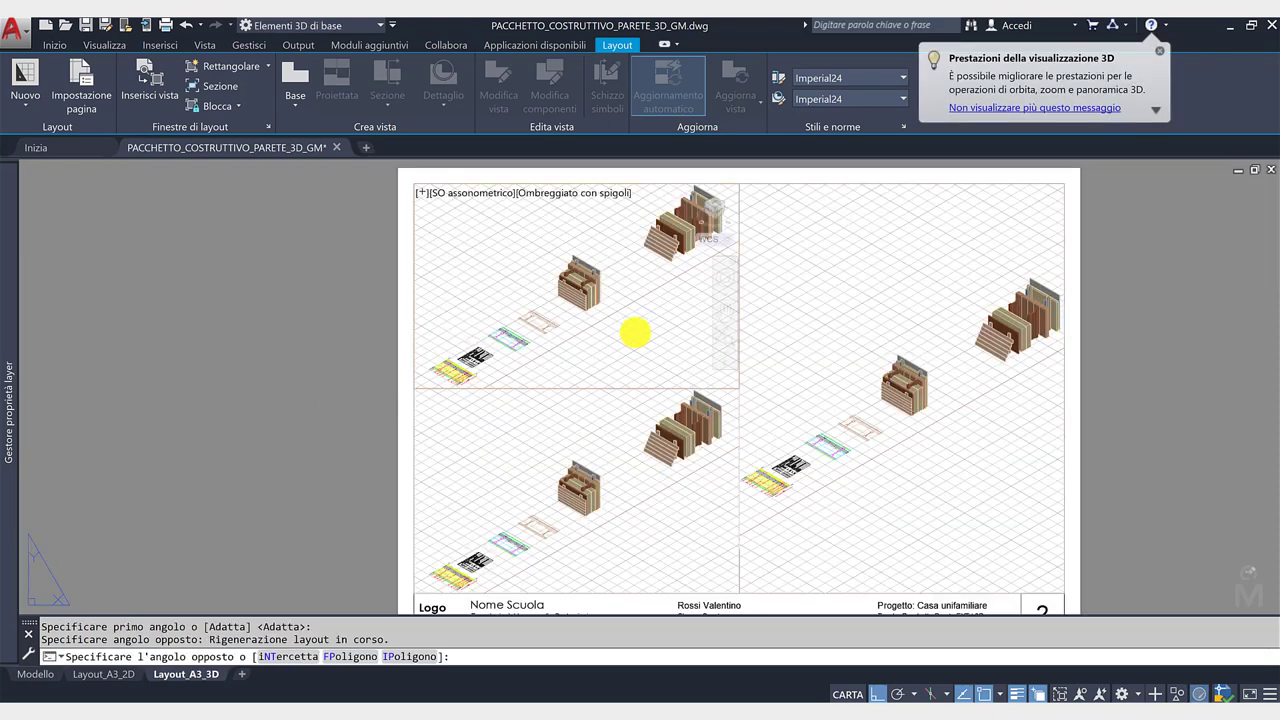
pyautogui.click(566, 193)
pyautogui.click(612, 228)
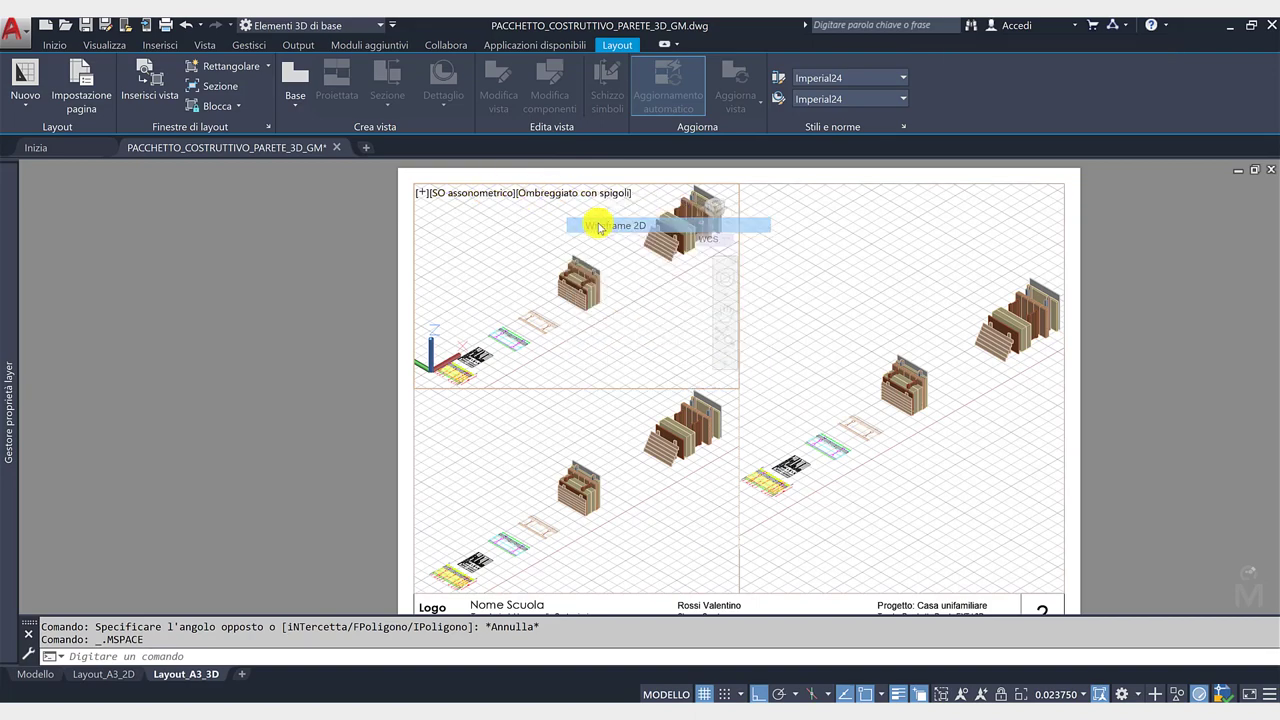
pyautogui.click(716, 207)
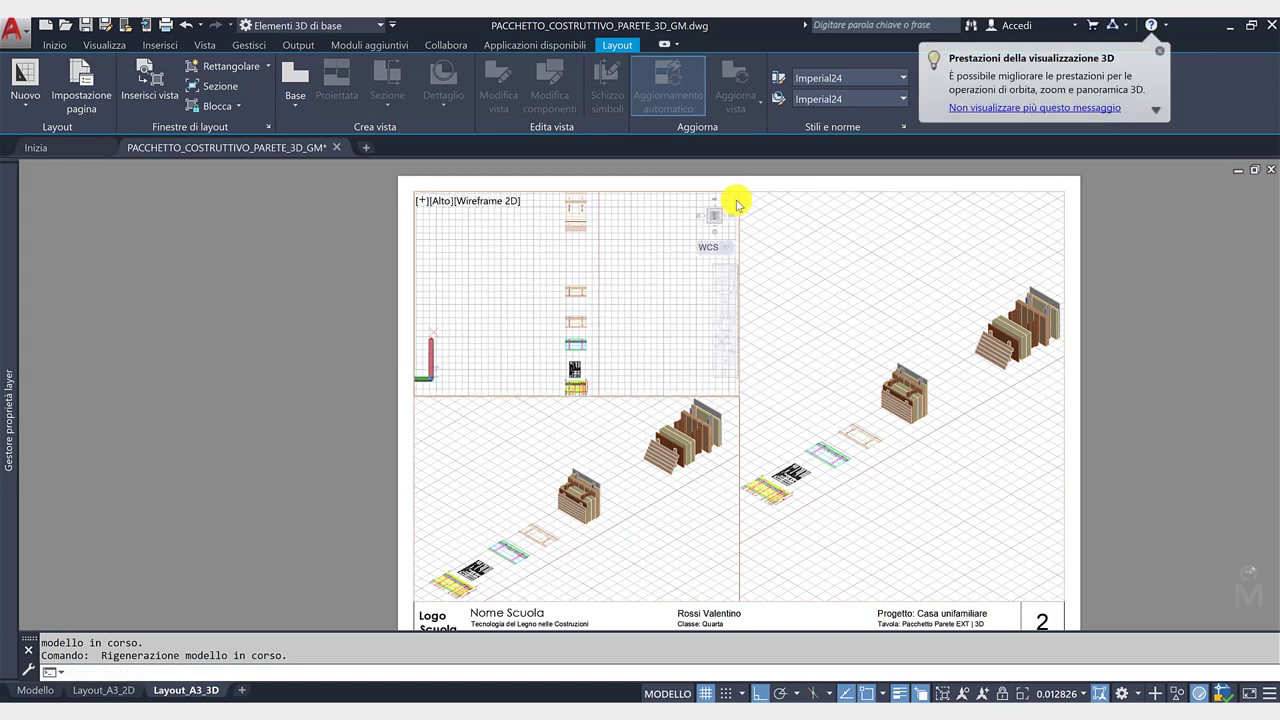
pyautogui.click(737, 204)
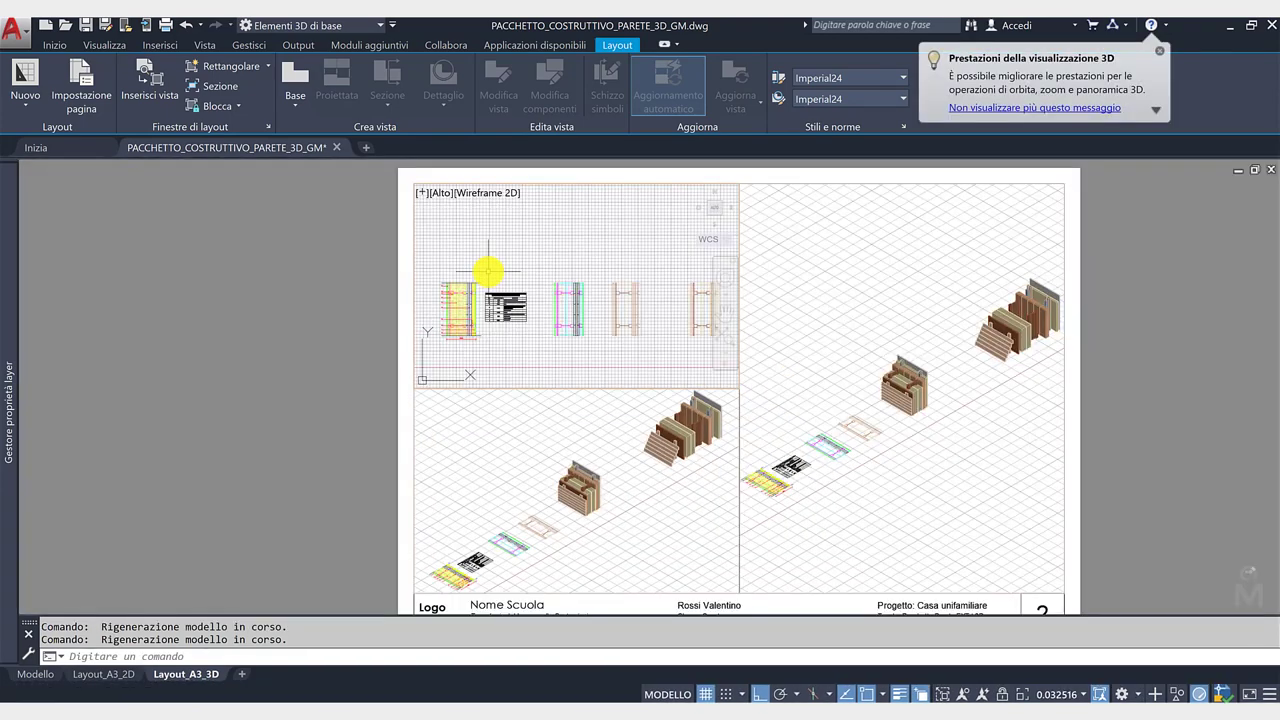
pyautogui.moveTo(491, 271); pyautogui.dragTo(530, 265, button='middle')
pyautogui.scroll(2, 560, 250)
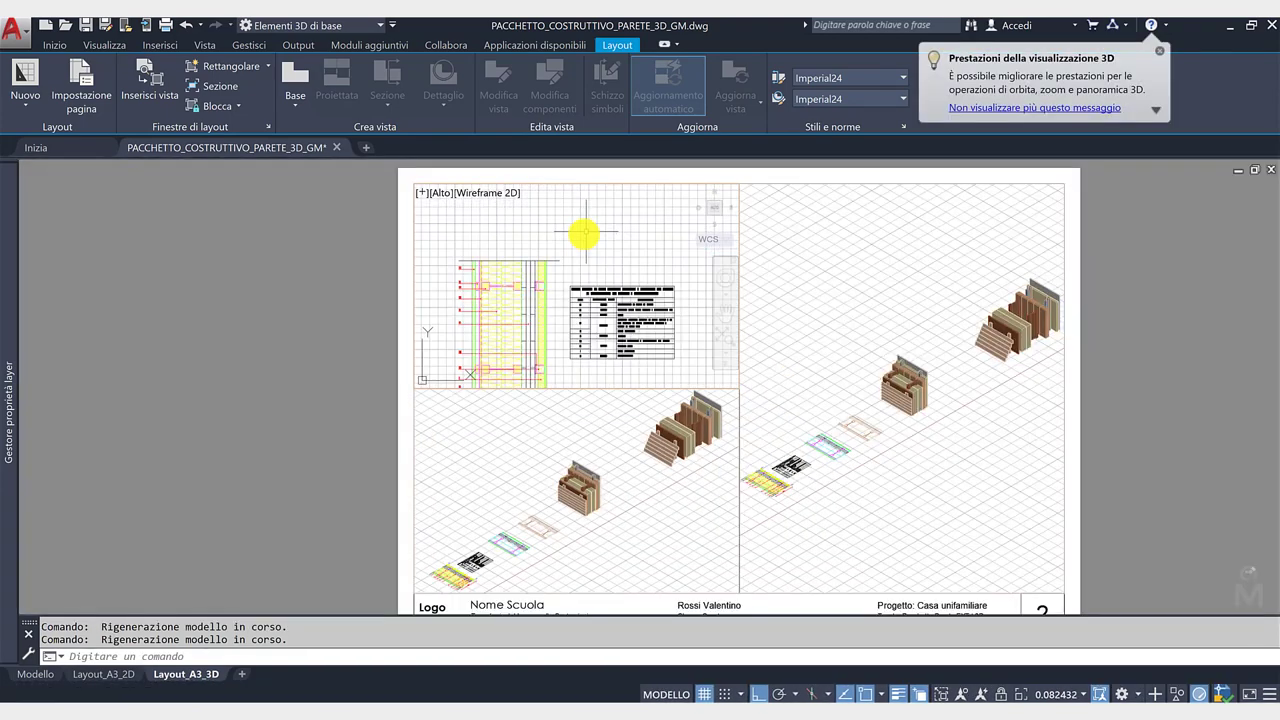
pyautogui.moveTo(586, 229); pyautogui.dragTo(594, 194, button='middle')
# Step: Set the top-left viewport scale to 1:10 and return to paper space
pyautogui.click(1057, 690)
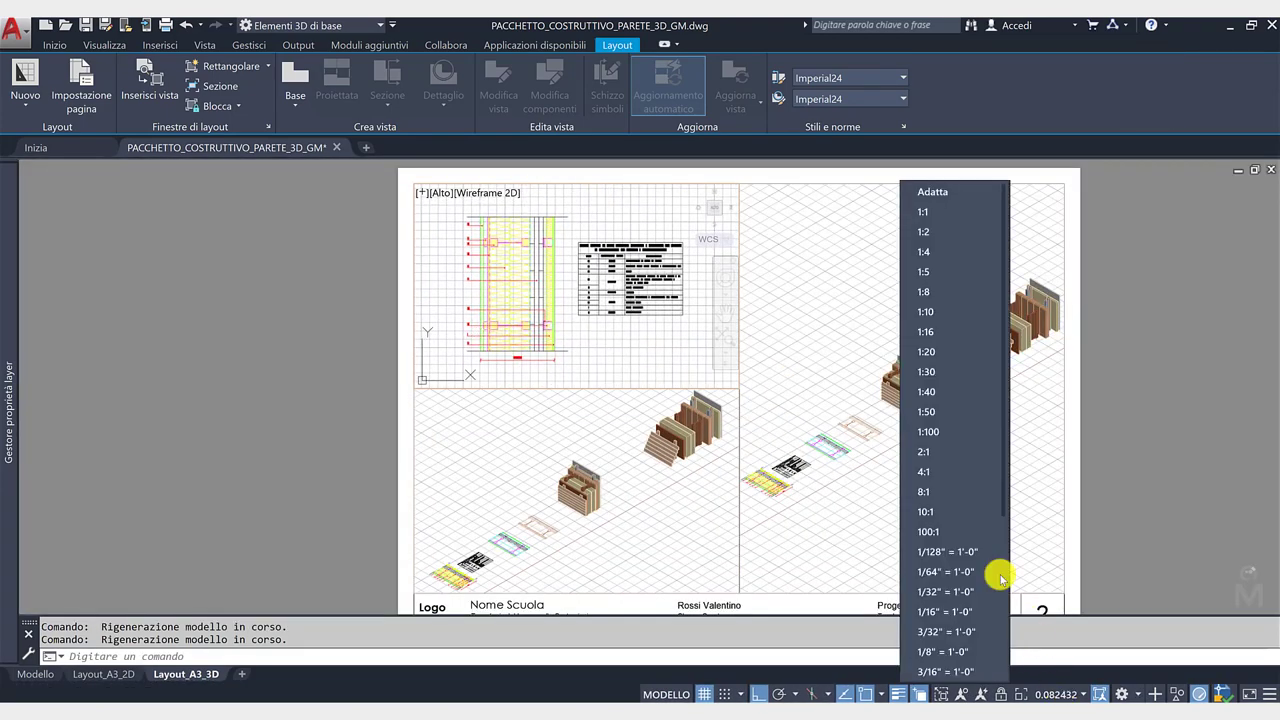
pyautogui.click(780, 302)
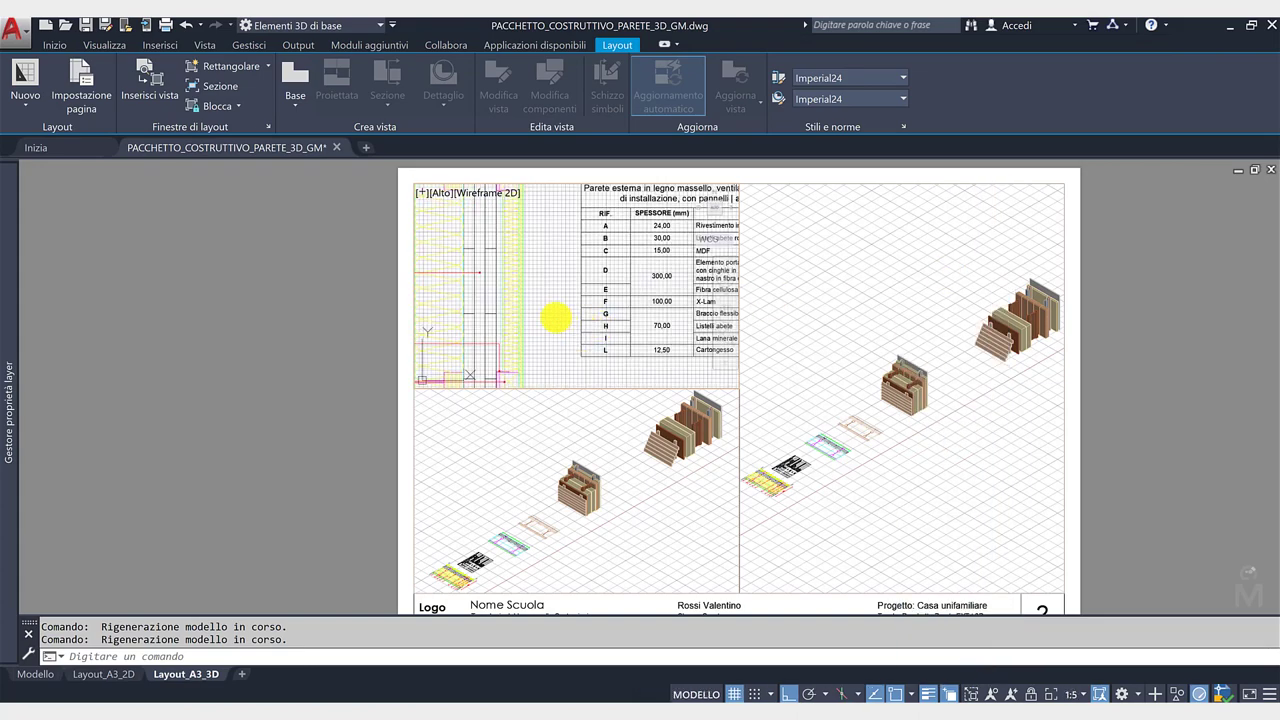
pyautogui.click(1063, 692)
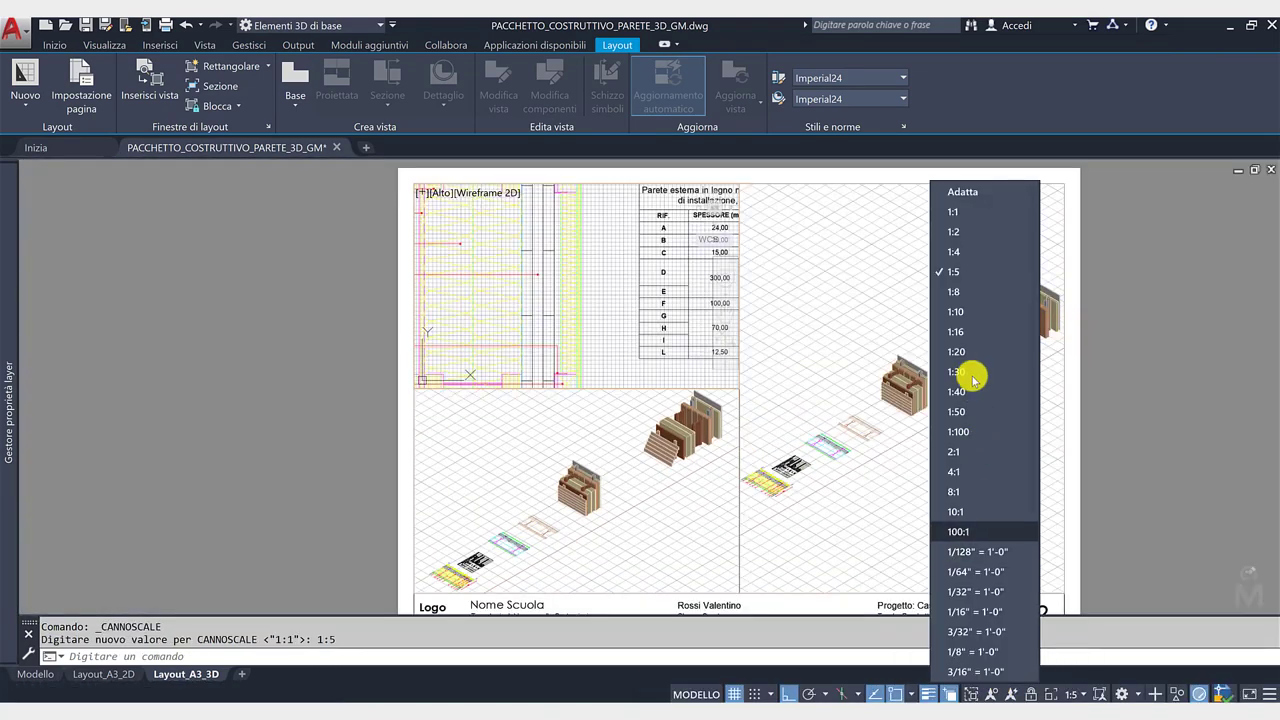
pyautogui.click(971, 313)
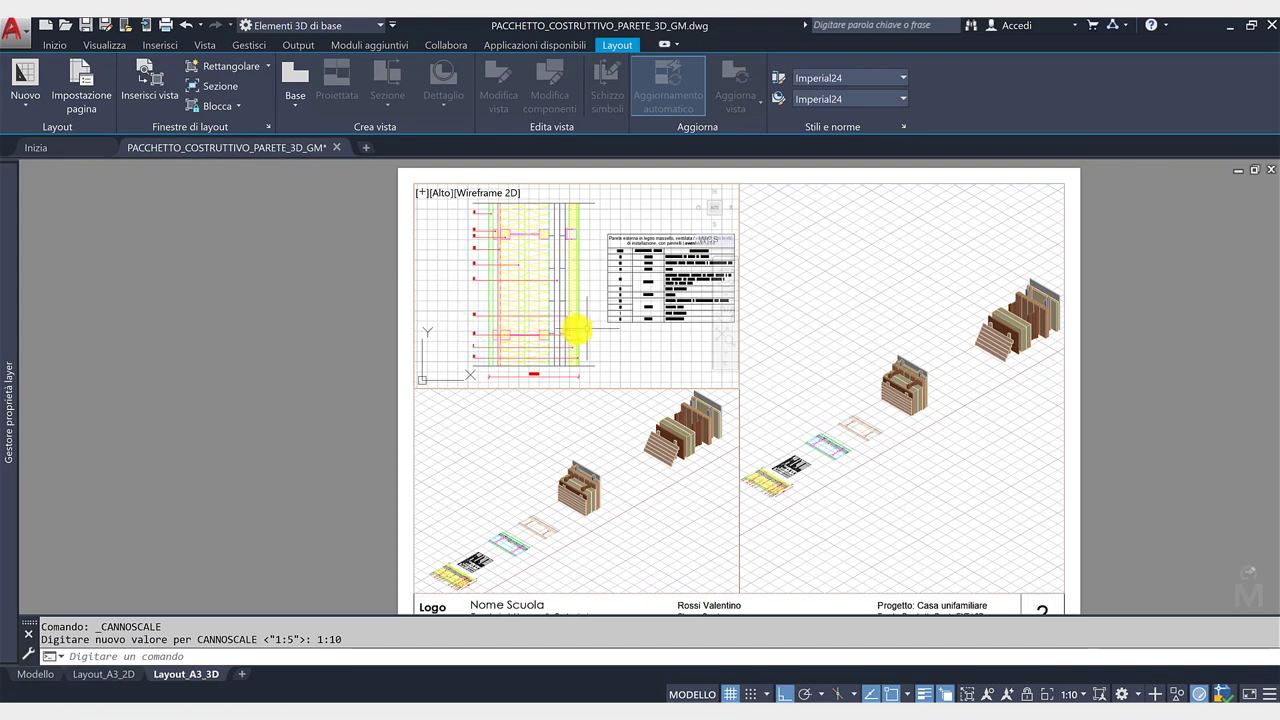
pyautogui.moveTo(576, 328); pyautogui.dragTo(563, 331, button='middle')
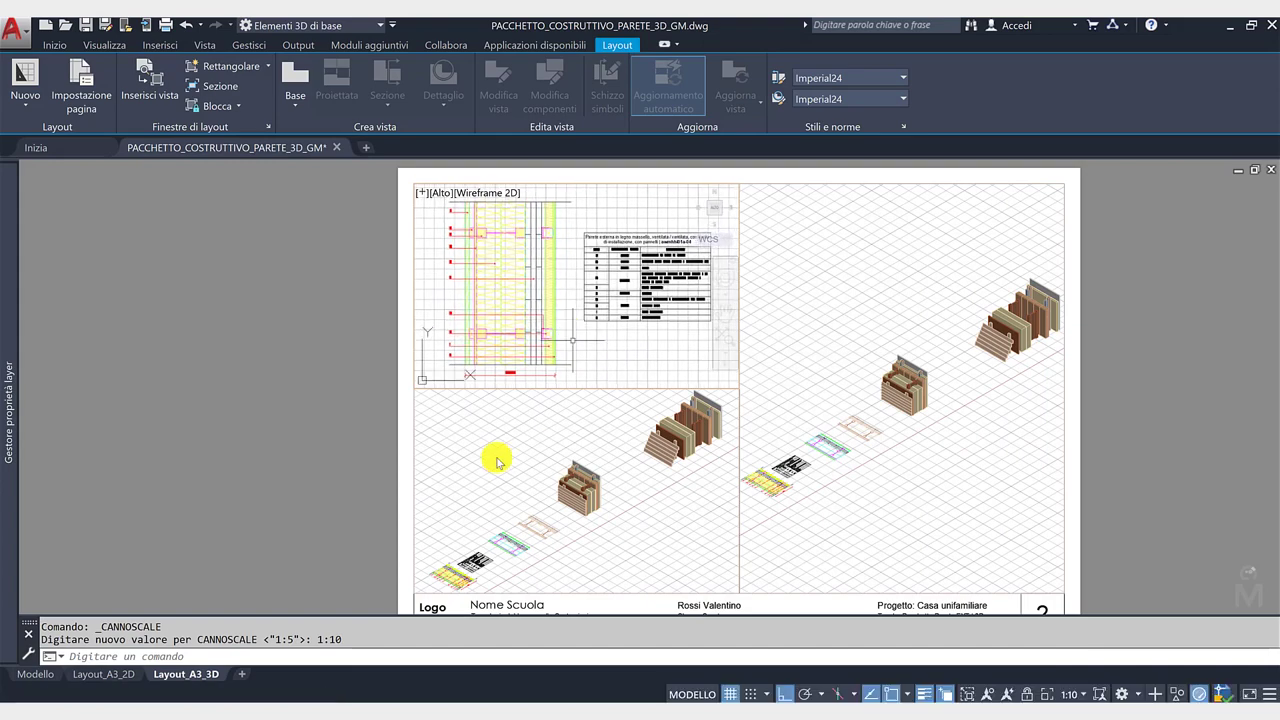
pyautogui.doubleClick(352, 474)
# Step: Select all three viewports and bring up the layer list
pyautogui.moveTo(423, 406); pyautogui.dragTo(441, 364, button='middle')
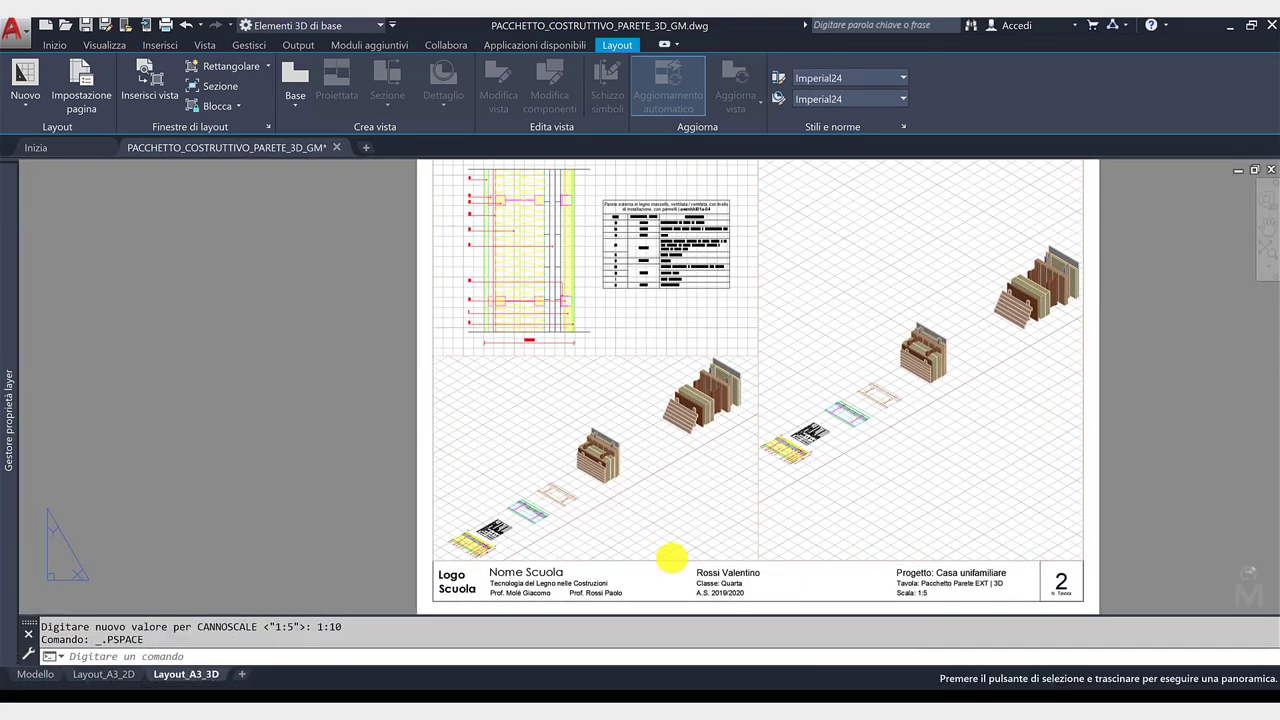
pyautogui.click(770, 535)
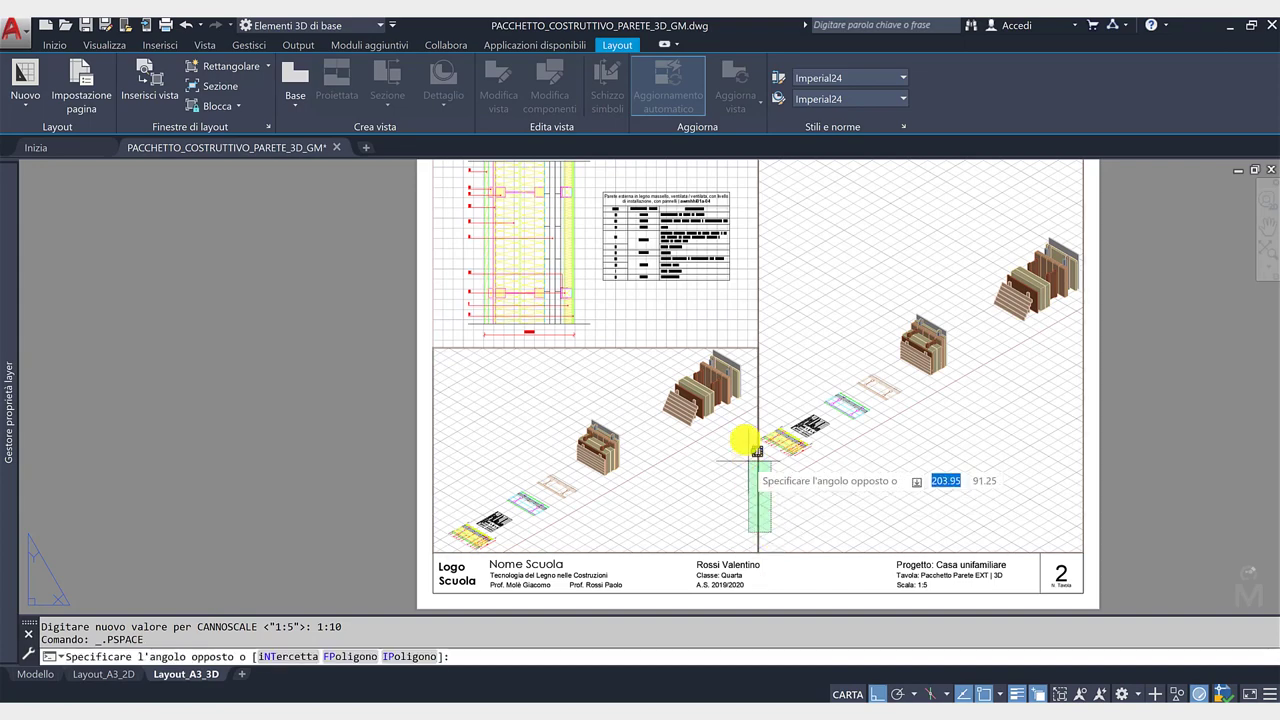
pyautogui.click(754, 342)
pyautogui.click(54, 45)
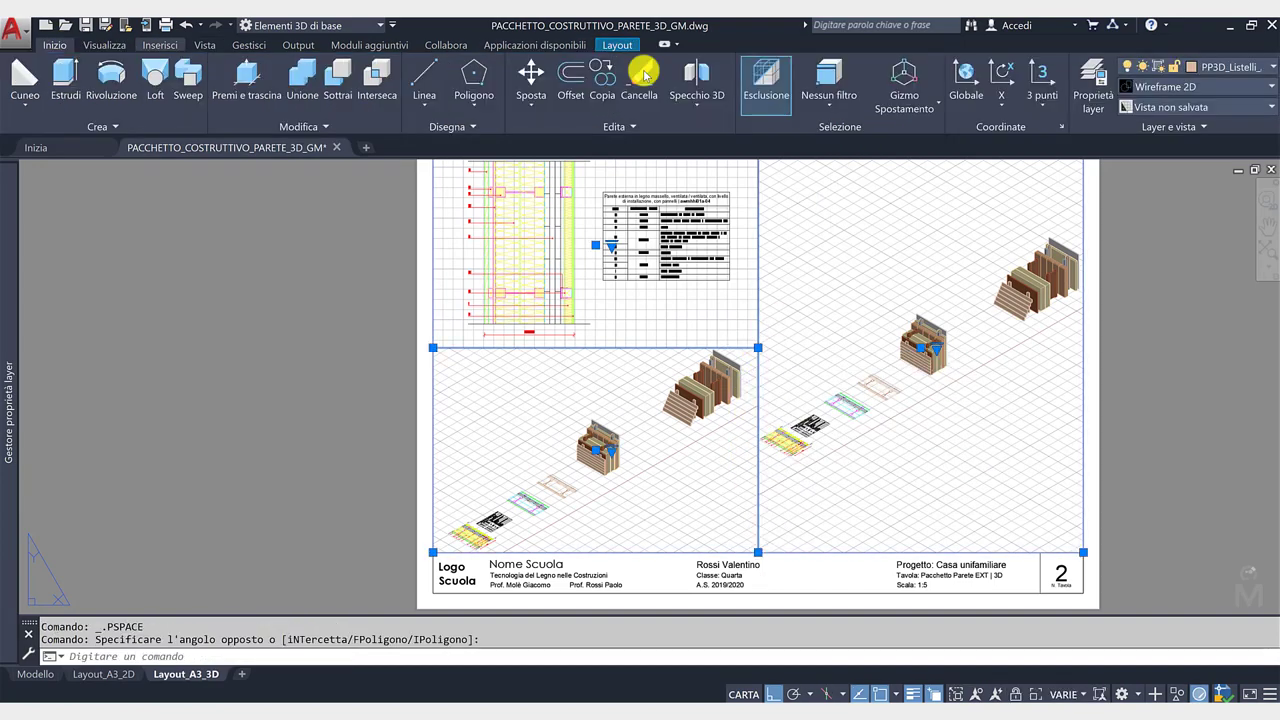
pyautogui.click(1228, 70)
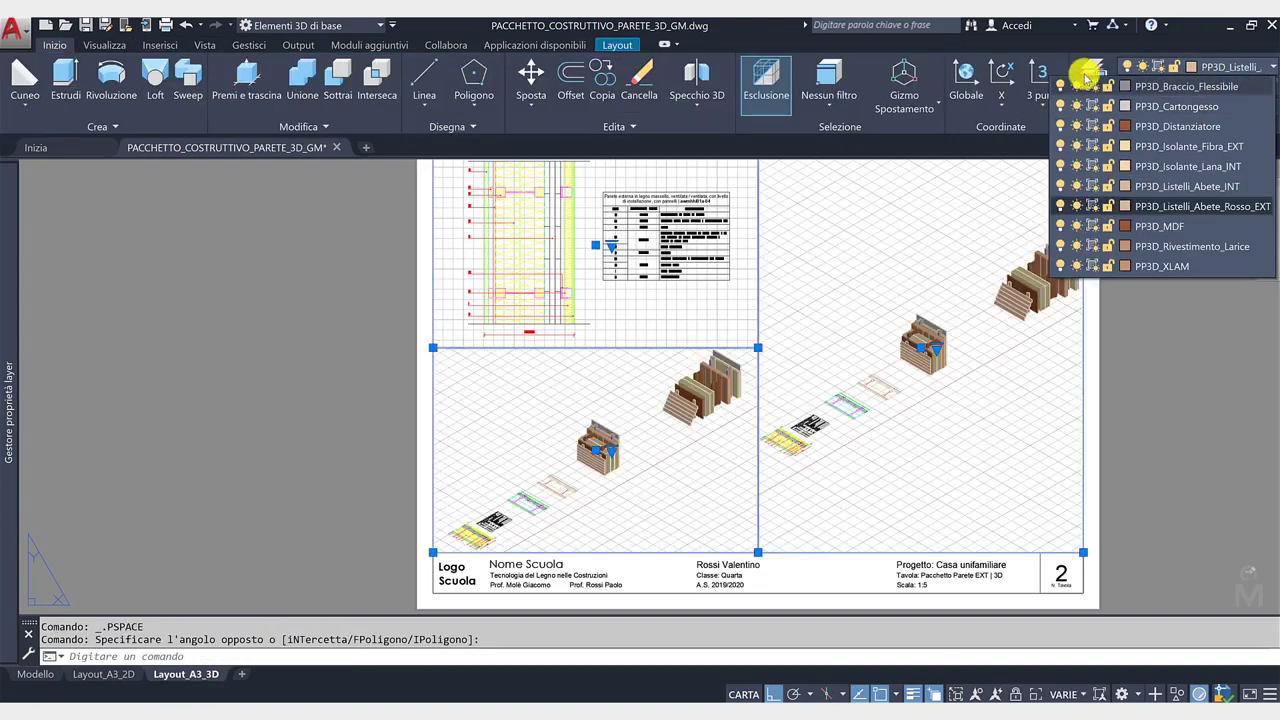
# Step: Set Cartiglio as the current layer in Layer Properties Manager, then start selecting the viewports
pyautogui.click(1094, 84)
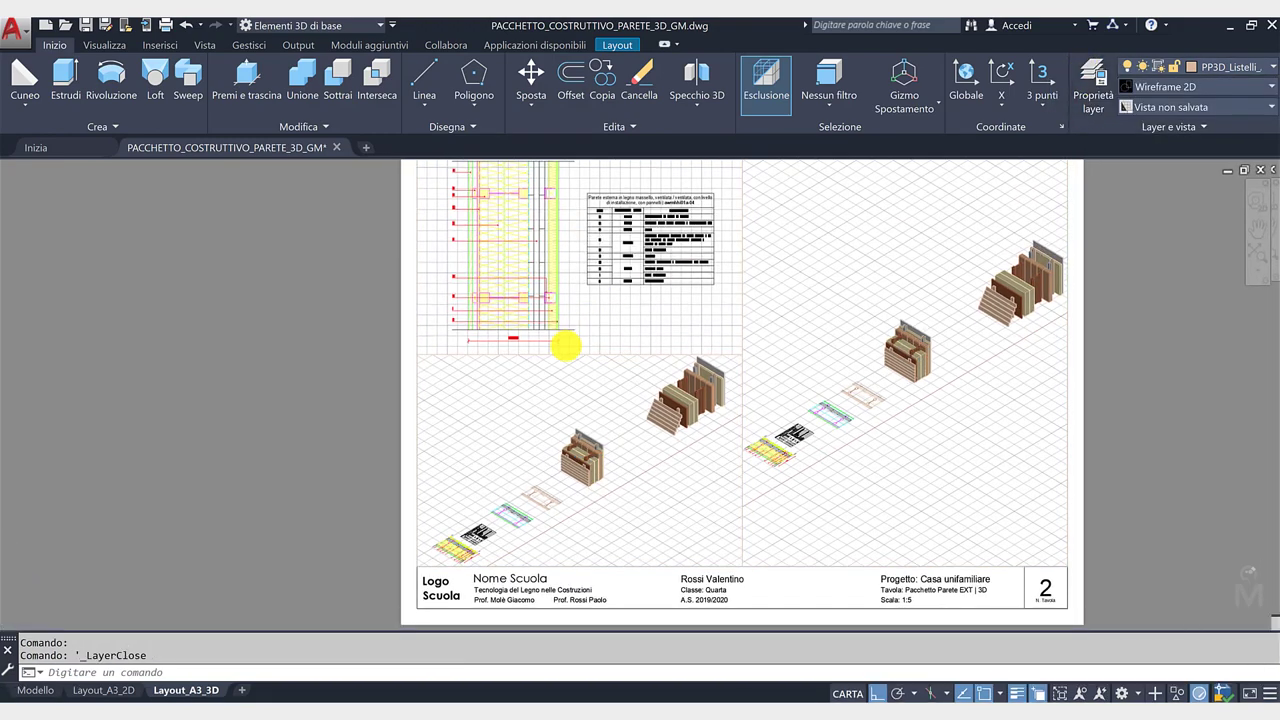
pyautogui.click(1107, 84)
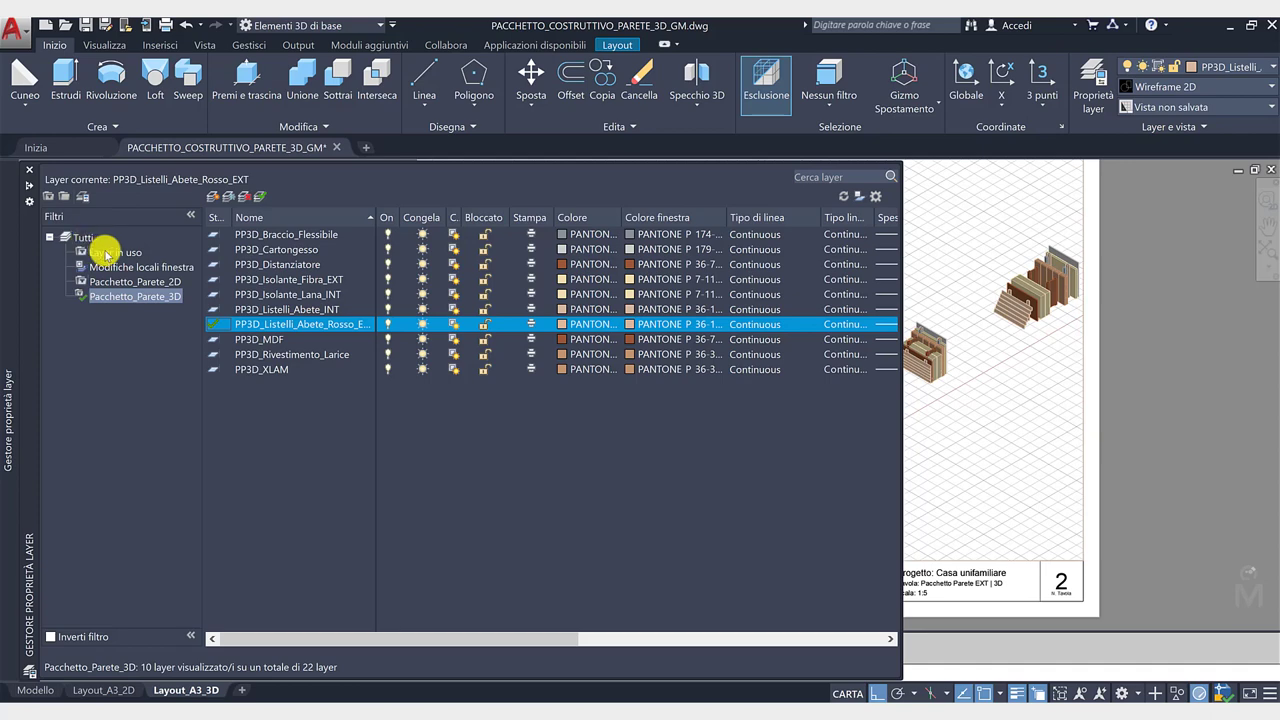
pyautogui.click(85, 238)
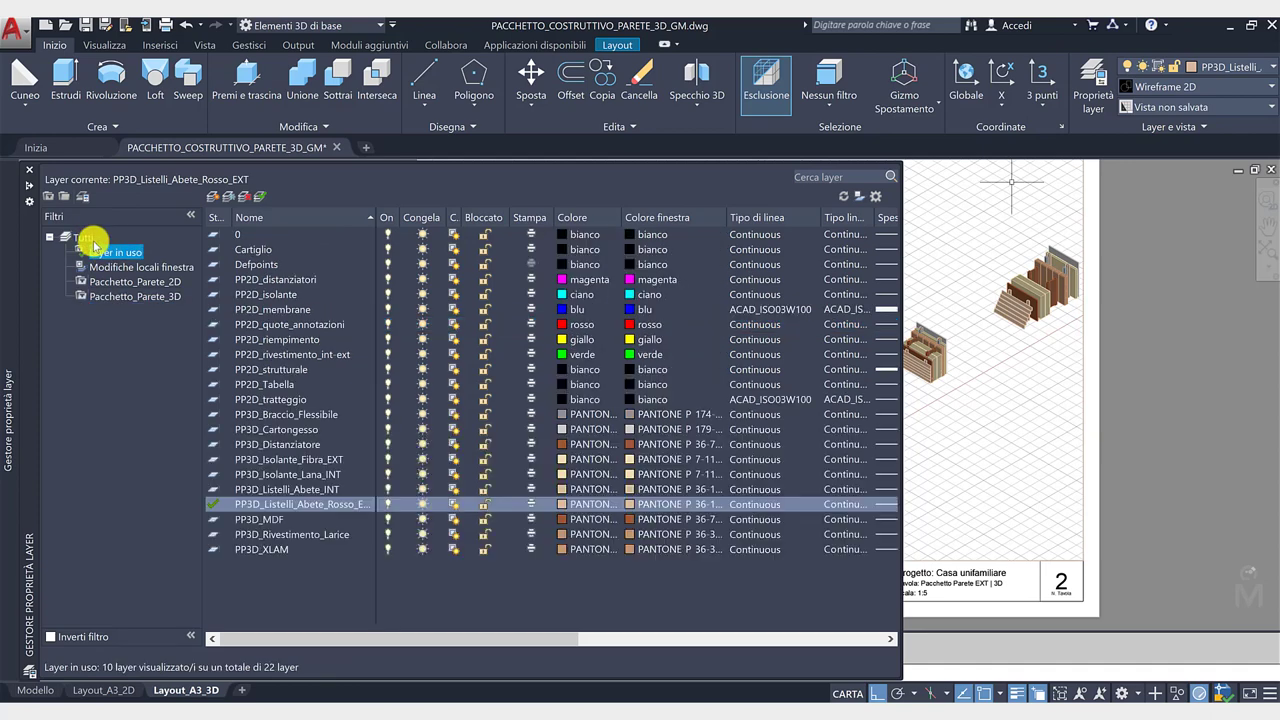
pyautogui.click(268, 256)
pyautogui.rightClick(262, 249)
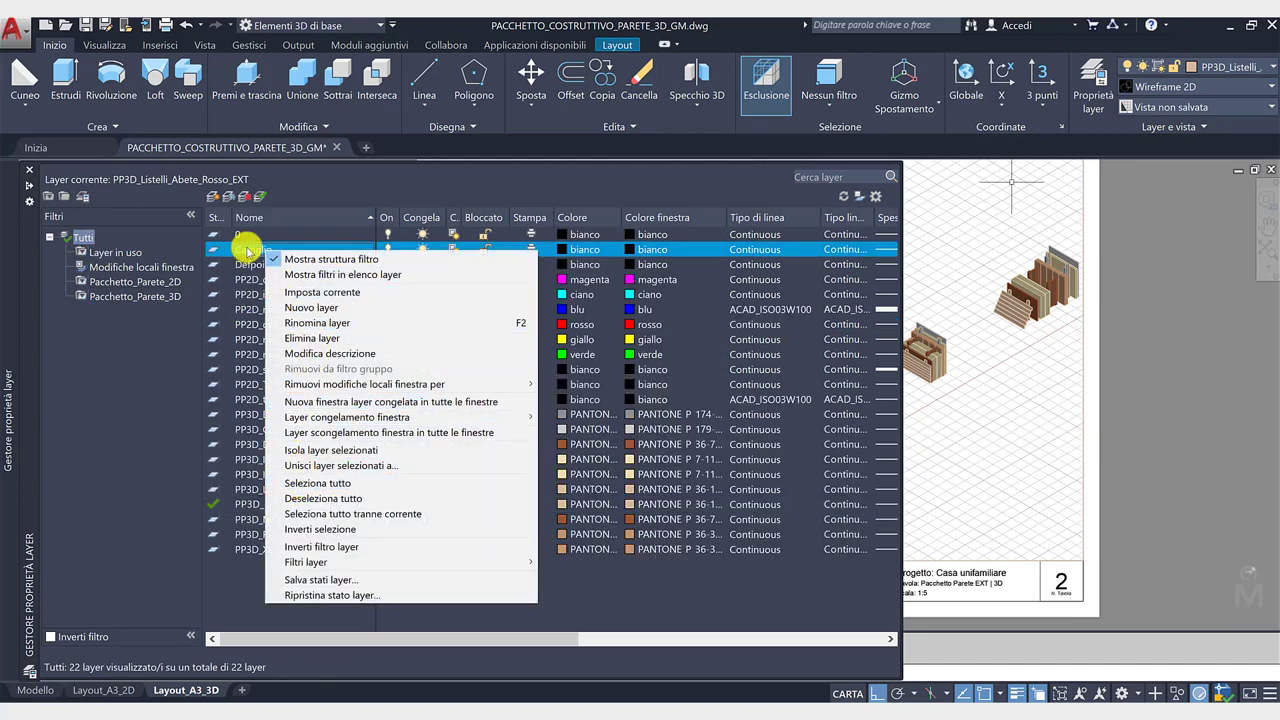
pyautogui.click(322, 292)
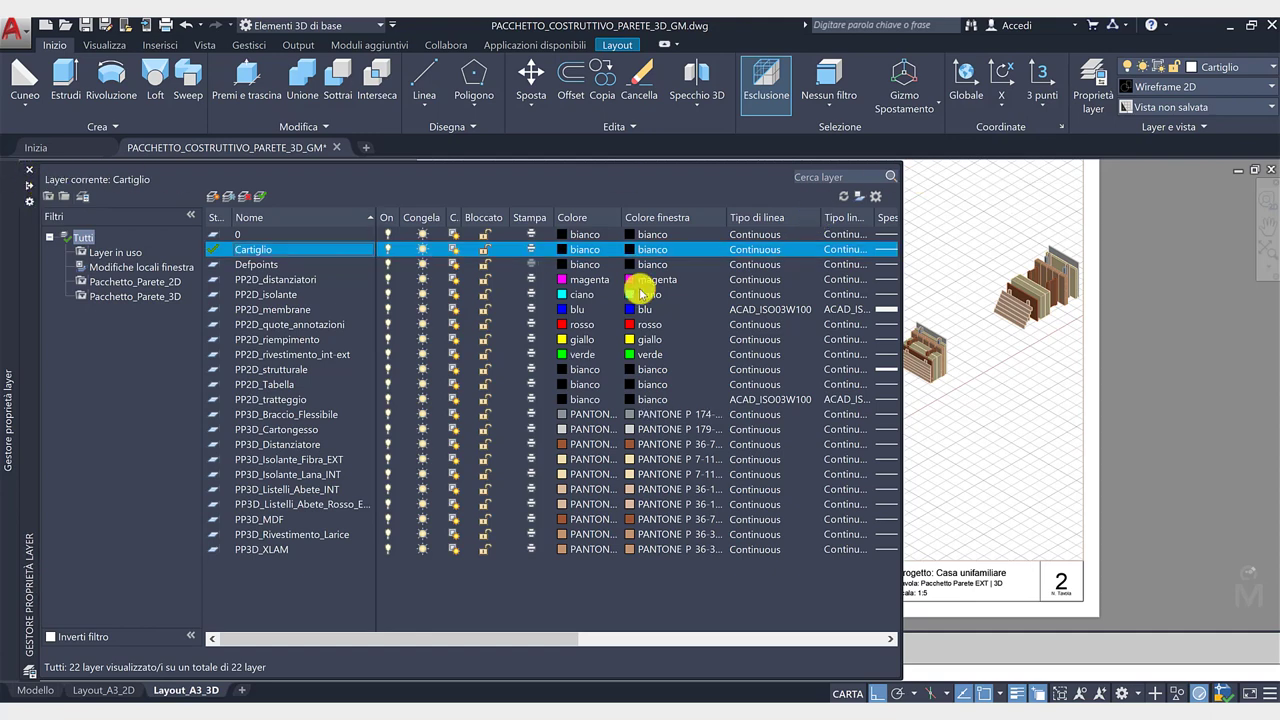
pyautogui.click(1120, 500)
pyautogui.click(750, 395)
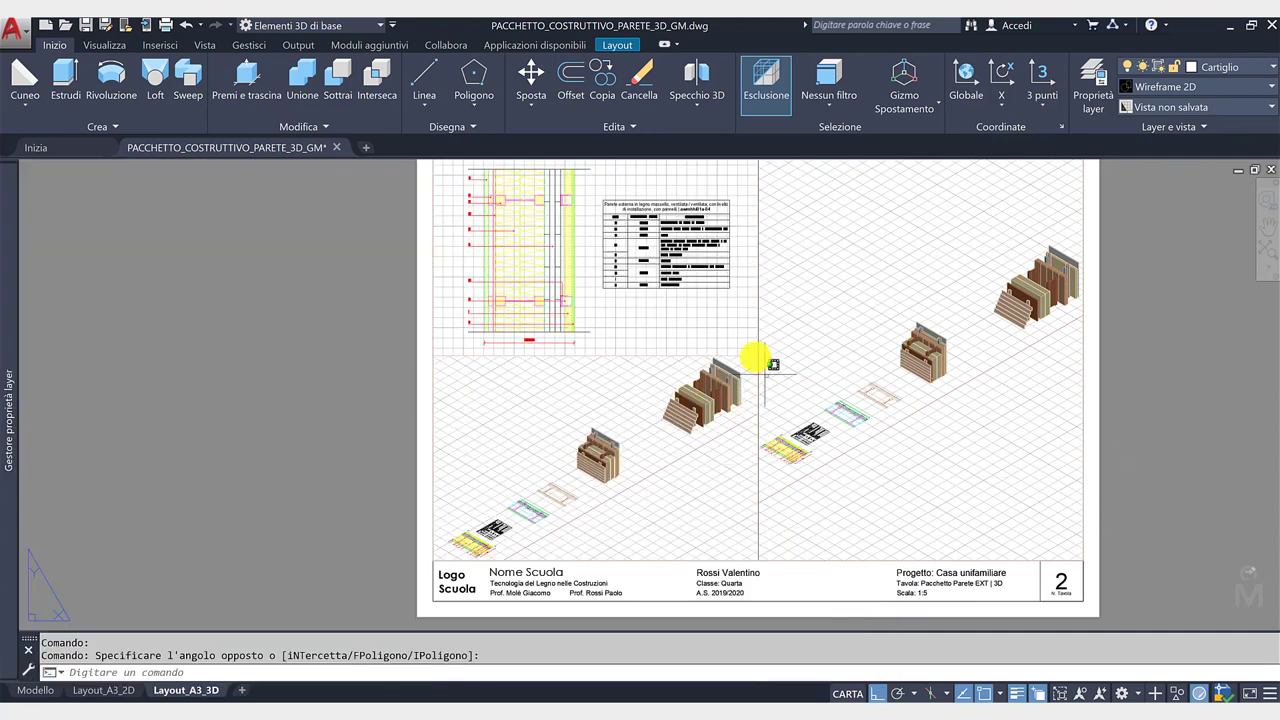
# Step: Move the selected sheet viewports onto the Cartiglio layer
pyautogui.click(765, 372)
pyautogui.click(1200, 67)
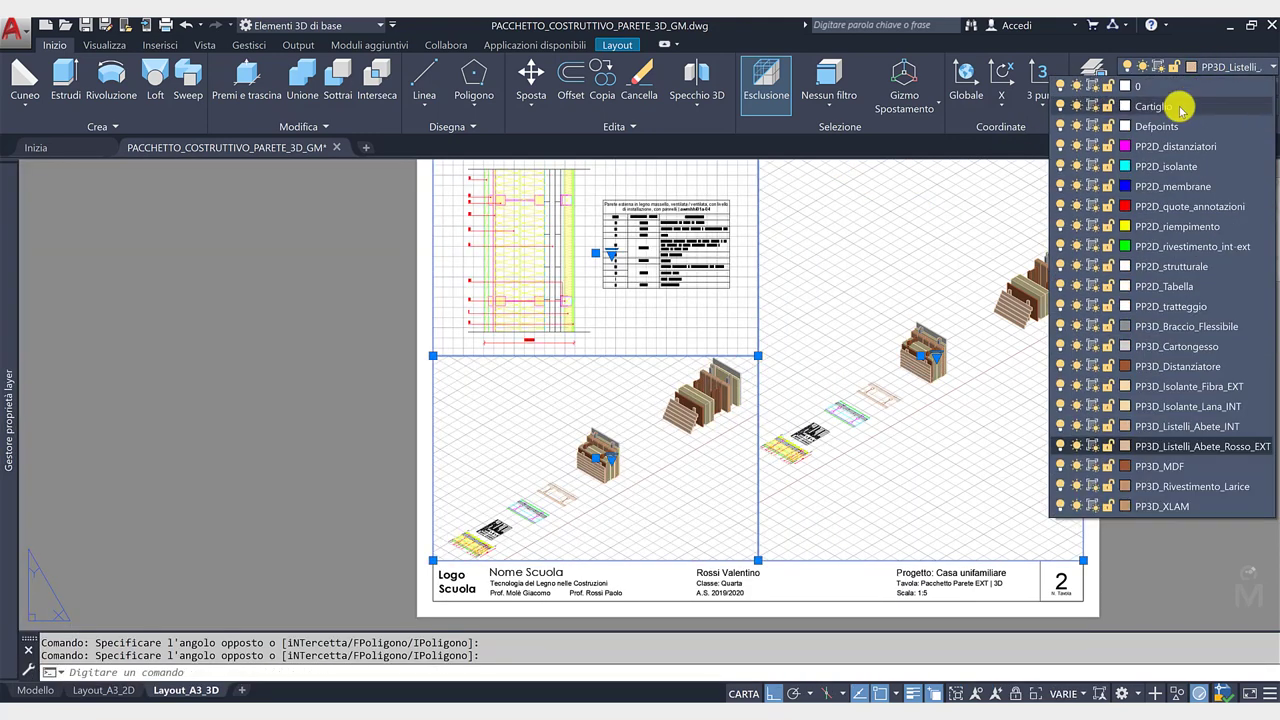
pyautogui.click(1180, 108)
pyautogui.press('Escape')
# Step: Set the lower-left viewport to 1:20 and centre the exploded wall in it
pyautogui.click(648, 488)
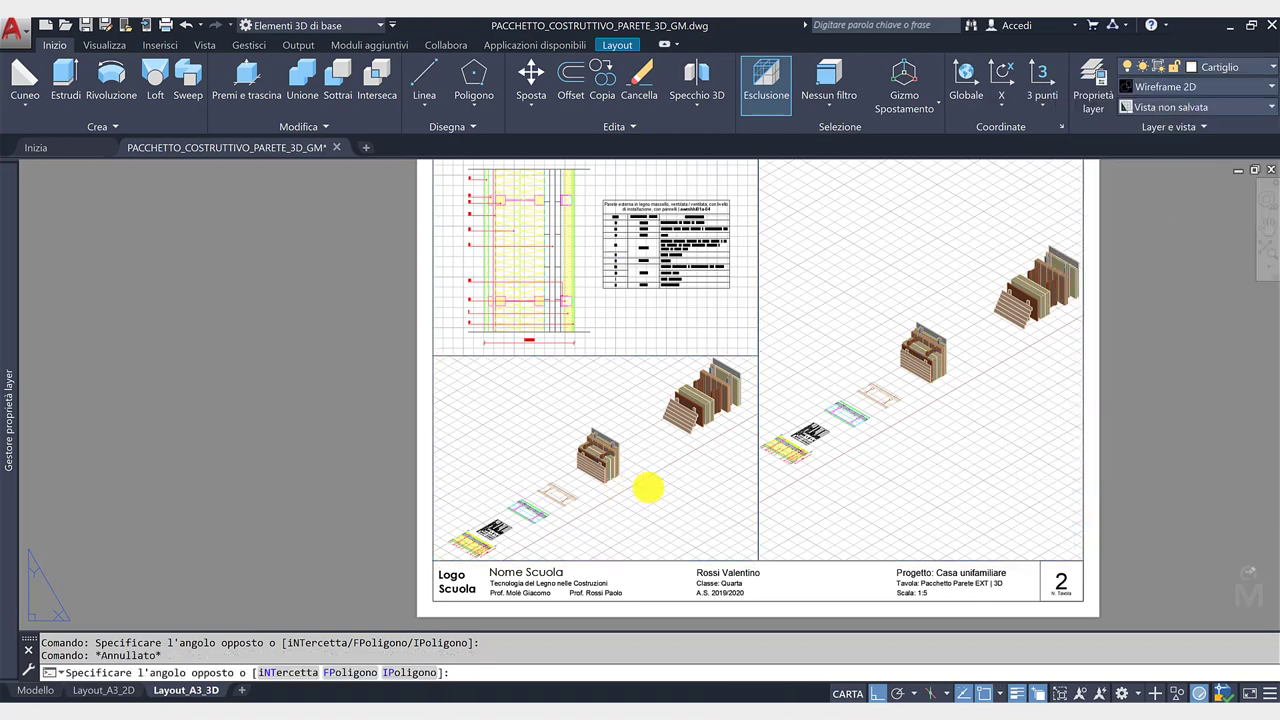
pyautogui.doubleClick(648, 488)
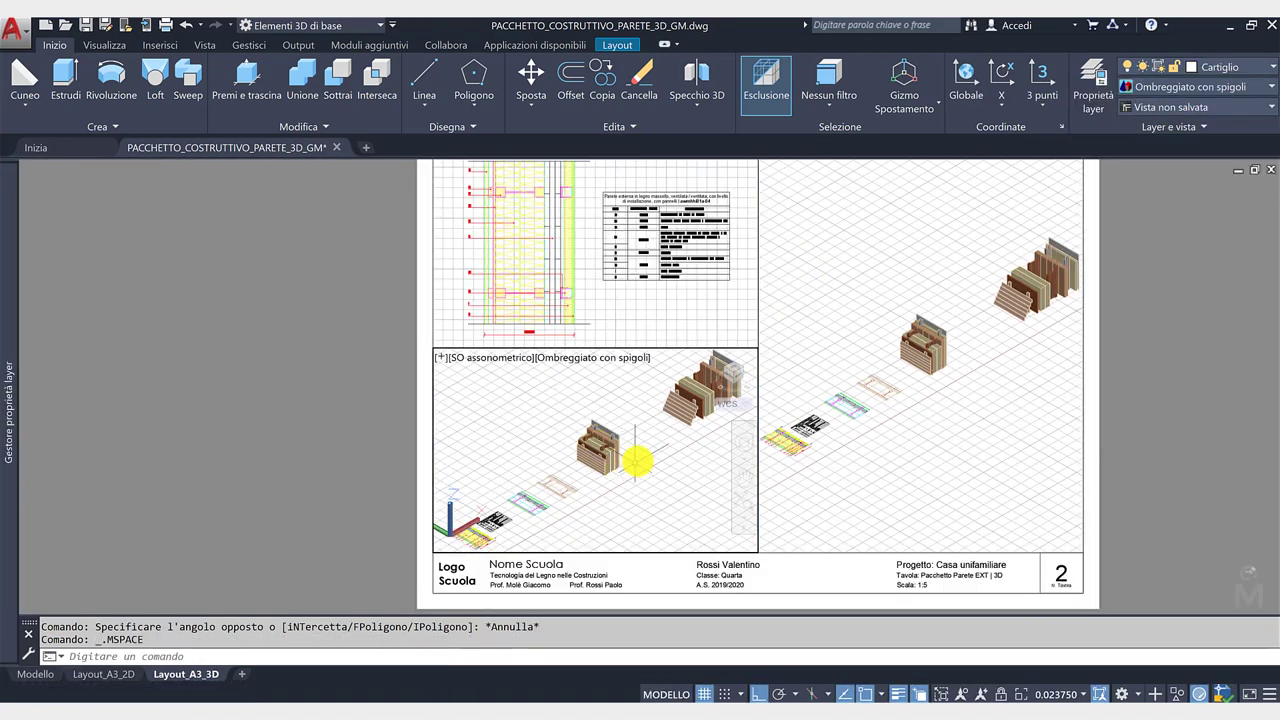
pyautogui.scroll(2, 636, 461)
pyautogui.scroll(2, 571, 449)
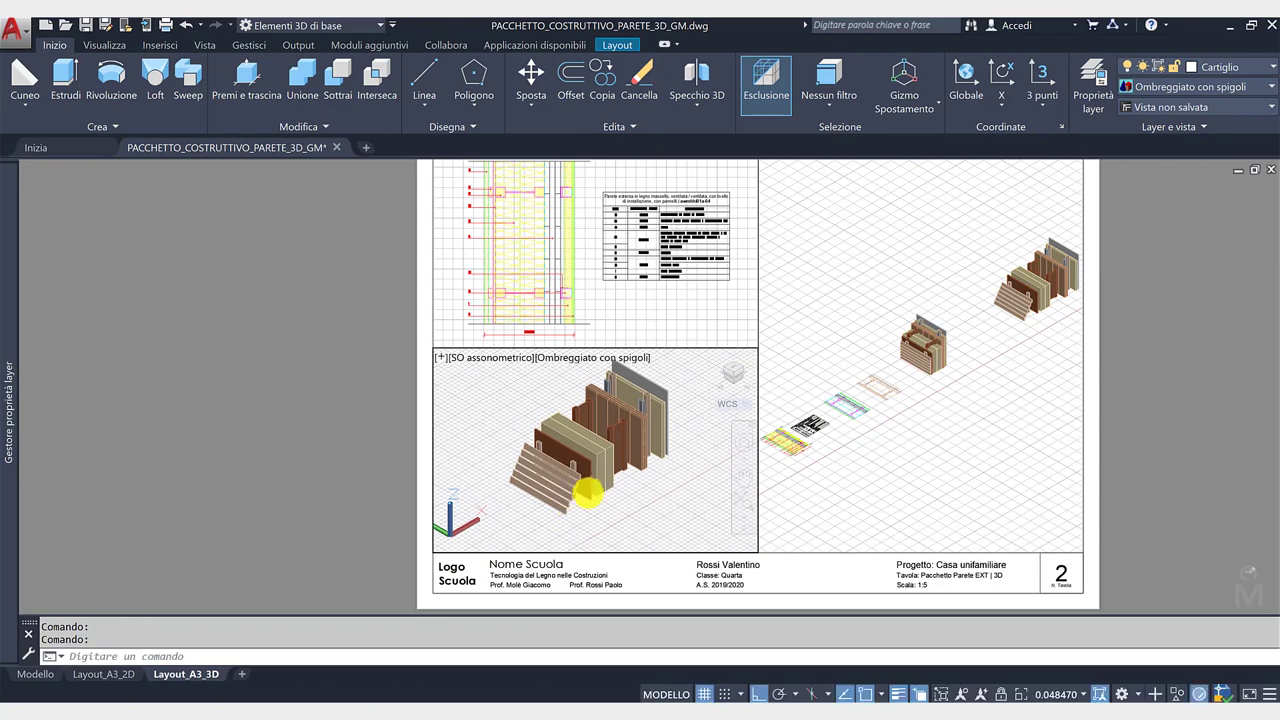
pyautogui.click(1060, 693)
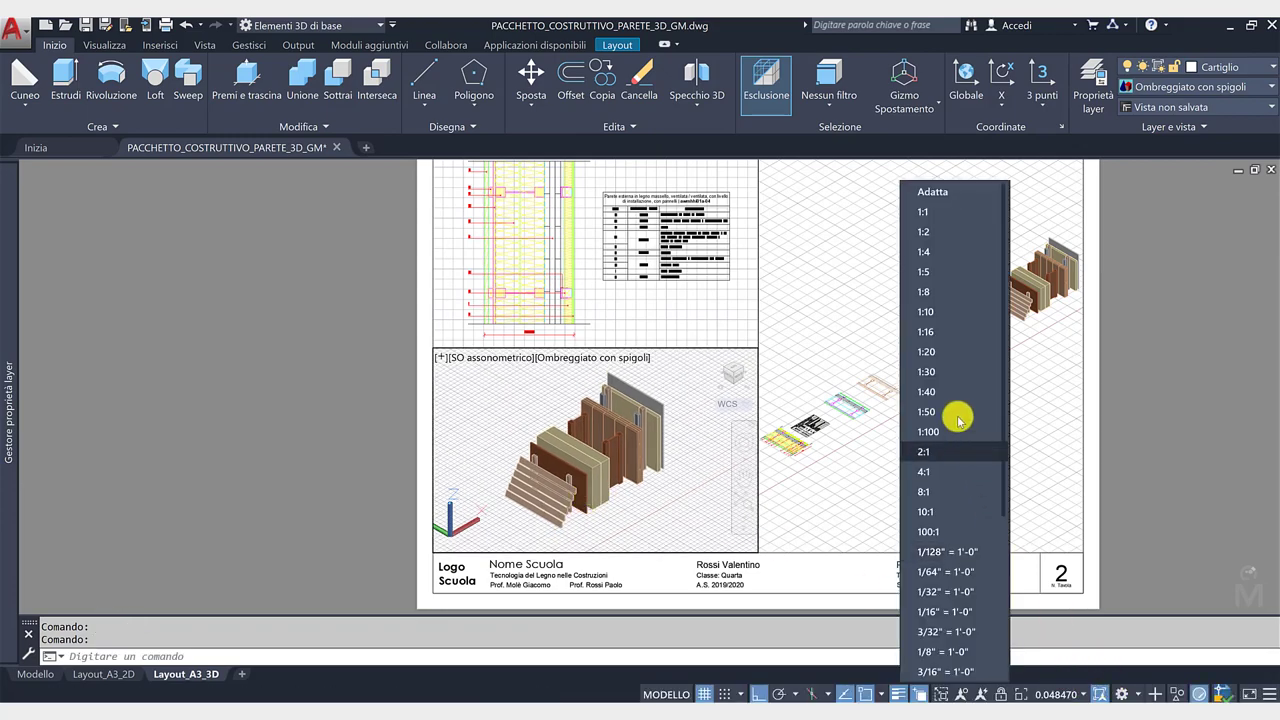
pyautogui.click(953, 318)
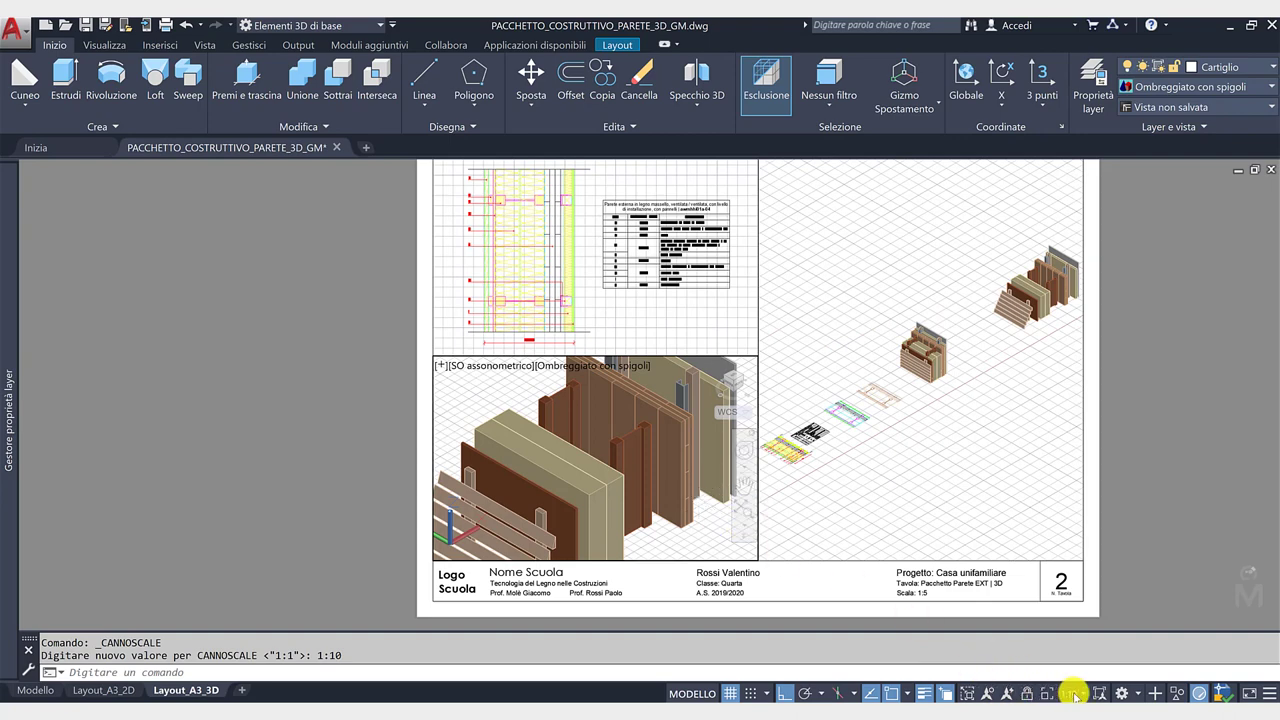
pyautogui.click(1068, 693)
pyautogui.click(951, 374)
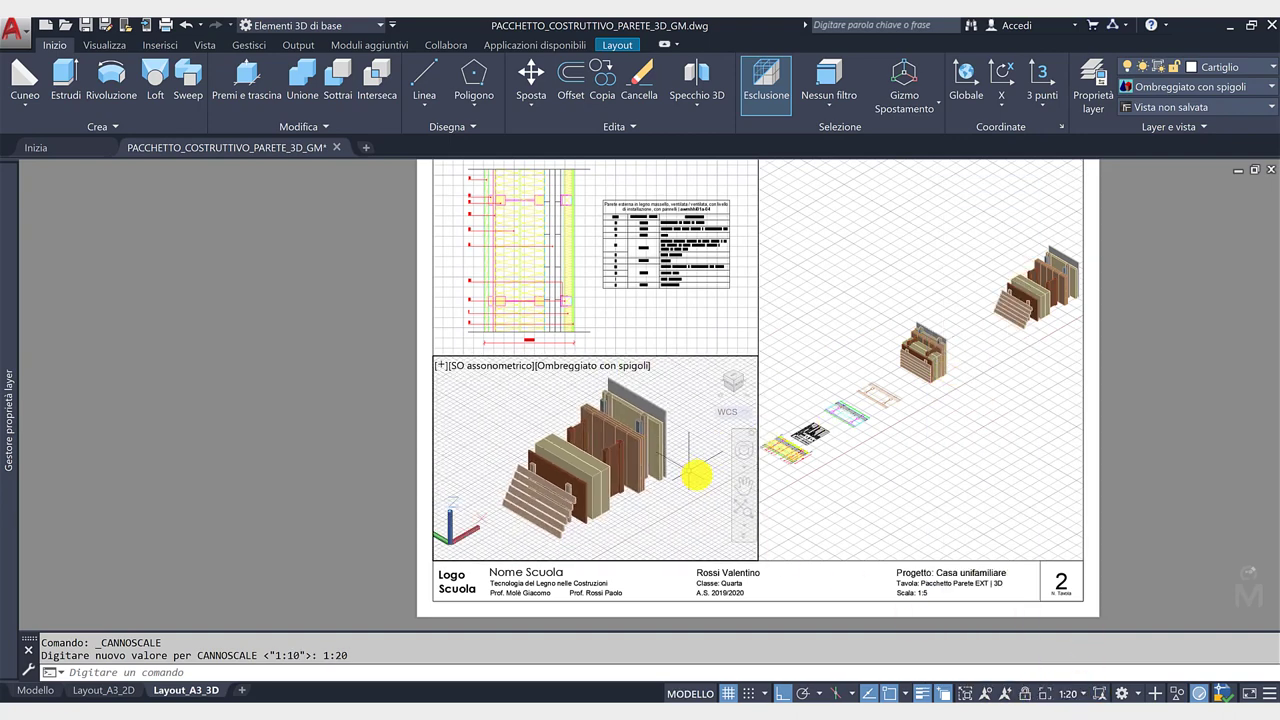
pyautogui.moveTo(694, 471); pyautogui.dragTo(686, 477, button='middle')
pyautogui.press('Escape')
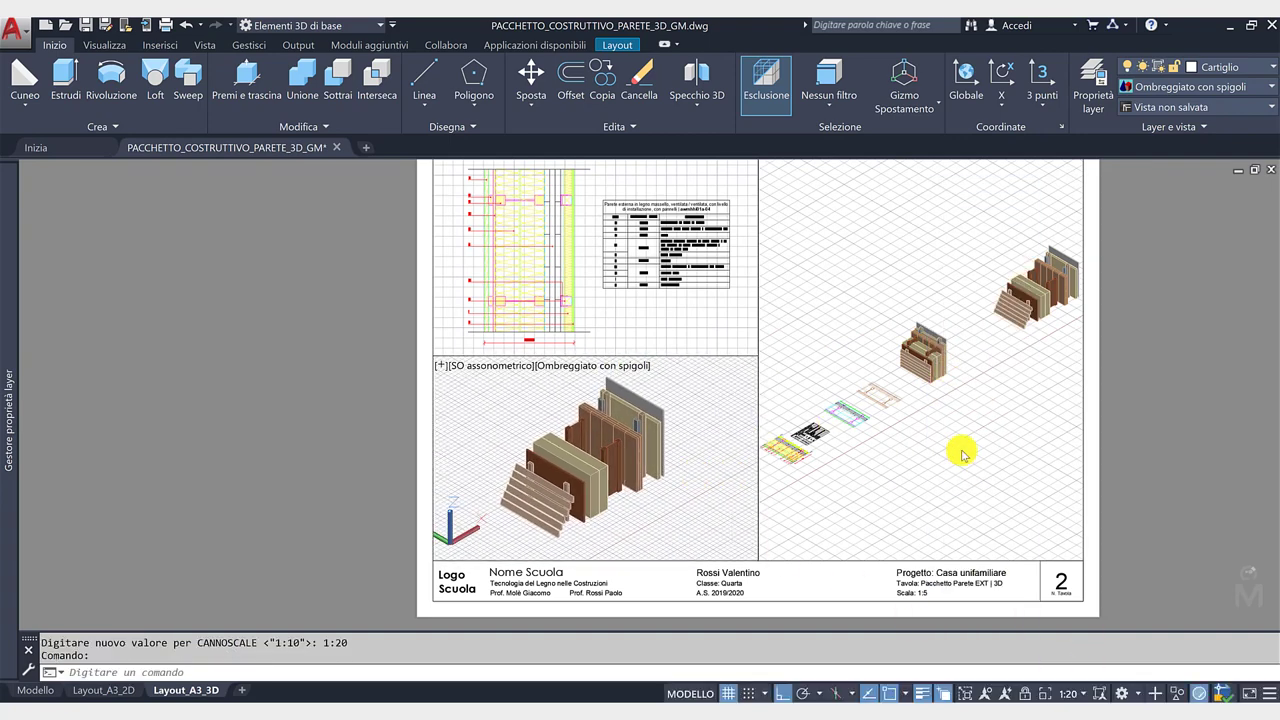
pyautogui.click(953, 432)
# Step: Set the right viewport to 1:10, centre the assembled wall, then zoom to the whole sheet
pyautogui.click(1064, 692)
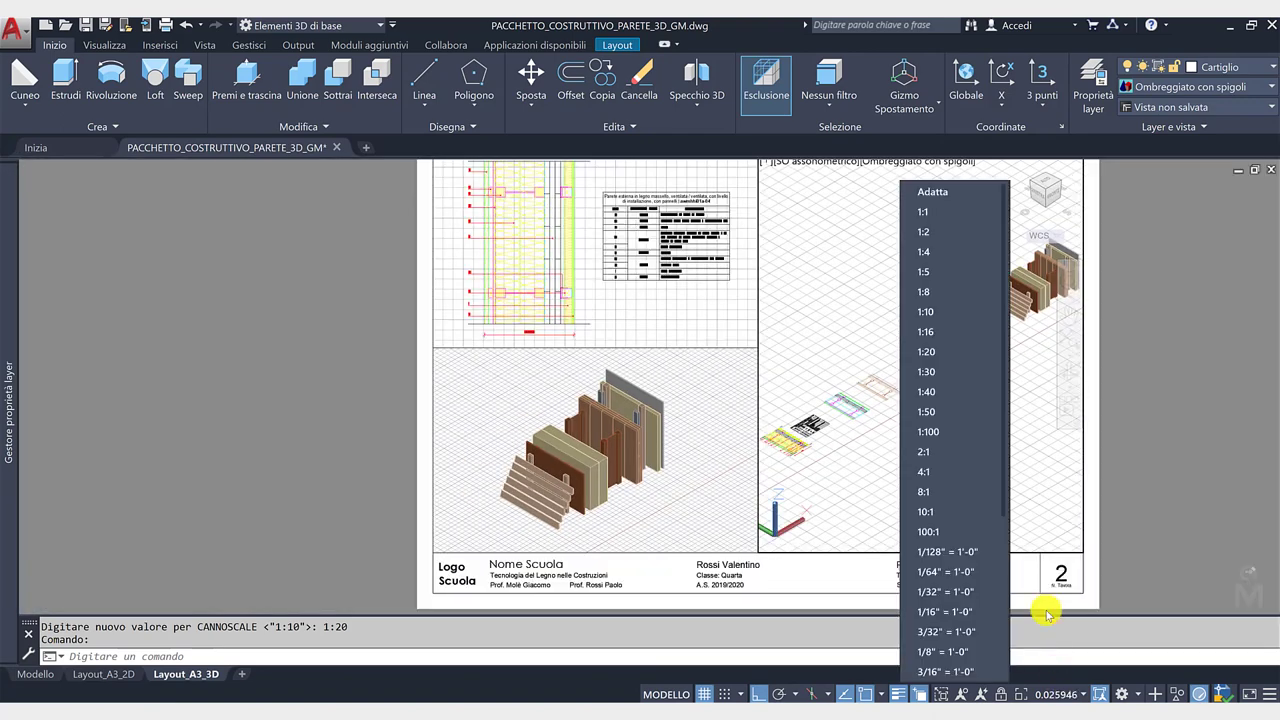
pyautogui.click(953, 312)
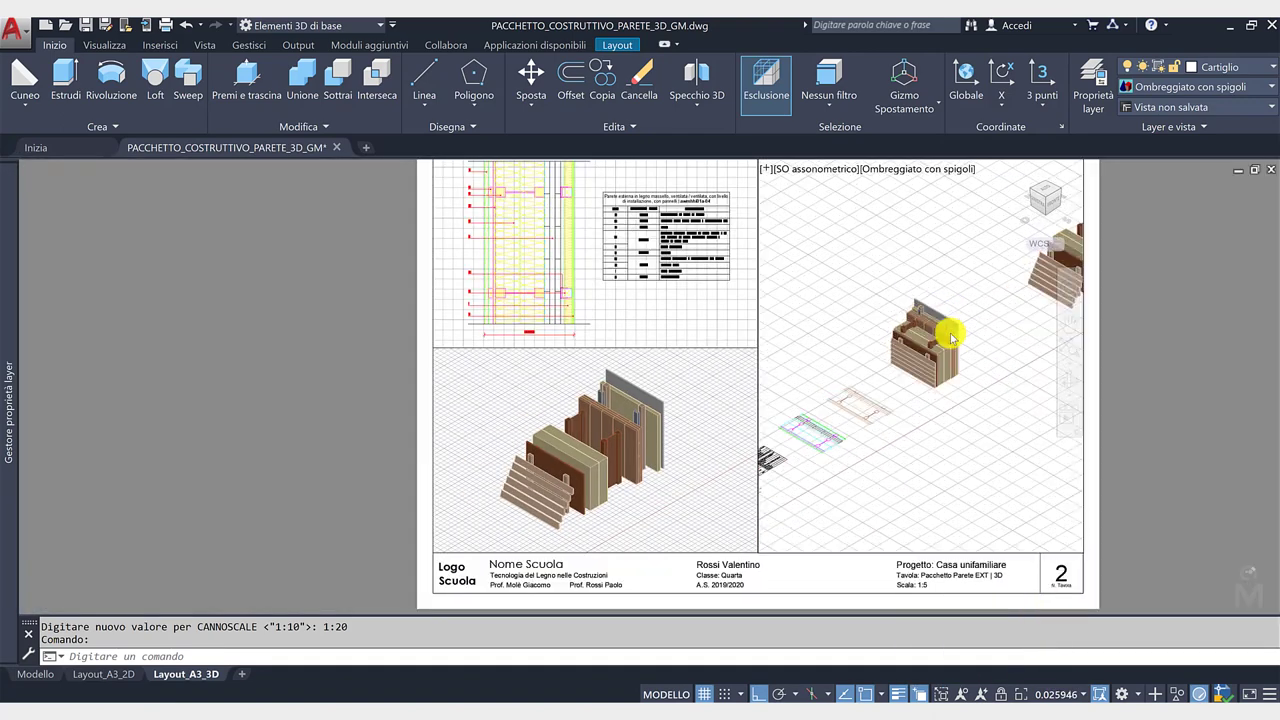
pyautogui.moveTo(866, 334)
pyautogui.mouseDown(button='middle')
pyautogui.moveTo(943, 434)
pyautogui.moveTo(924, 474)
pyautogui.moveTo(923, 437)
pyautogui.mouseUp(button='middle')
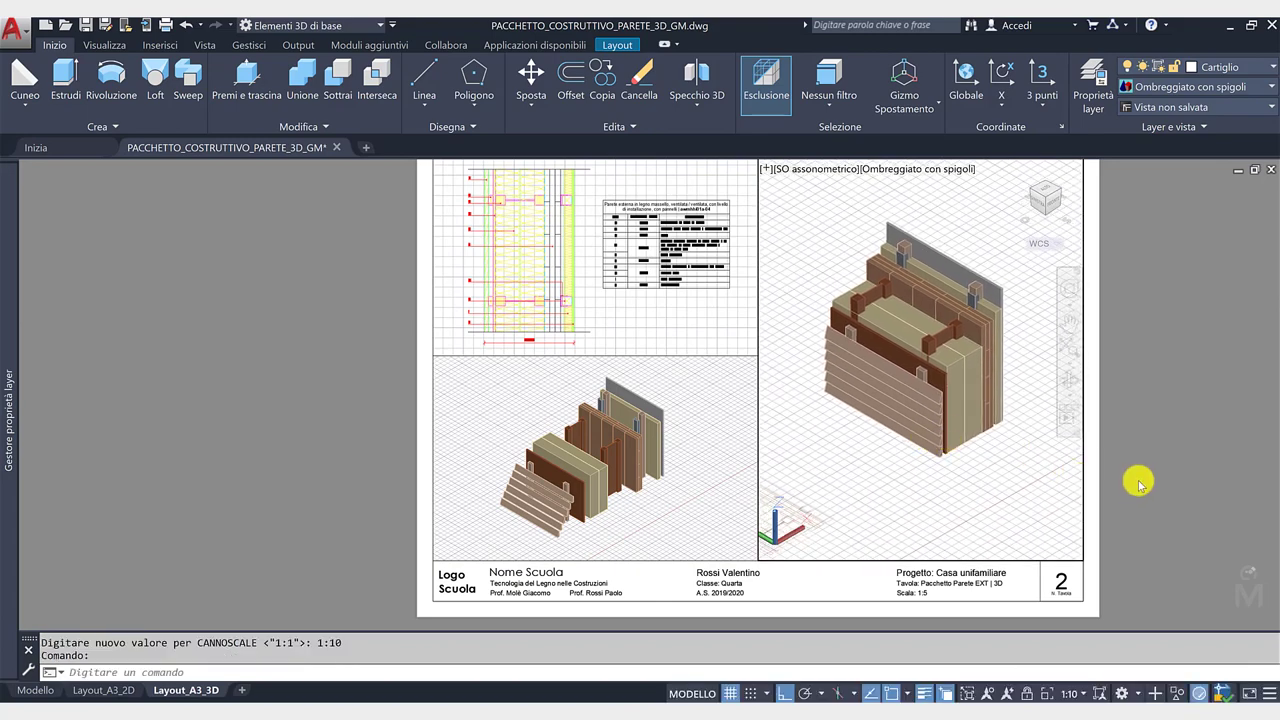
pyautogui.doubleClick(1108, 431)
pyautogui.scroll(2, 1054, 446)
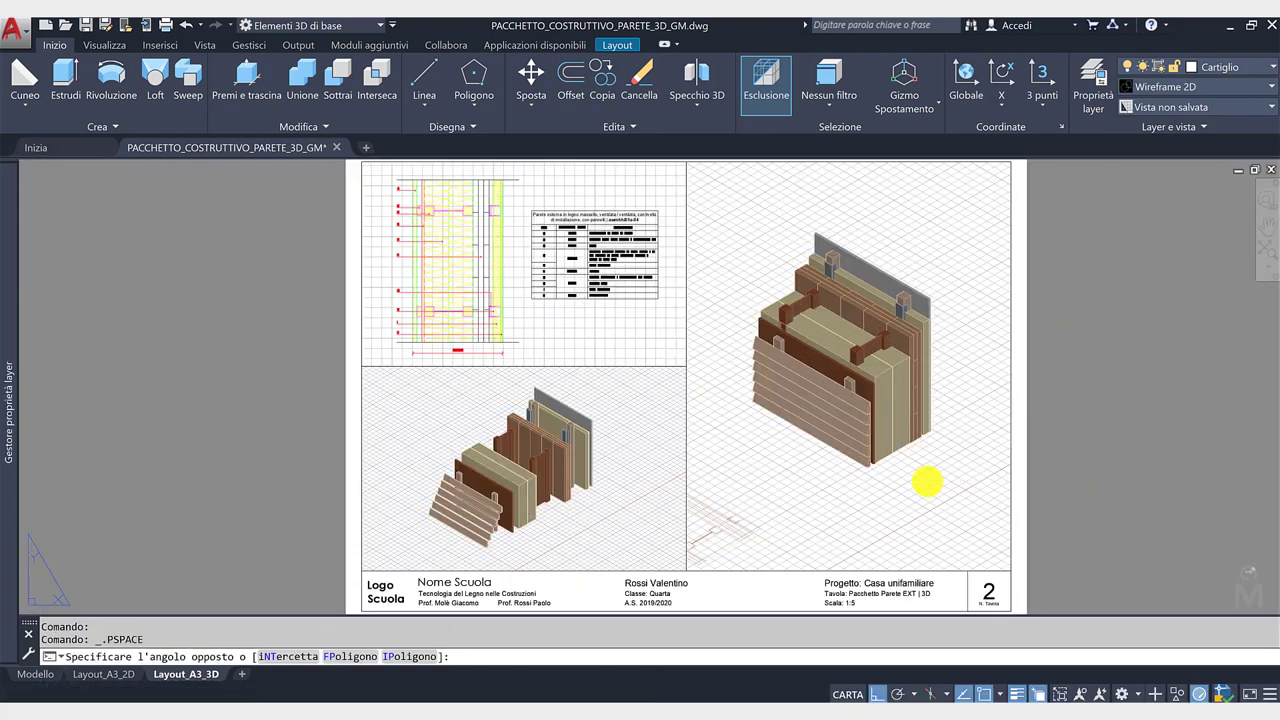
pyautogui.doubleClick(927, 482)
pyautogui.moveTo(923, 486); pyautogui.dragTo(921, 488, button='middle')
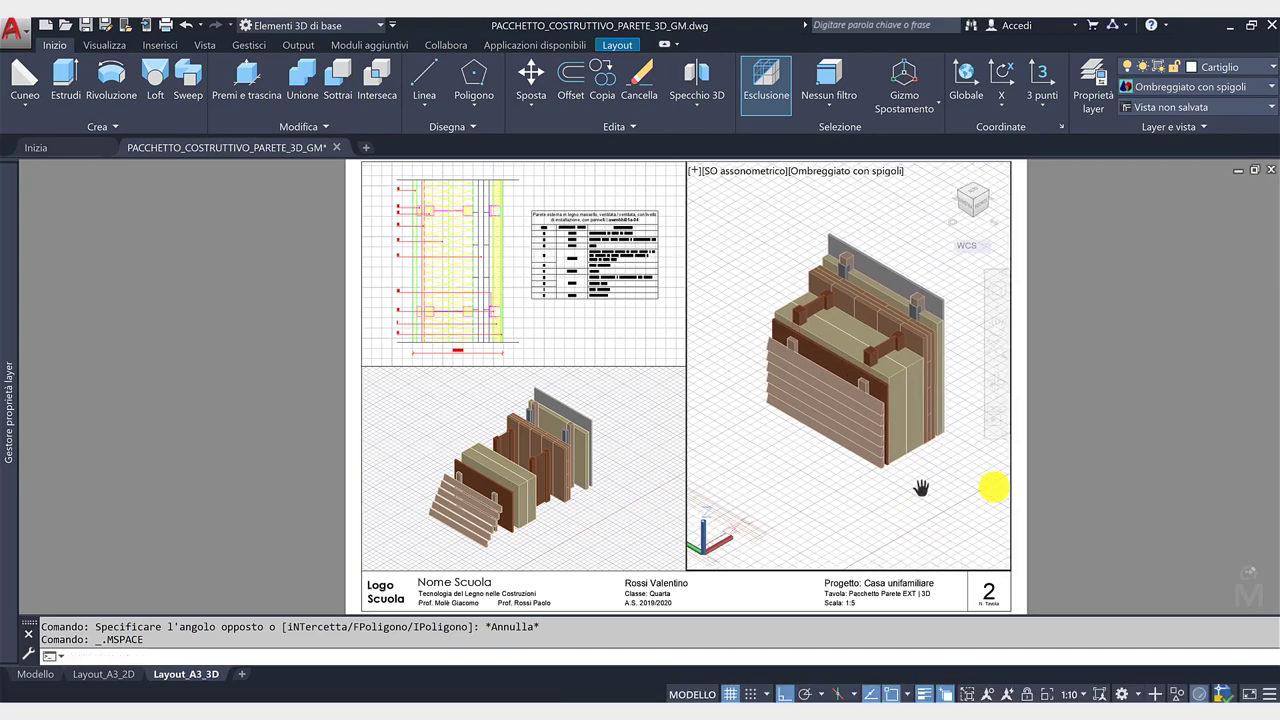
pyautogui.doubleClick(1050, 474)
pyautogui.scroll(-2, 1015, 465)
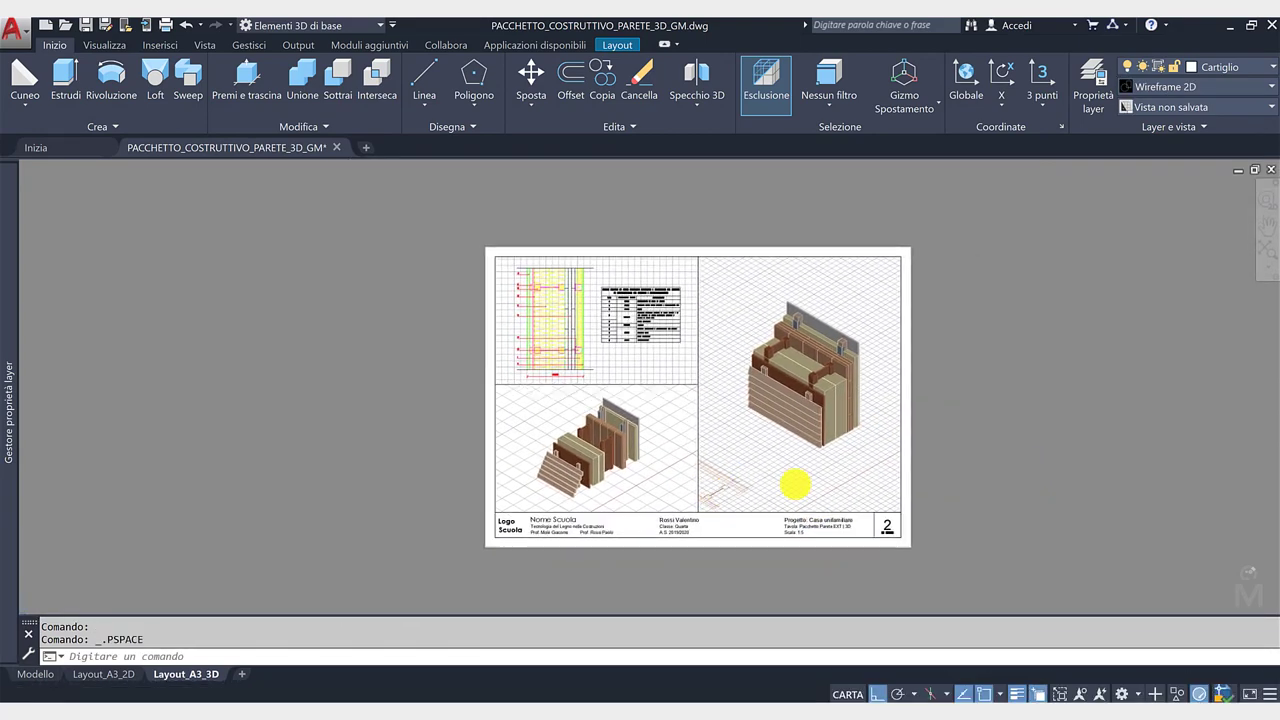
pyautogui.middleClick(985, 473)
pyautogui.middleClick(985, 473)
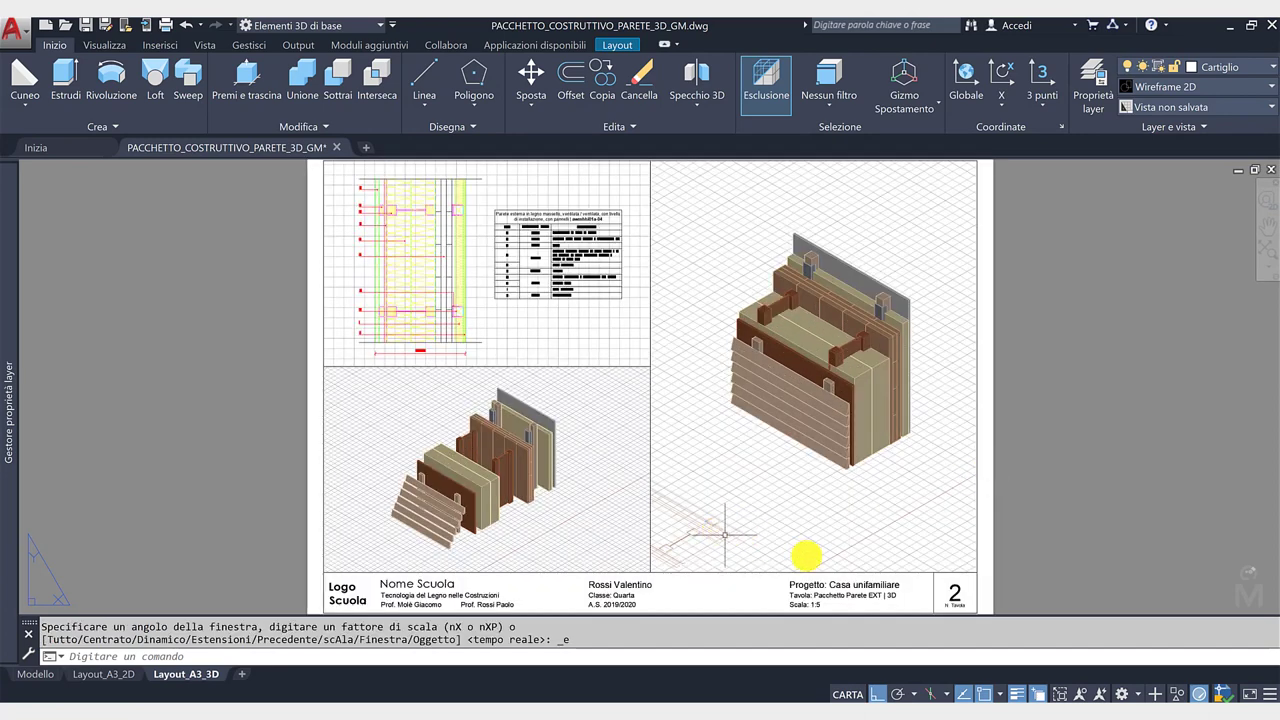
# Step: In model space, move a wall part group above the row of parts
pyautogui.click(40, 674)
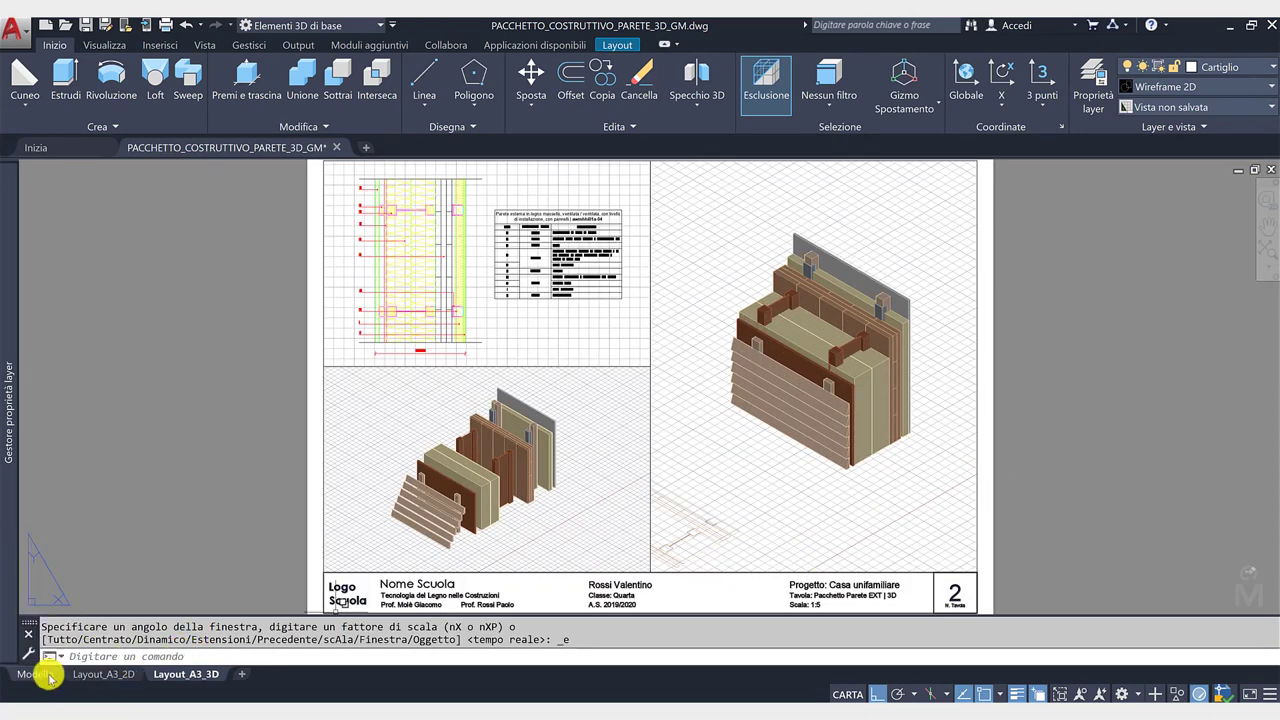
pyautogui.click(296, 330)
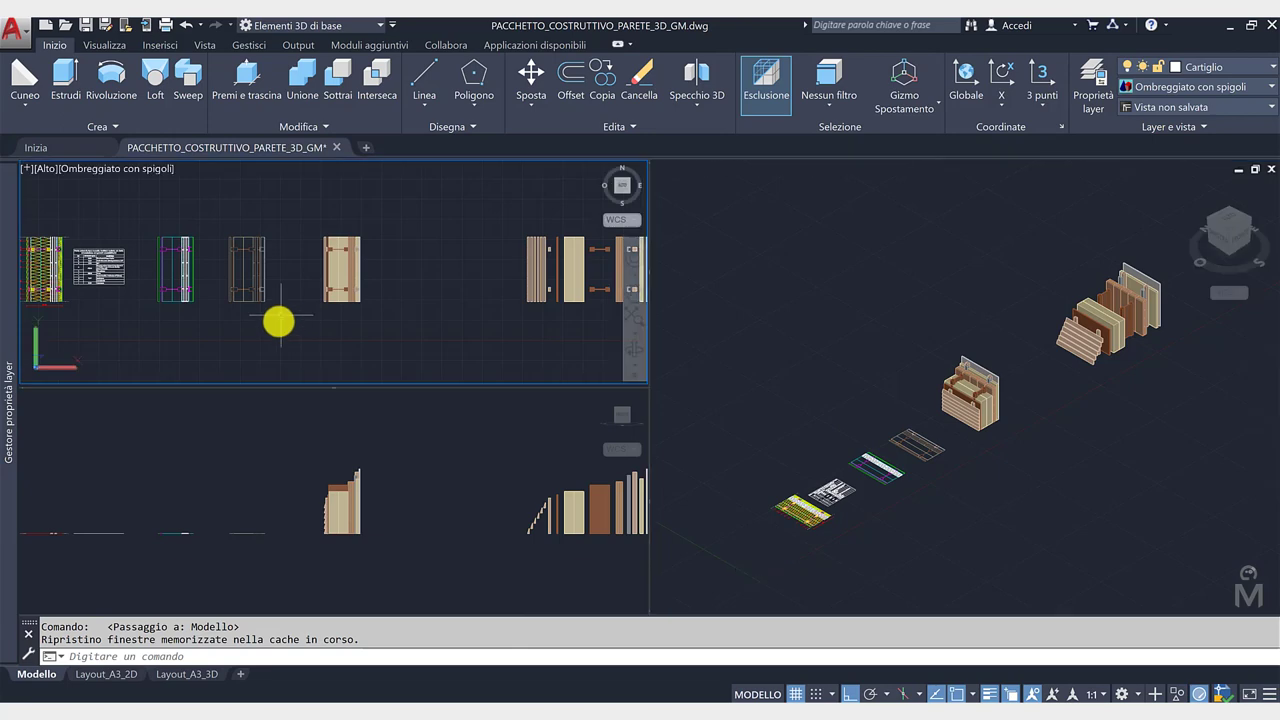
pyautogui.click(277, 320)
pyautogui.click(217, 218)
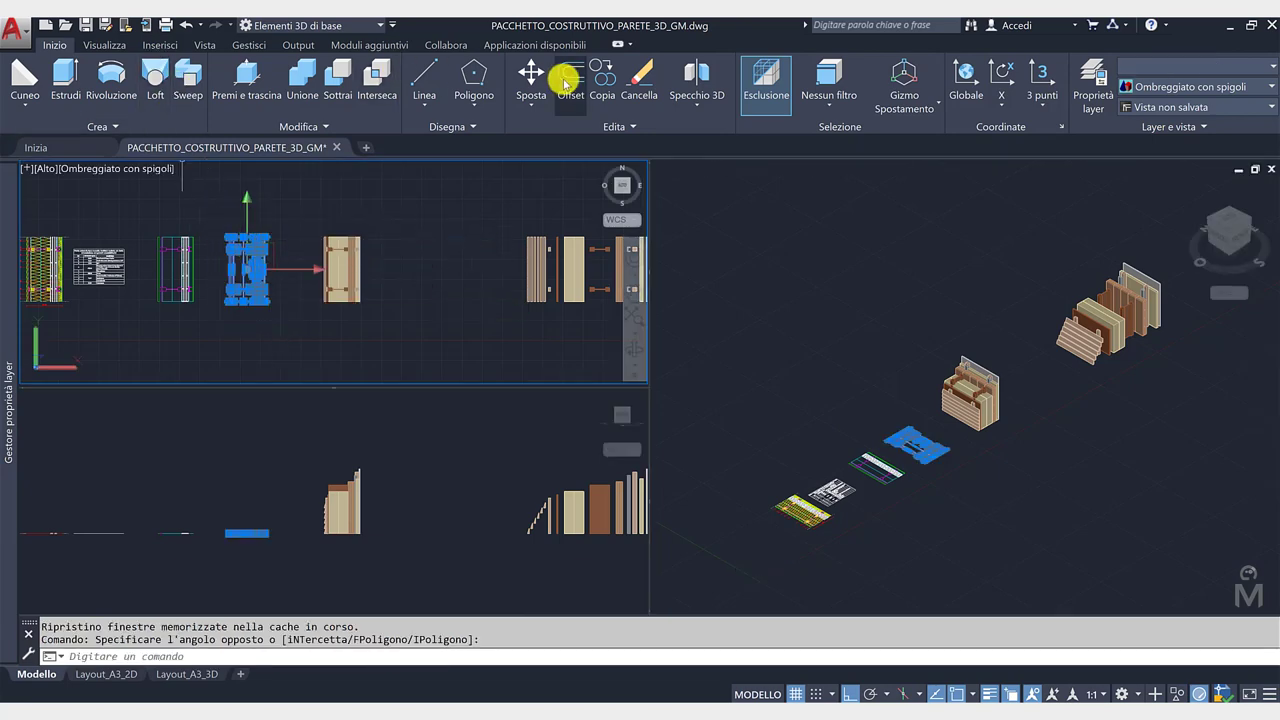
pyautogui.click(531, 75)
pyautogui.scroll(-2, 274, 343)
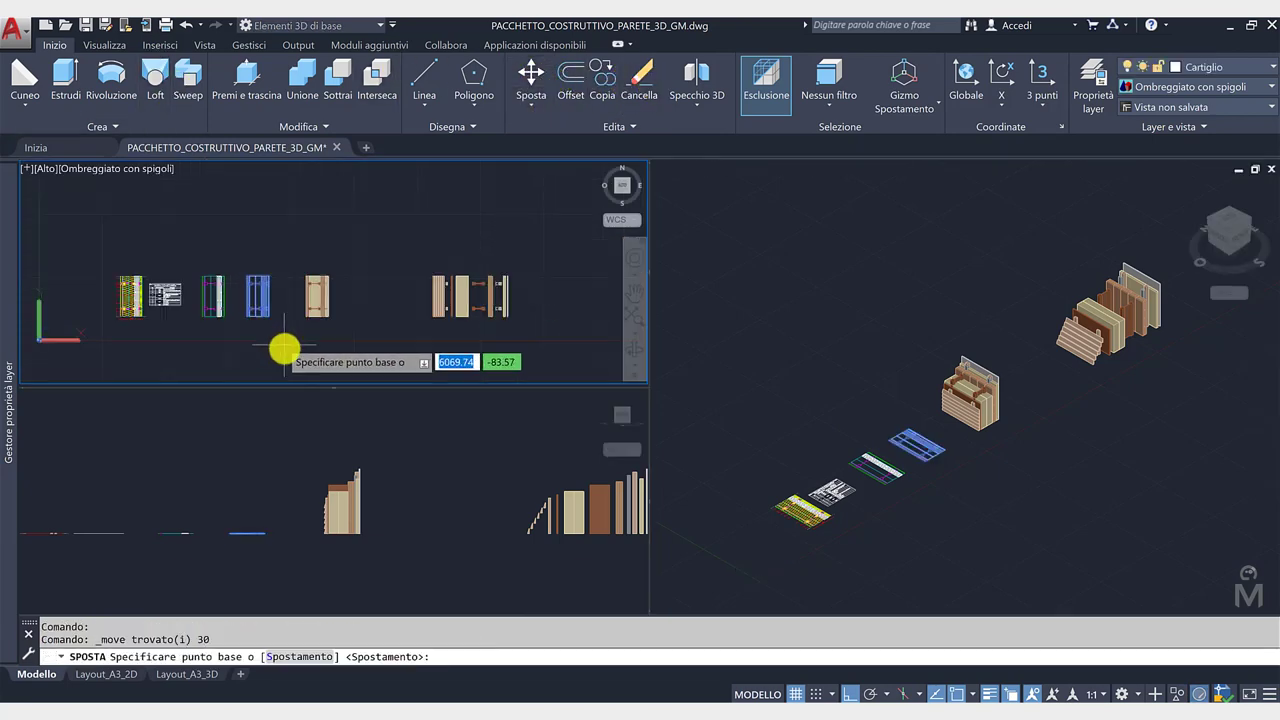
pyautogui.click(281, 347)
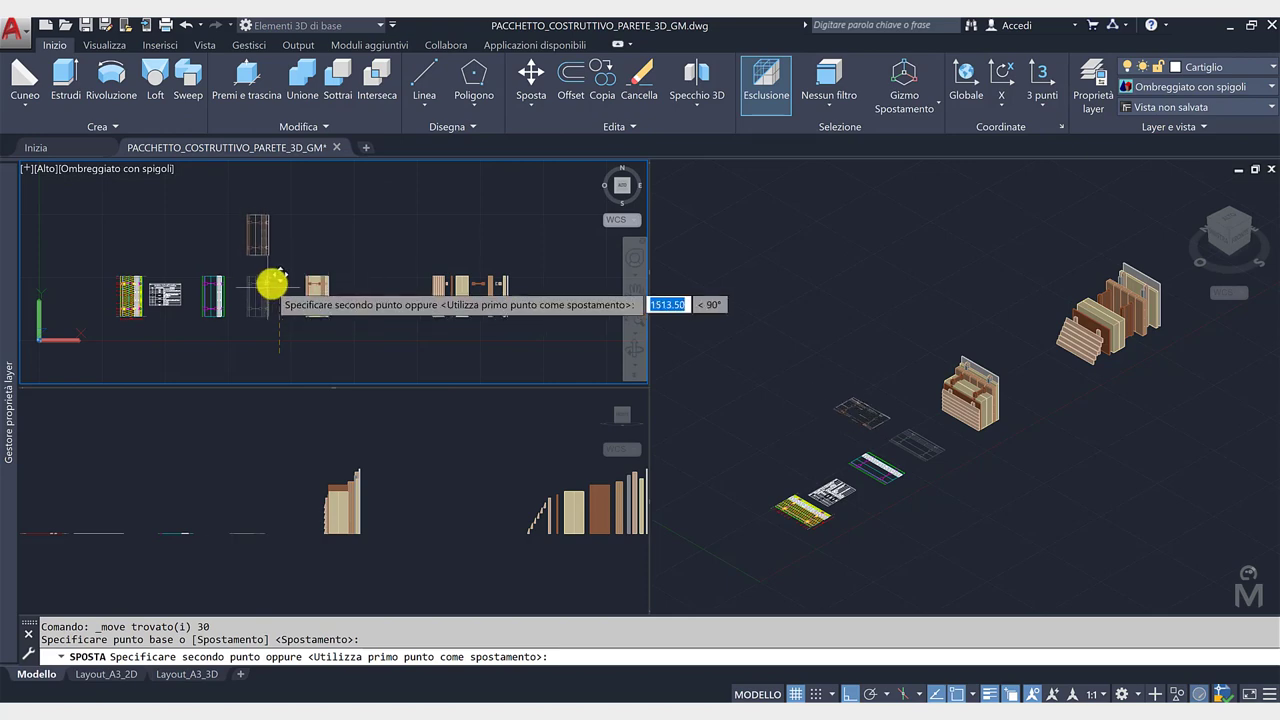
pyautogui.click(278, 276)
# Step: Move the same wall part group again to a new position
pyautogui.click(288, 241)
pyautogui.click(225, 166)
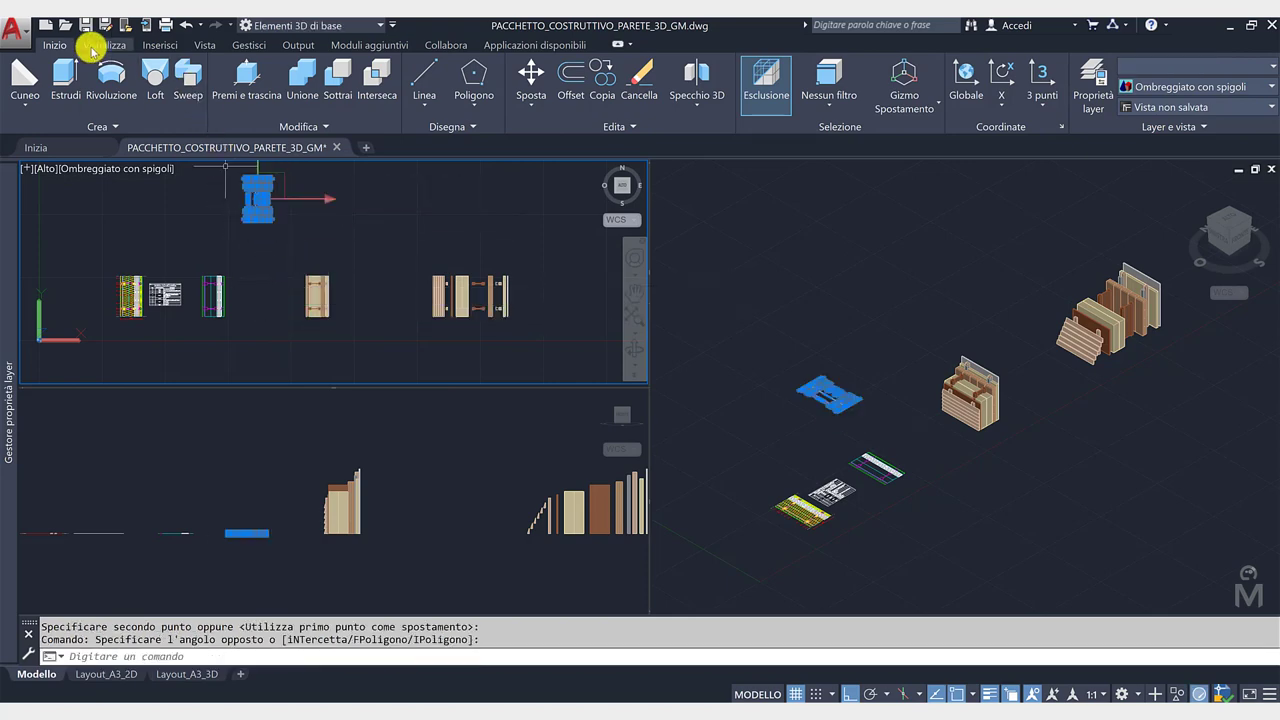
pyautogui.click(531, 75)
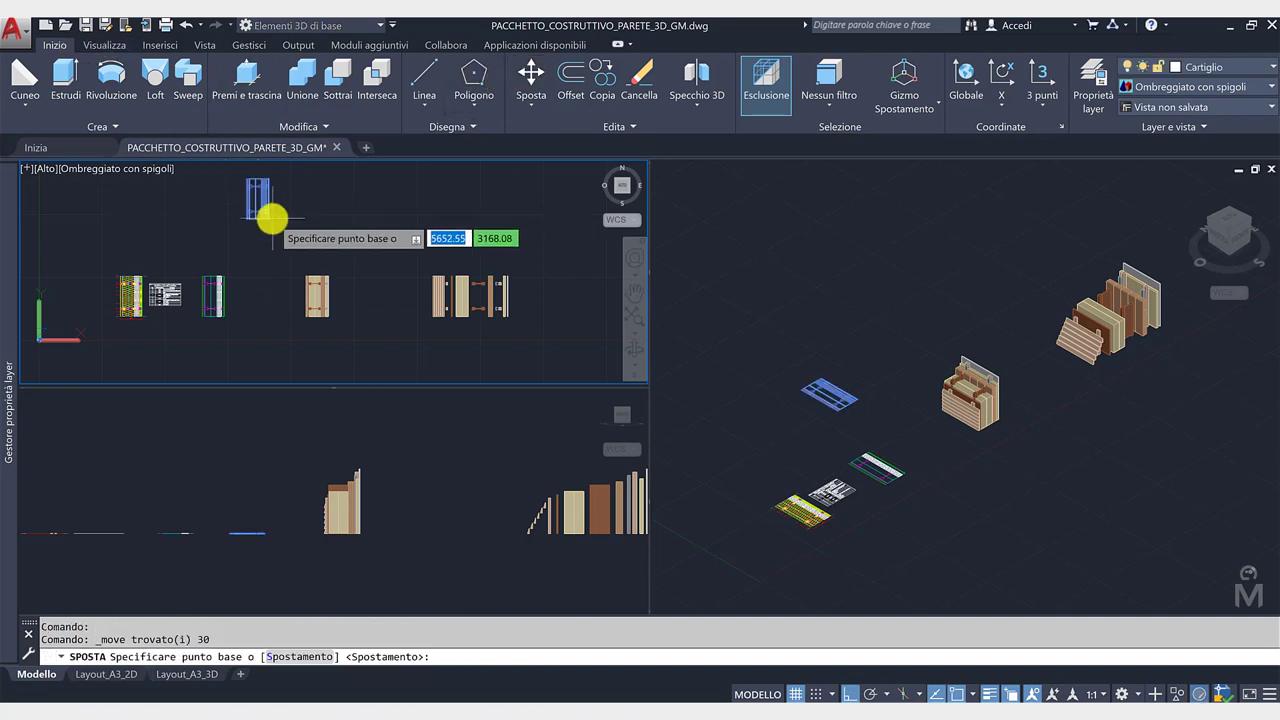
pyautogui.click(300, 229)
pyautogui.scroll(3, 220, 331)
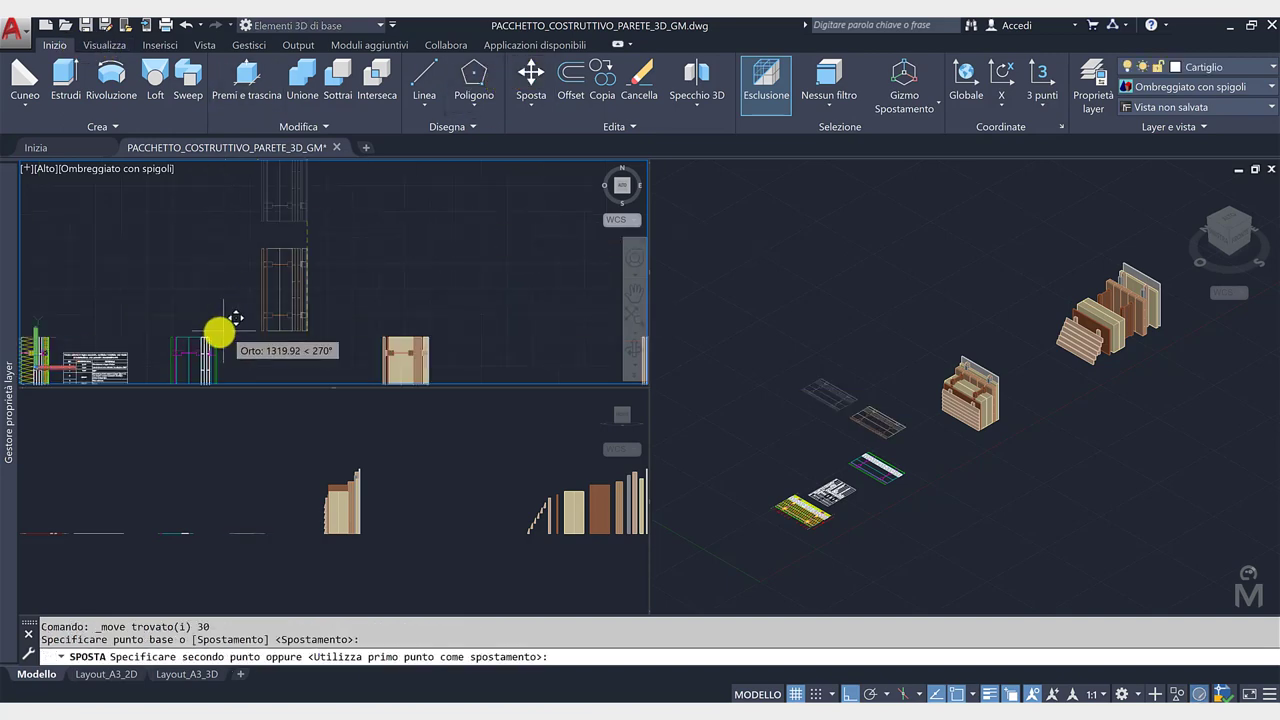
pyautogui.scroll(-3, 236, 270)
pyautogui.click(240, 255)
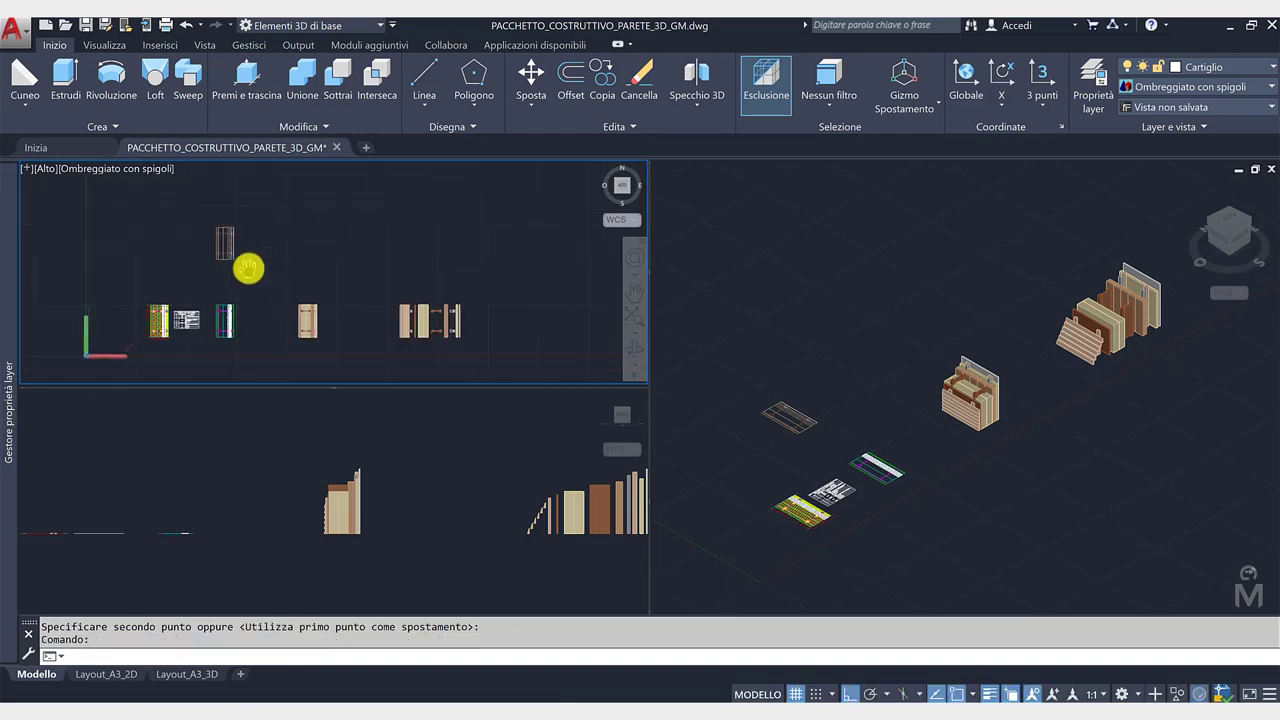
# Step: Start another move of the group, cancel it, and return to Layout_A3_3D
pyautogui.click(248, 275)
pyautogui.click(193, 205)
pyautogui.click(531, 75)
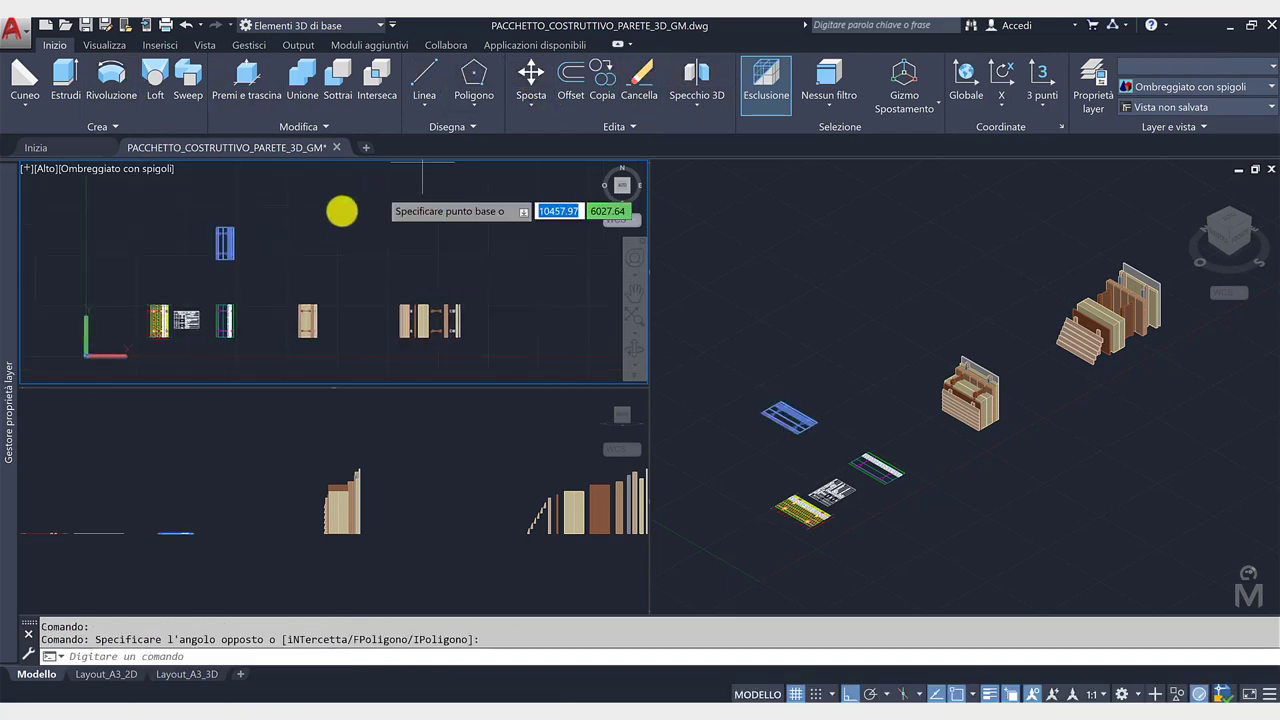
pyautogui.click(338, 210)
pyautogui.press('Escape')
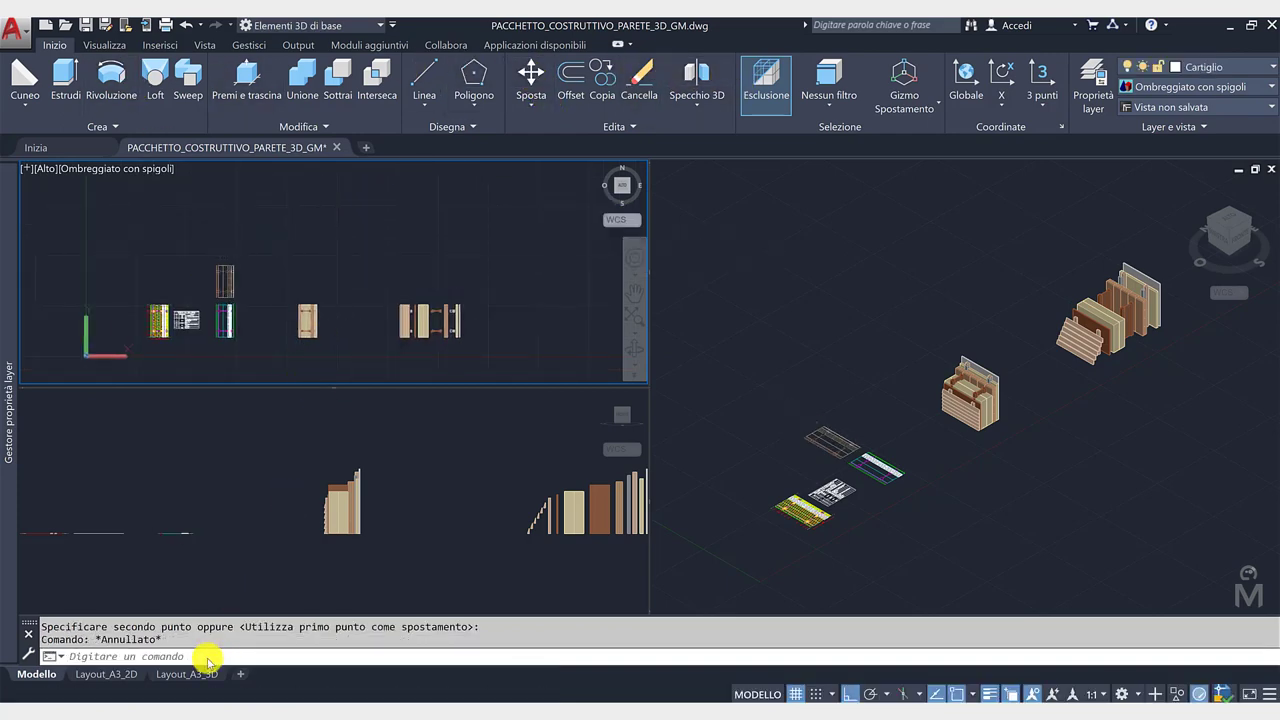
pyautogui.click(222, 675)
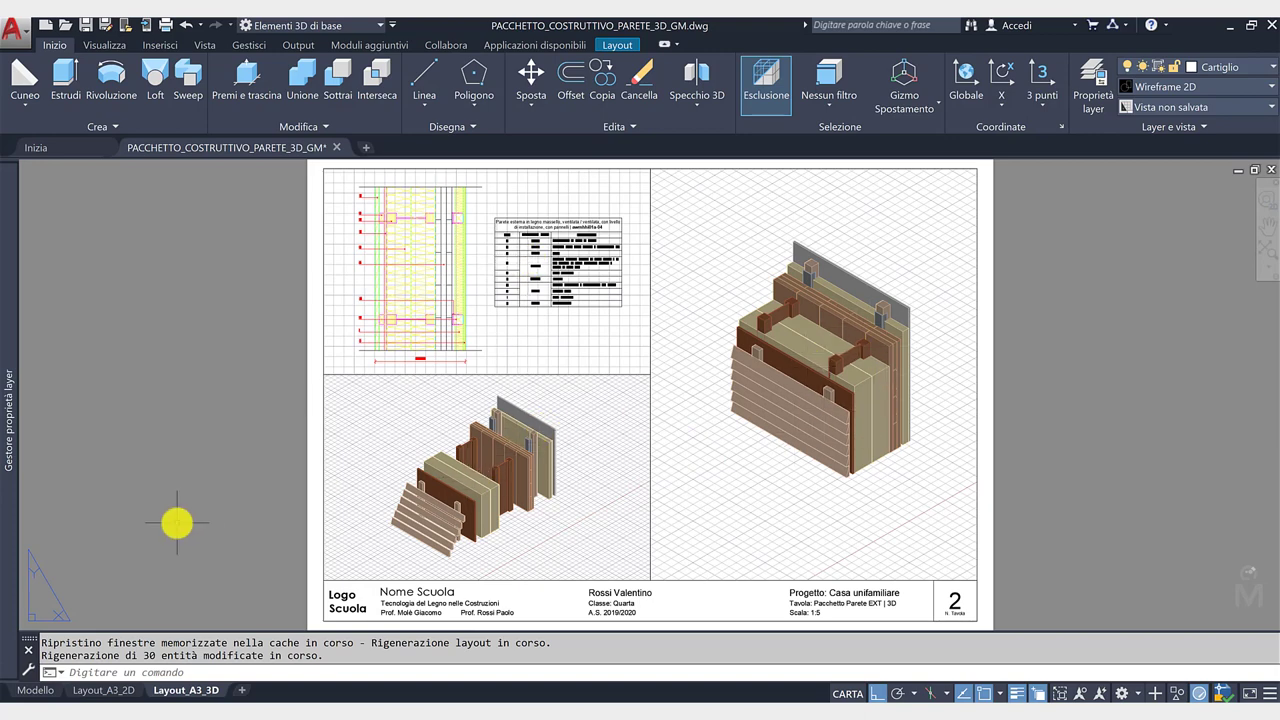
# Step: Open the Plot dialog and preview the Layout_A3_3D sheet
pyautogui.click(166, 29)
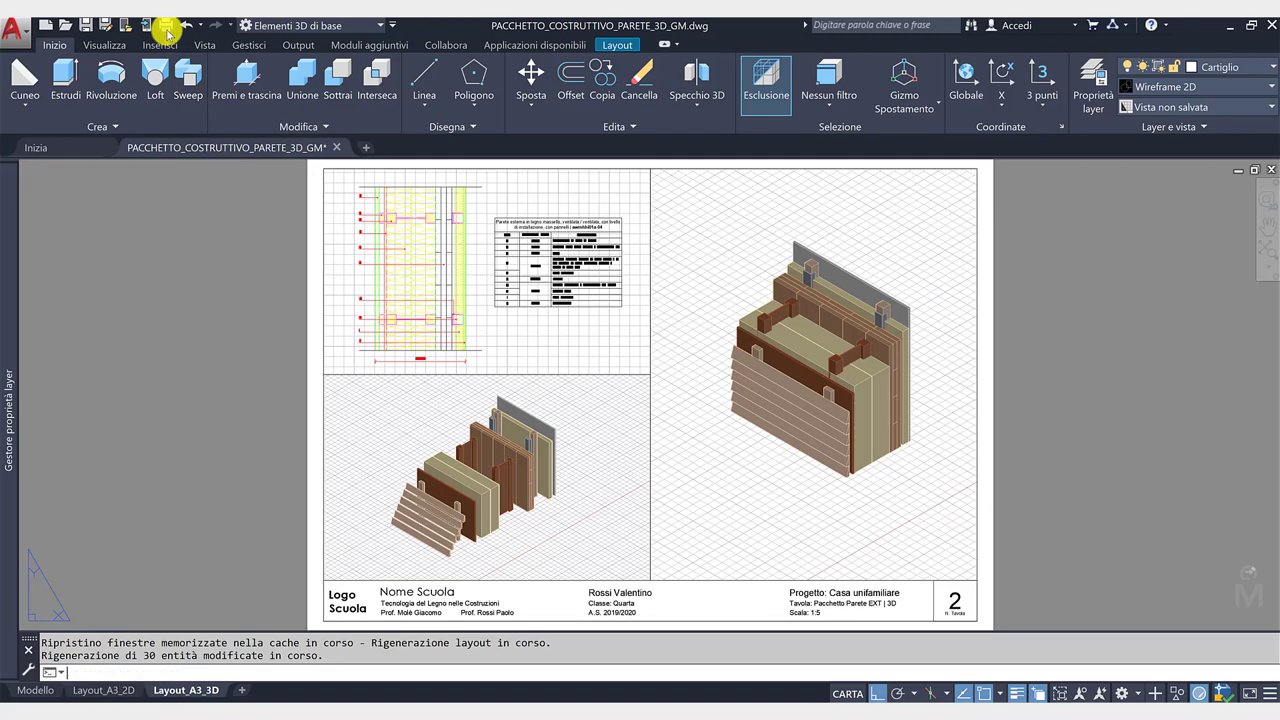
pyautogui.click(386, 572)
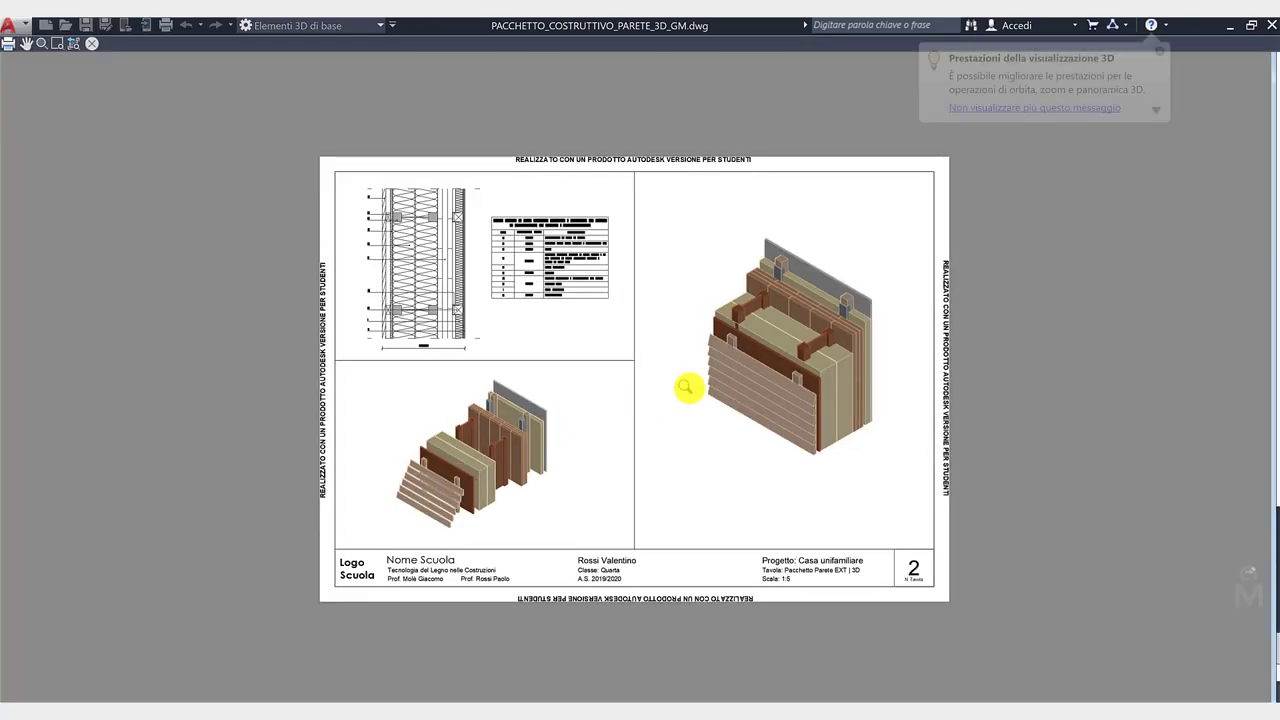
# Step: Zoom and pan around the plot preview to inspect the sheet, then exit the preview
pyautogui.scroll(3, 686, 386)
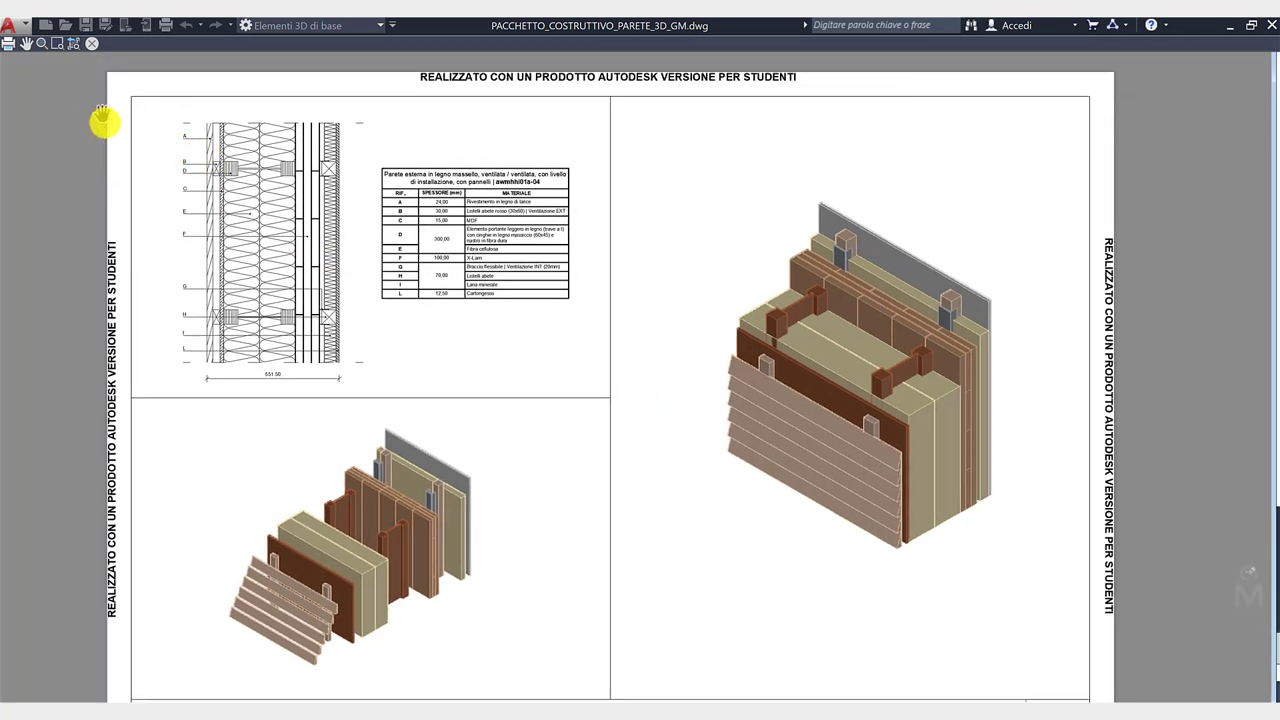
pyautogui.scroll(-5, 240, 191)
pyautogui.scroll(5, 250, 190)
pyautogui.scroll(-1, 198, 266)
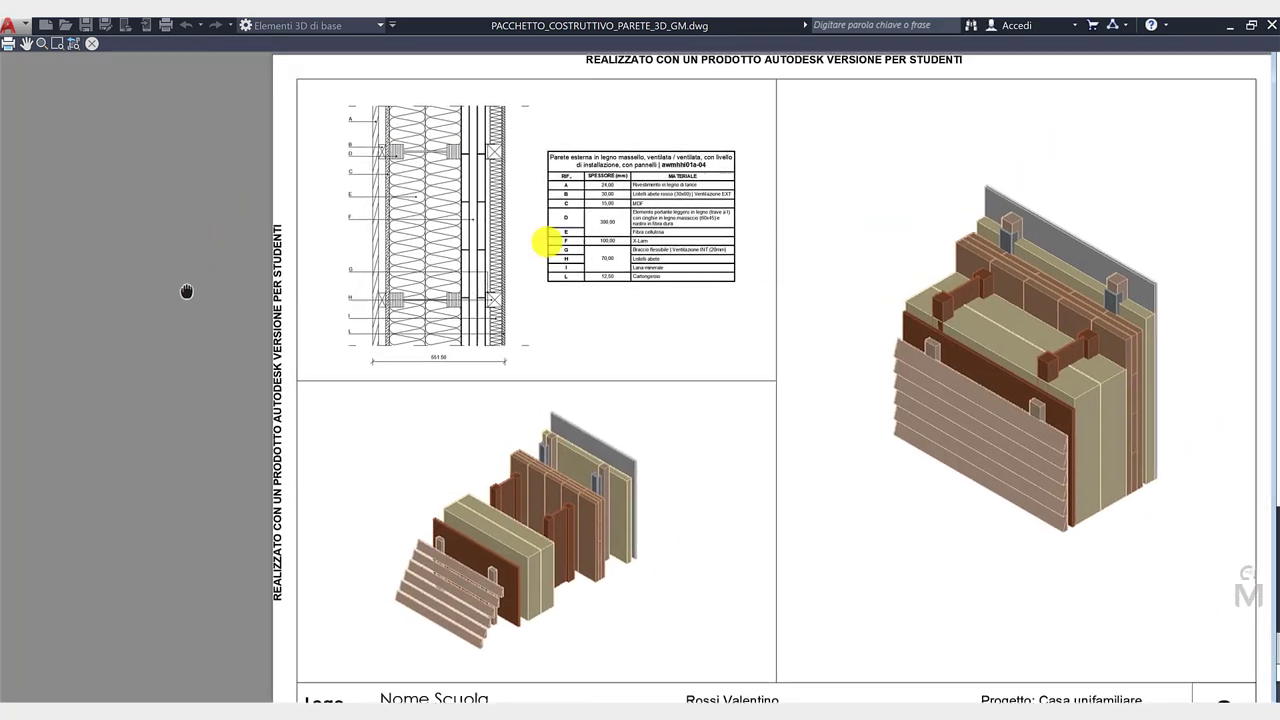
pyautogui.scroll(1, 557, 274)
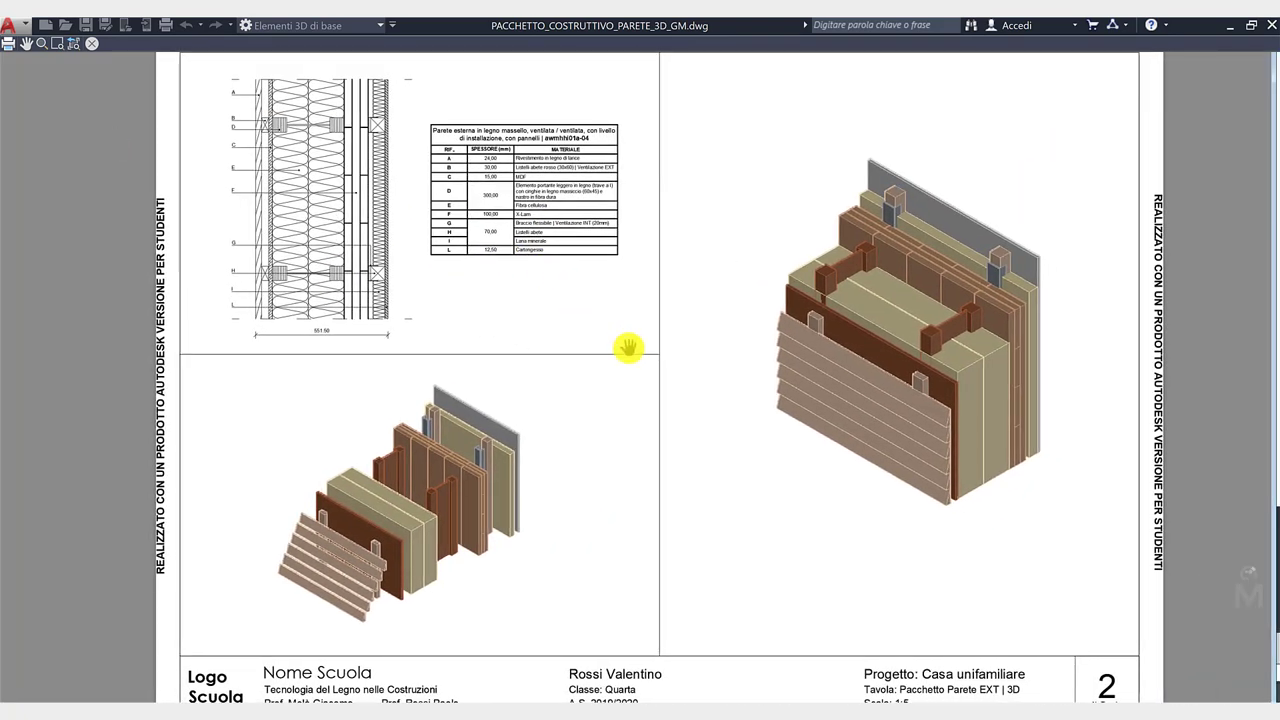
pyautogui.moveTo(627, 347); pyautogui.dragTo(572, 337)
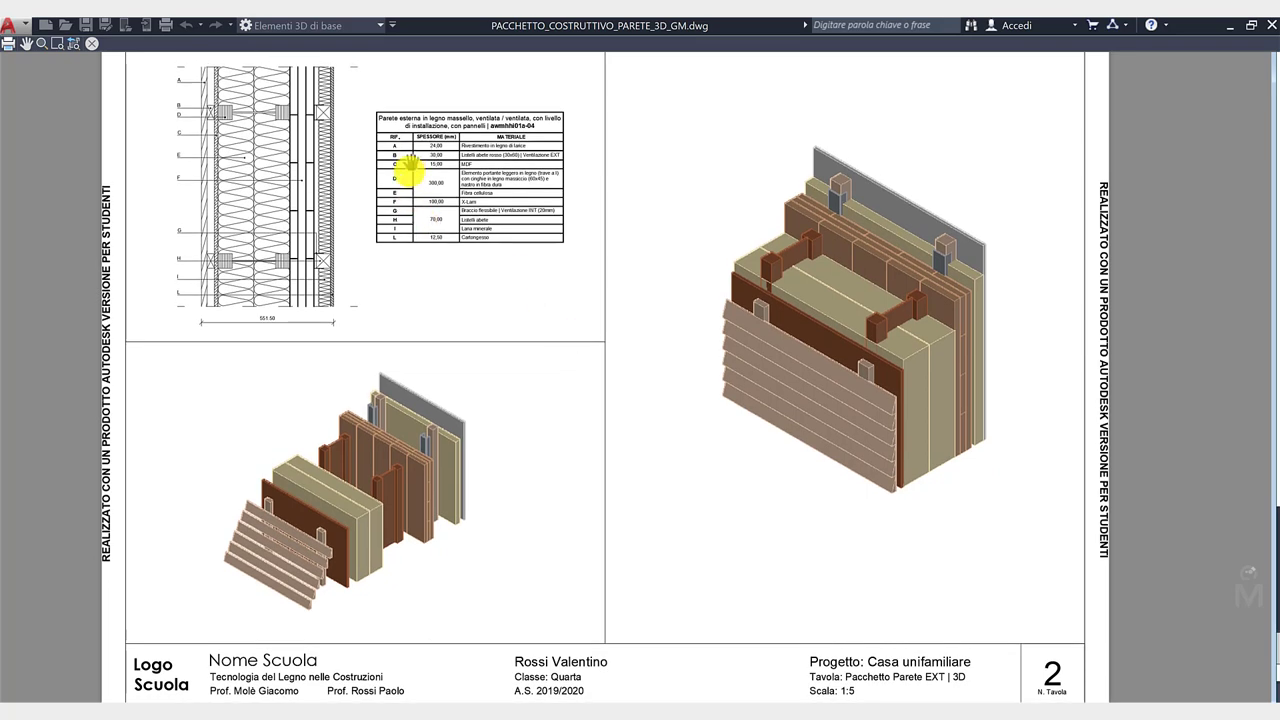
pyautogui.press('Escape')
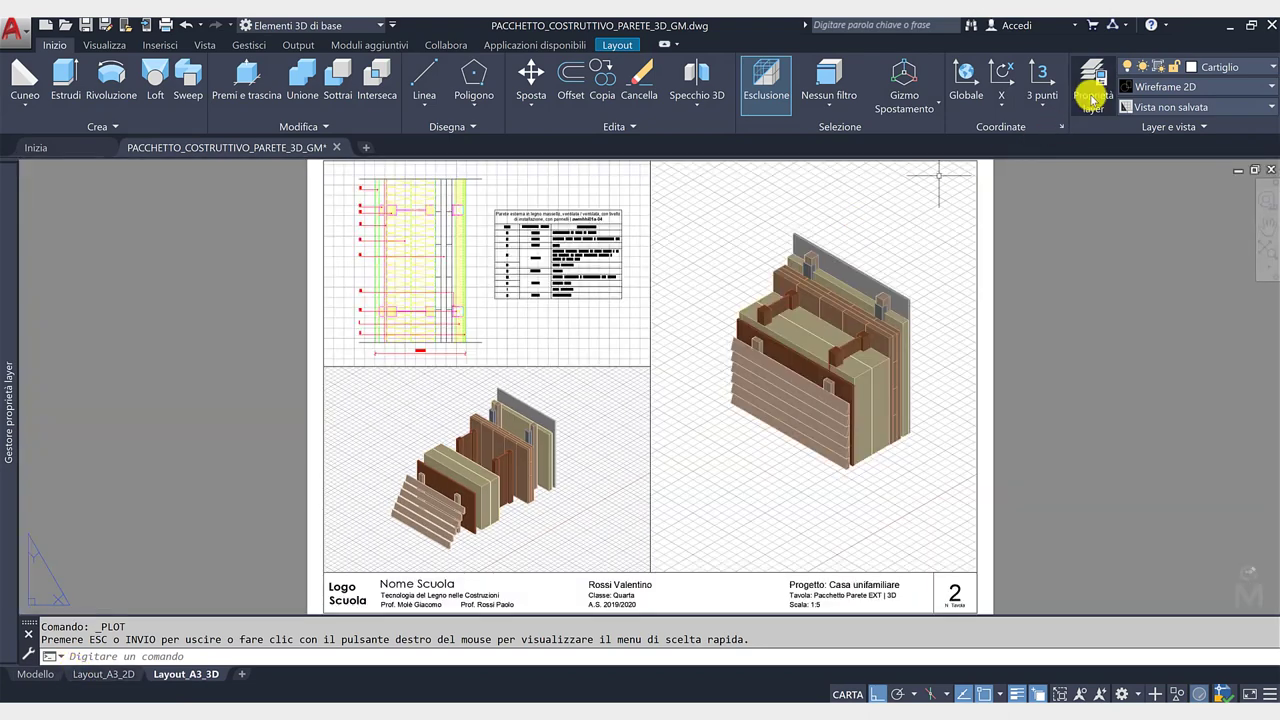
# Step: Give the PP2D_Tabella layer a 0.00 mm lineweight in Layer Properties
pyautogui.click(1092, 95)
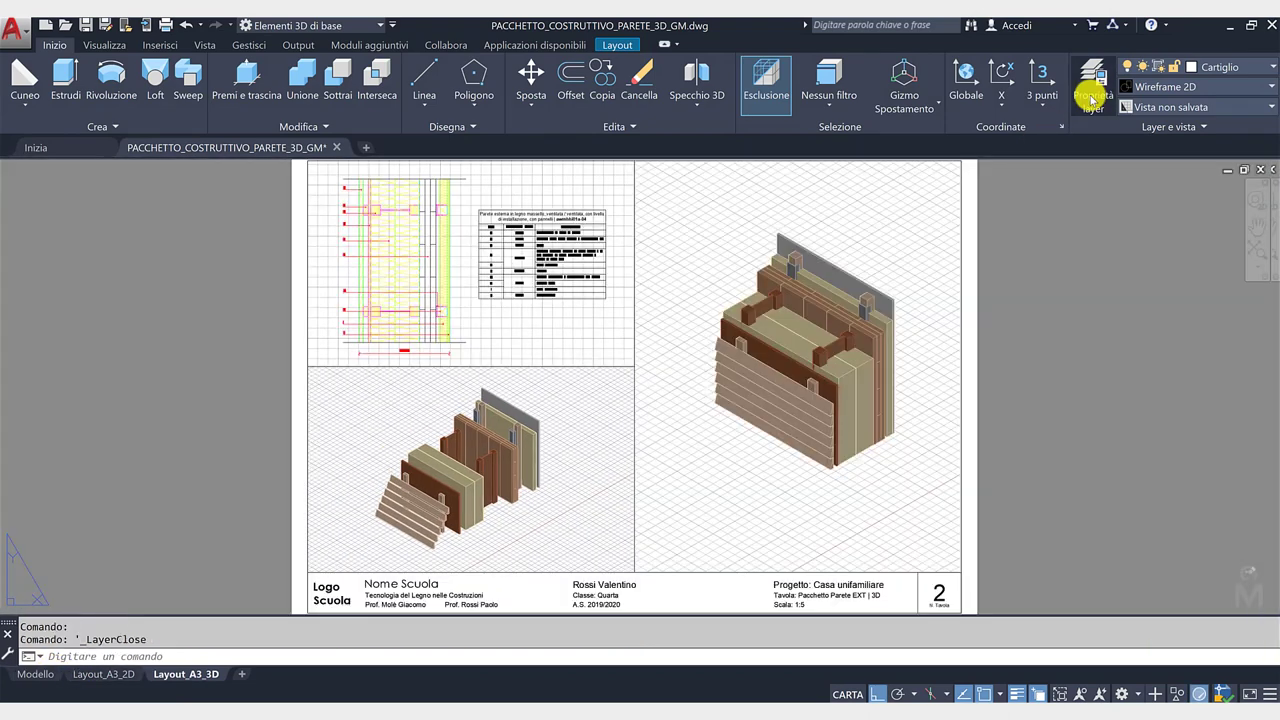
pyautogui.click(1092, 97)
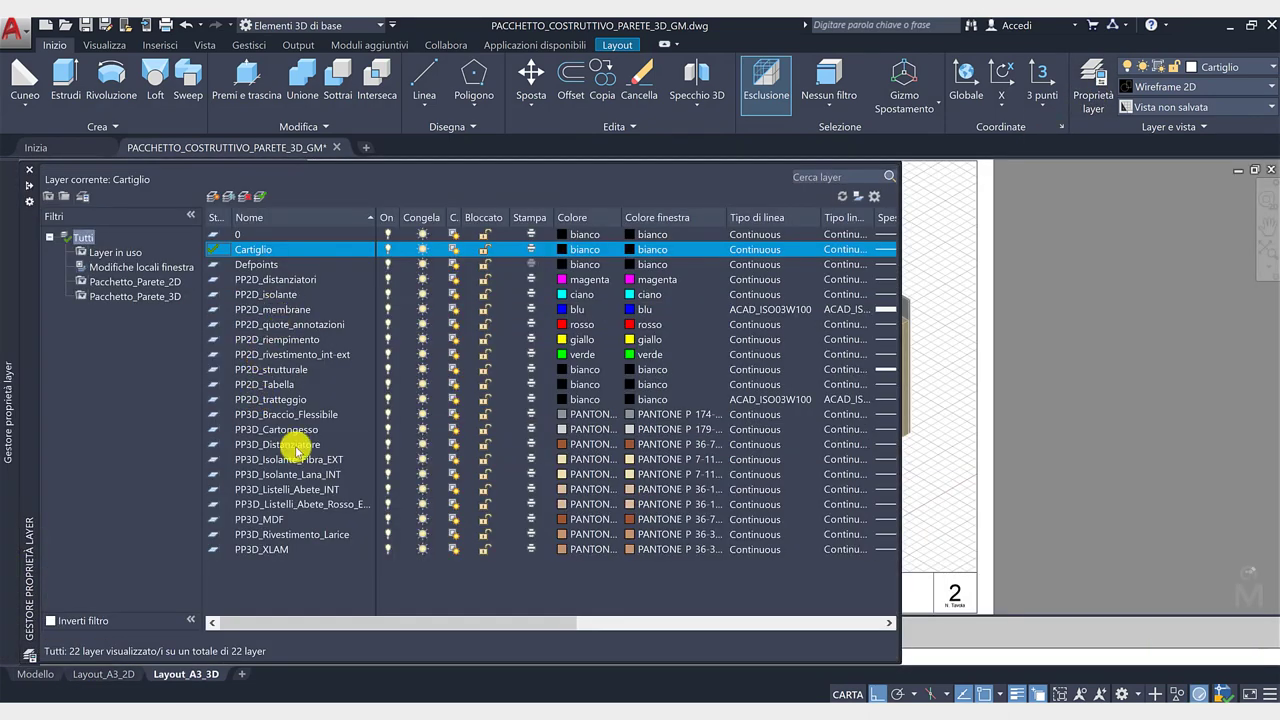
pyautogui.doubleClick(283, 386)
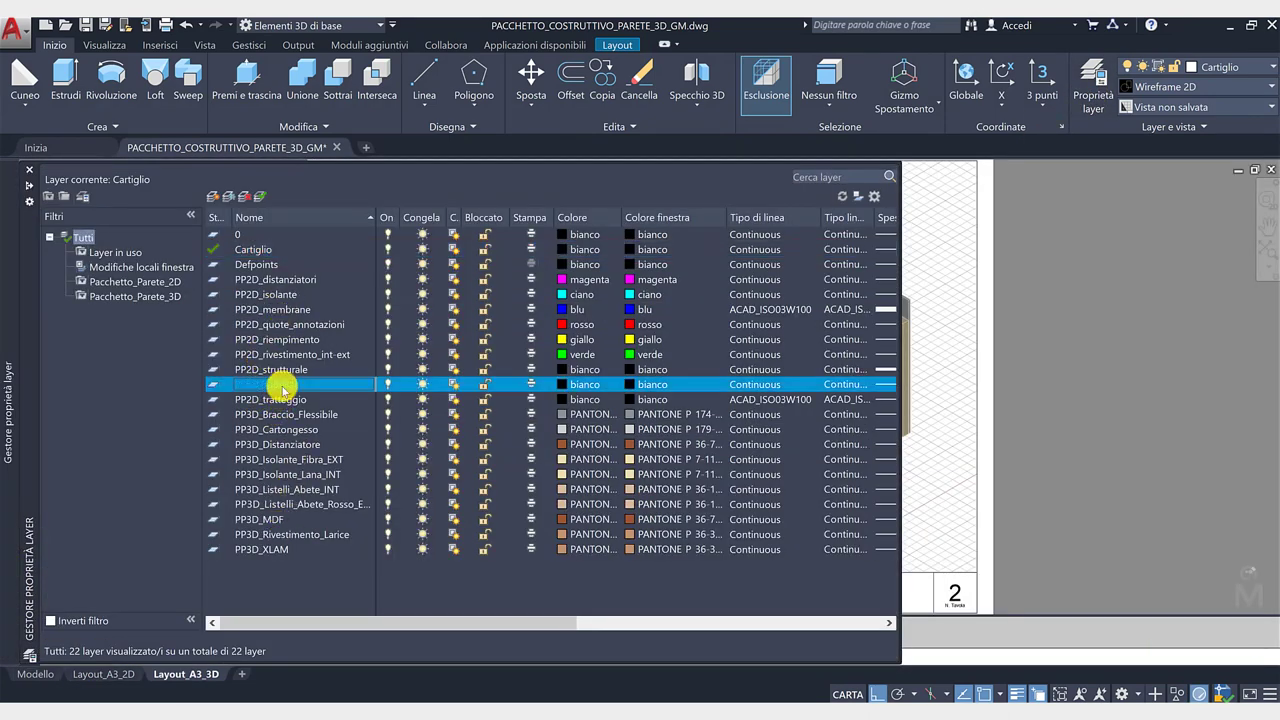
pyautogui.click(883, 386)
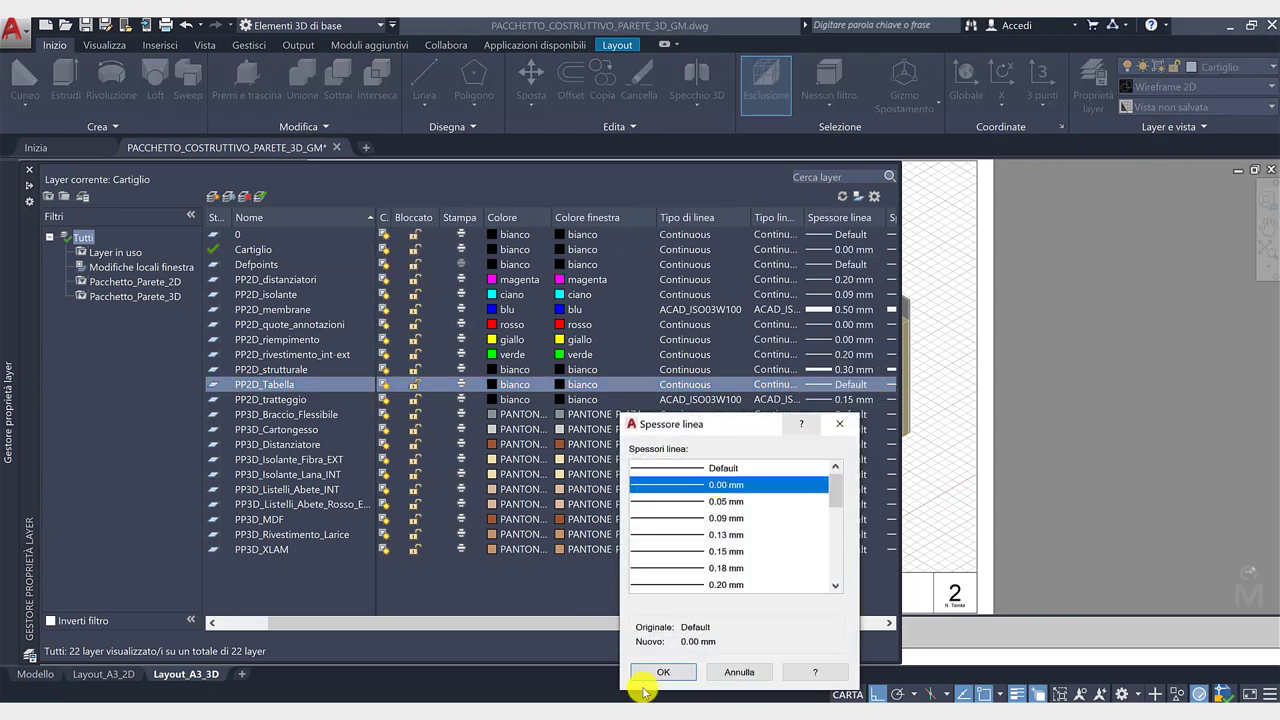
pyautogui.click(663, 672)
pyautogui.click(30, 174)
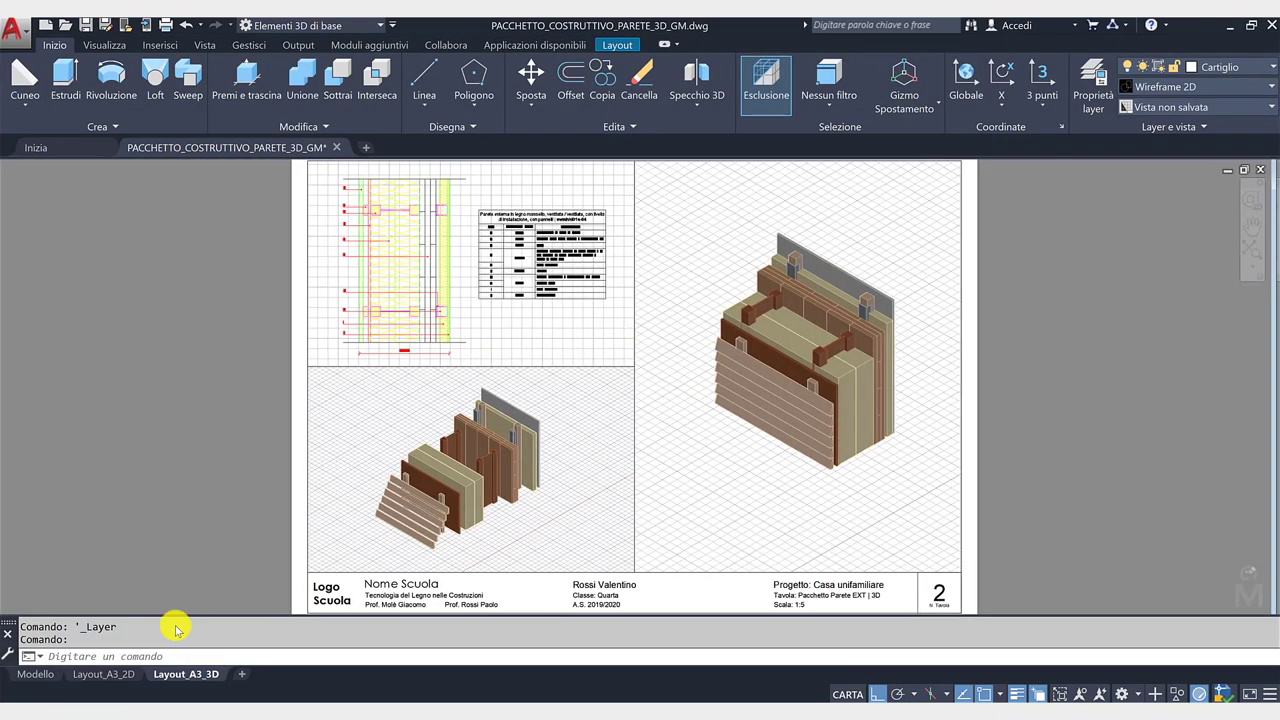
pyautogui.hotkey('ctrl', 'p')
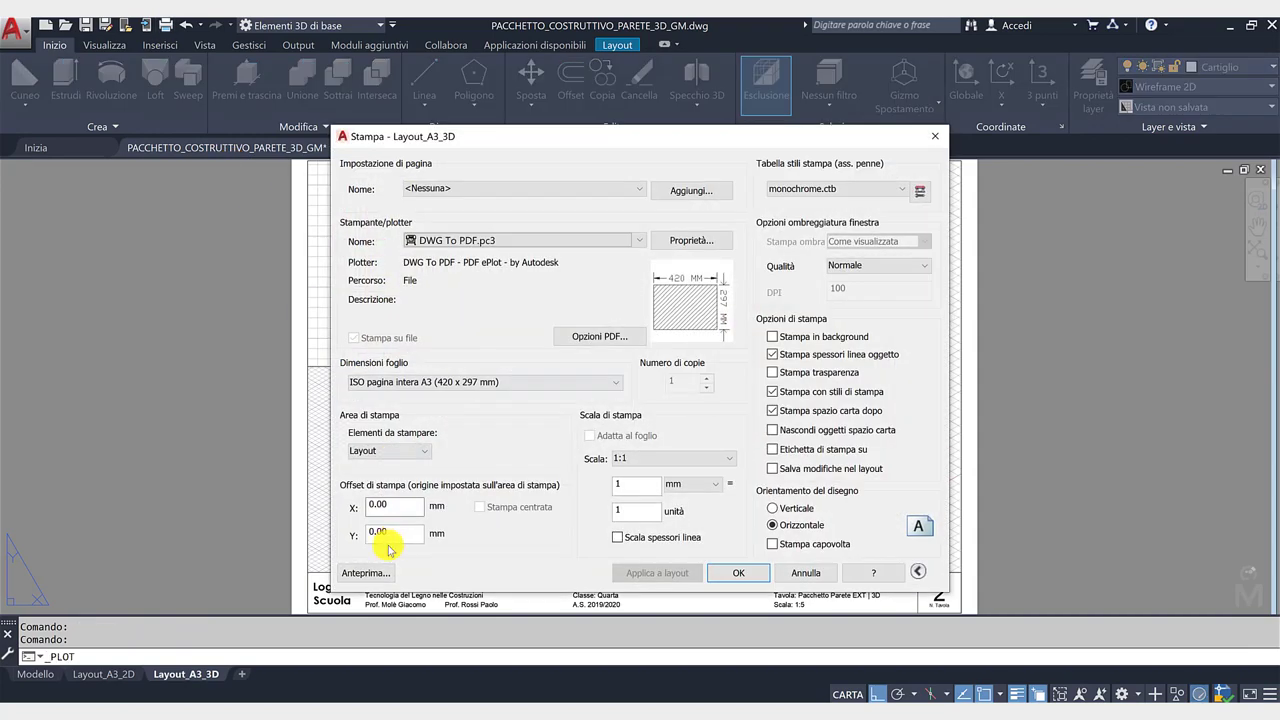
pyautogui.click(286, 652)
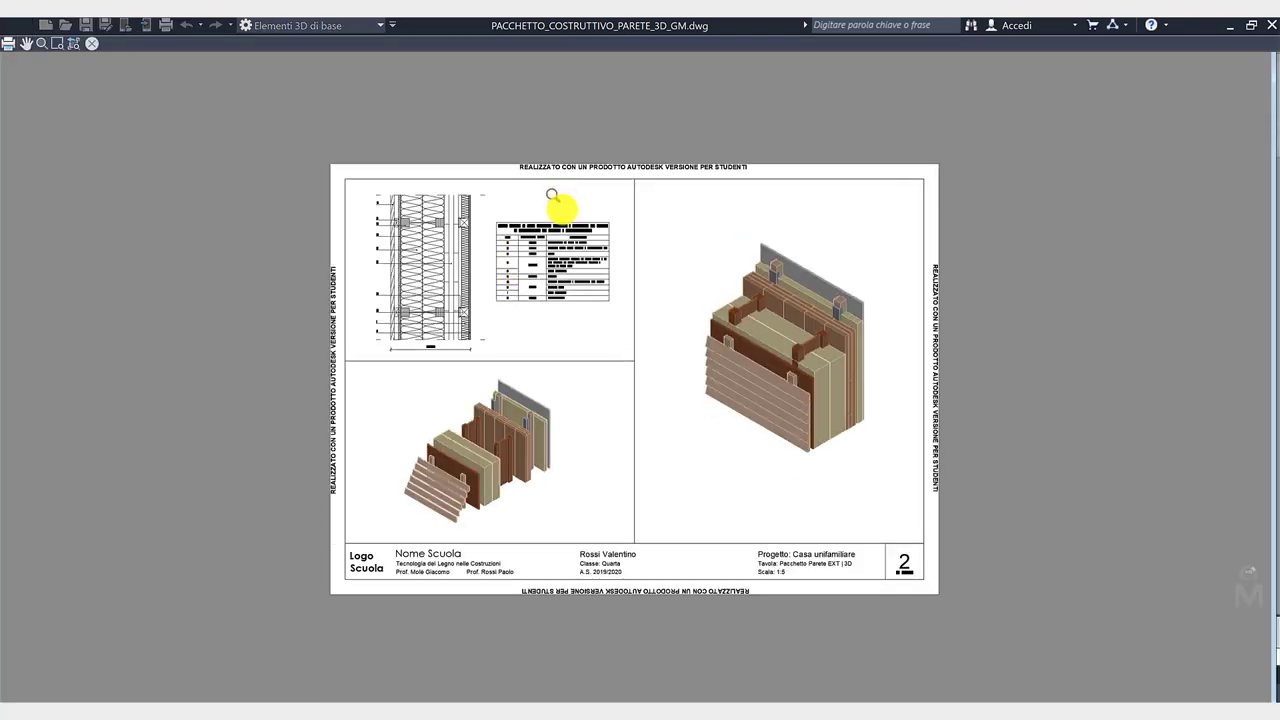
pyautogui.scroll(2, 565, 205)
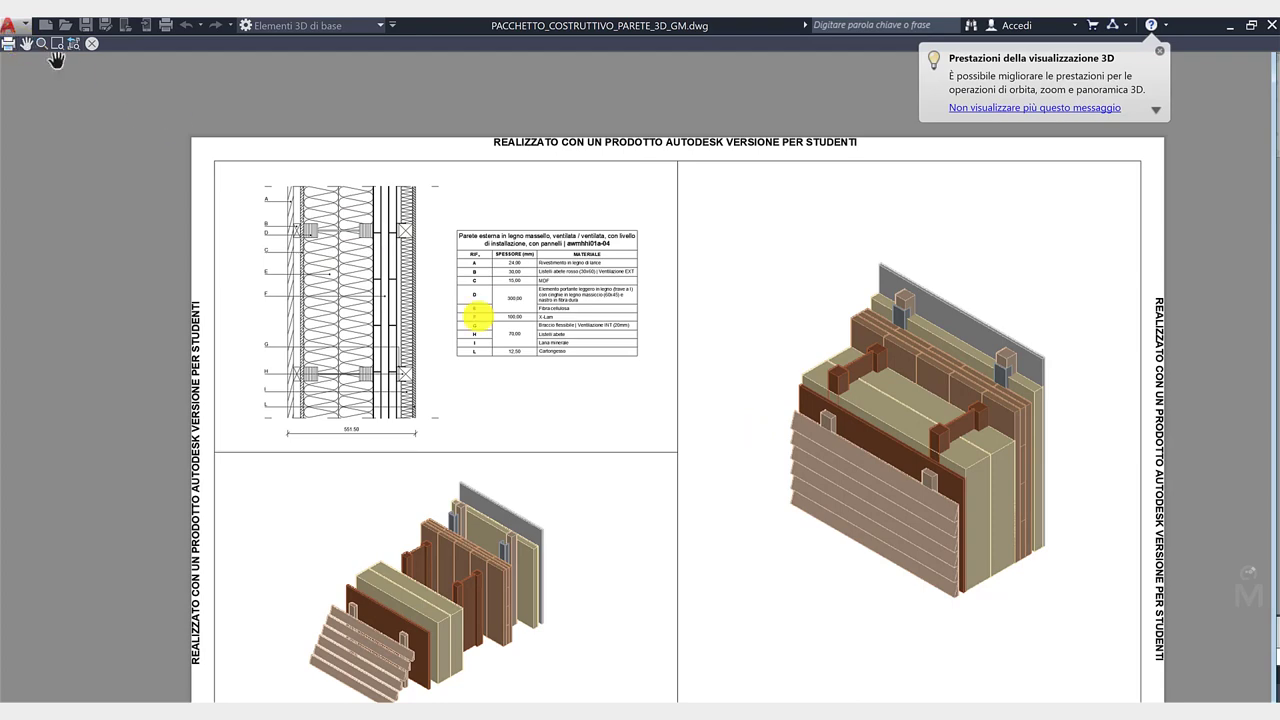
pyautogui.moveTo(749, 394); pyautogui.dragTo(700, 314)
pyautogui.scroll(-2, 690, 325)
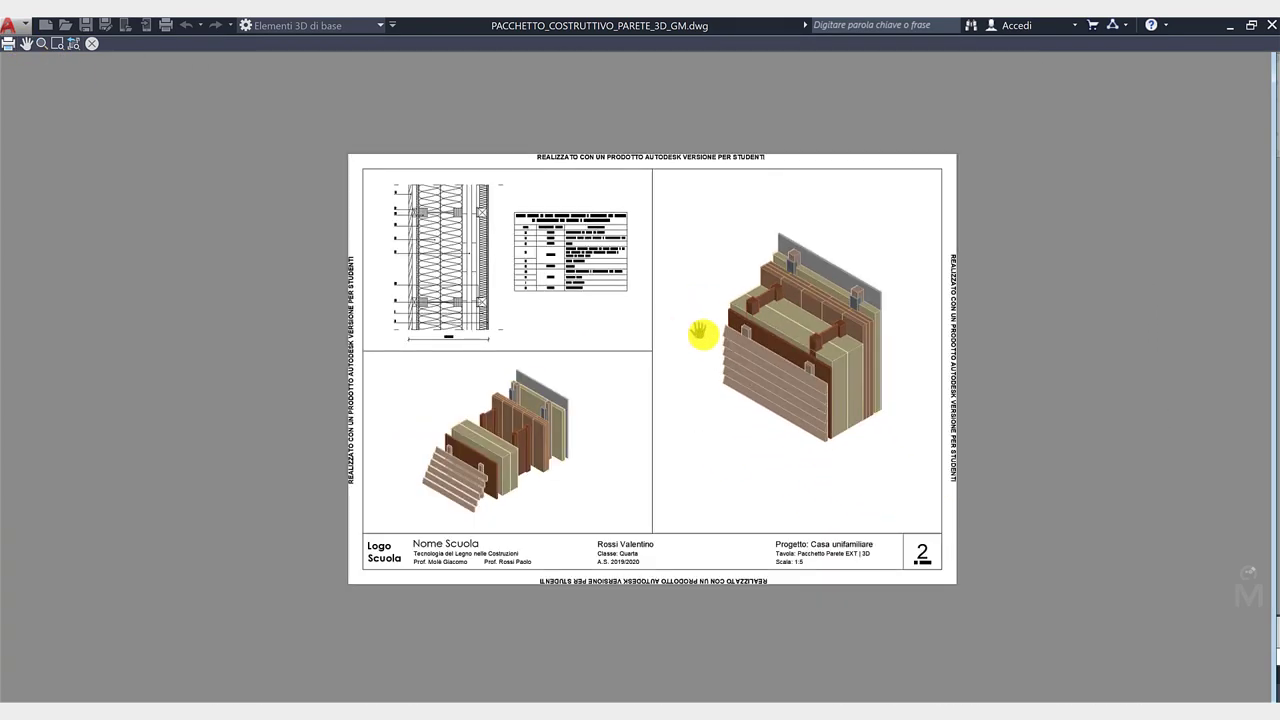
pyautogui.scroll(2, 688, 337)
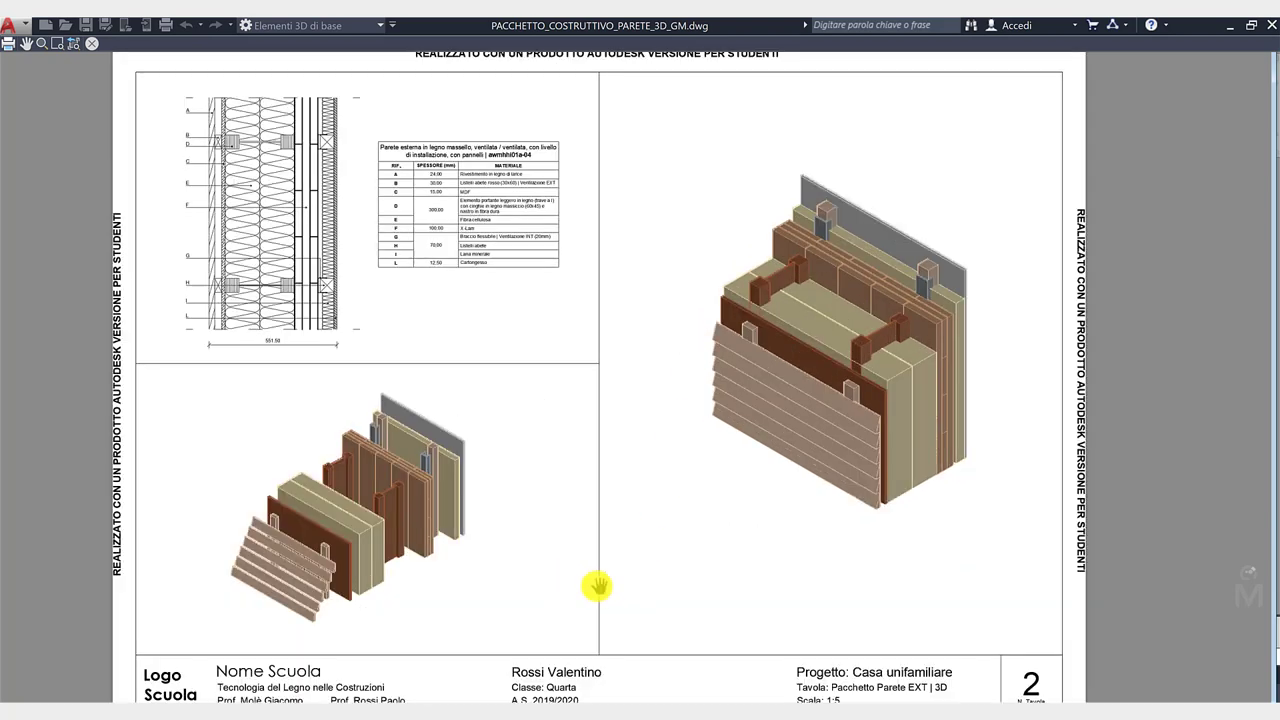
pyautogui.press('Escape')
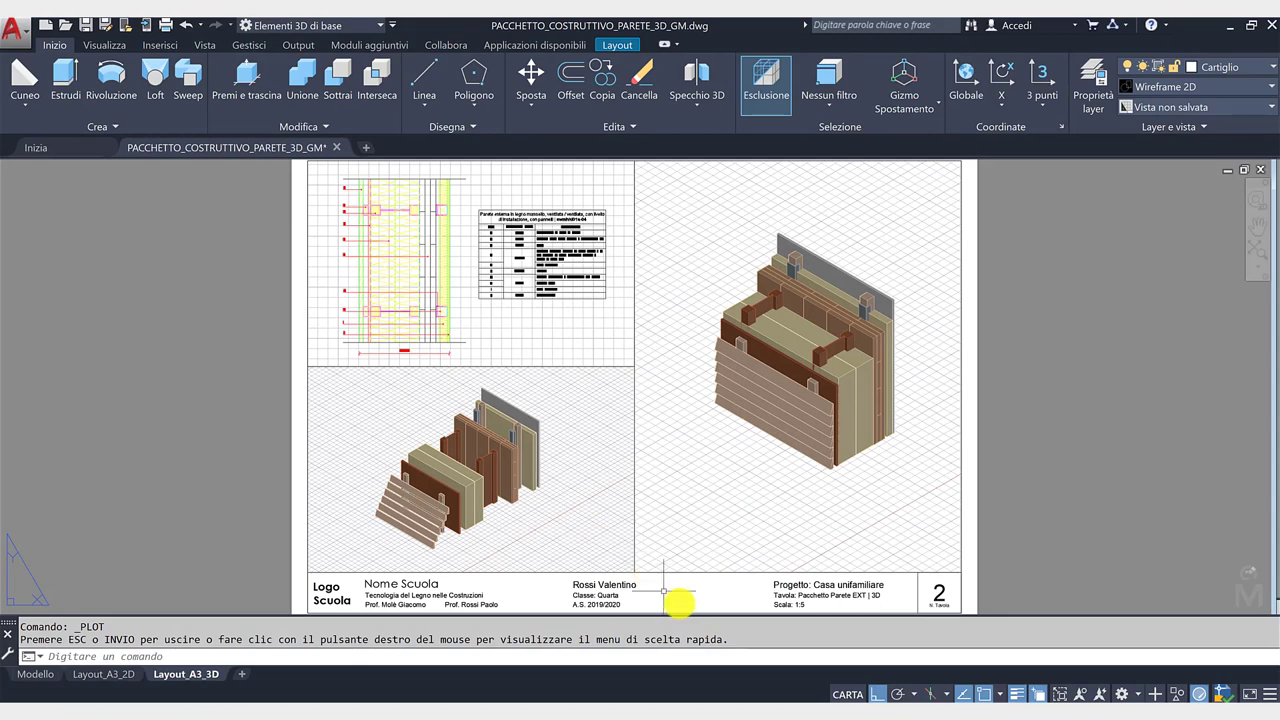
# Step: Change the title block's SCALA value to 'Scala: varie' and switch to Disegno e annotazione workspace
pyautogui.doubleClick(790, 606)
pyautogui.write('Scala: varie')
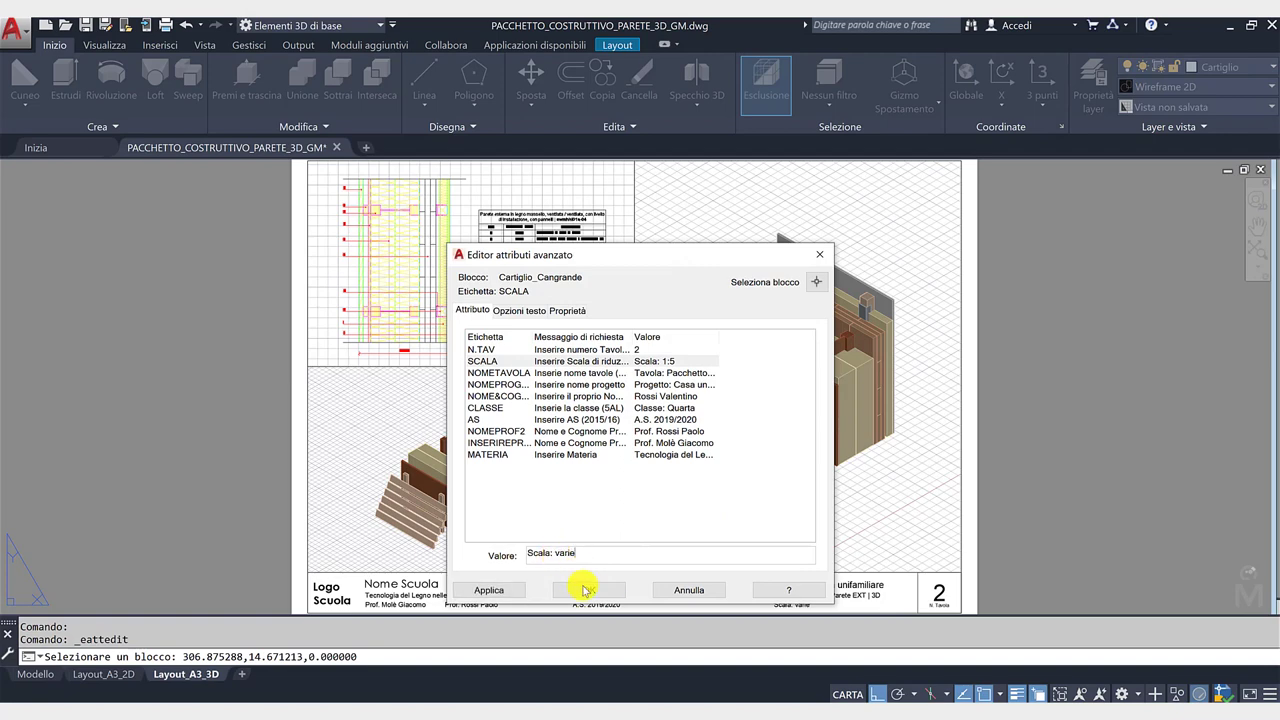
pyautogui.click(586, 590)
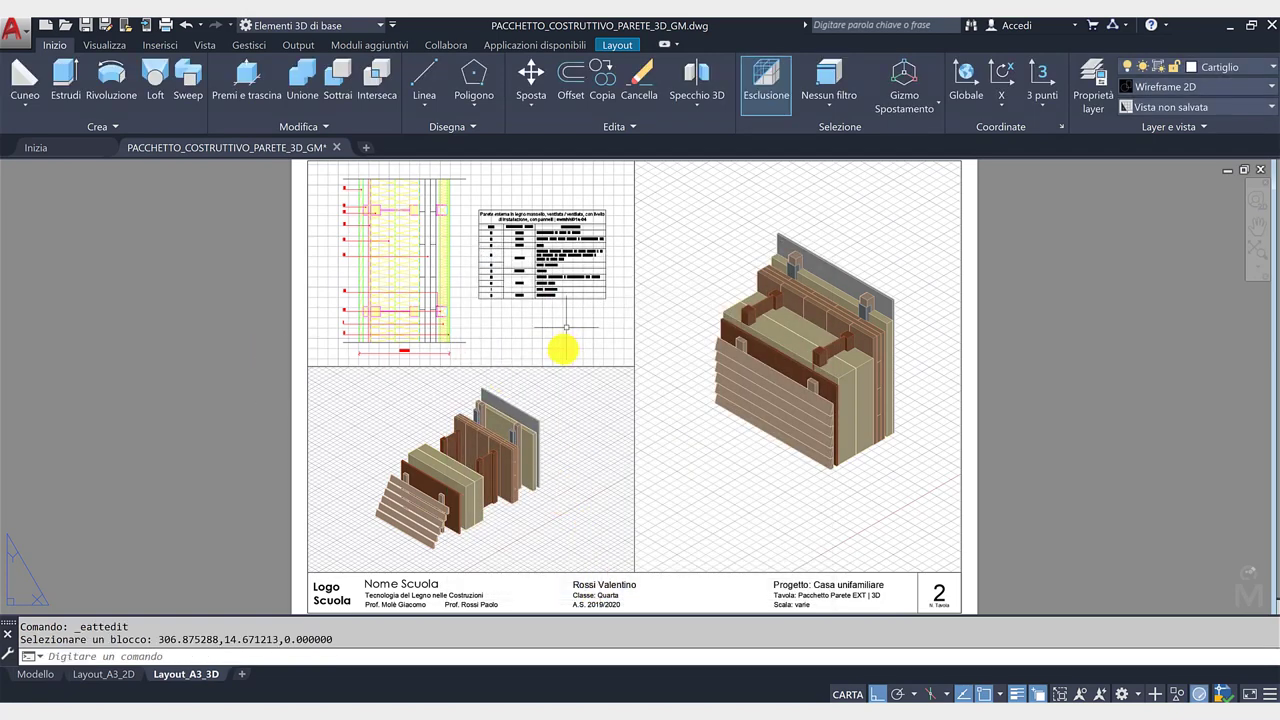
pyautogui.click(376, 25)
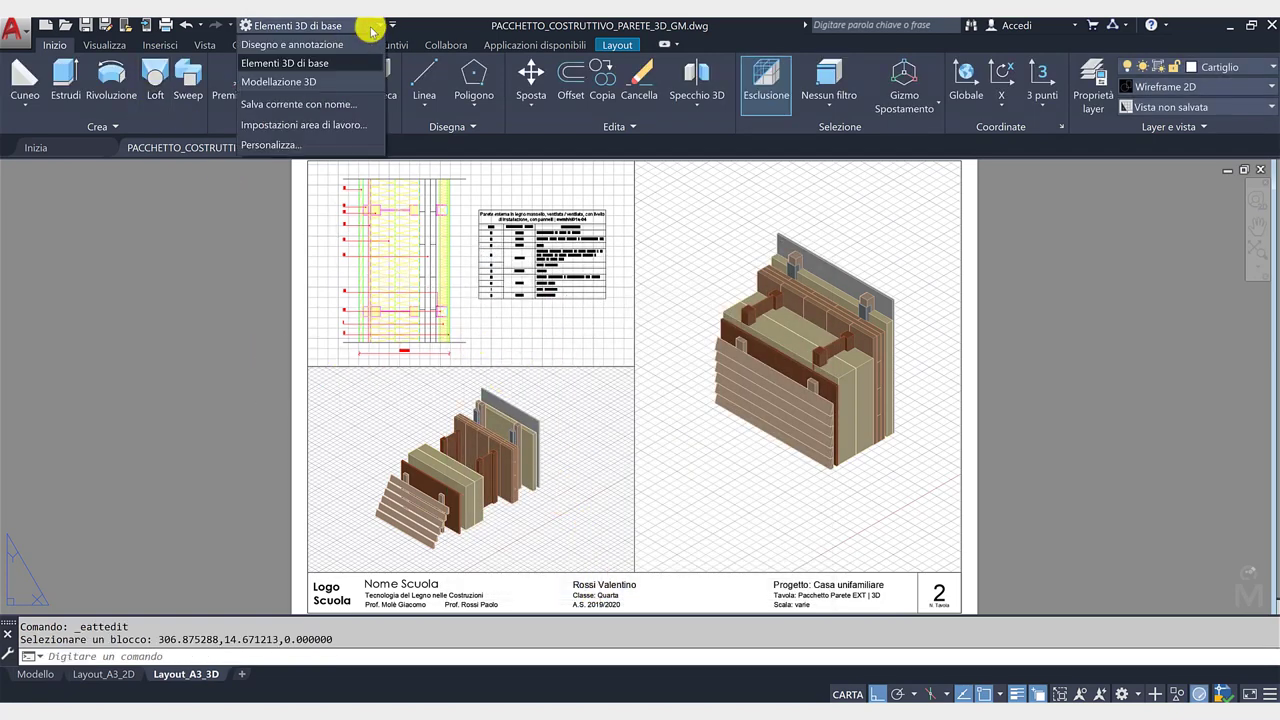
pyautogui.click(345, 43)
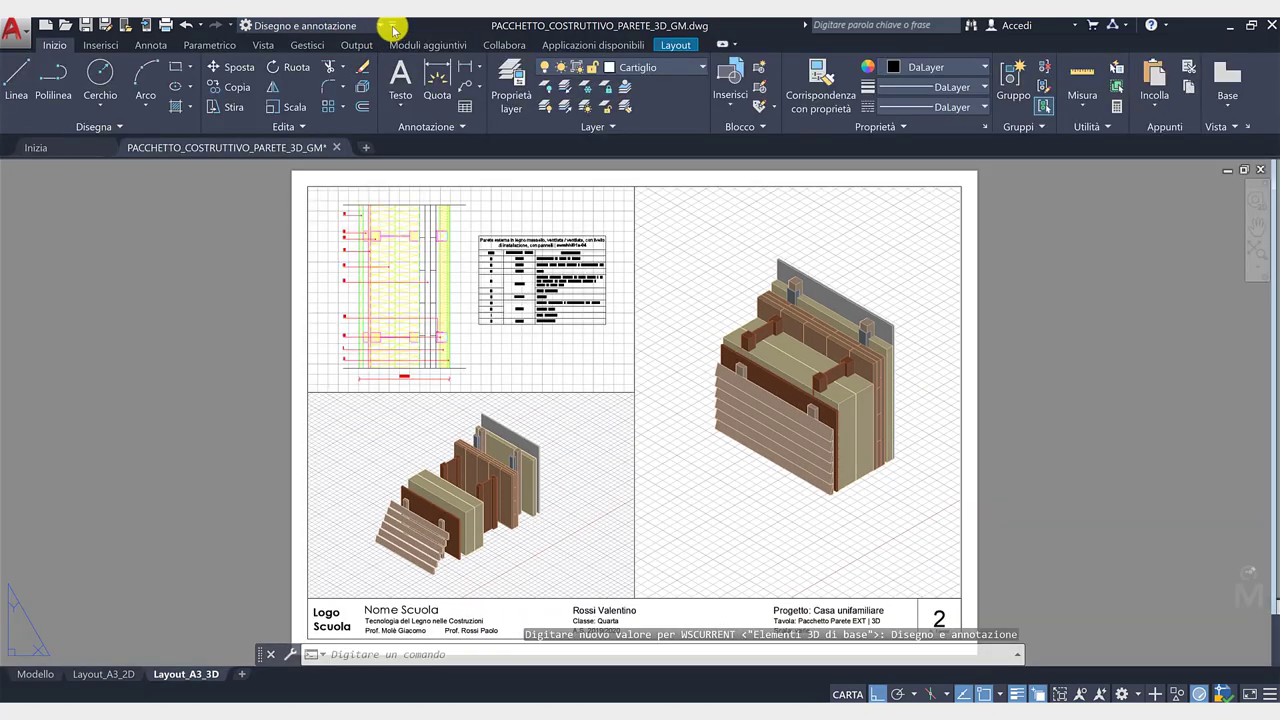
# Step: Create a multiline text caption reading 'Sezione 2D' / 'Scala 1:10' below the table
pyautogui.click(401, 100)
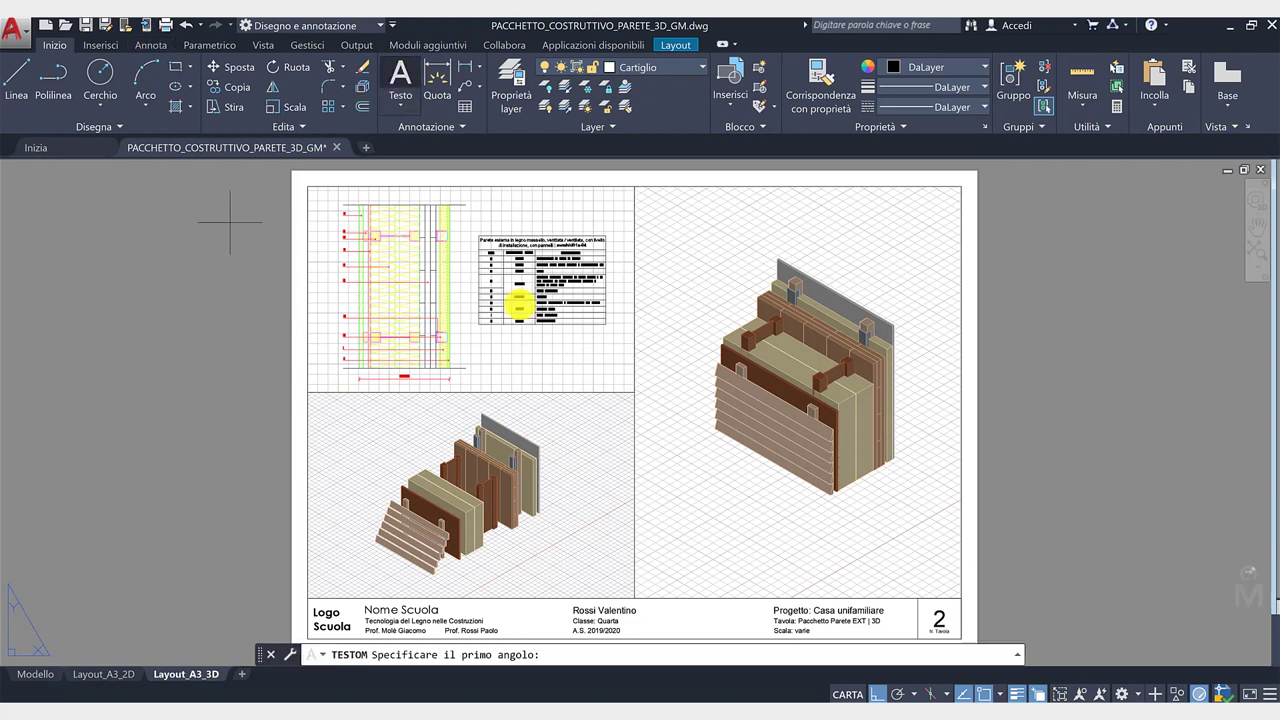
pyautogui.click(511, 354)
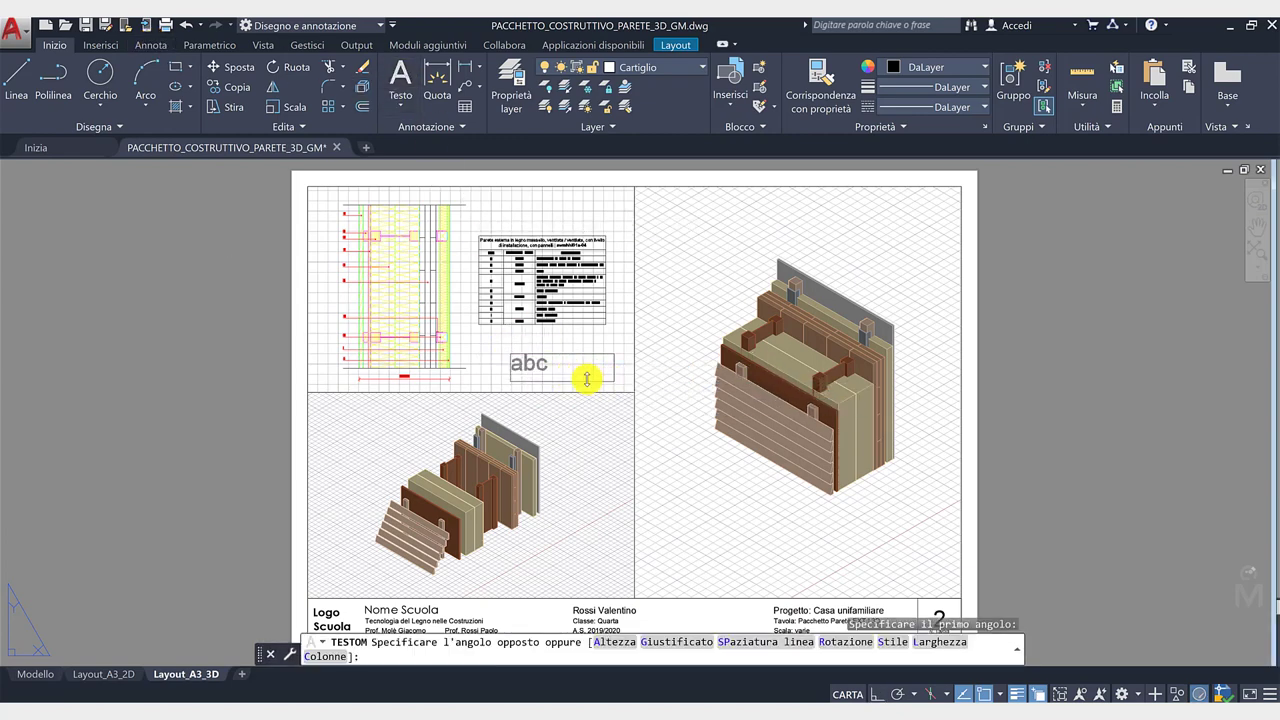
pyautogui.click(587, 378)
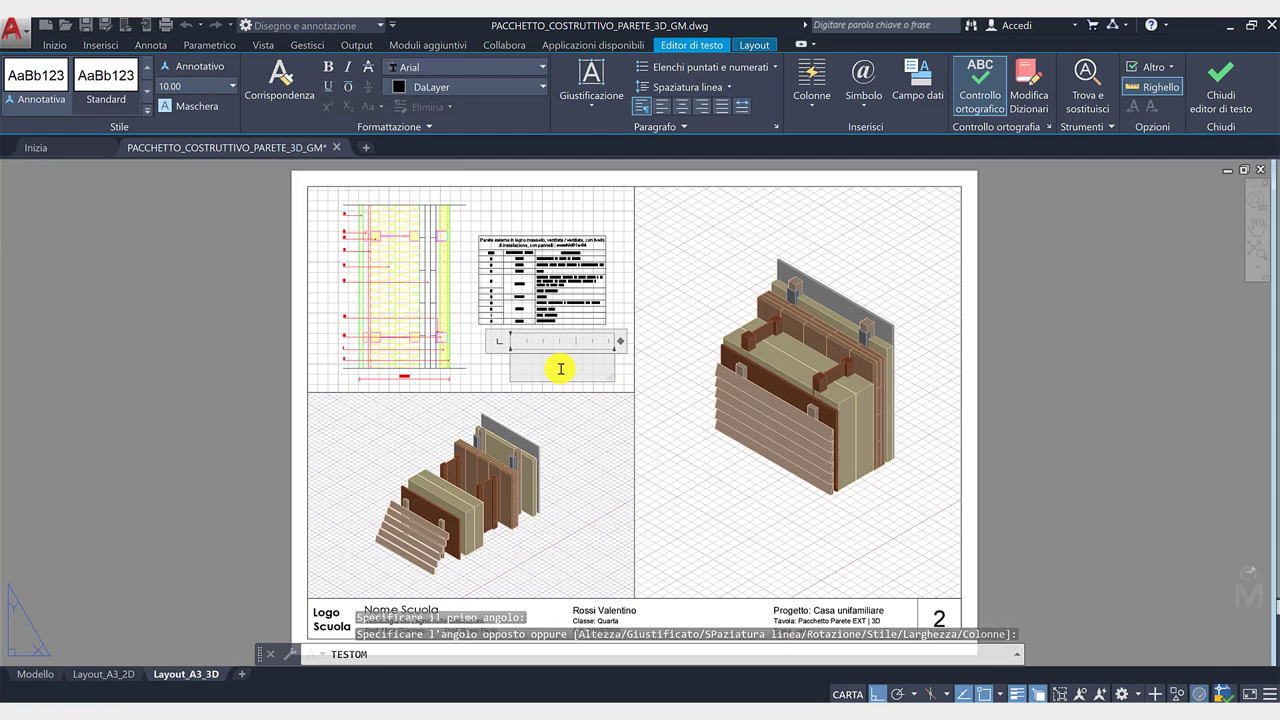
pyautogui.write('Sezione 2D')
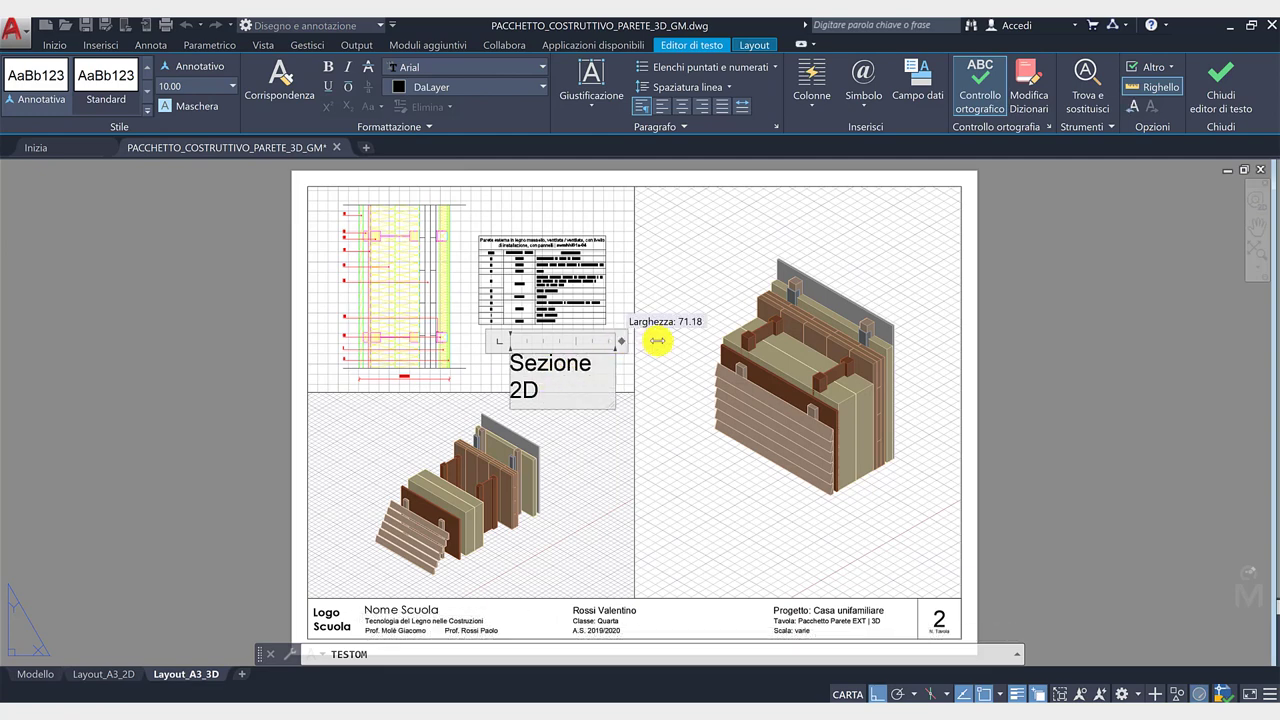
pyautogui.moveTo(657, 340); pyautogui.dragTo(659, 341)
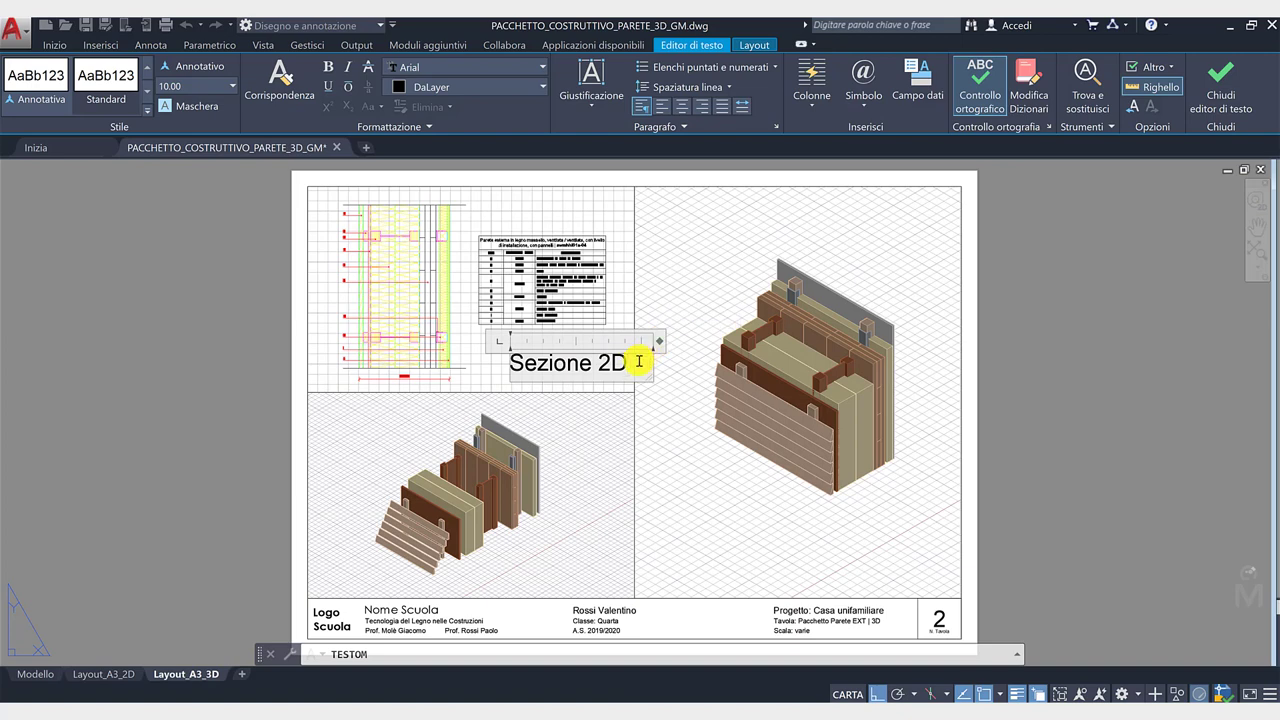
pyautogui.press('Return')
pyautogui.write('Scala 1:10')
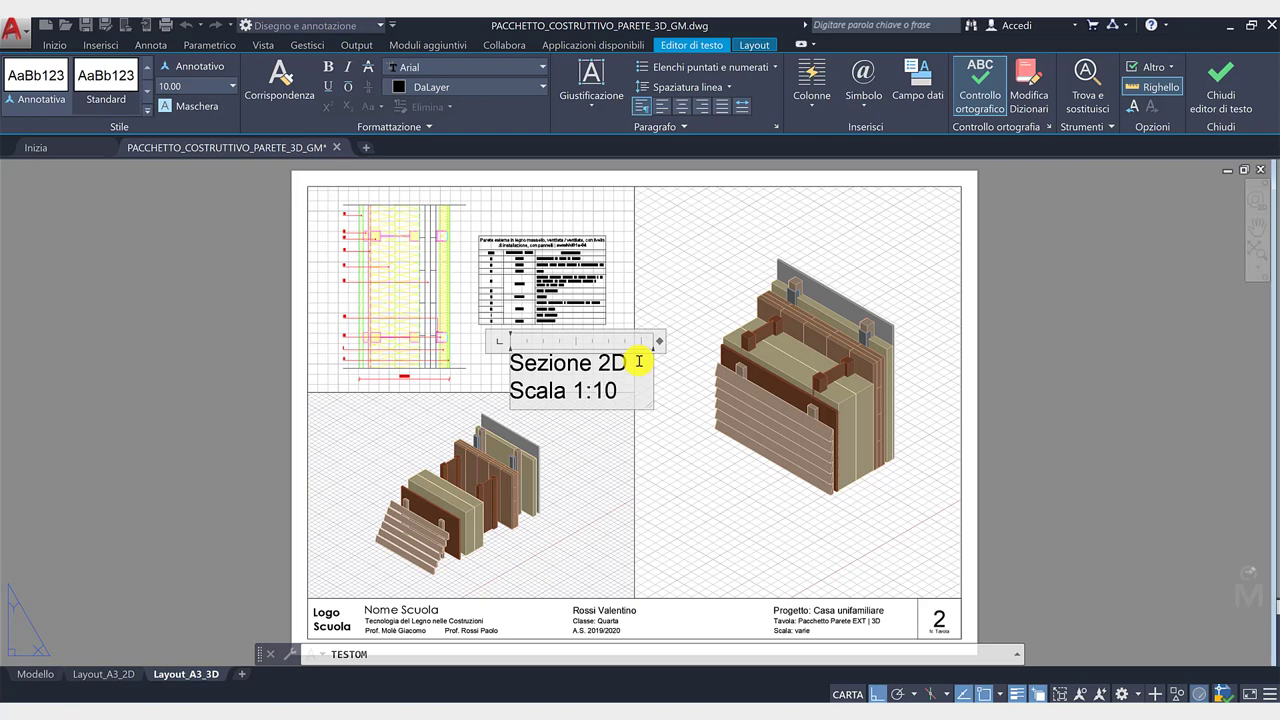
pyautogui.write('10')
pyautogui.press('Return')
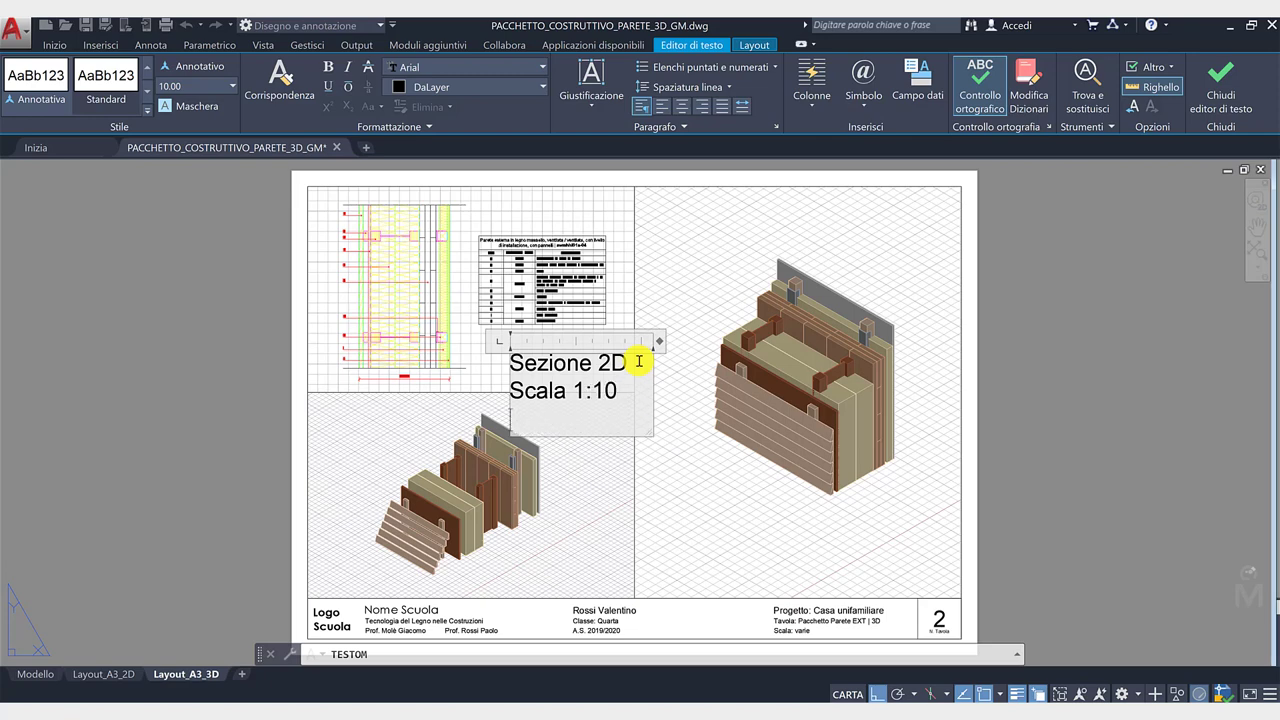
pyautogui.click(630, 422)
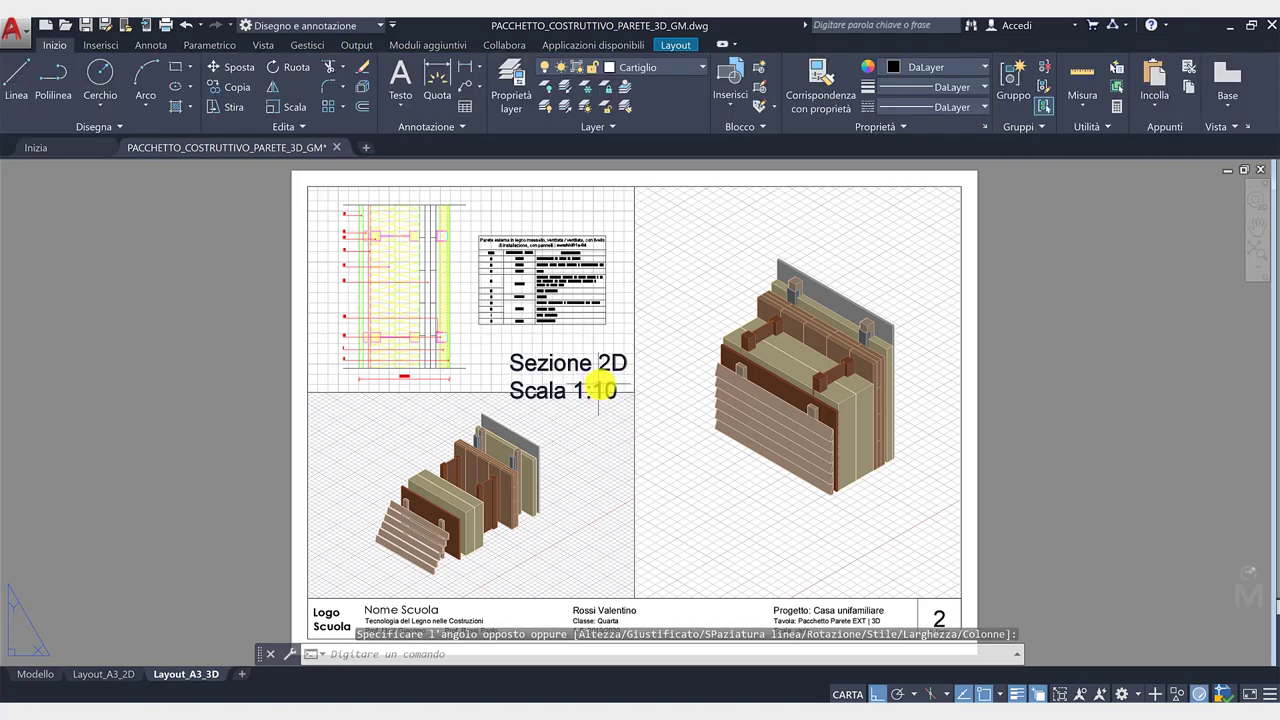
pyautogui.press('Escape')
# Step: Set the caption's text height to 3
pyautogui.doubleClick(600, 386)
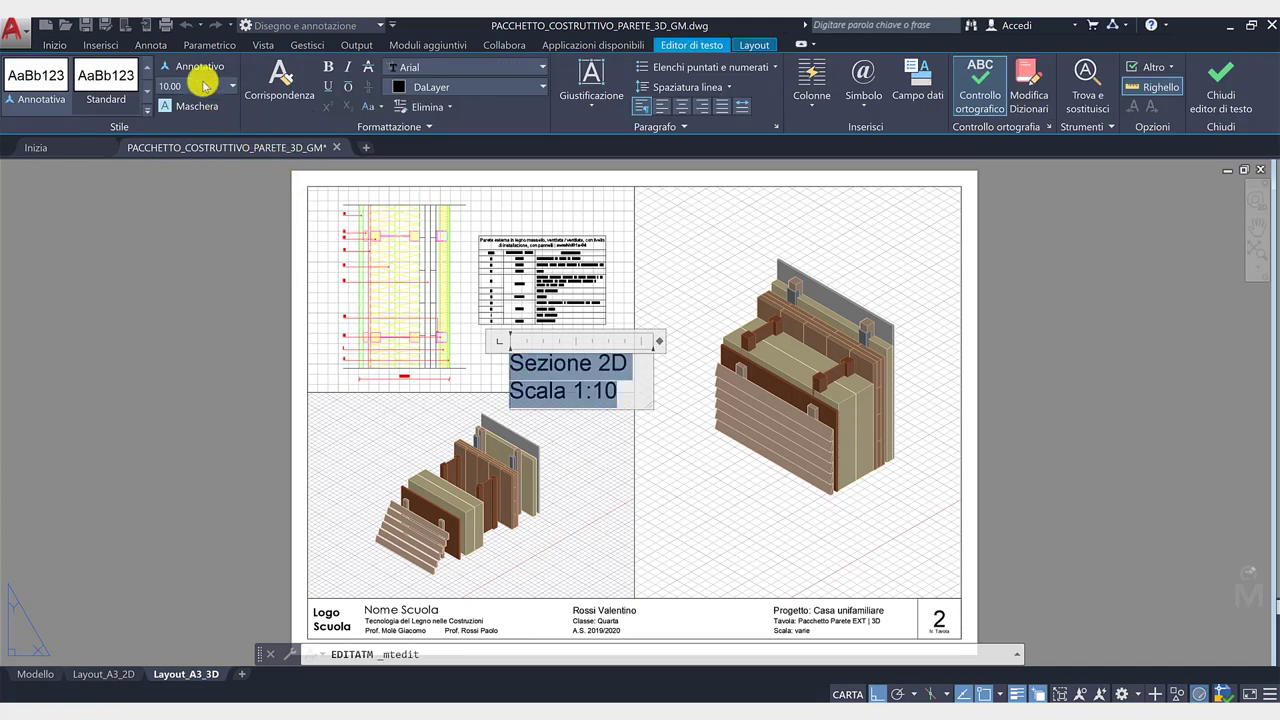
pyautogui.write('5')
pyautogui.press('Return')
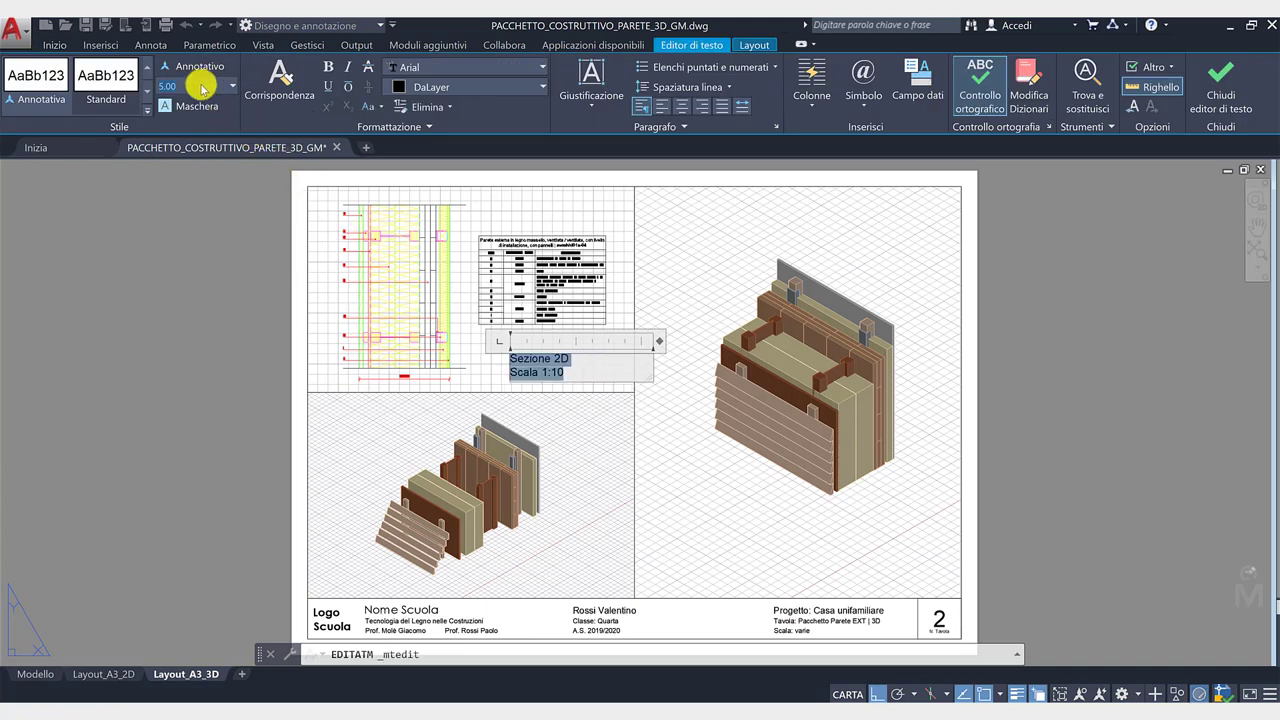
pyautogui.write('30')
pyautogui.press('Return')
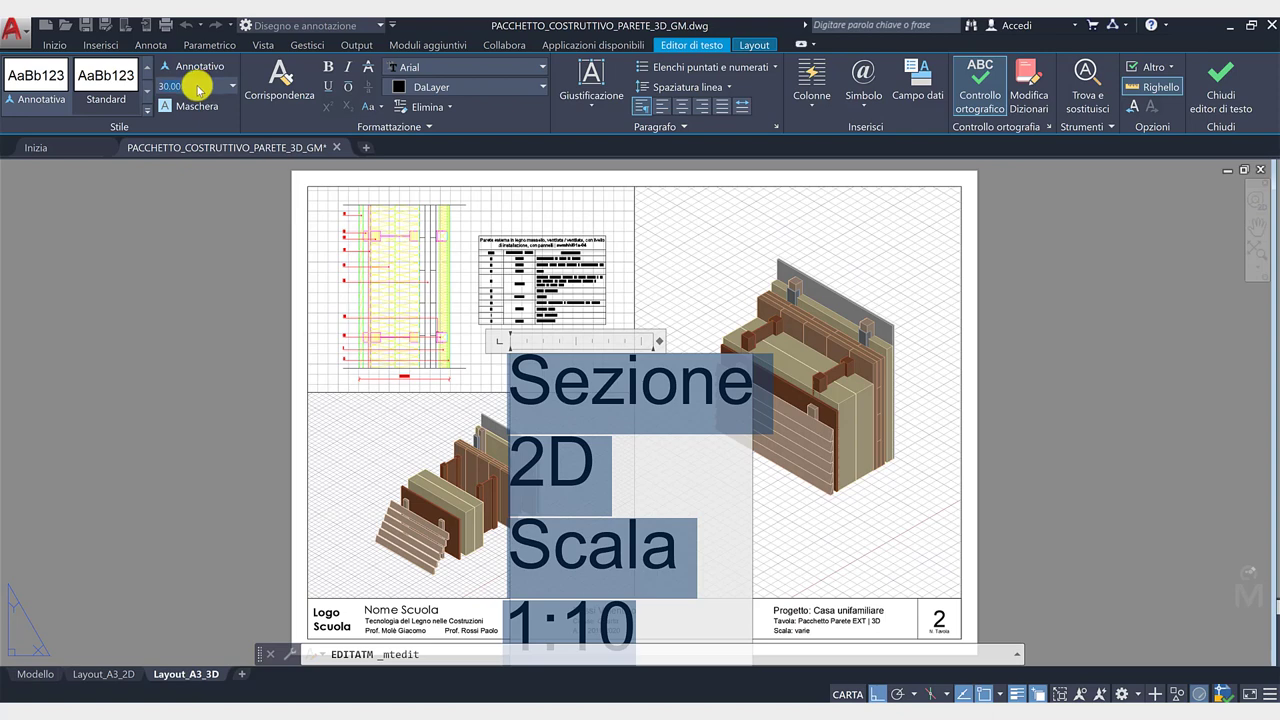
pyautogui.write('3')
pyautogui.press('Return')
pyautogui.click(474, 347)
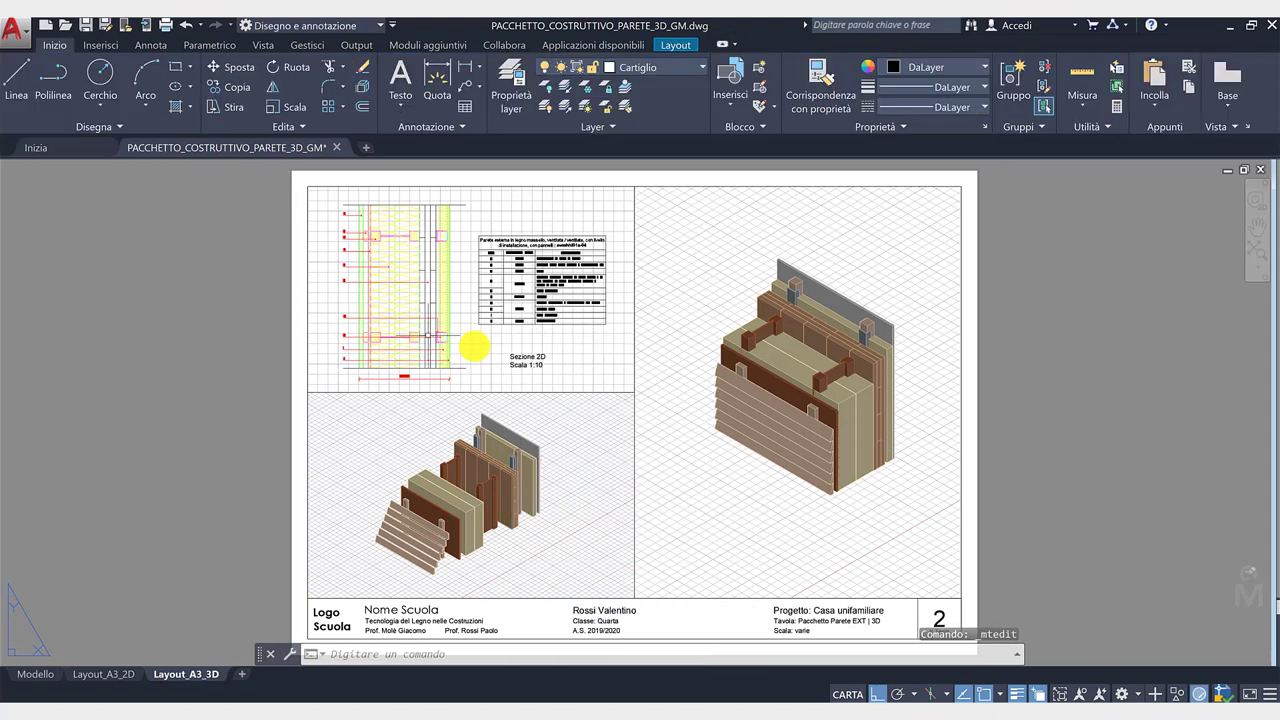
# Step: Move the Sezione 2D caption, with Ortho off, to sit just below the materials table
pyautogui.click(503, 352)
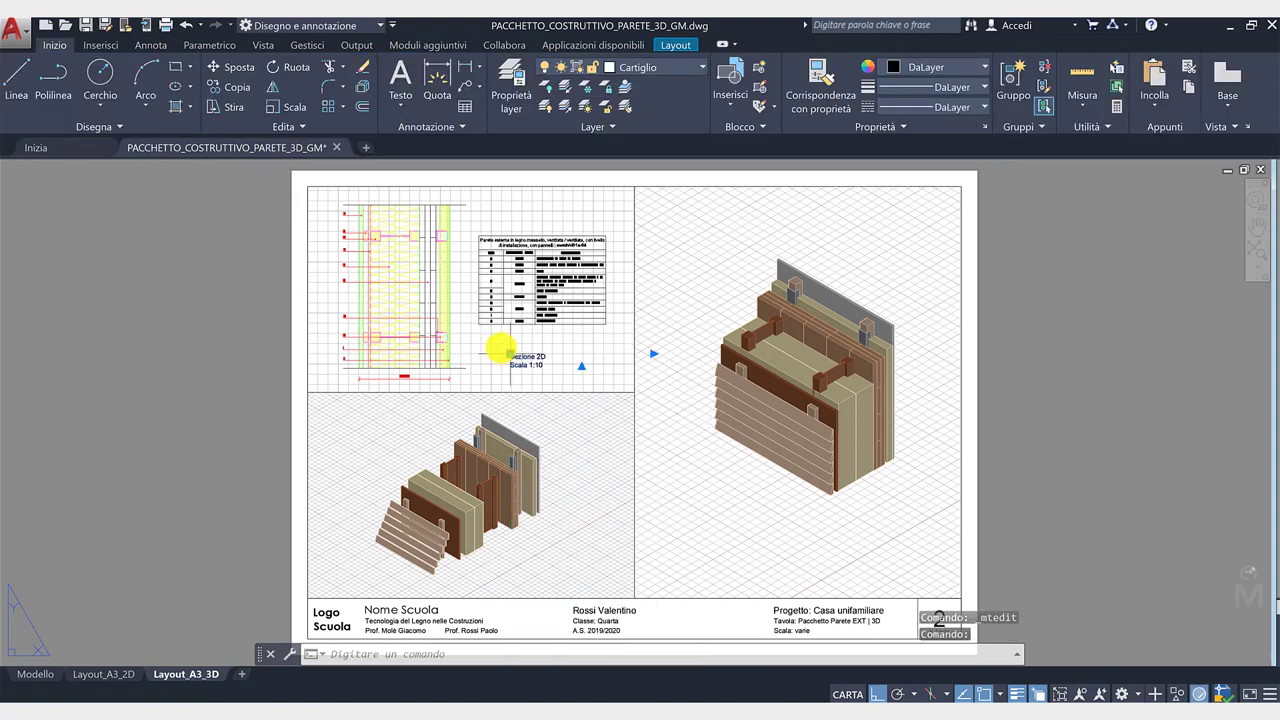
pyautogui.click(241, 70)
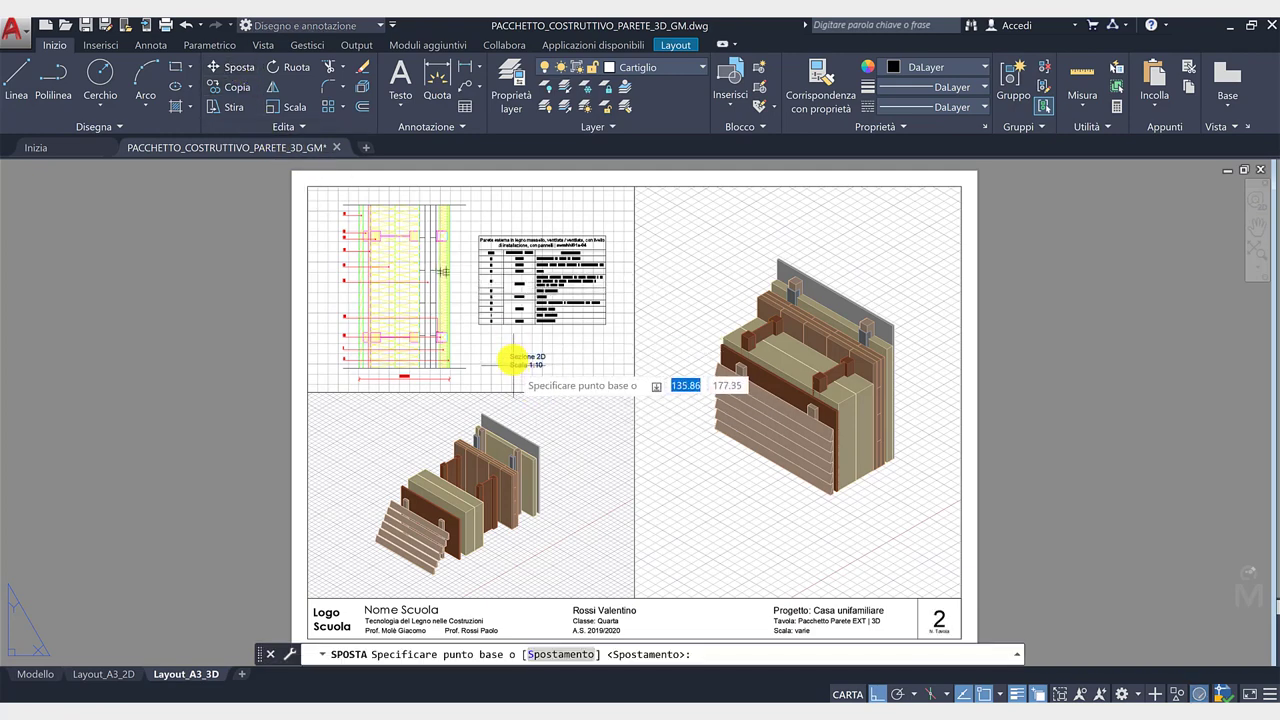
pyautogui.click(510, 354)
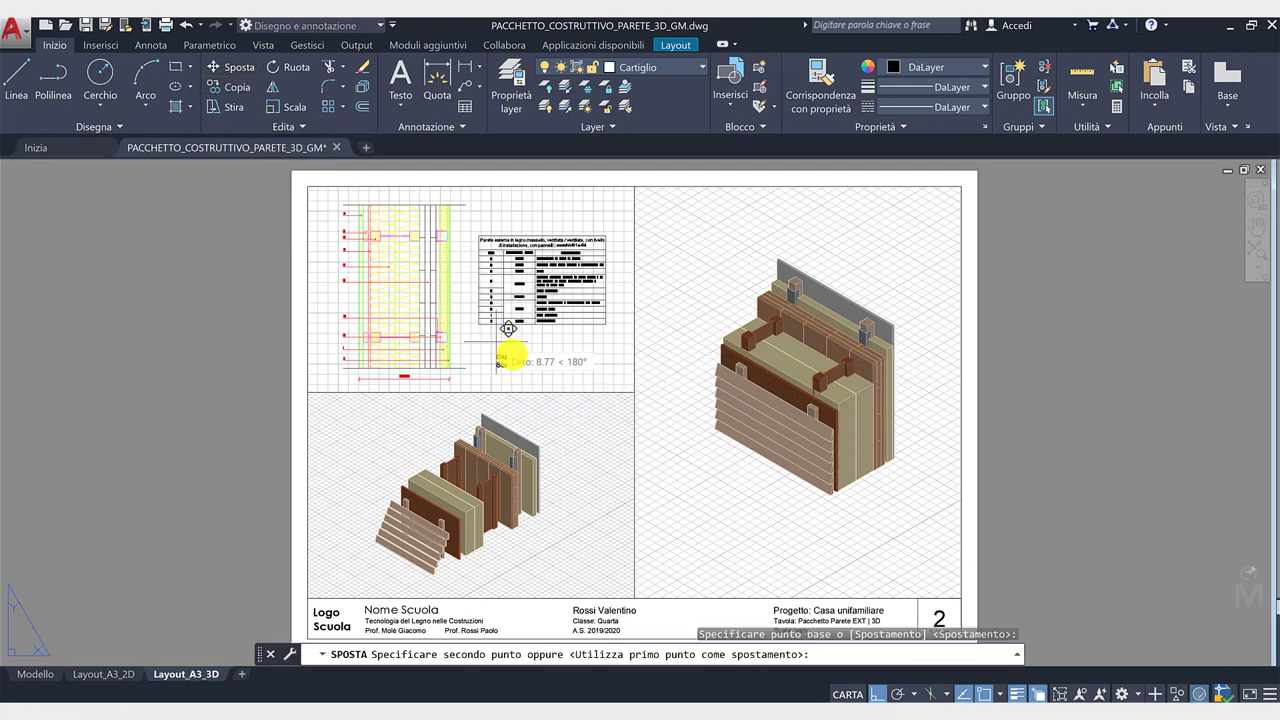
pyautogui.click(876, 694)
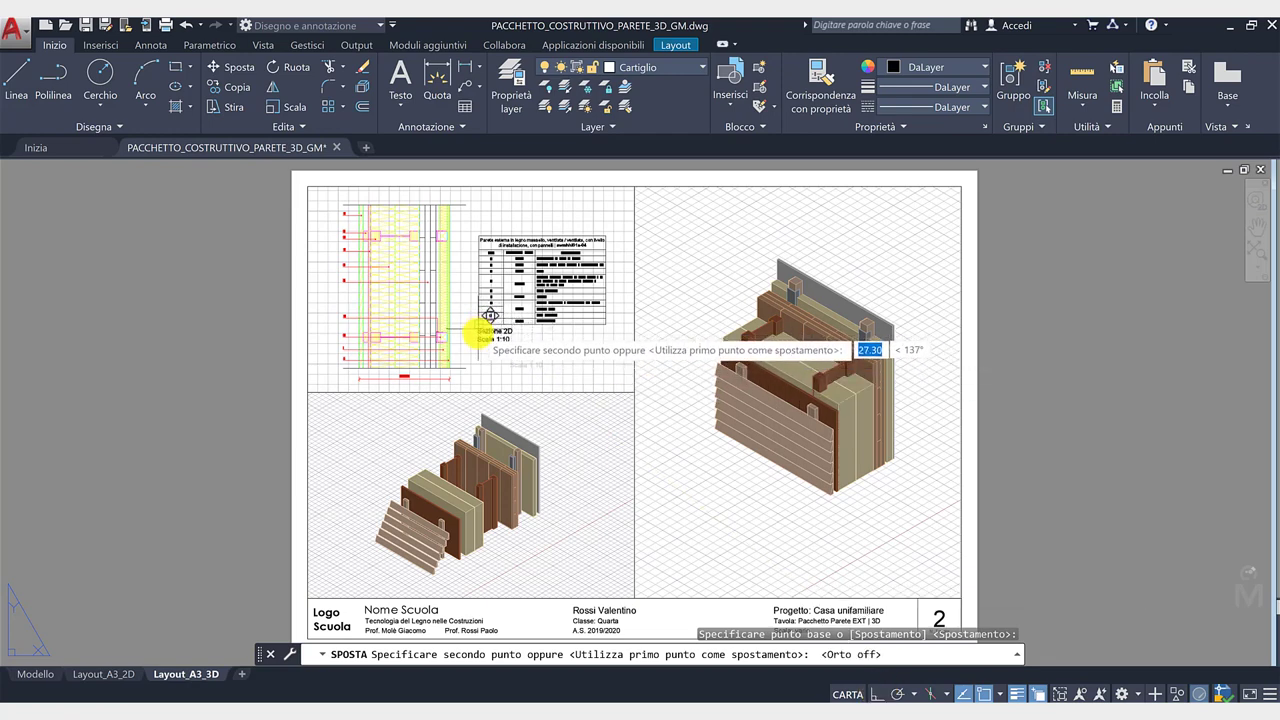
pyautogui.click(482, 346)
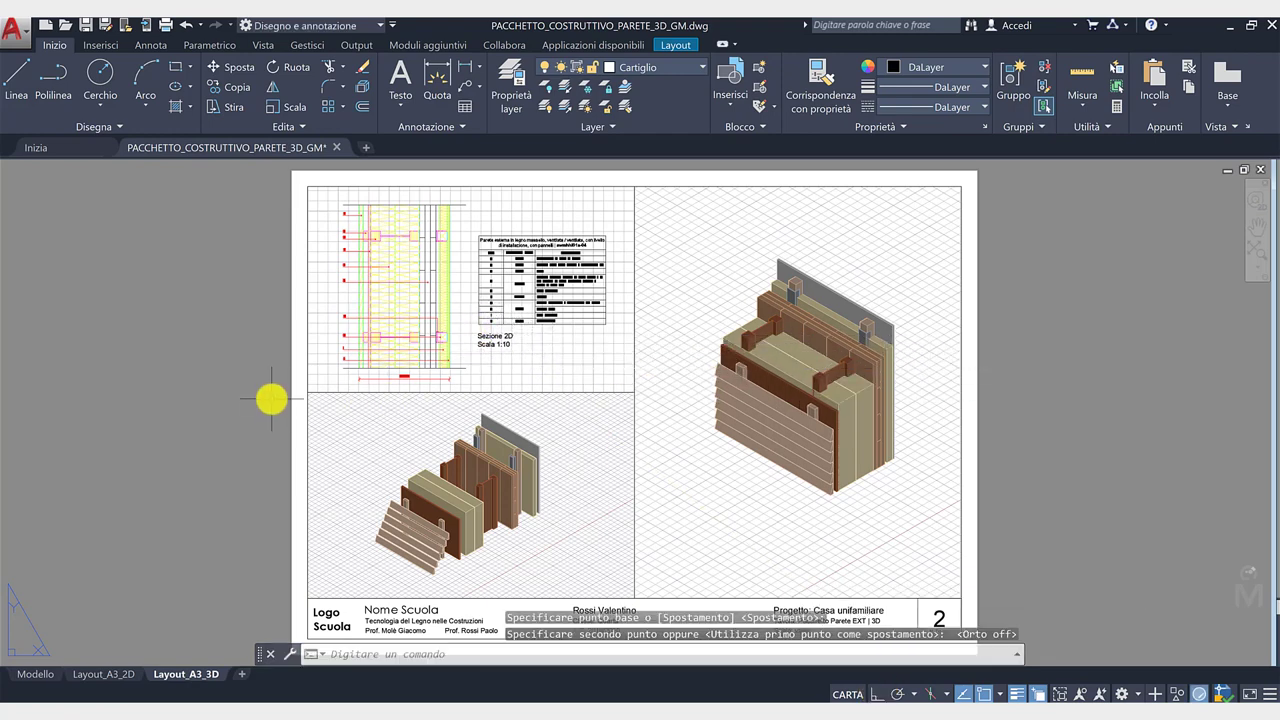
# Step: Cancel an accidental width stretch and start copying the Sezione 2D caption
pyautogui.click(584, 338)
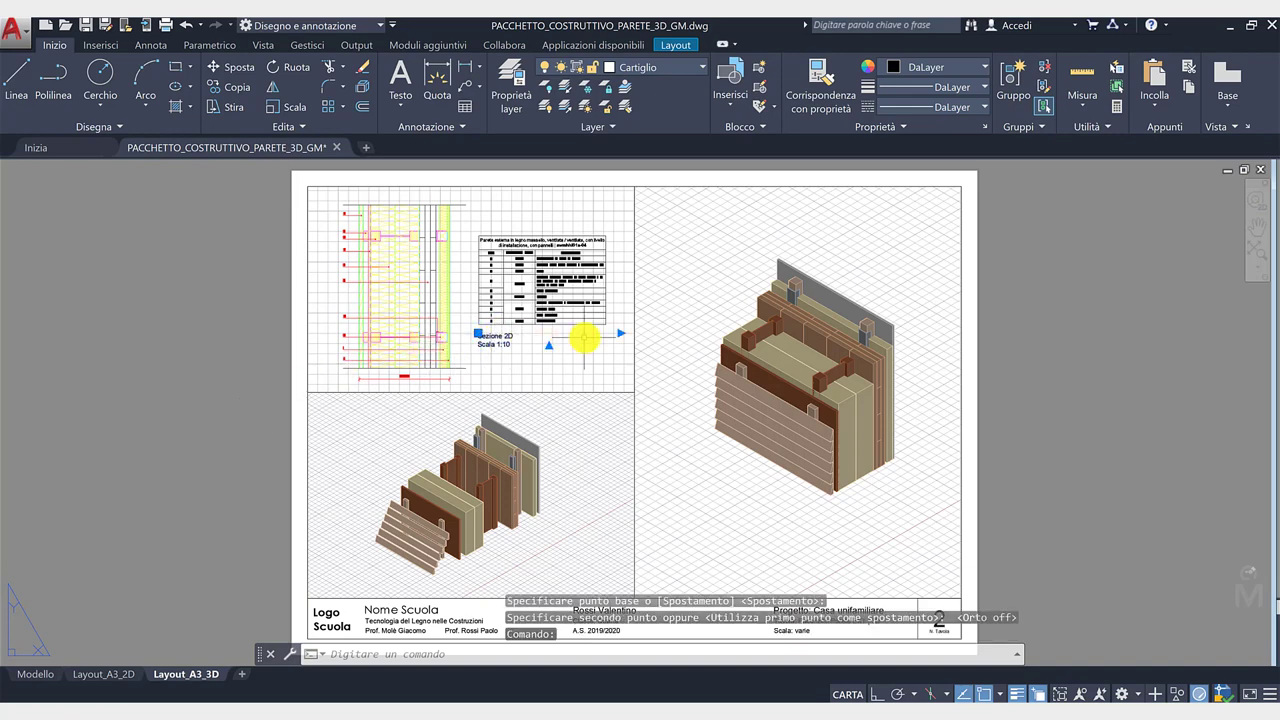
pyautogui.click(620, 332)
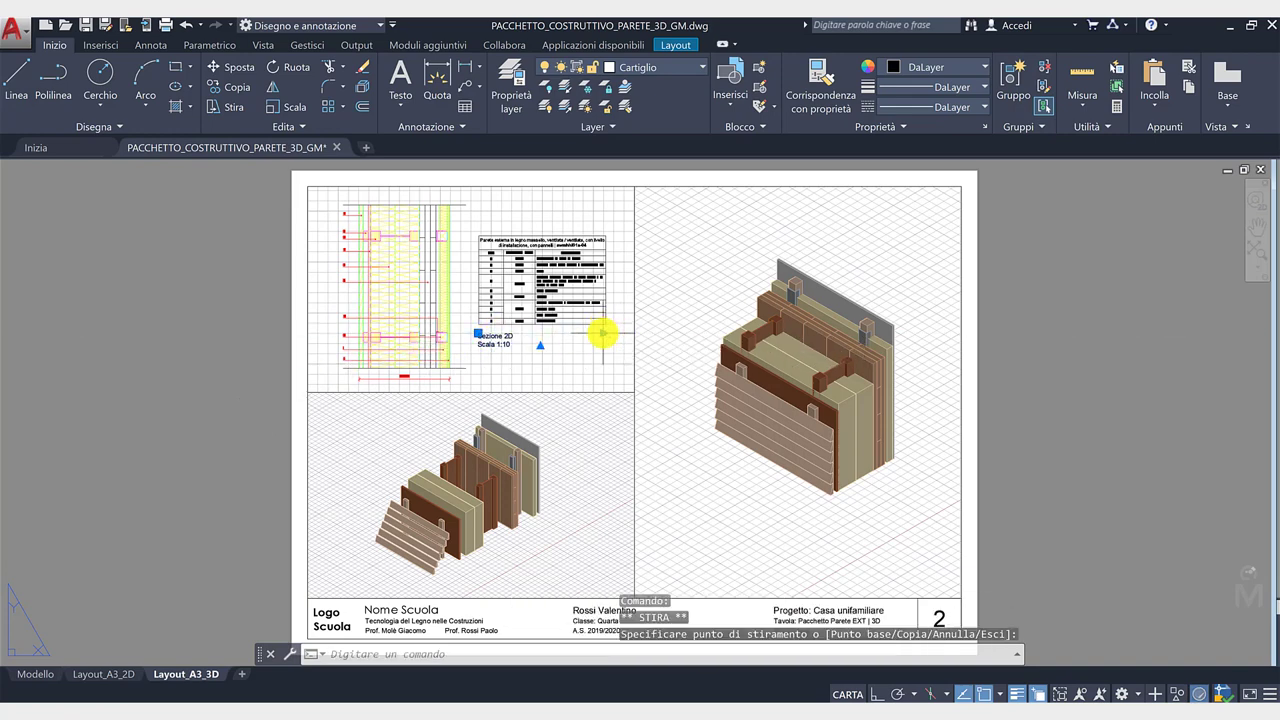
pyautogui.press('Escape')
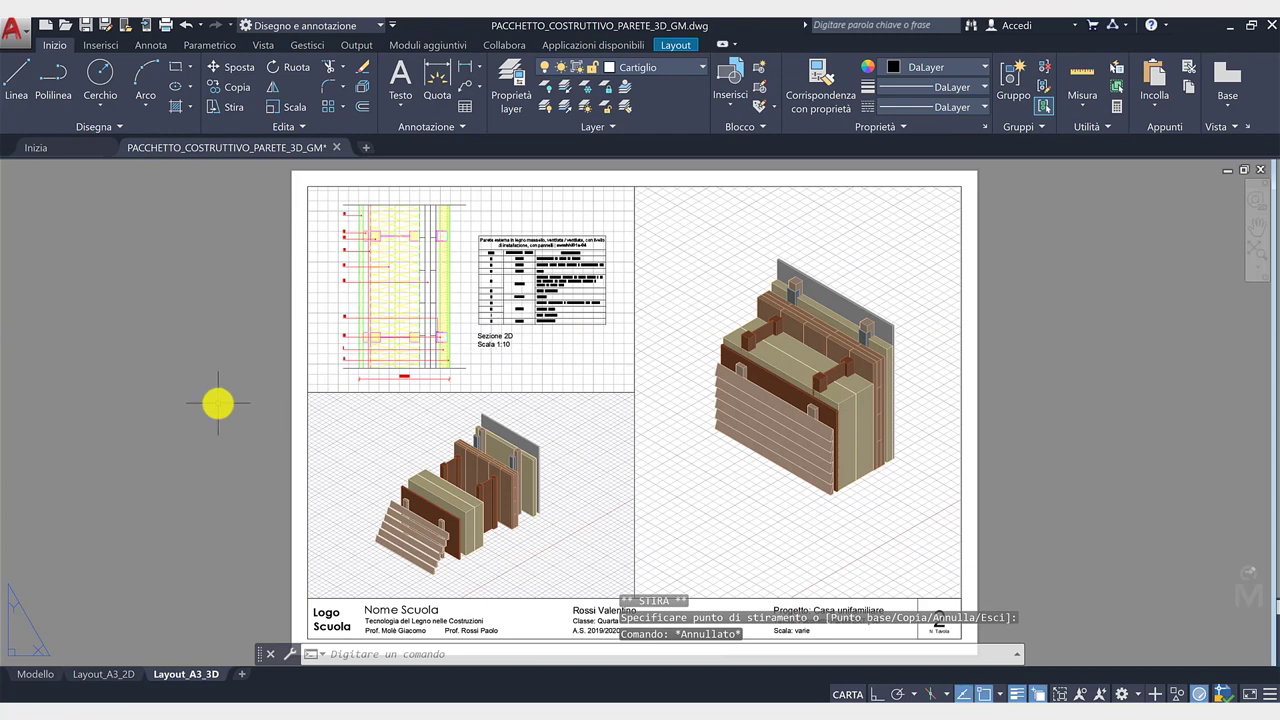
pyautogui.moveTo(218, 403); pyautogui.dragTo(211, 386, button='middle')
pyautogui.click(490, 321)
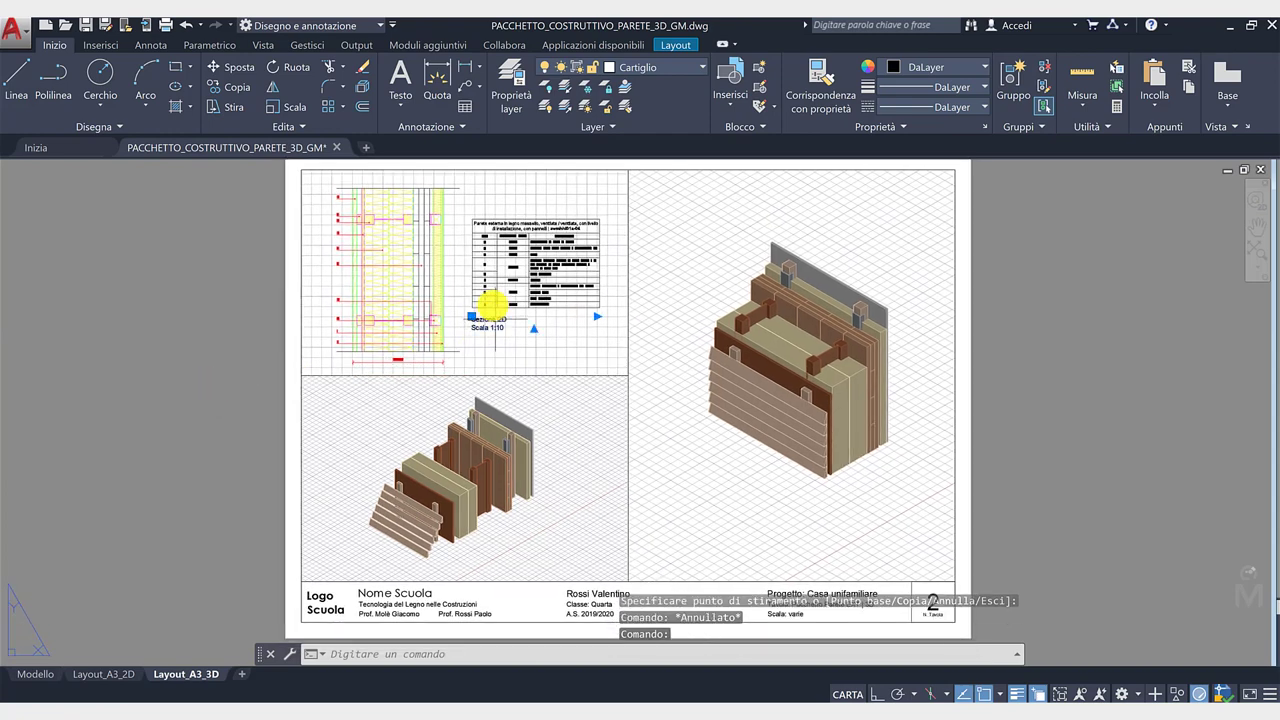
pyautogui.click(237, 87)
# Step: Copy the caption below the exploded wall view and reword it to 'Esploso 3D / Scala 1:20'
pyautogui.click(229, 290)
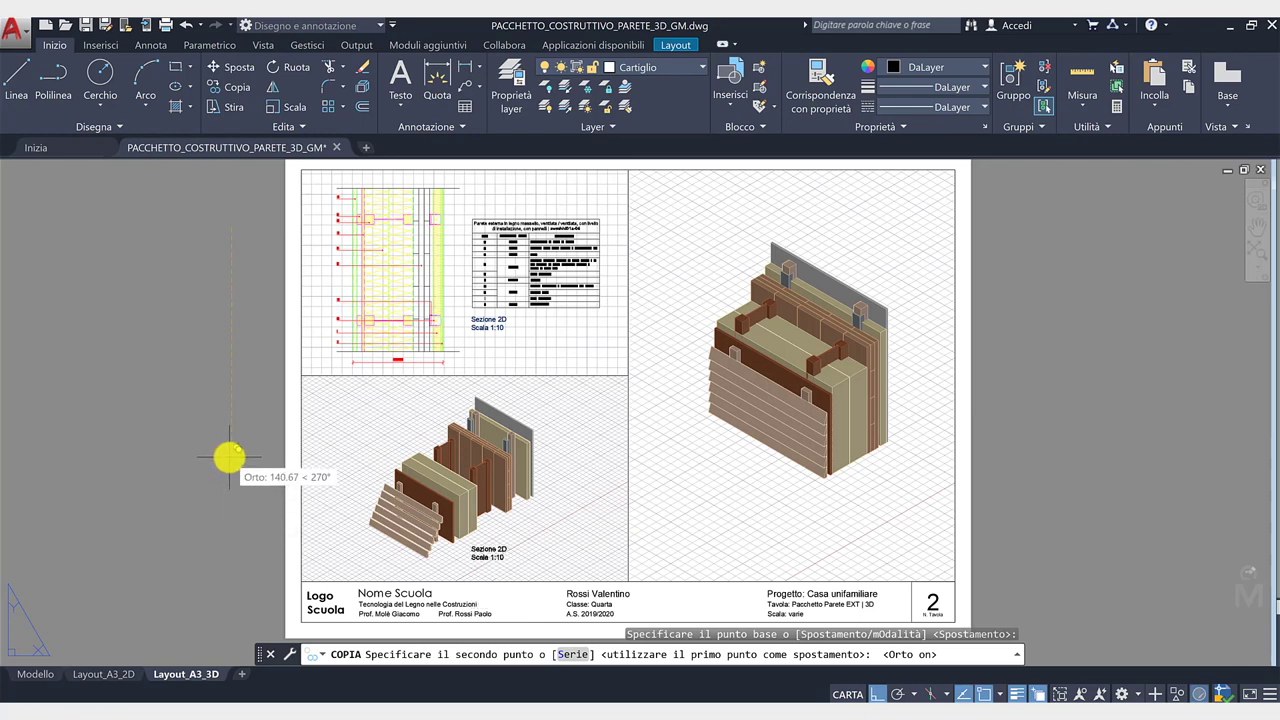
pyautogui.click(229, 457)
pyautogui.press('Escape')
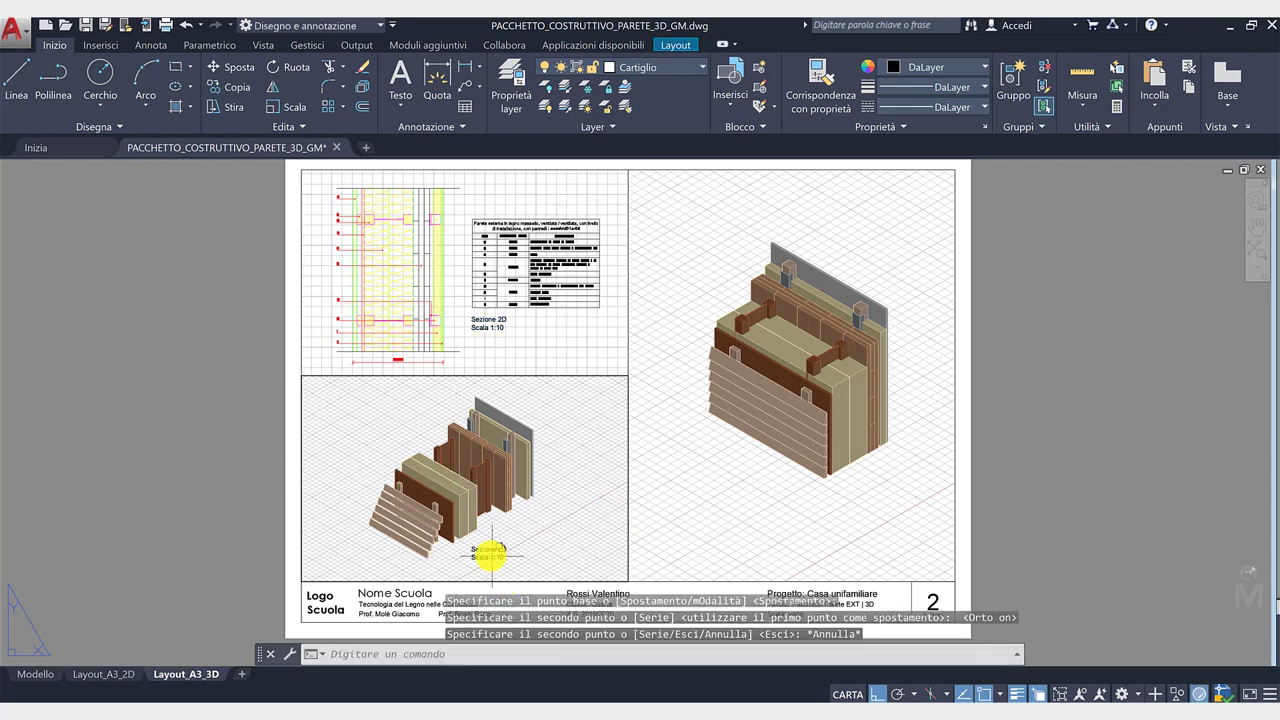
pyautogui.doubleClick(490, 553)
pyautogui.write('Esploso')
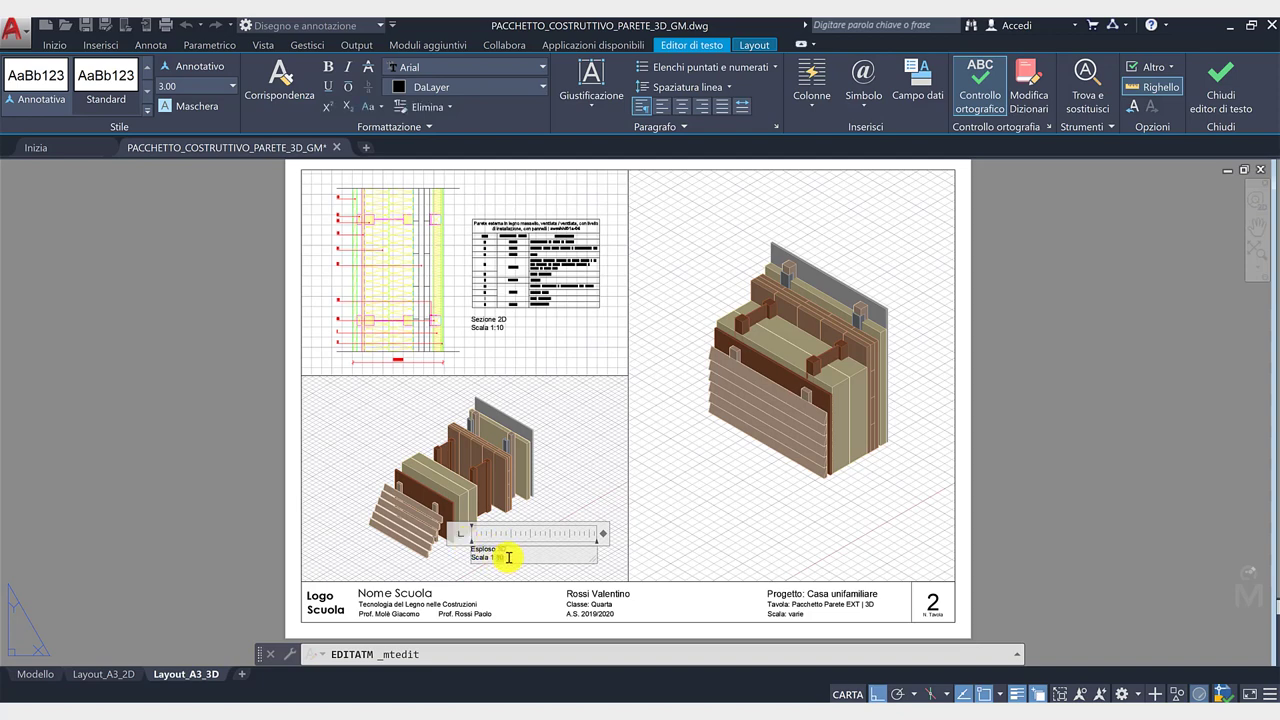
pyautogui.click(290, 535)
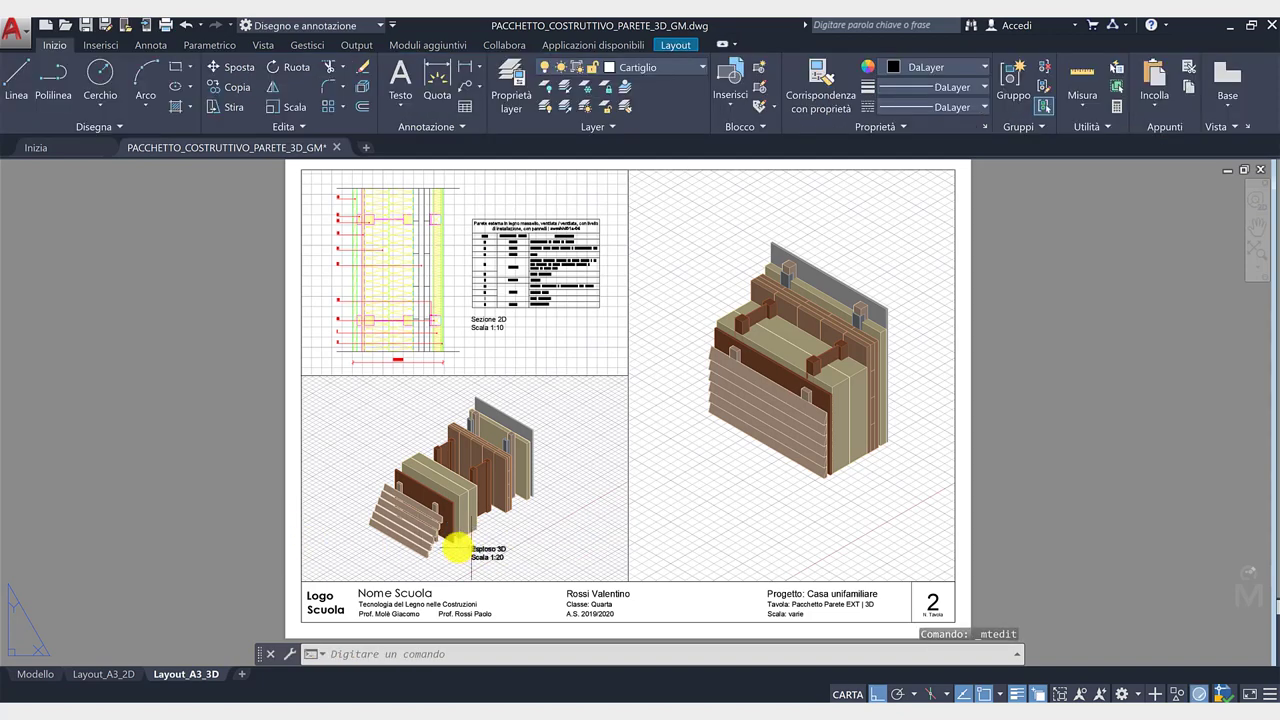
# Step: Copy the Esploso 3D caption into the assembled wall viewport and reword it 'Vista 3D / Scala 1:10'
pyautogui.click(237, 87)
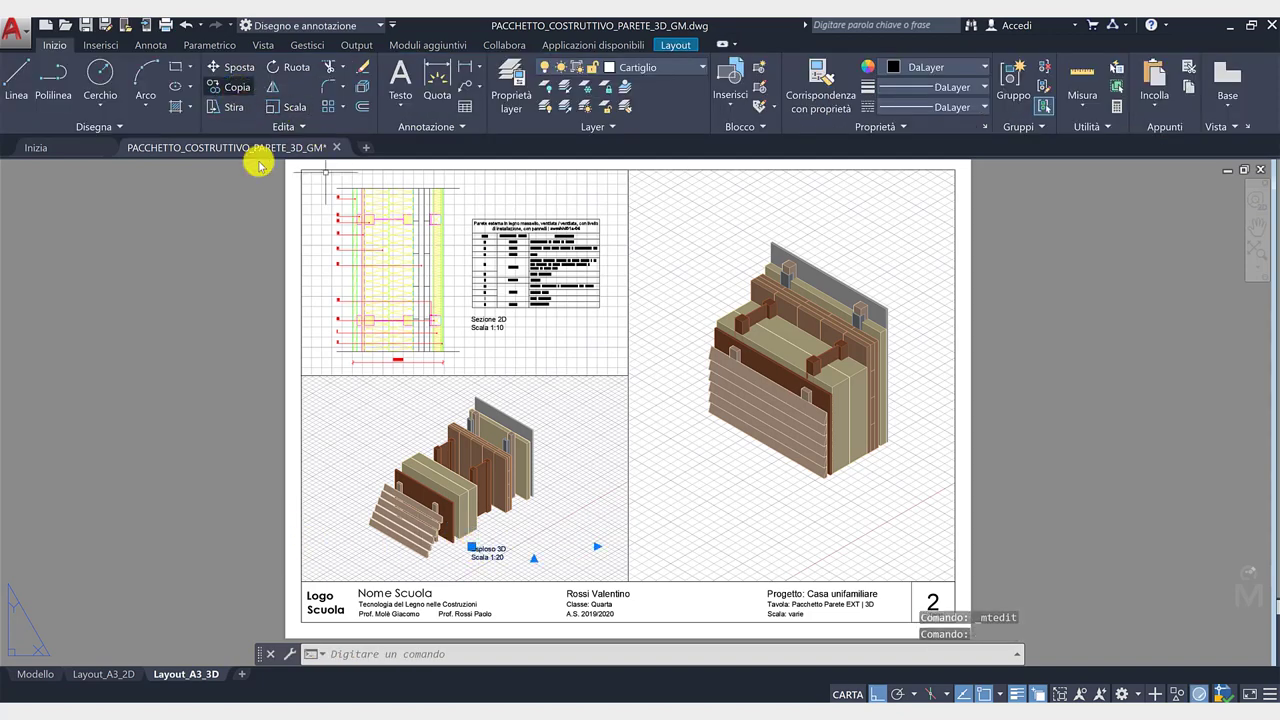
pyautogui.click(196, 376)
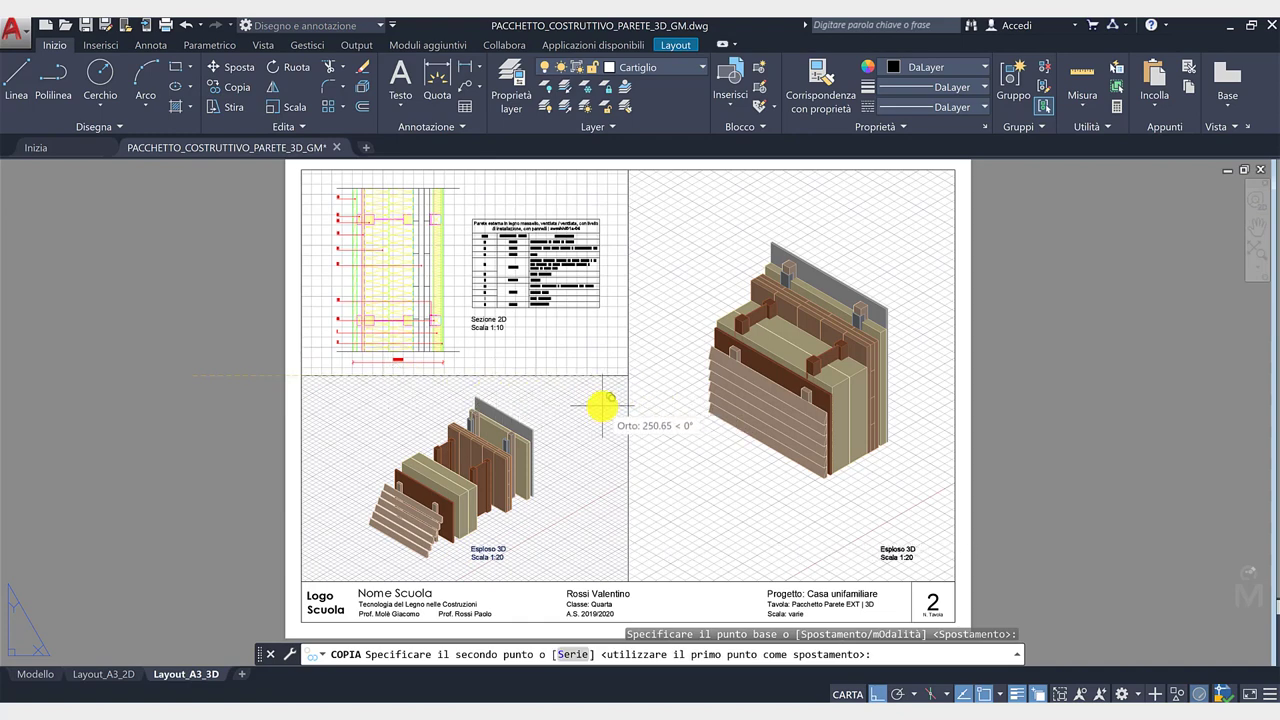
pyautogui.click(614, 405)
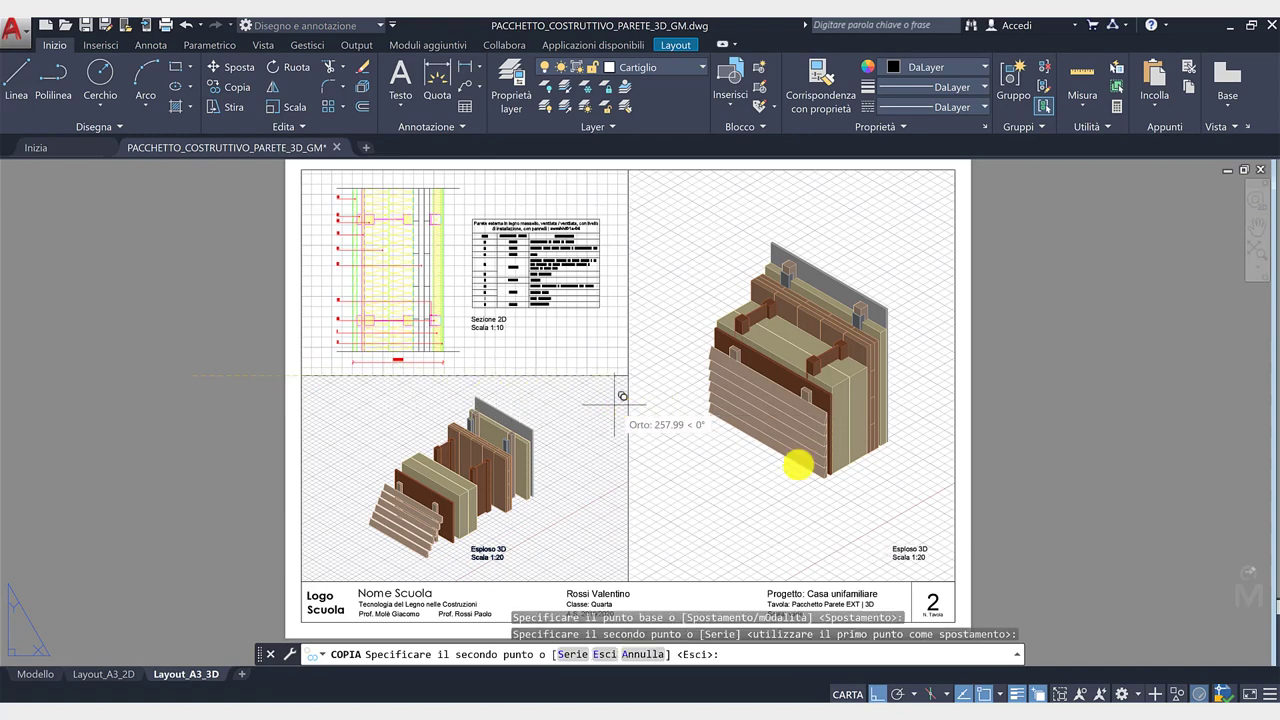
pyautogui.press('Escape')
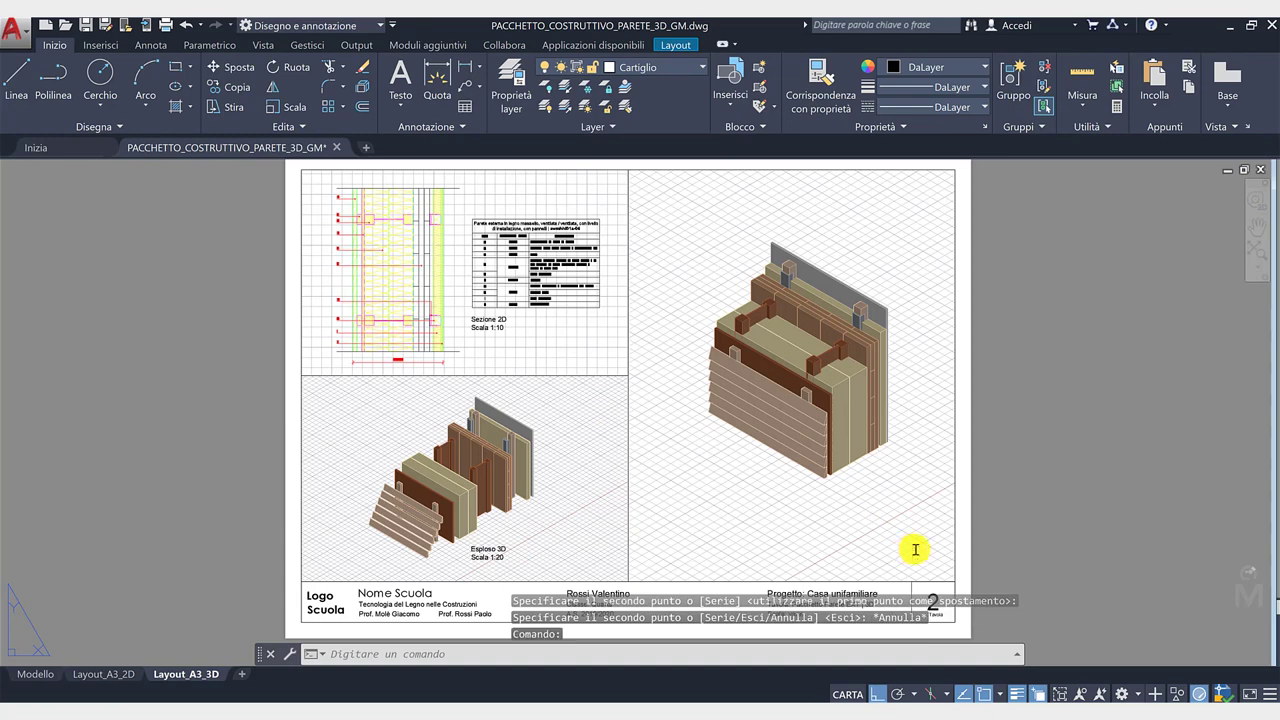
pyautogui.doubleClick(909, 548)
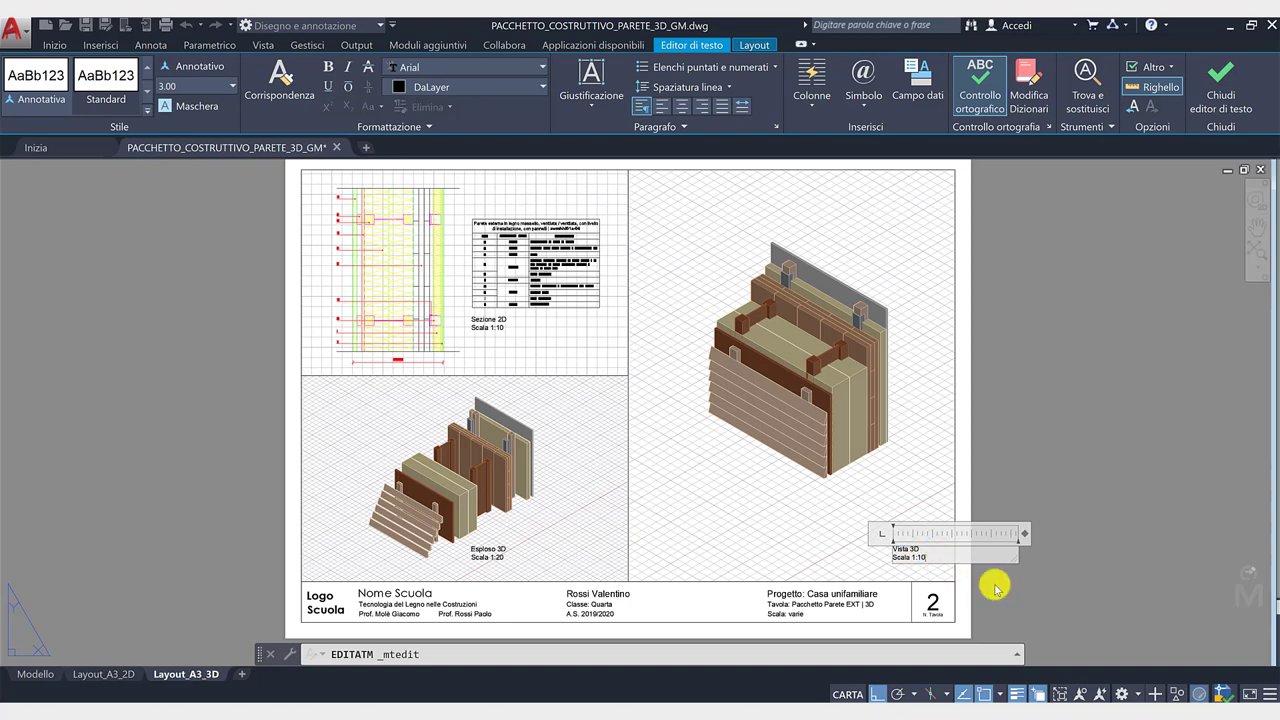
pyautogui.click(995, 585)
pyautogui.click(500, 551)
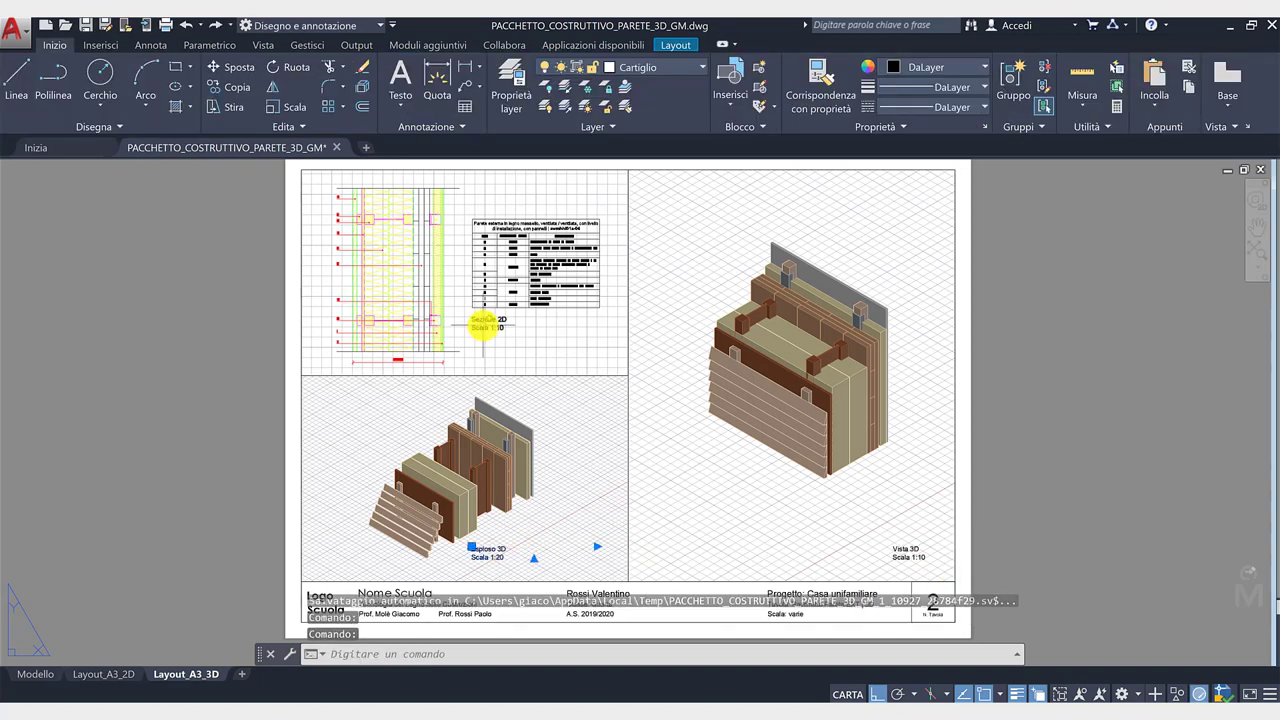
# Step: Move the viewport captions into their final positions, then open a Plot preview of the A3 sheet
pyautogui.click(225, 67)
pyautogui.click(148, 307)
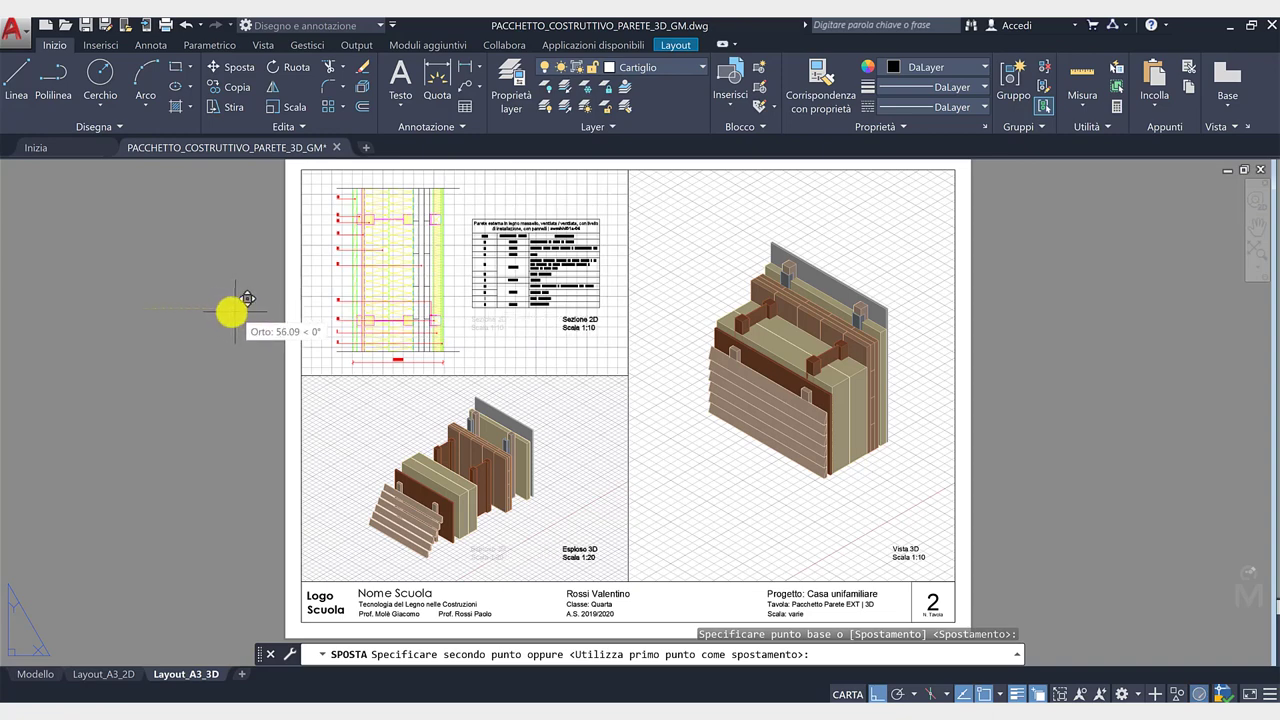
pyautogui.click(236, 313)
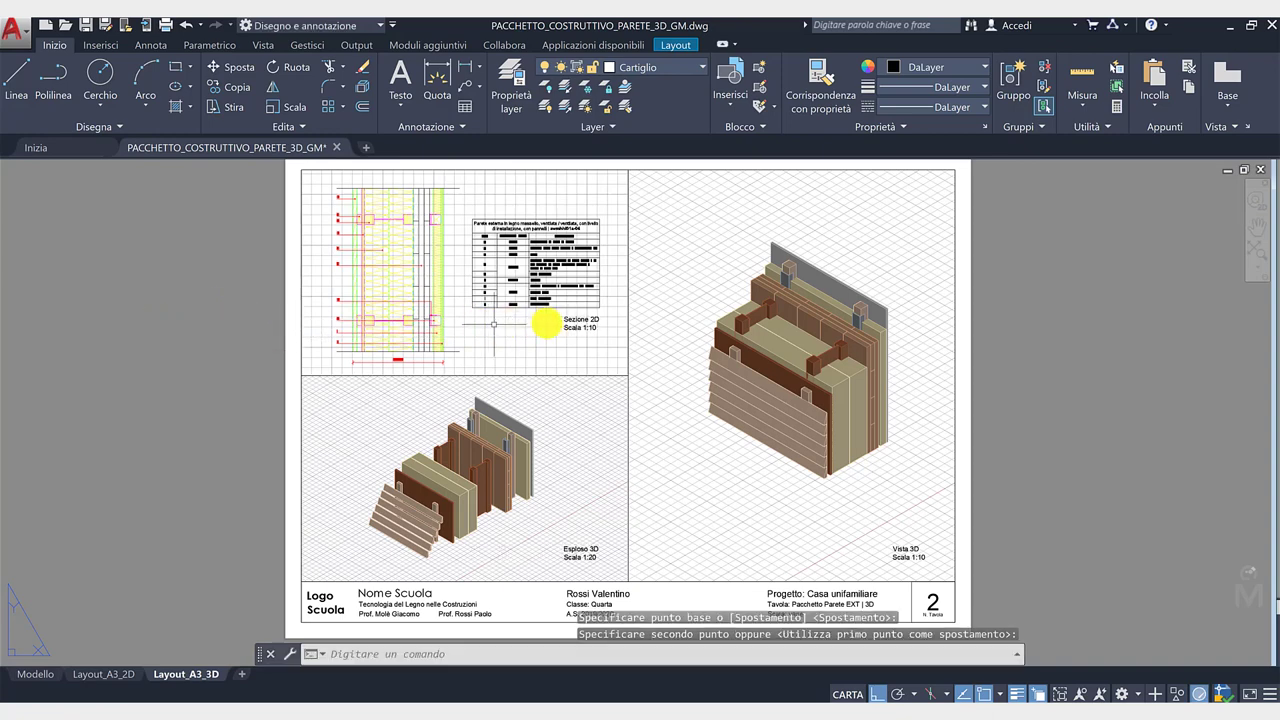
pyautogui.click(238, 67)
pyautogui.click(188, 210)
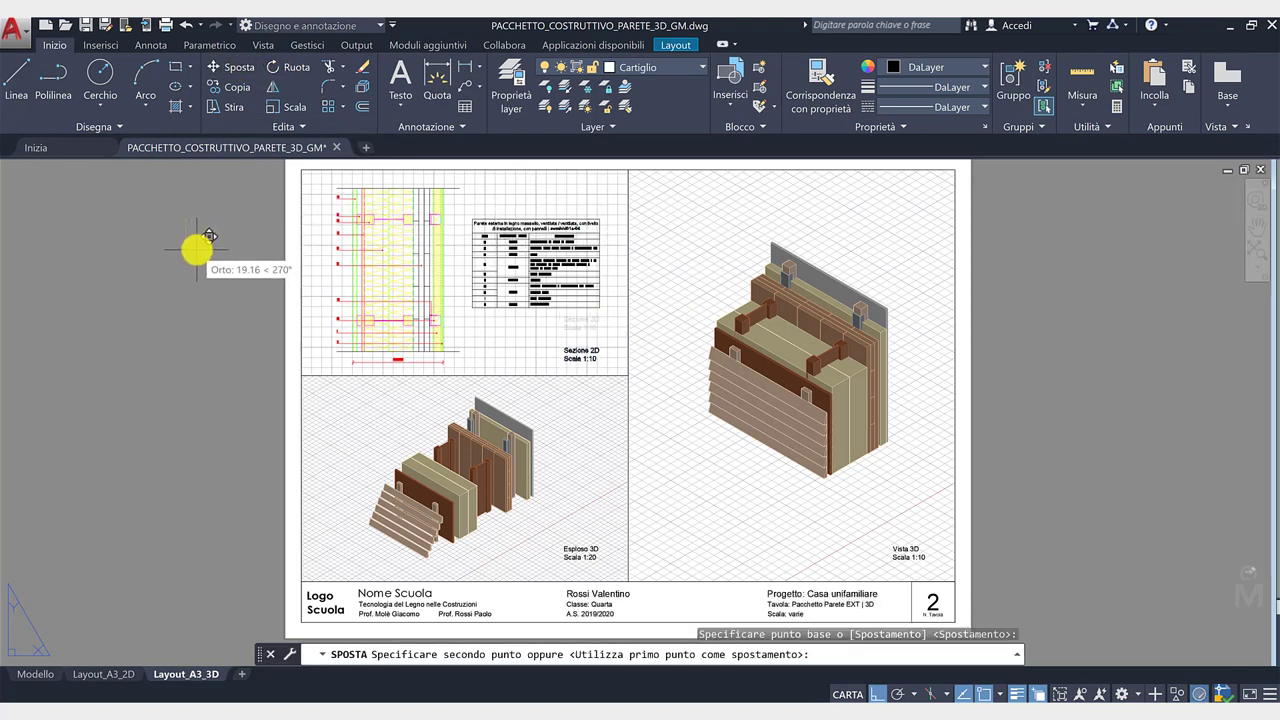
pyautogui.click(195, 251)
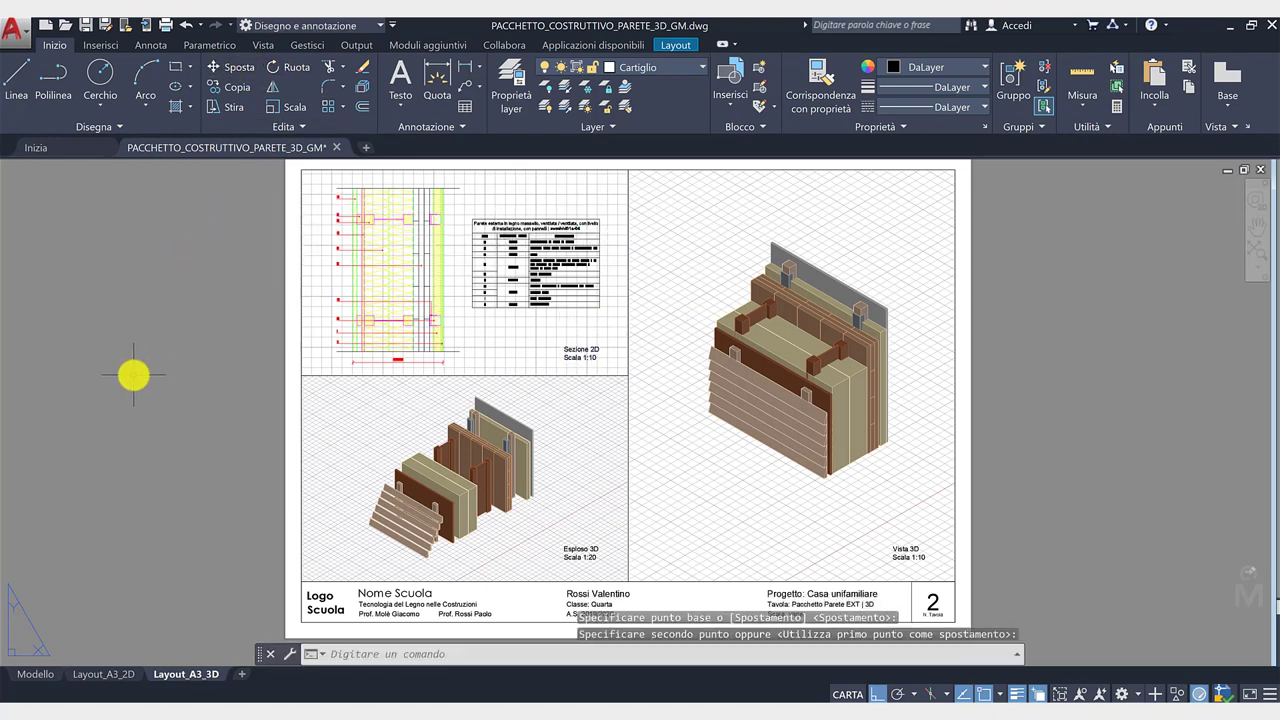
pyautogui.click(166, 25)
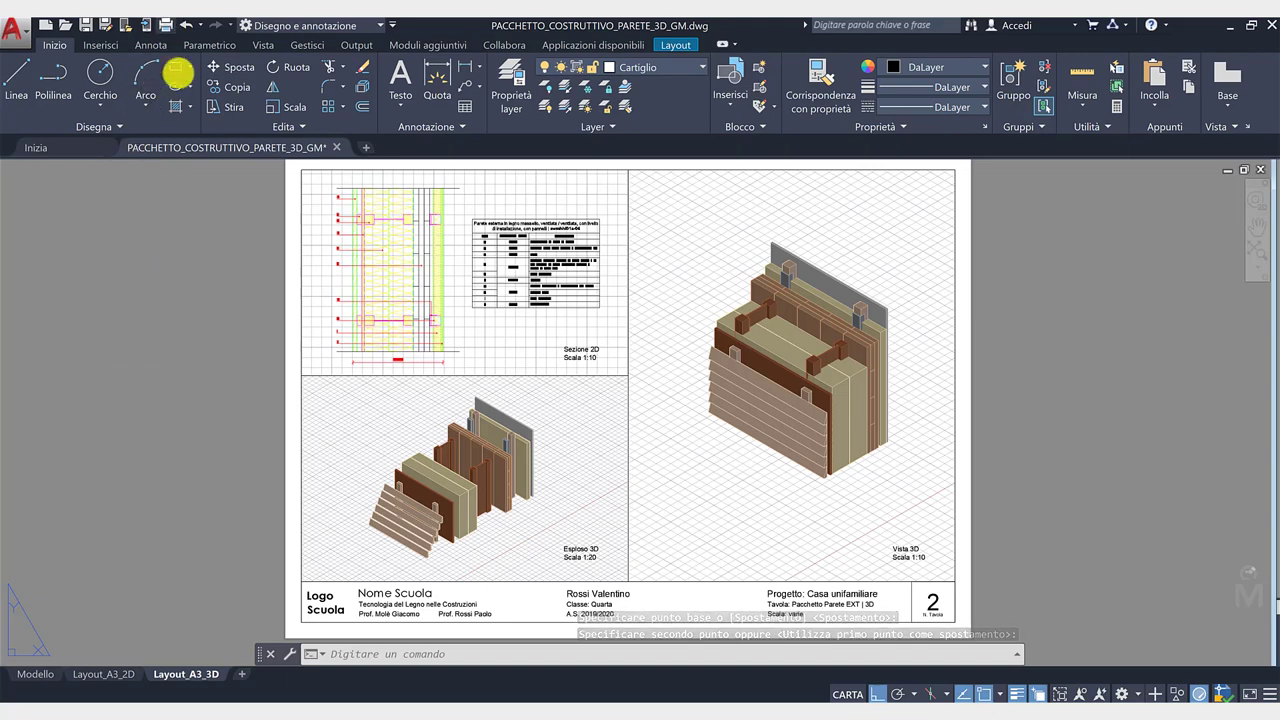
pyautogui.click(357, 651)
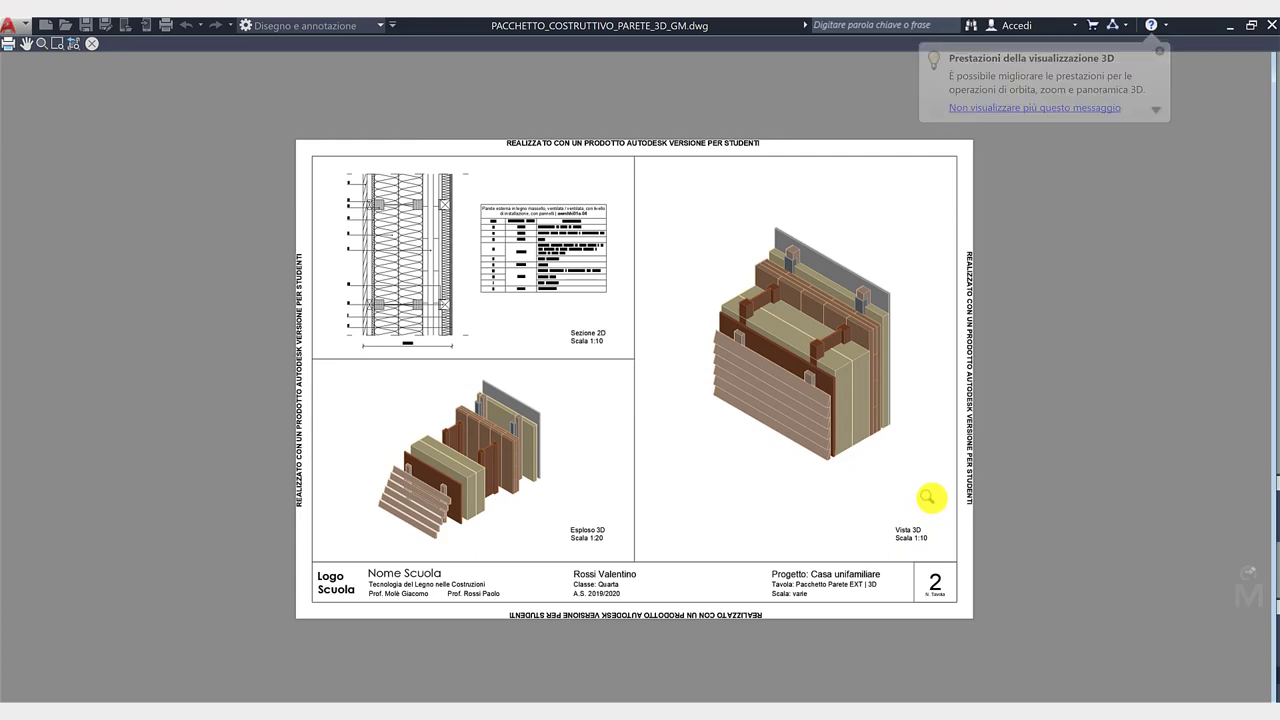
pyautogui.scroll(2, 880, 509)
pyautogui.click(25, 43)
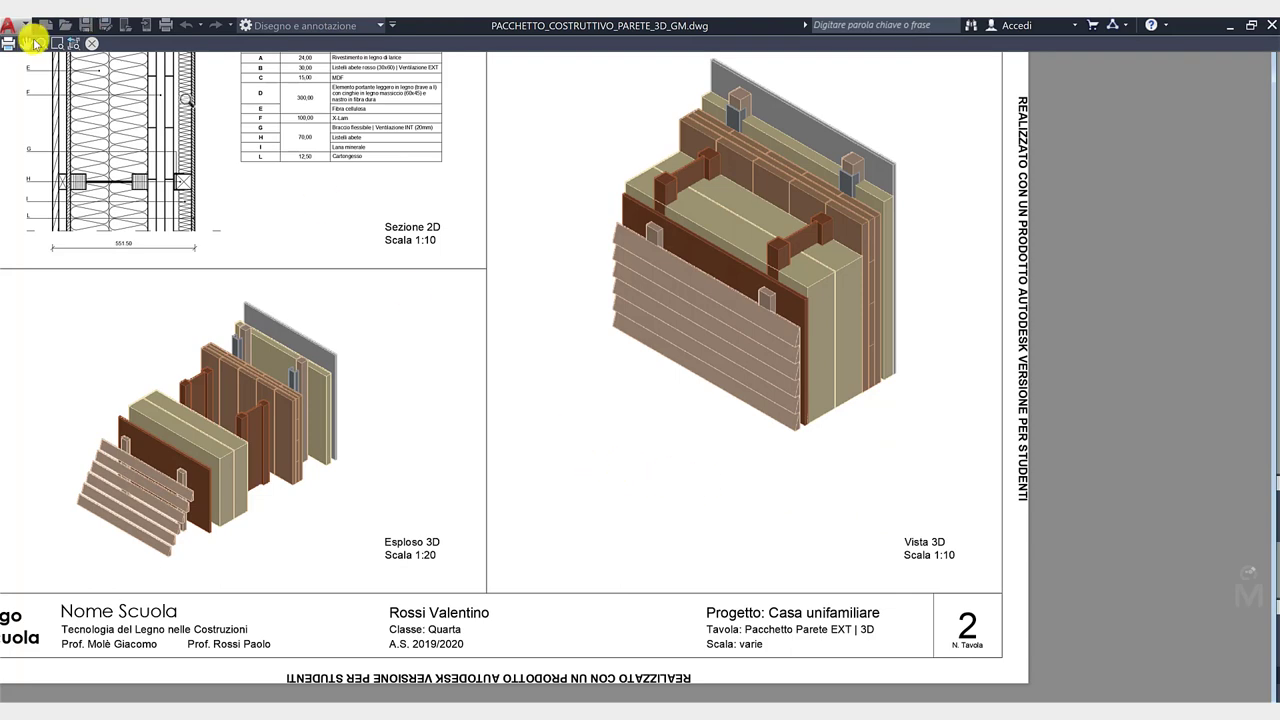
pyautogui.moveTo(333, 210)
pyautogui.mouseDown()
pyautogui.moveTo(461, 270)
pyautogui.moveTo(523, 317)
pyautogui.moveTo(522, 341)
pyautogui.mouseUp()
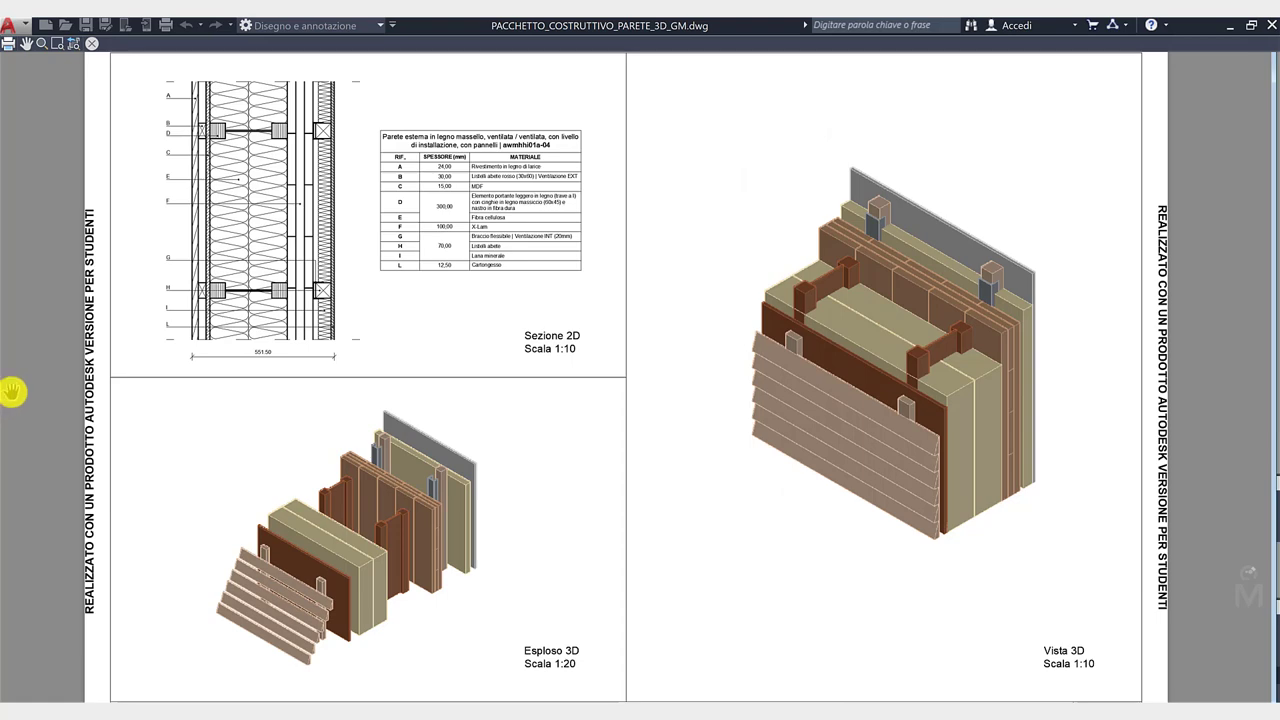
pyautogui.scroll(-2, 12, 392)
pyautogui.moveTo(23, 390); pyautogui.dragTo(246, 378)
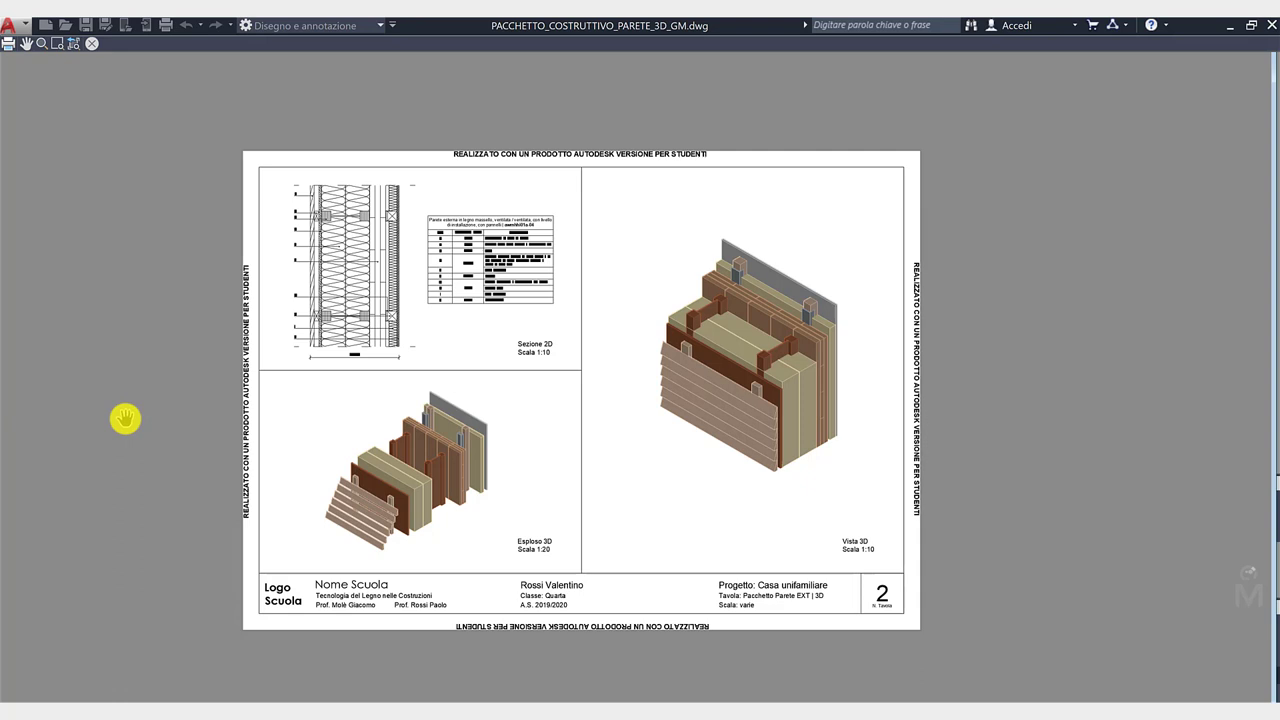
pyautogui.moveTo(391, 320); pyautogui.dragTo(432, 308)
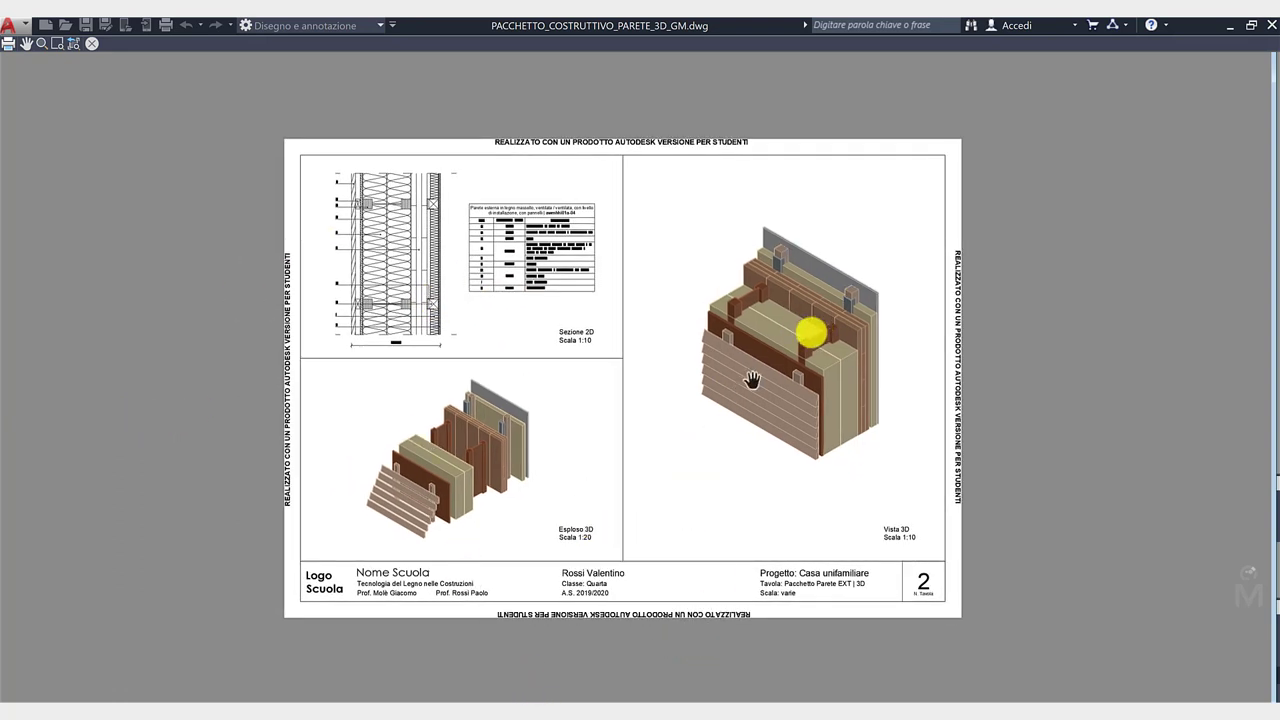
pyautogui.scroll(2, 516, 208)
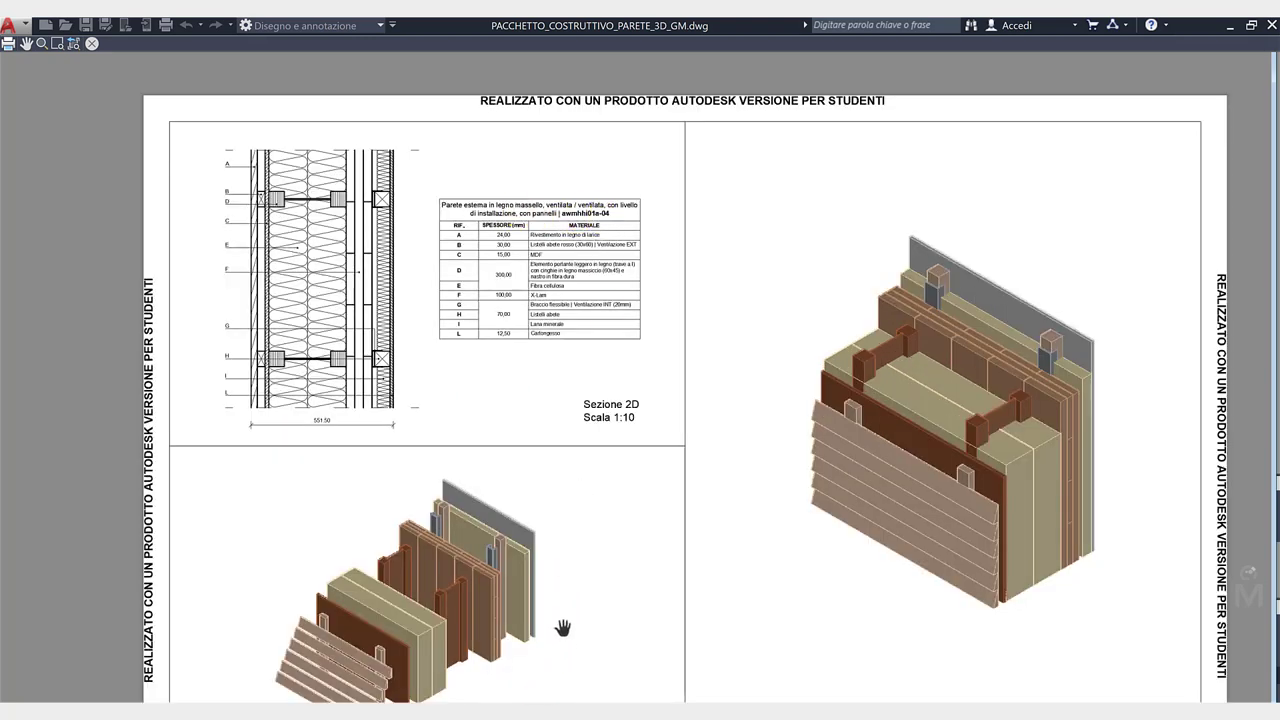
pyautogui.scroll(-2, 716, 380)
pyautogui.moveTo(714, 380); pyautogui.dragTo(666, 351)
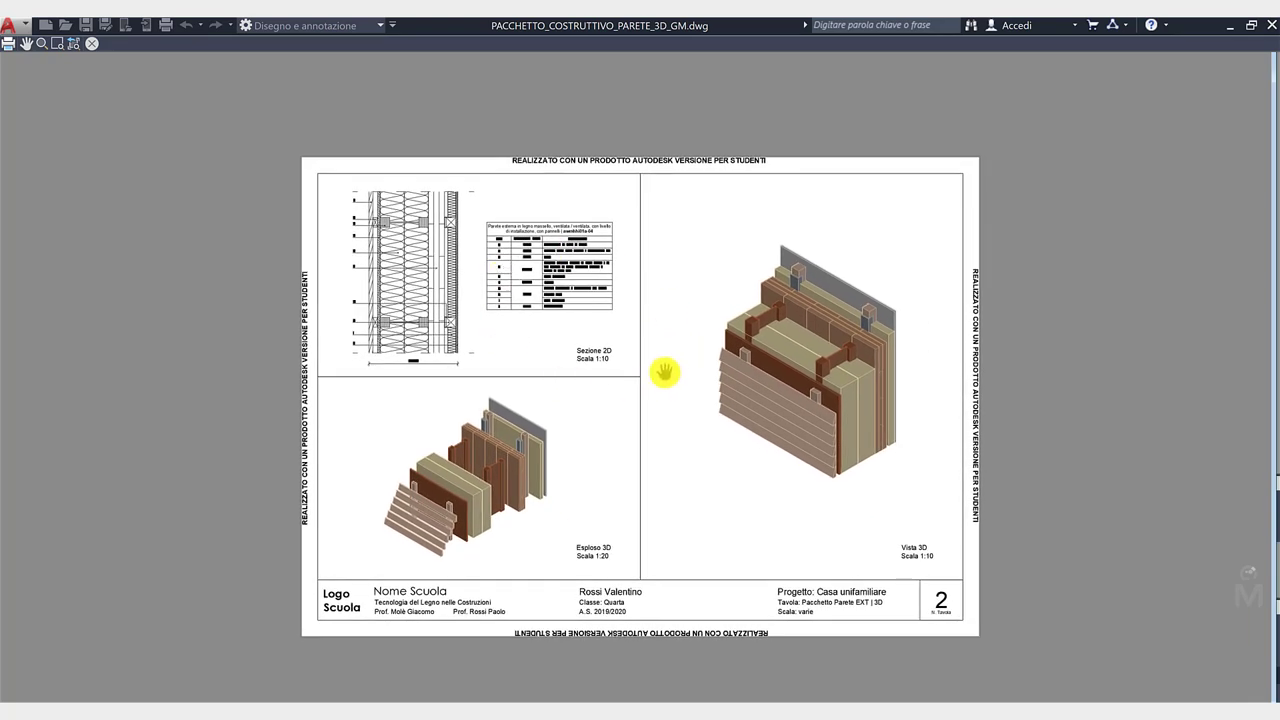
pyautogui.scroll(2, 482, 223)
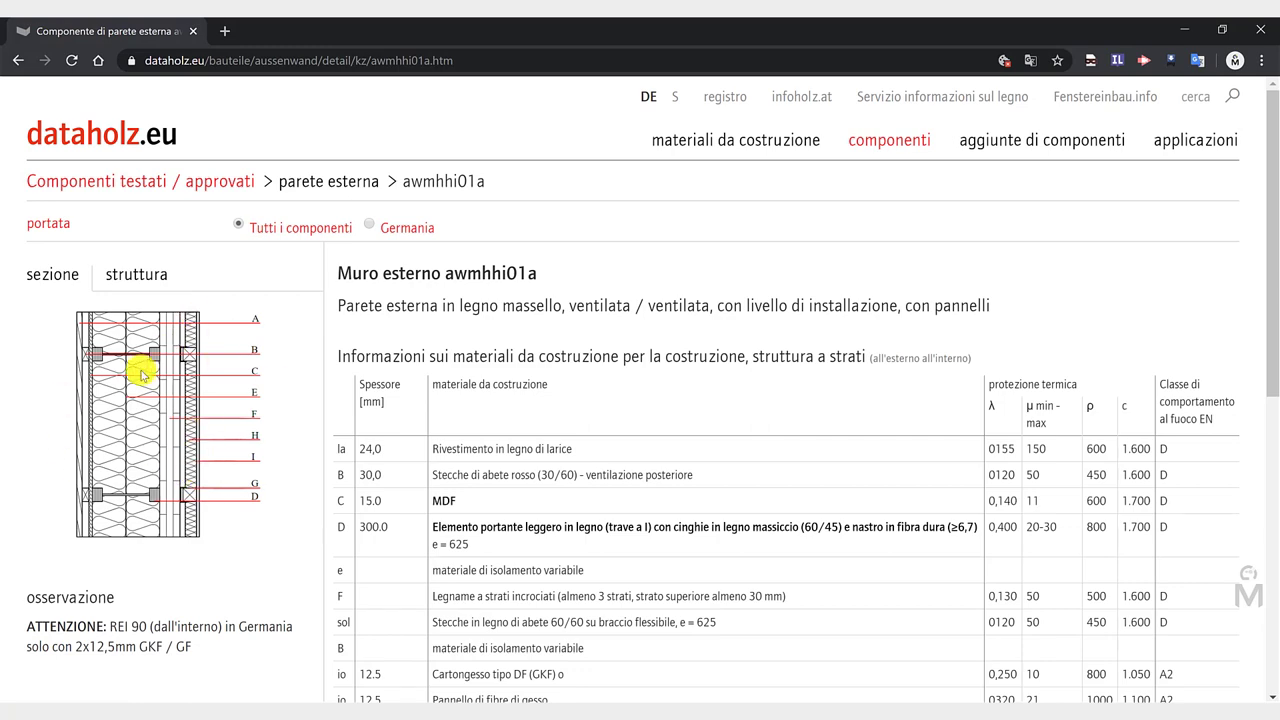
# Step: On the dataholz.eu awmhhi01a page, bring up the wall's struttura 3D view
pyautogui.scroll(-1, 144, 376)
pyautogui.scroll(-1, 495, 560)
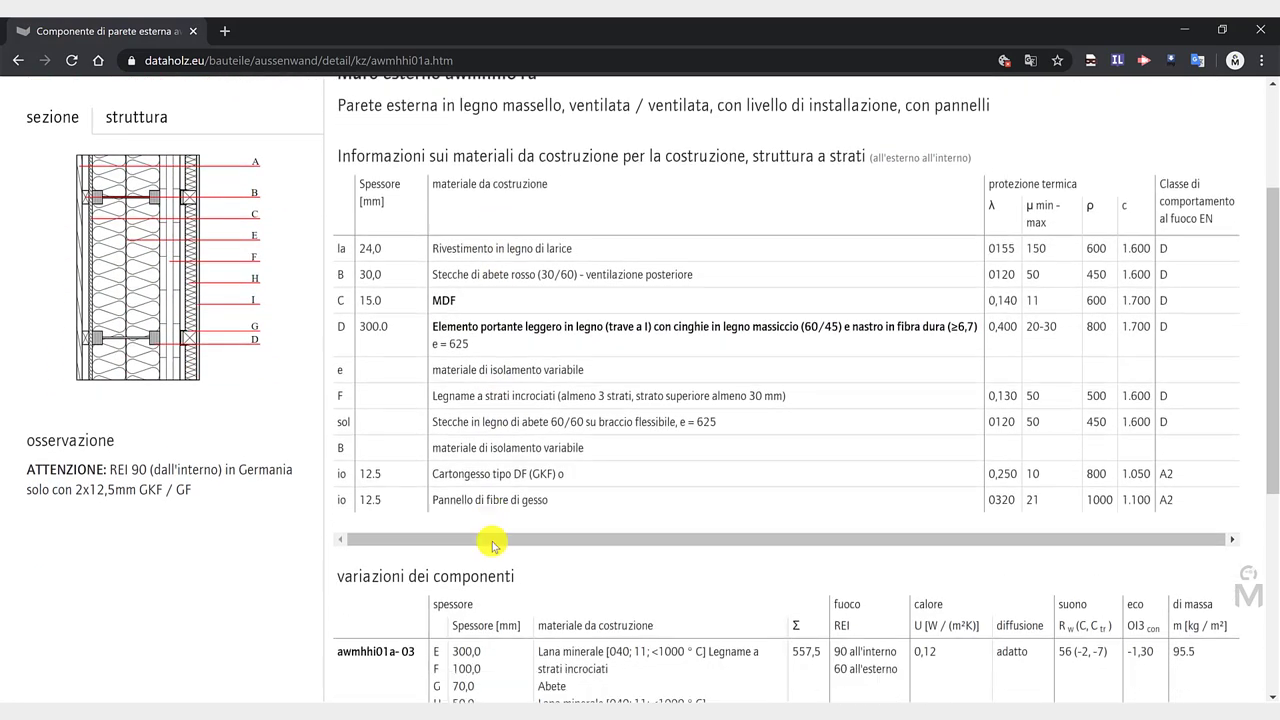
pyautogui.scroll(-3, 494, 537)
pyautogui.moveTo(414, 430); pyautogui.dragTo(342, 431)
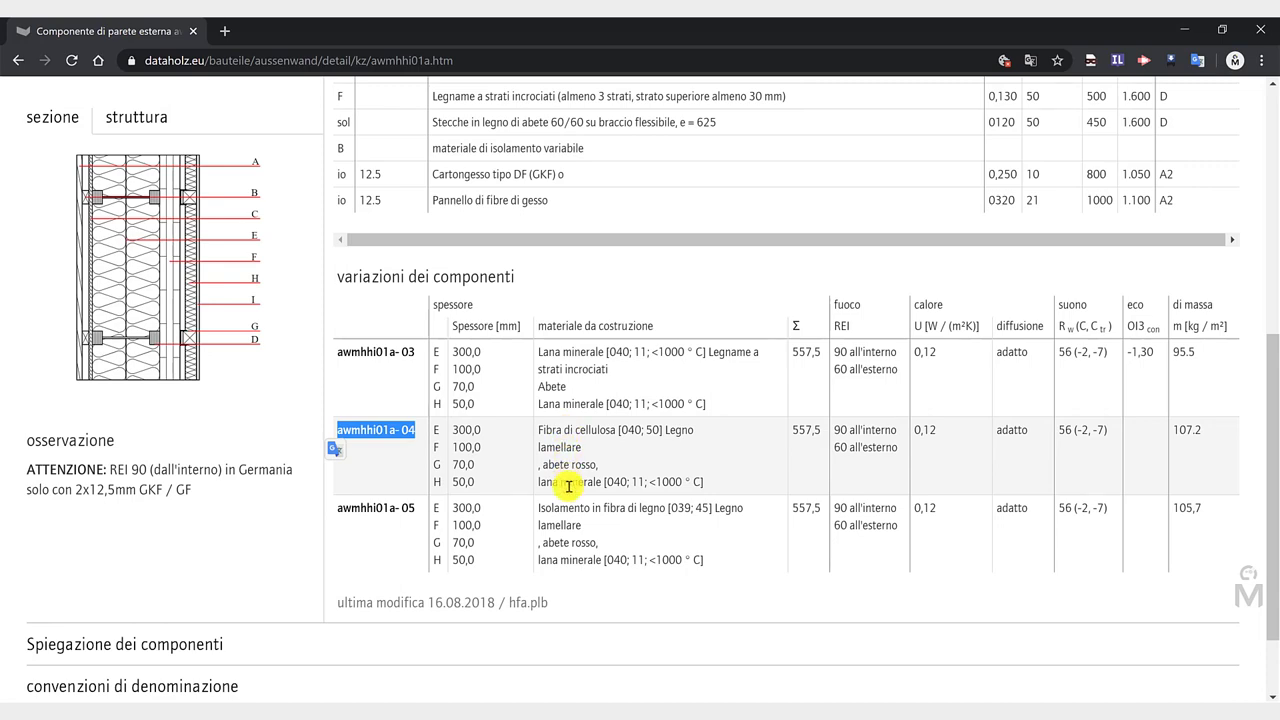
pyautogui.scroll(5, 568, 486)
pyautogui.click(138, 194)
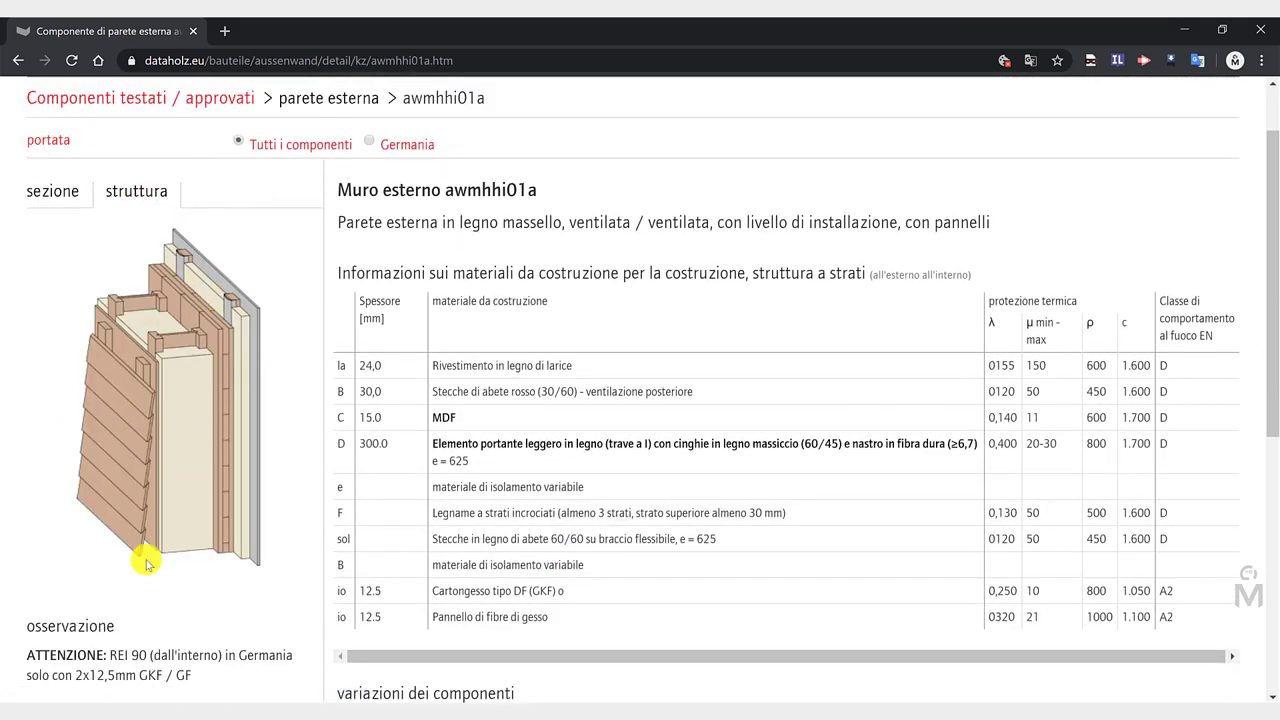
pyautogui.scroll(1, 155, 480)
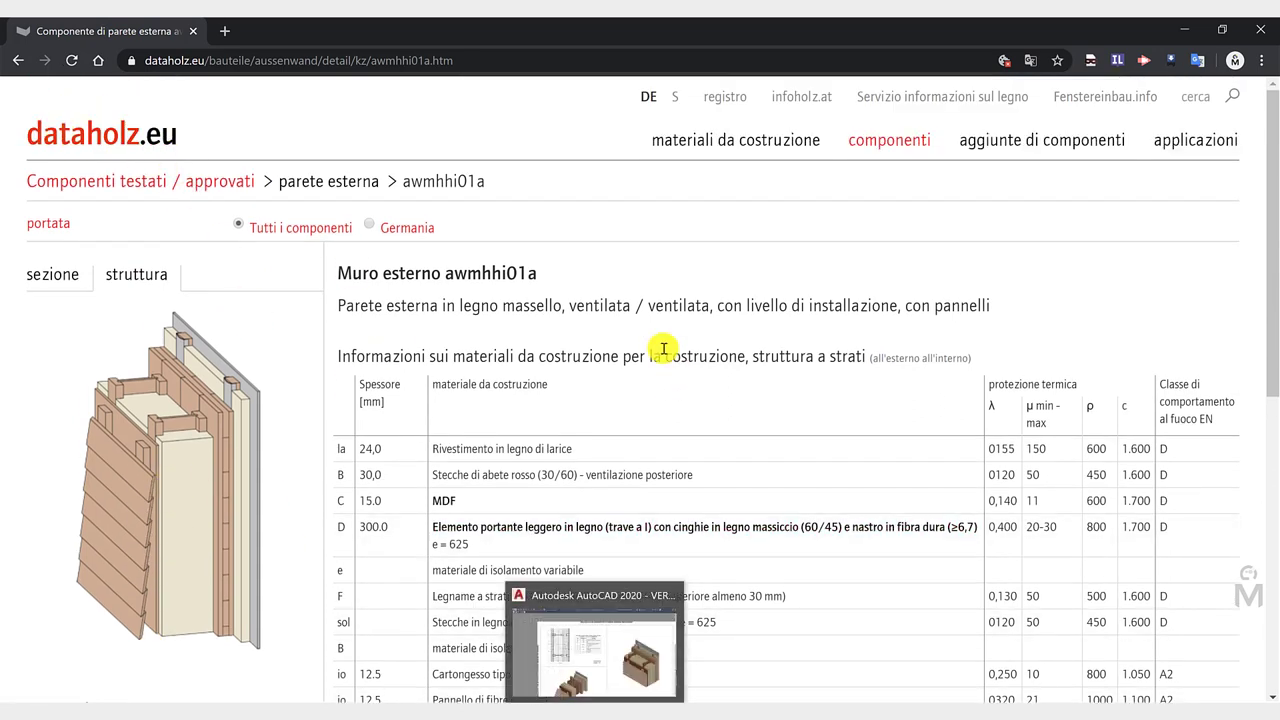
pyautogui.scroll(-1, 720, 280)
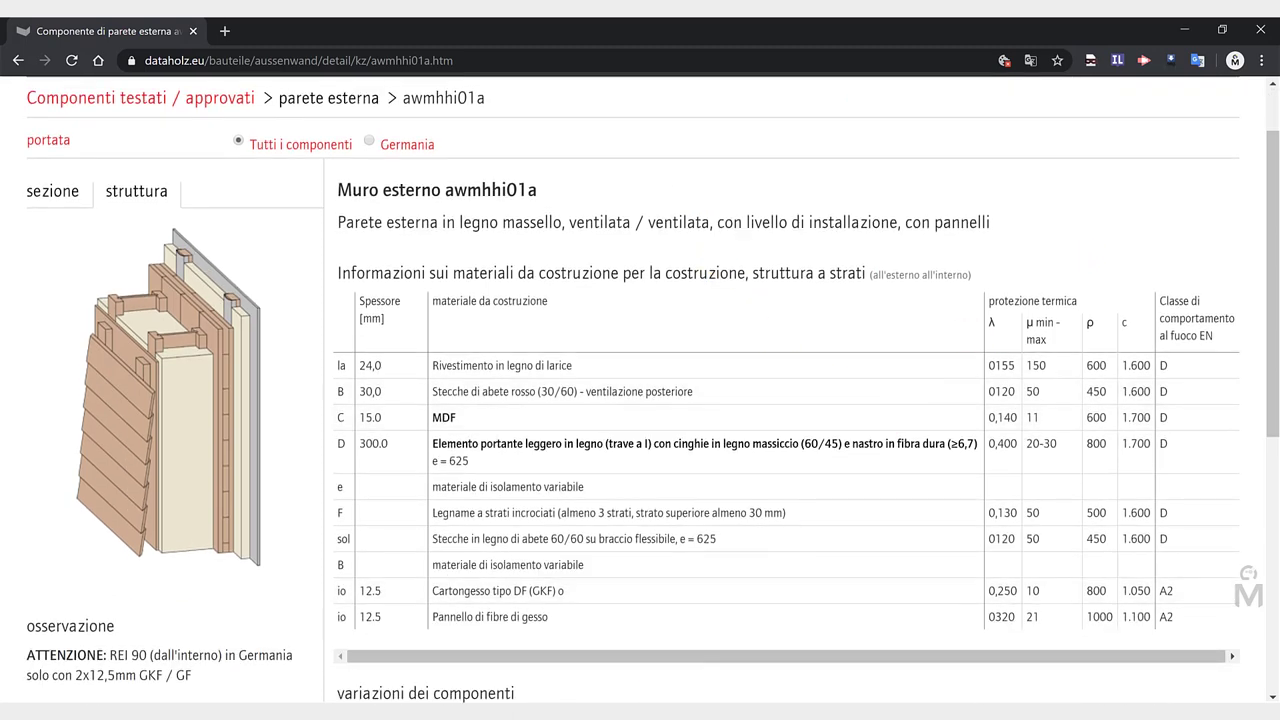
# Step: Back in AutoCAD, close the Layout_A3_3D print preview
pyautogui.hotkey('alt', 'Tab')
pyautogui.scroll(-3, 643, 491)
pyautogui.moveTo(771, 557); pyautogui.dragTo(740, 513, button='middle')
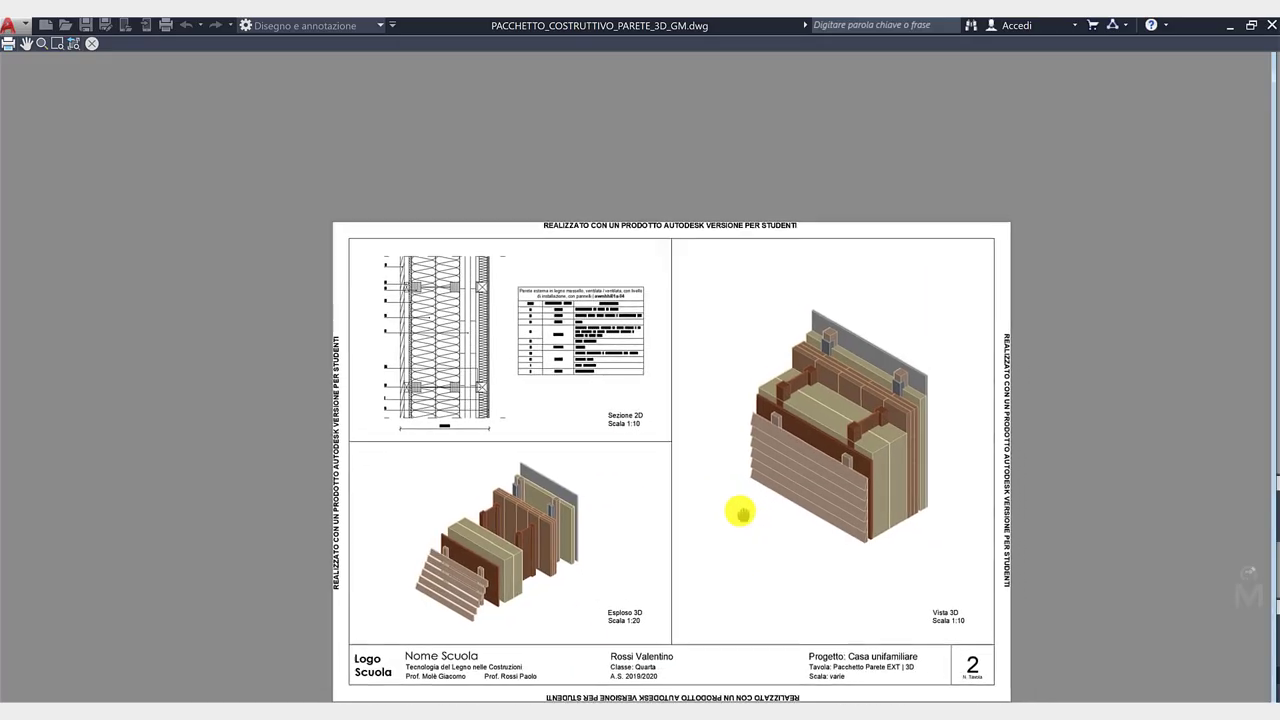
pyautogui.scroll(2, 777, 583)
pyautogui.scroll(1, 760, 580)
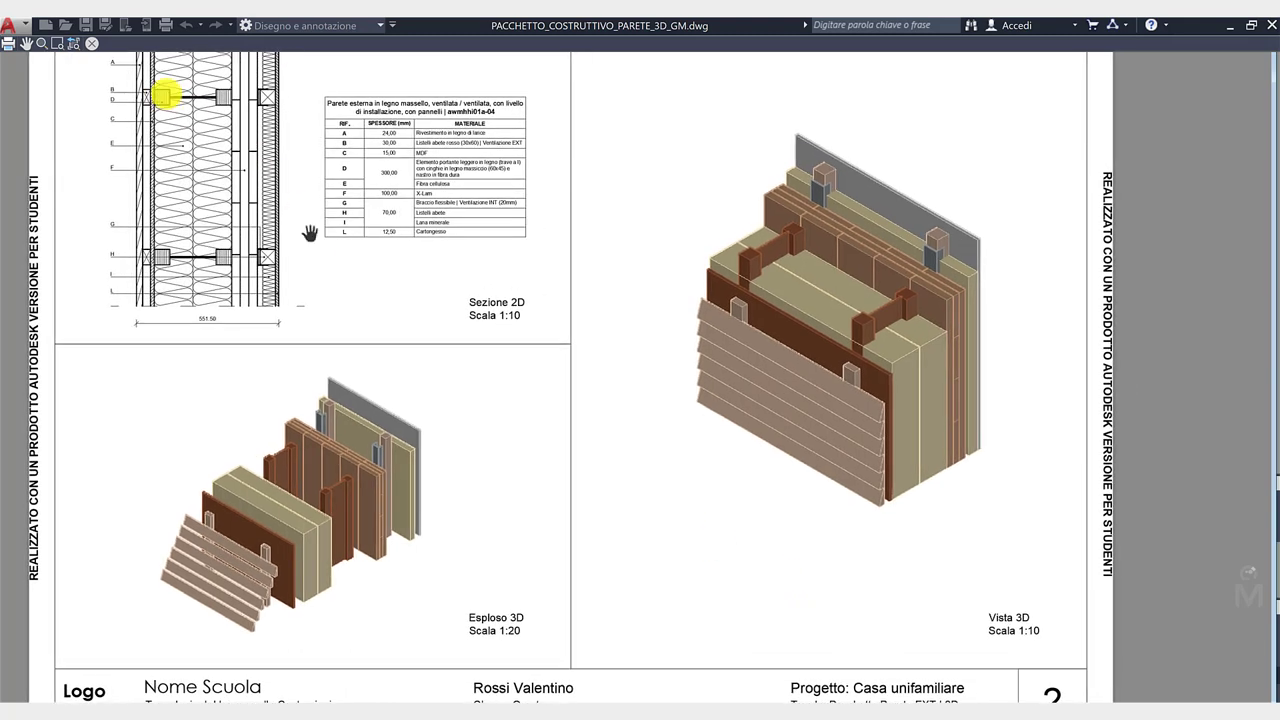
pyautogui.click(91, 43)
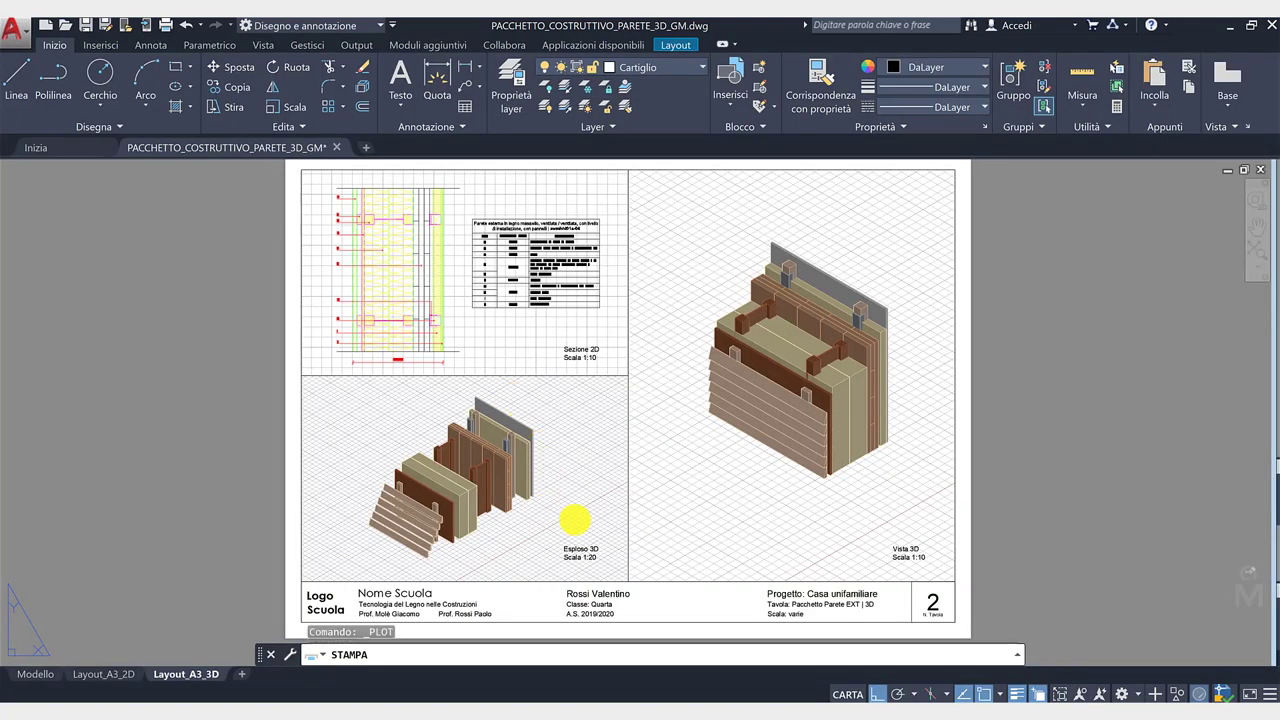
pyautogui.click(934, 135)
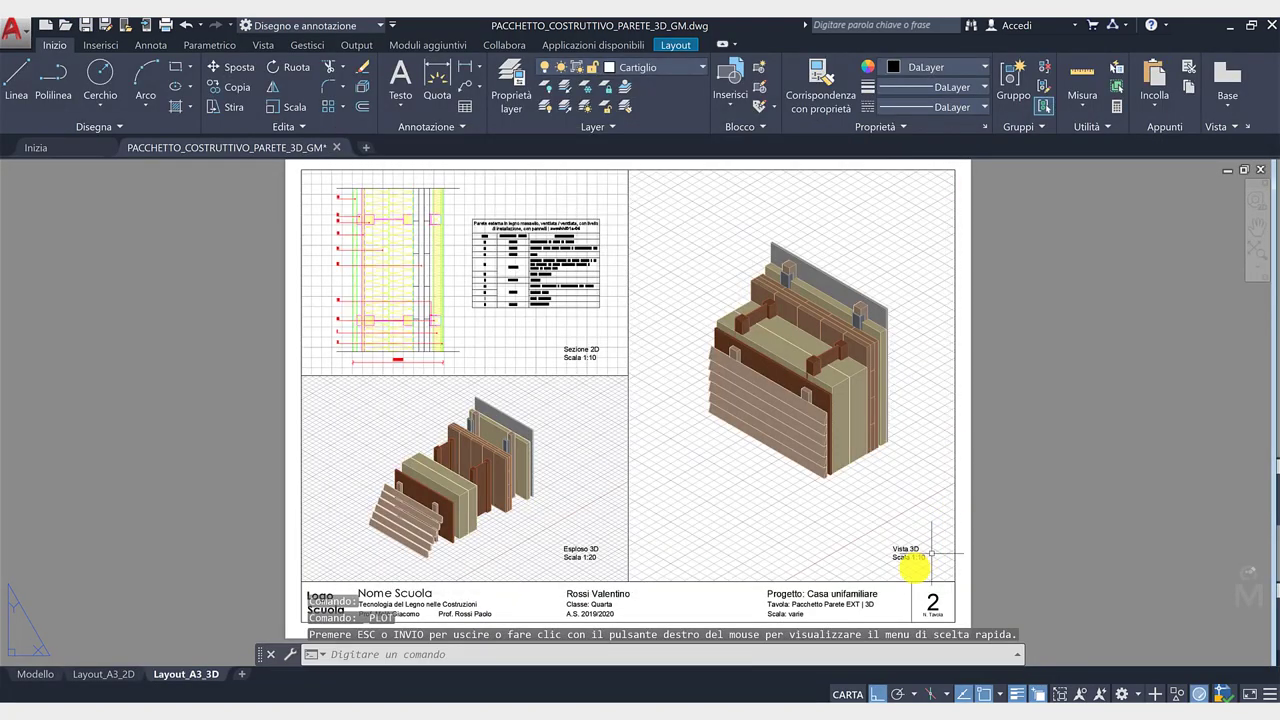
pyautogui.scroll(2, 857, 600)
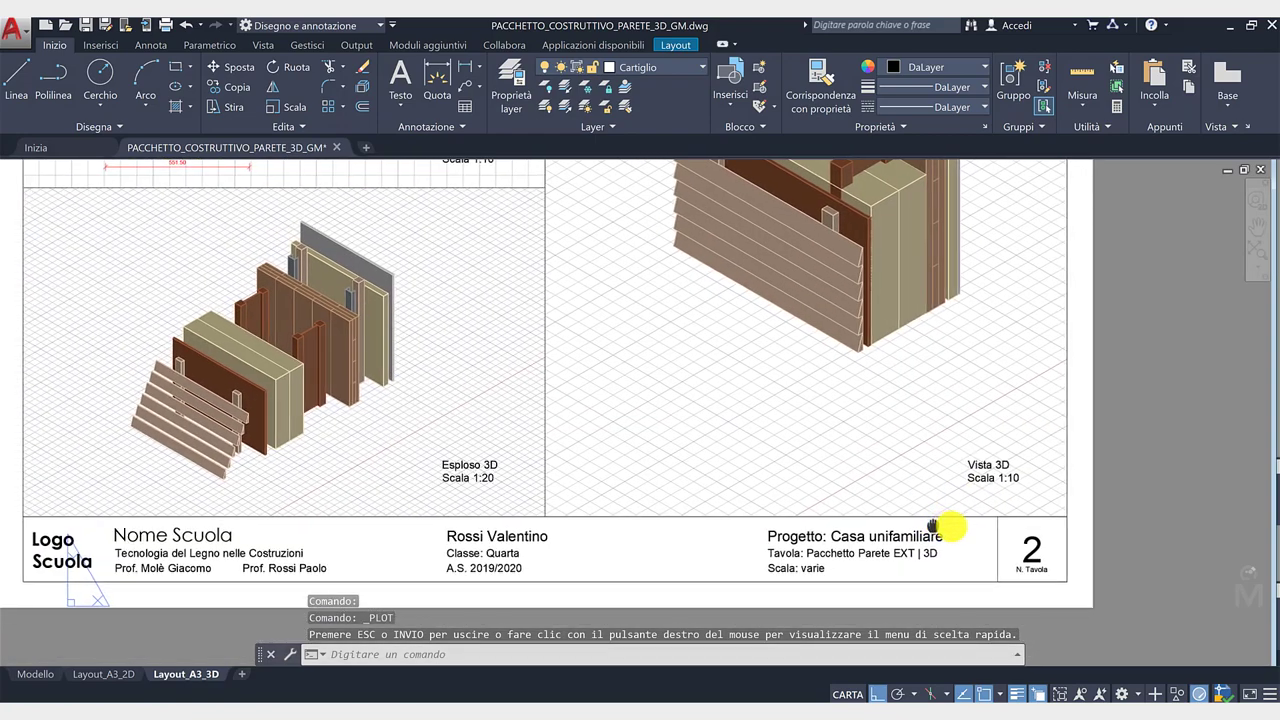
pyautogui.moveTo(932, 526); pyautogui.dragTo(954, 530, button='middle')
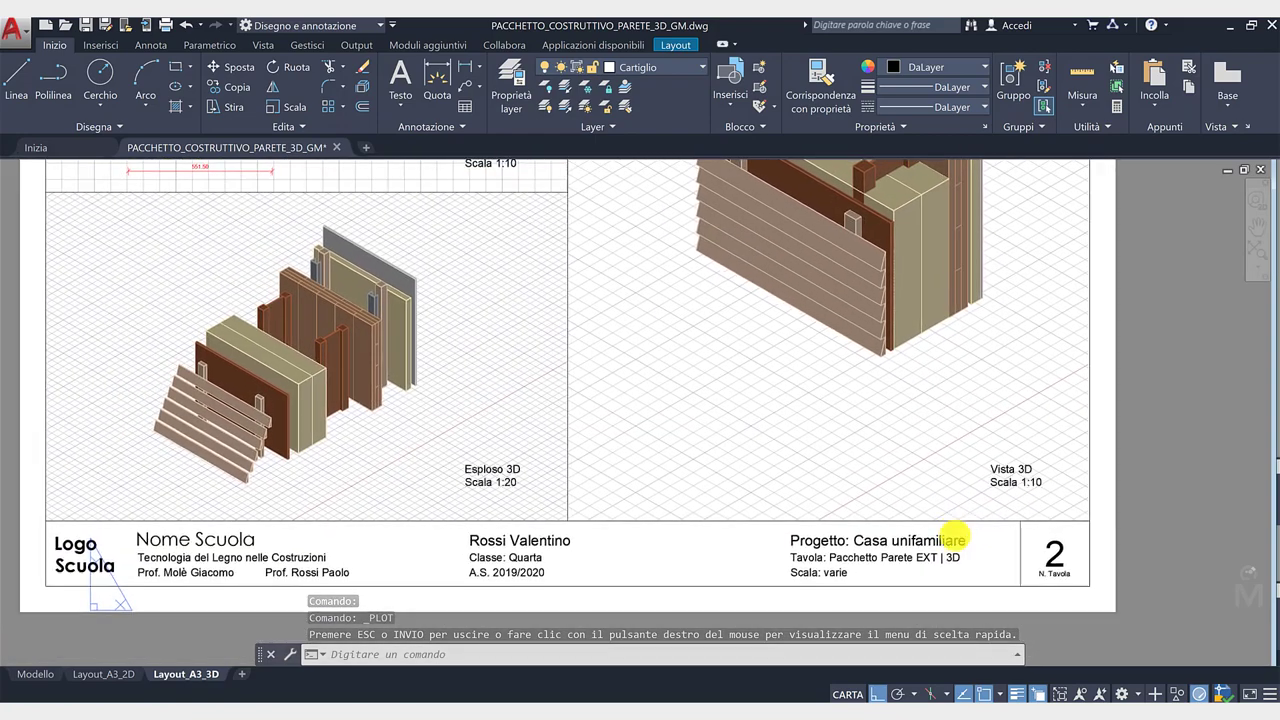
pyautogui.doubleClick(845, 572)
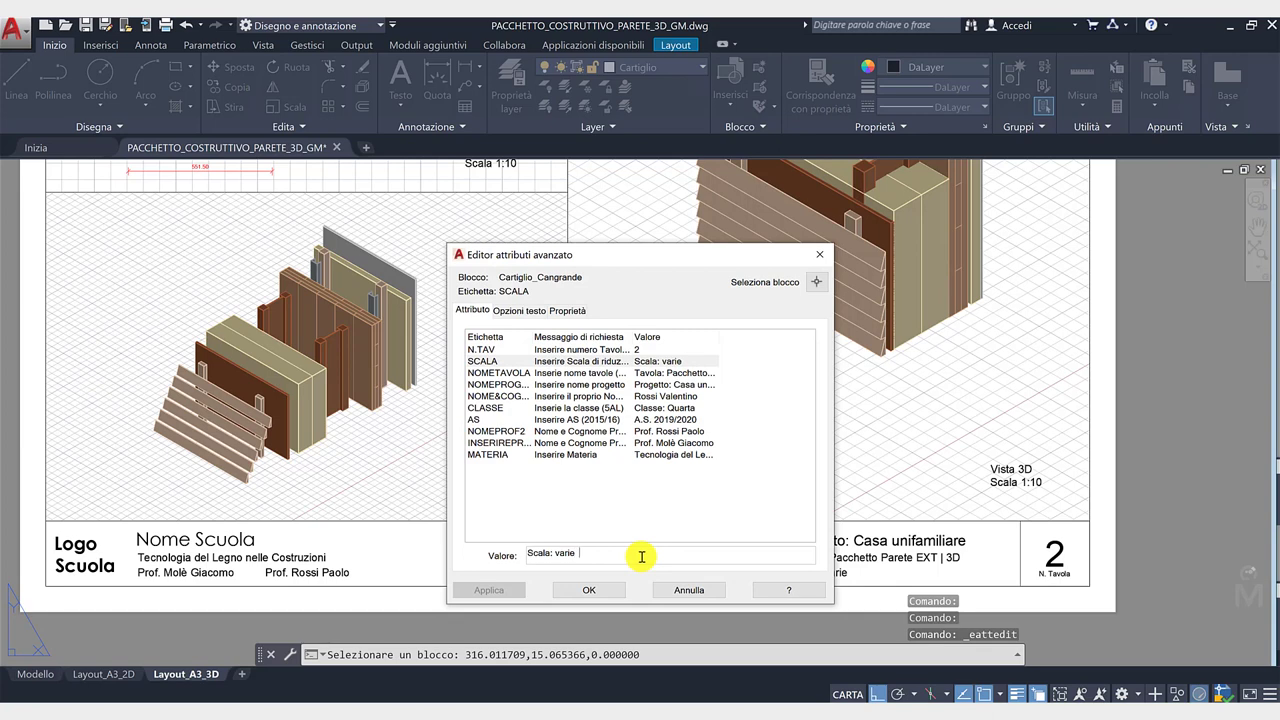
pyautogui.write('Fp')
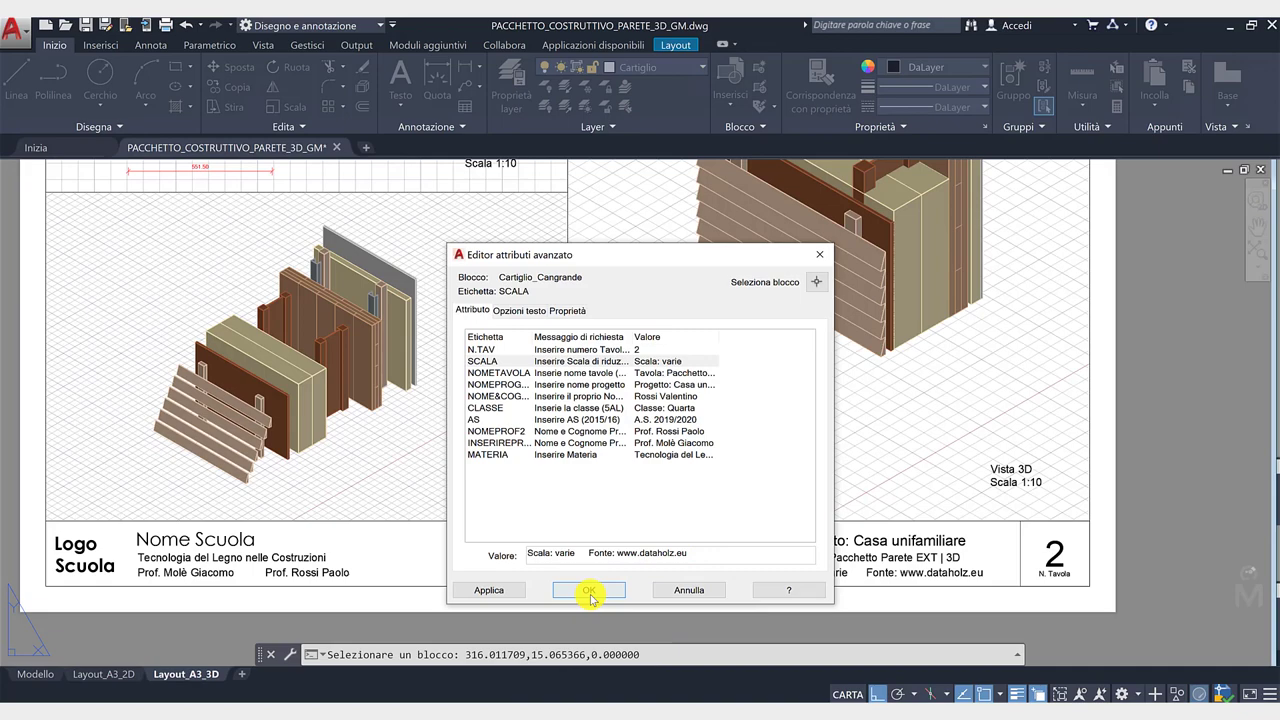
pyautogui.click(590, 591)
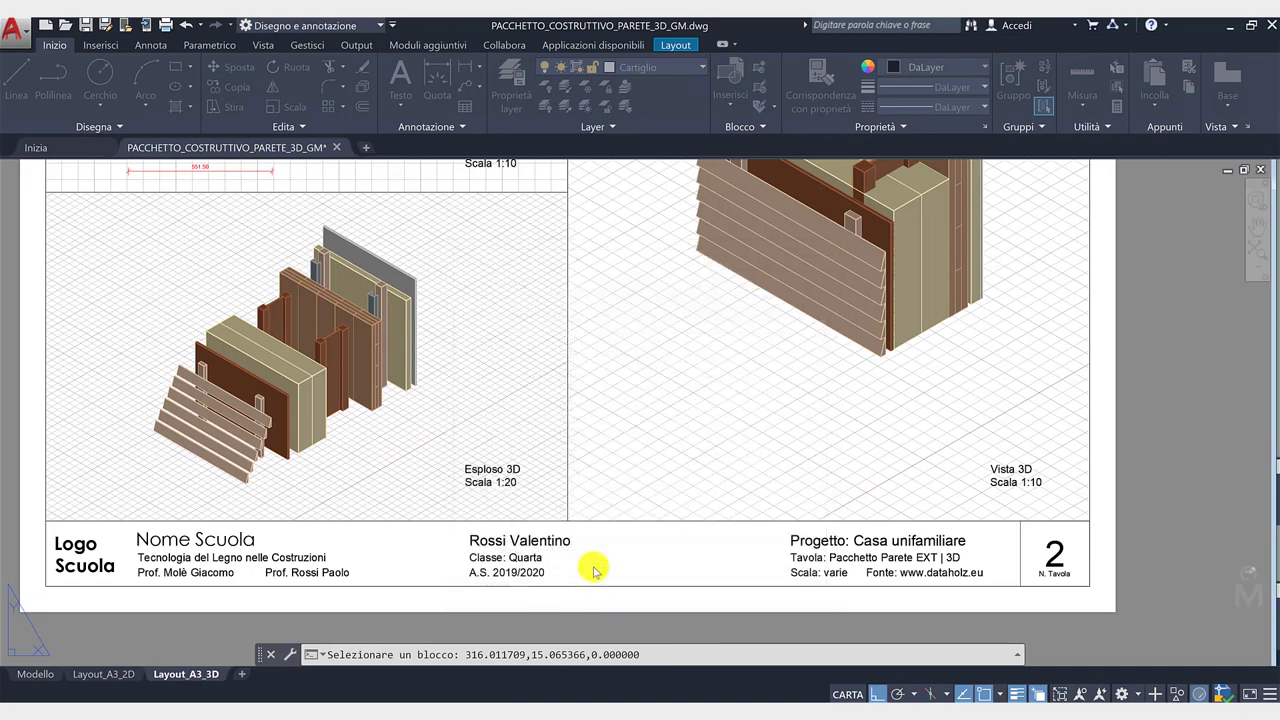
pyautogui.scroll(-2, 650, 530)
pyautogui.scroll(-1, 667, 577)
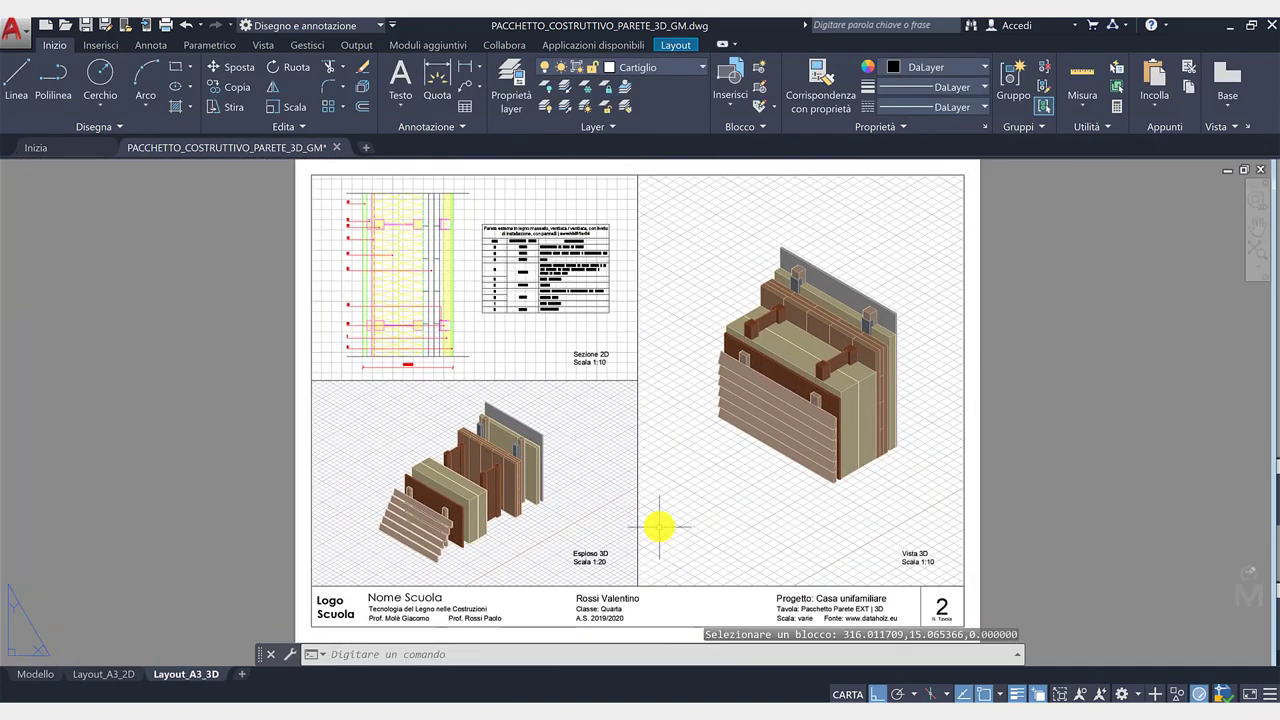
pyautogui.scroll(1, 665, 525)
pyautogui.scroll(1, 700, 500)
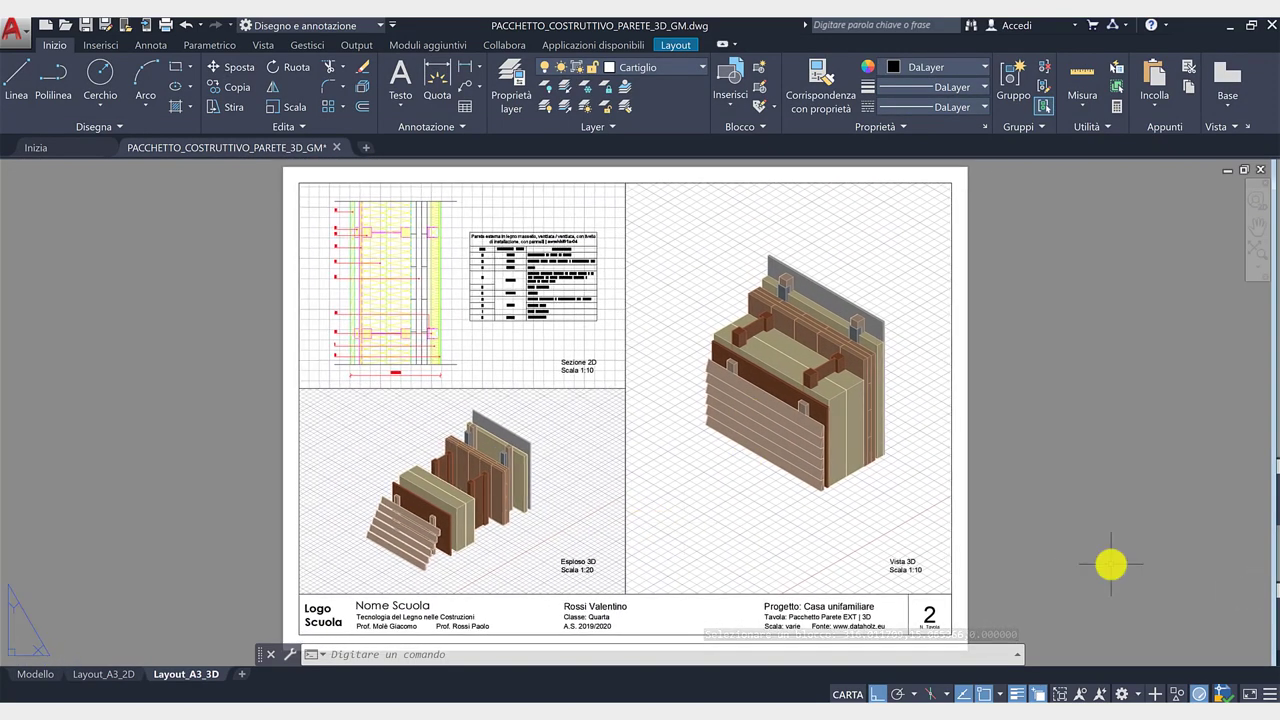